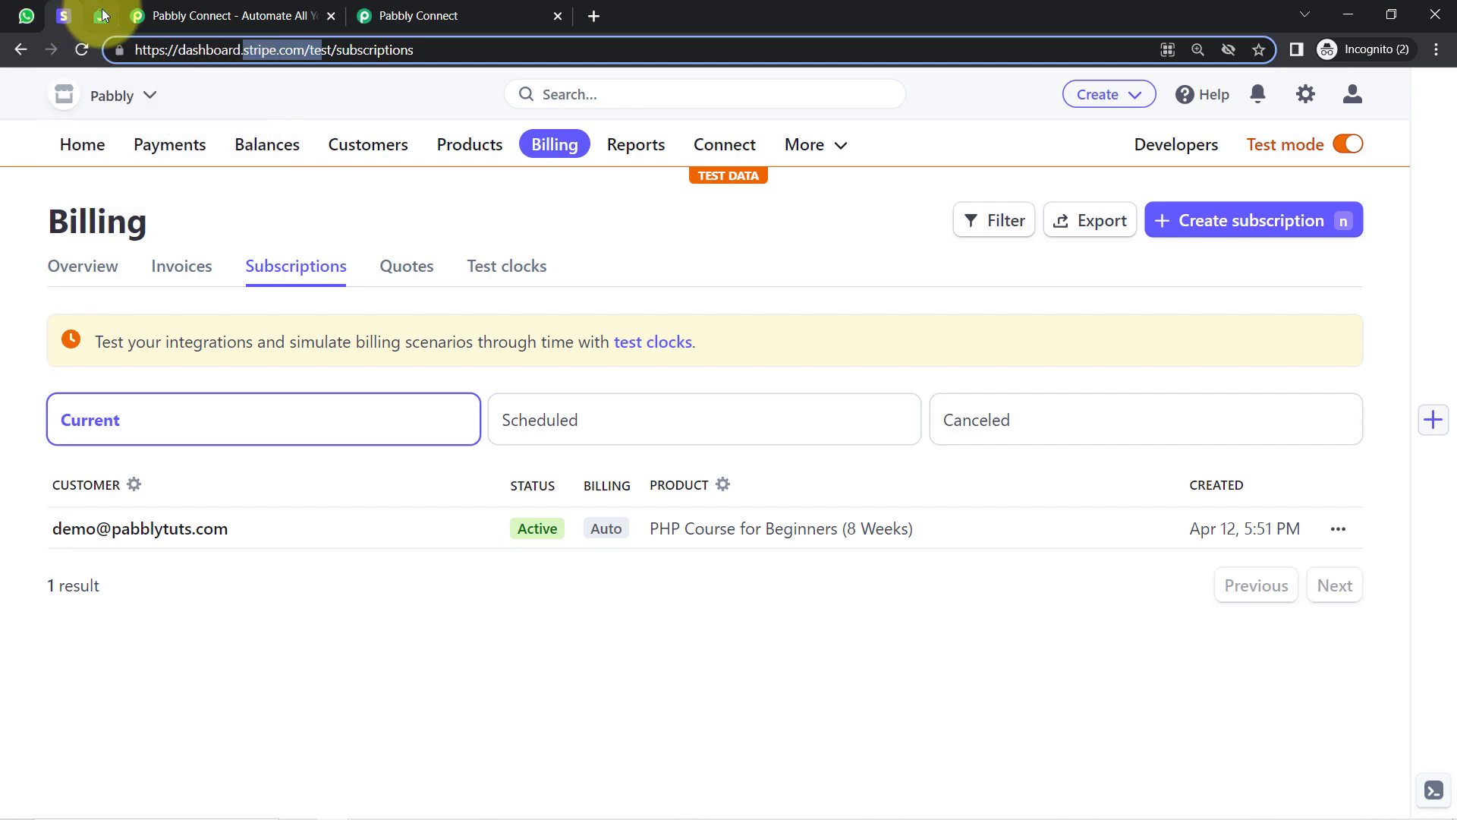
- Look over the Pabbly Connect website with its sign-up option and the Pabbly Connect workflow dashboard
click(100, 15)
click(220, 15)
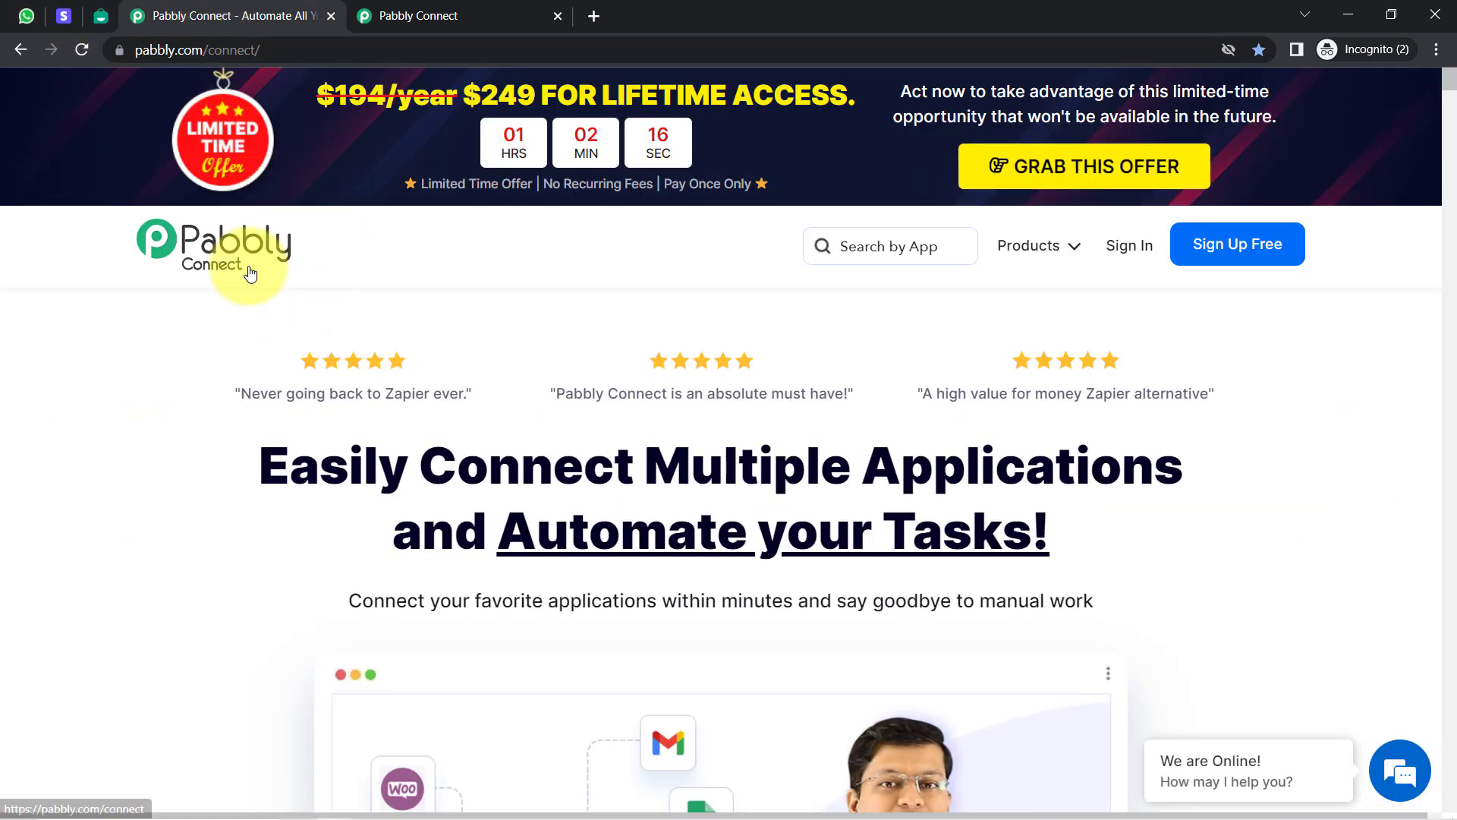
click(386, 15)
drag(151, 212, 705, 241)
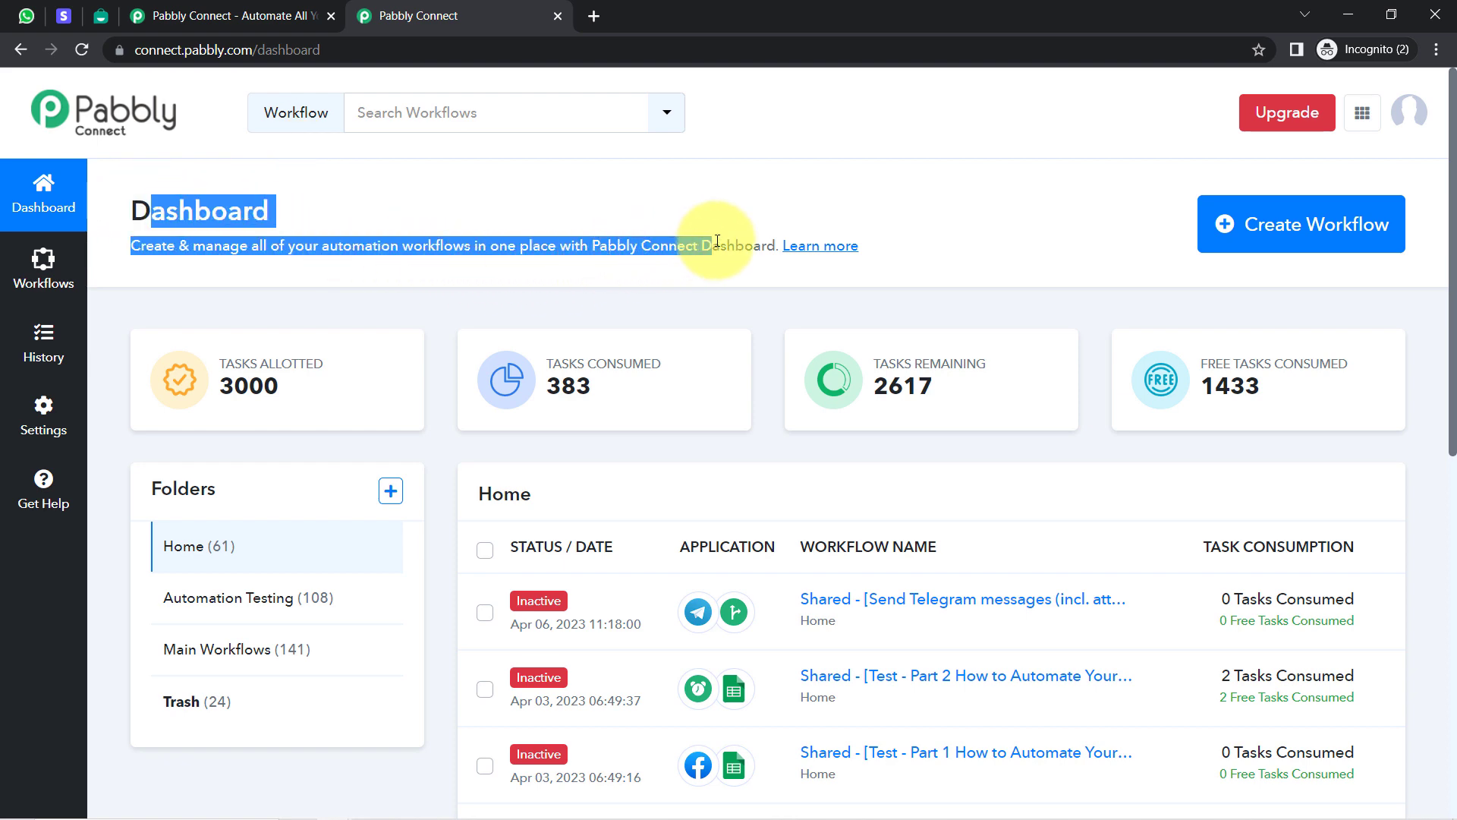
click(232, 15)
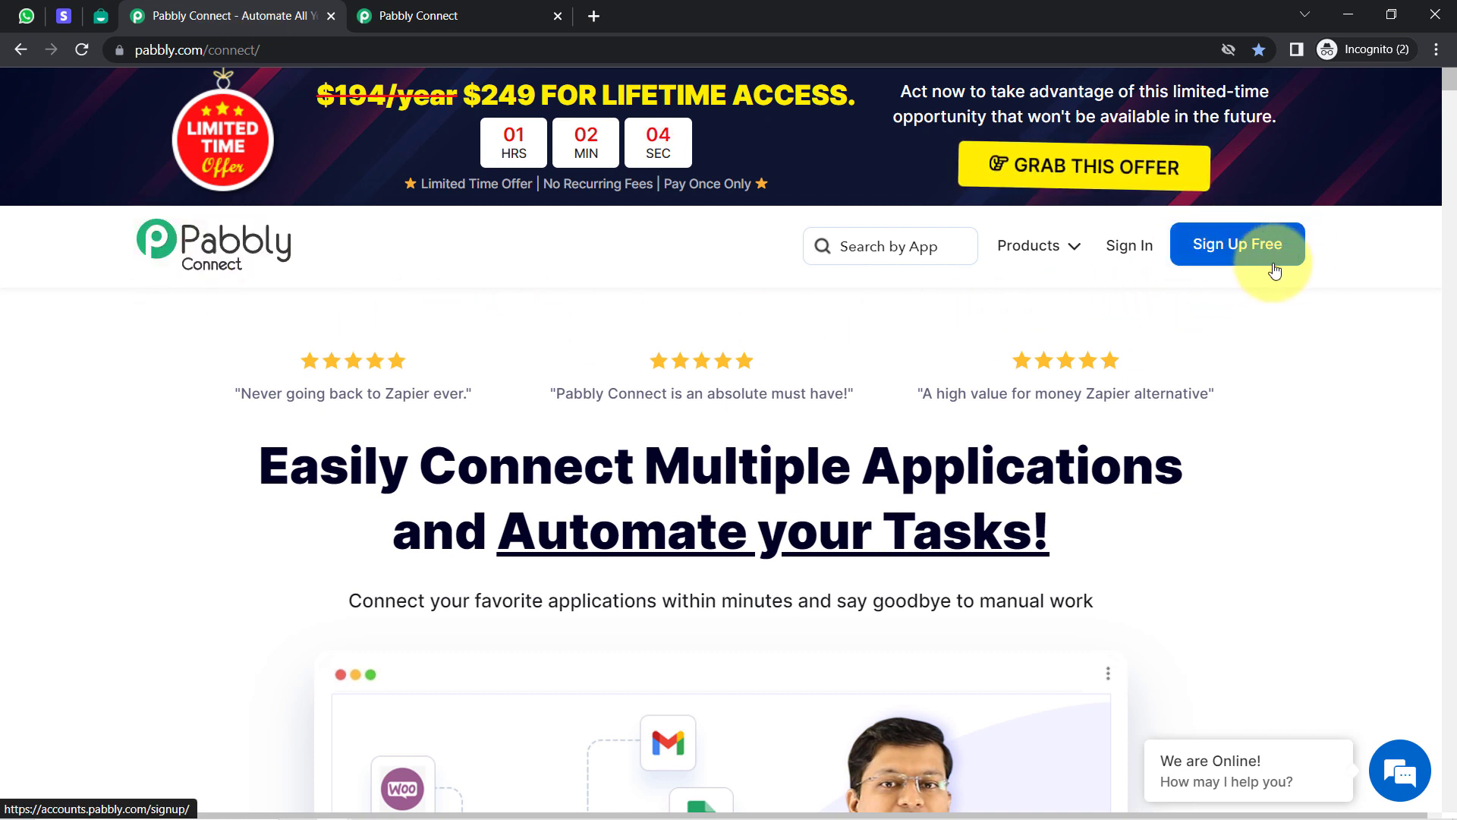
click(461, 7)
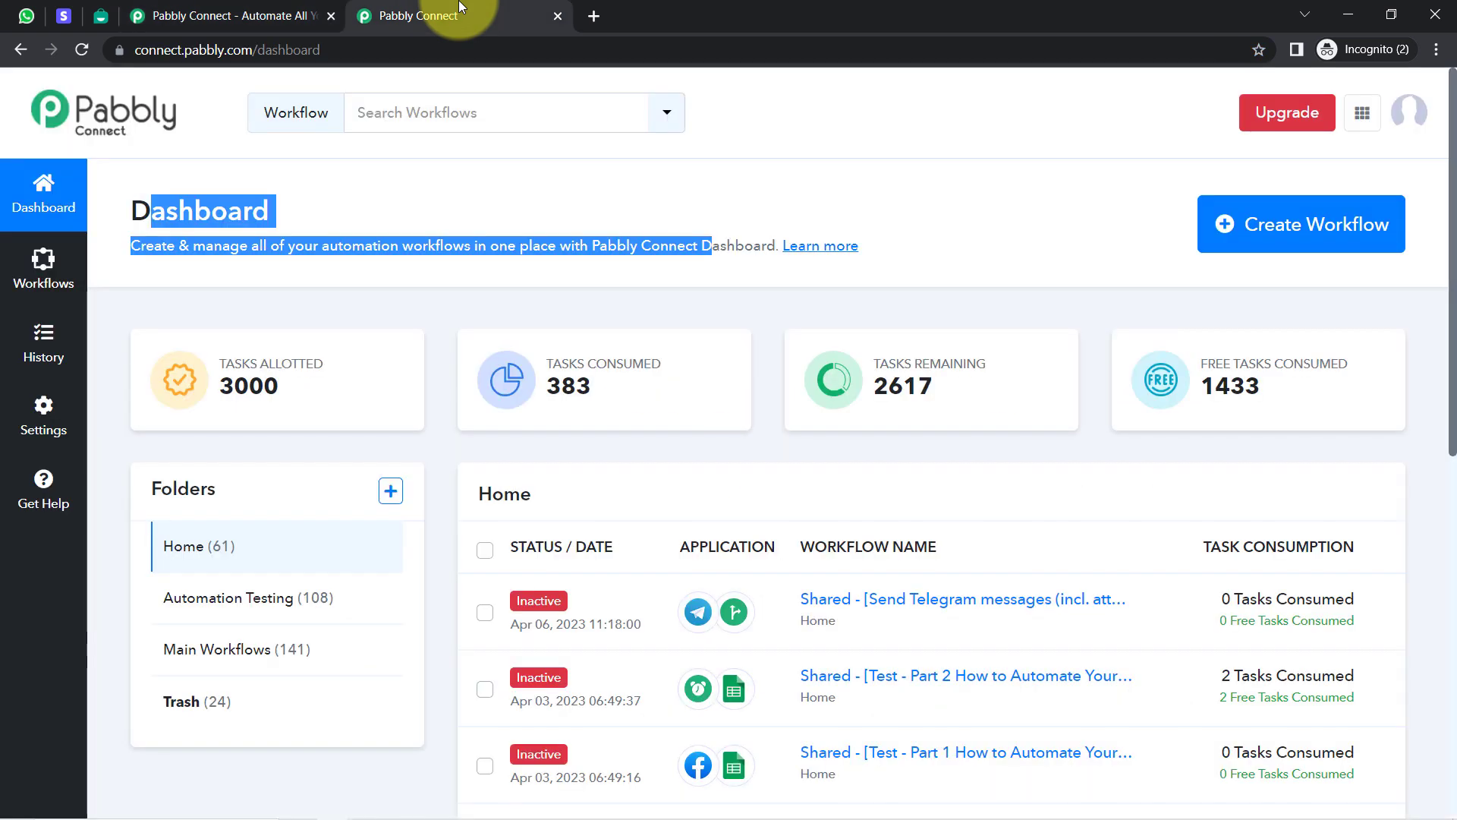
click(413, 177)
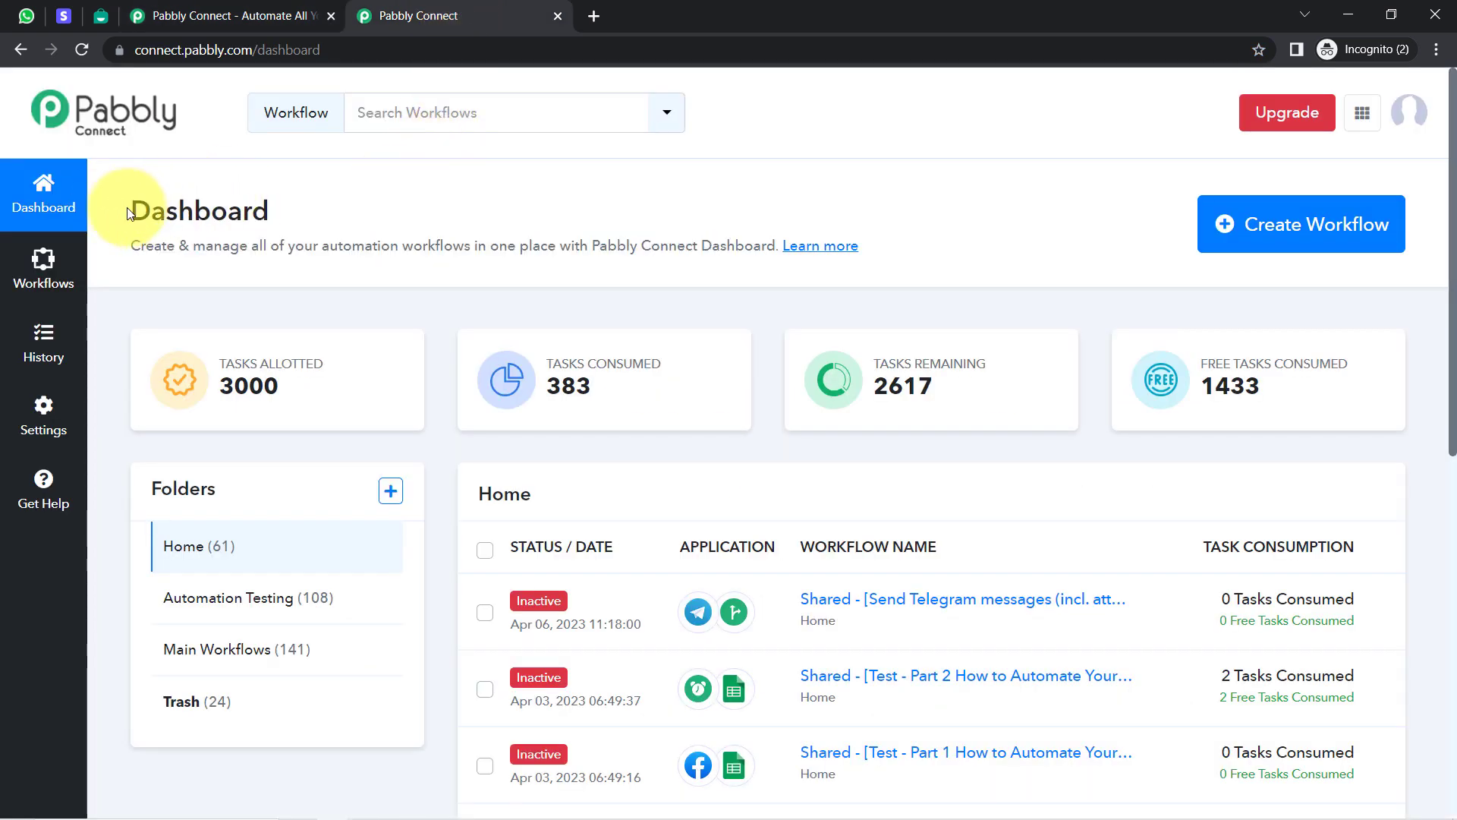
drag(127, 213, 712, 249)
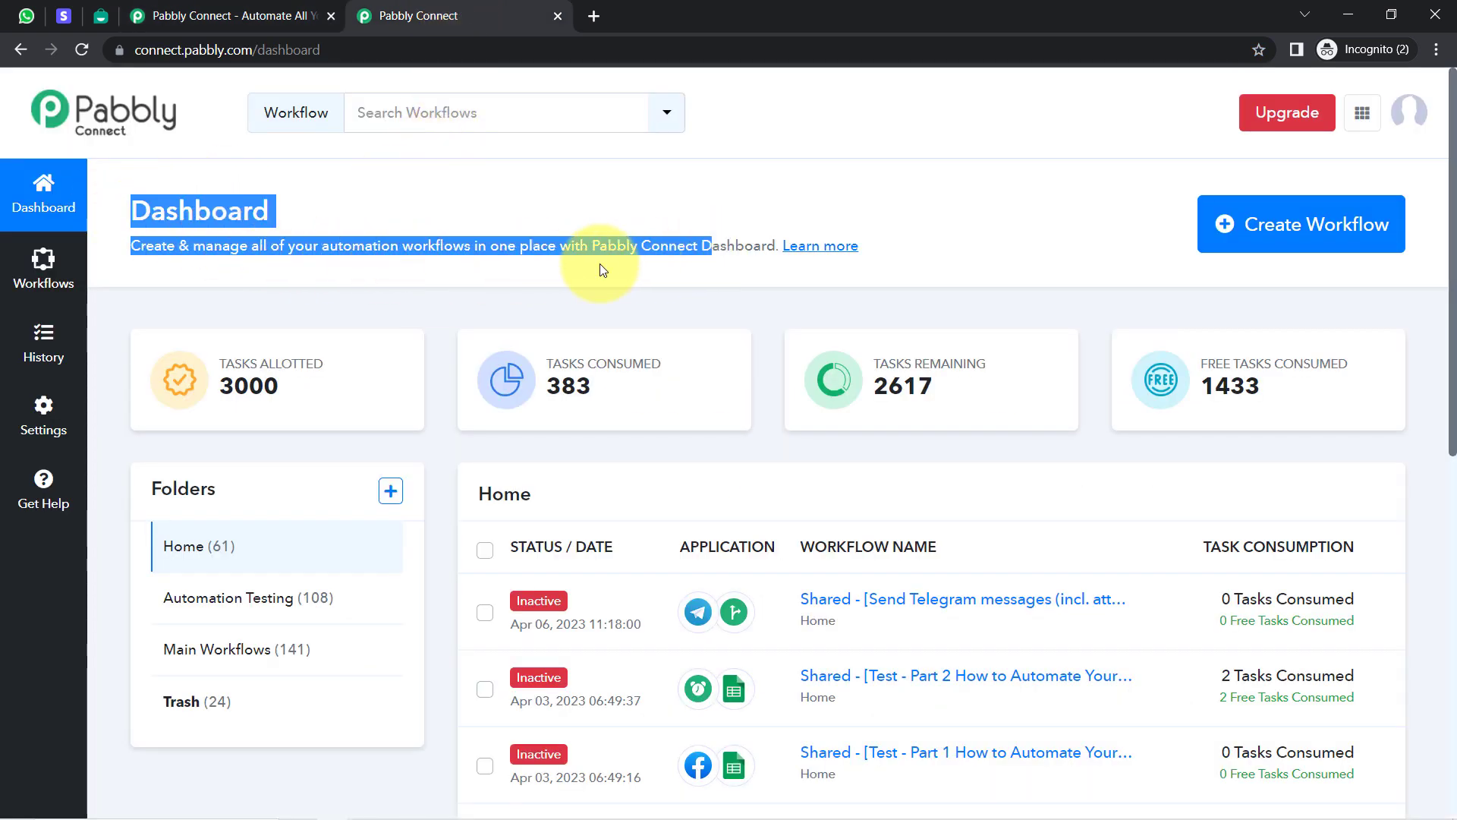
click(602, 270)
- Create a workflow named "When Subscription is Cancelled in Stripe - Auto-send WhatsApp Message to Customer"
click(1300, 224)
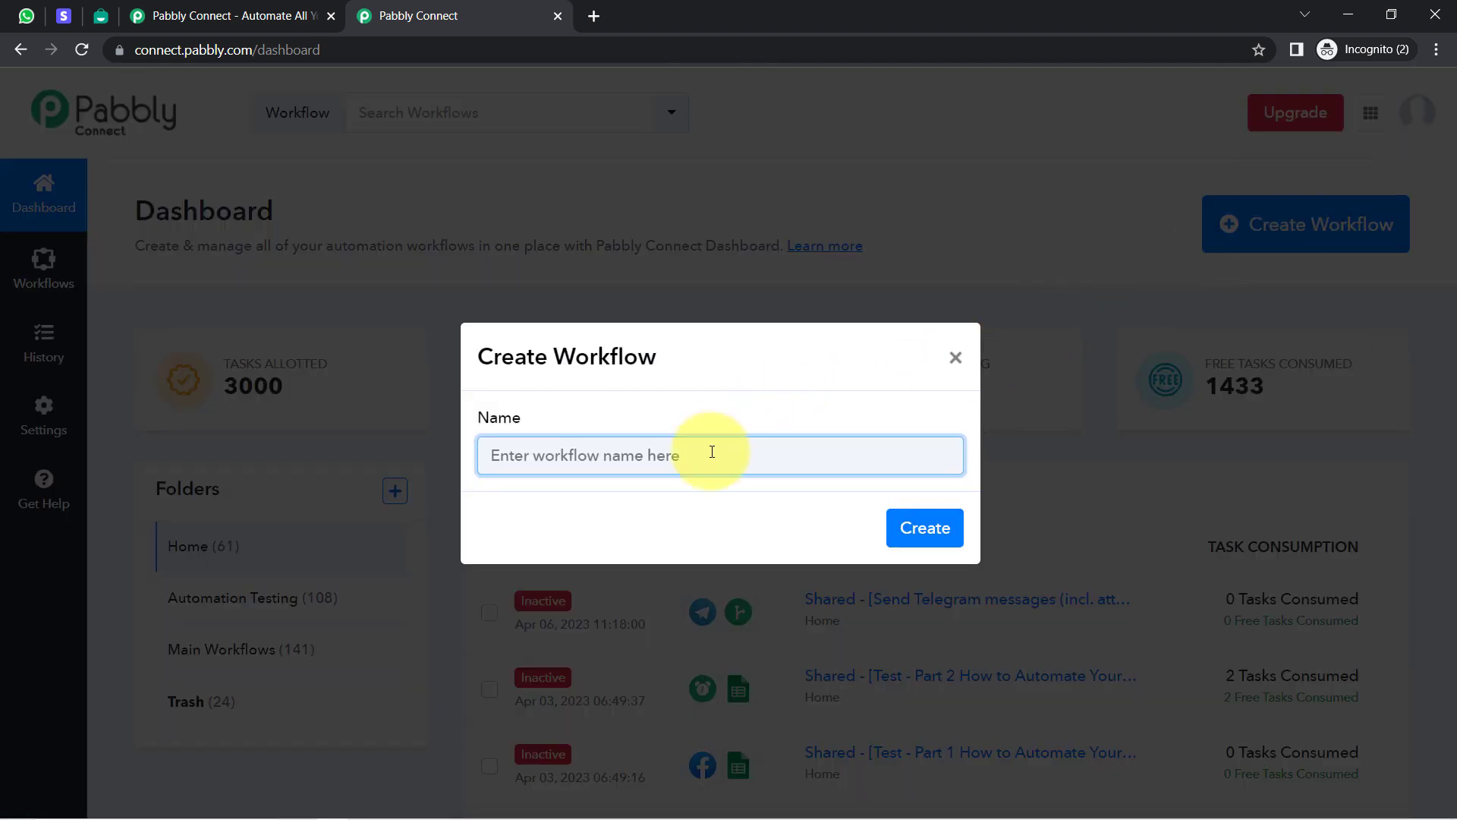
drag(713, 443, 478, 454)
click(586, 431)
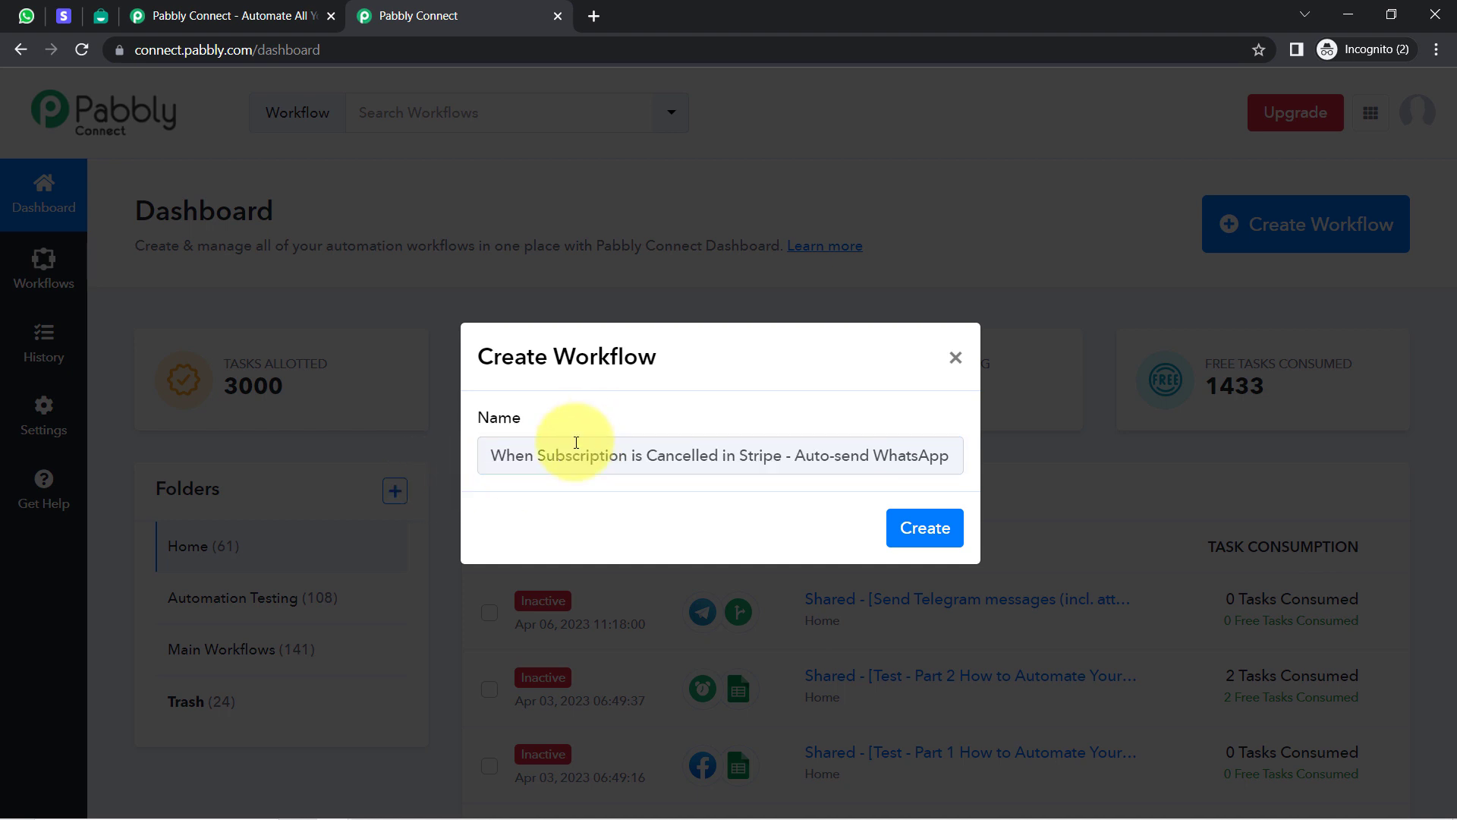
drag(511, 456, 681, 473)
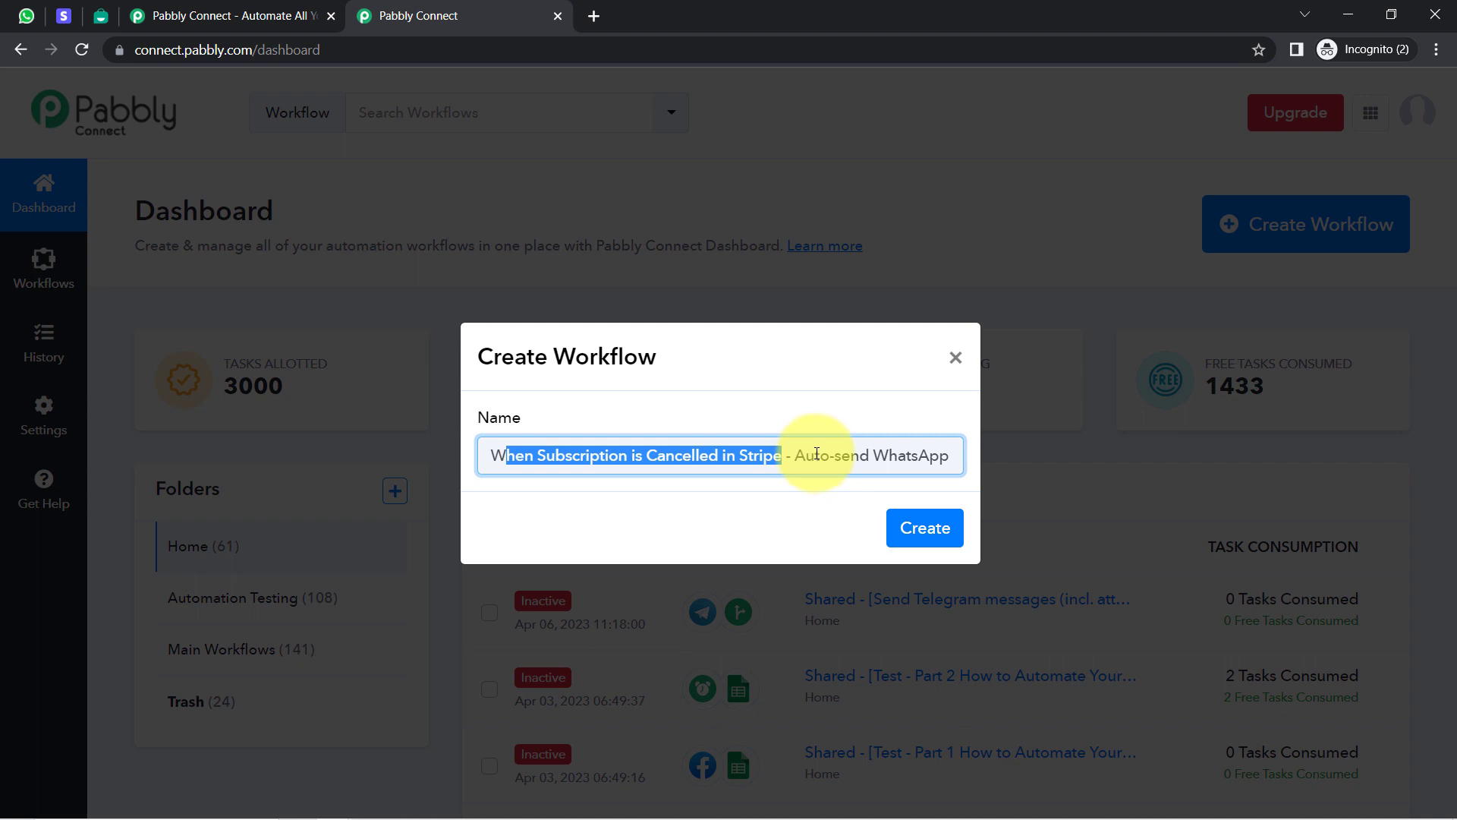
drag(817, 453, 938, 449)
click(921, 454)
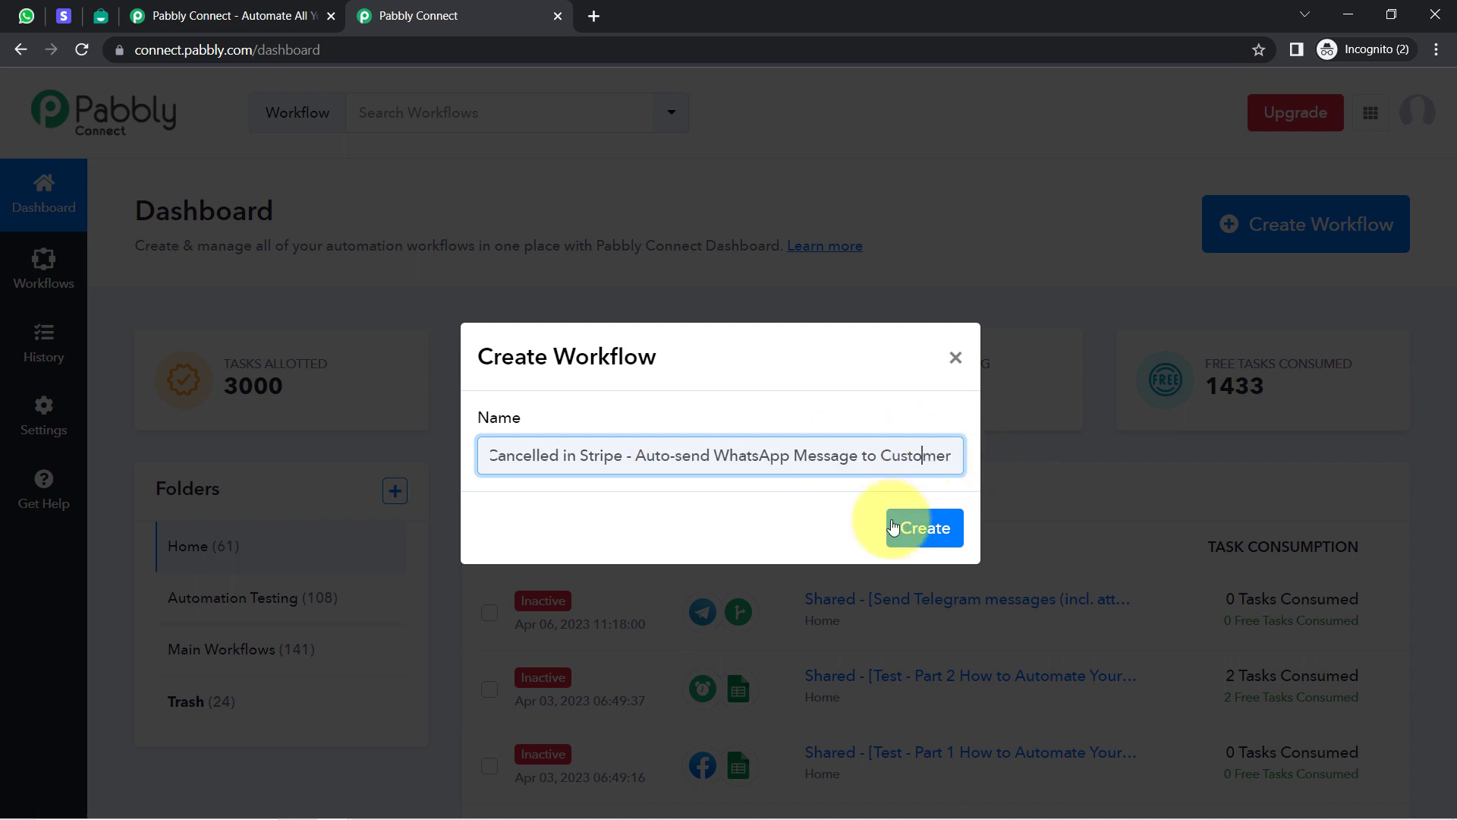
click(919, 529)
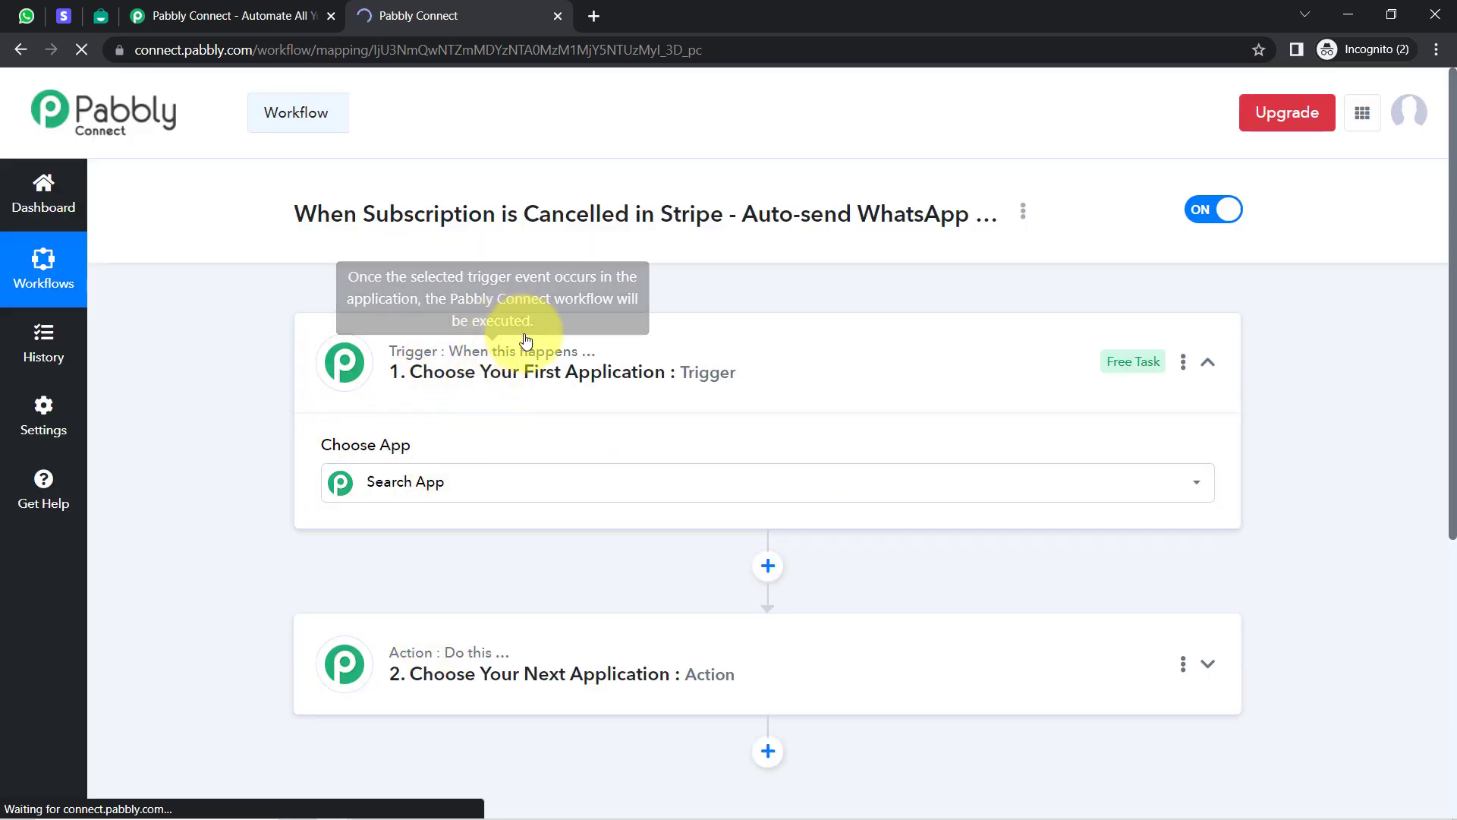
click(430, 663)
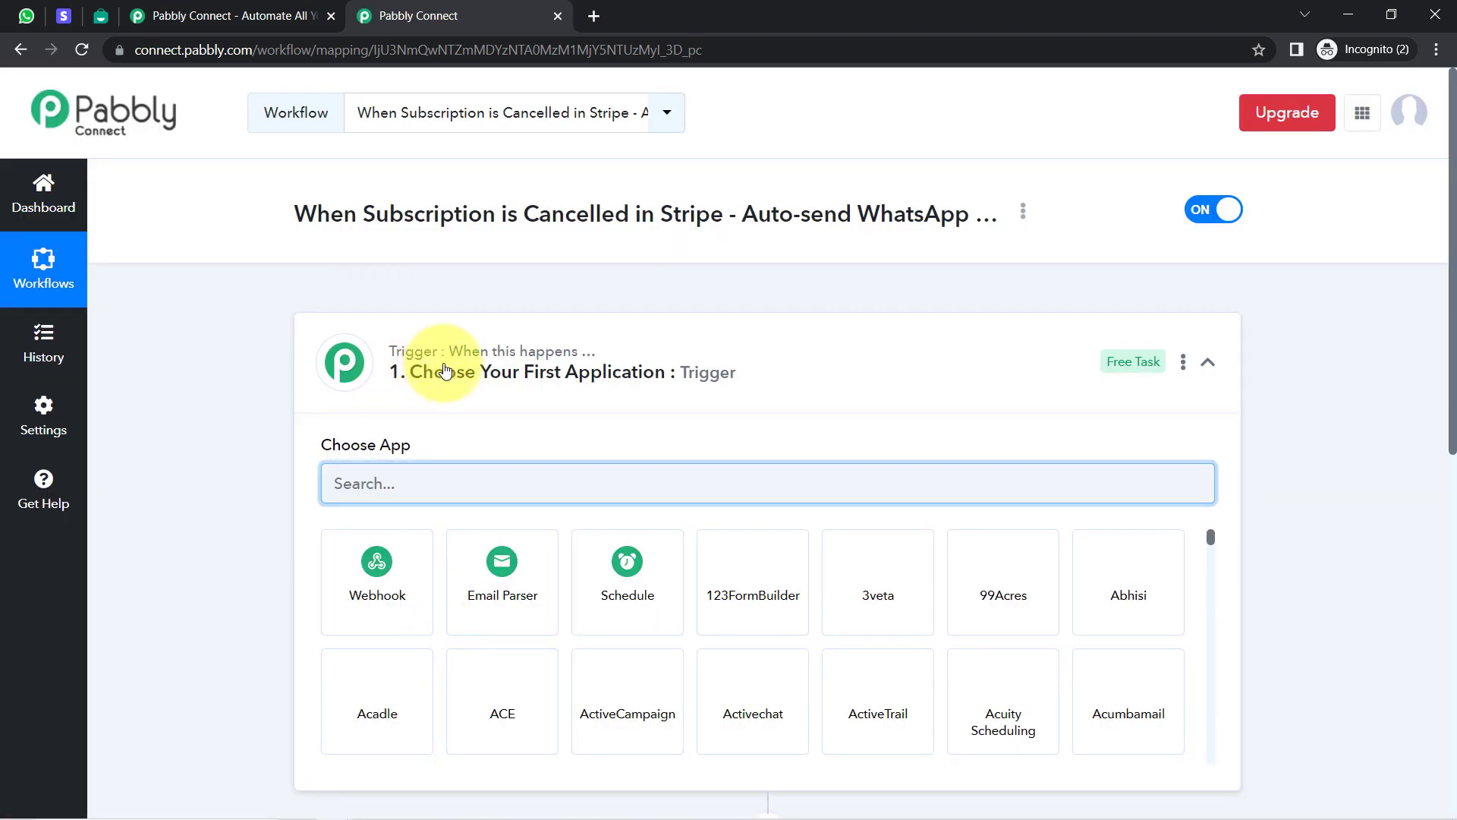
click(562, 350)
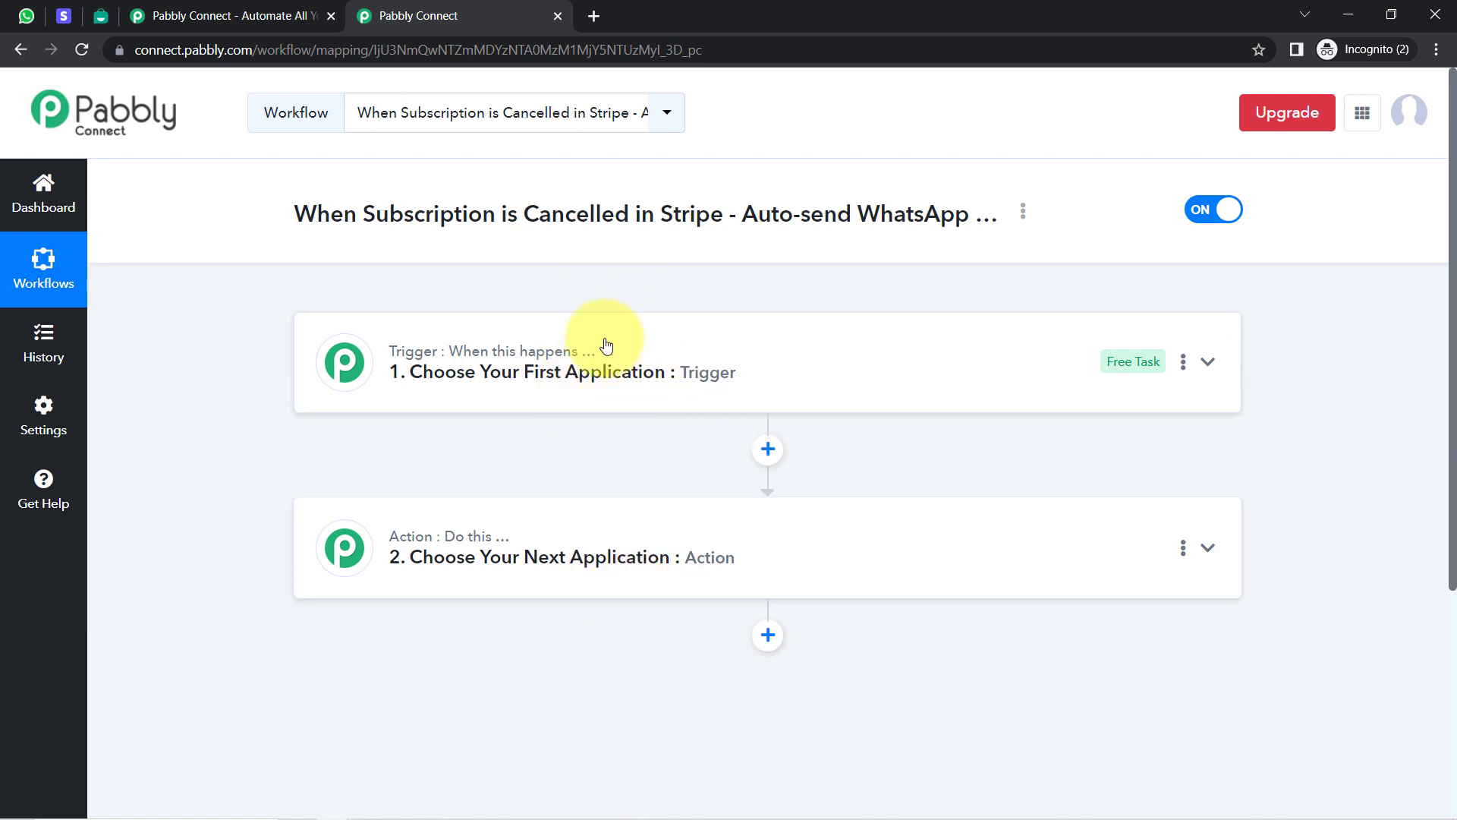
click(552, 392)
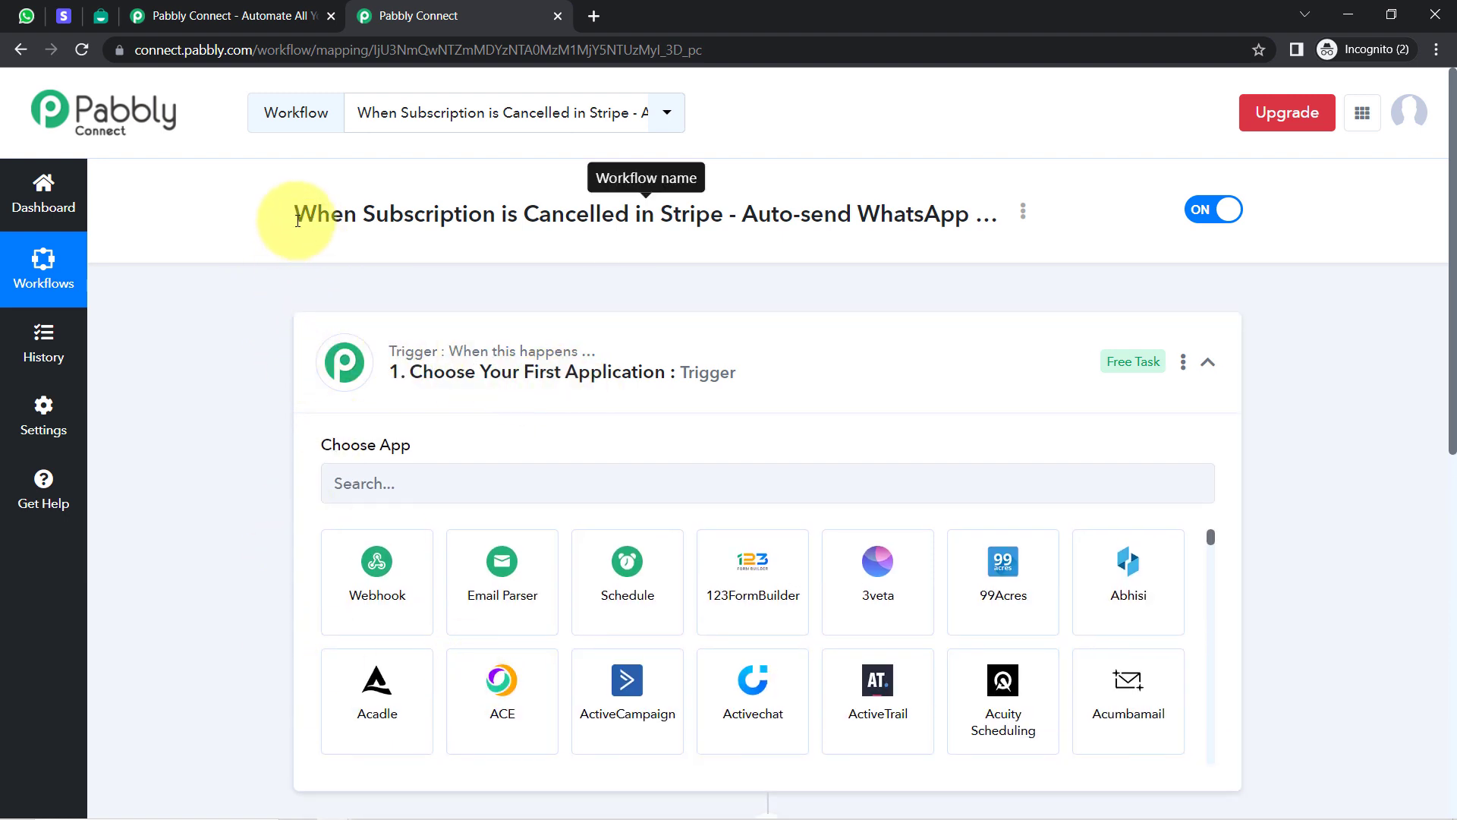
drag(294, 215, 925, 215)
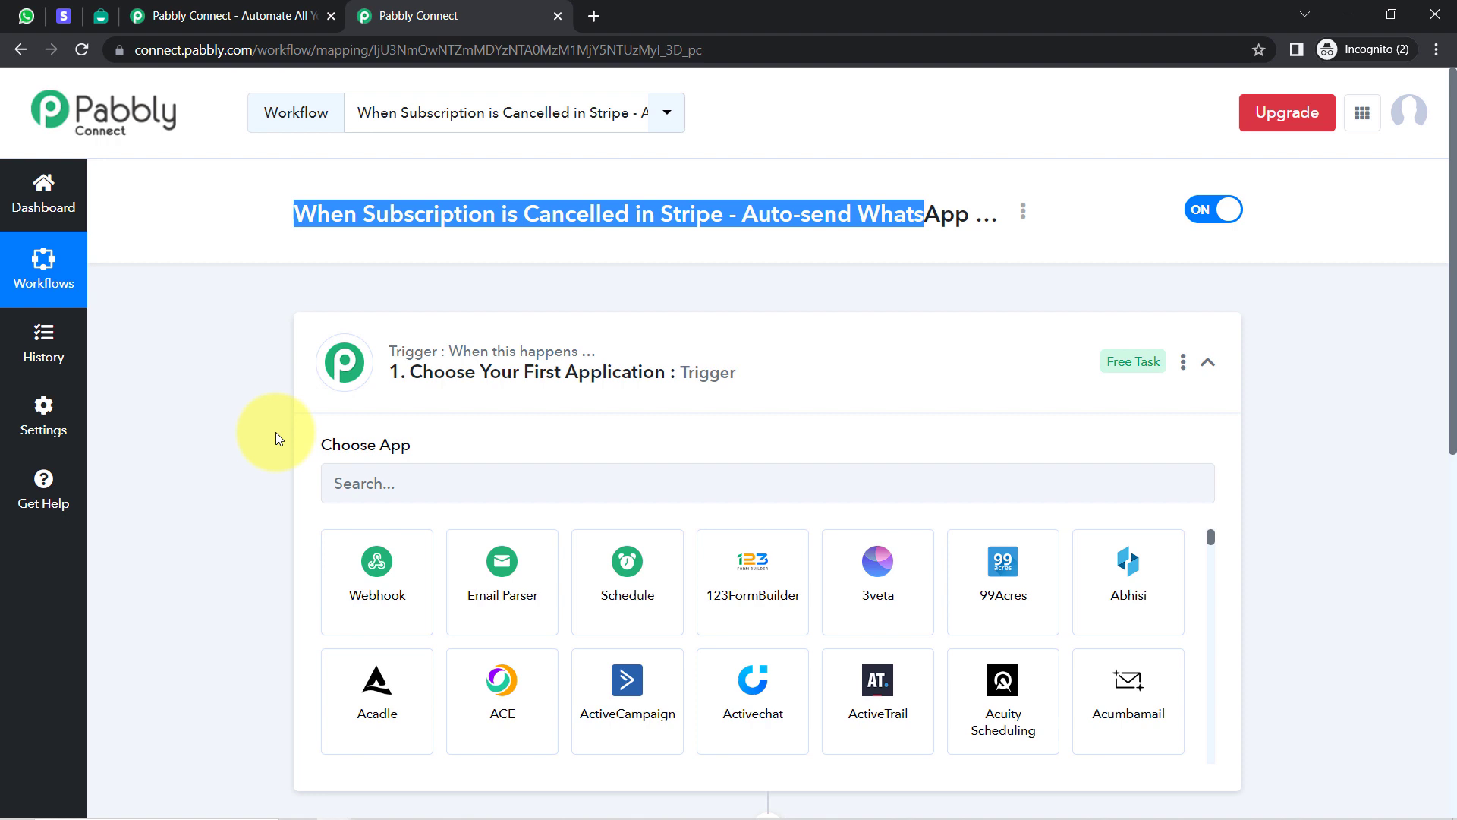
- Find Stripe and choose it as the trigger application of the workflow
click(364, 488)
text(strip)
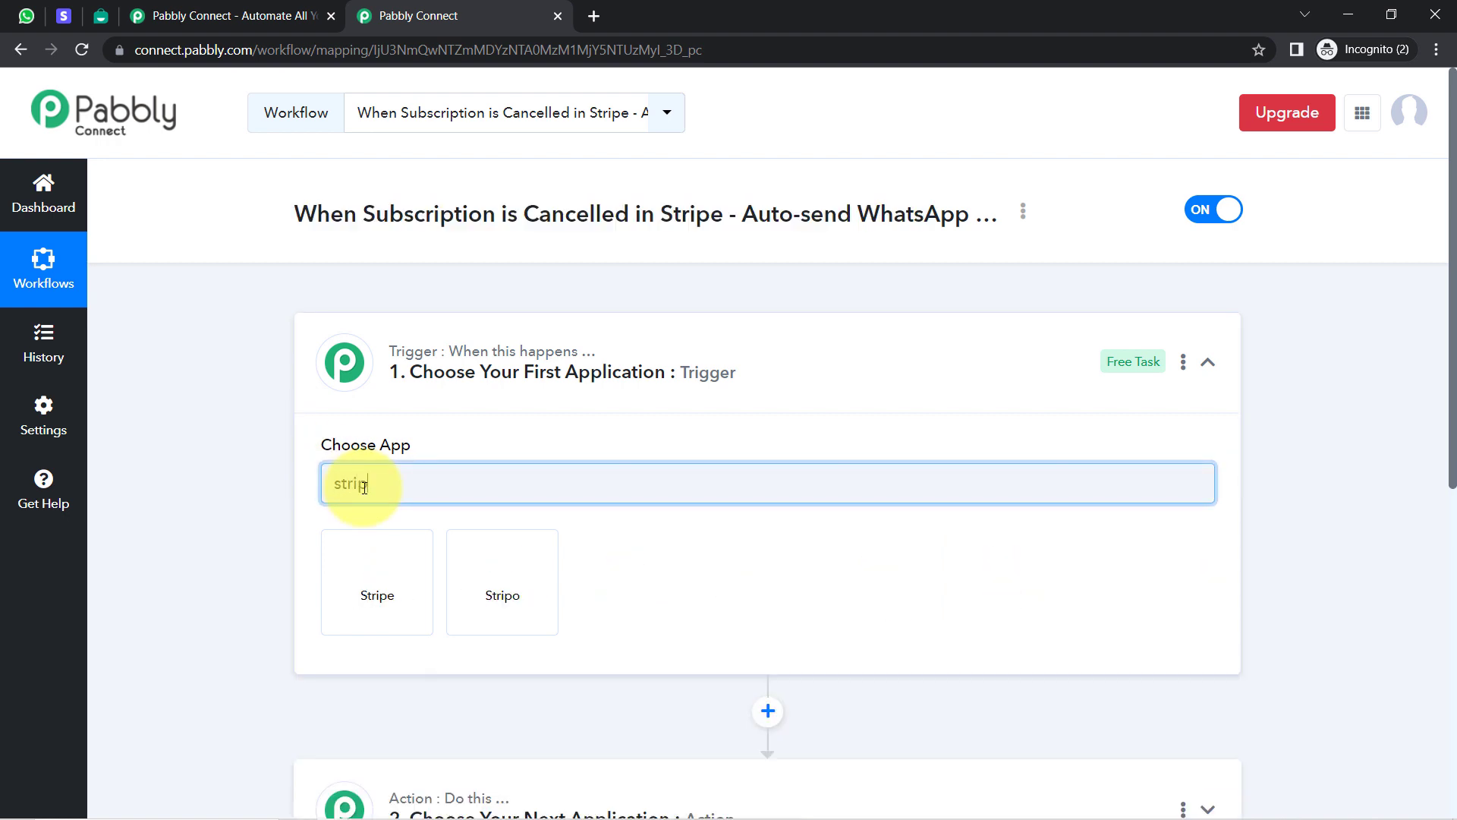
click(368, 598)
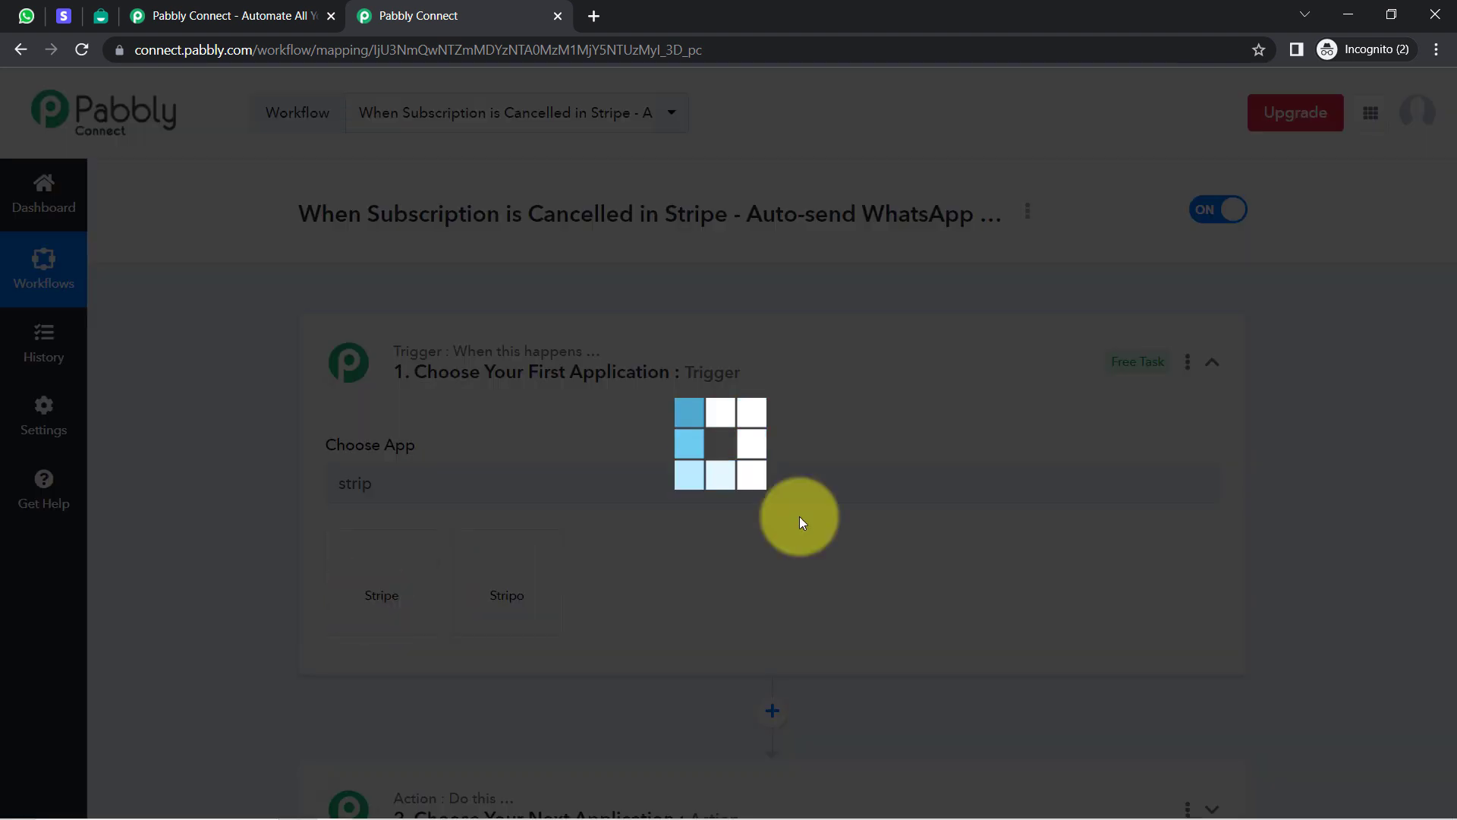
- Find Interakt and choose it as the application for the workflow's action step
scroll(1432, 311, down, 4)
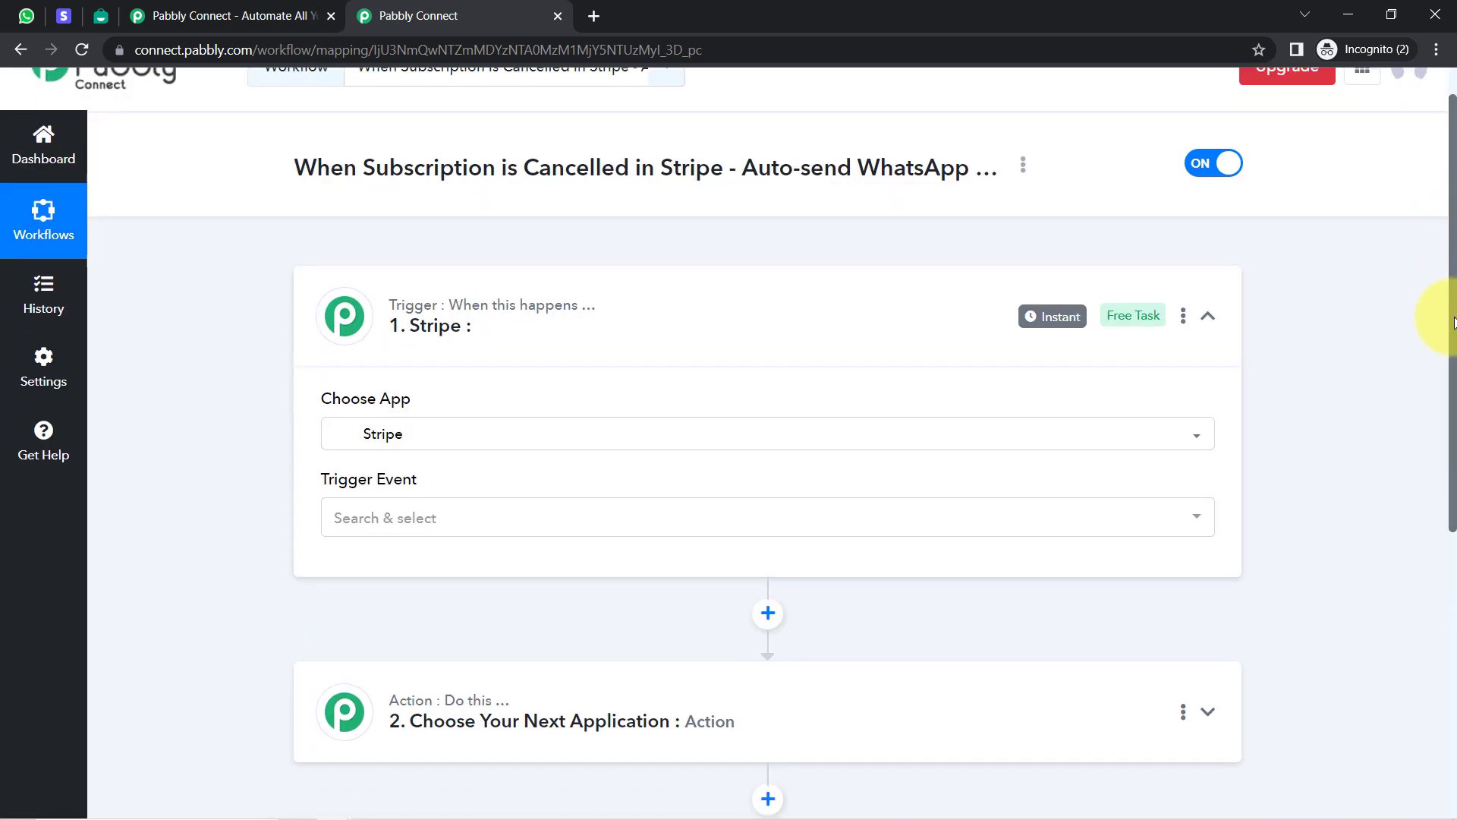
scroll(1446, 447, down, 1)
click(521, 423)
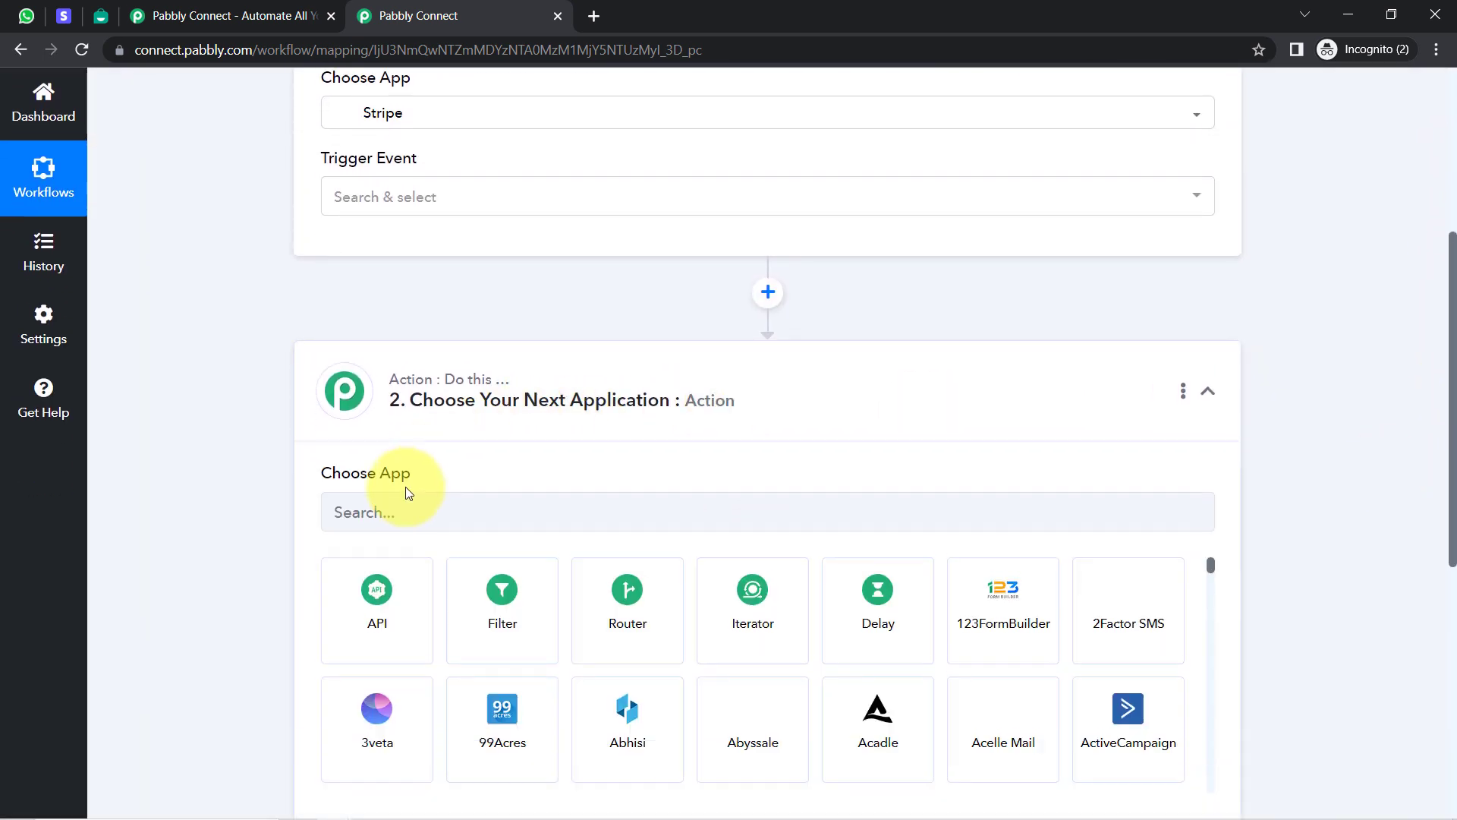
text(inter)
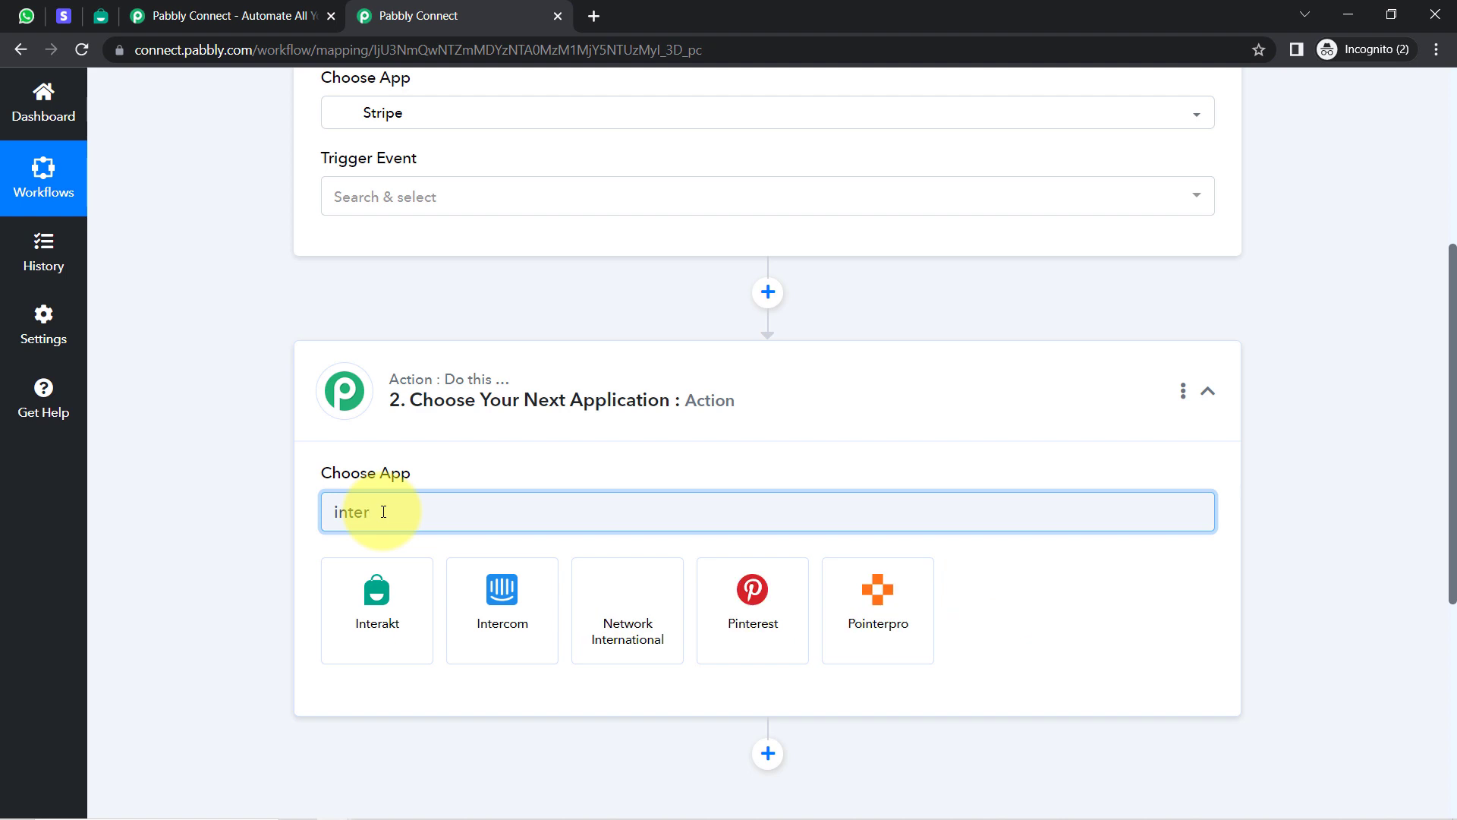
click(353, 624)
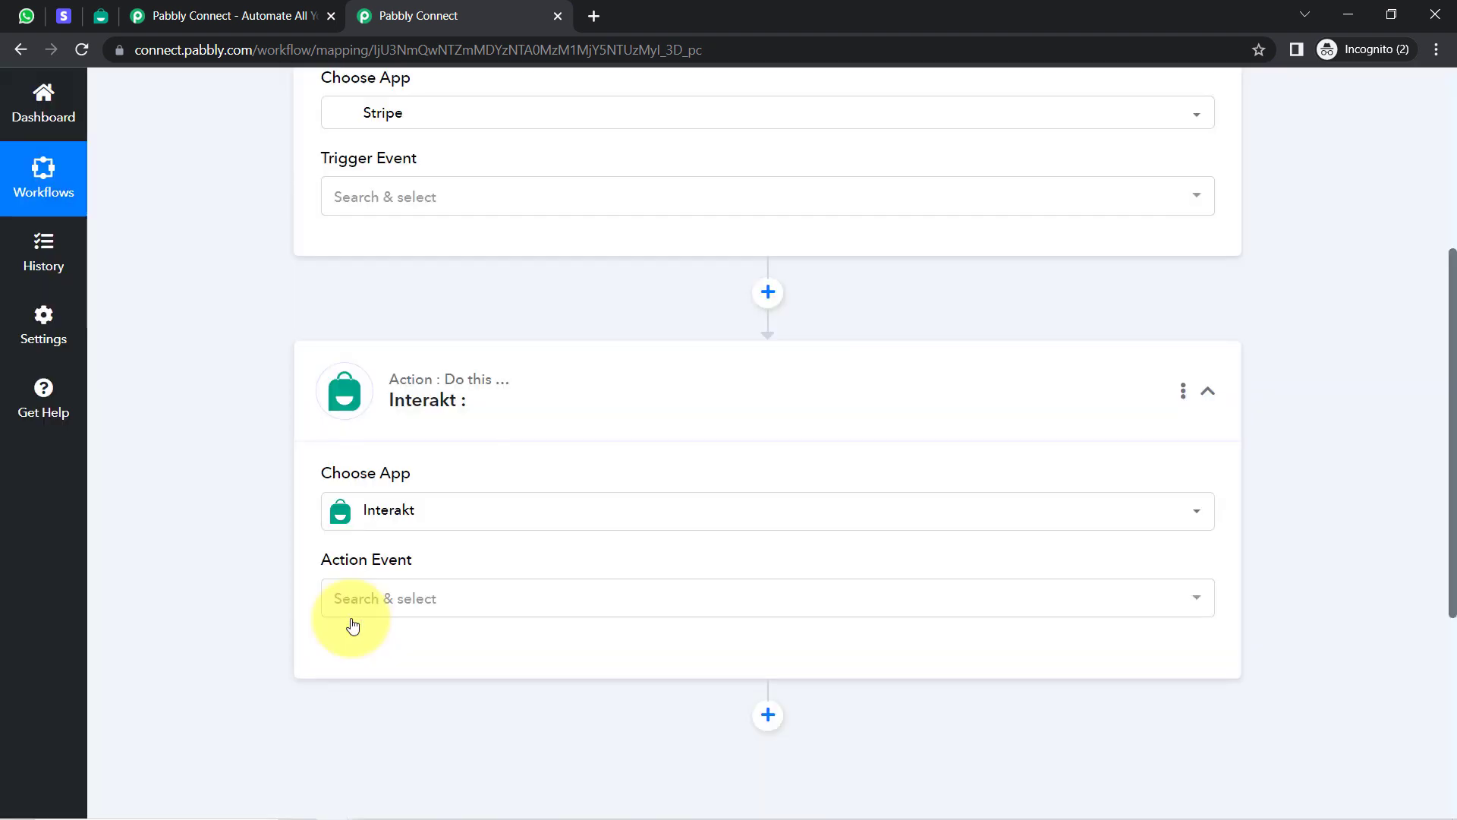
- Set the Stripe trigger event to Cancelled Subscription
drag(1453, 445, 1453, 244)
click(342, 563)
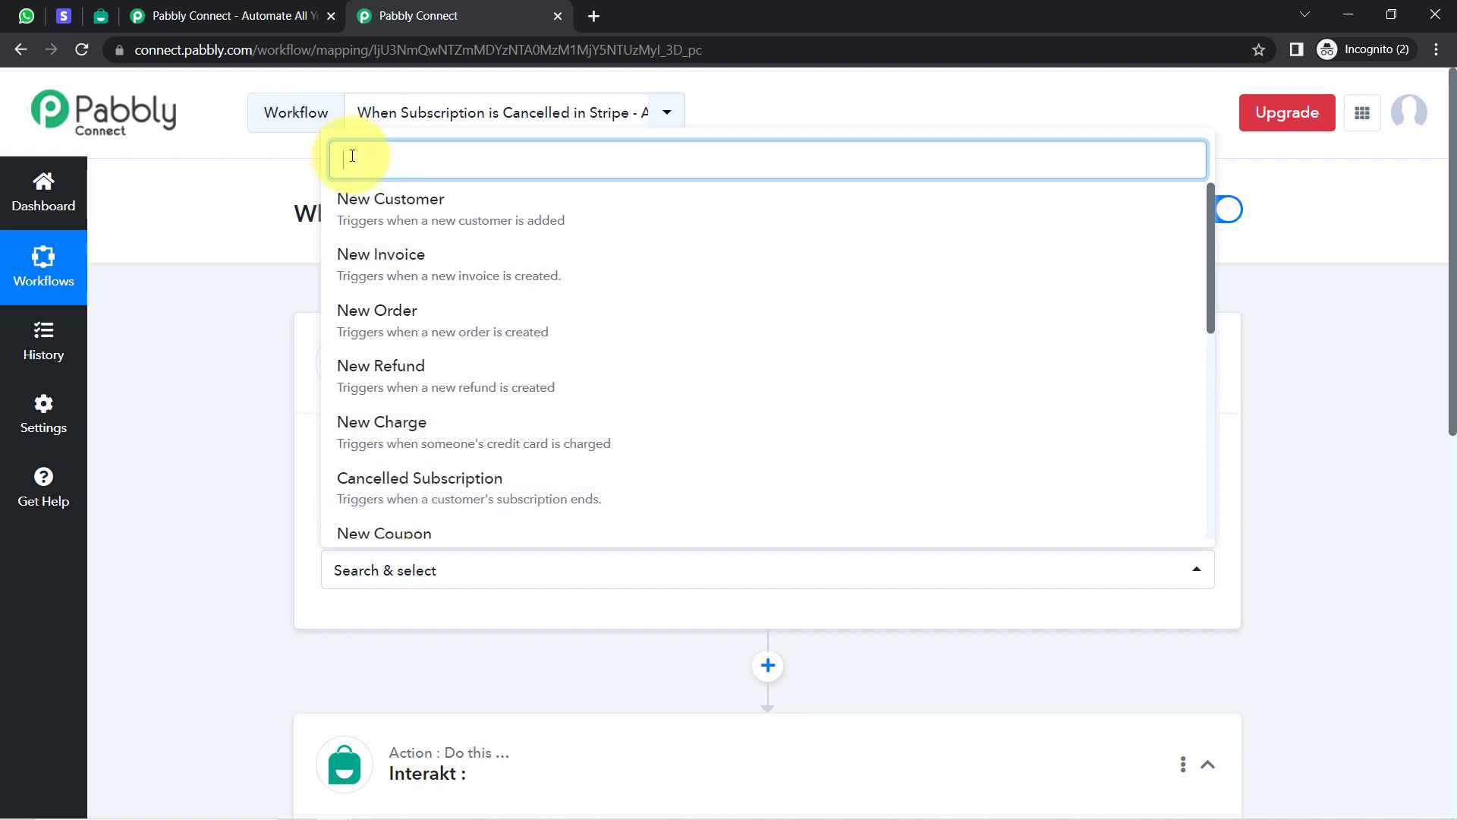
click(422, 485)
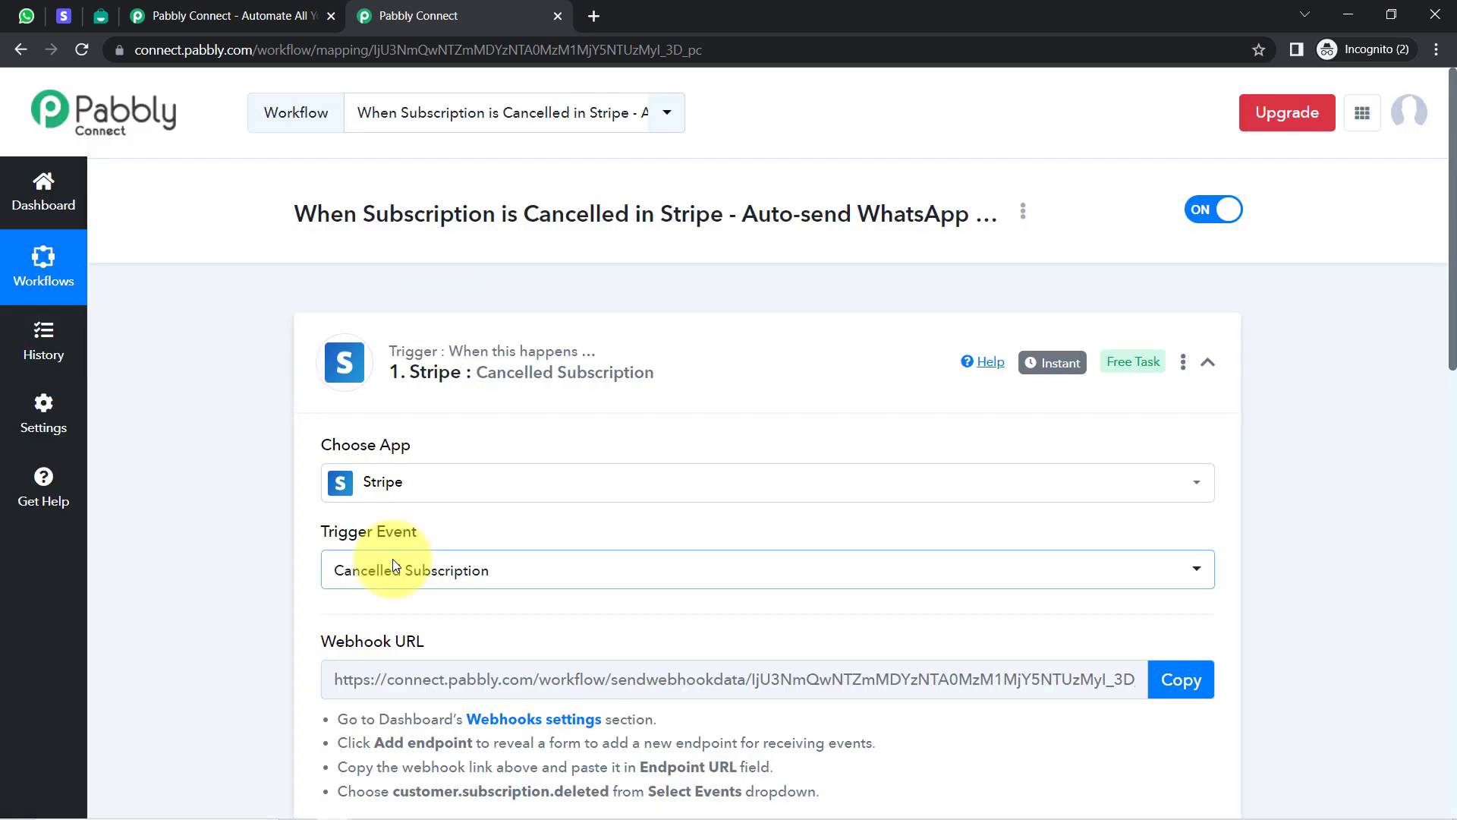
- Read the webhook setup instructions of the Stripe trigger and copy its webhook URL
drag(1454, 353, 1450, 467)
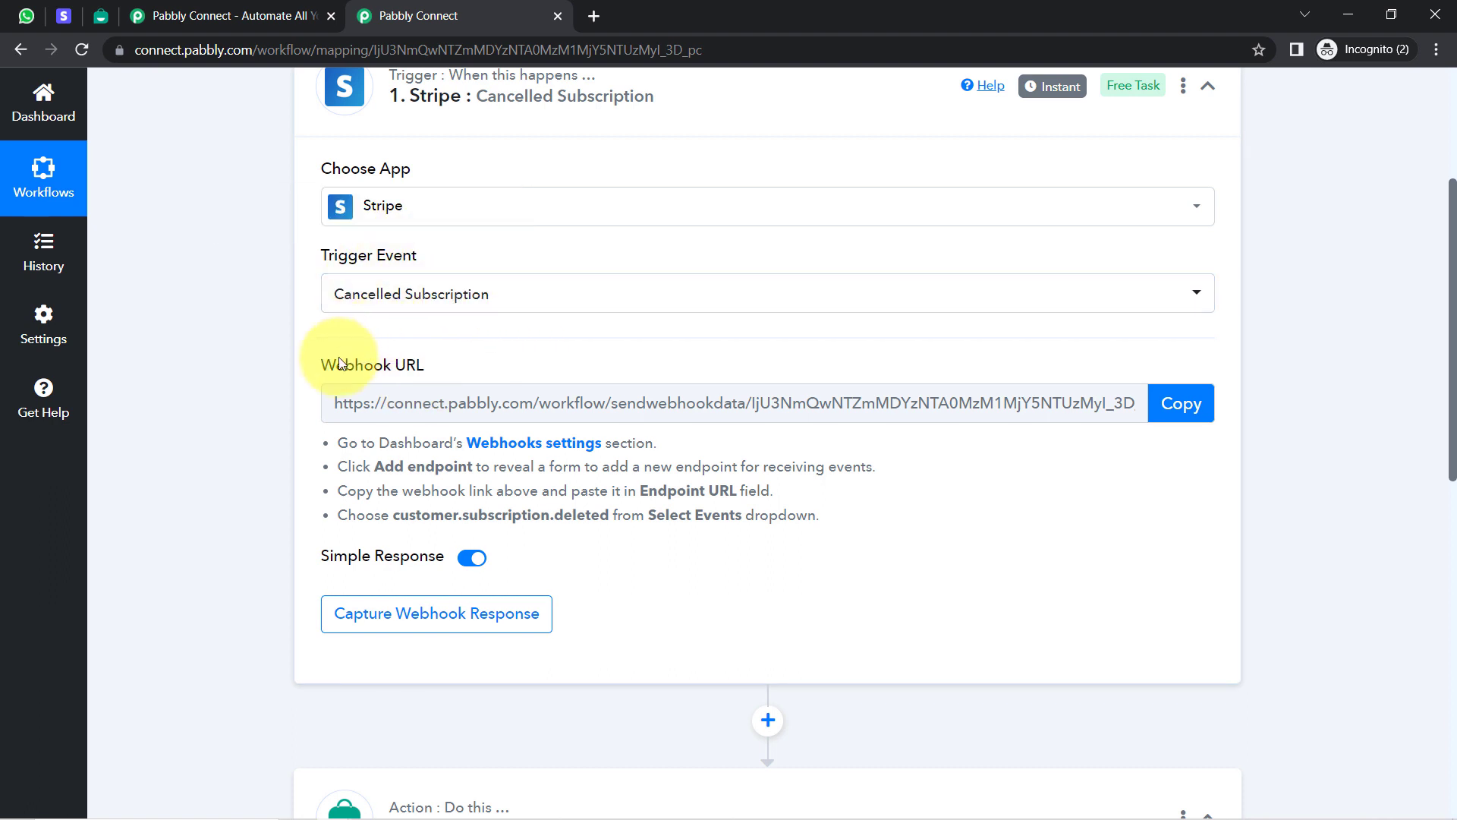
mouse_move(373, 368)
drag(337, 367, 462, 368)
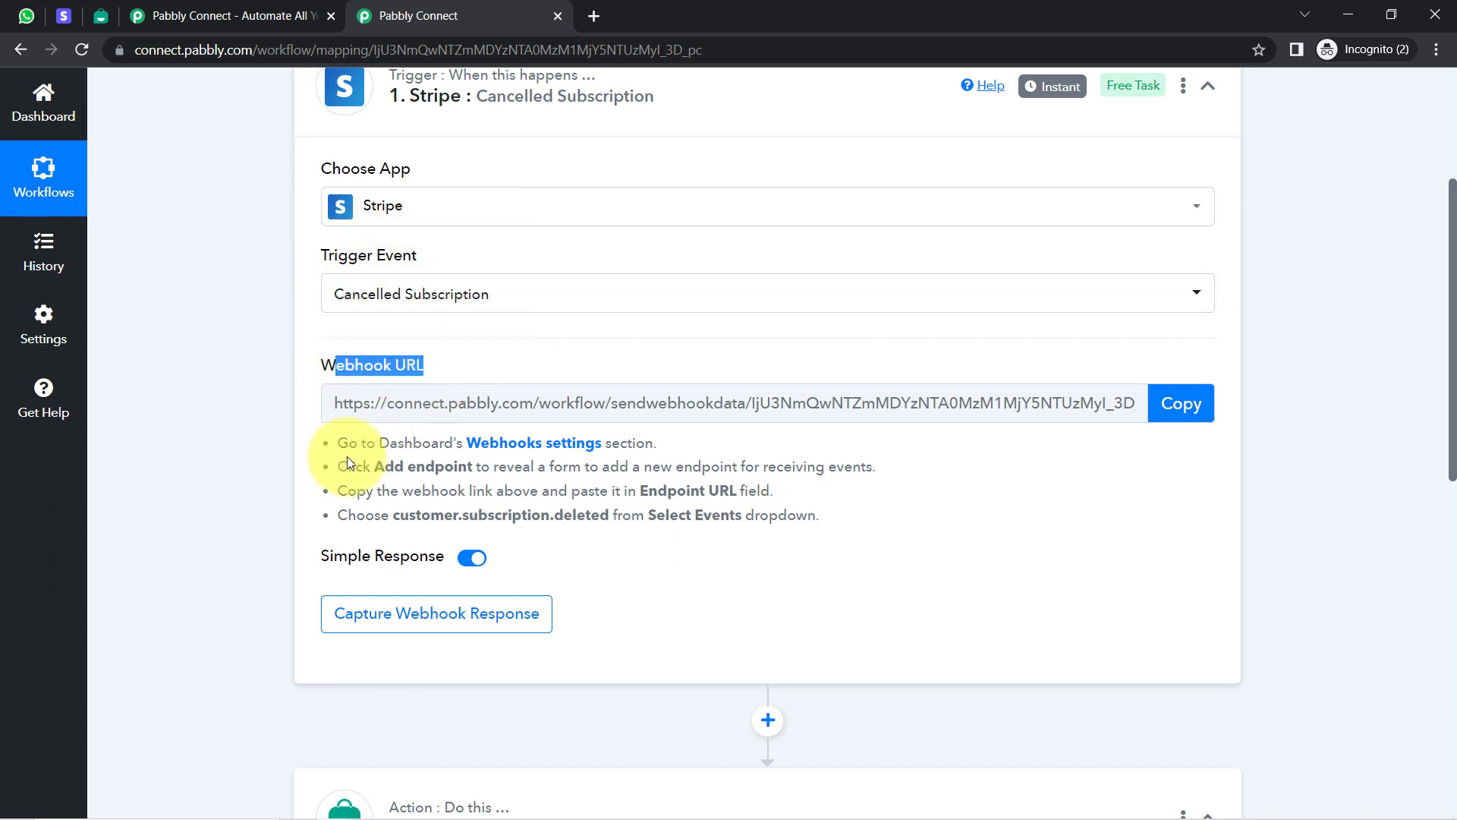
drag(349, 443, 597, 510)
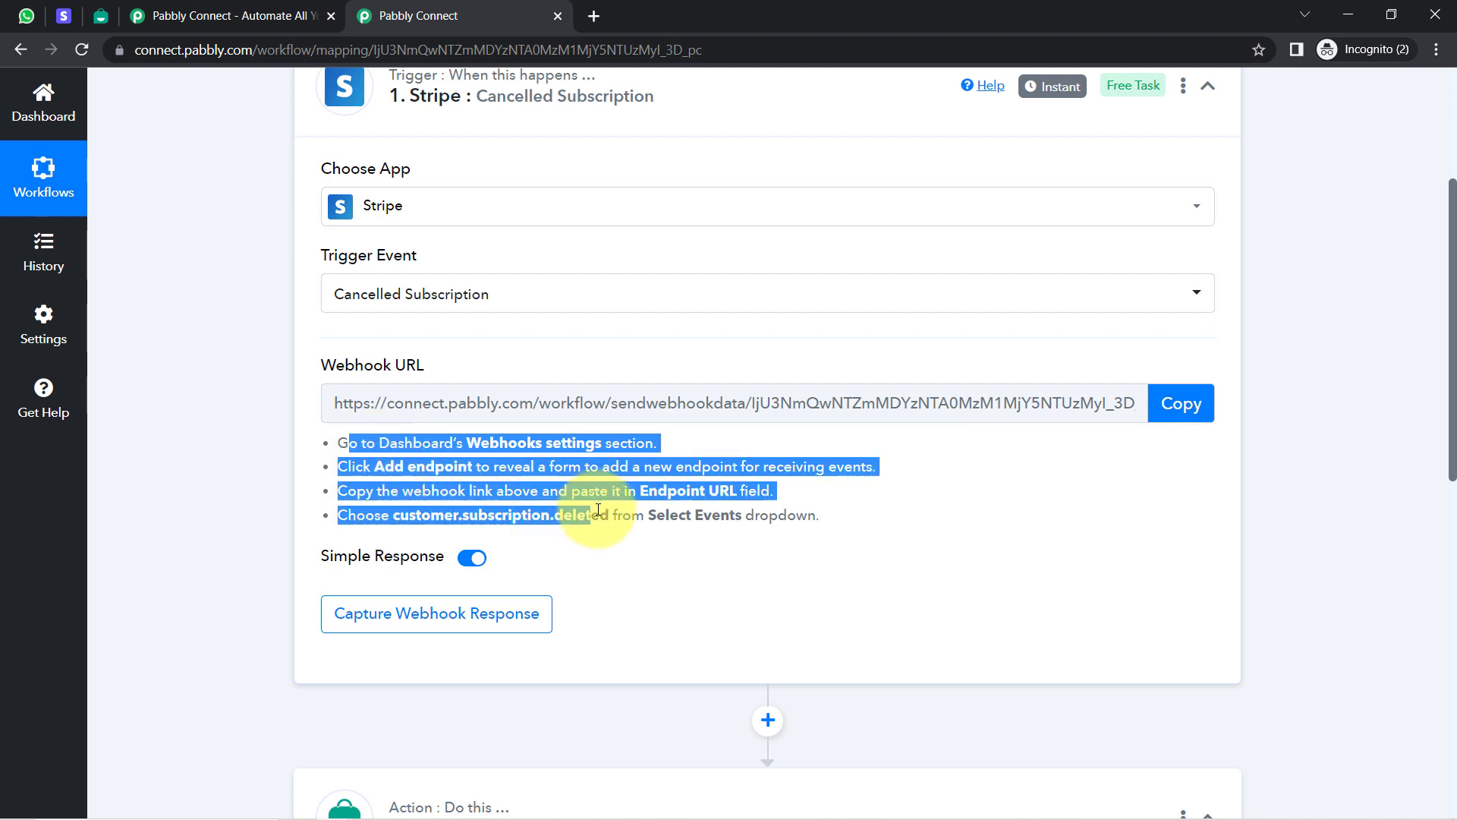
click(609, 515)
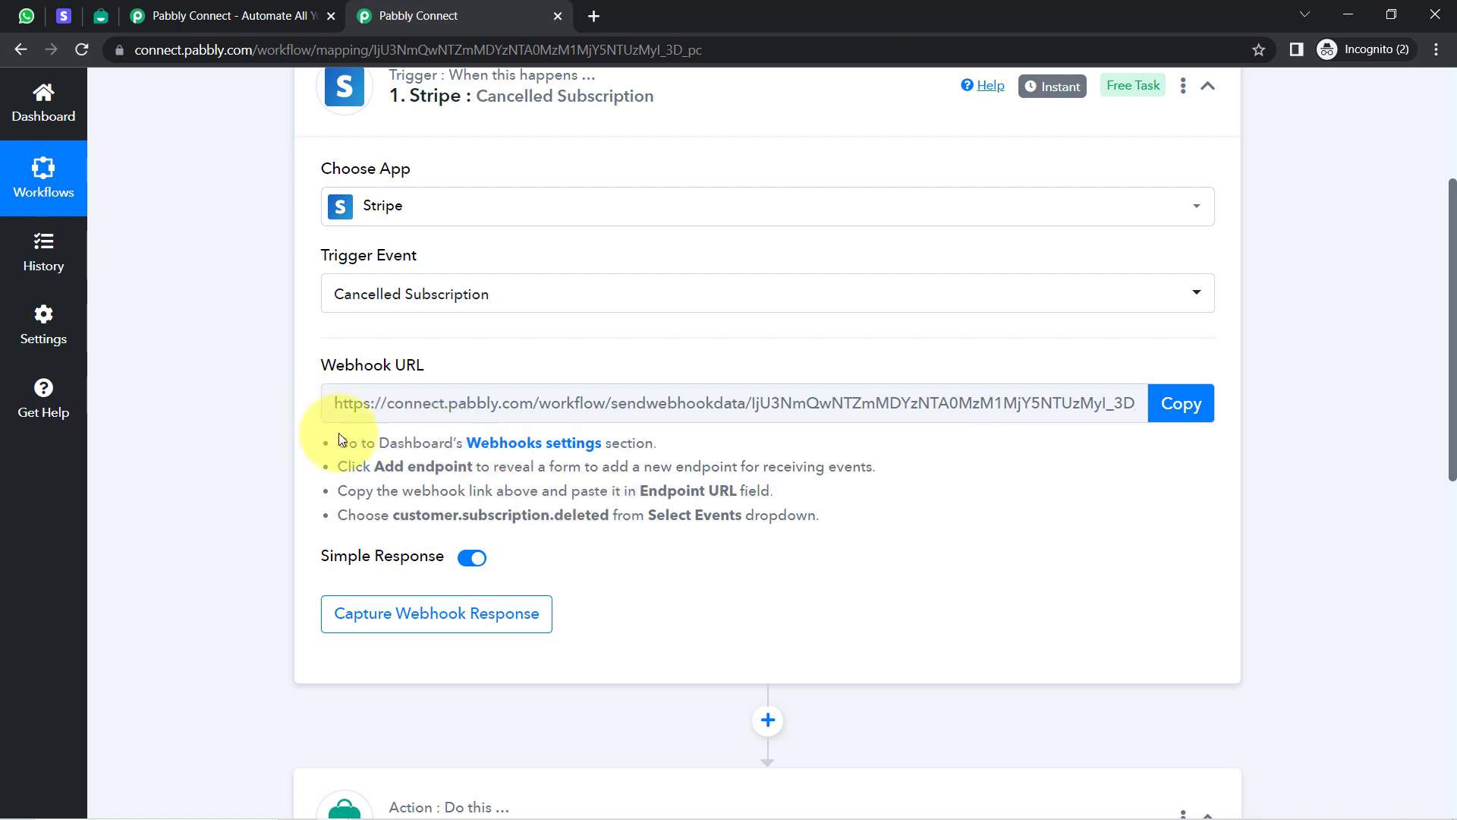
drag(435, 457, 608, 504)
click(1180, 403)
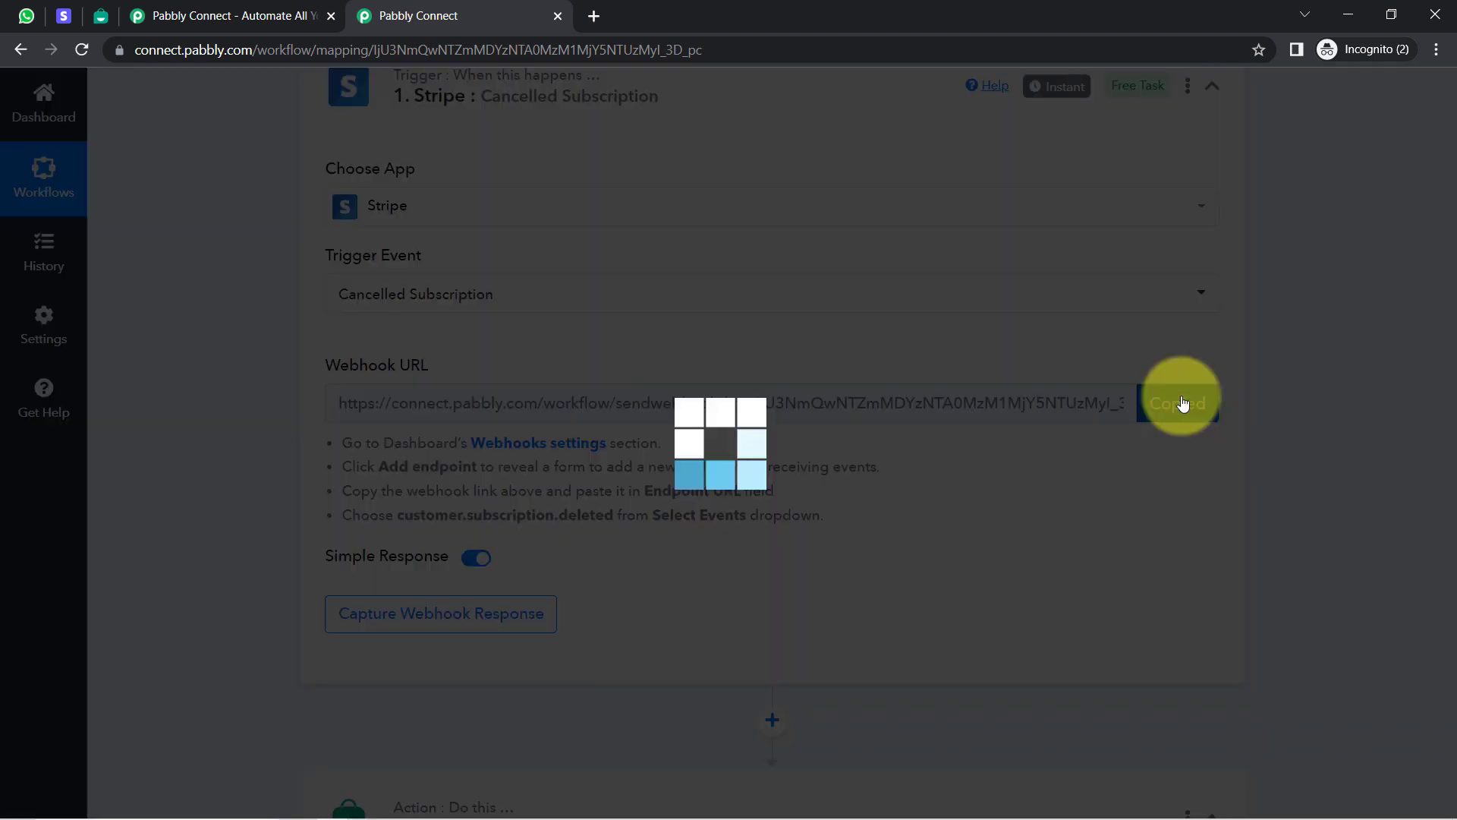
- Switch to the Stripe dashboard, start a new hosted endpoint in the developer webhooks, and paste the copied webhook URL as its Endpoint URL
click(64, 16)
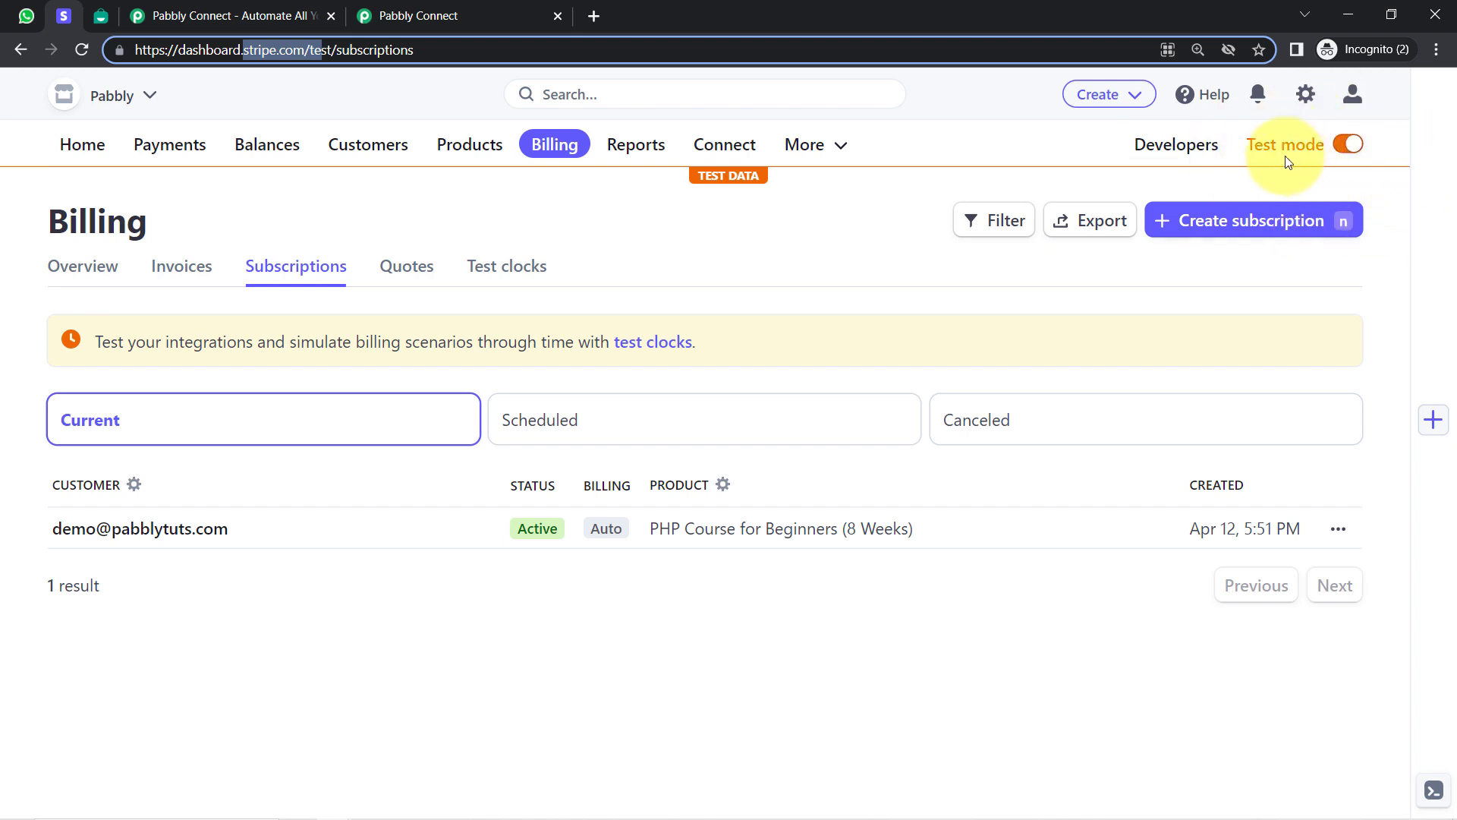
click(1172, 156)
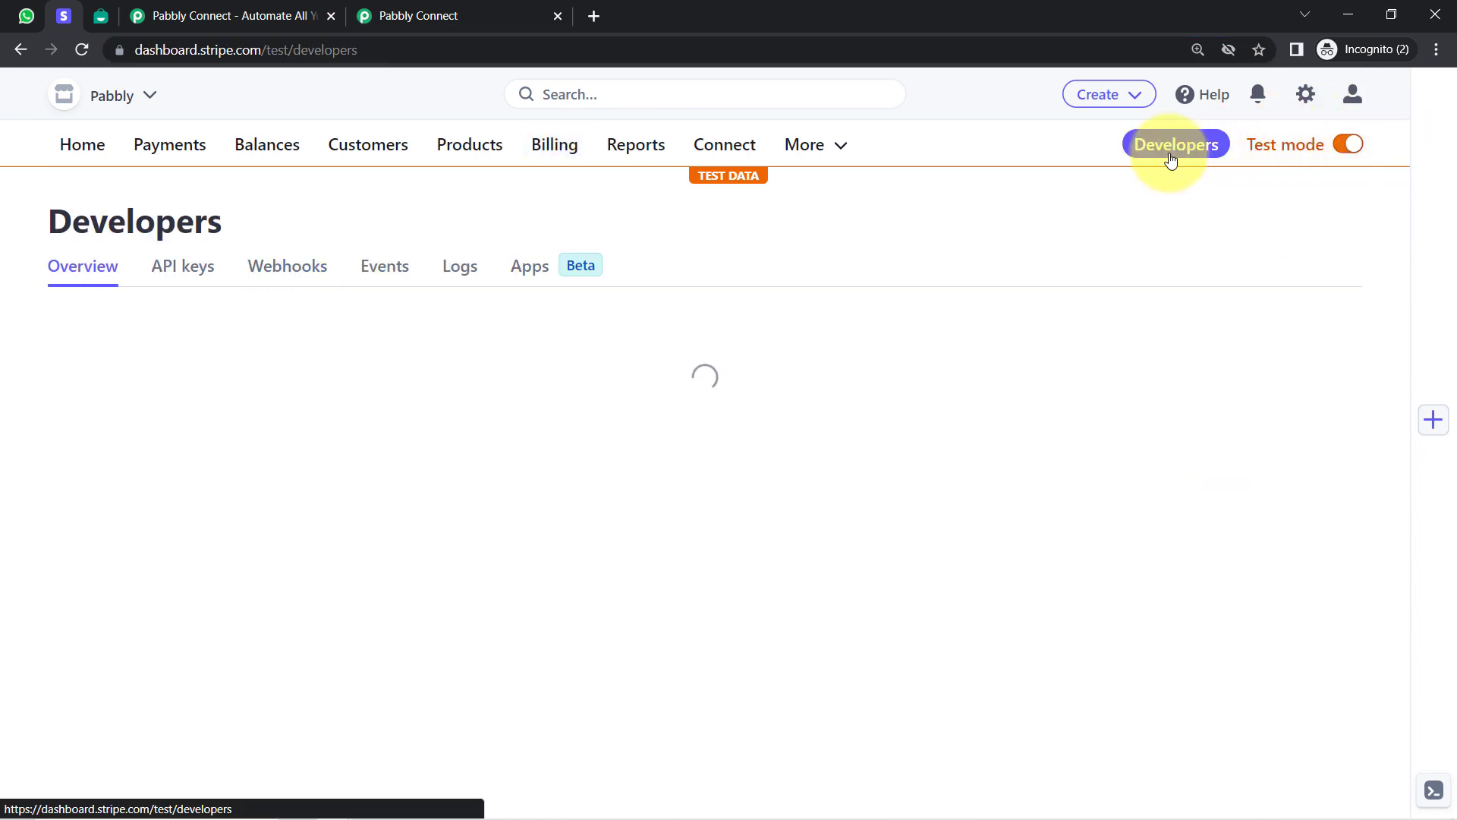
click(281, 282)
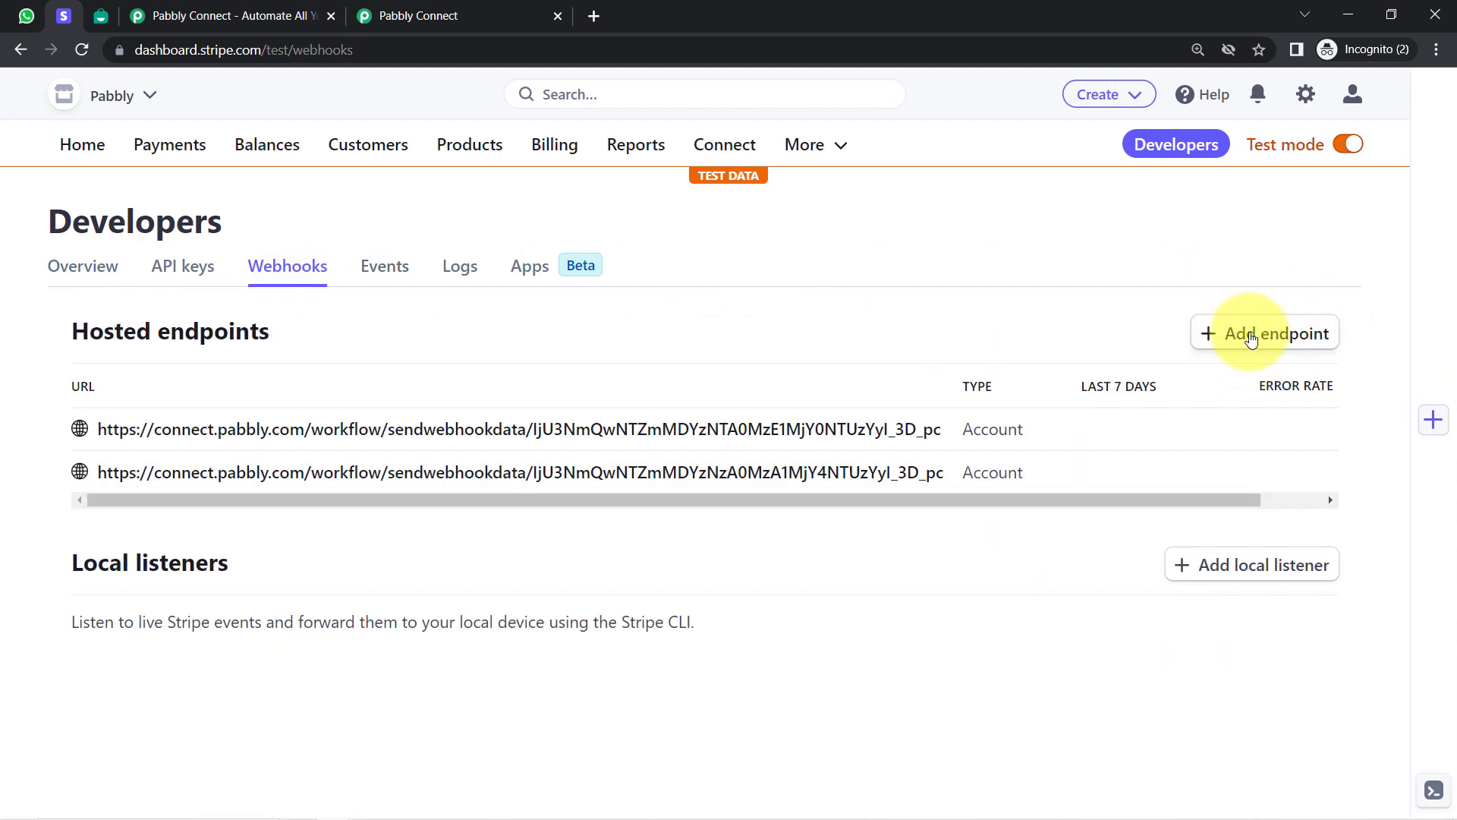
click(1250, 333)
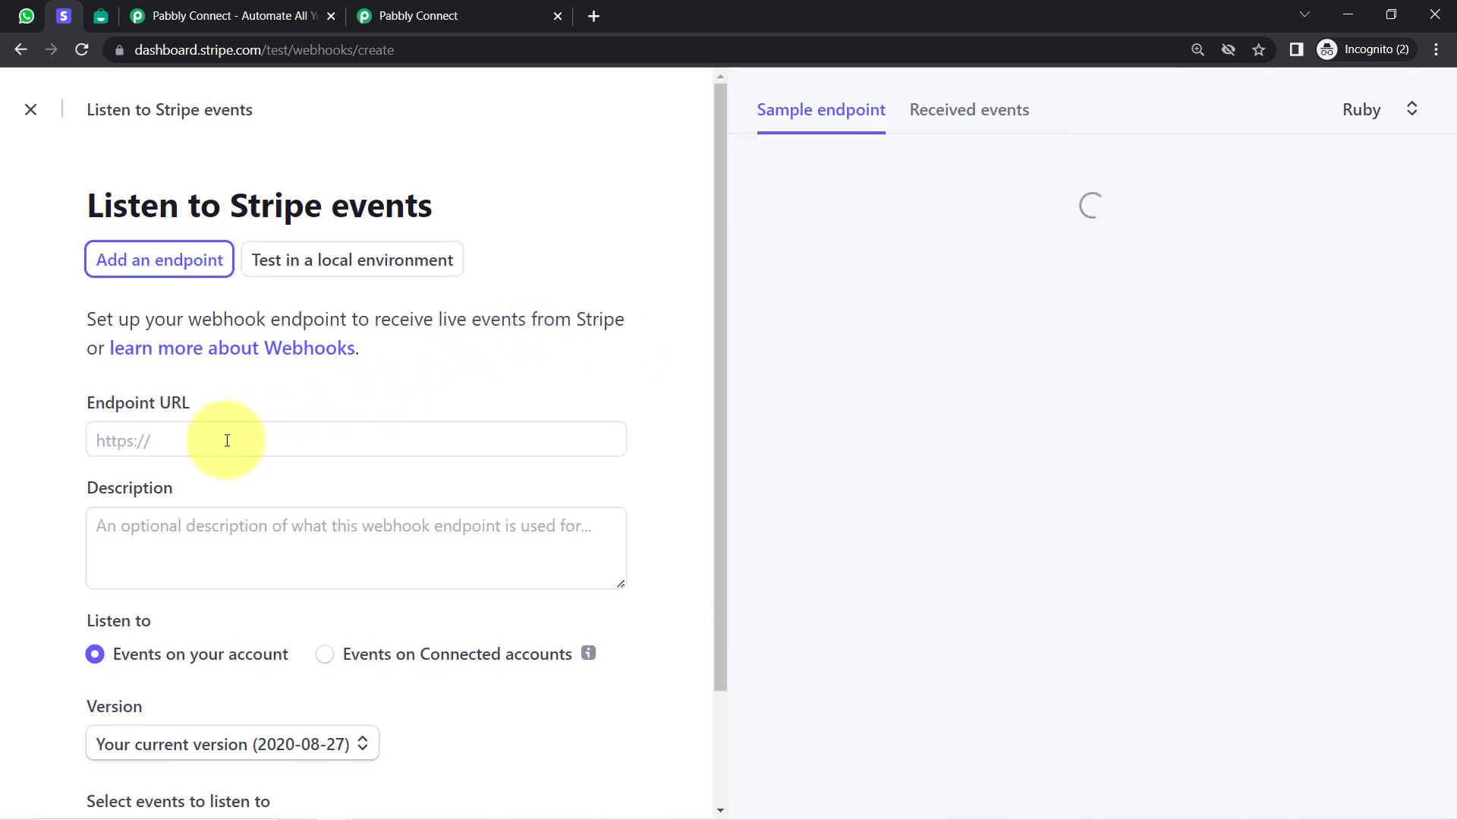
click(213, 441)
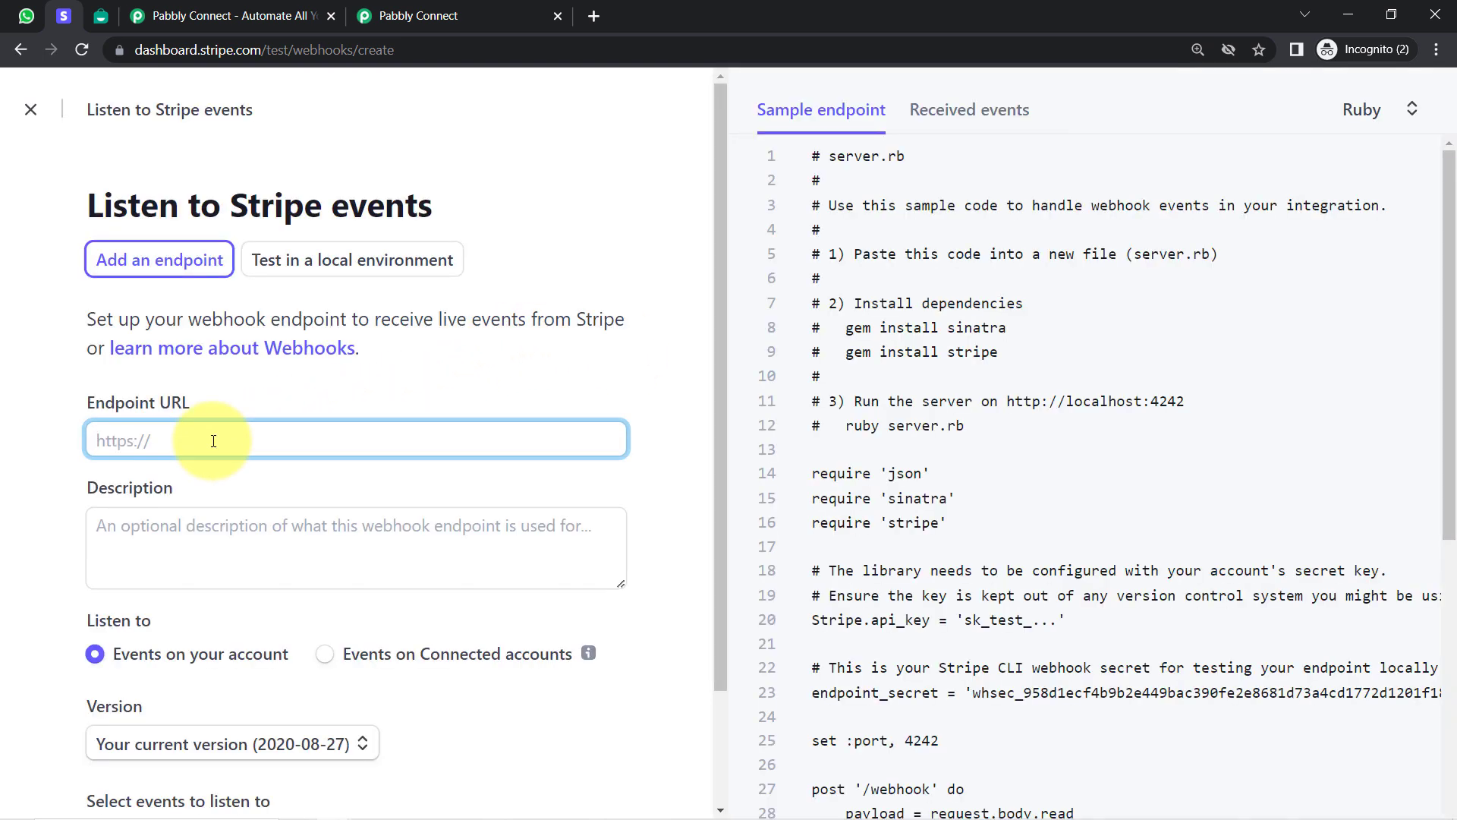
key(ctrl+v)
click(418, 15)
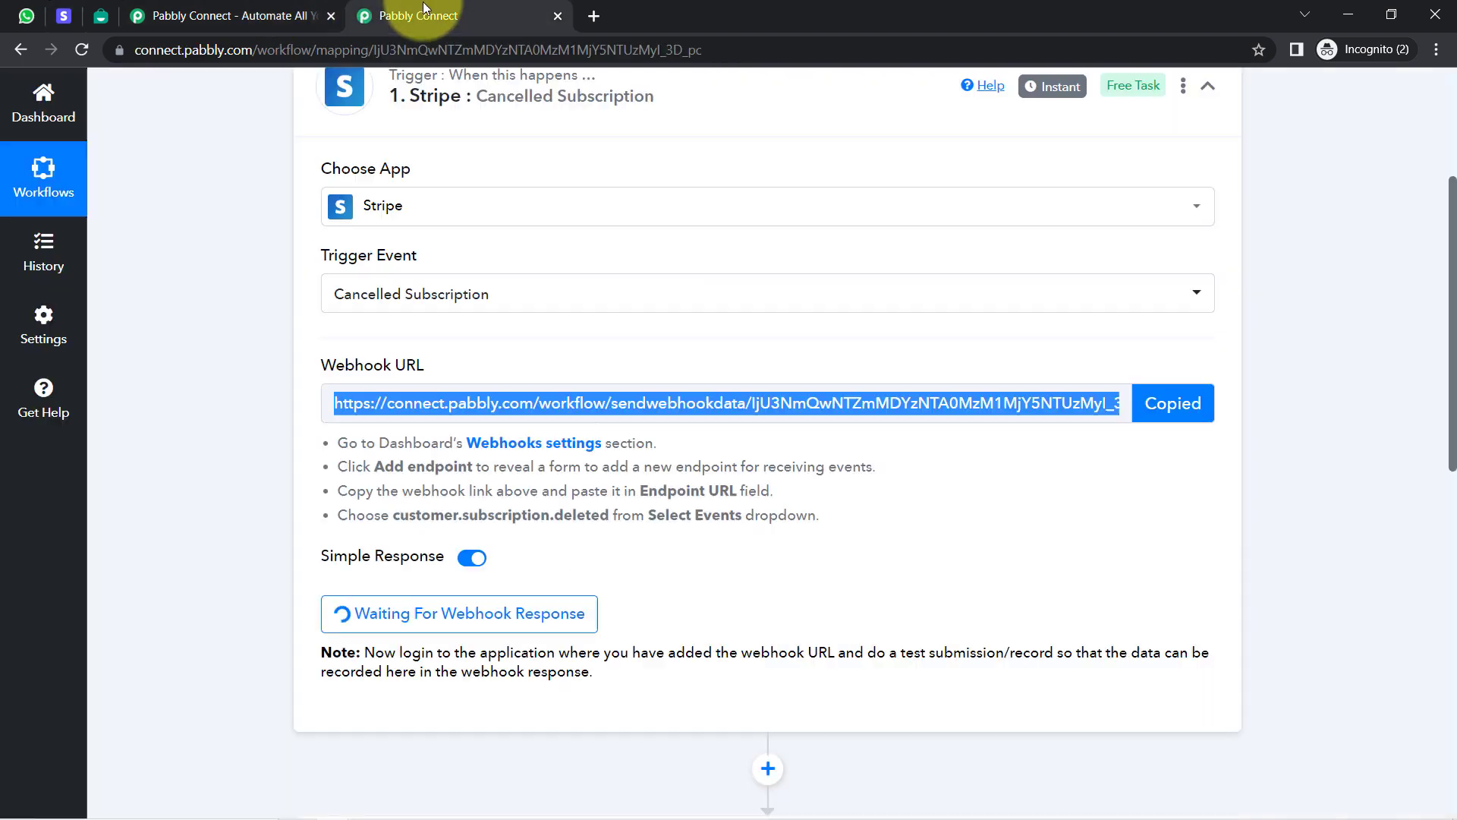
click(296, 15)
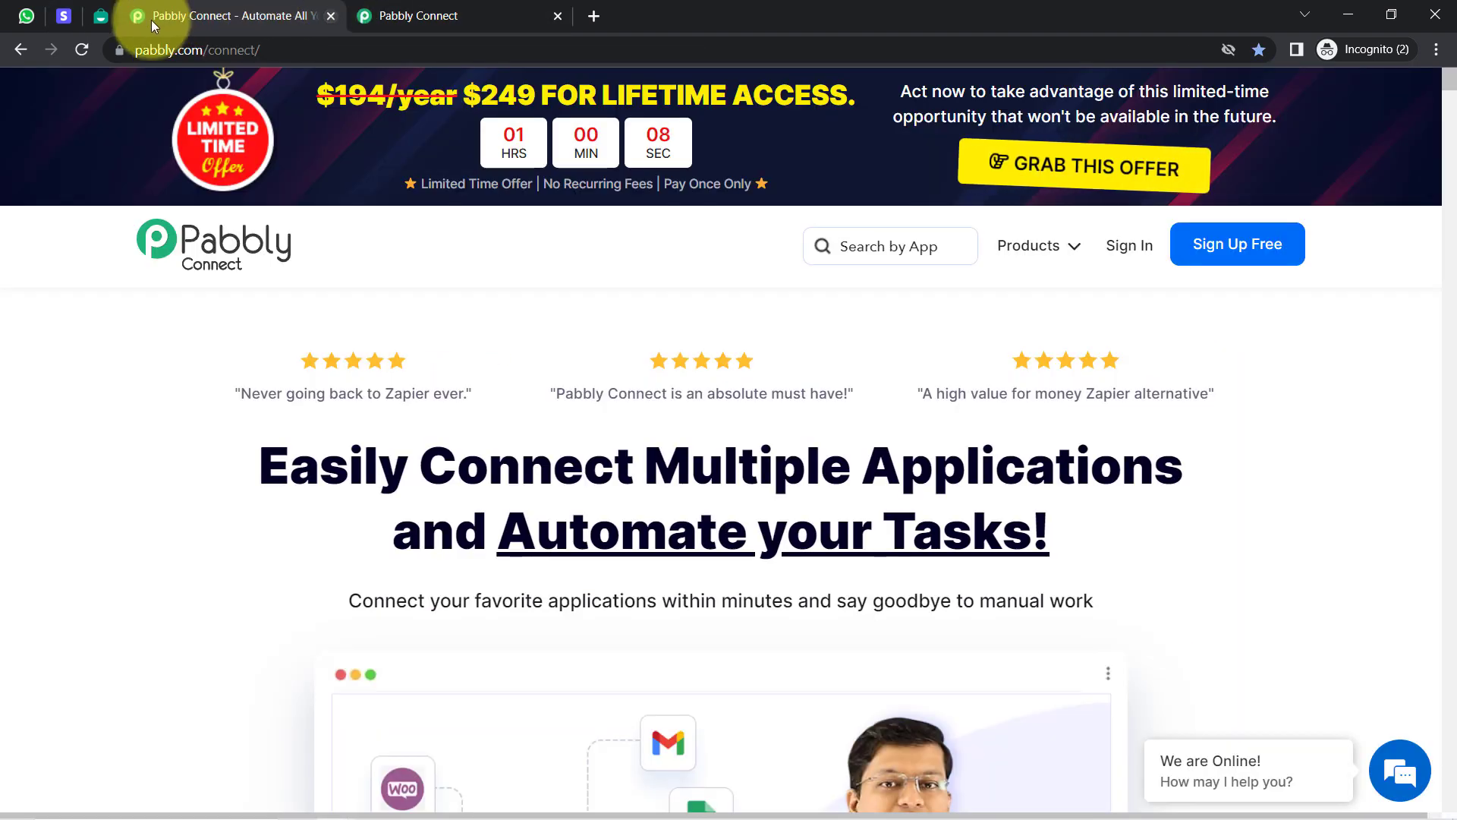
- Subscribe the new Stripe webhook endpoint to the customer.subscription.deleted event and add the endpoint
click(64, 16)
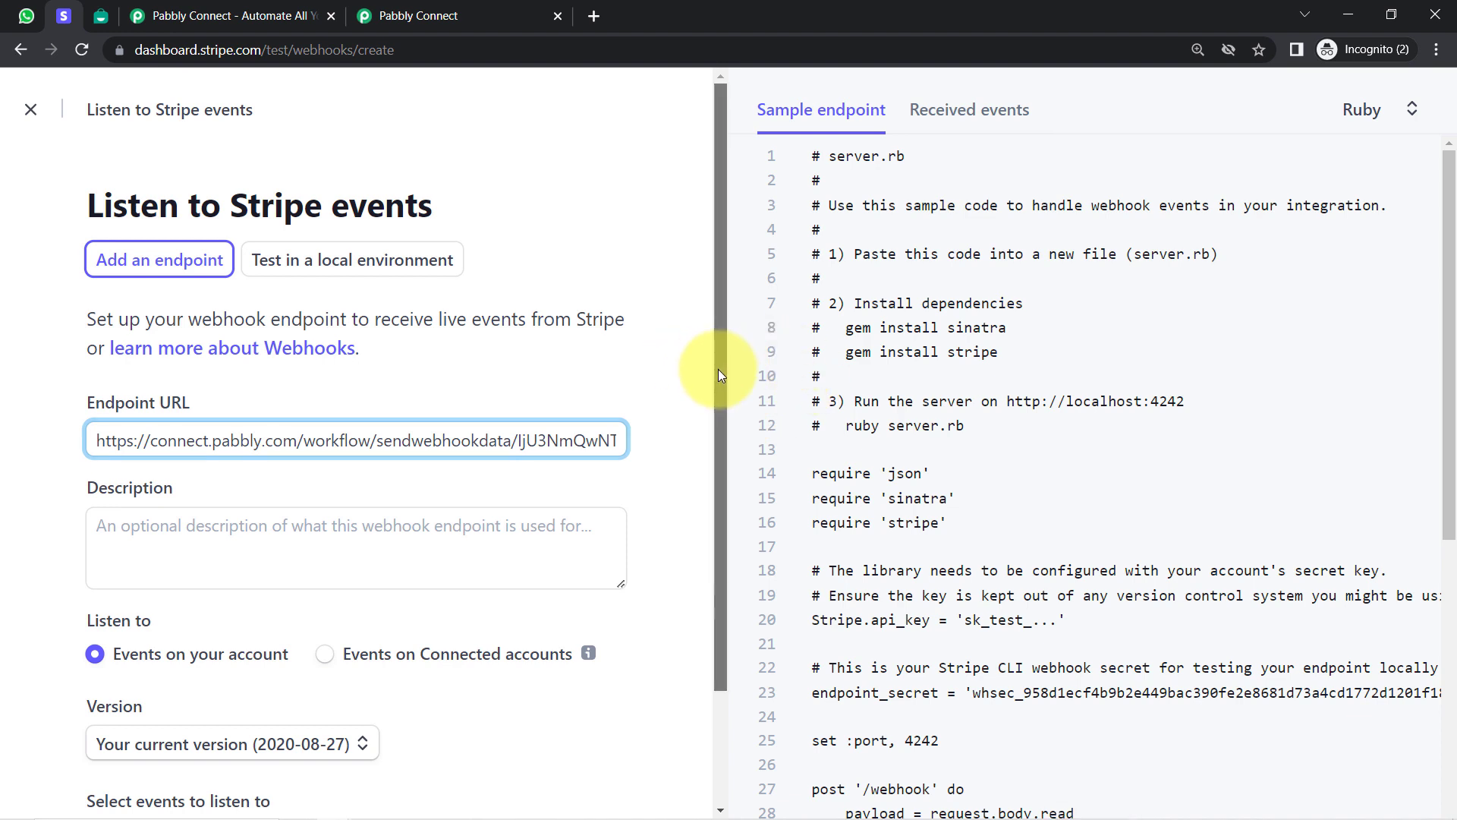
drag(718, 369, 709, 579)
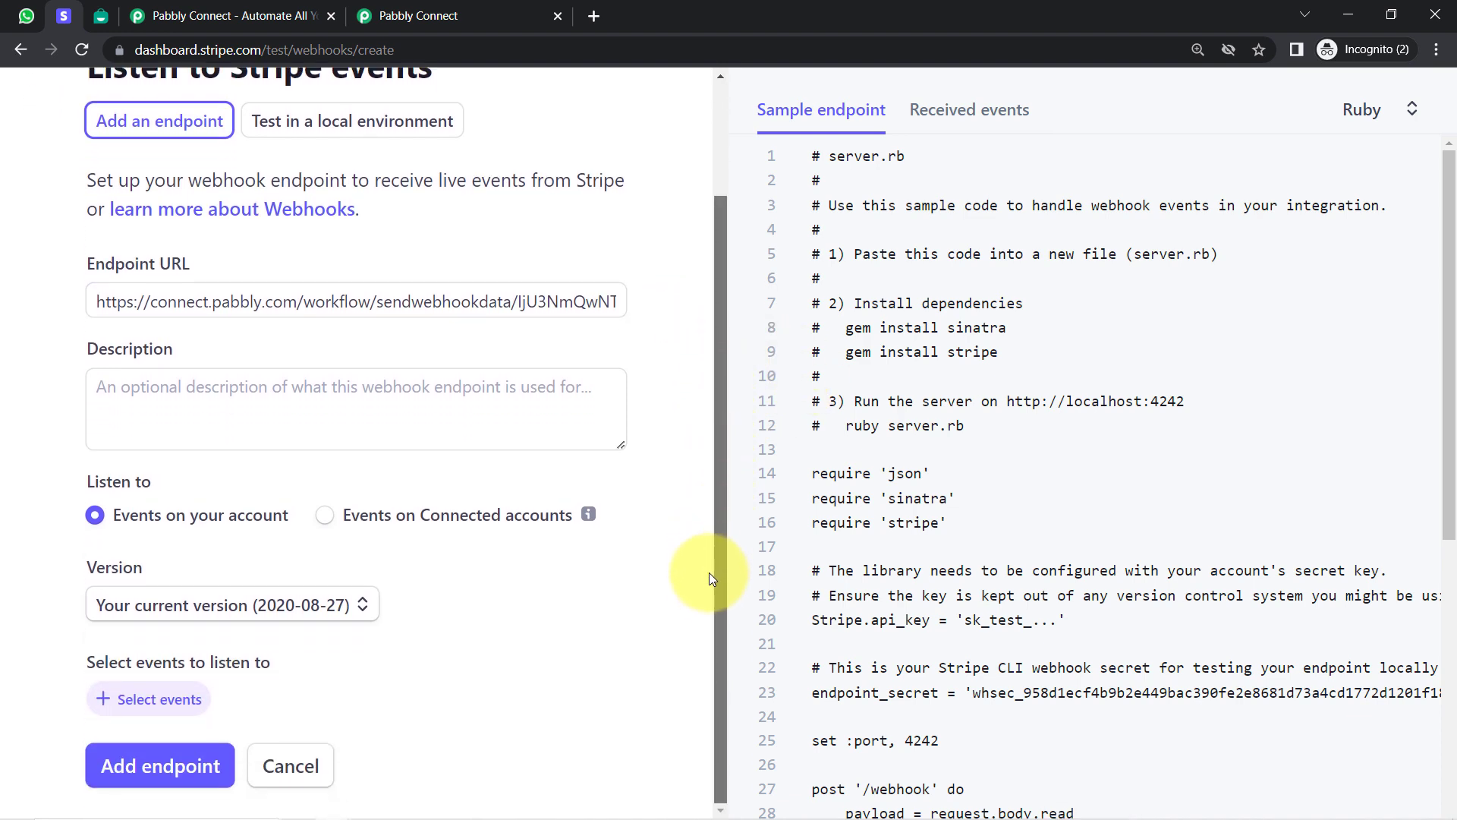
click(146, 701)
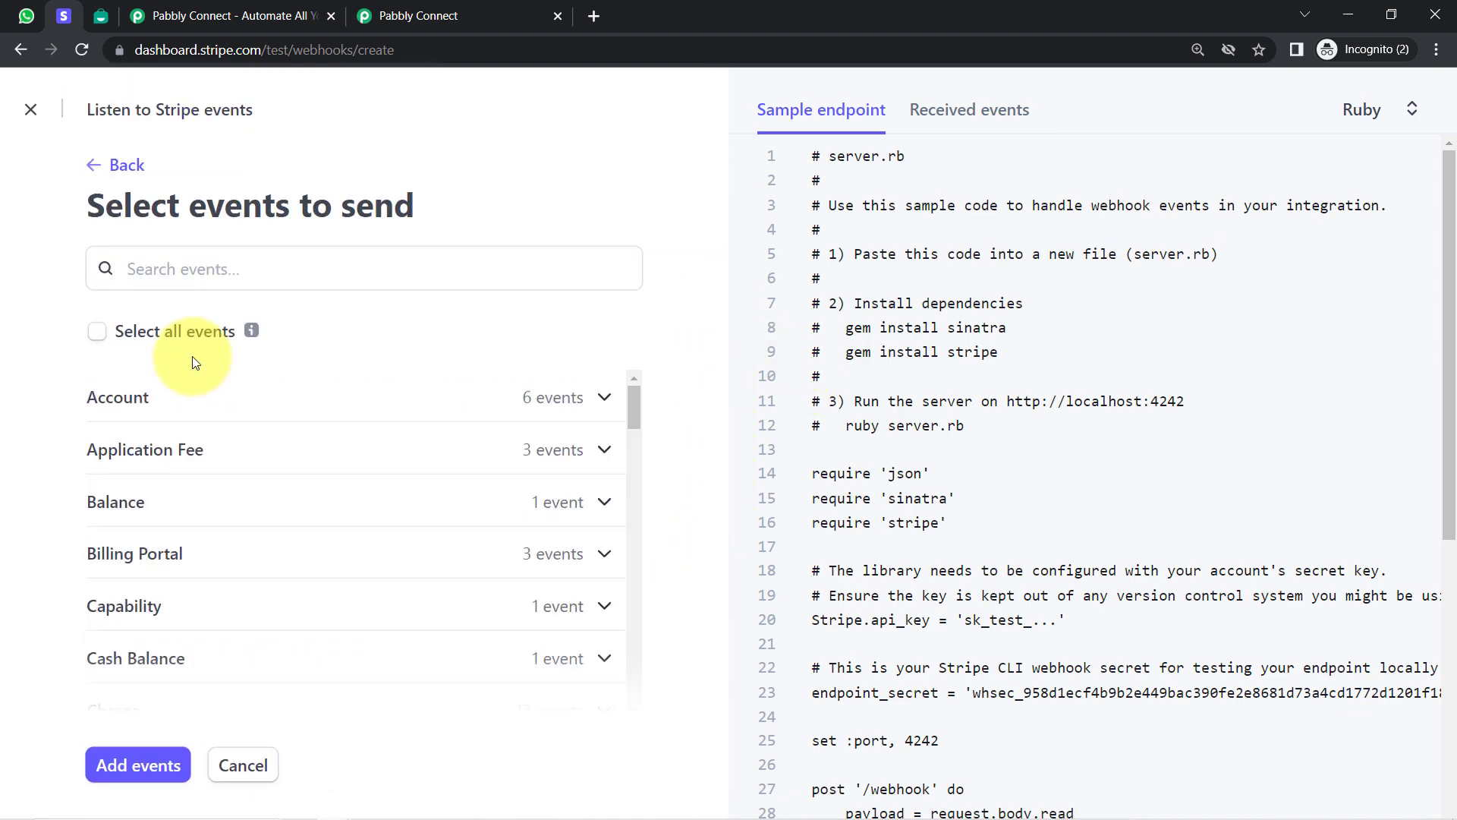
click(144, 261)
text(subscri)
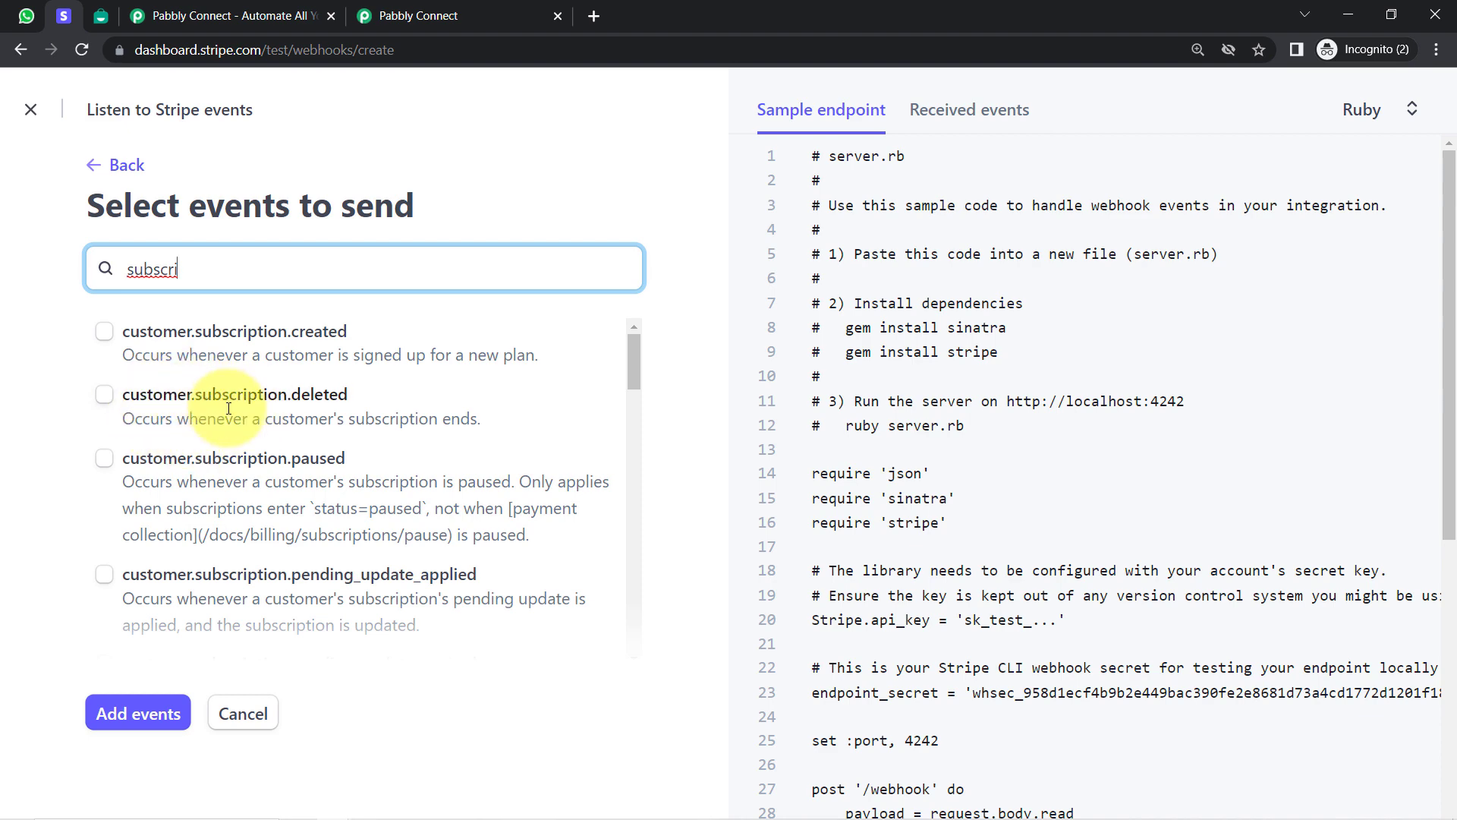
click(104, 394)
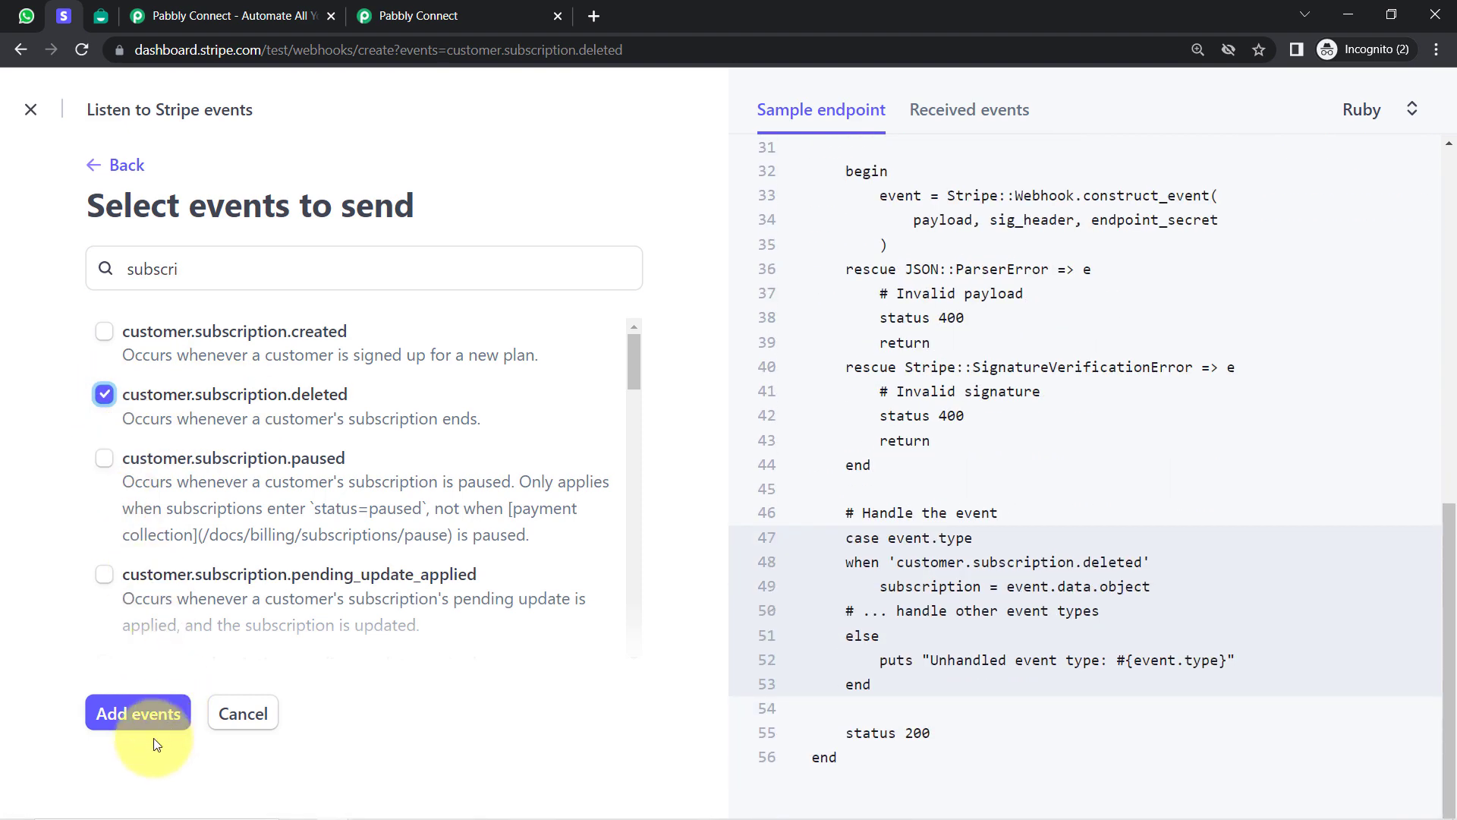
click(110, 717)
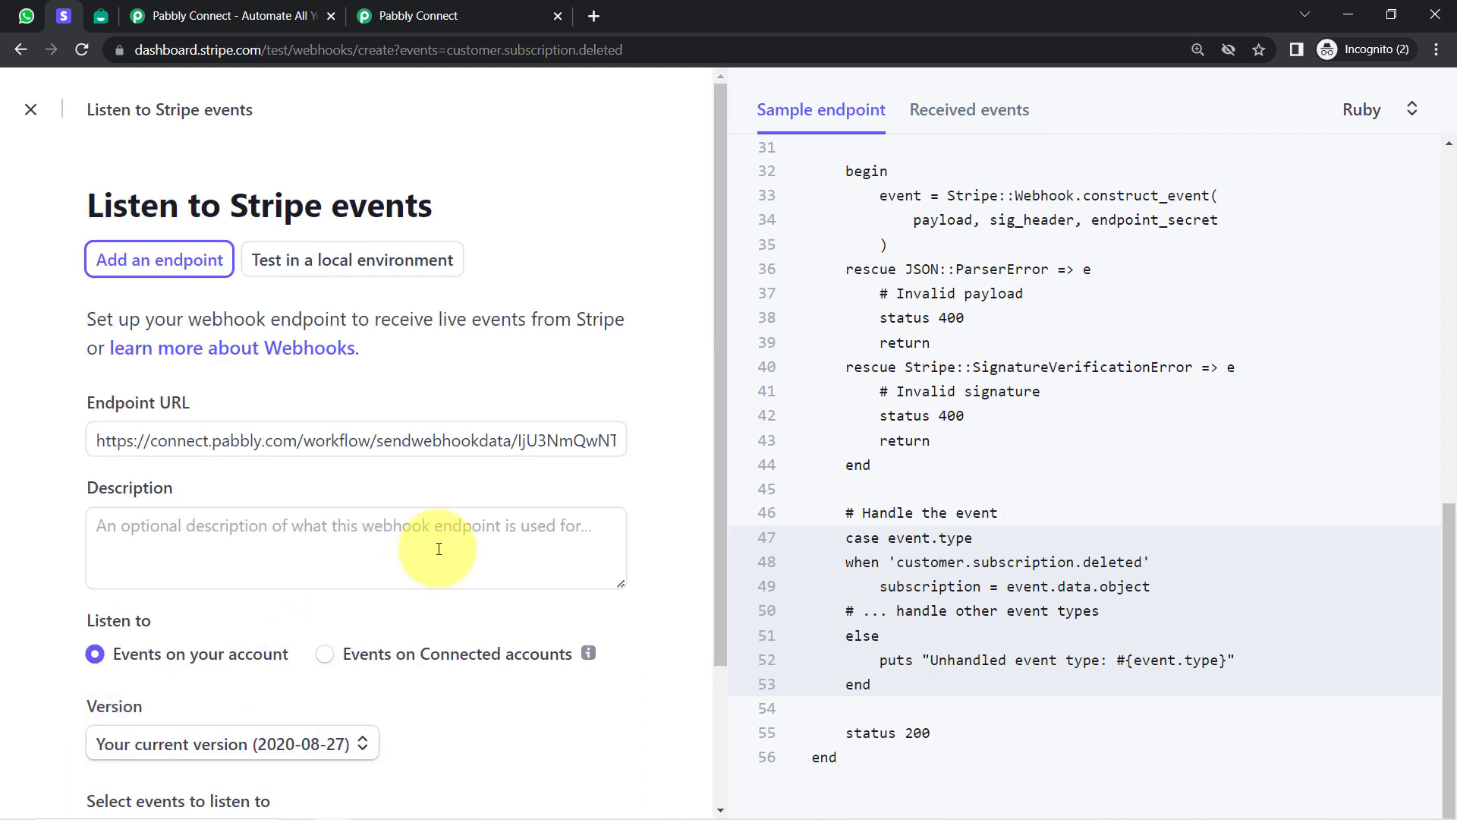
scroll(727, 436, down, 3)
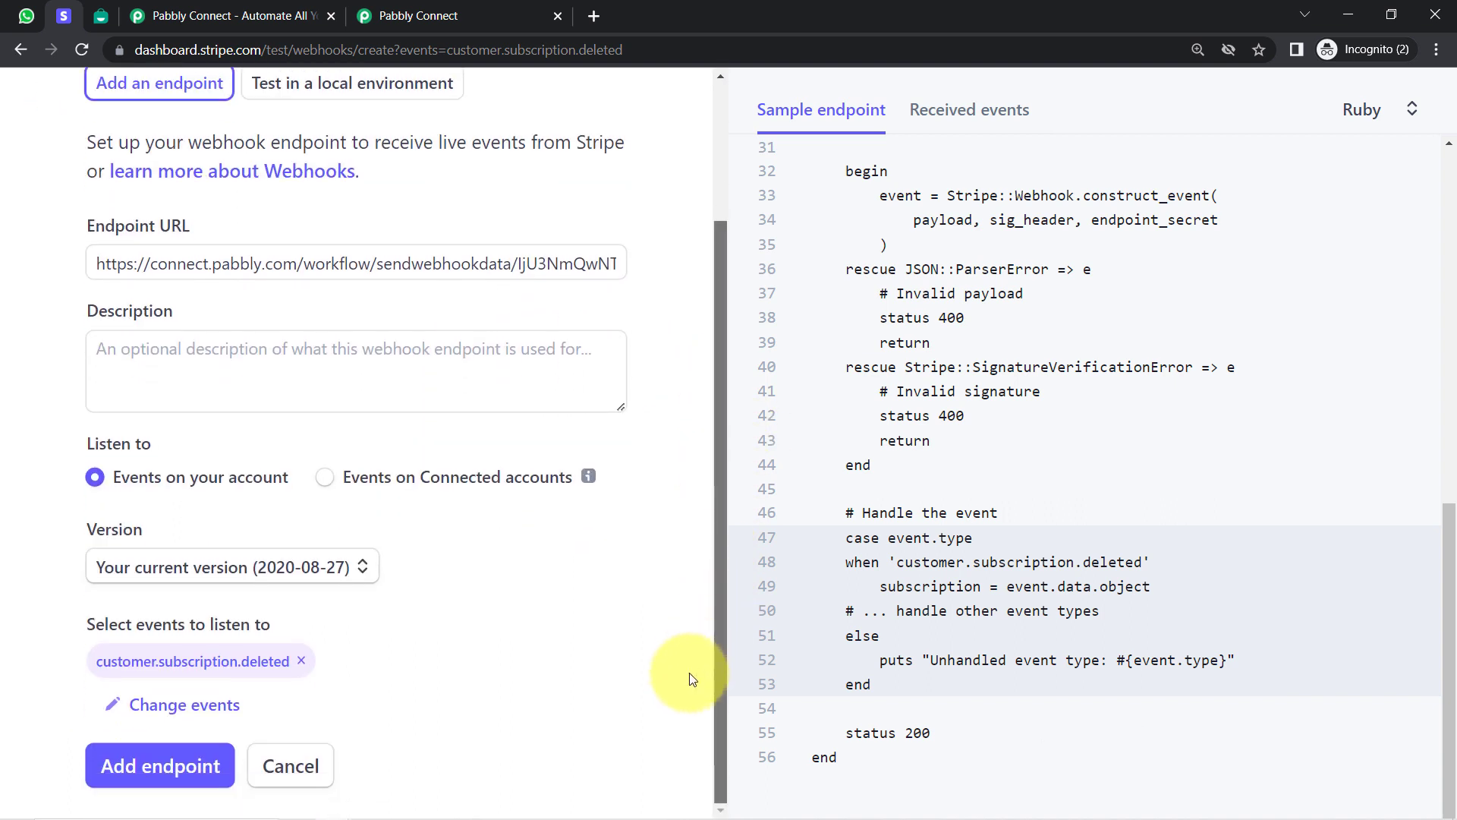
click(121, 761)
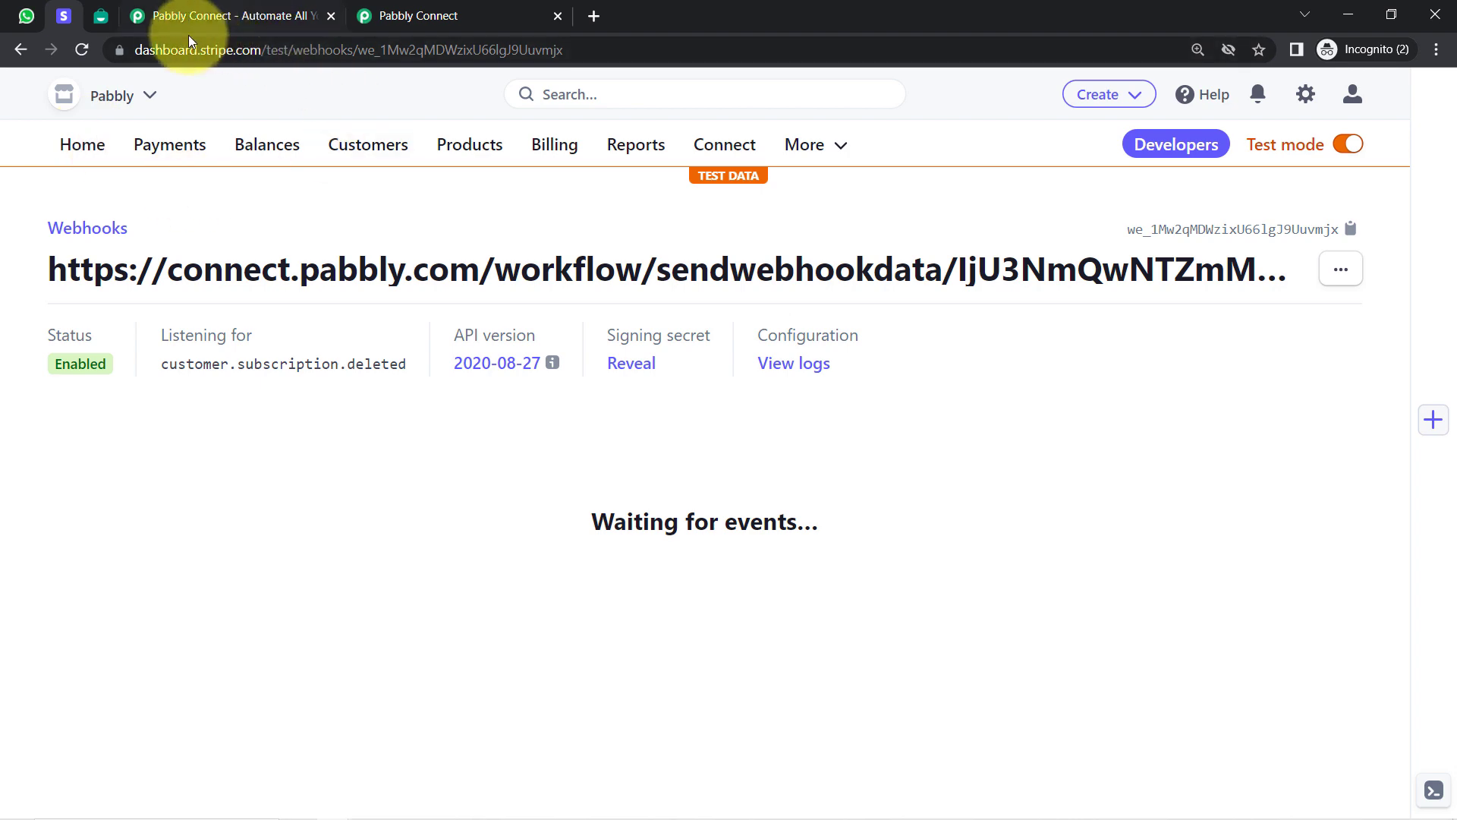
- Close the extra Pabbly Connect home page and read the workflow's note about making a test submission for the webhook response
drag(195, 47, 337, 50)
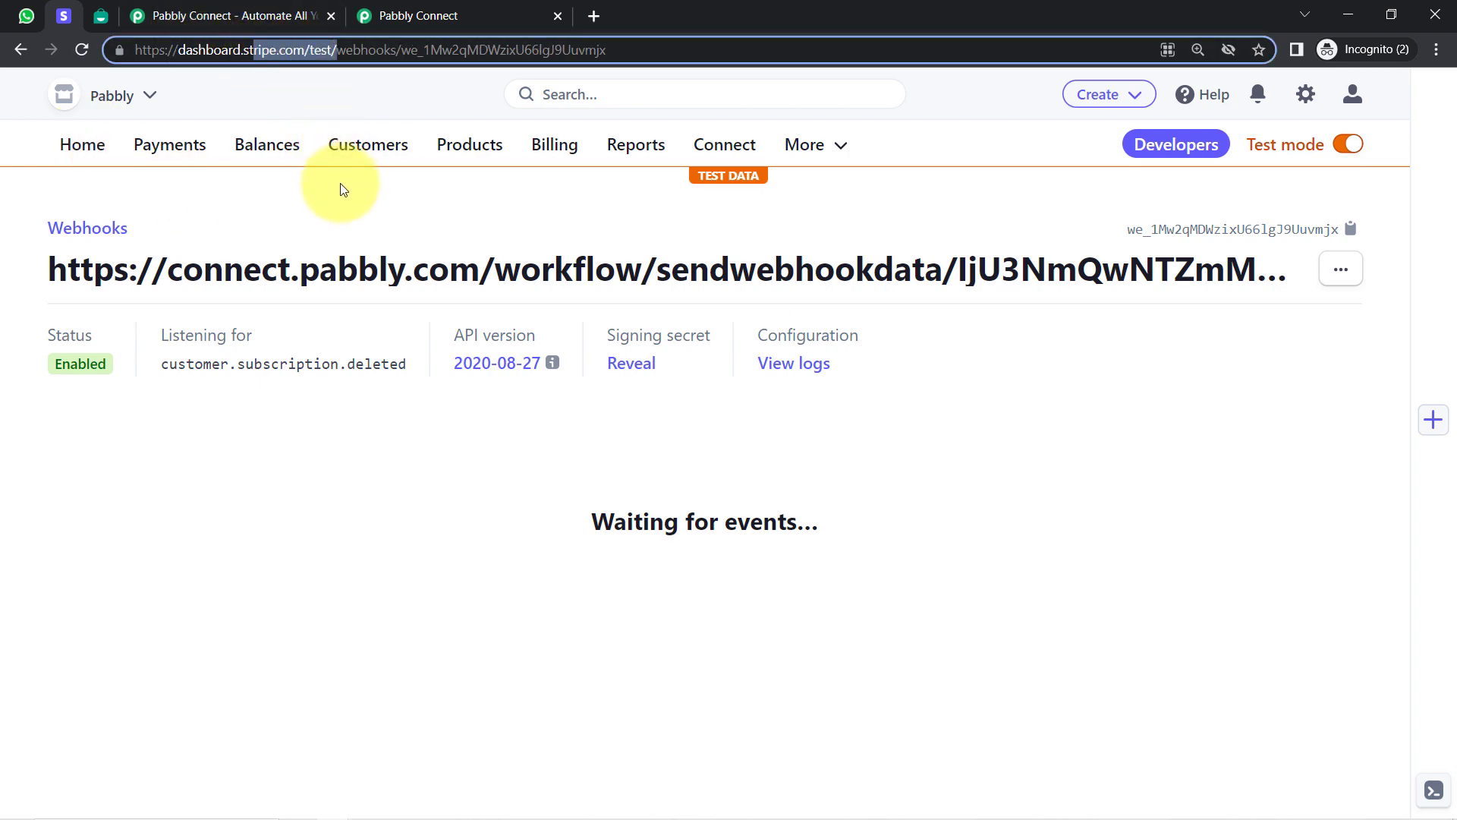
click(335, 21)
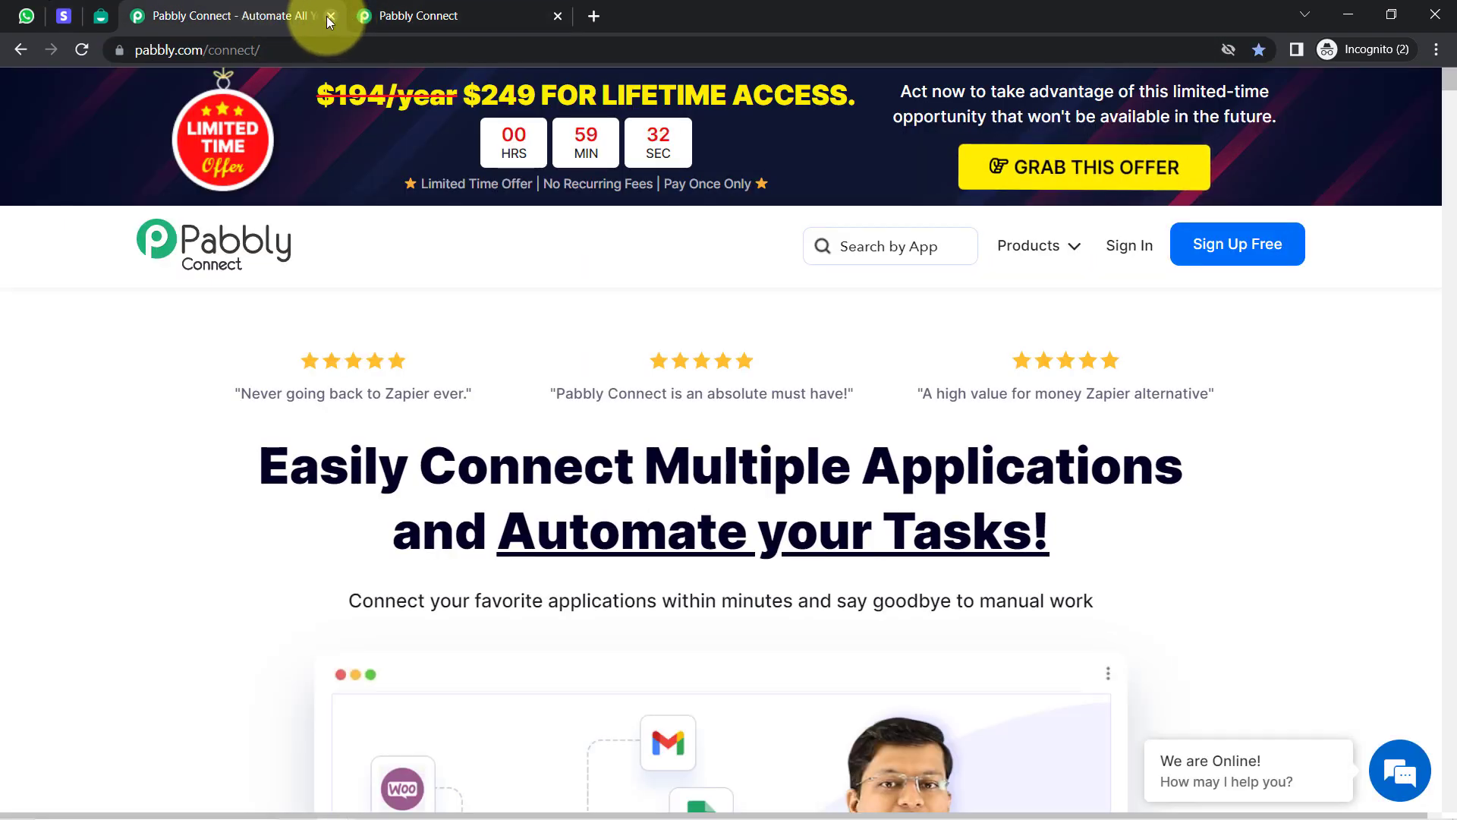
click(329, 16)
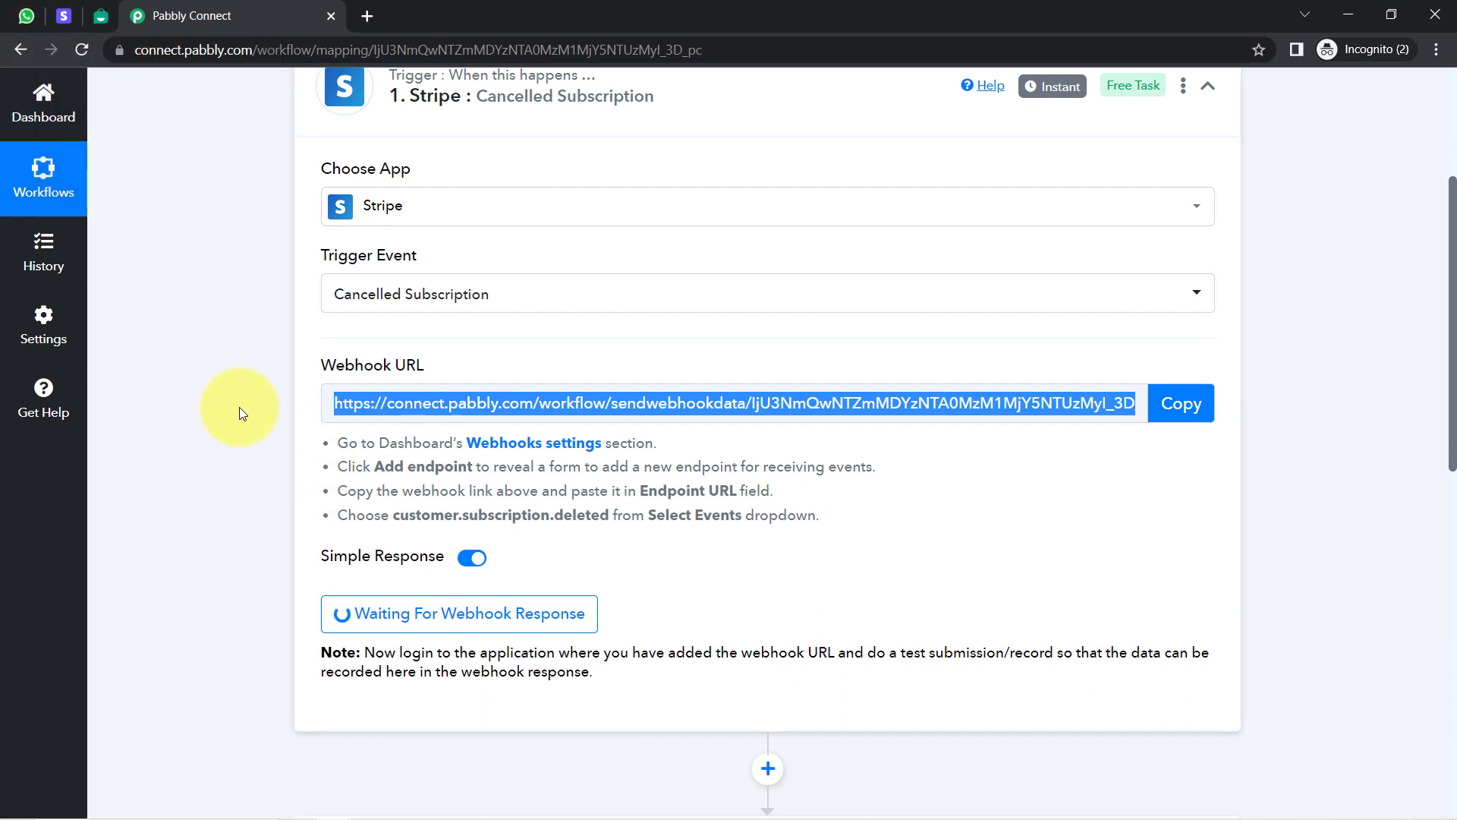
scroll(1443, 293, down, 2)
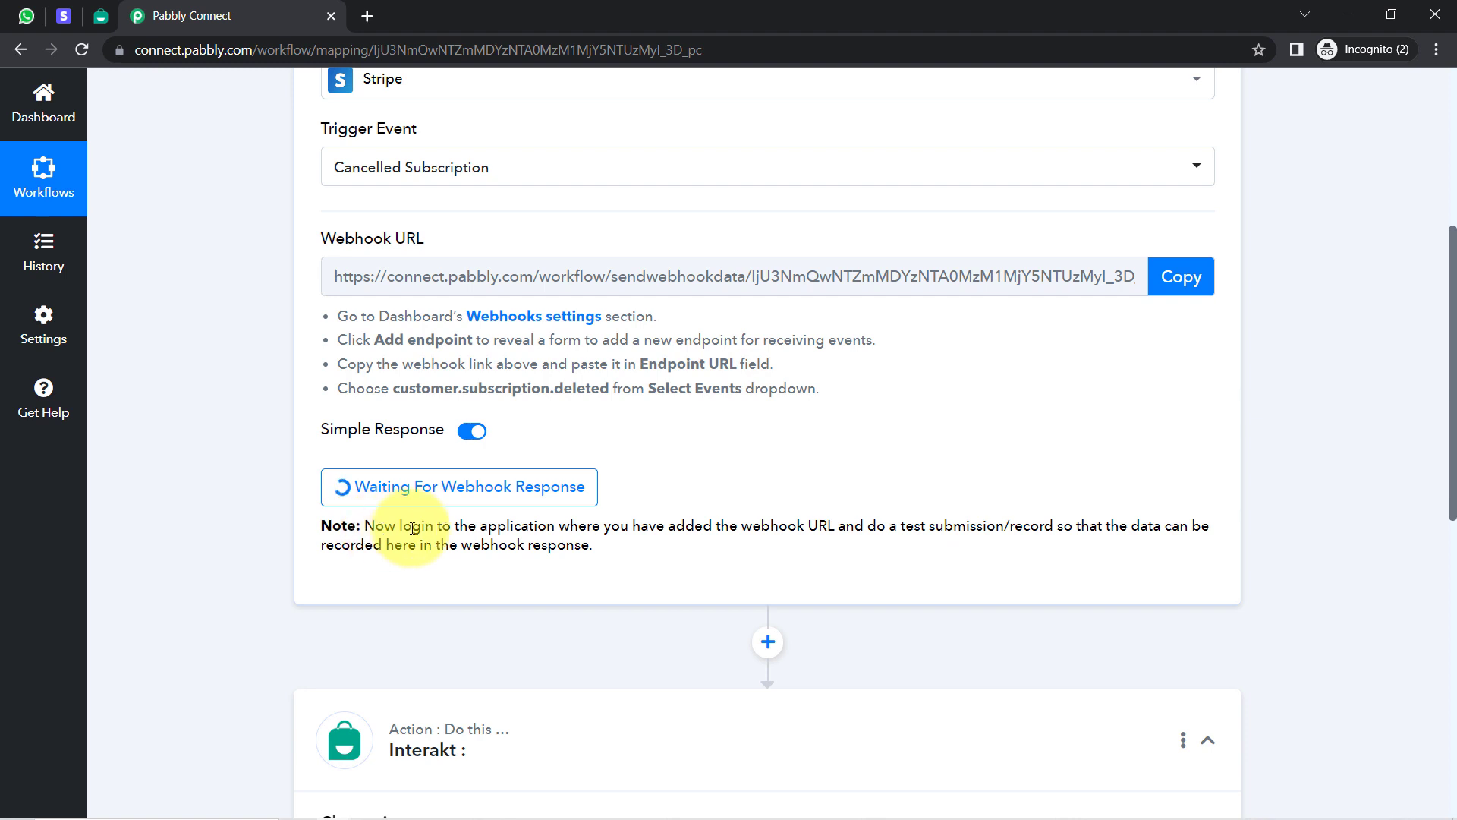
drag(375, 526, 469, 553)
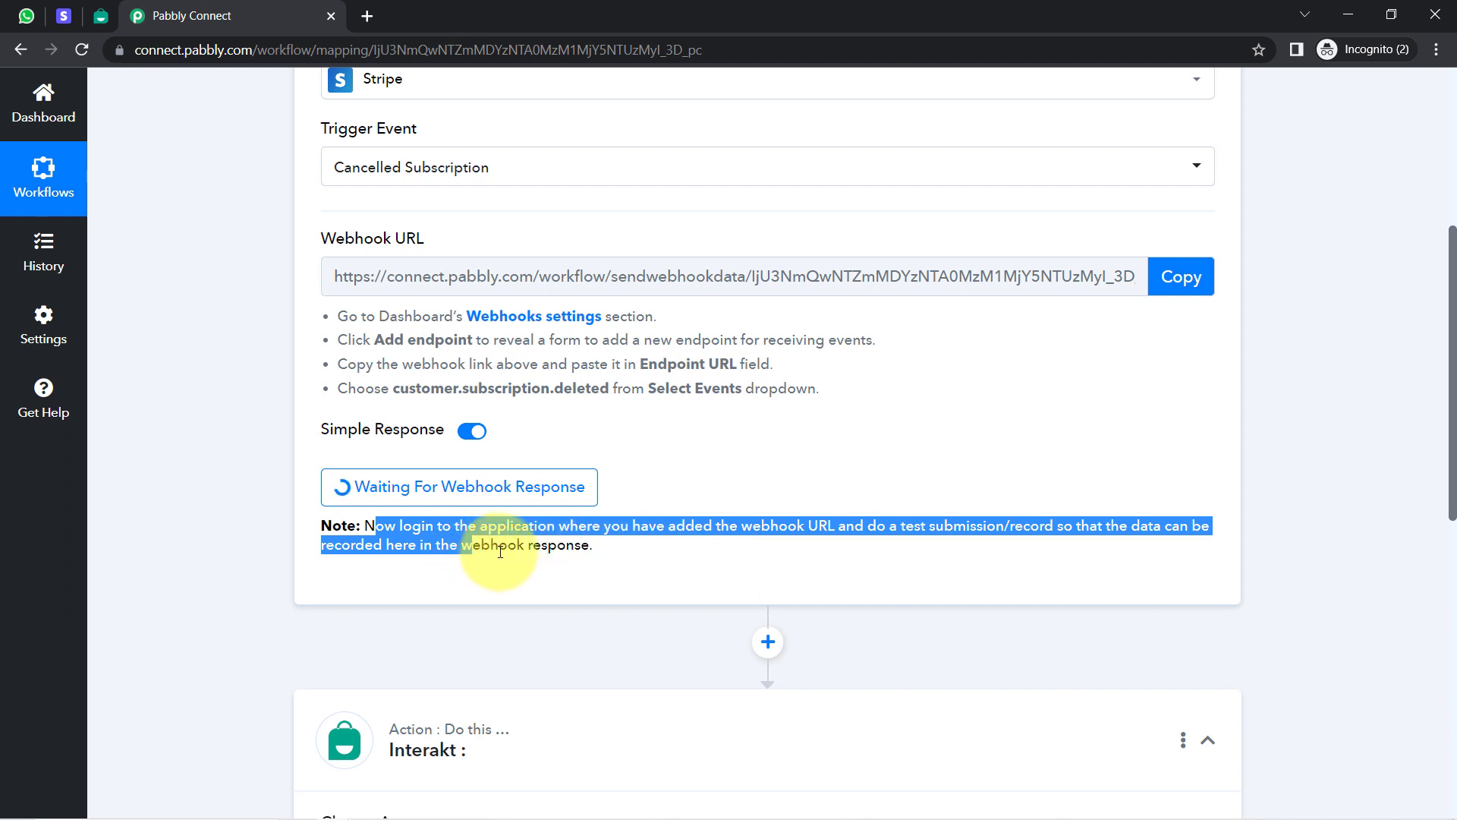
click(502, 552)
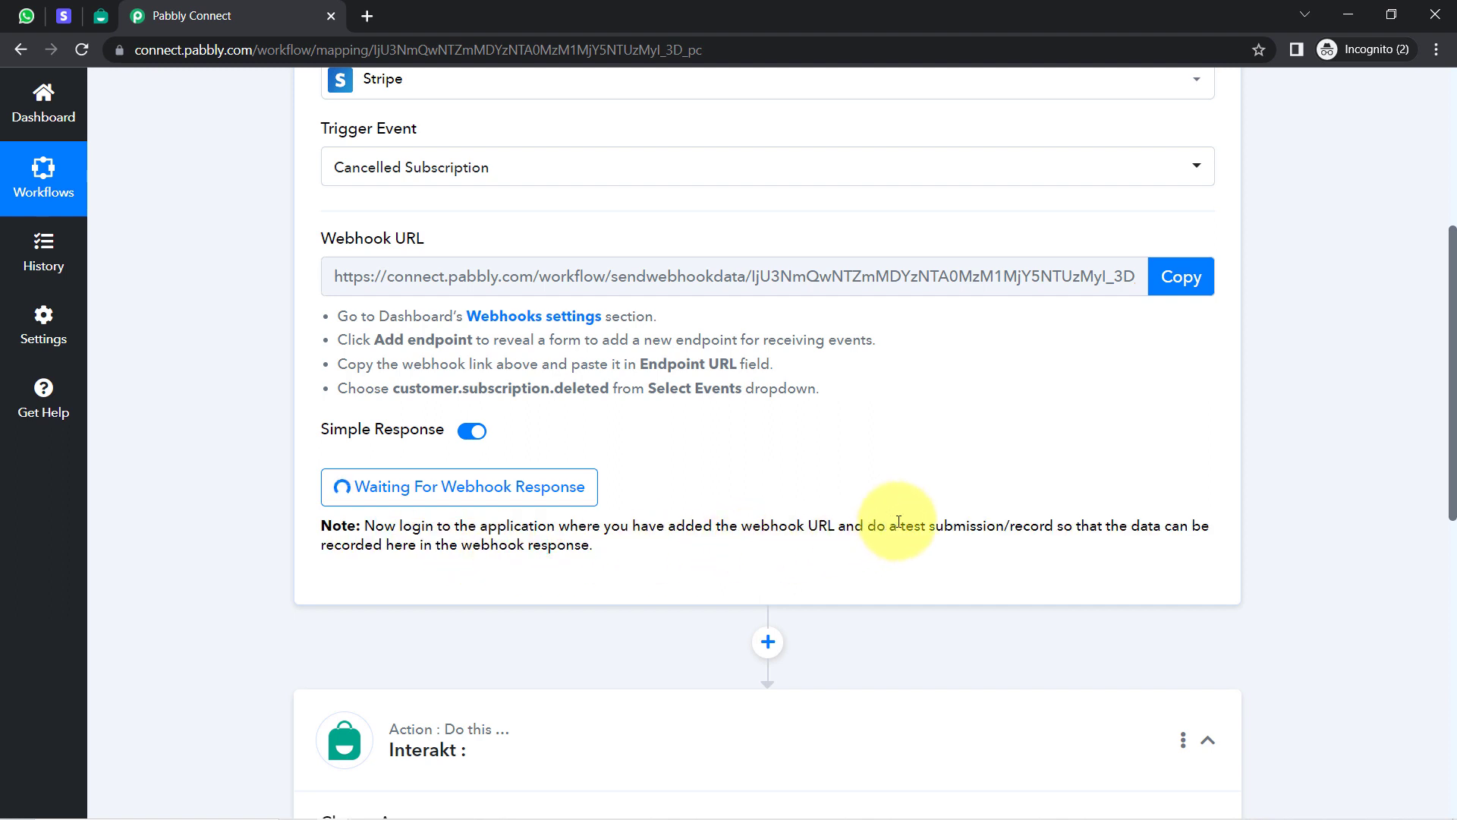
drag(855, 525, 1036, 530)
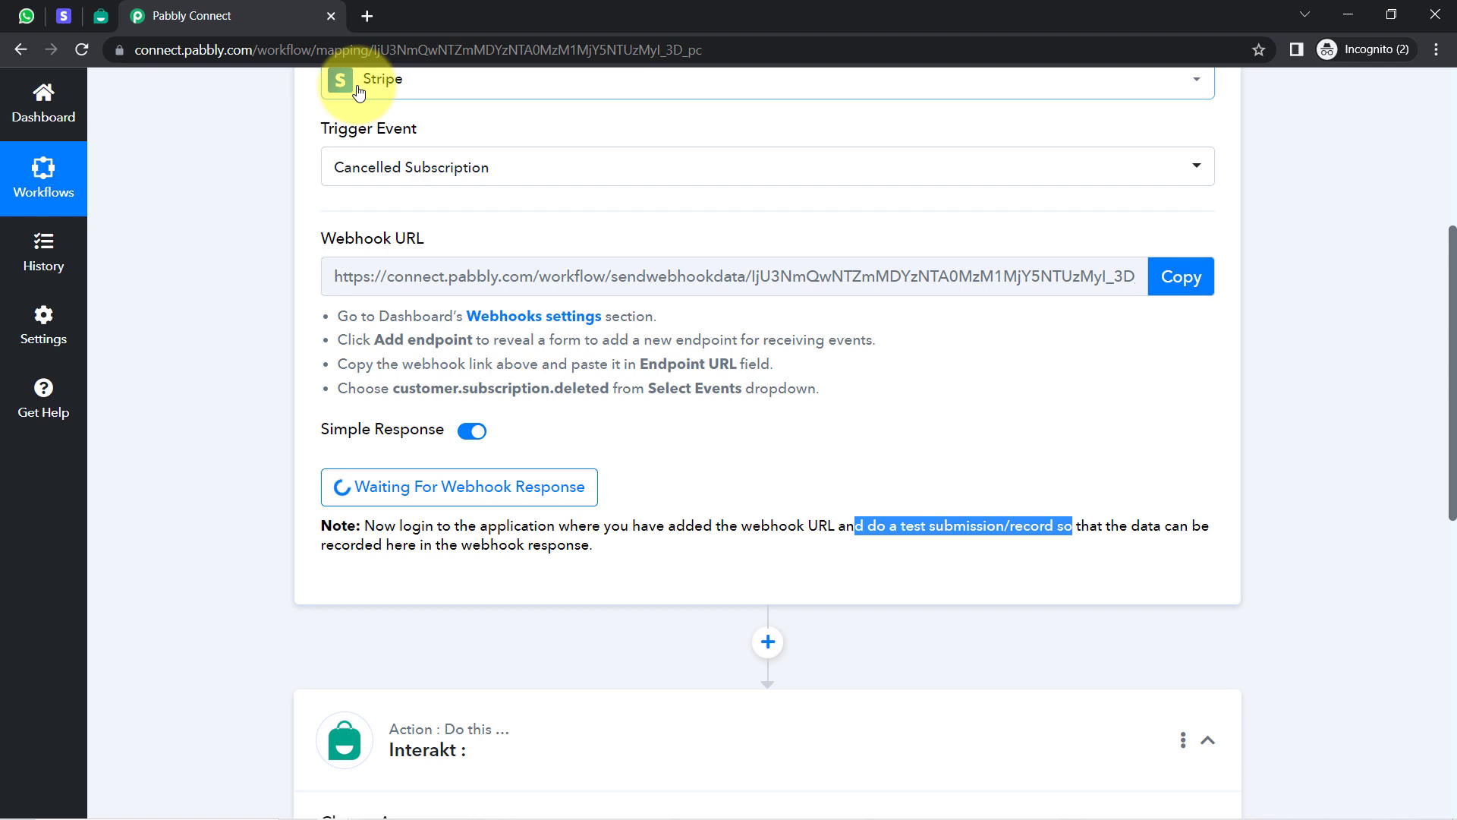
- Switch to the Stripe dashboard and cancel the active PHP Course for Beginners (8 Weeks) subscription immediately with no refund
click(65, 16)
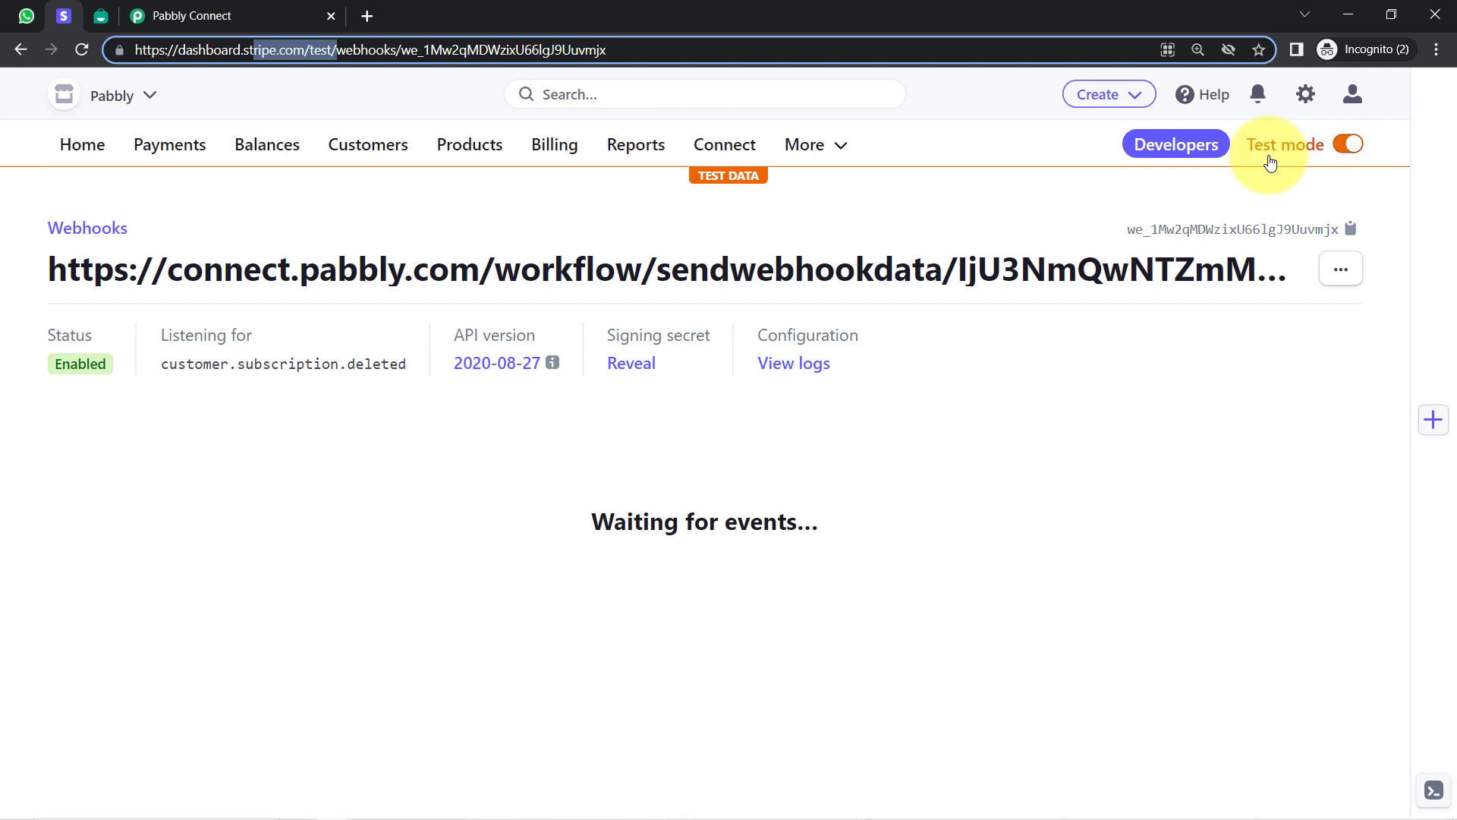
click(457, 158)
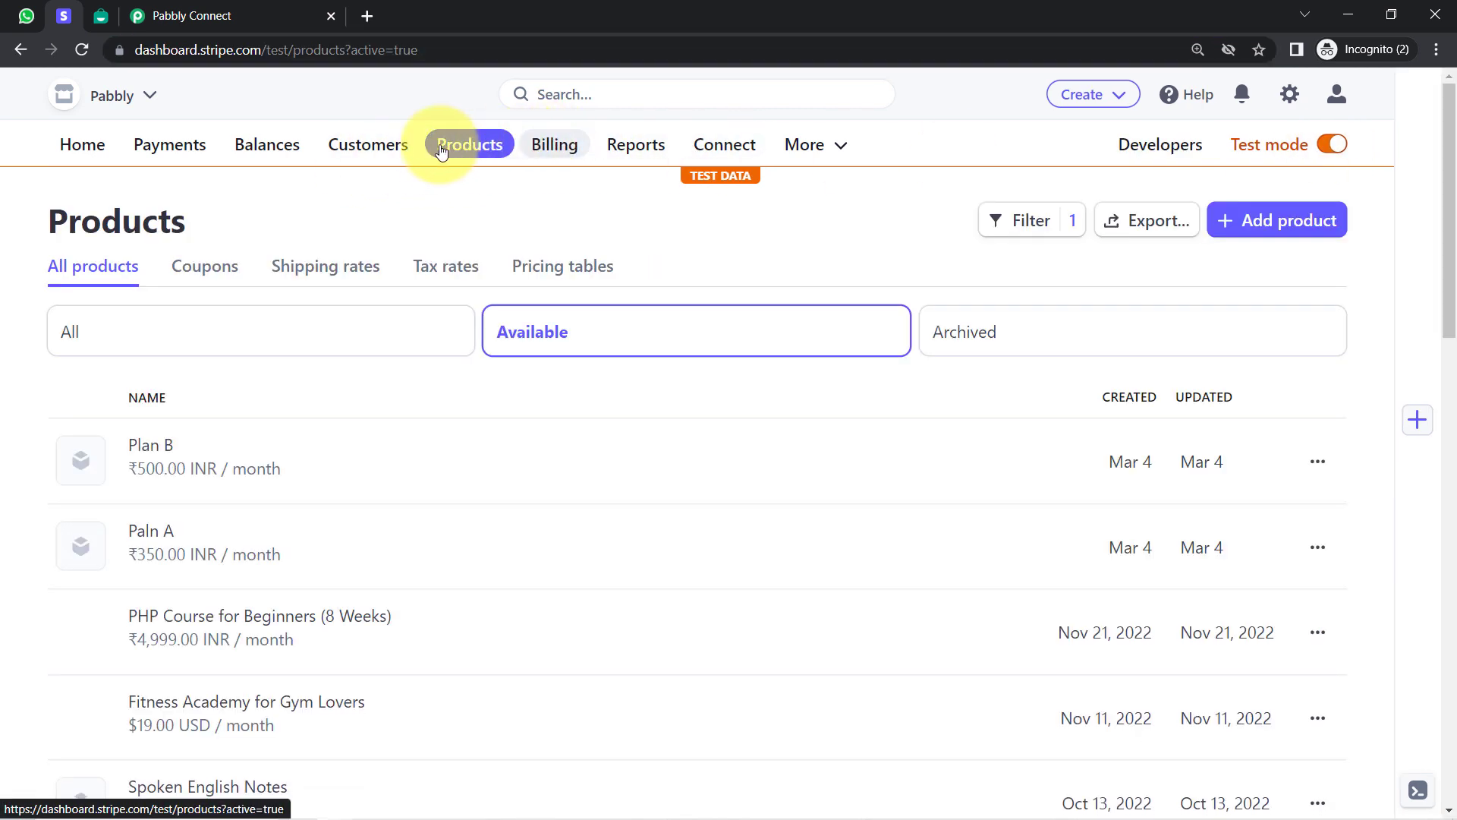
click(551, 151)
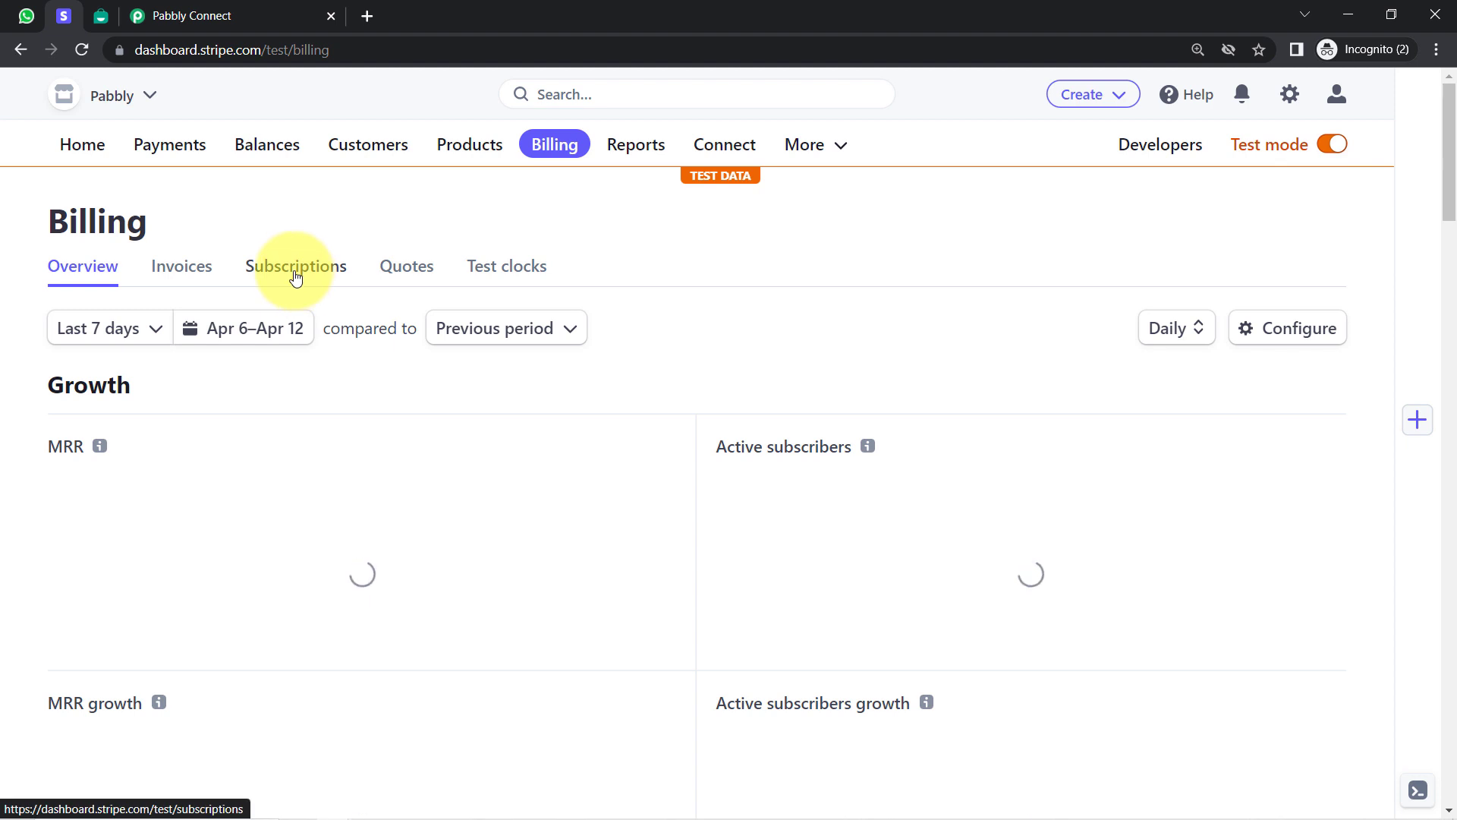
click(328, 277)
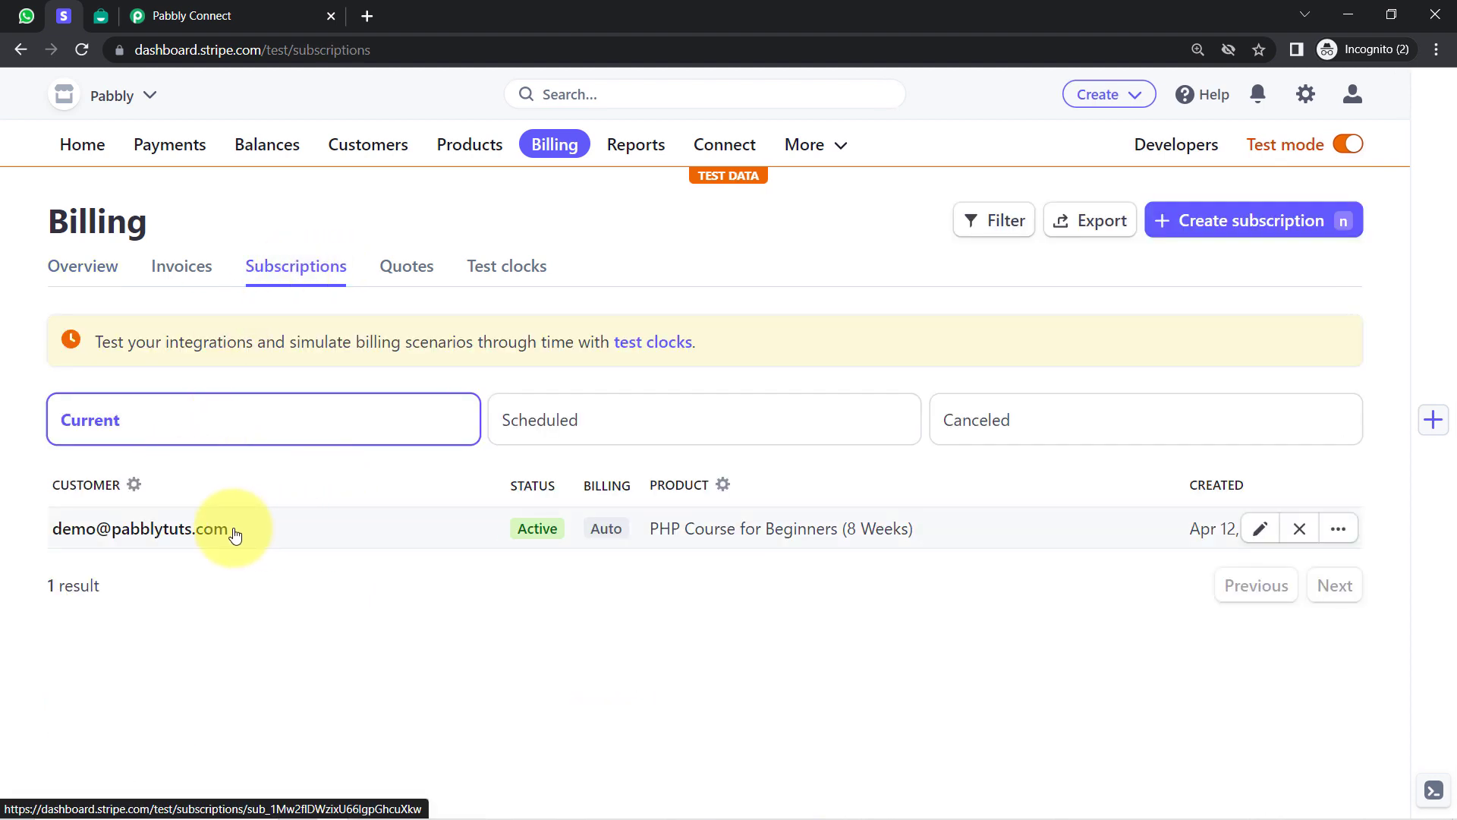
click(1299, 531)
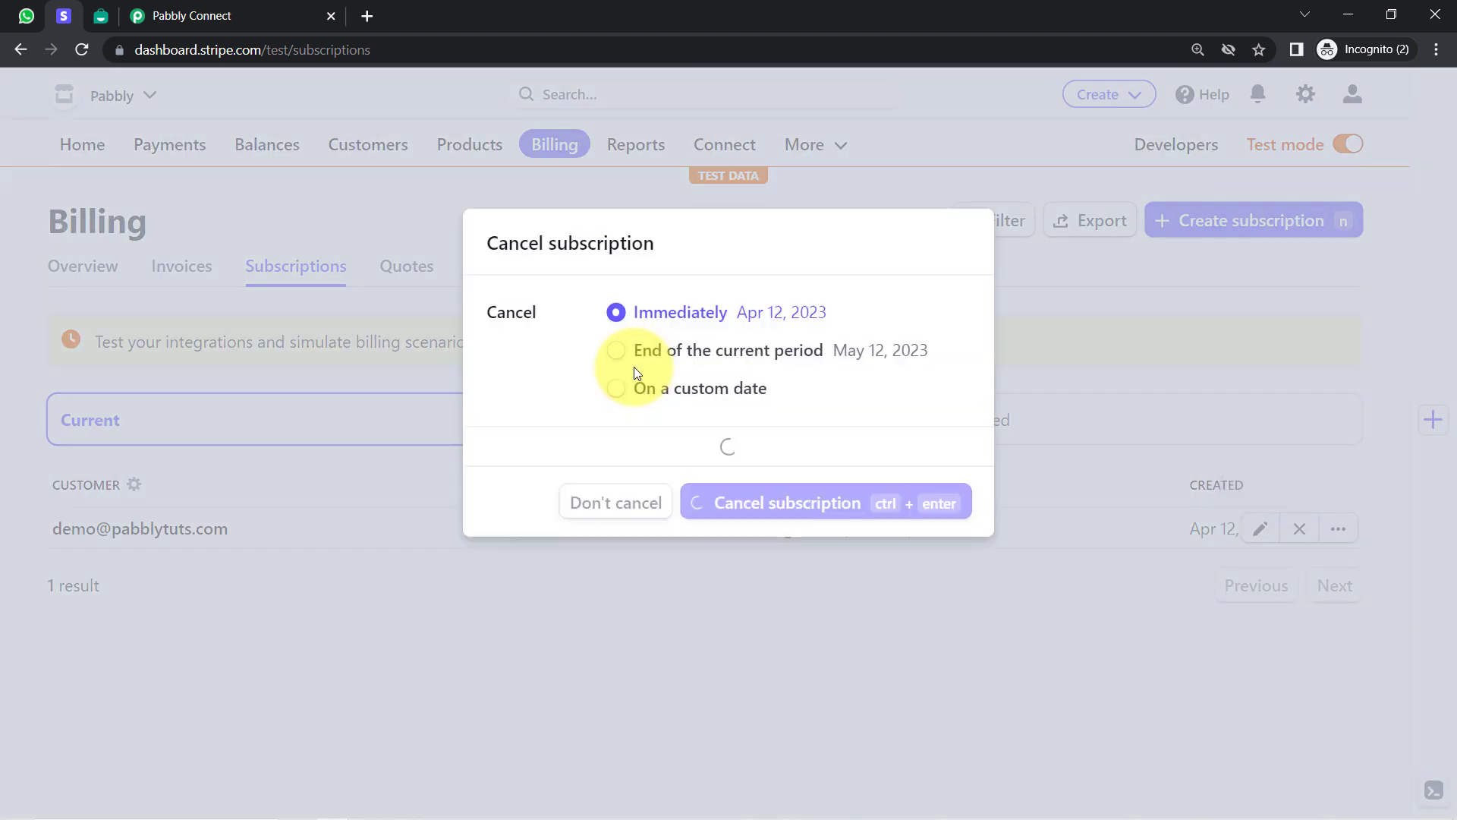
click(250, 8)
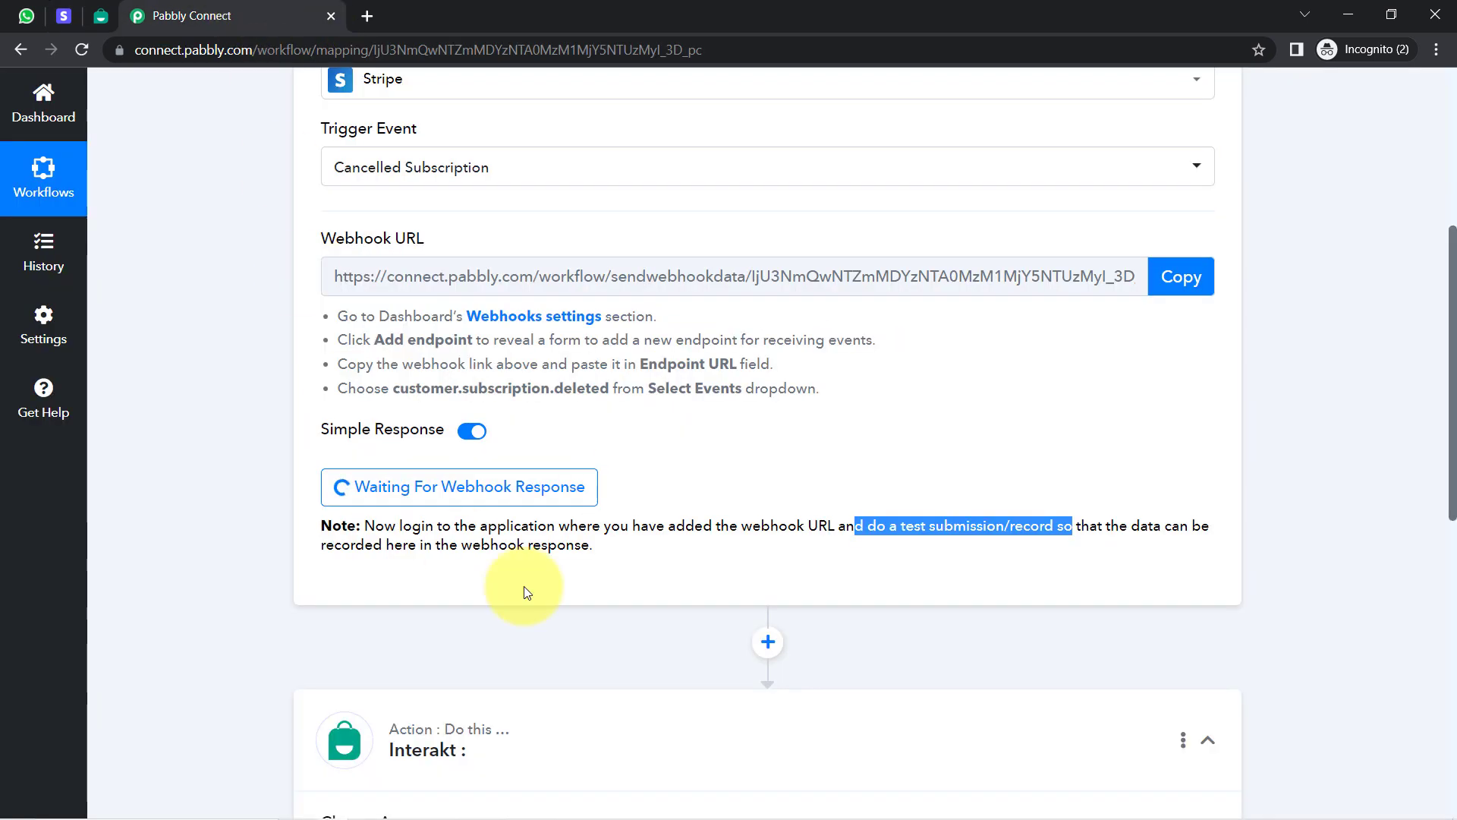
click(63, 16)
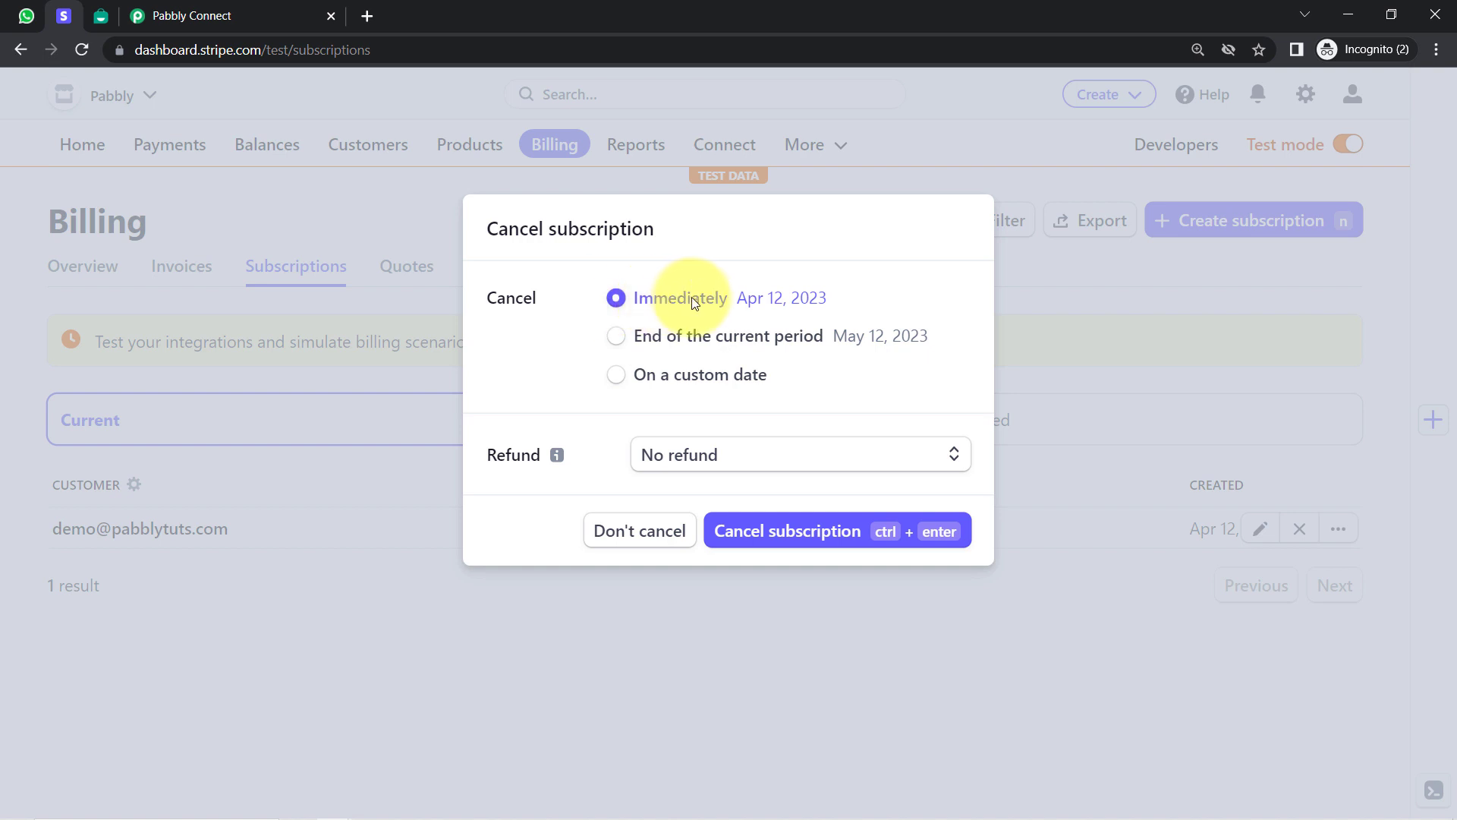
click(754, 545)
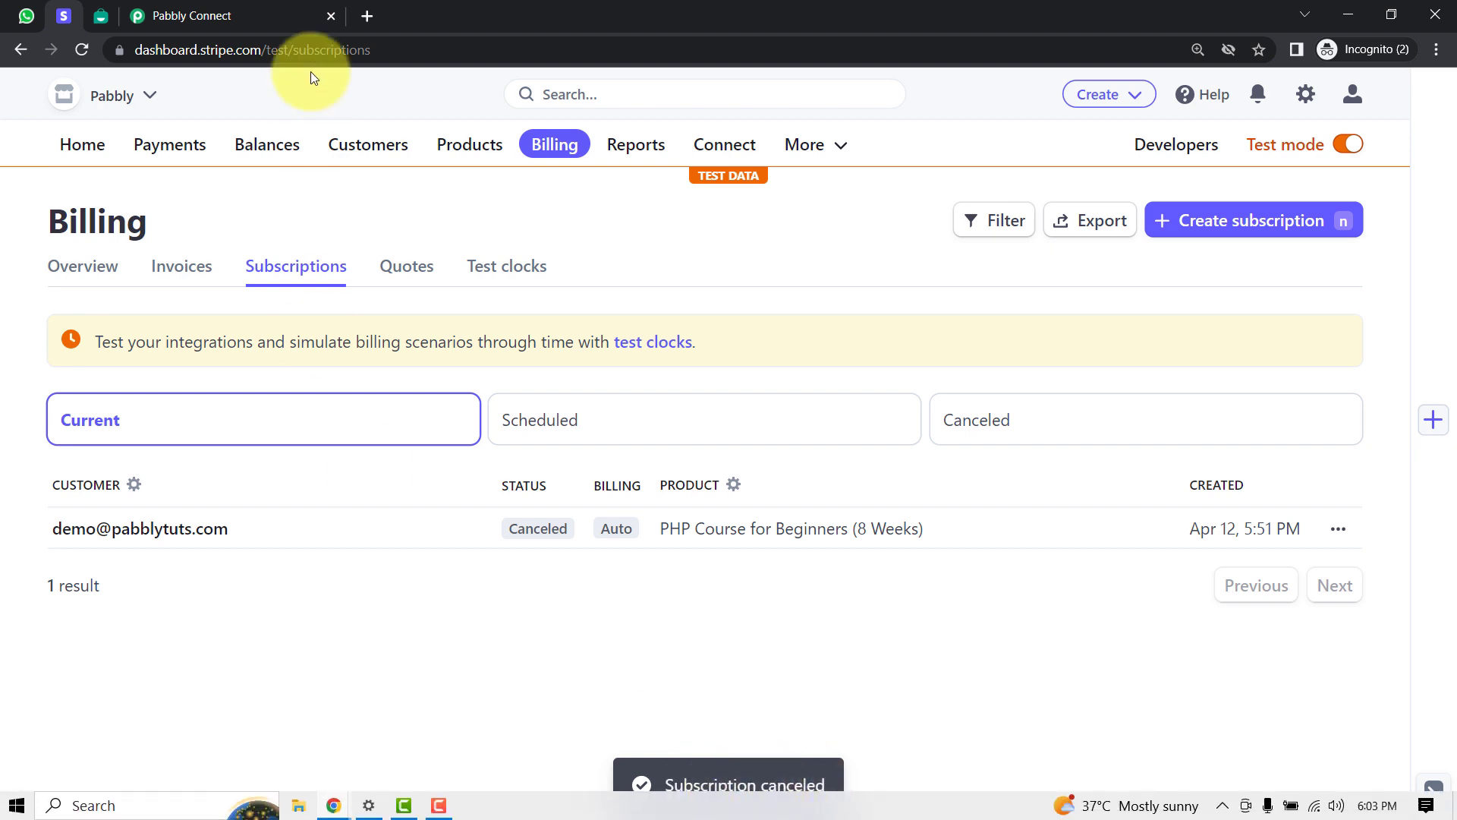
- Switch back to the Pabbly Connect workflow and examine the event type, cancellation fields and plan amount in the received webhook response
click(231, 14)
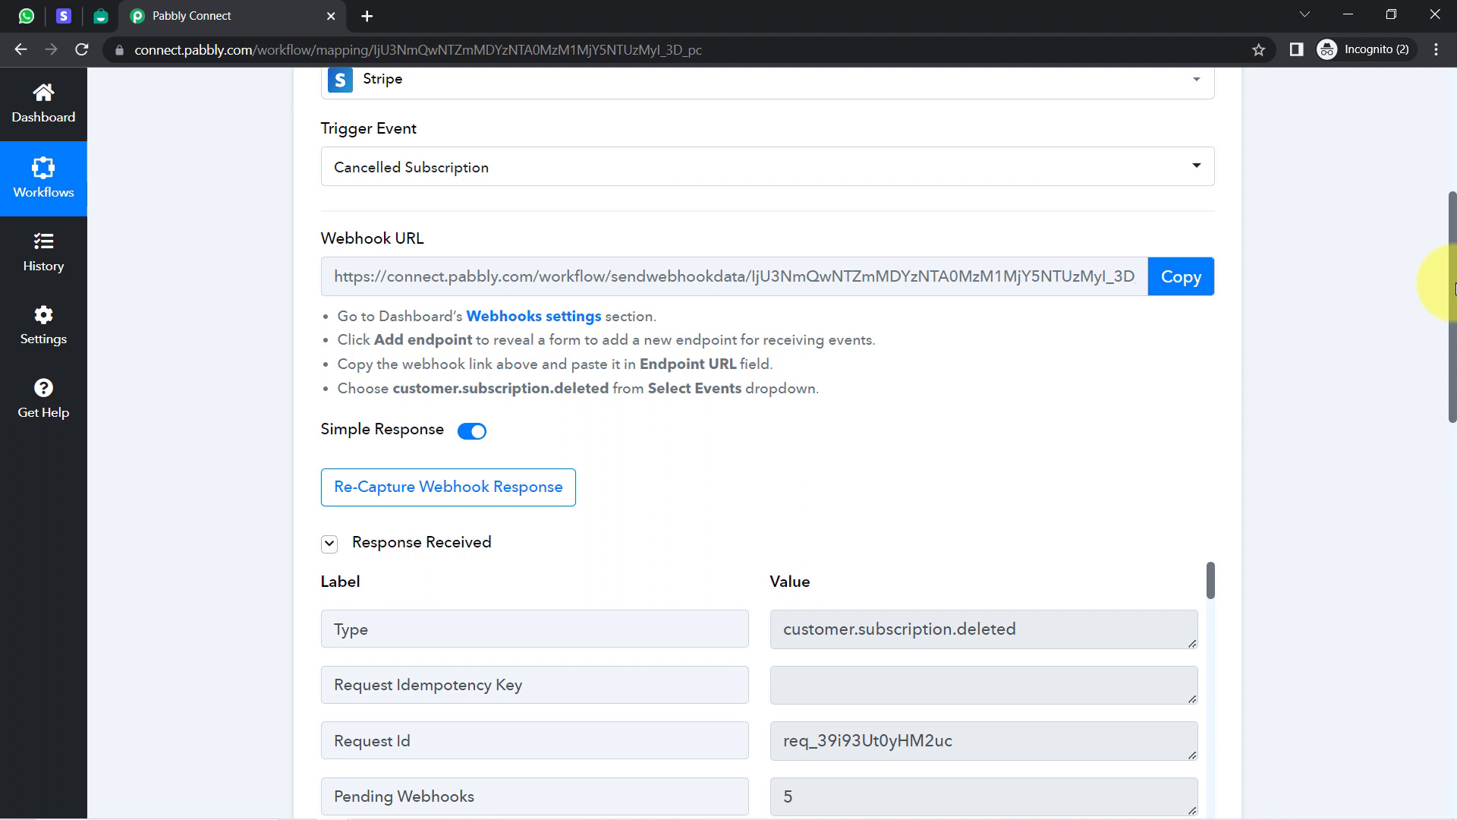
drag(1456, 287, 1456, 416)
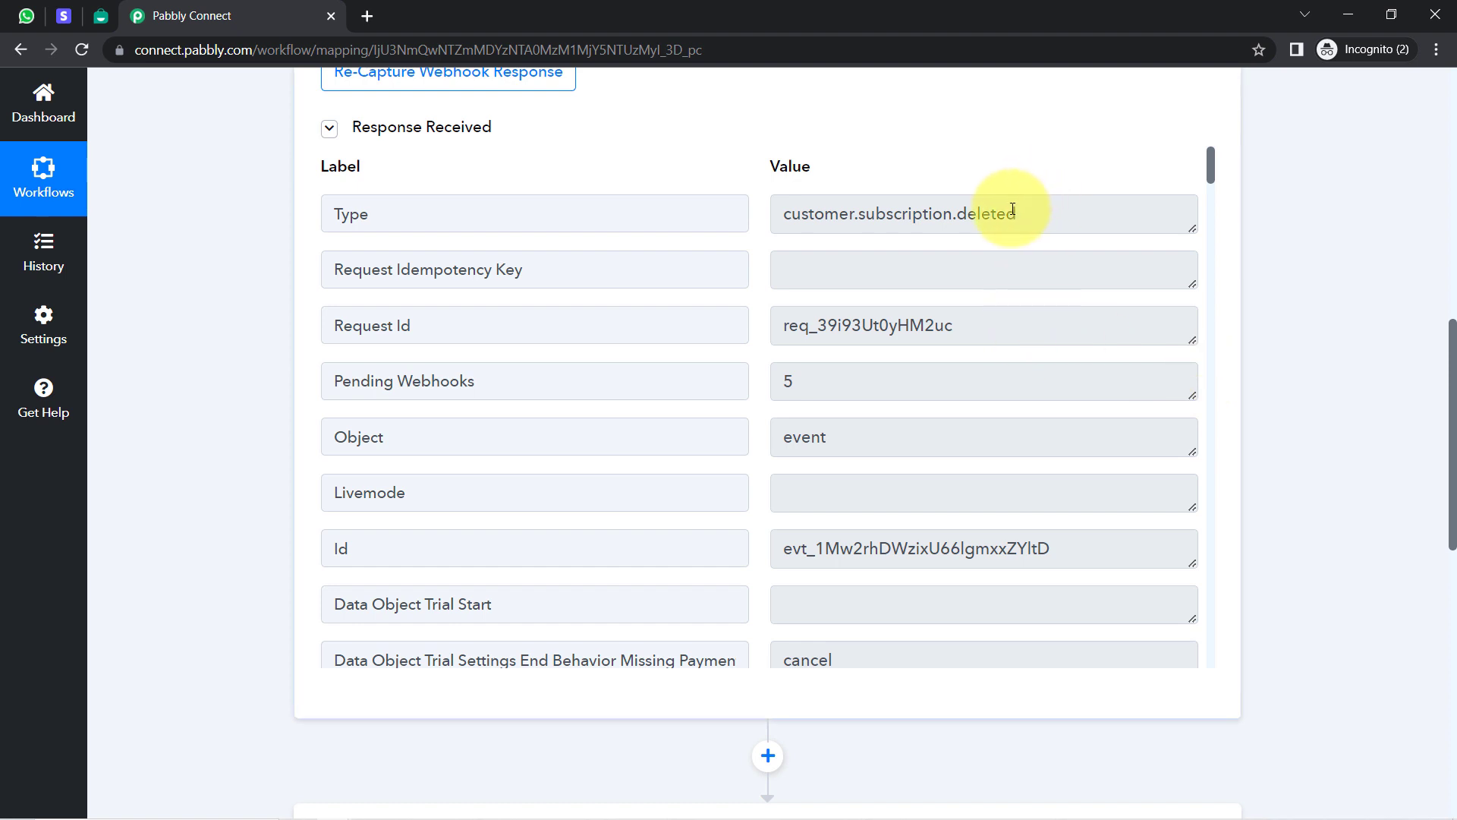
drag(811, 211, 954, 227)
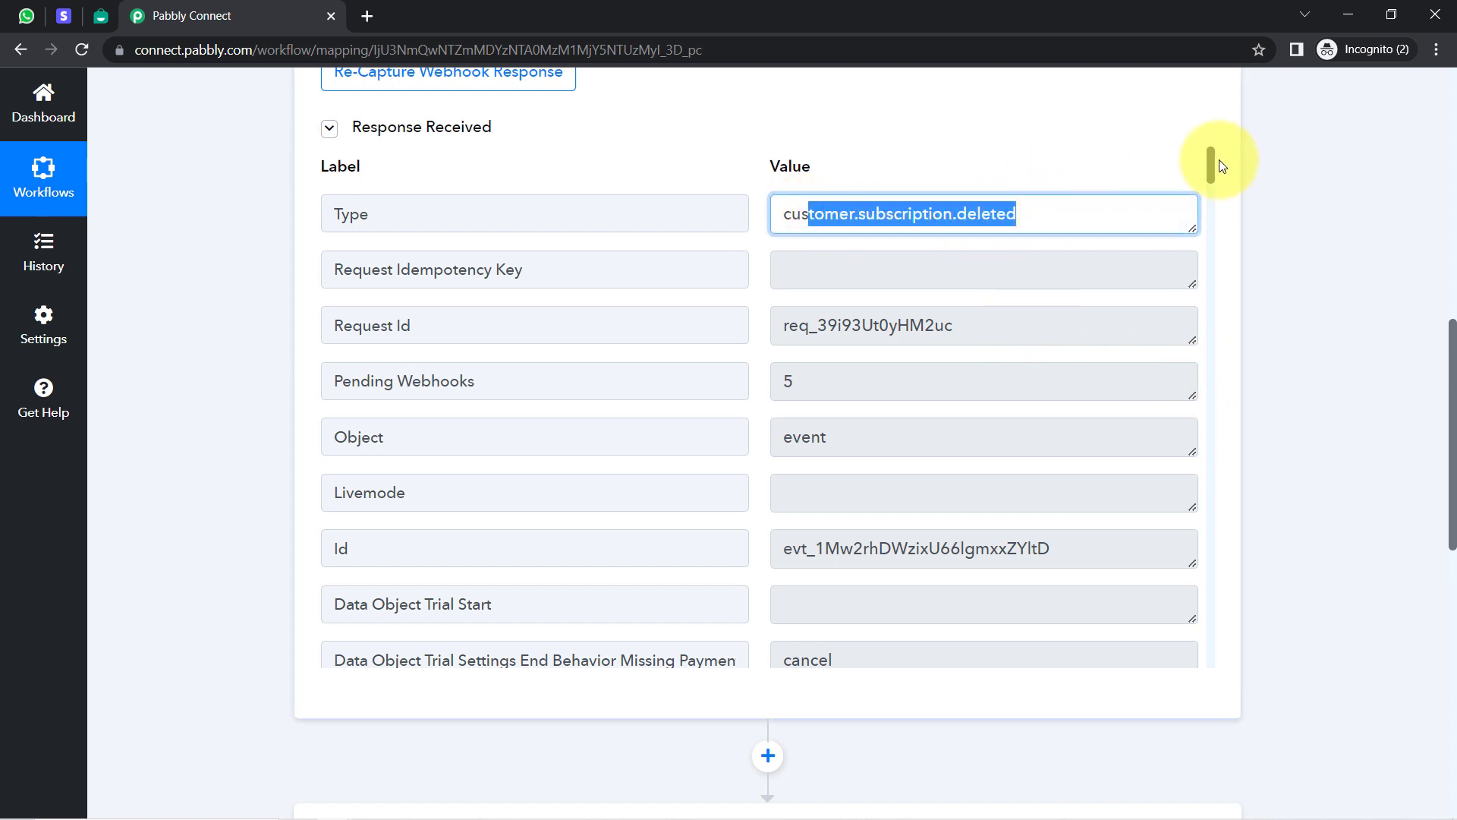
drag(1212, 162, 1210, 195)
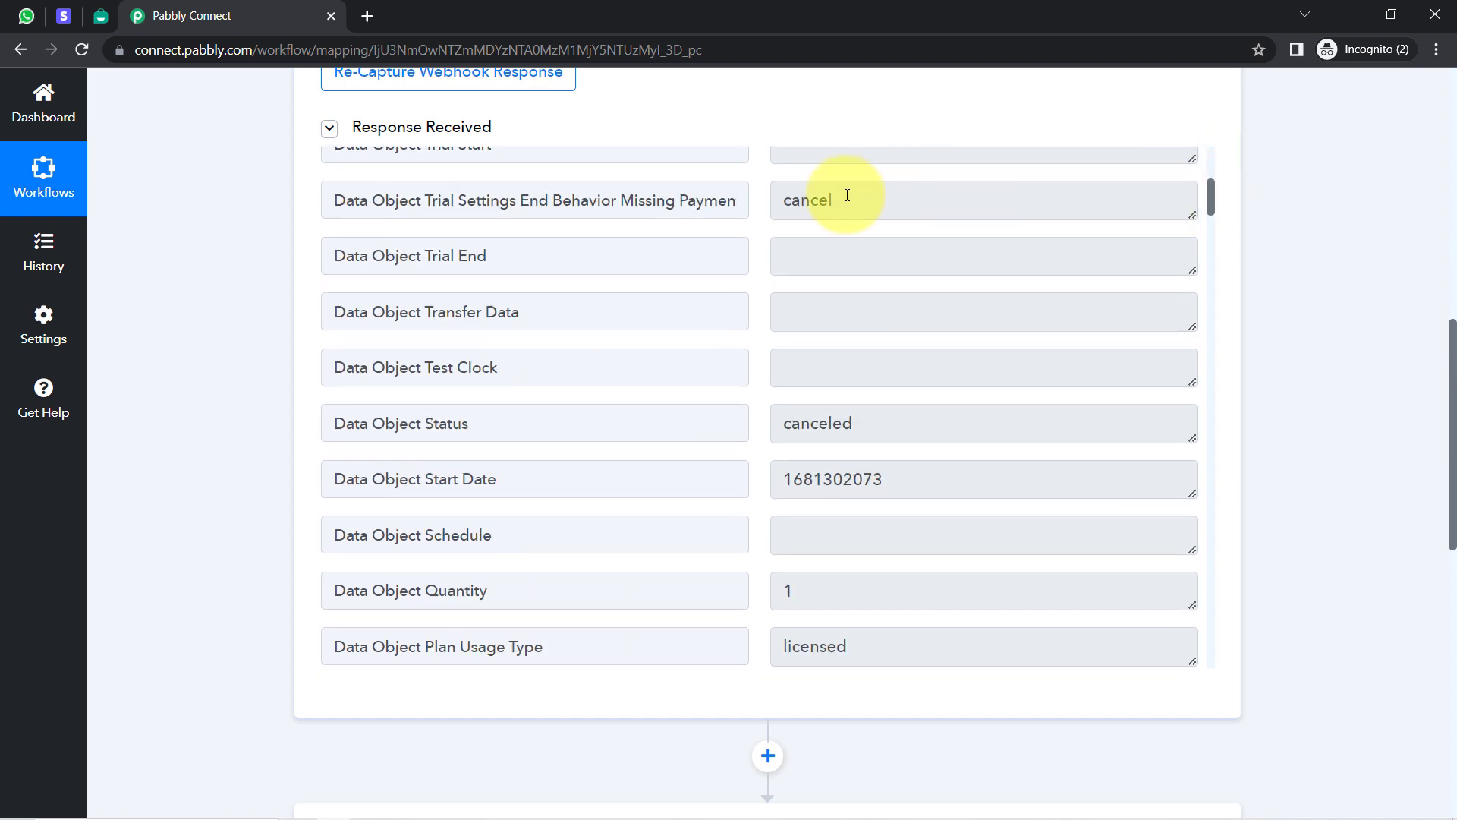
double_click(835, 199)
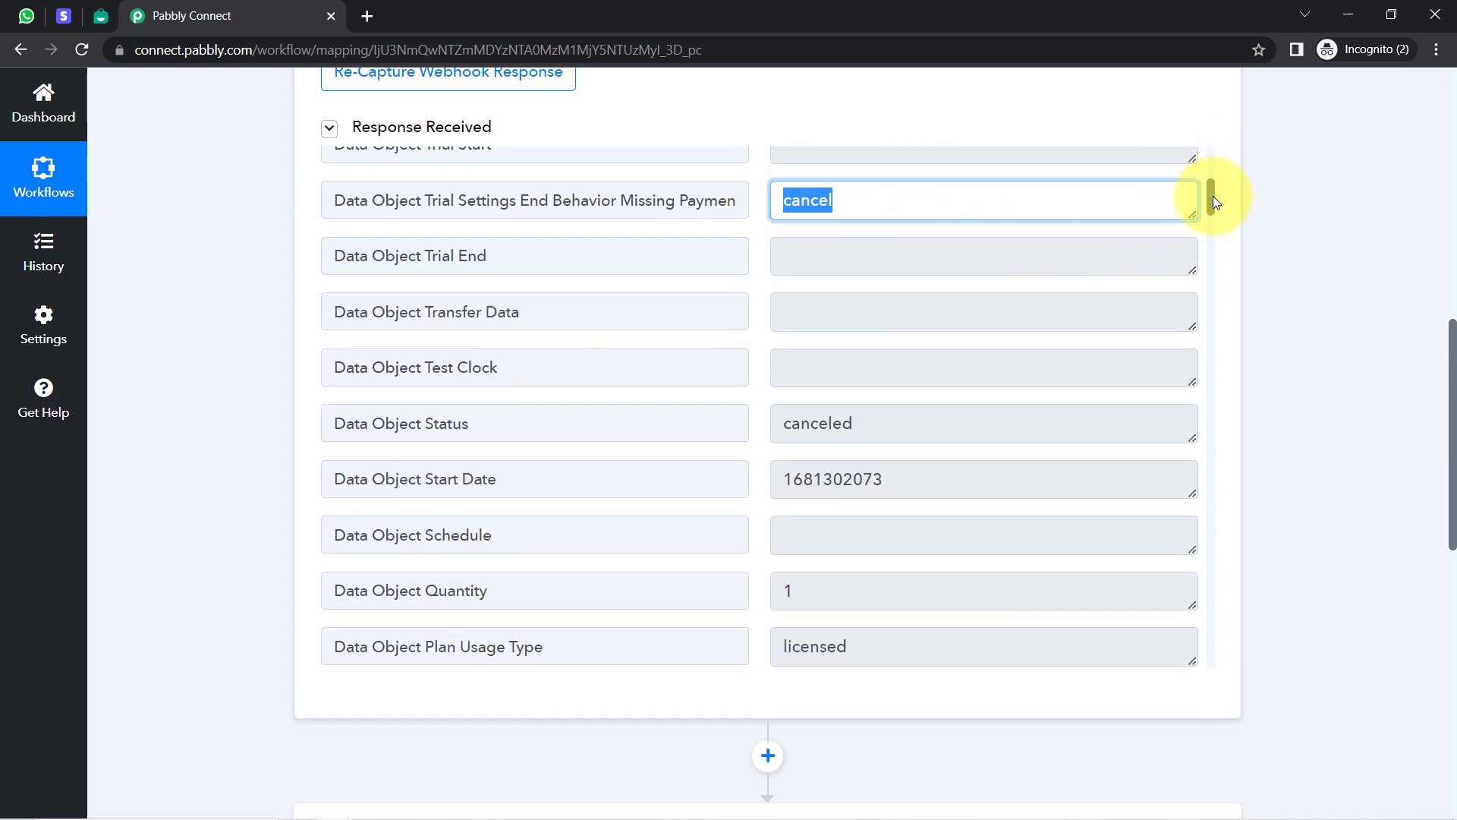
drag(1213, 196, 1210, 284)
drag(826, 305, 779, 302)
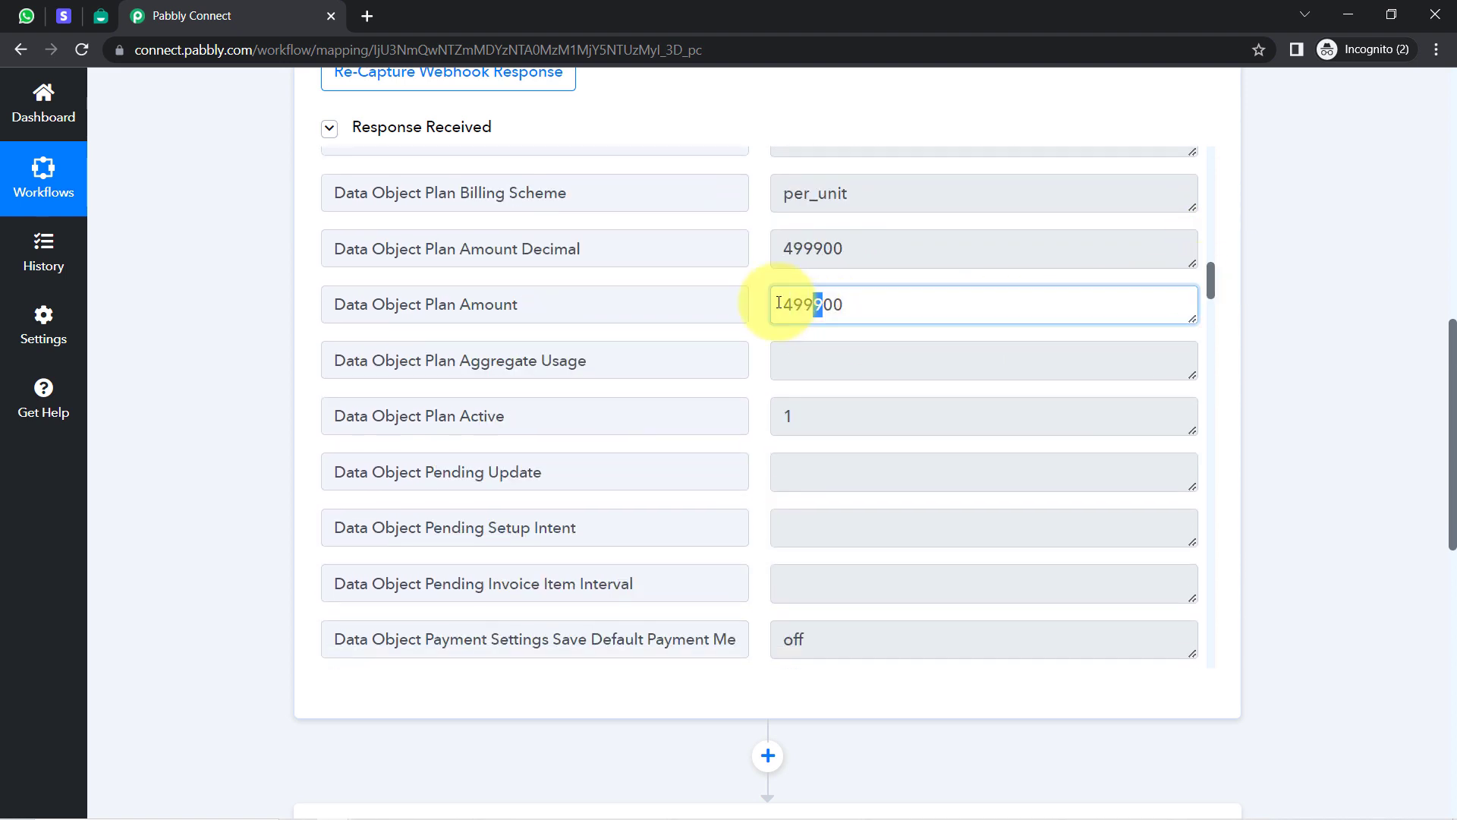
- Check the cancelled subscription's price in the Stripe dashboard against the Data Object Plan Amount in Pabbly Connect's webhook response
click(63, 16)
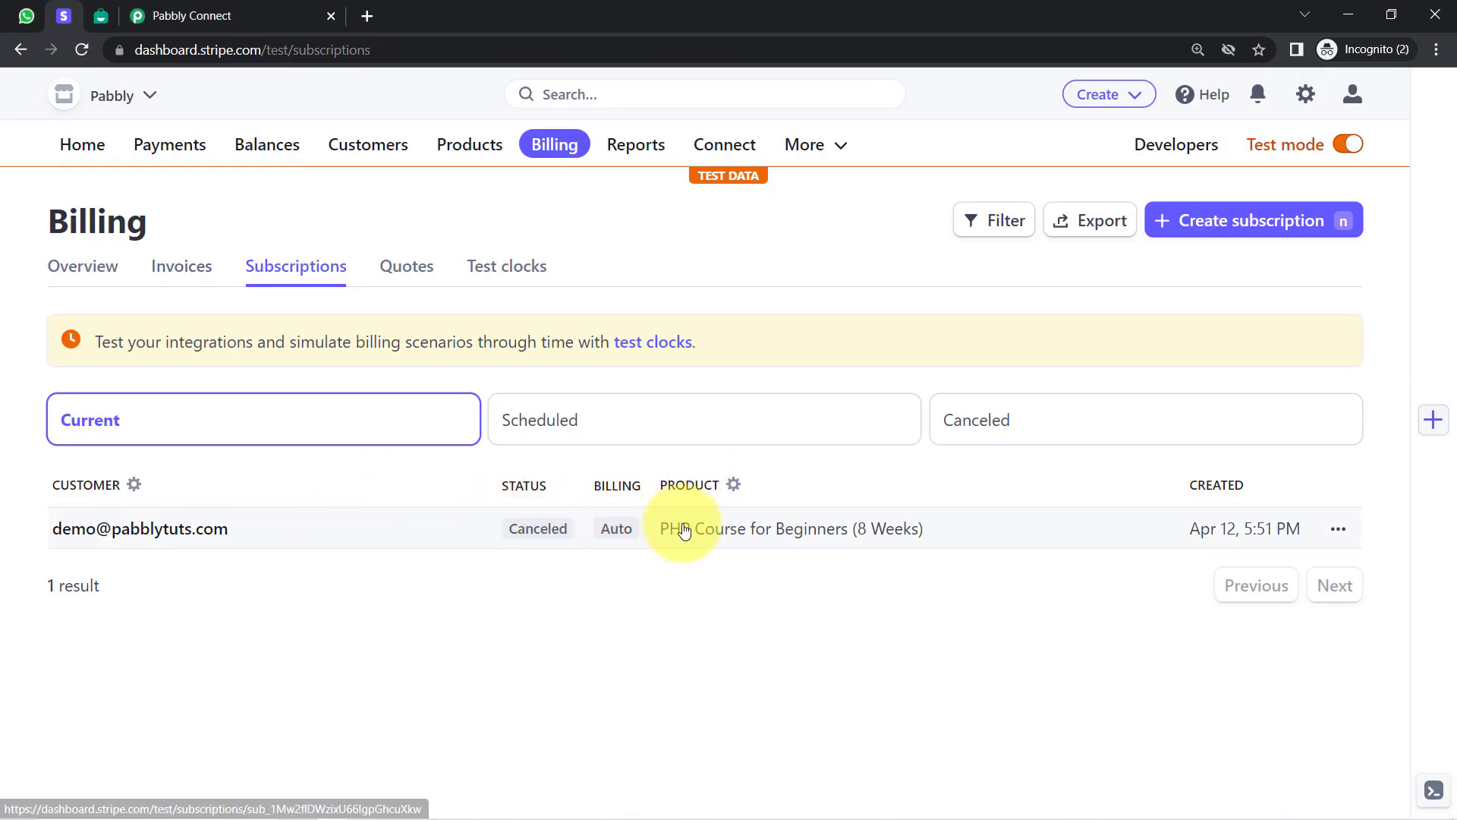
click(674, 527)
scroll(1403, 274, down, 10)
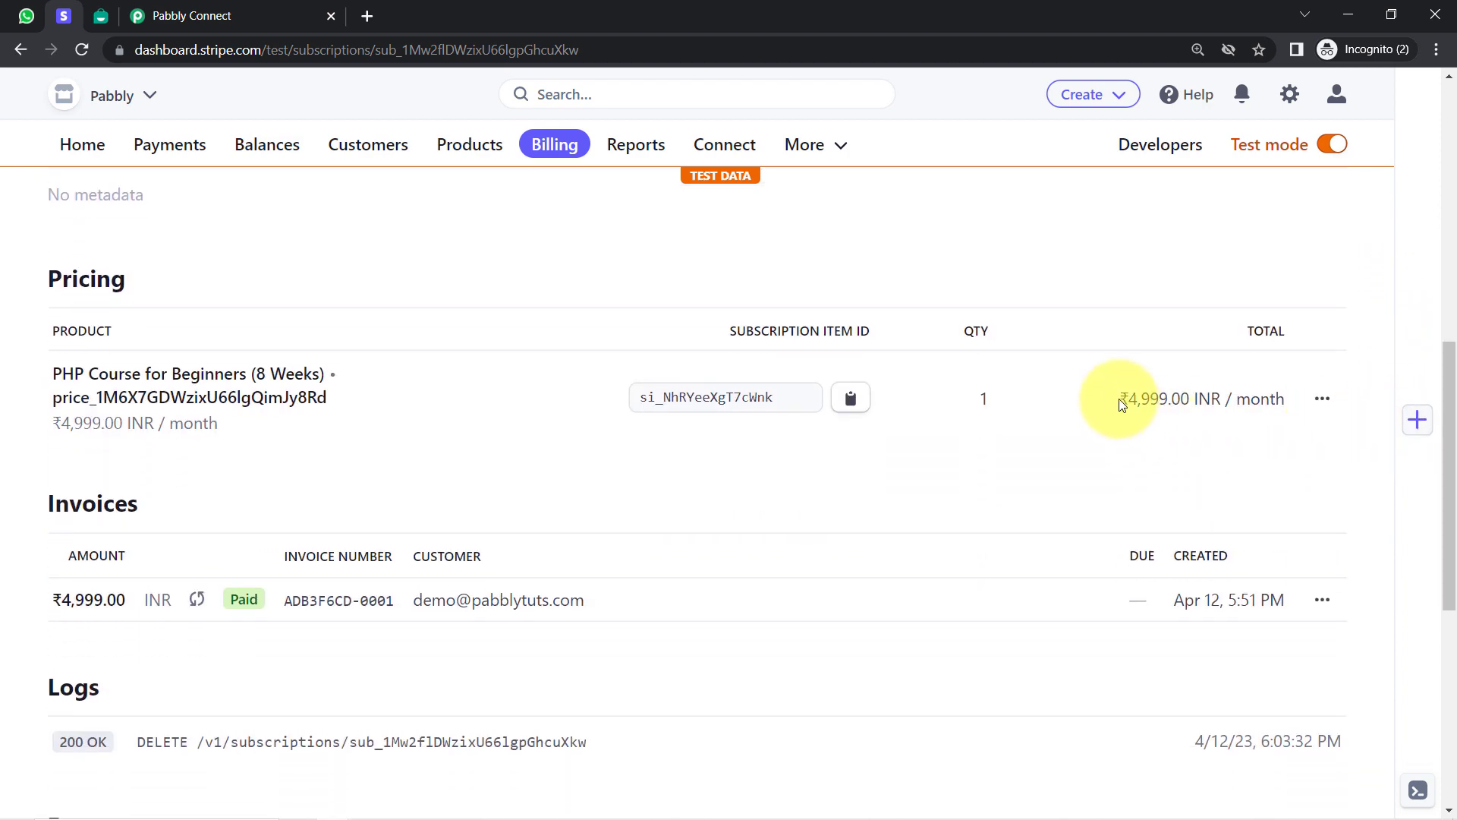
drag(1119, 398, 1156, 404)
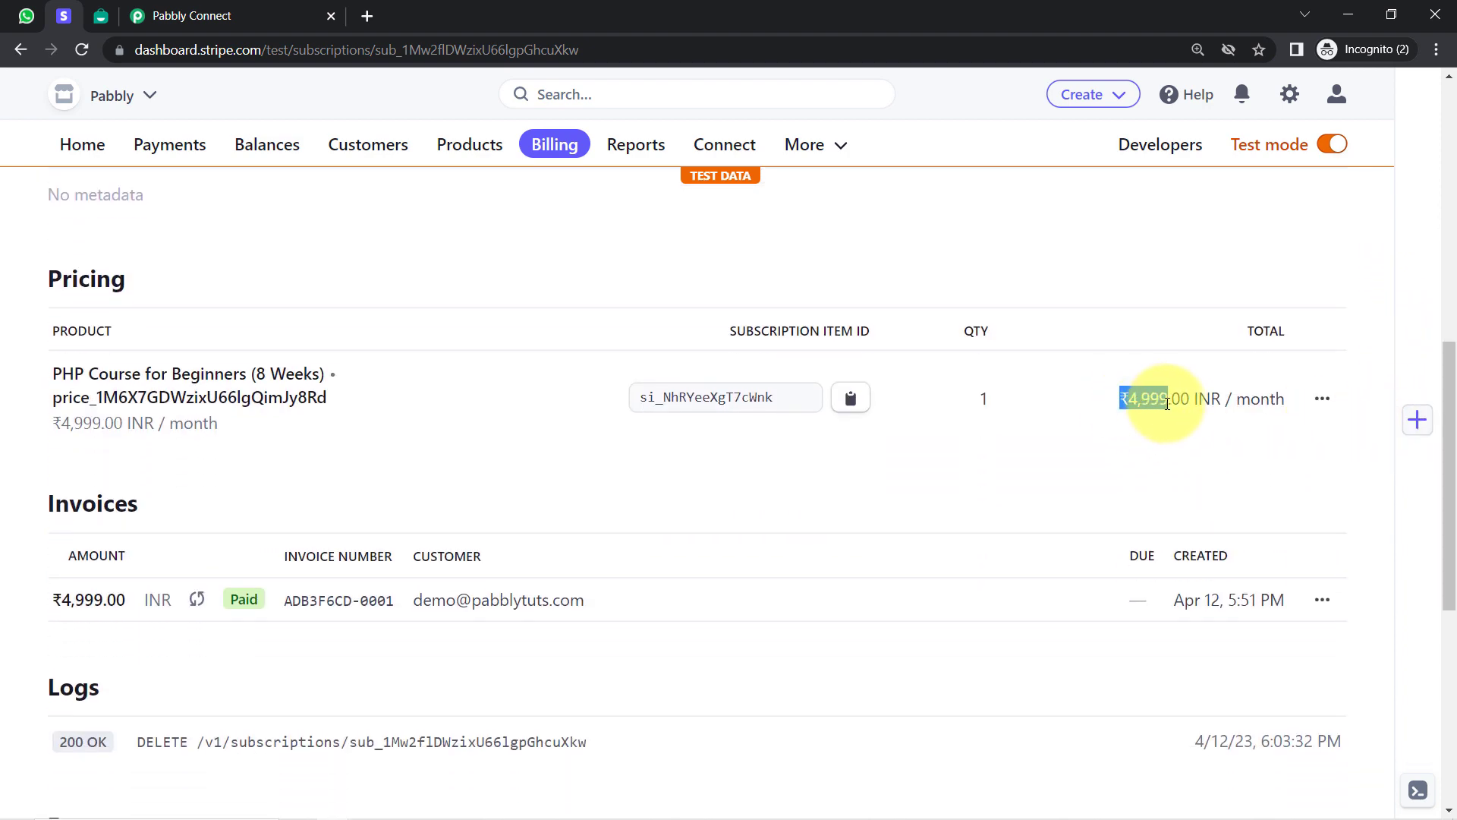
click(137, 15)
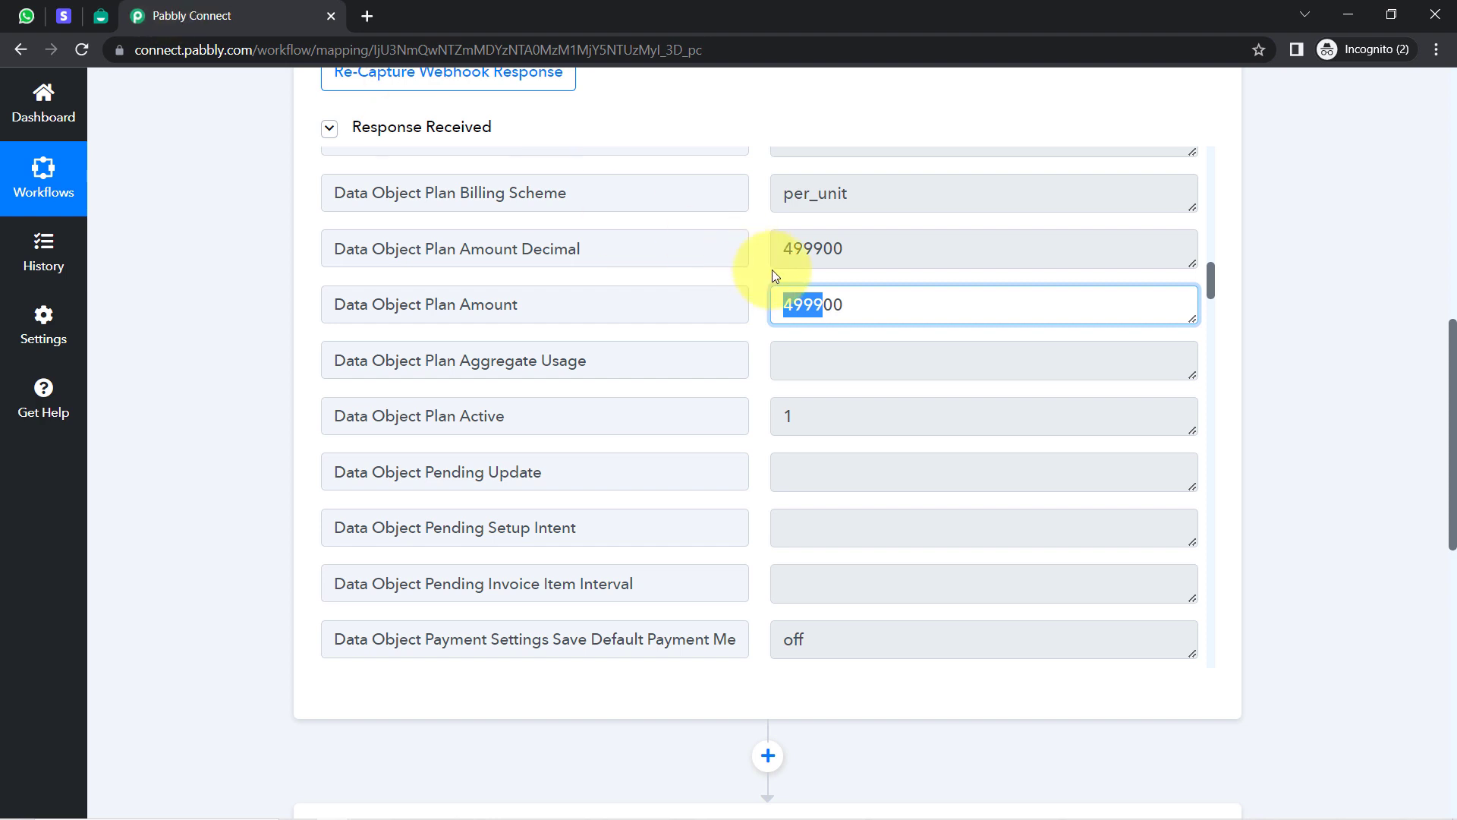
click(842, 299)
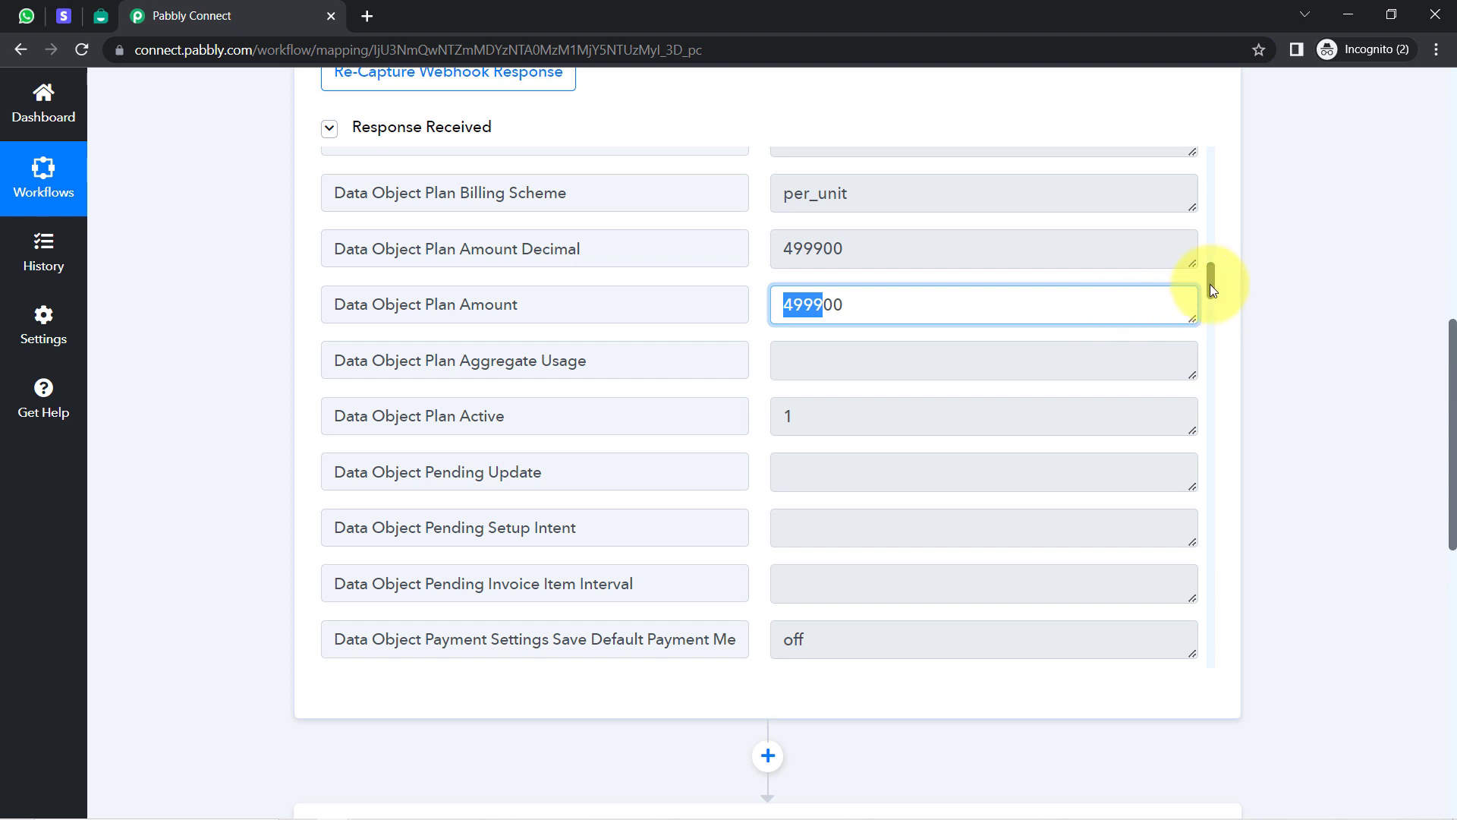
drag(1210, 286, 1151, 166)
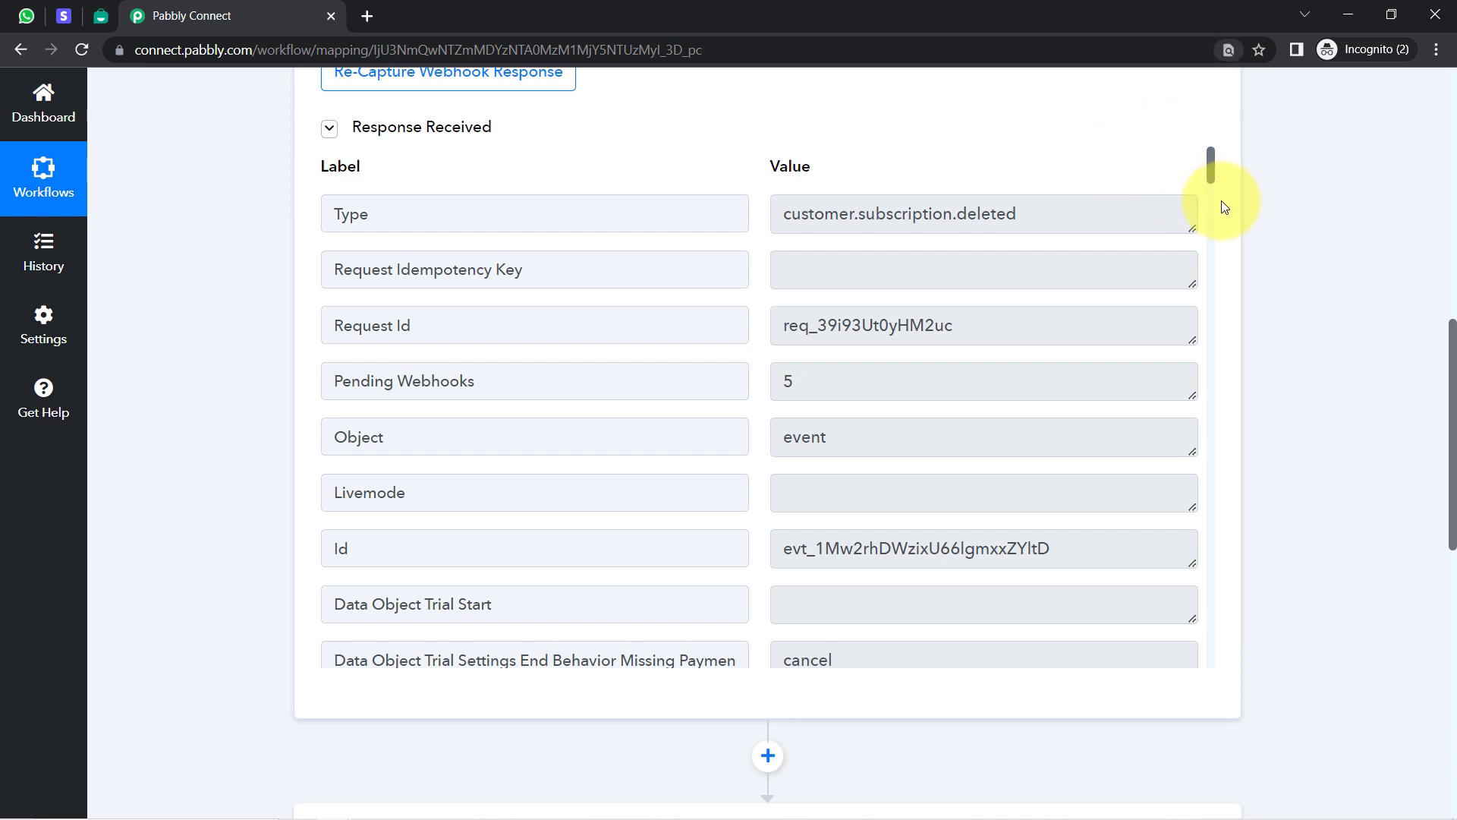
- Find the Data Object Customer field and its customer ID value in the received webhook response
scroll(1196, 586, down, 10)
drag(496, 507, 385, 505)
drag(803, 506, 899, 506)
double_click(898, 506)
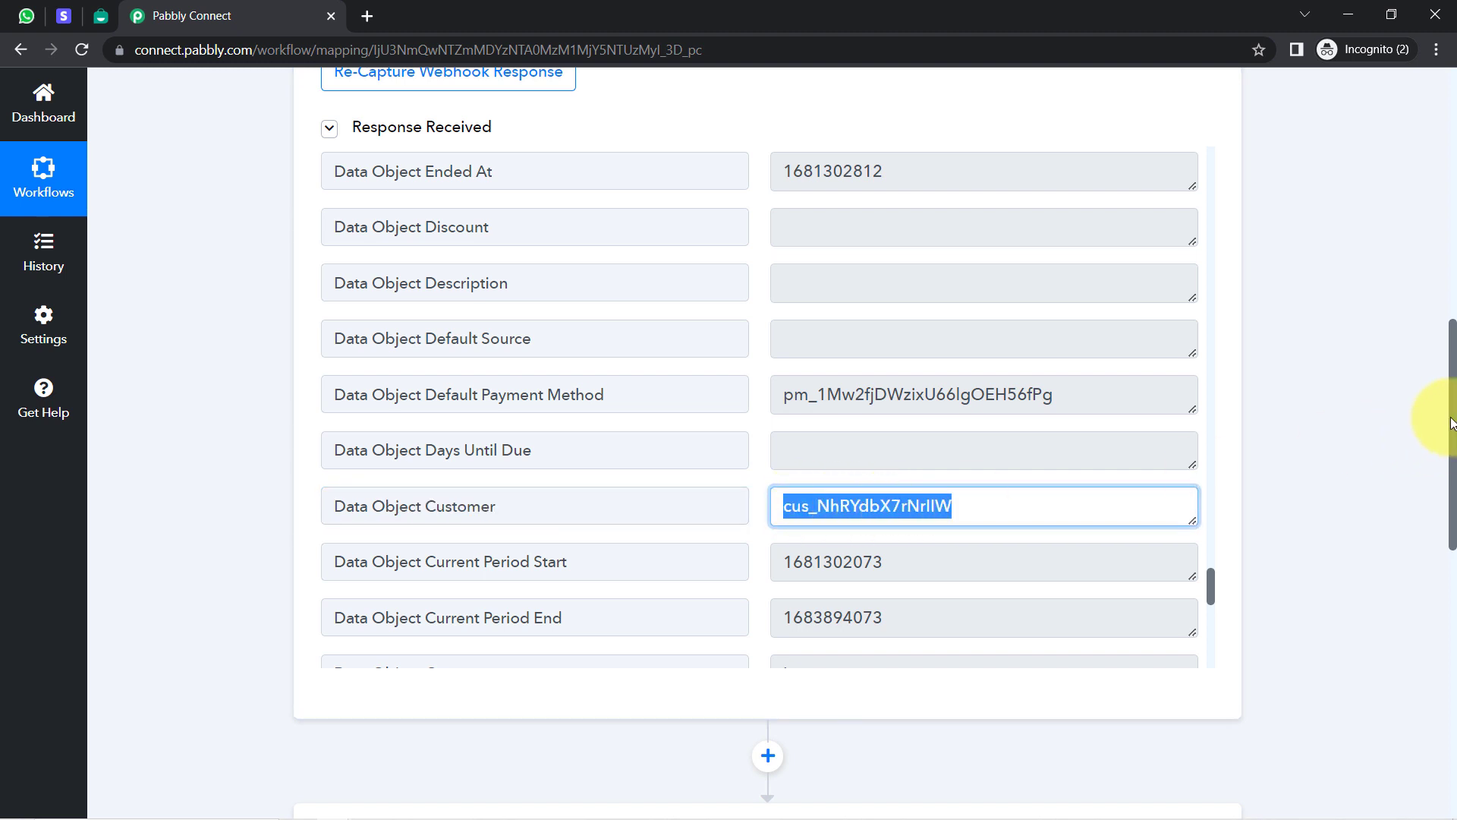
- Insert a Stripe action step between the trigger and the Interakt step, with the action event Retrieve a Customer by ID
drag(1451, 423, 1445, 534)
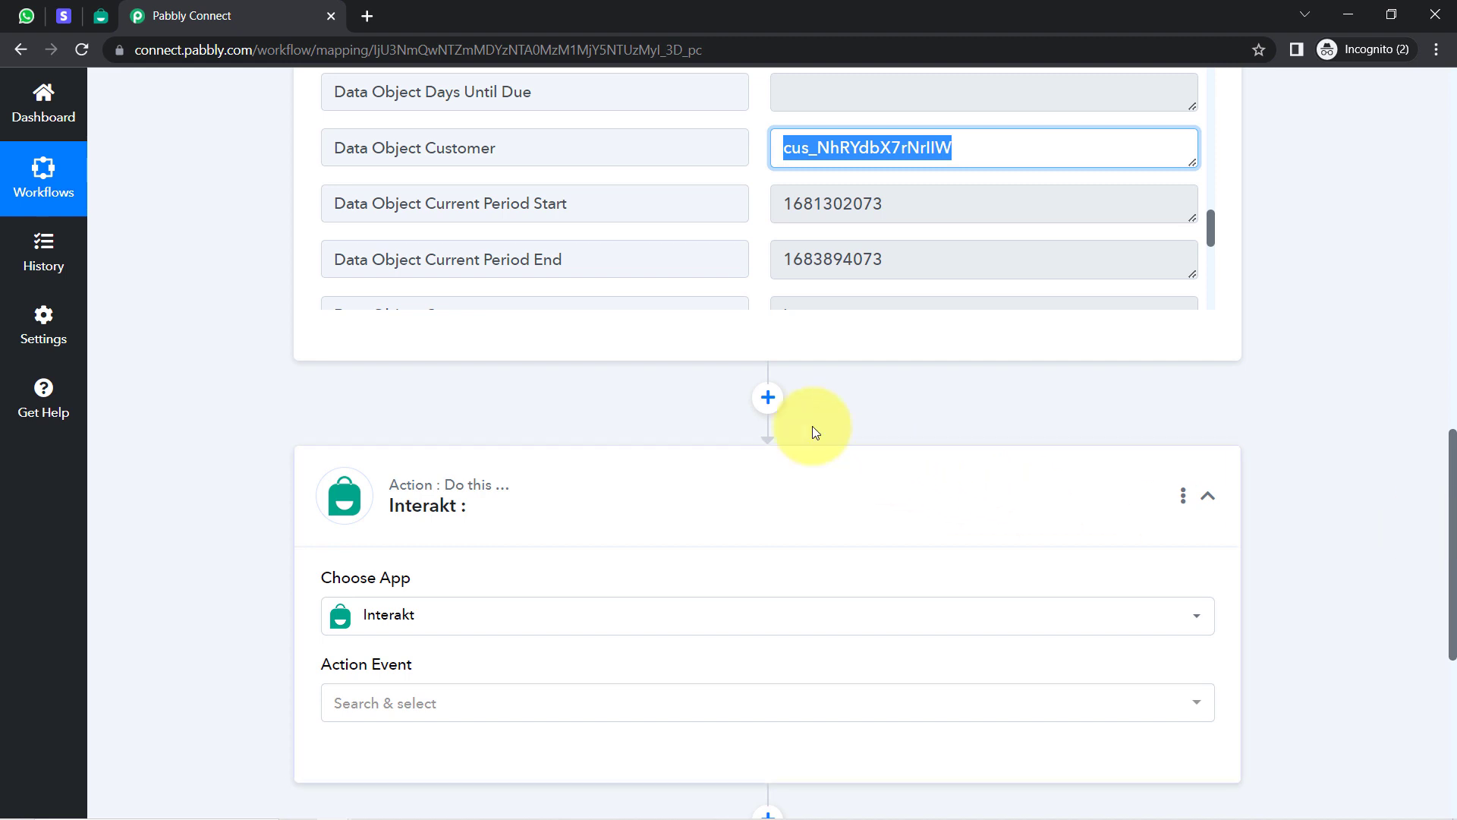
click(759, 399)
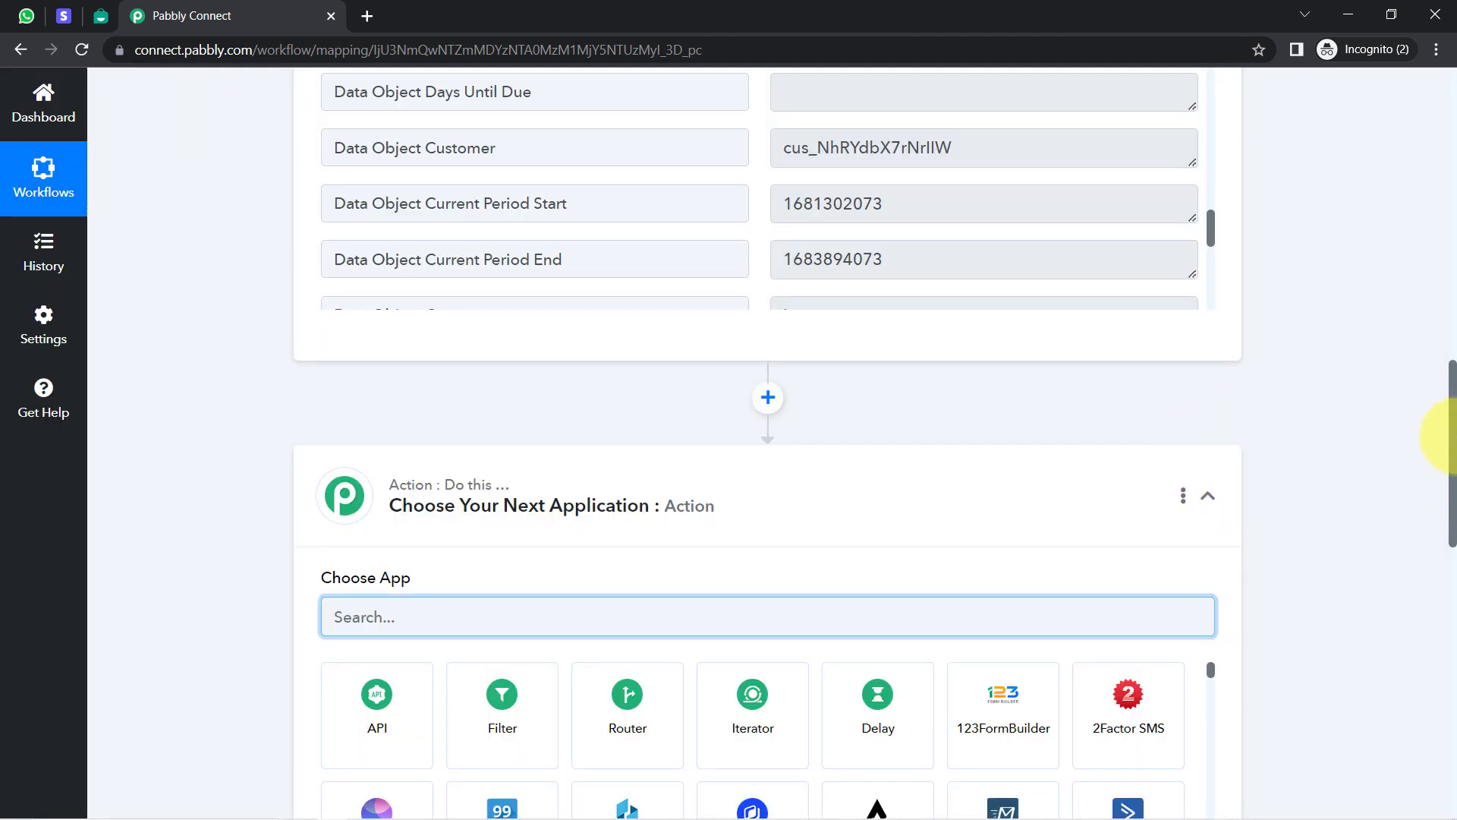
drag(1442, 436, 1443, 475)
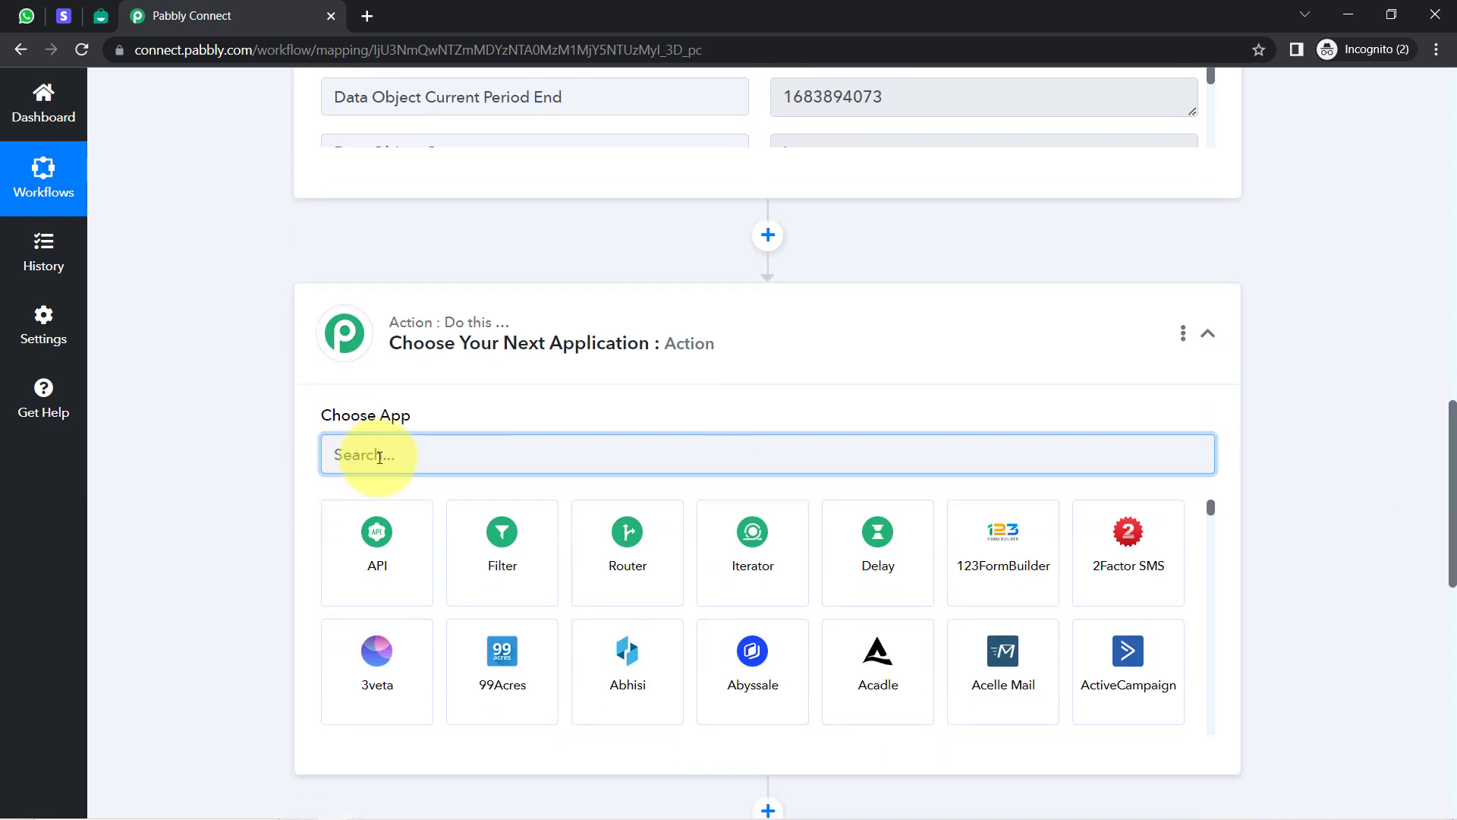
text(stri)
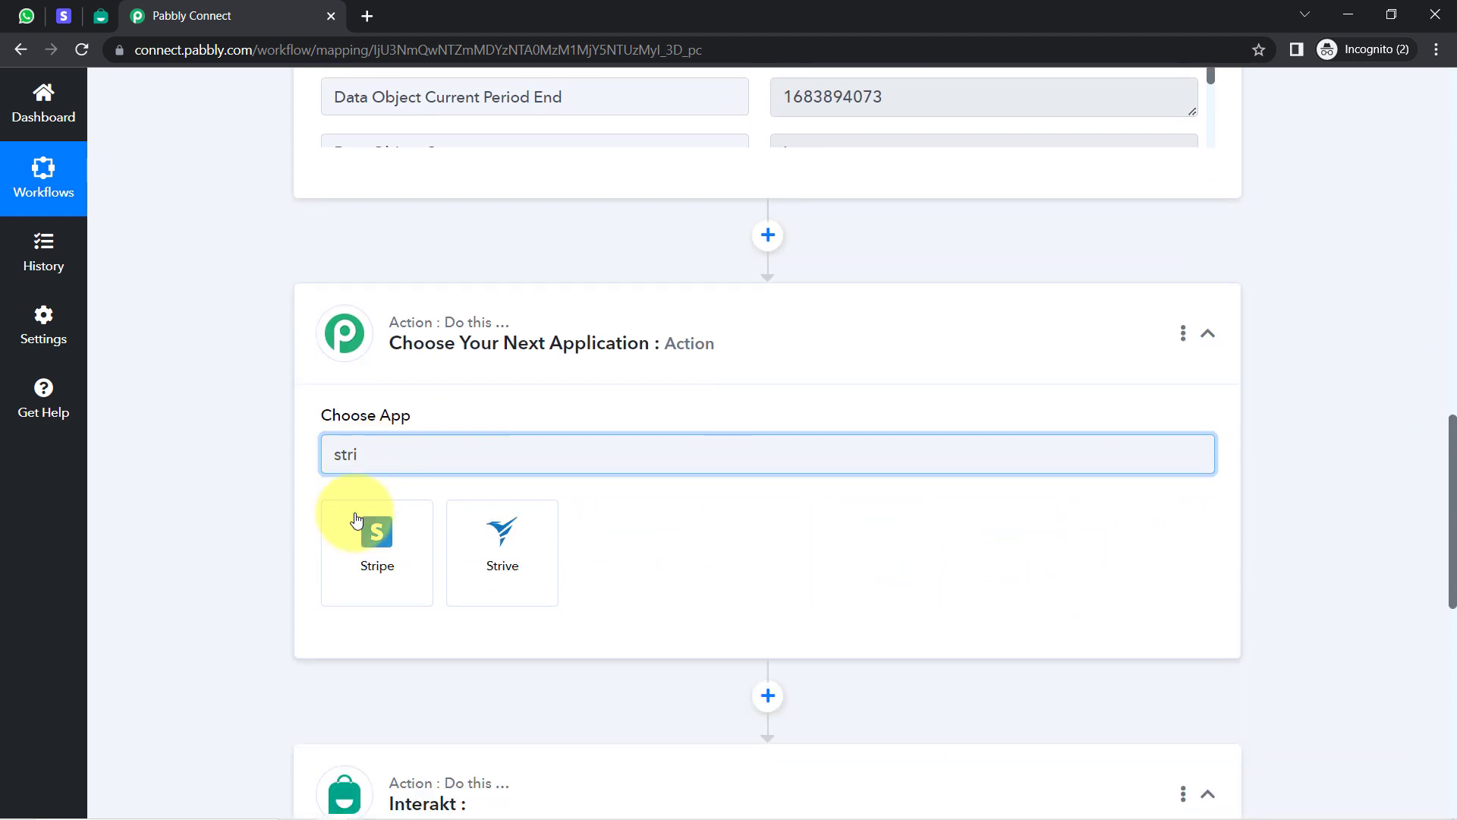
click(352, 571)
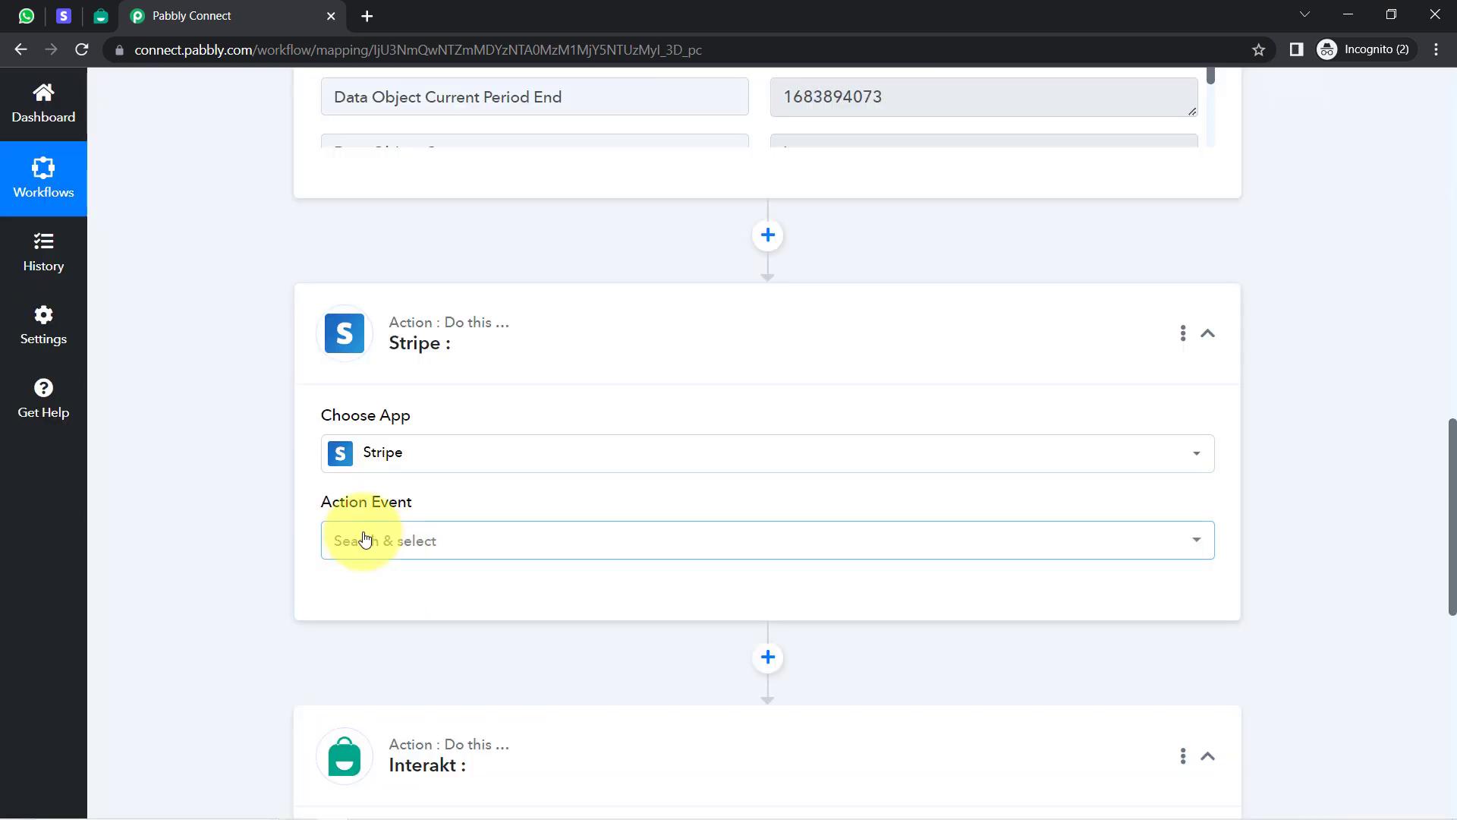
click(368, 538)
text(retr)
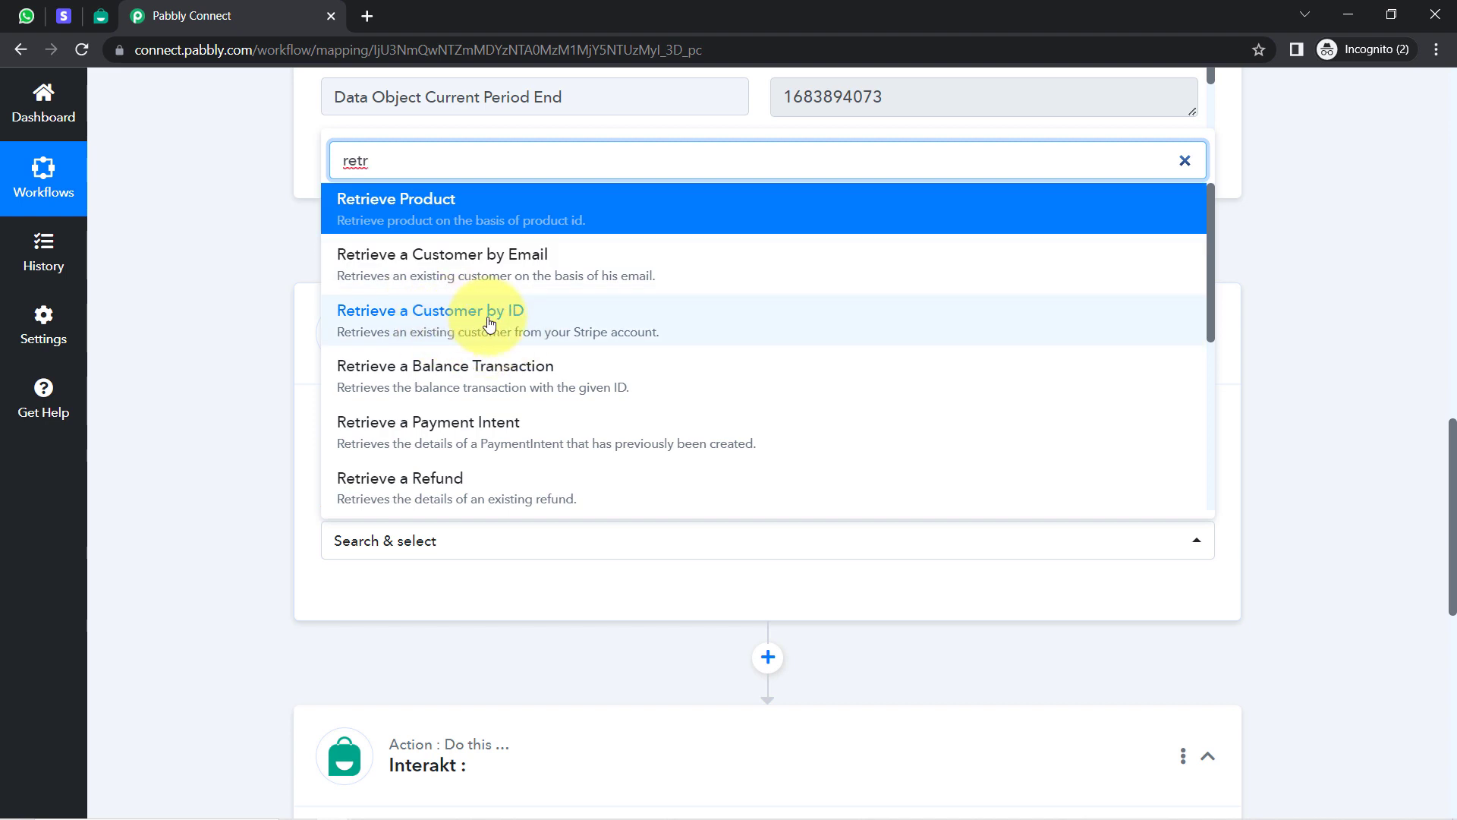
click(536, 328)
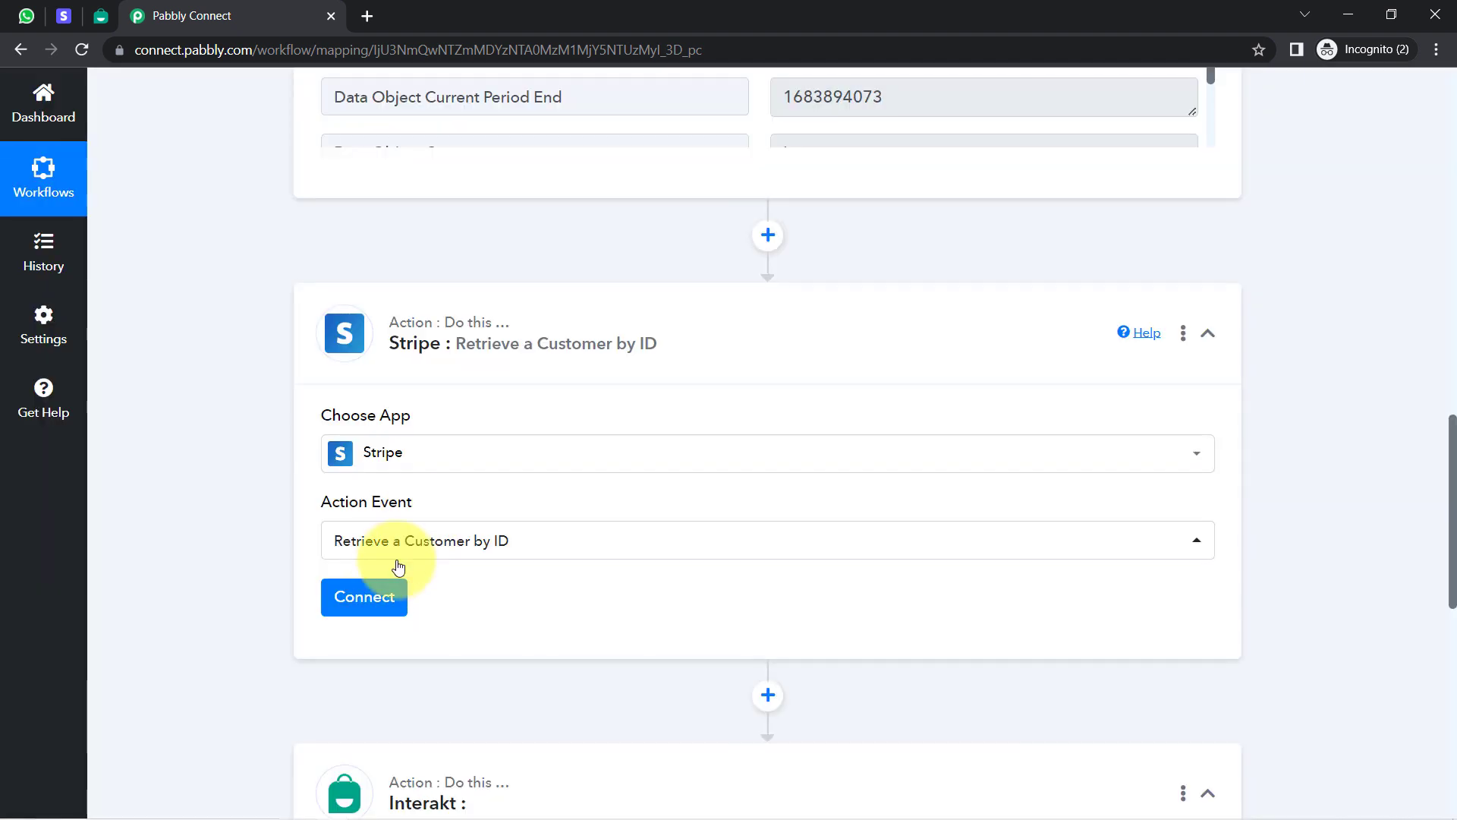
- Add and save a new Stripe connection for the action, using the secret key copied from the Stripe dashboard as its token
click(371, 604)
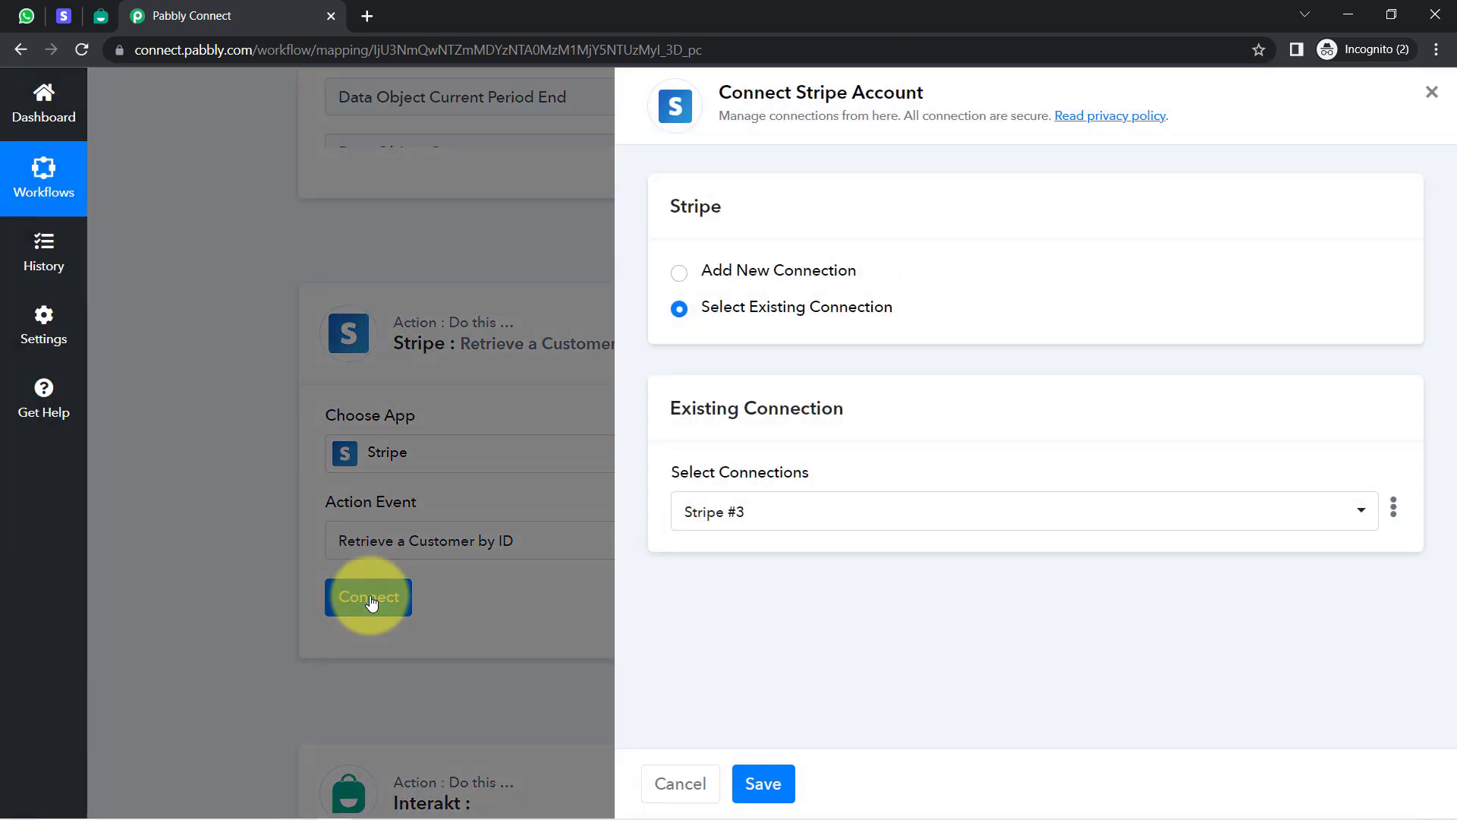
click(795, 279)
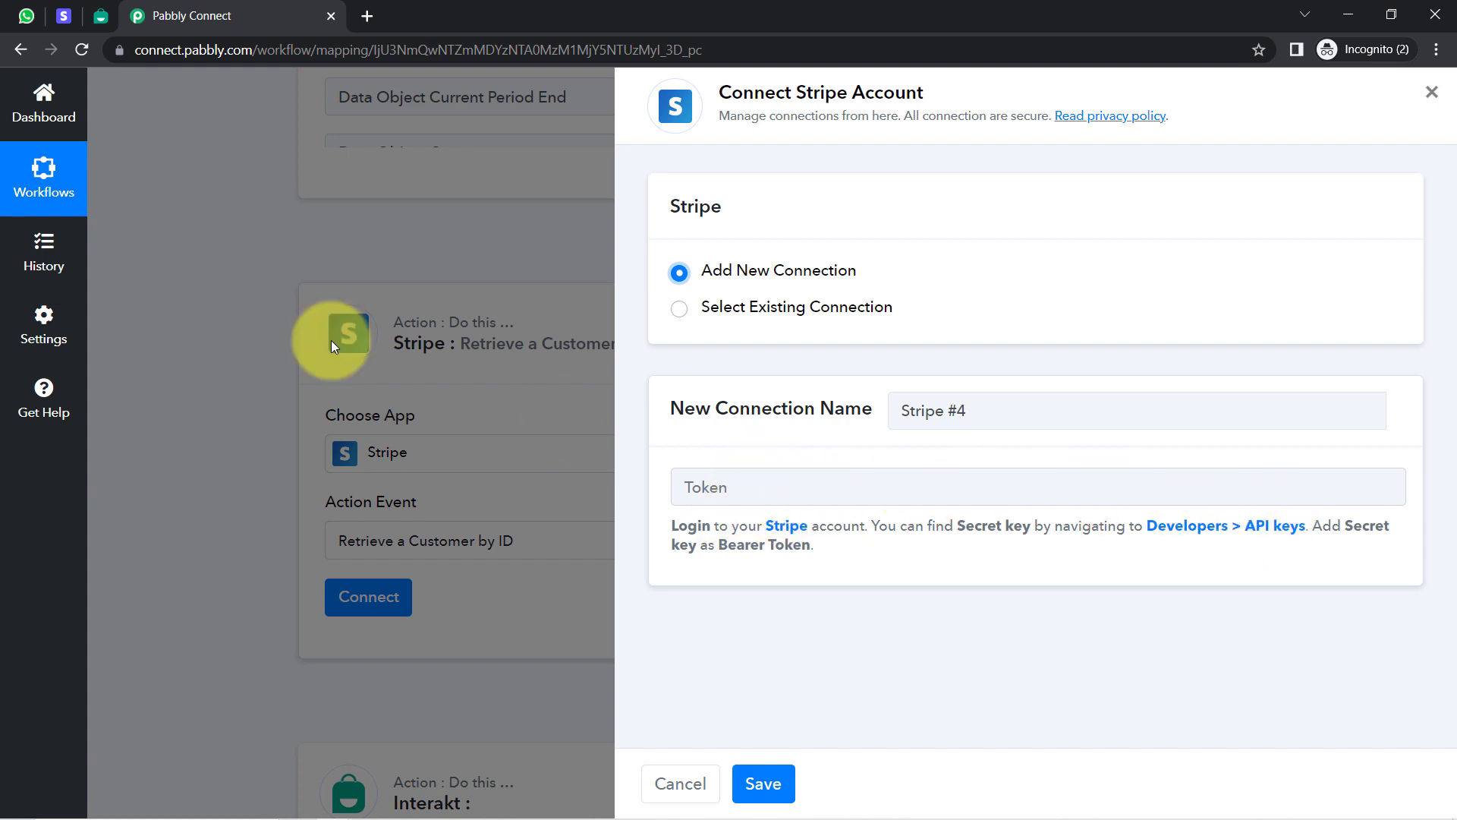
click(63, 16)
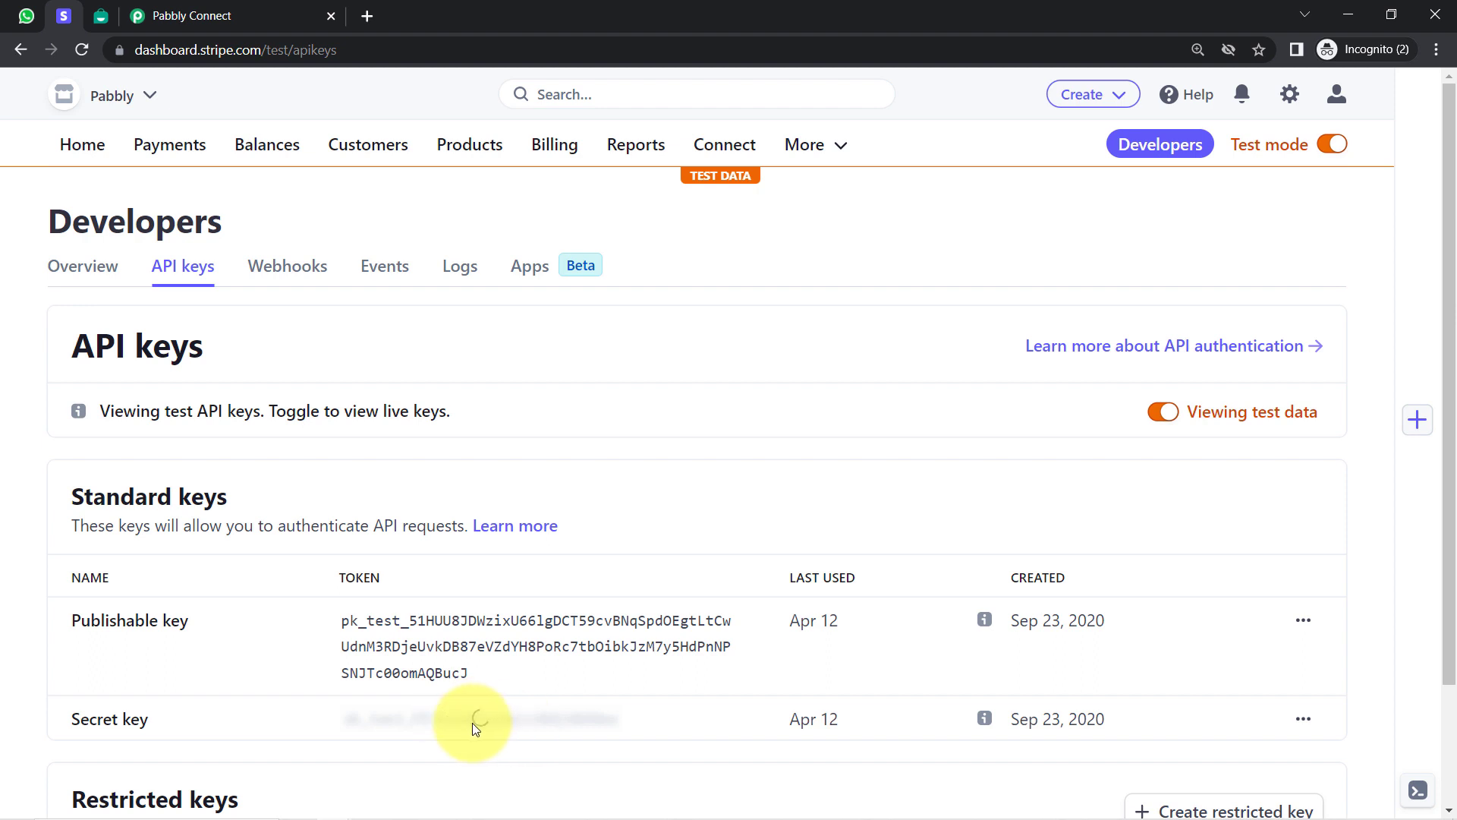
click(453, 736)
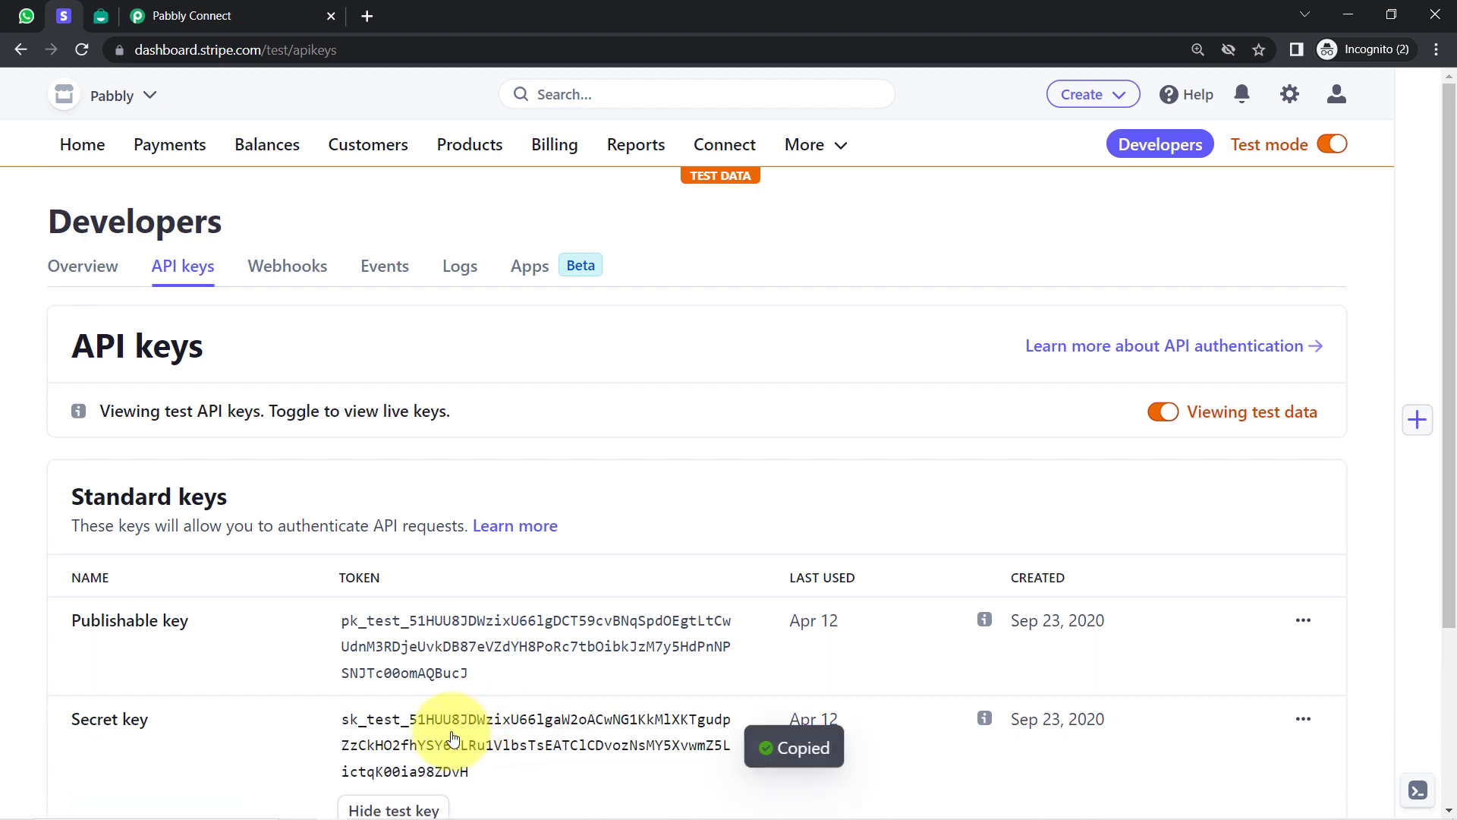
click(296, 15)
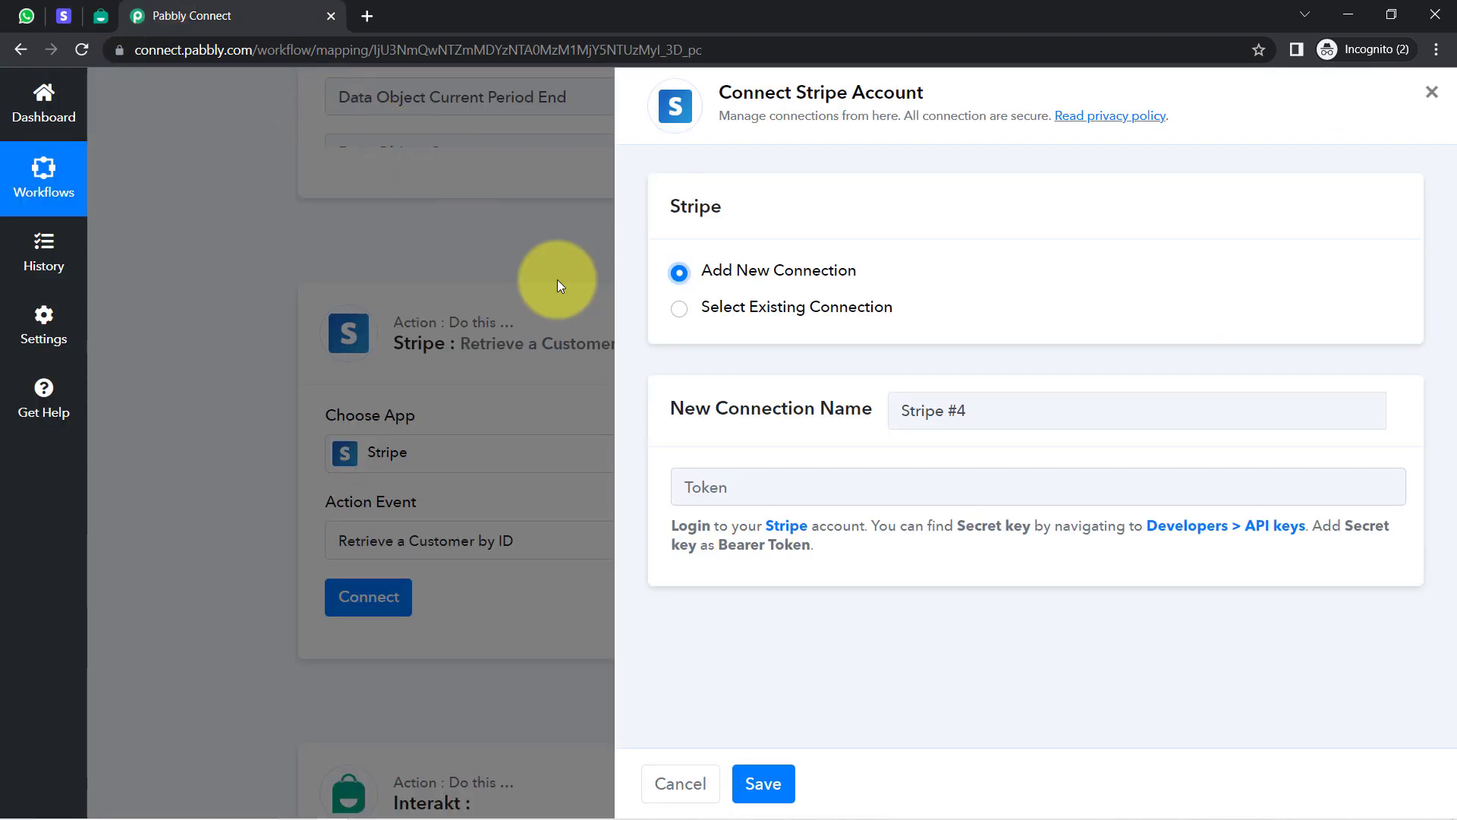
click(747, 483)
key(ctrl+v)
click(765, 782)
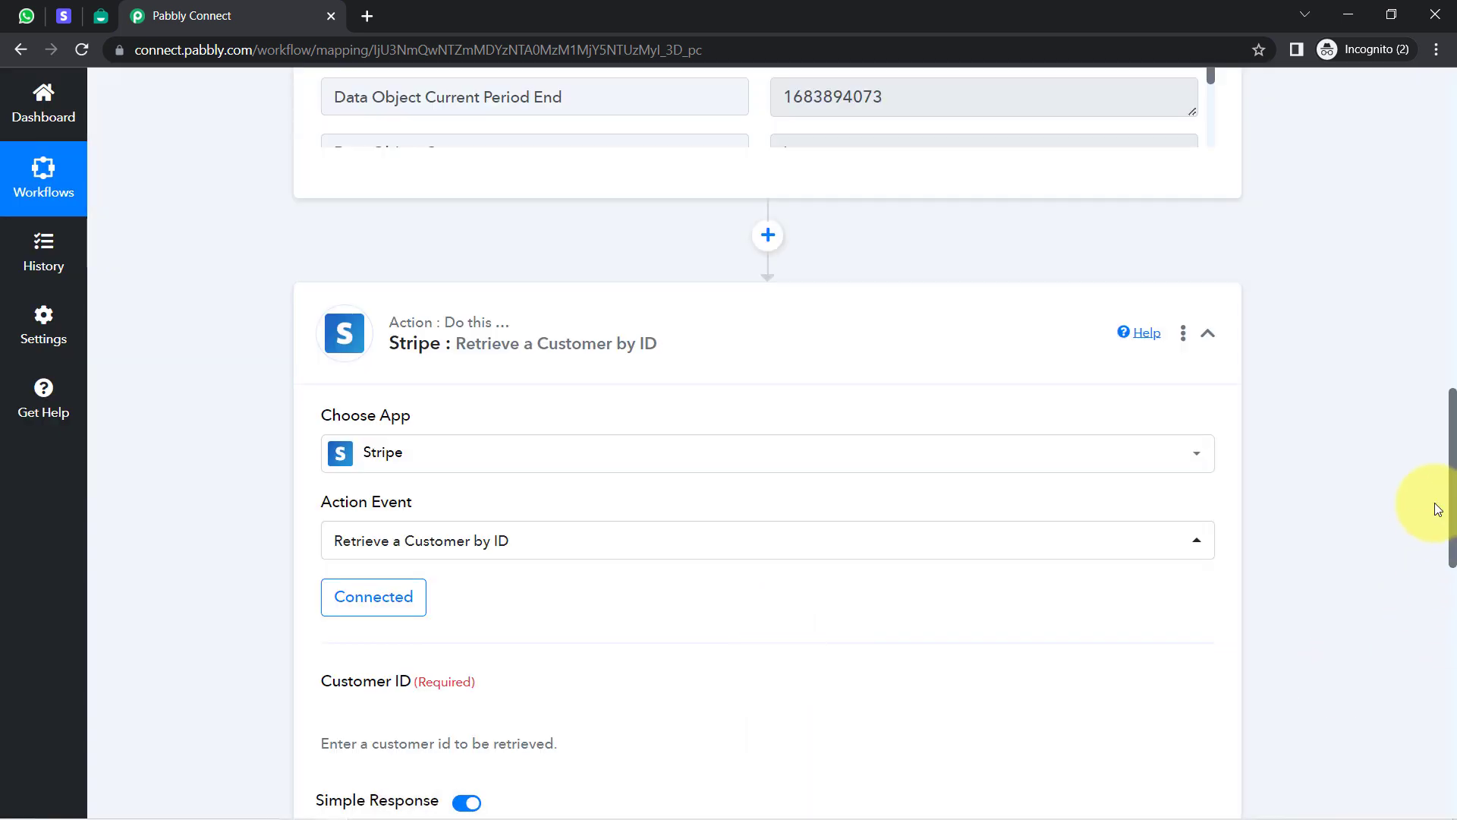
- Check the Cancelled Subscription data offered for Customer ID and copy the Data Object Customer label from the webhook response
drag(1451, 478, 1427, 585)
click(403, 281)
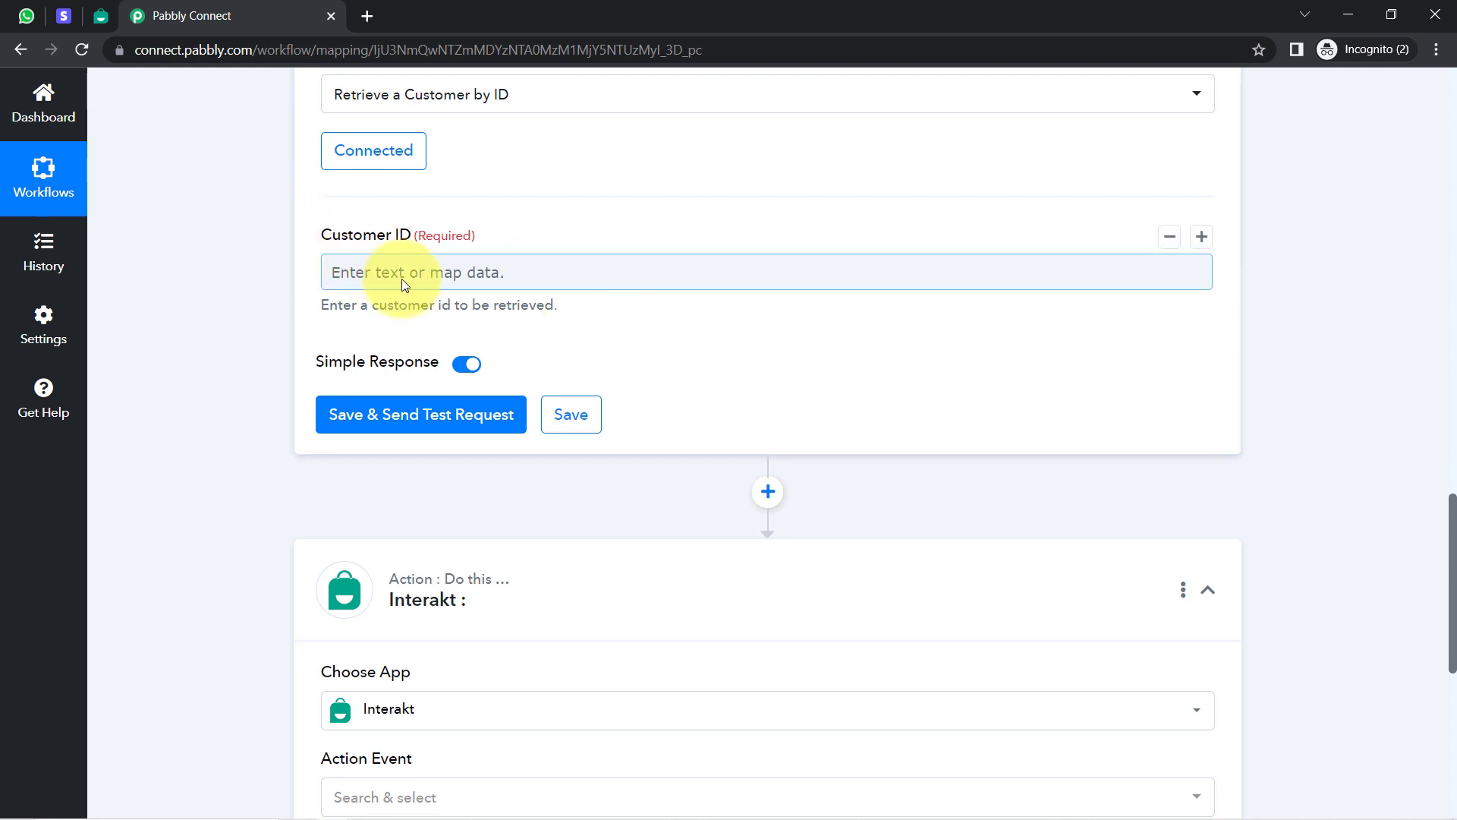
click(366, 274)
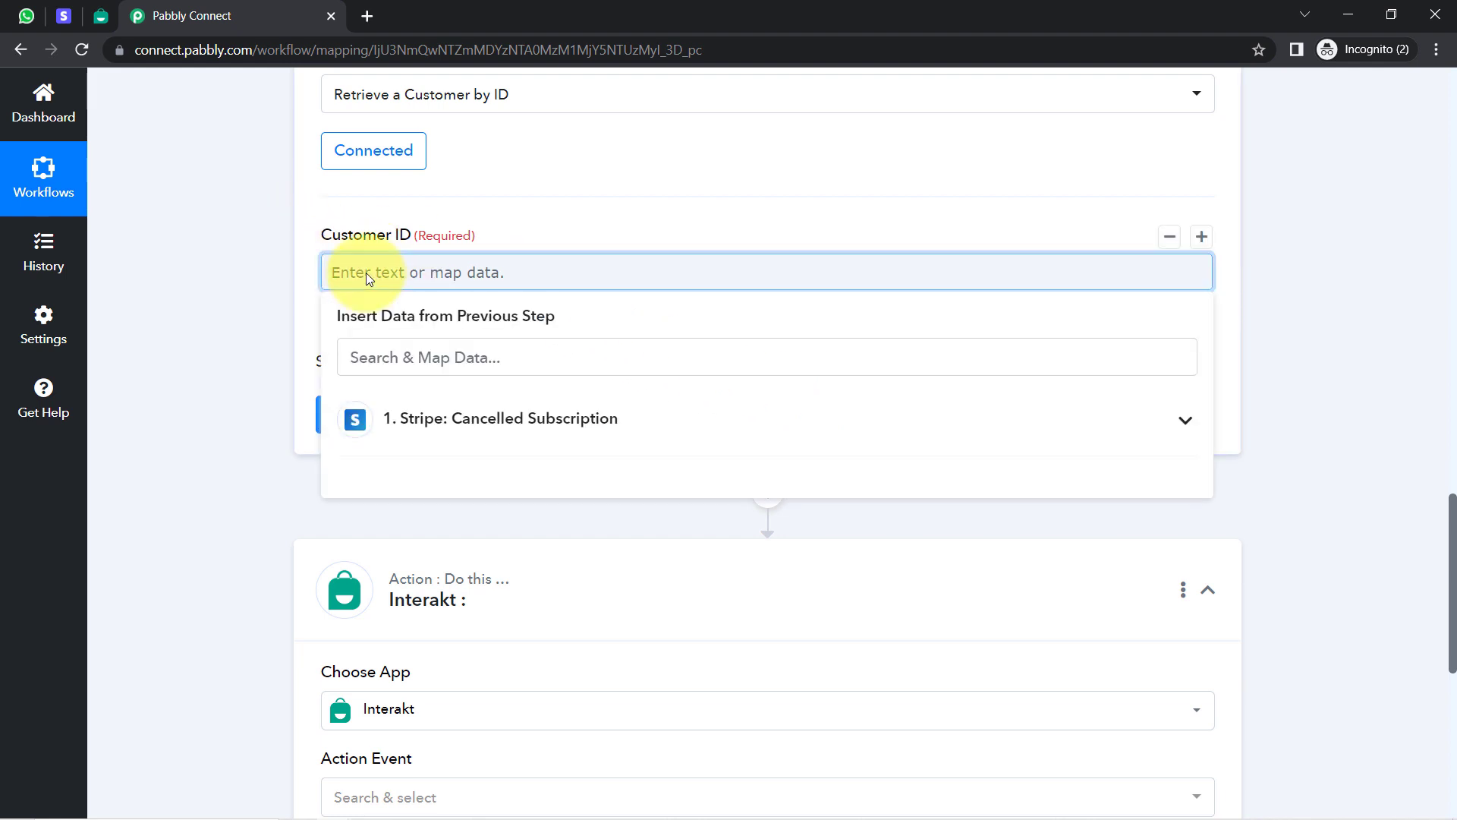
click(430, 425)
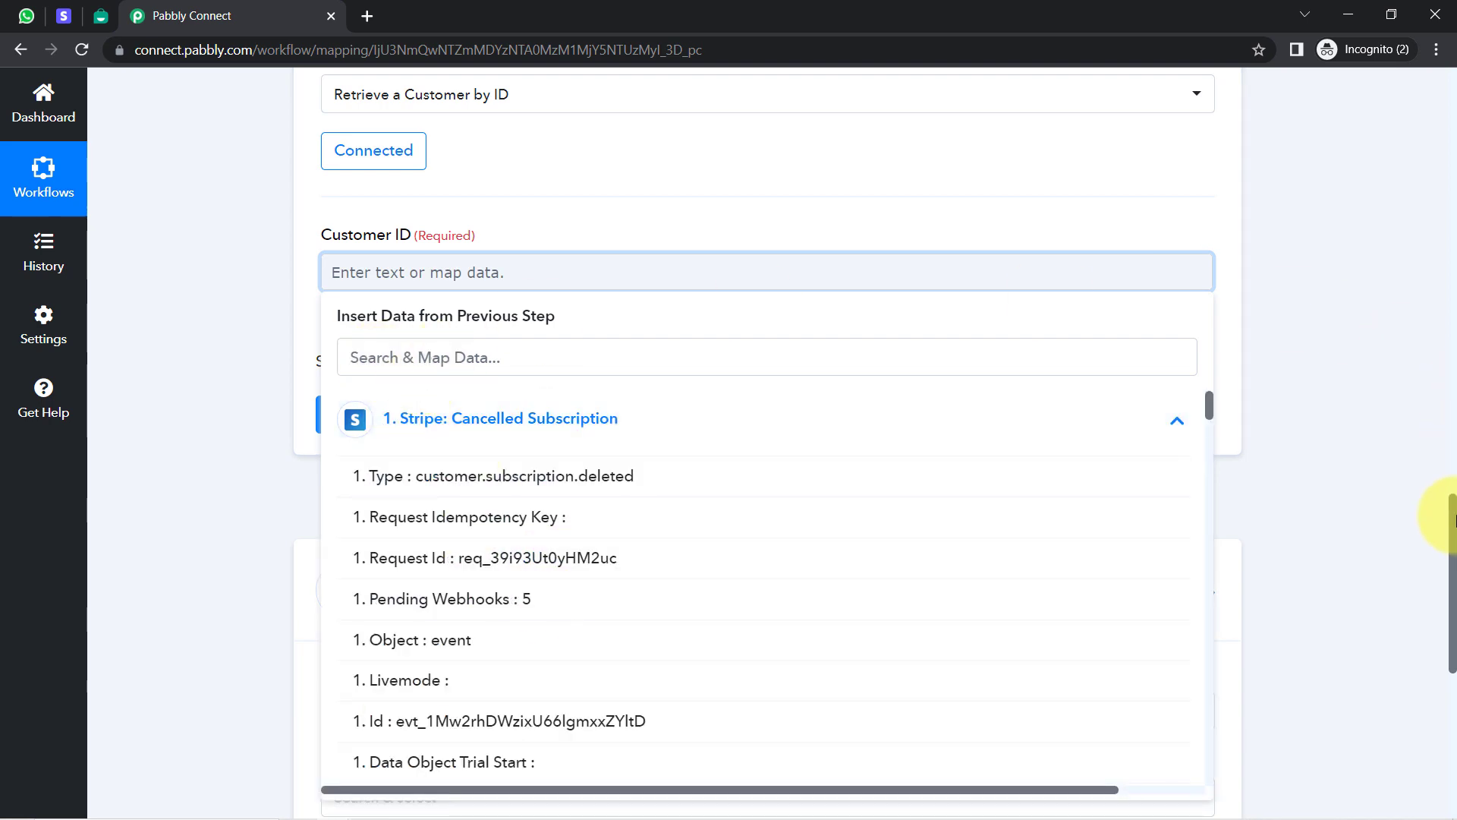
drag(1453, 520, 1435, 410)
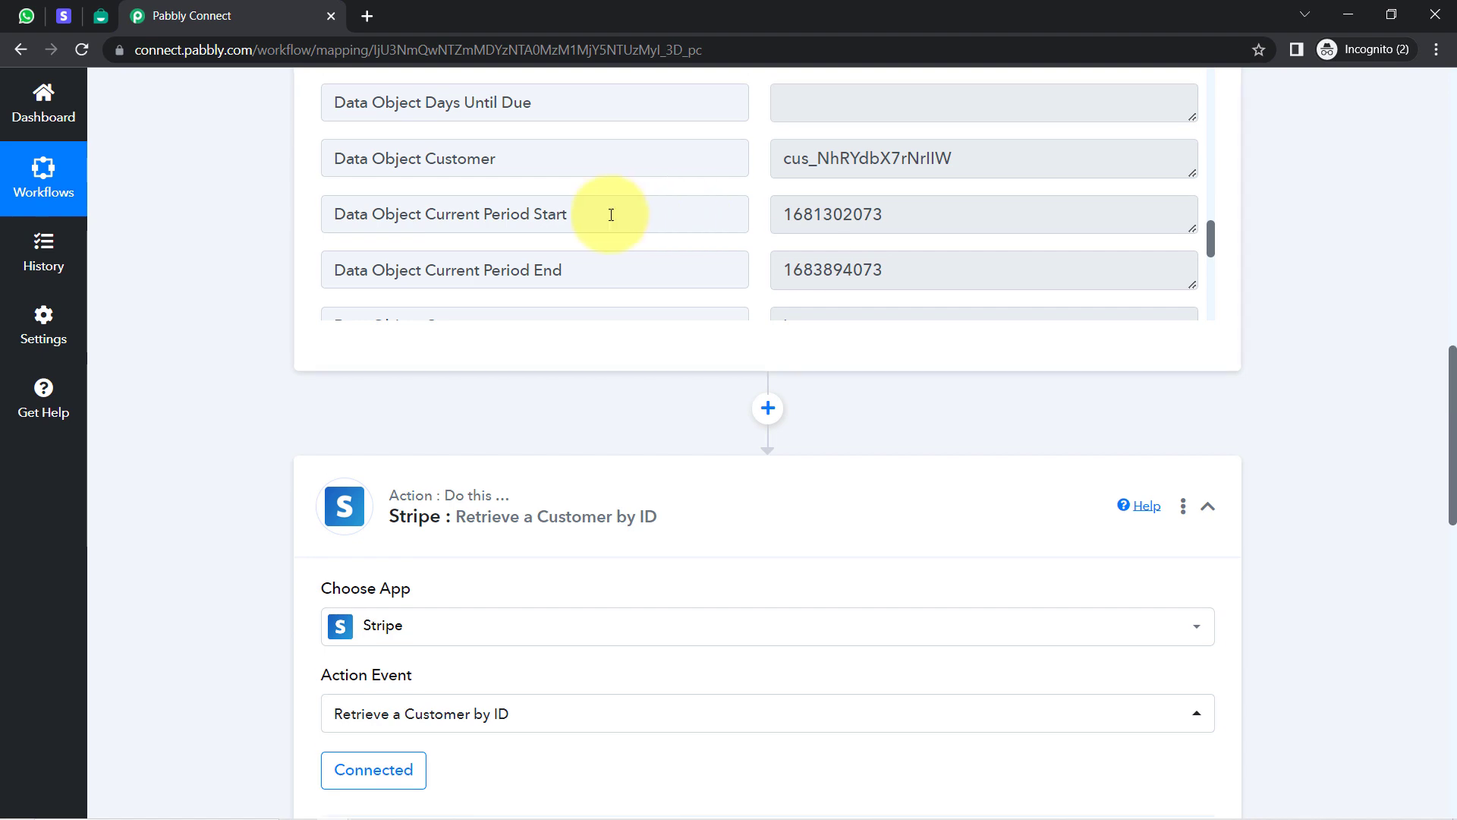
triple_click(463, 157)
click(225, 325)
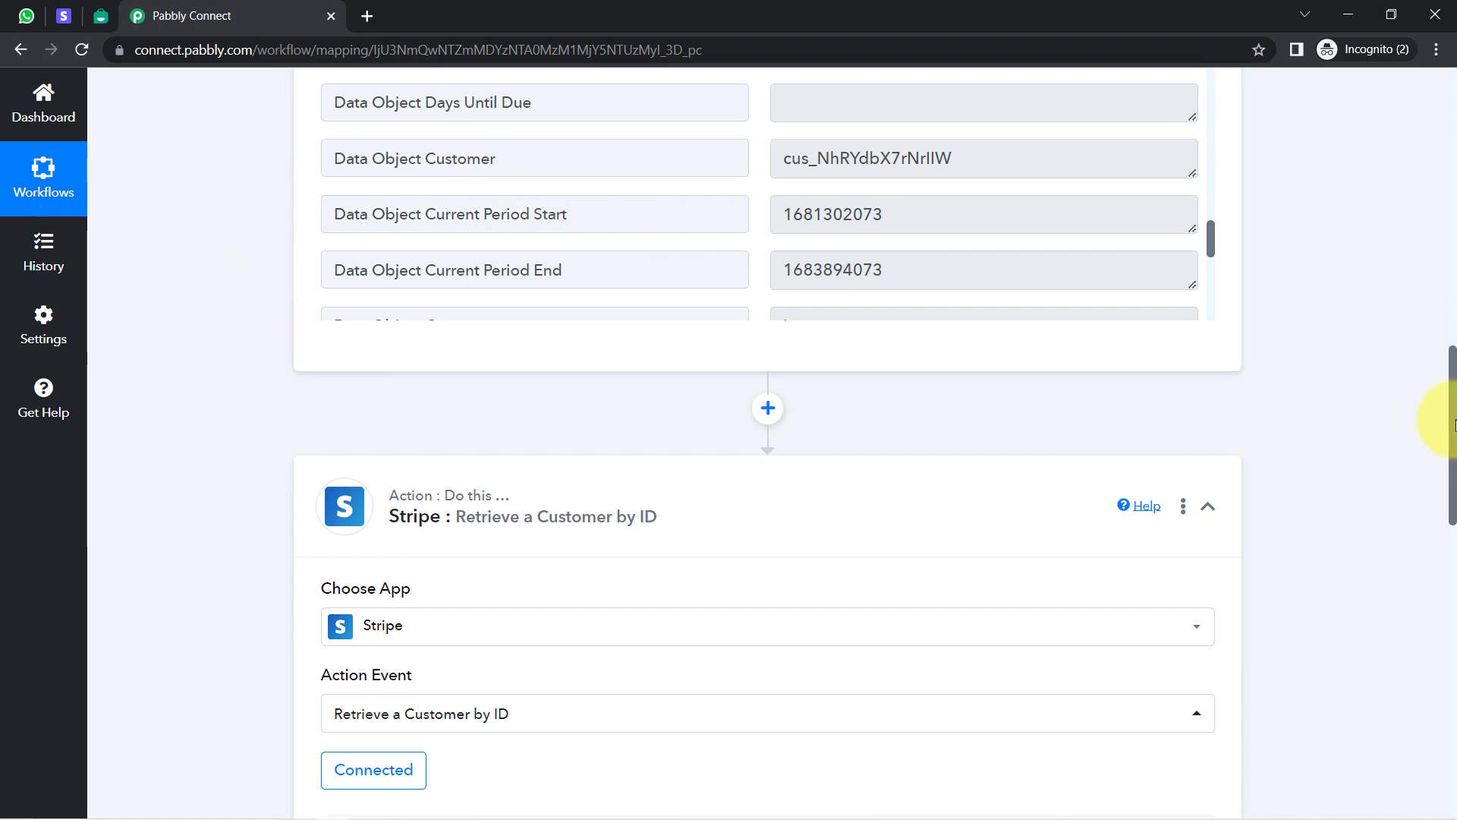
- Map Customer ID to Data Object Customer from the Cancelled Subscription step, and save the action with a test request
drag(1454, 407, 1453, 535)
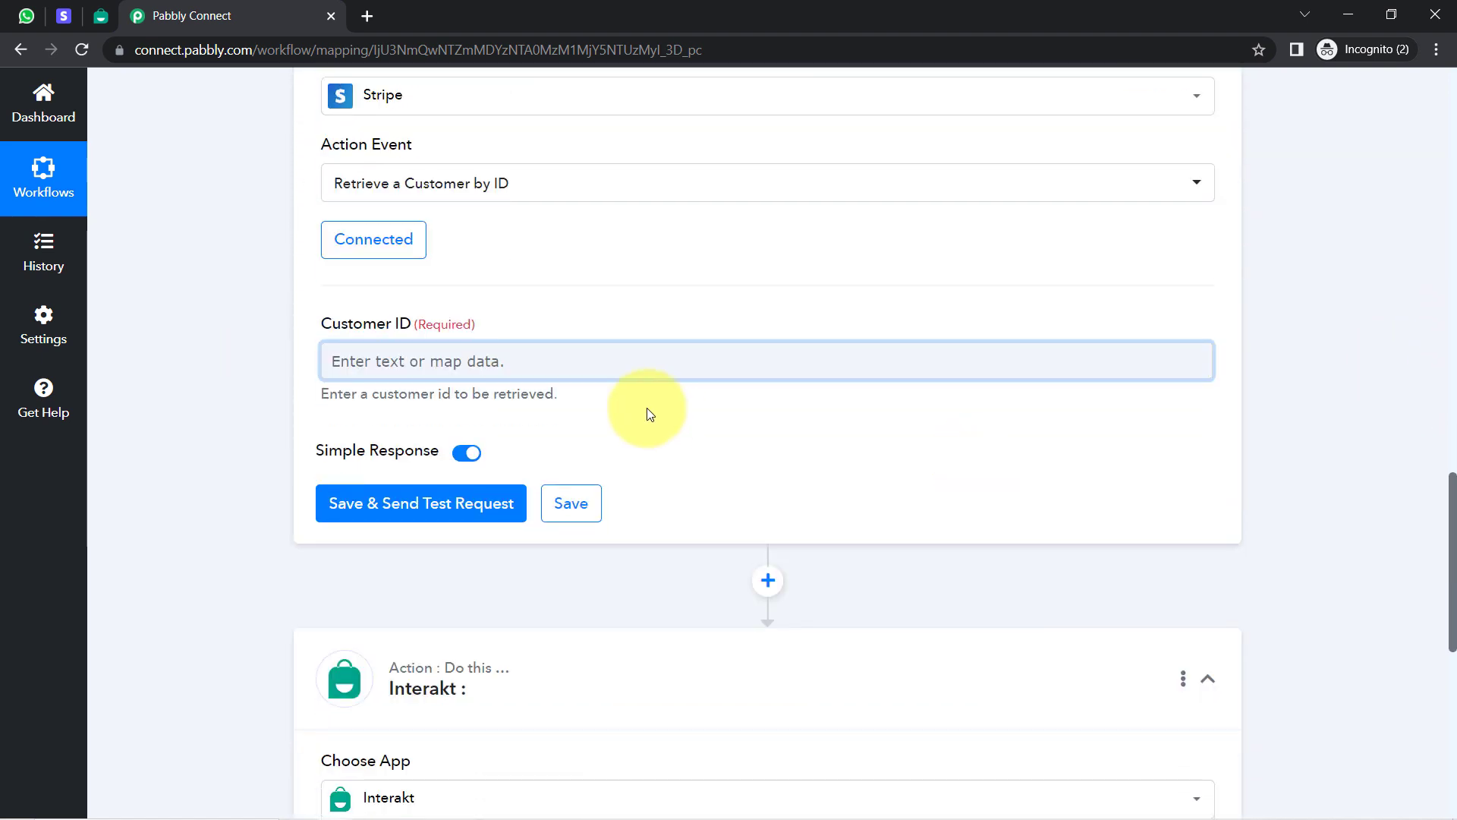
click(467, 357)
click(379, 445)
key(ctrl+v)
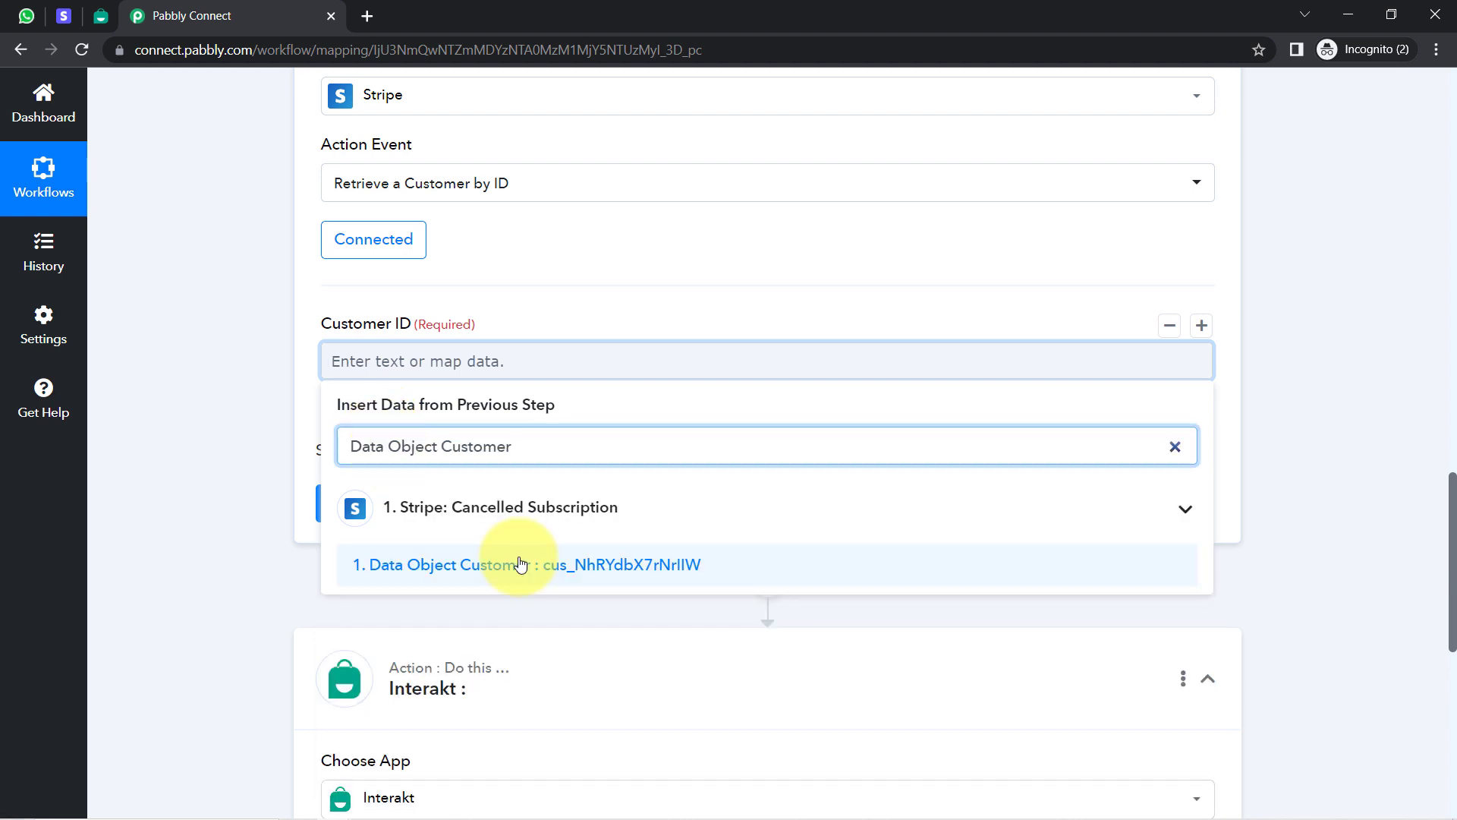
click(521, 565)
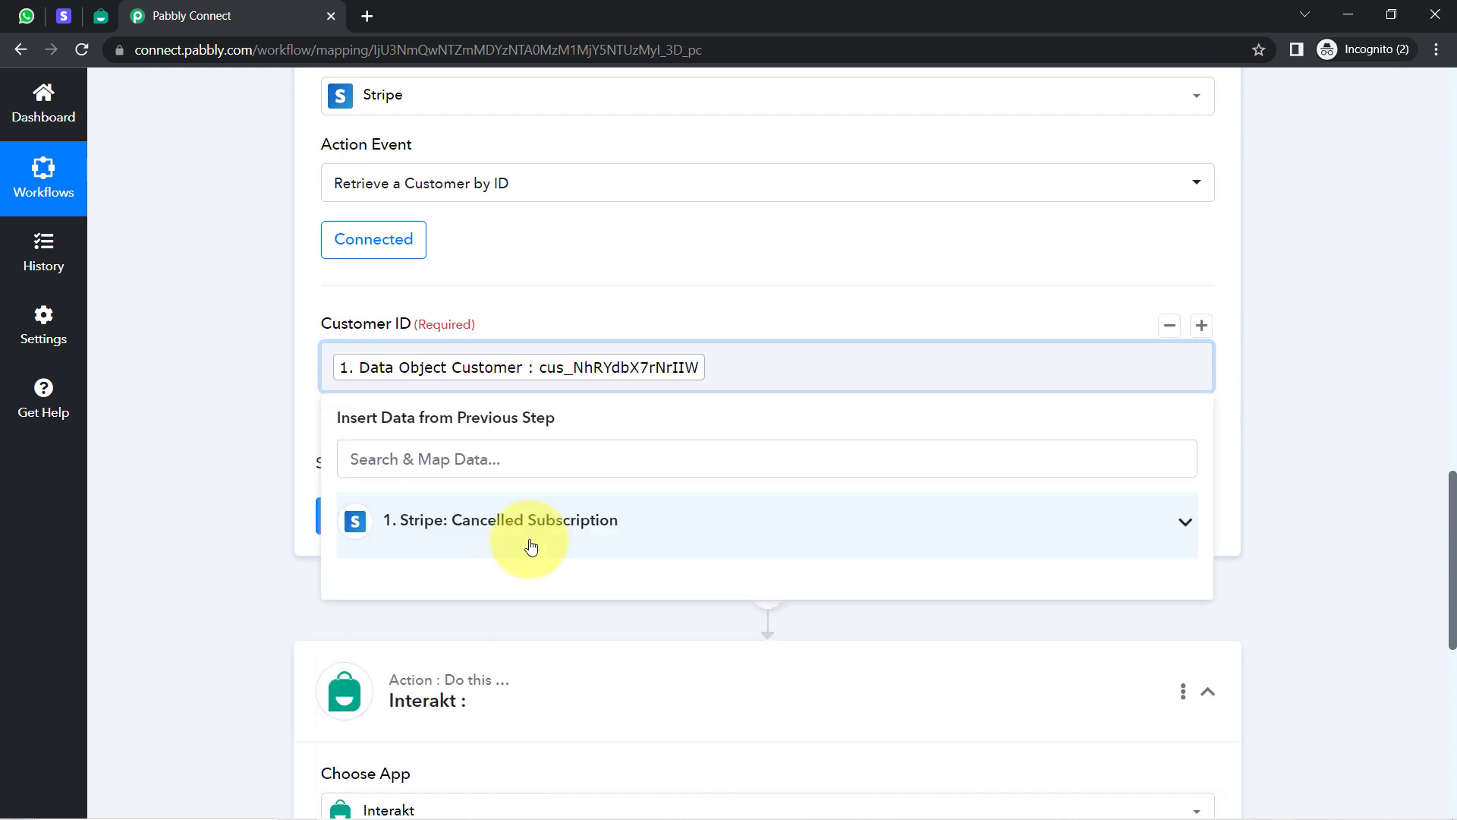
click(273, 532)
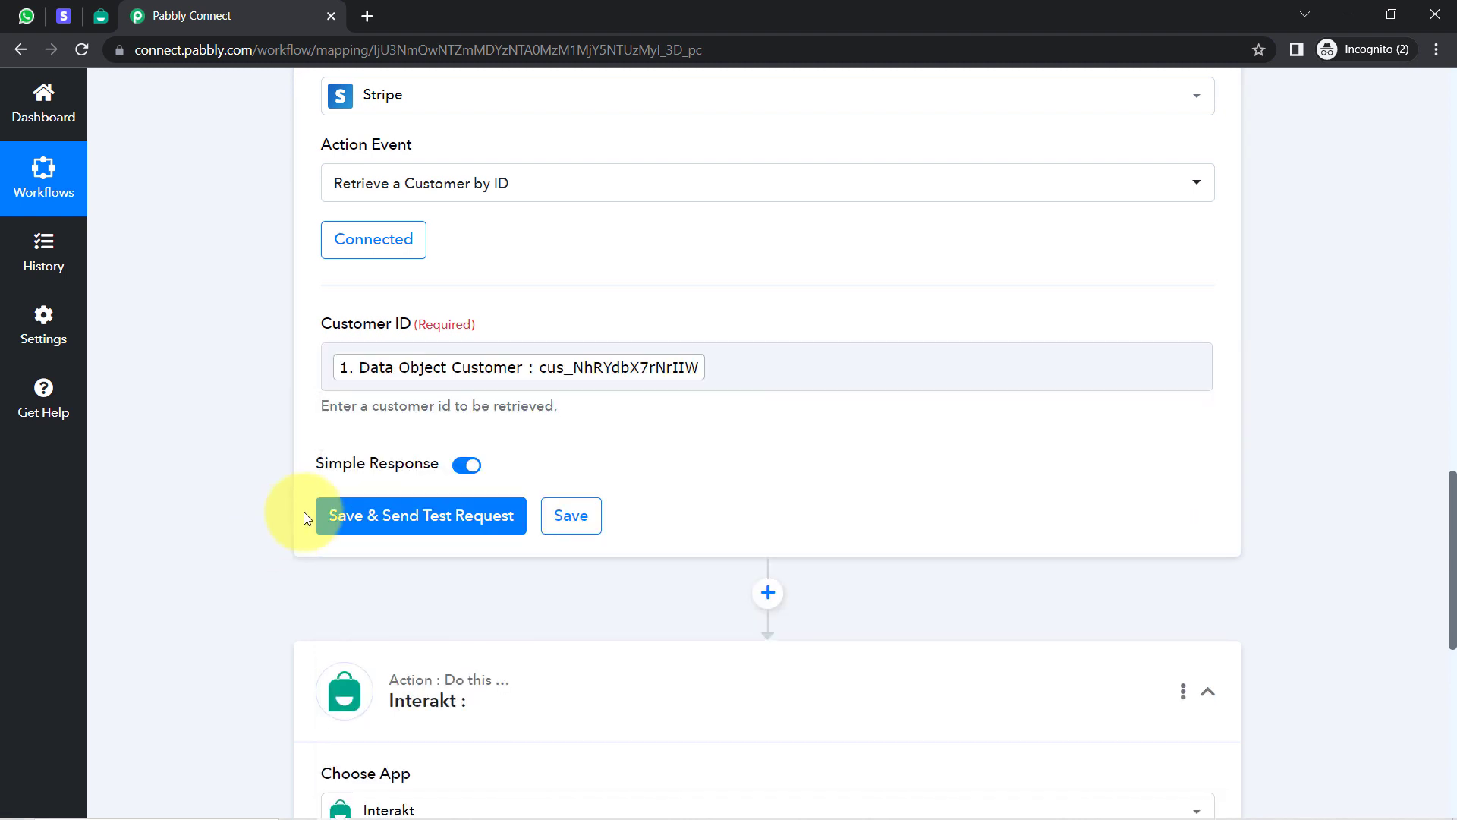
click(388, 521)
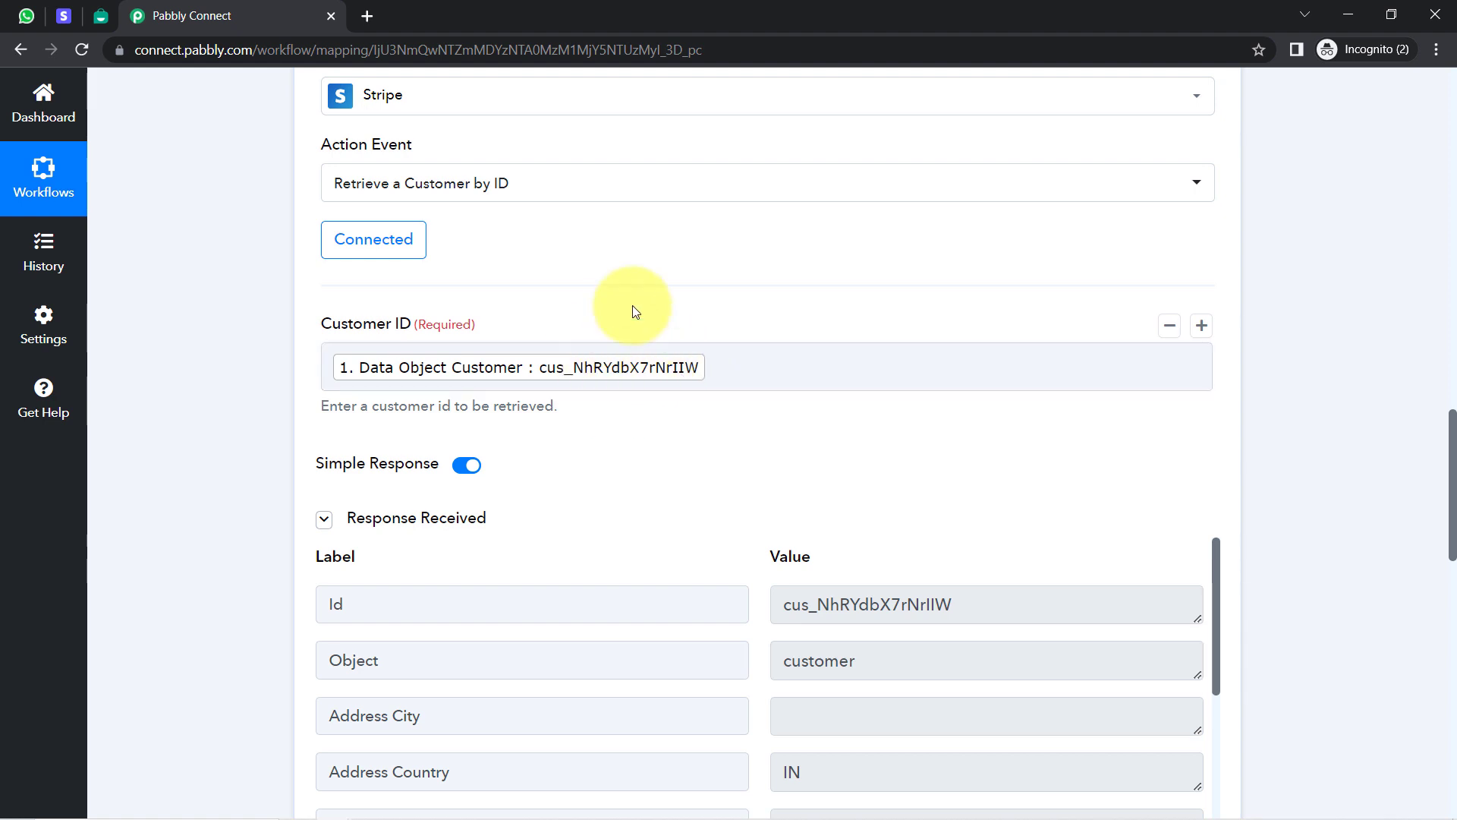
click(729, 393)
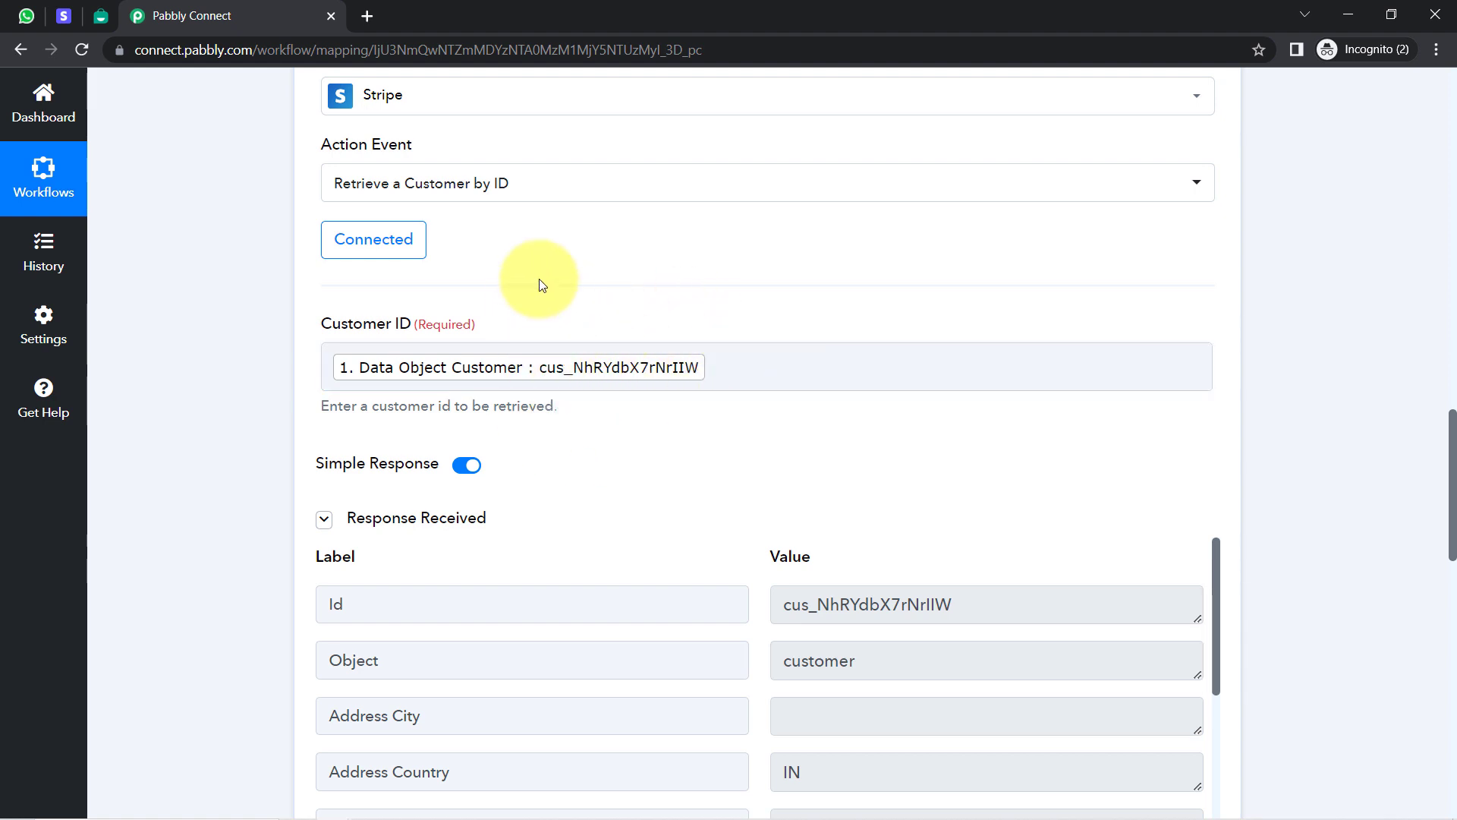
click(531, 353)
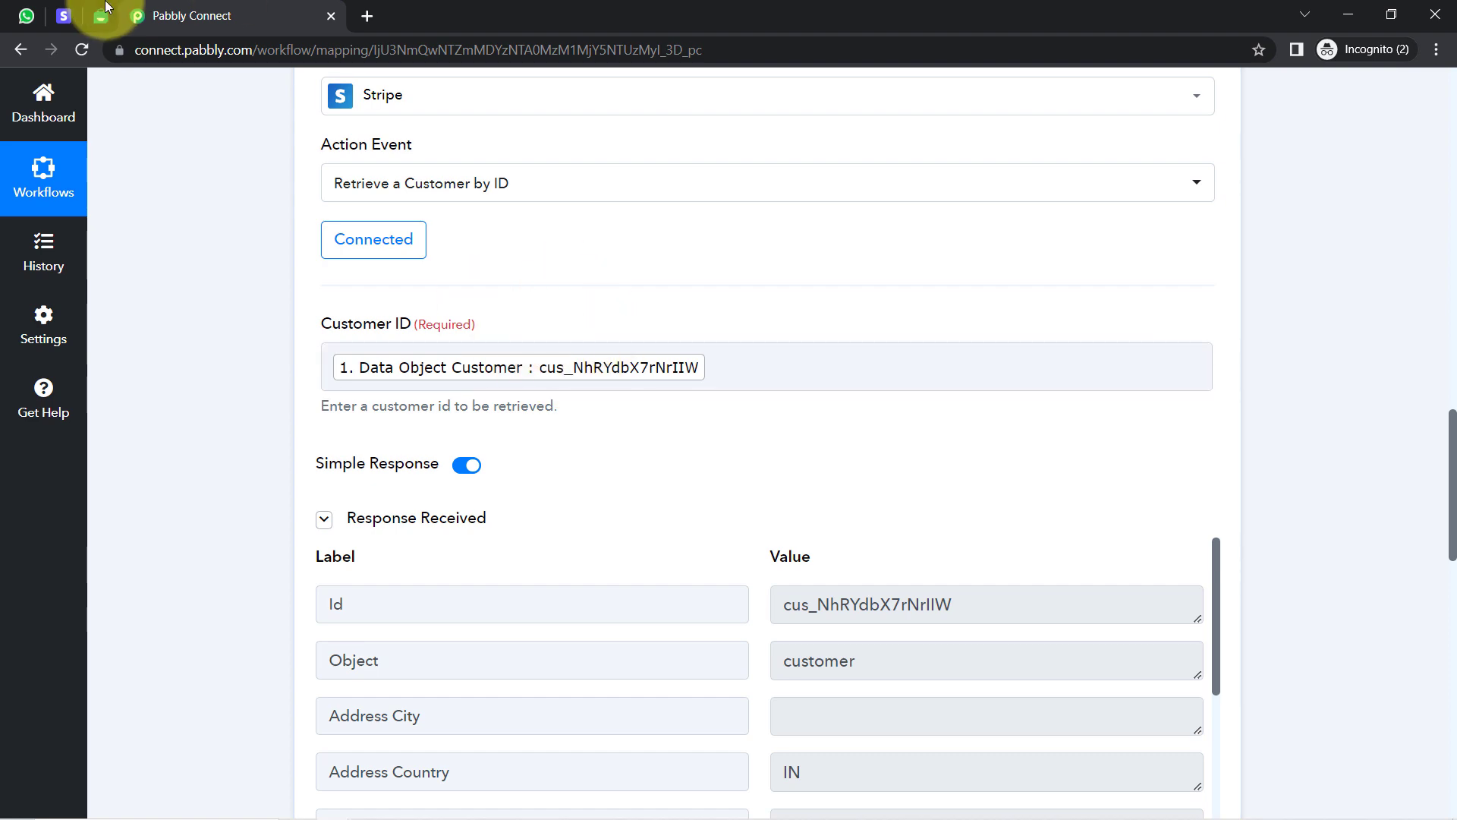
click(64, 16)
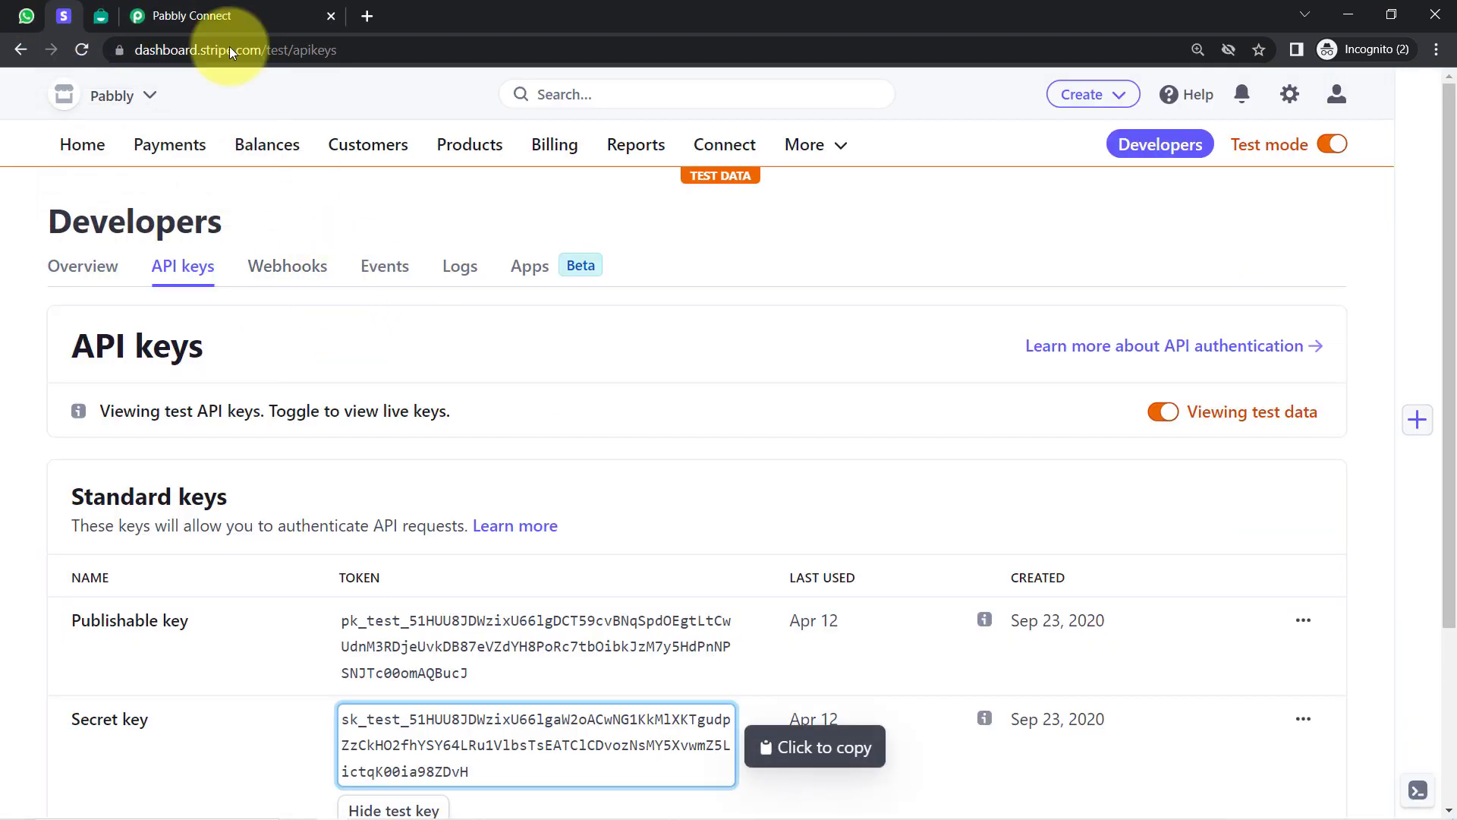
click(196, 14)
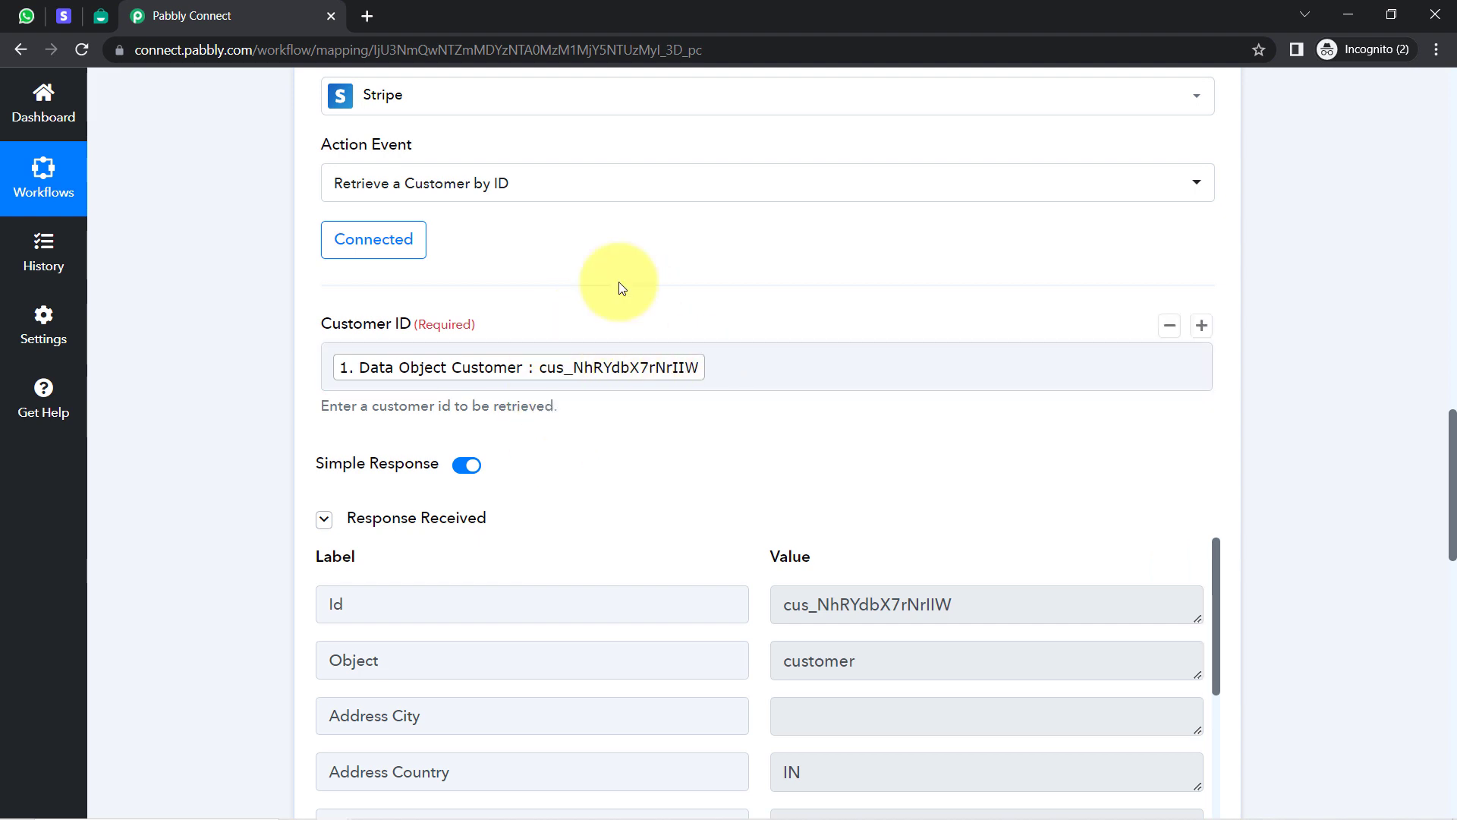
- Examine the address, email, name and phone fields in the Retrieve a Customer by ID response
drag(1452, 425, 1454, 510)
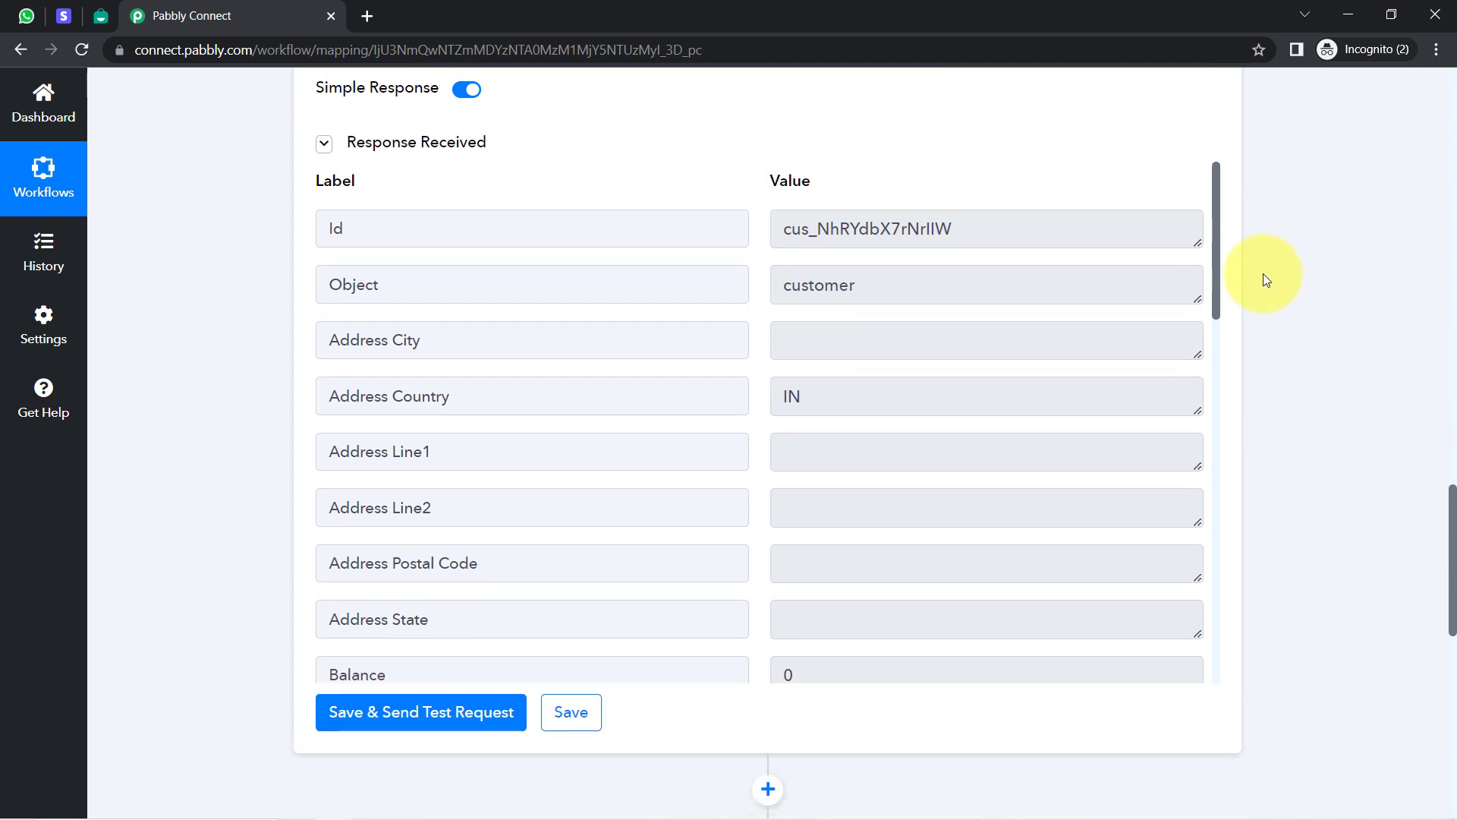
mouse_move(1212, 228)
mouse_down()
mouse_move(1198, 422)
mouse_move(1191, 249)
mouse_up()
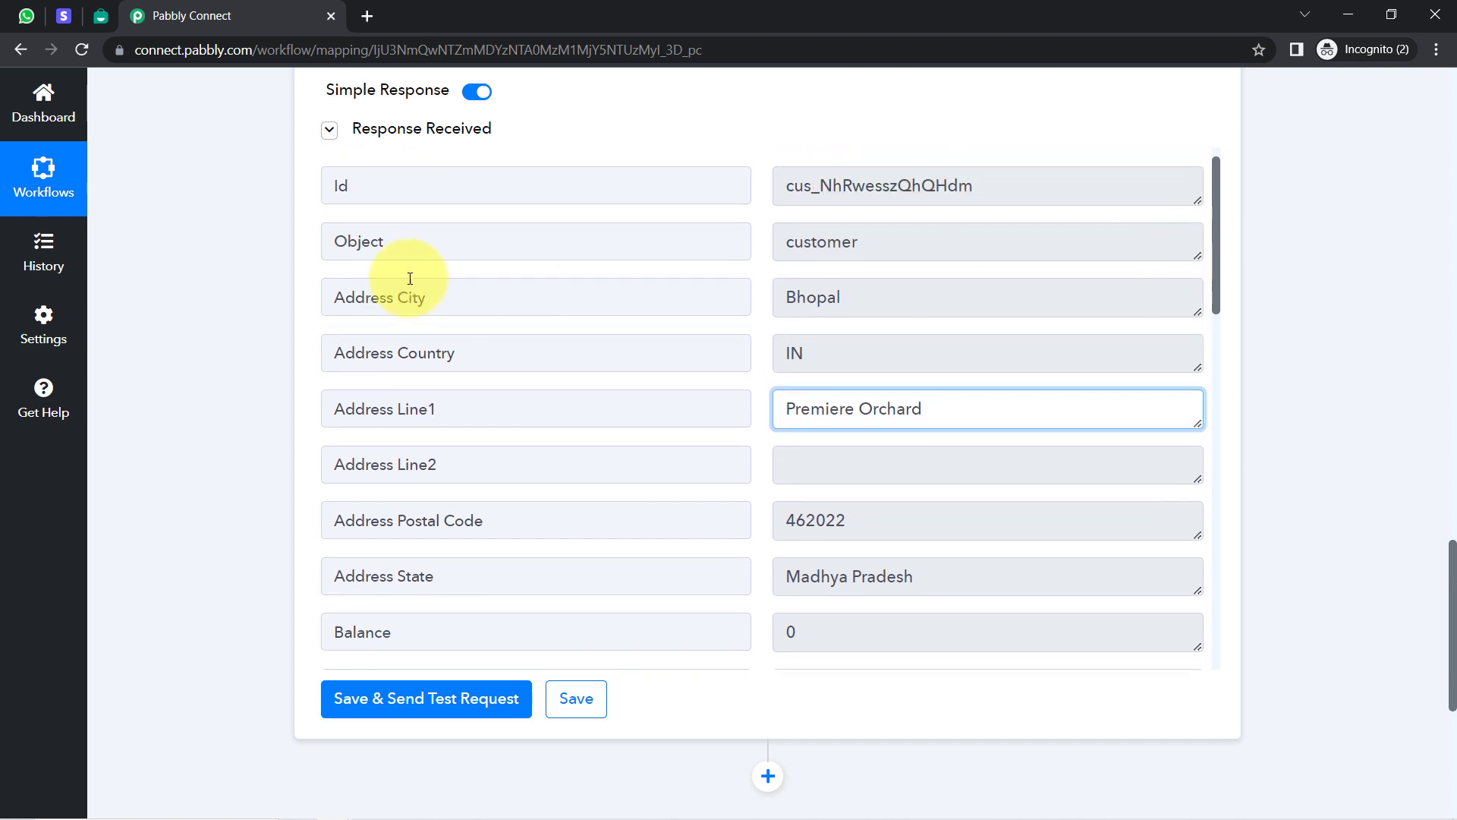
drag(387, 289, 394, 353)
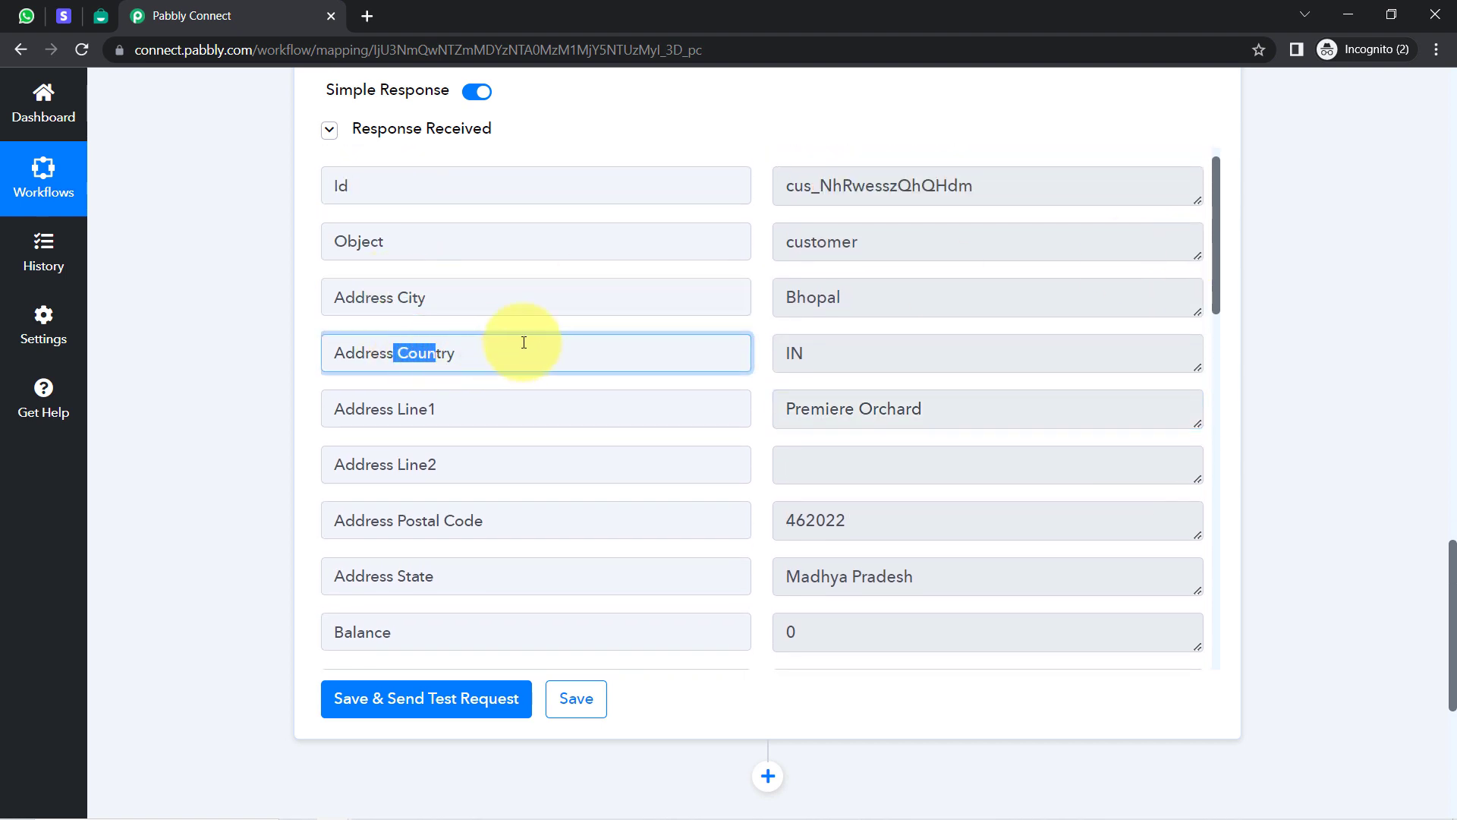
drag(841, 307, 815, 303)
double_click(826, 345)
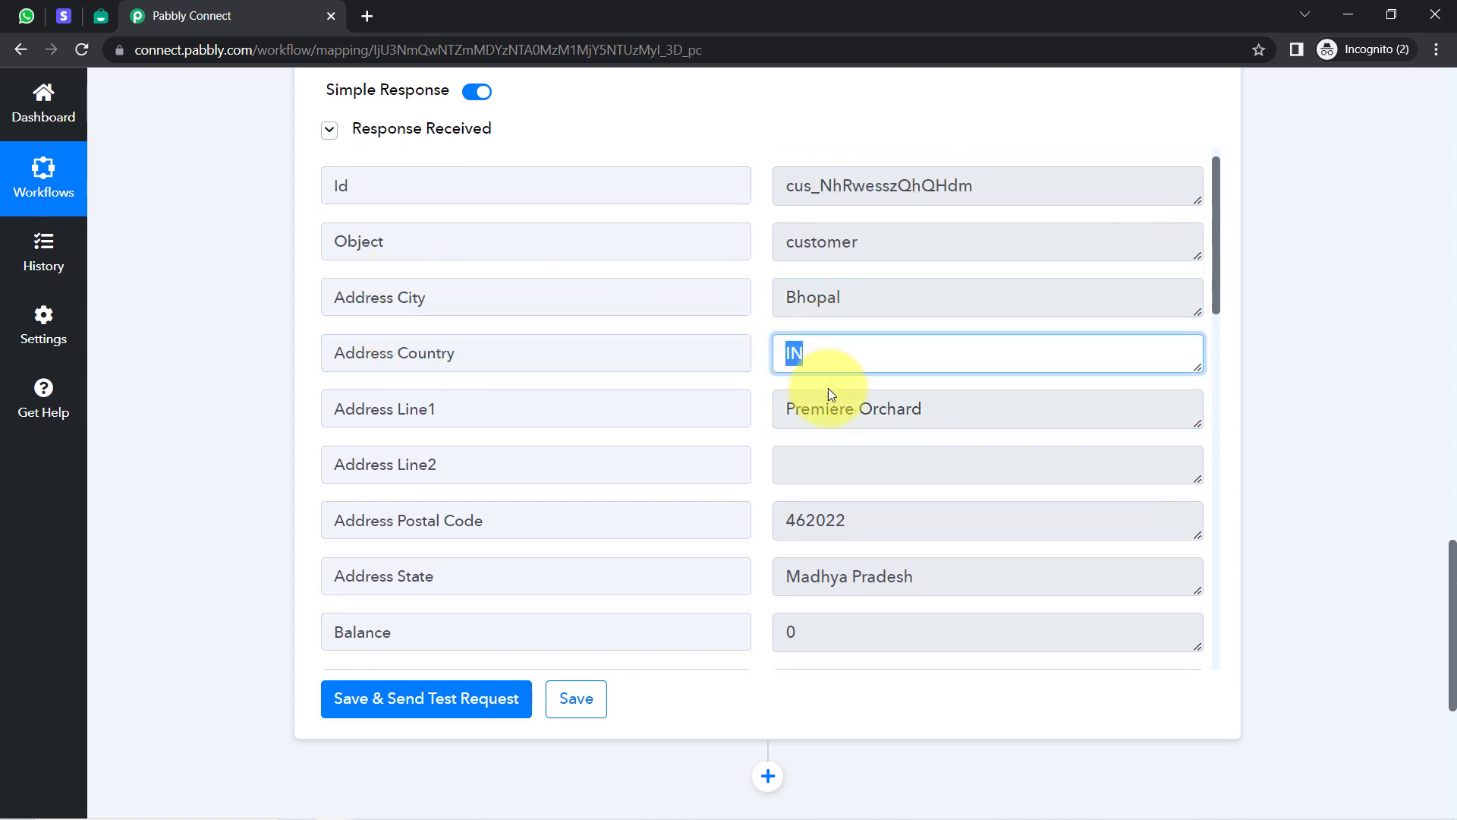
drag(852, 410, 755, 423)
drag(817, 522, 798, 529)
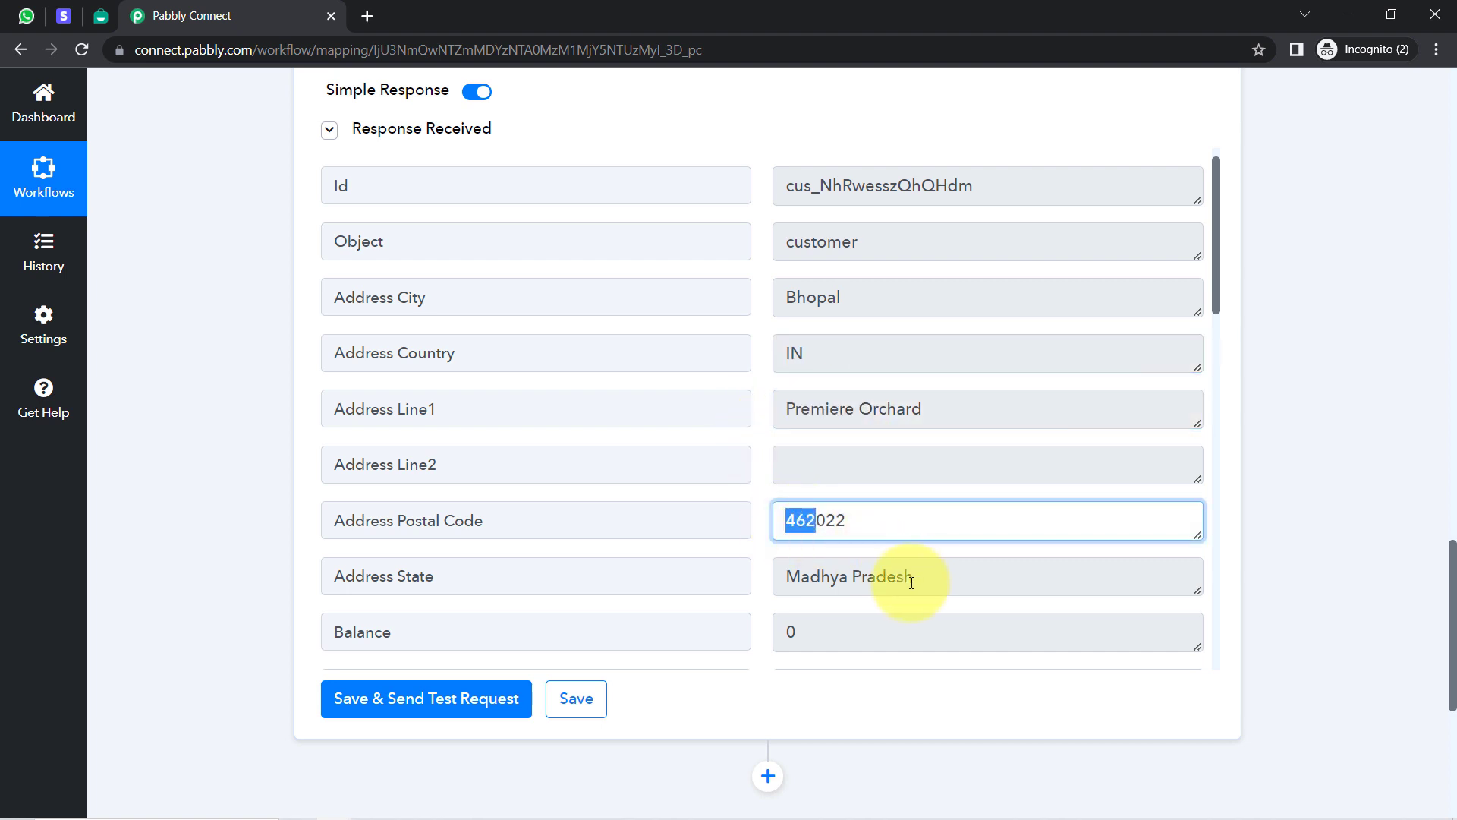
drag(915, 580, 830, 581)
drag(1219, 246, 1201, 505)
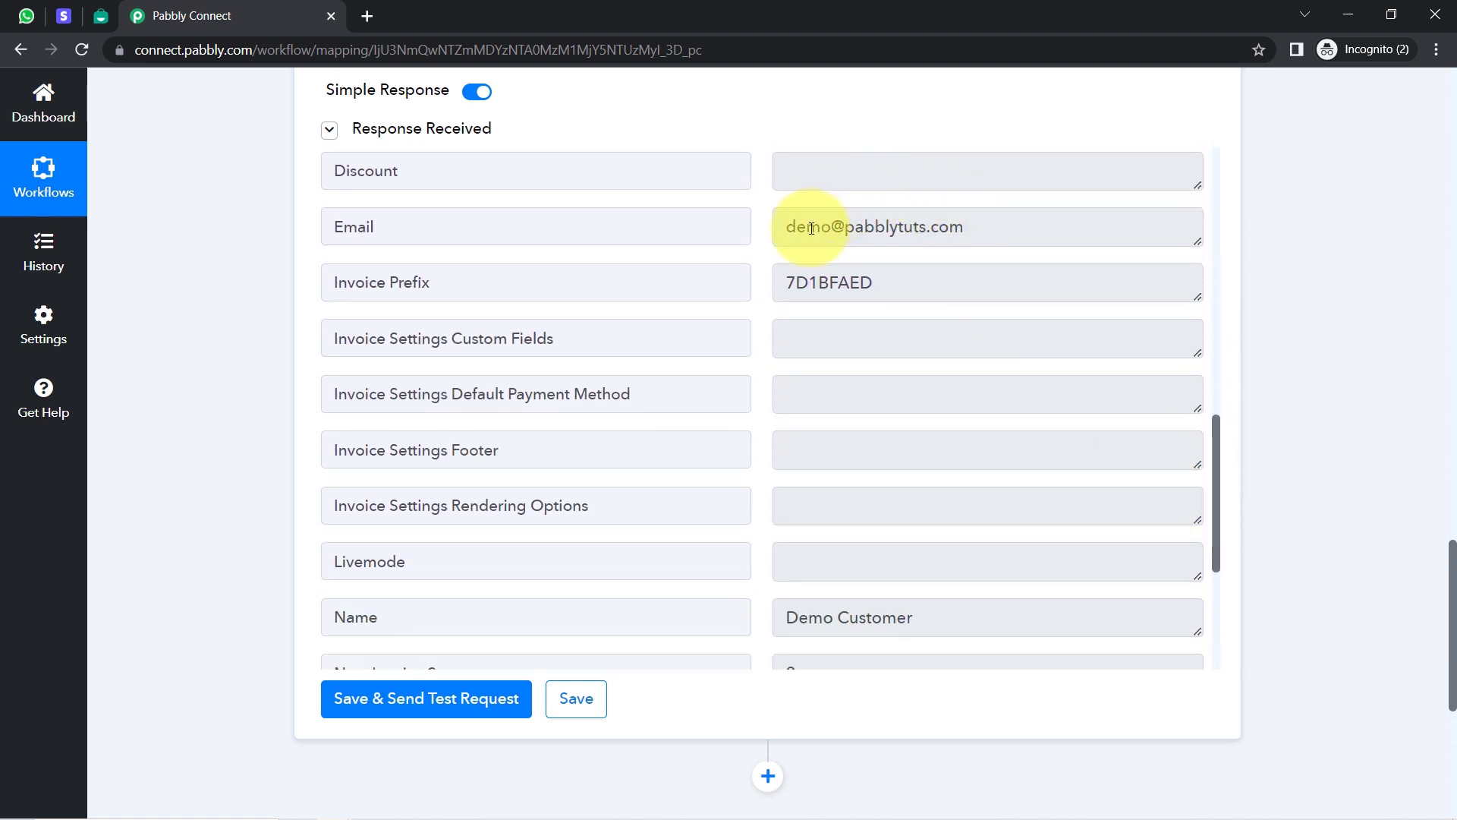
drag(811, 229, 932, 249)
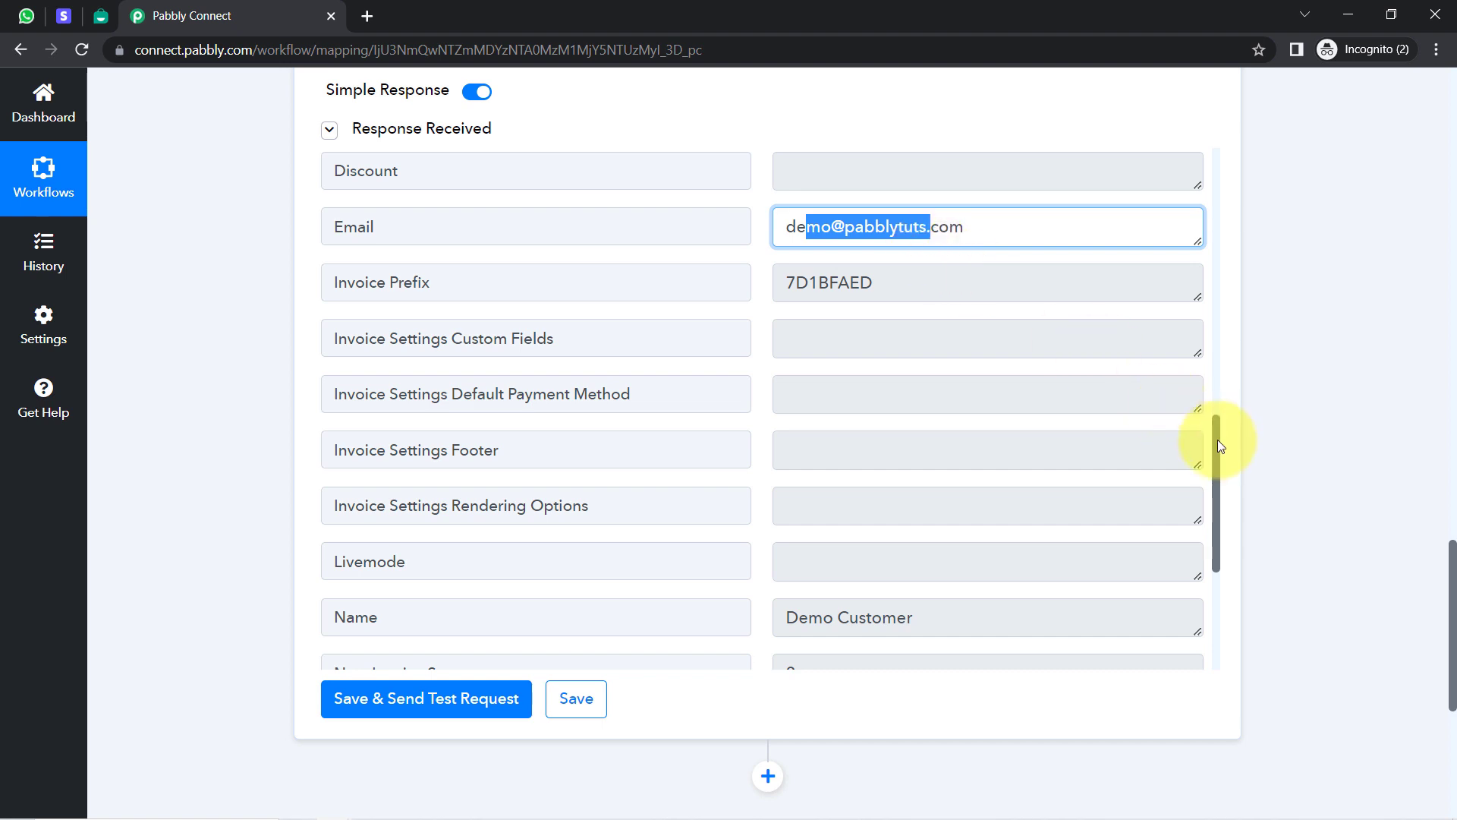
drag(1218, 441, 1212, 499)
drag(898, 430, 785, 429)
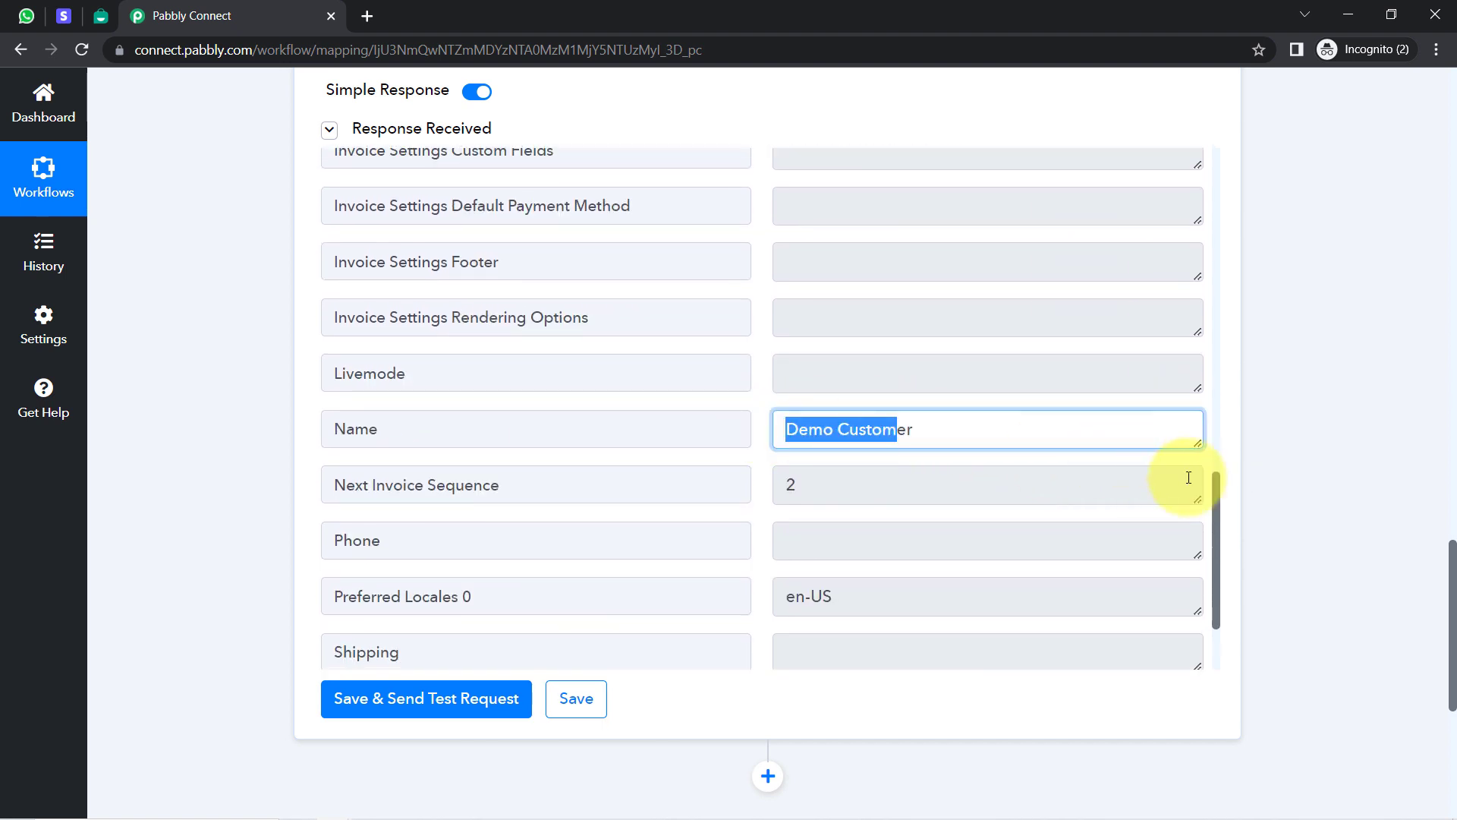
click(1217, 498)
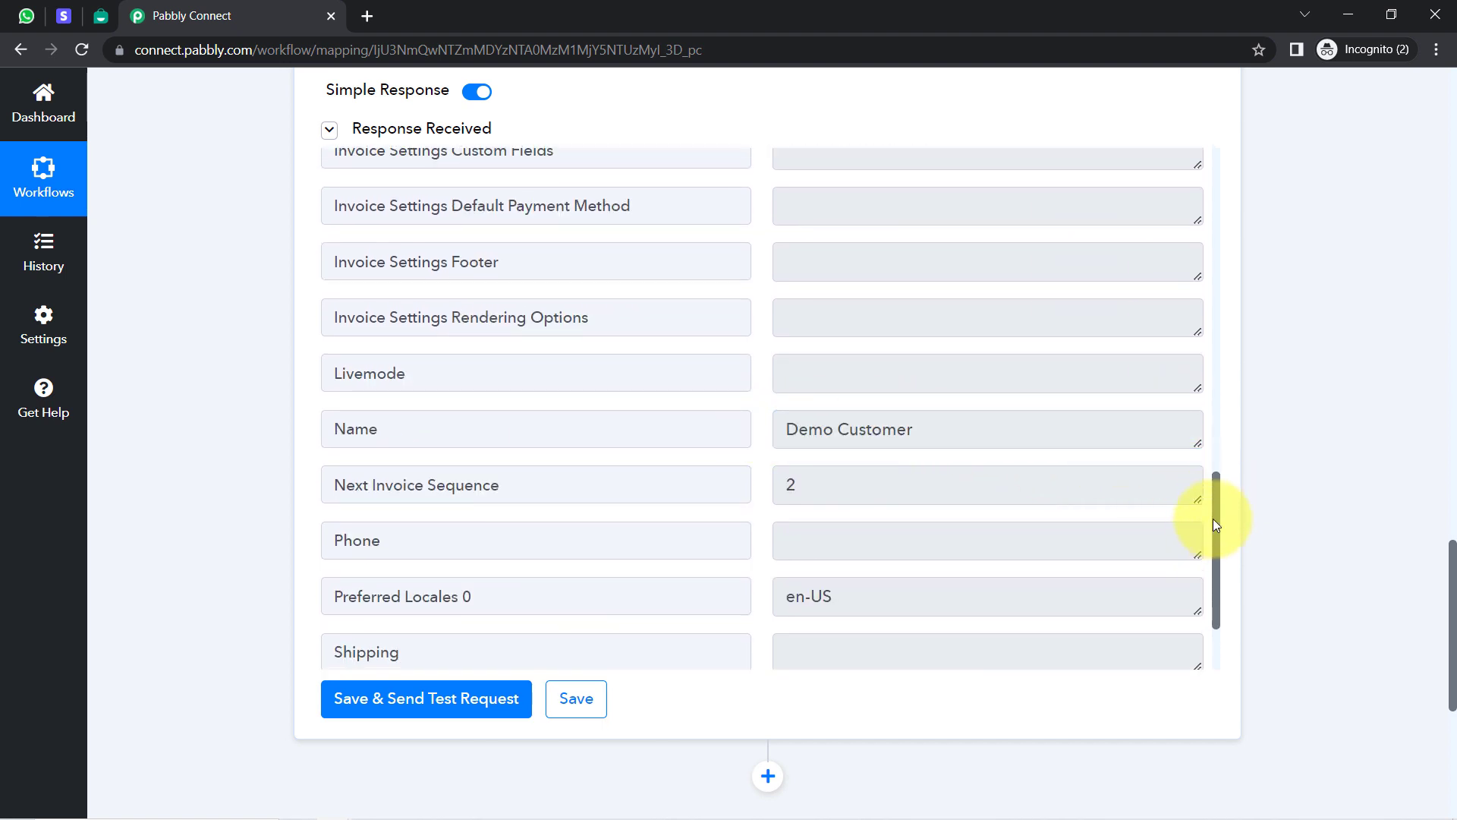
mouse_move(1218, 514)
mouse_down()
mouse_move(1218, 589)
mouse_move(1236, 449)
mouse_move(1231, 528)
mouse_up()
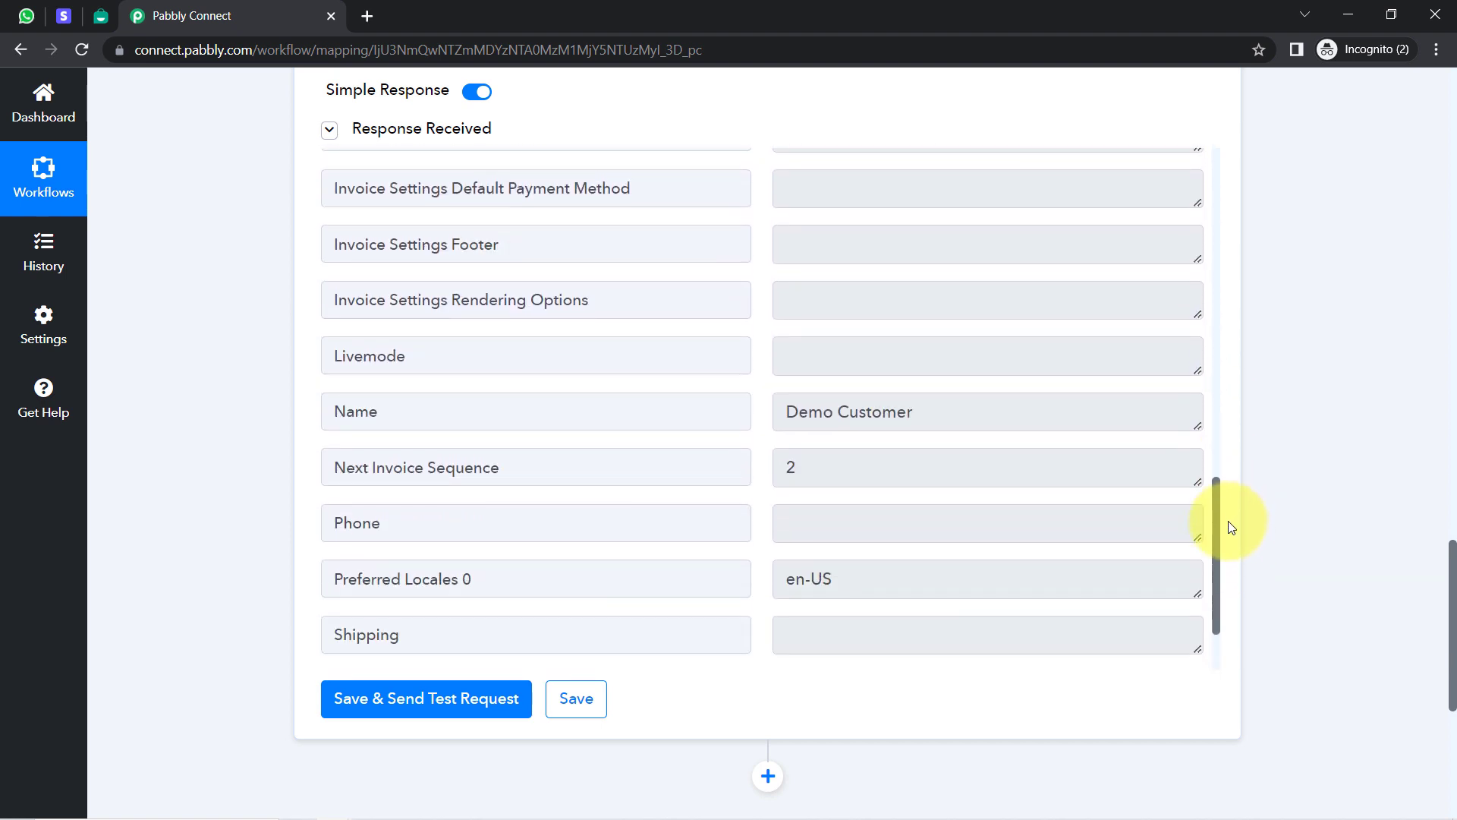
- Add another action step after the Retrieve a Customer by ID step and choose Stripe as its app
drag(1455, 555, 1446, 674)
click(767, 306)
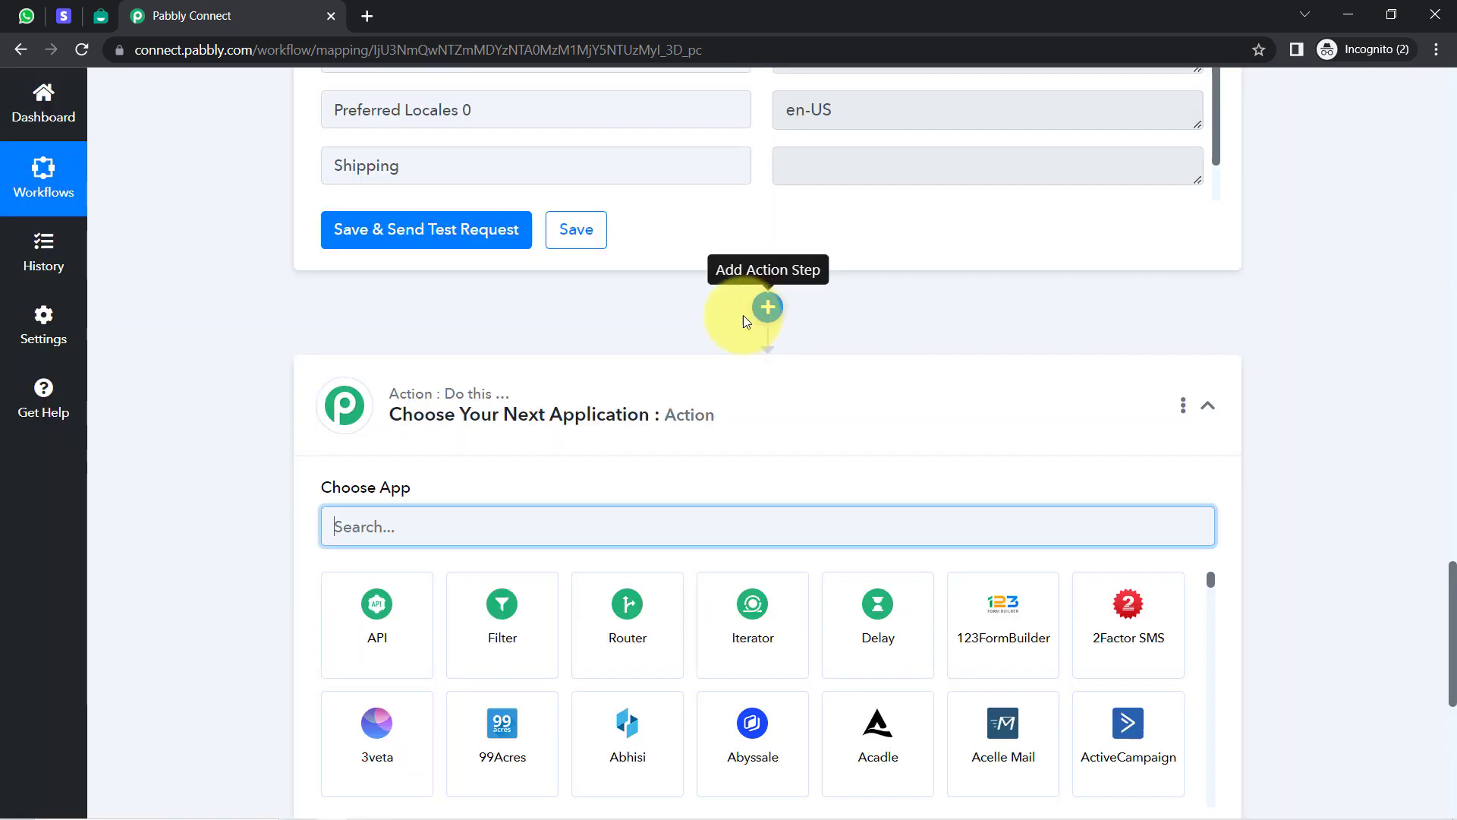
click(359, 530)
text(stri)
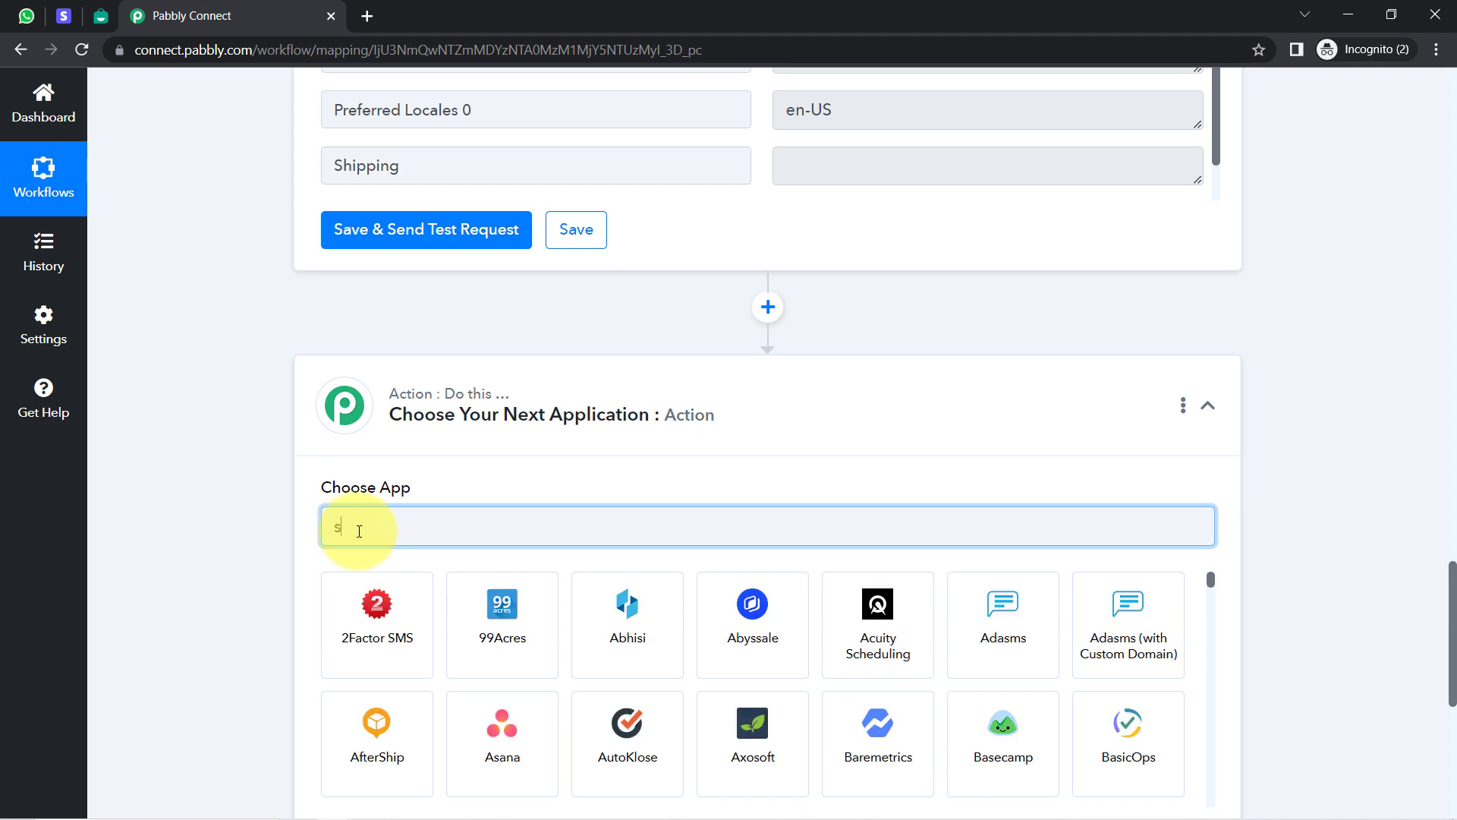
click(373, 615)
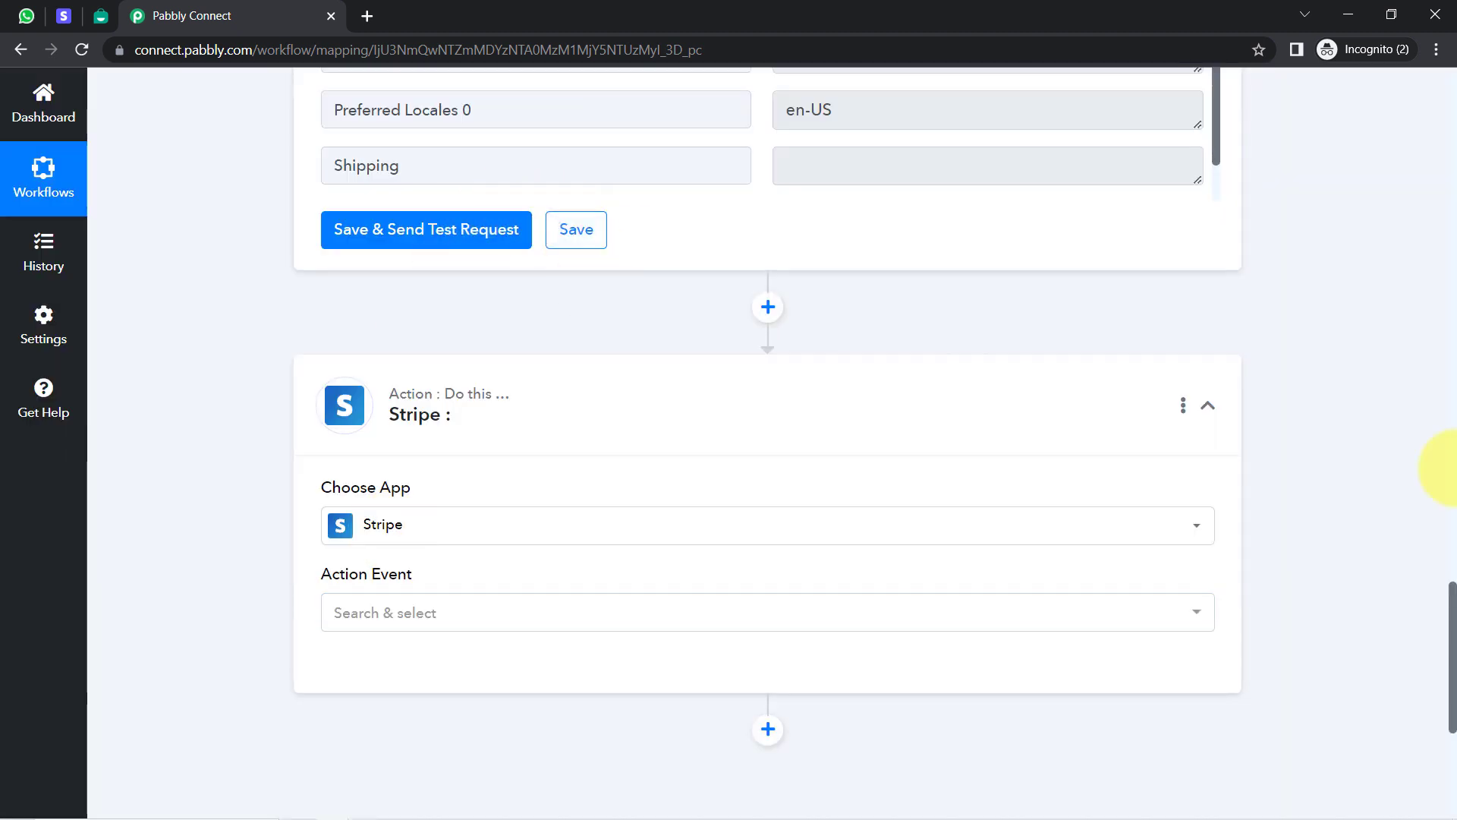
- Set the new Stripe step's action event to Retrieve a Customer by Email and save the existing Stripe #4 connection for it
drag(1450, 596, 1446, 508)
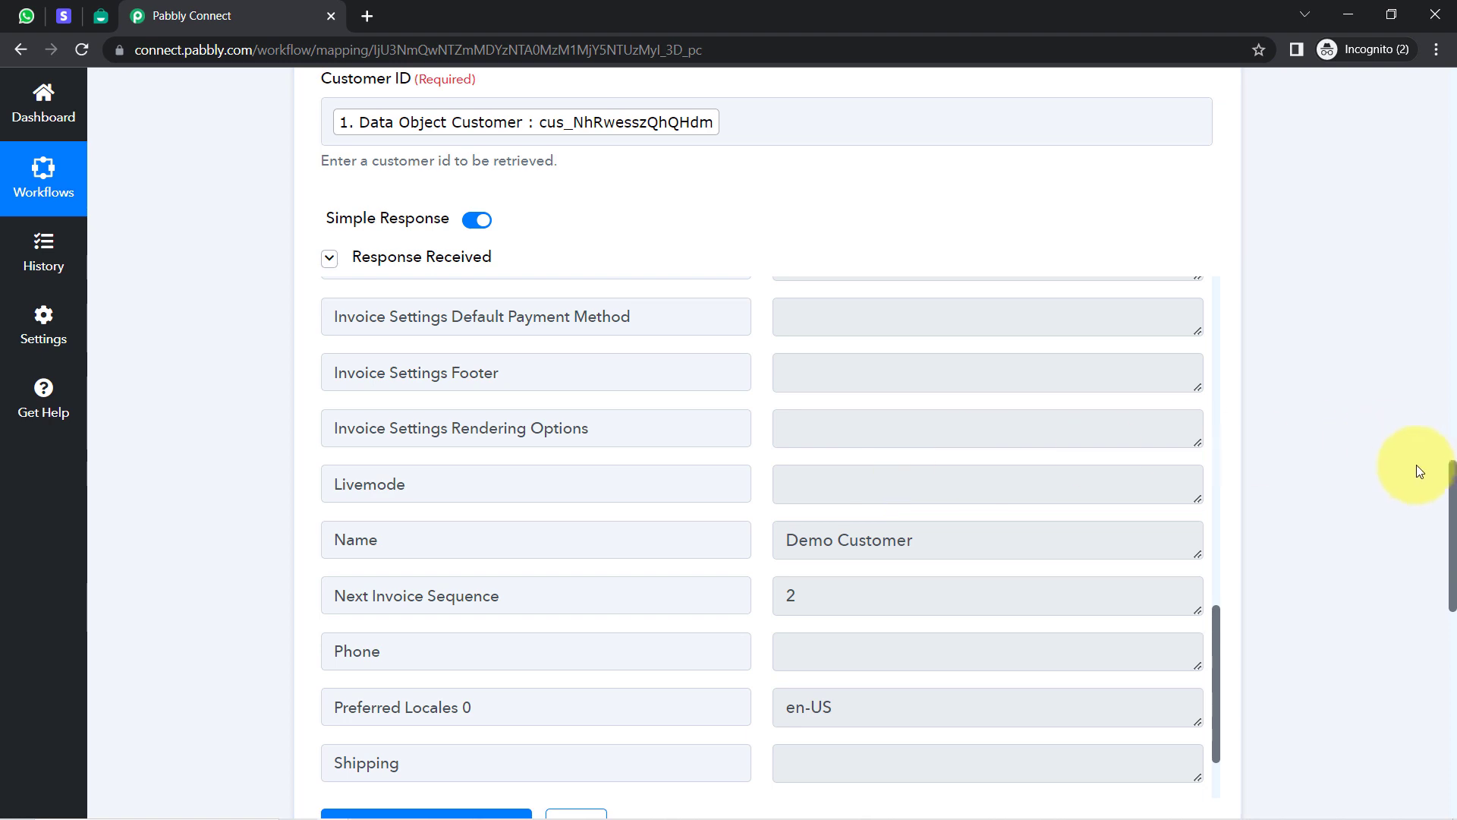
drag(1448, 478, 1429, 650)
scroll(1428, 650, down, 1)
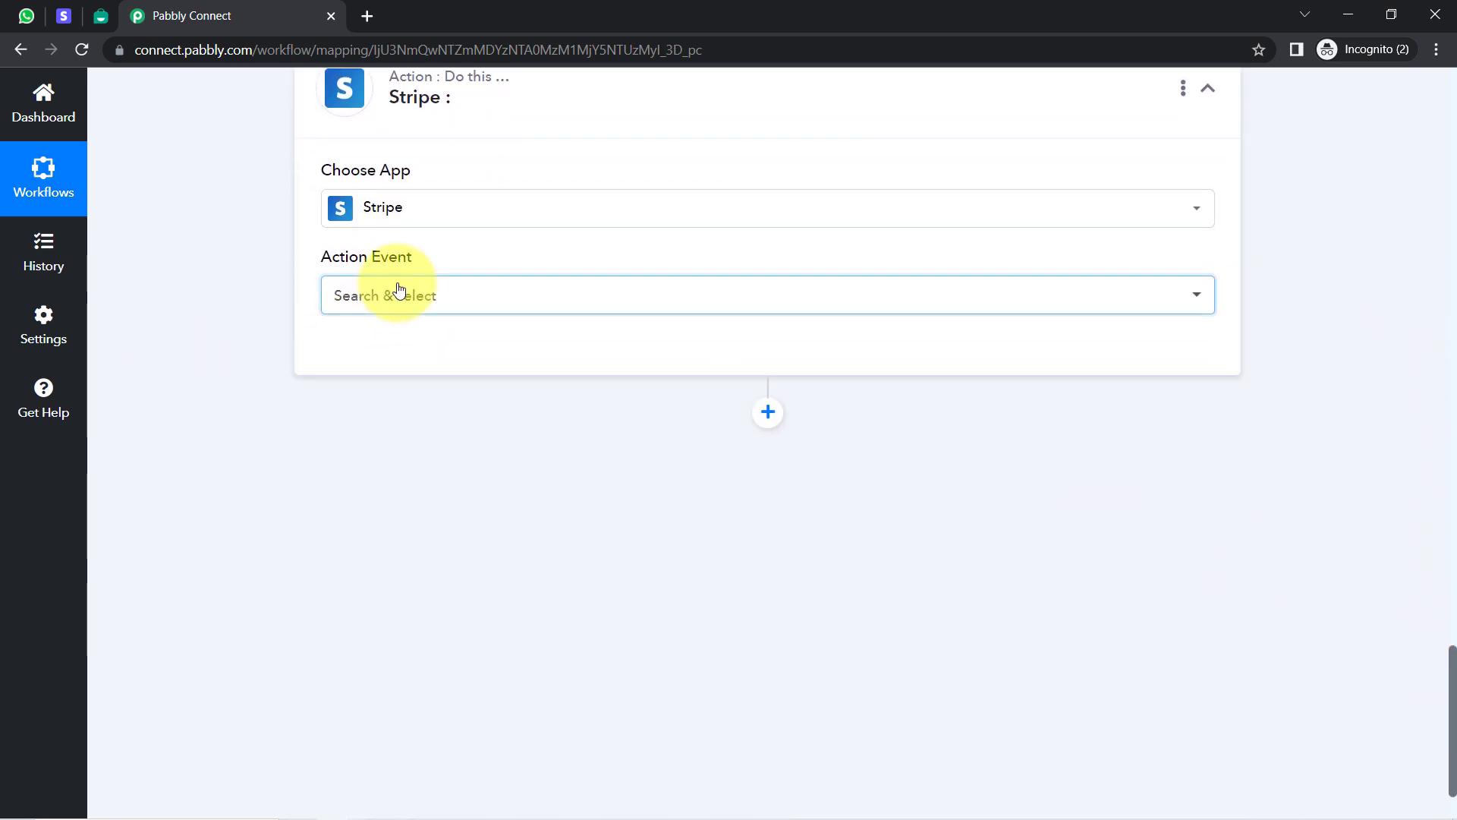
click(394, 296)
text(retr)
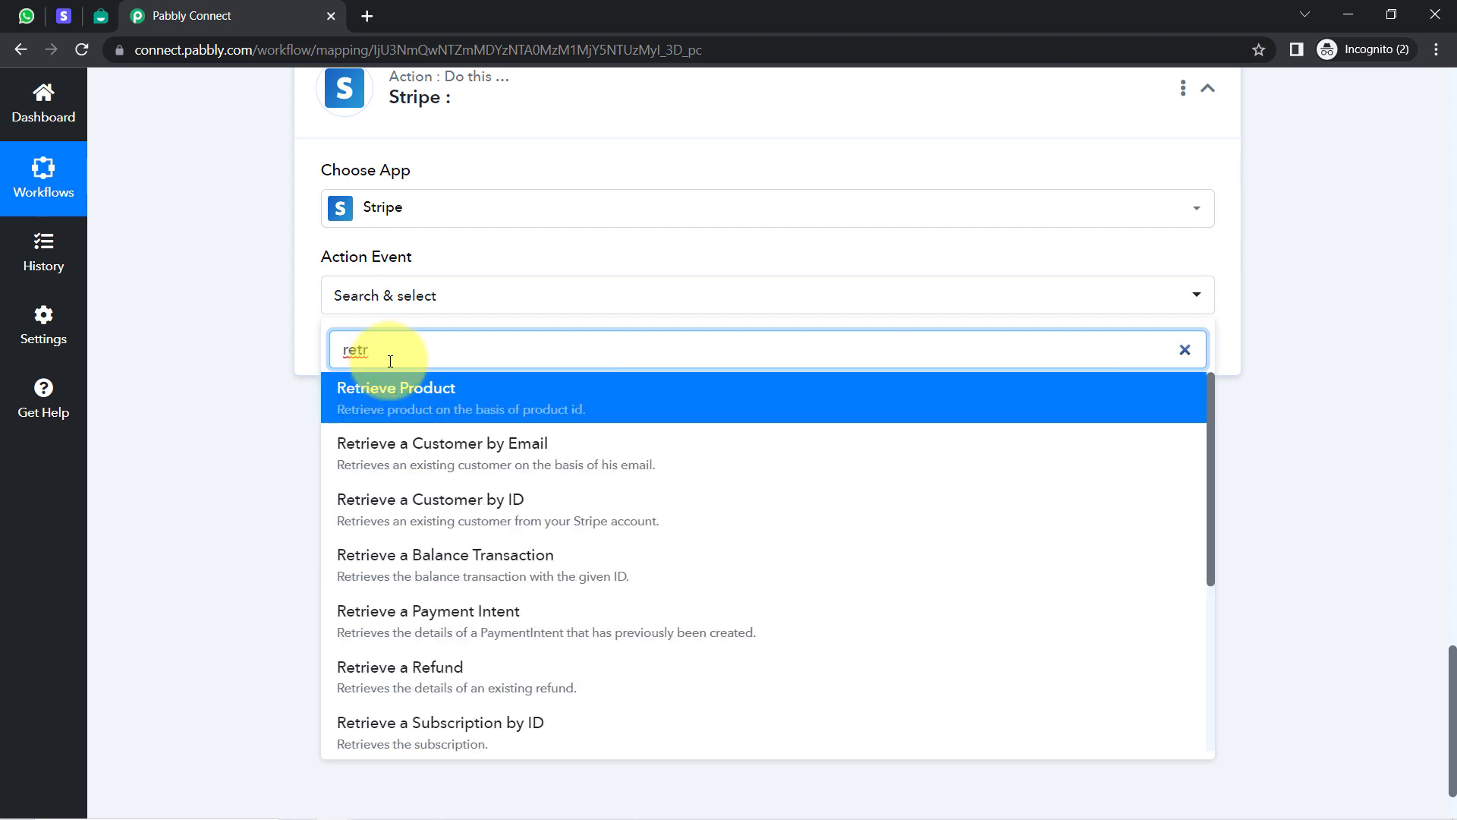
click(455, 455)
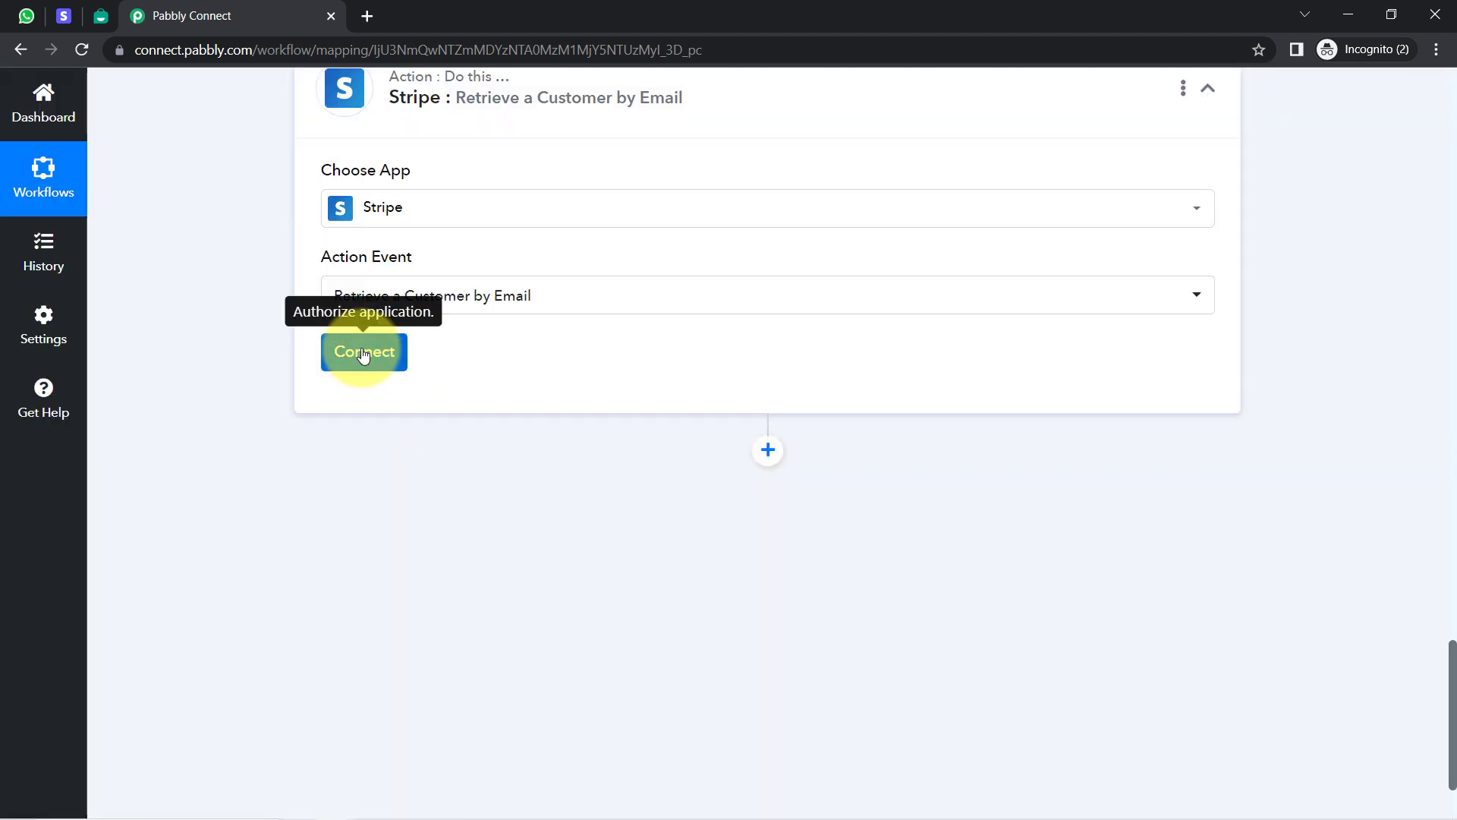
click(364, 352)
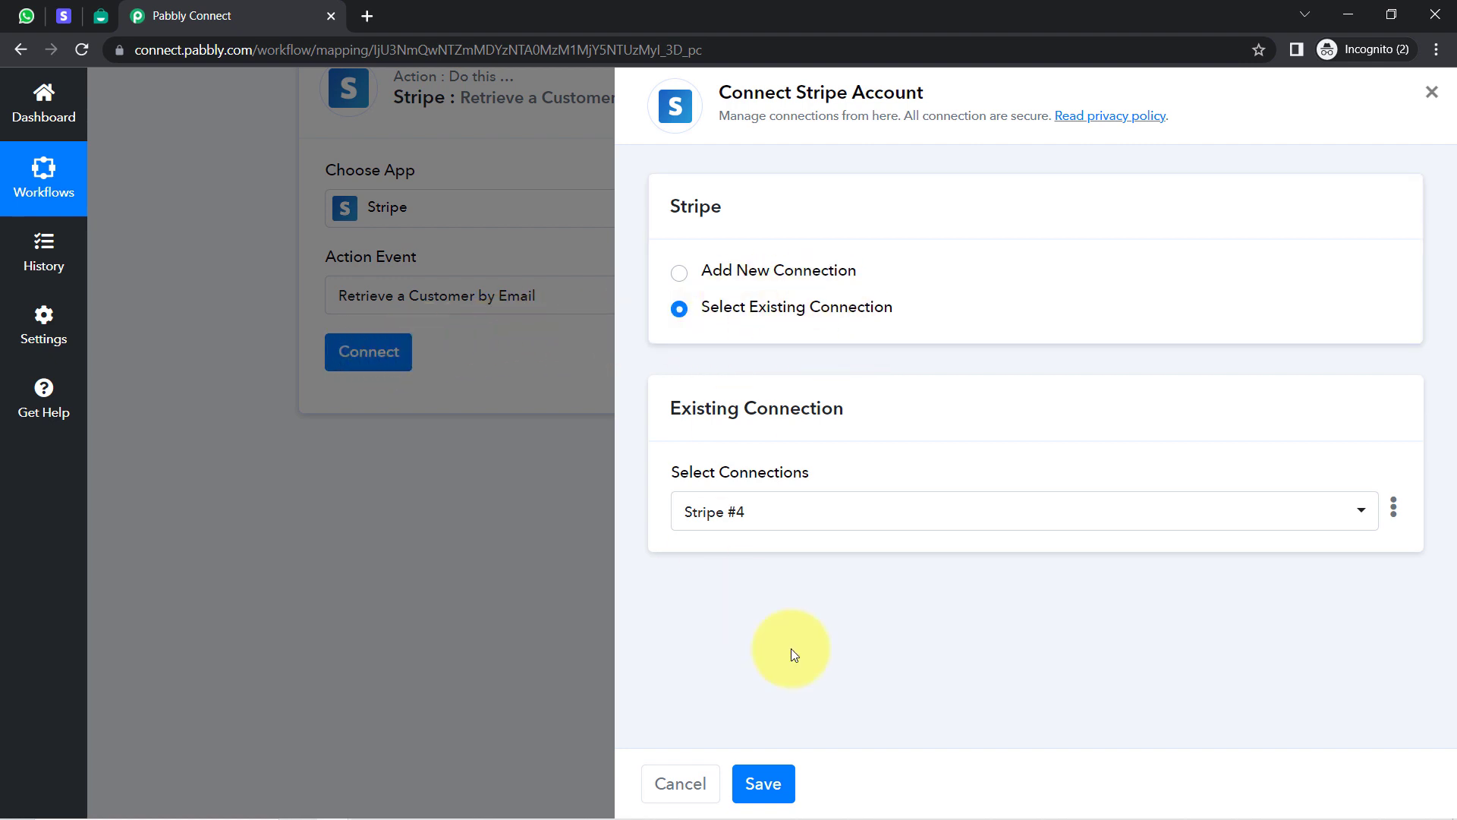
click(765, 790)
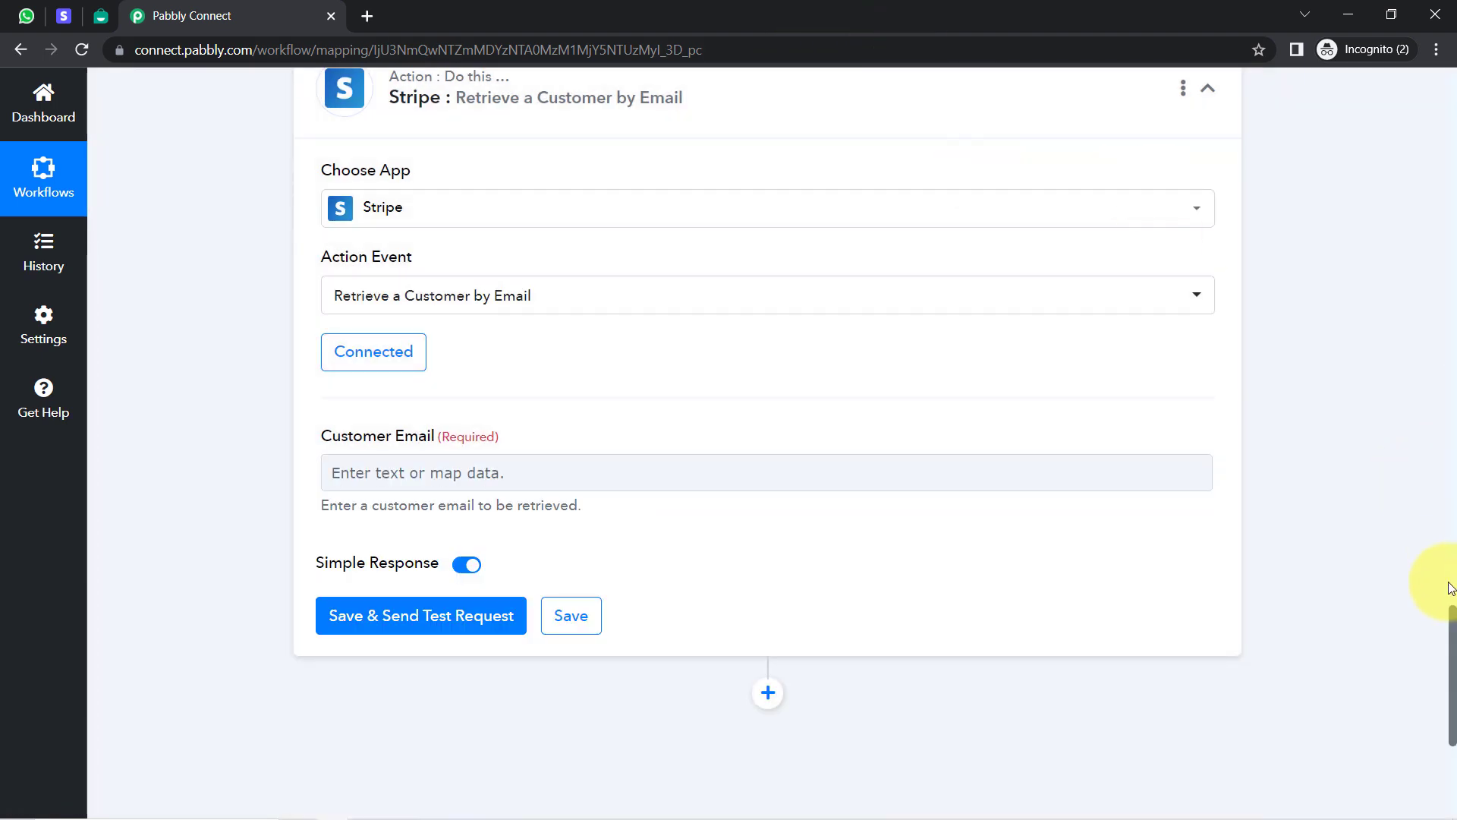
- Map Customer Email to the Email field from the Retrieve a Customer by ID step, and save the action with a test request
scroll(1442, 641, down, 2)
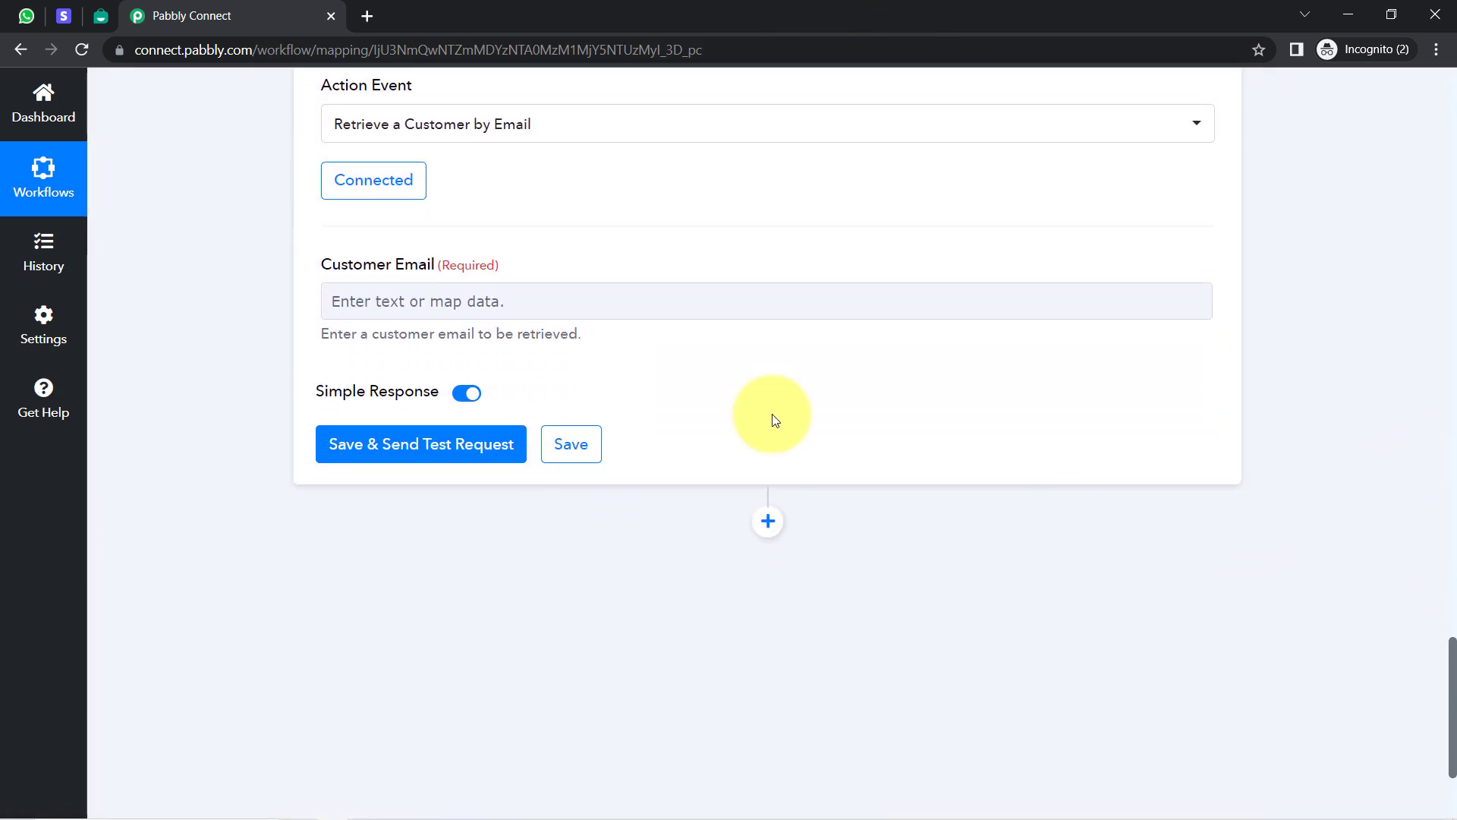
click(375, 307)
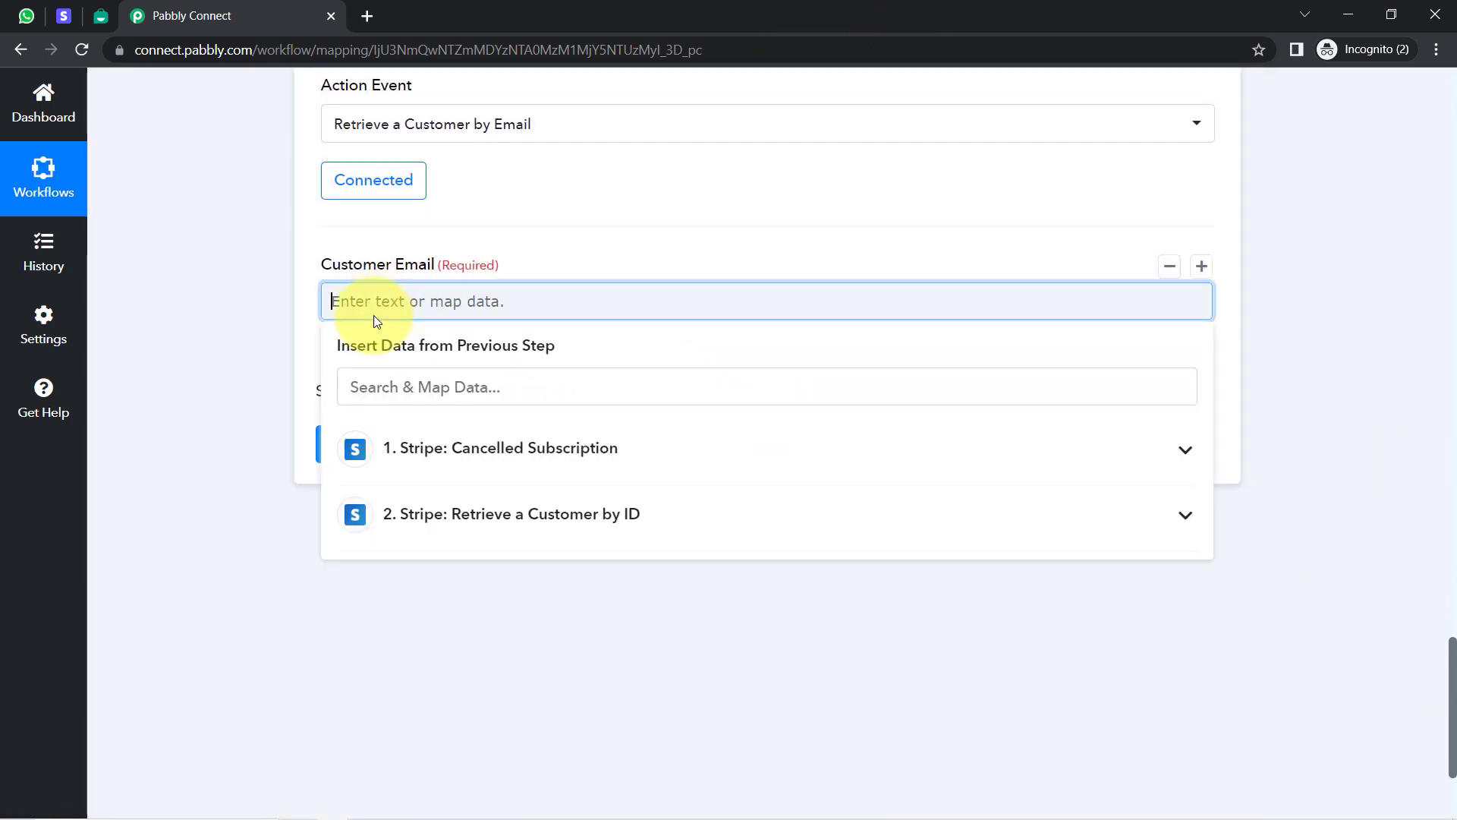
click(363, 386)
text(@)
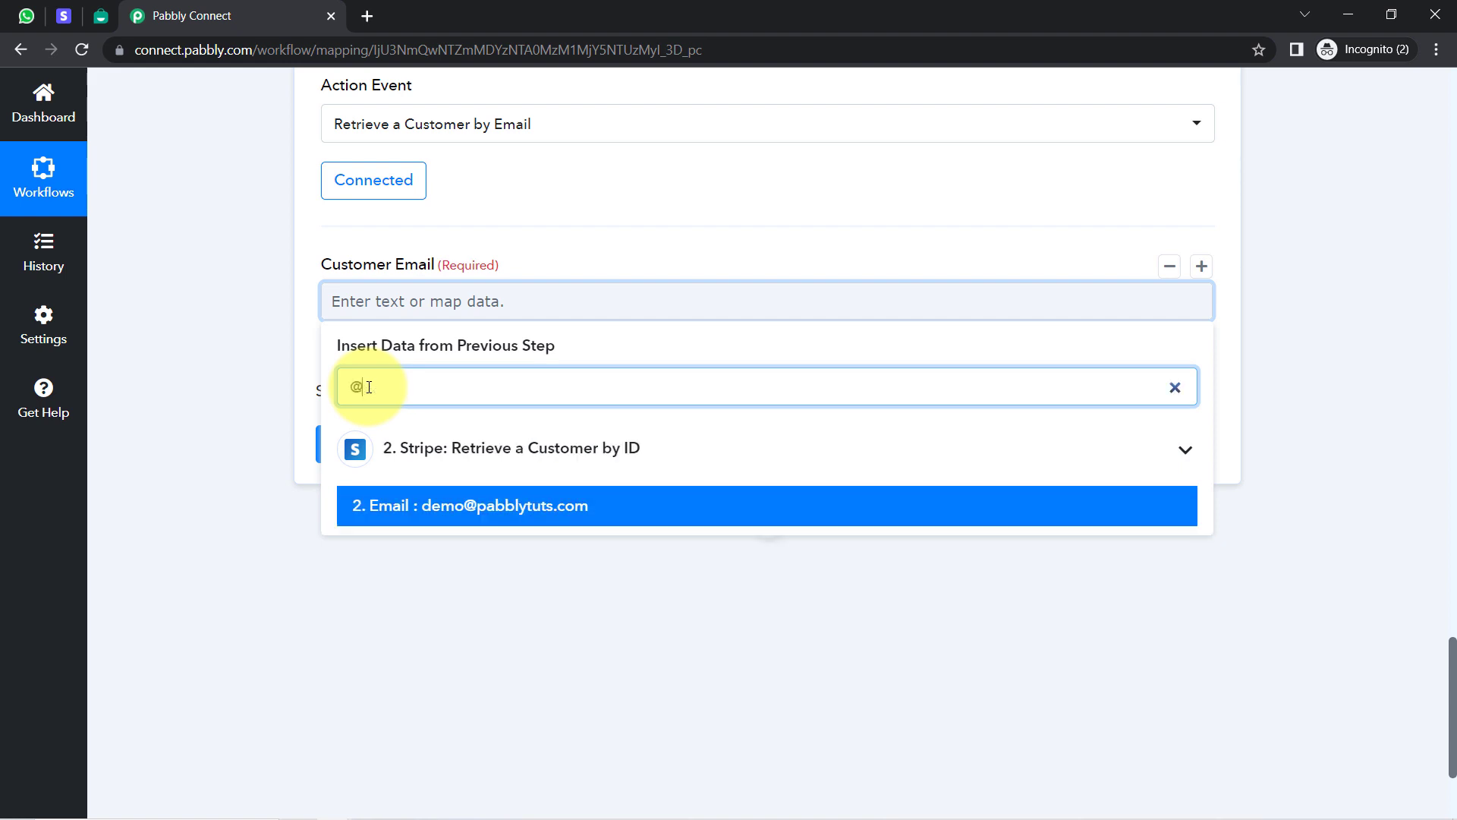
click(498, 515)
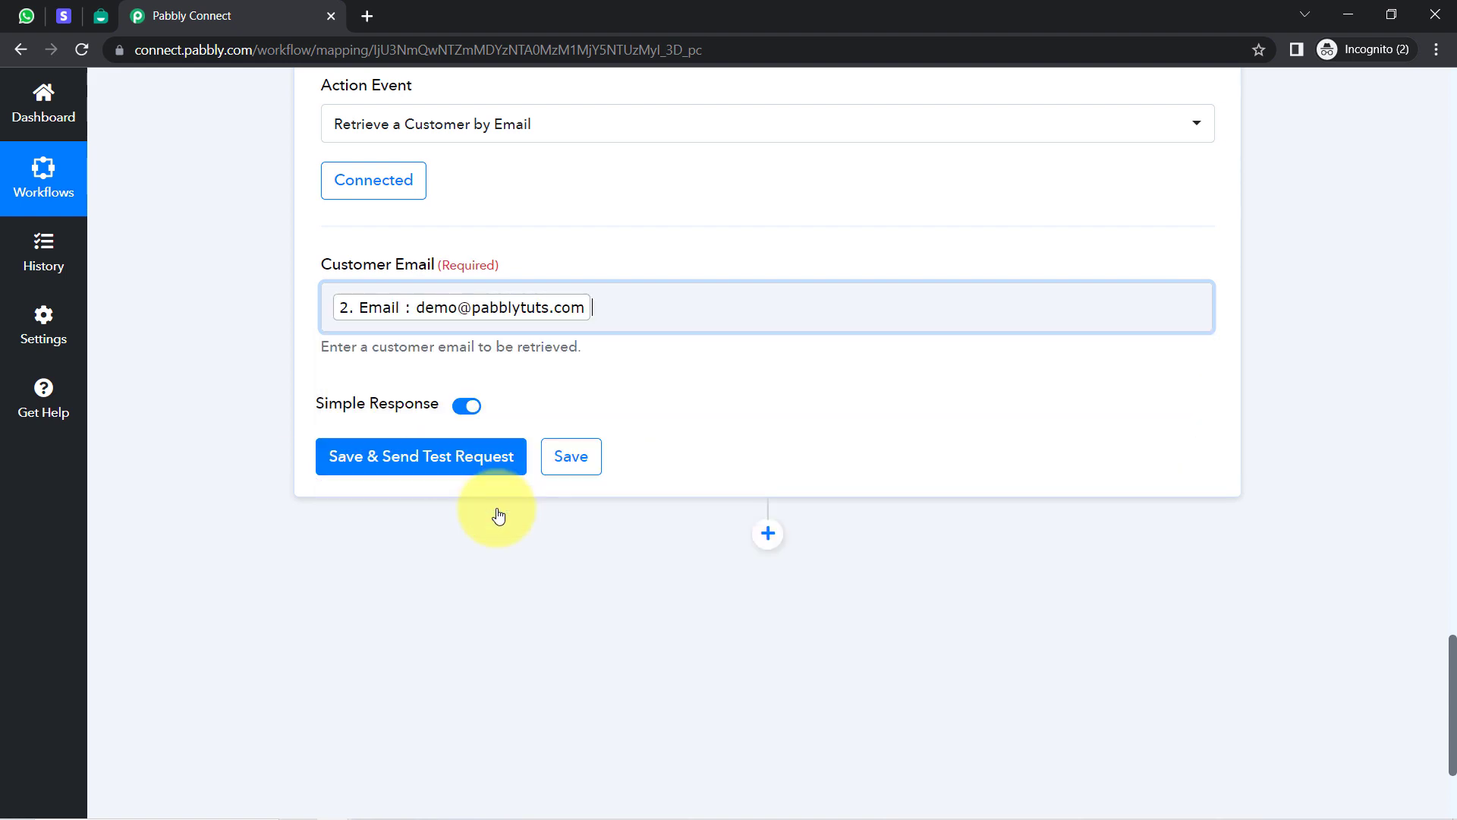
click(448, 463)
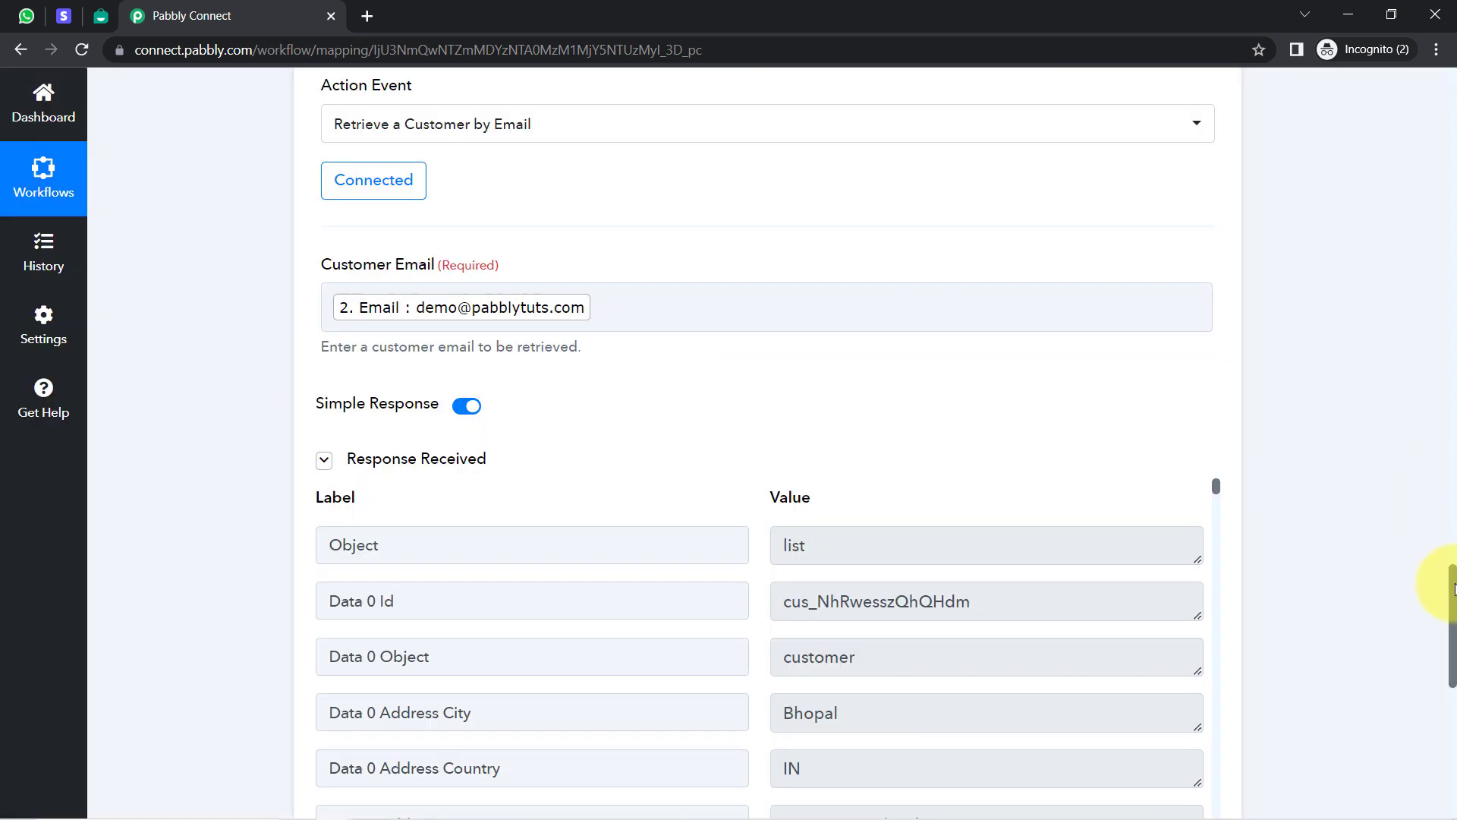
- Examine the Retrieve a Customer by Email response for the customer's phone number in the Data 8 Phone field
drag(1451, 591, 1451, 631)
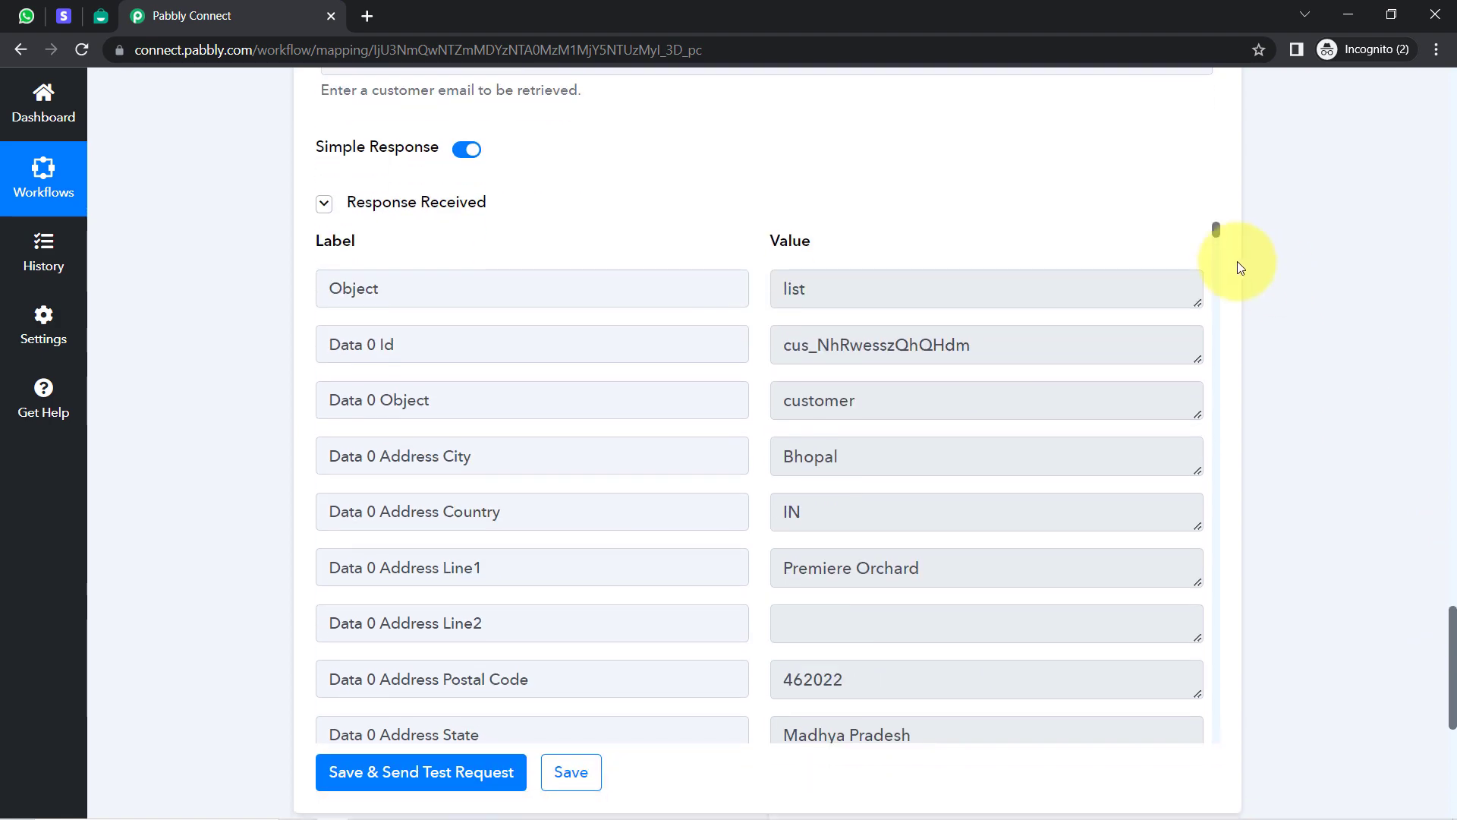
drag(1216, 227, 1177, 686)
click(848, 268)
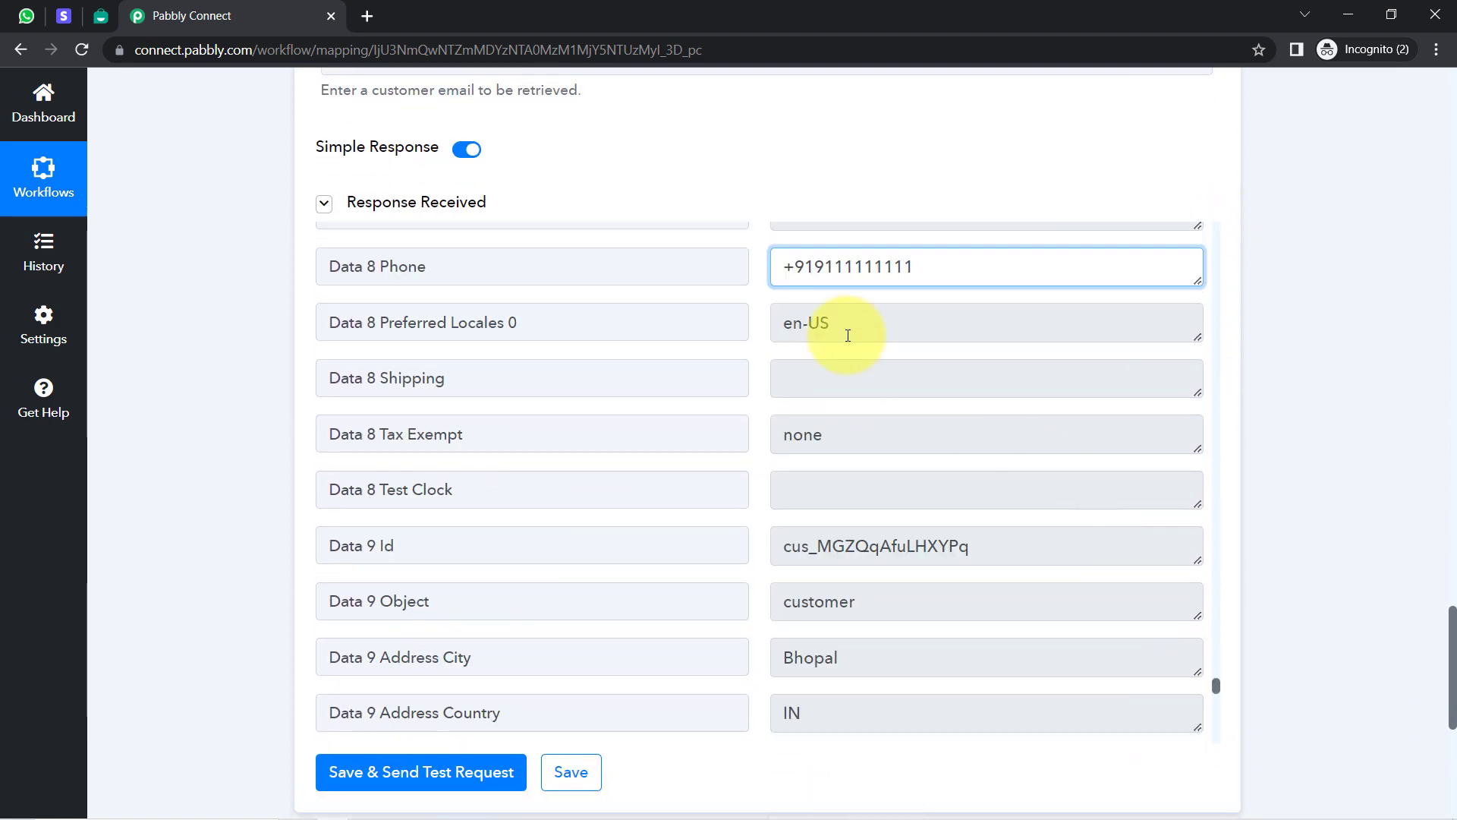
drag(786, 265, 938, 270)
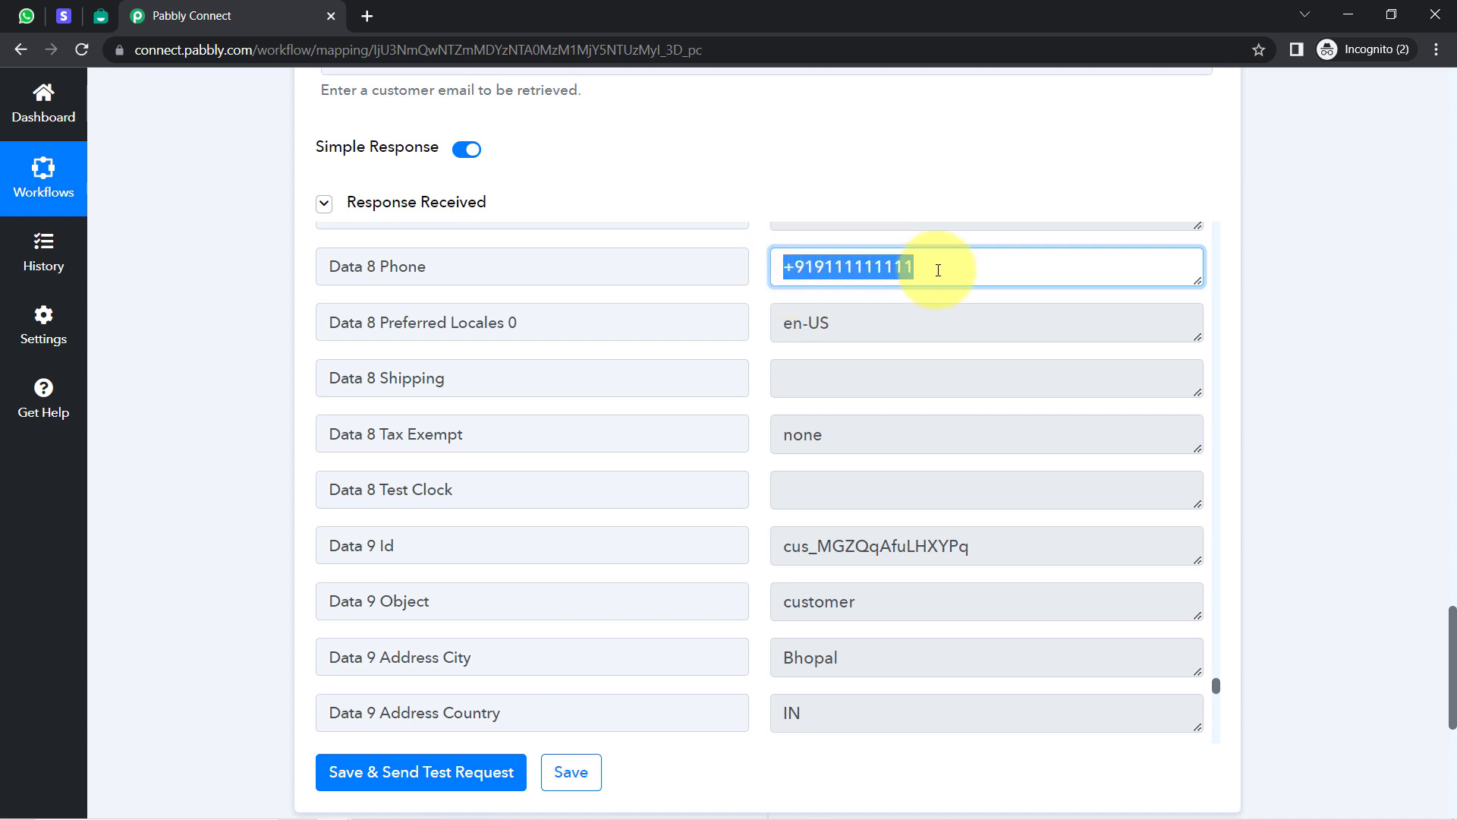
triple_click(876, 270)
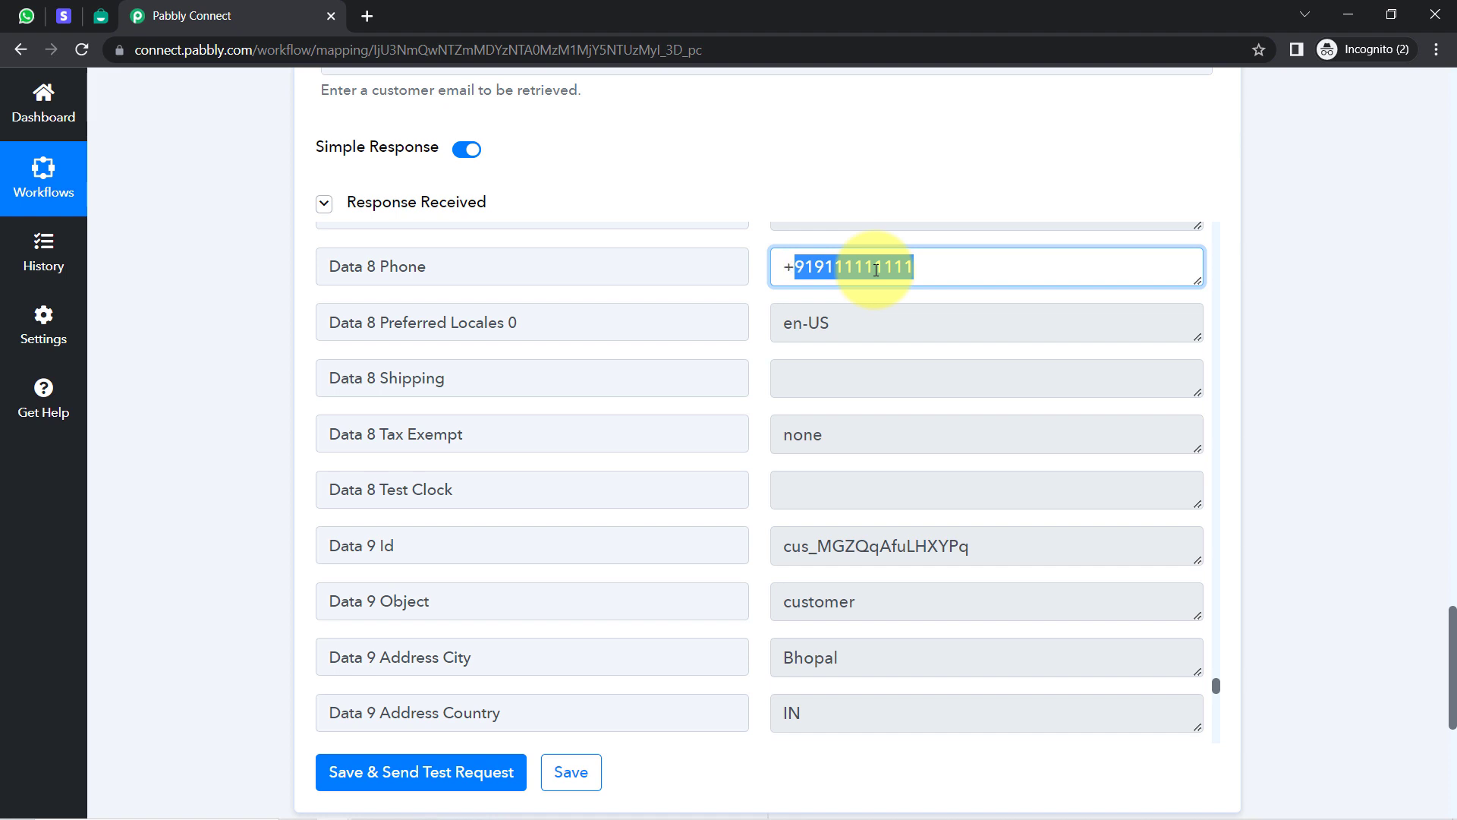
click(869, 267)
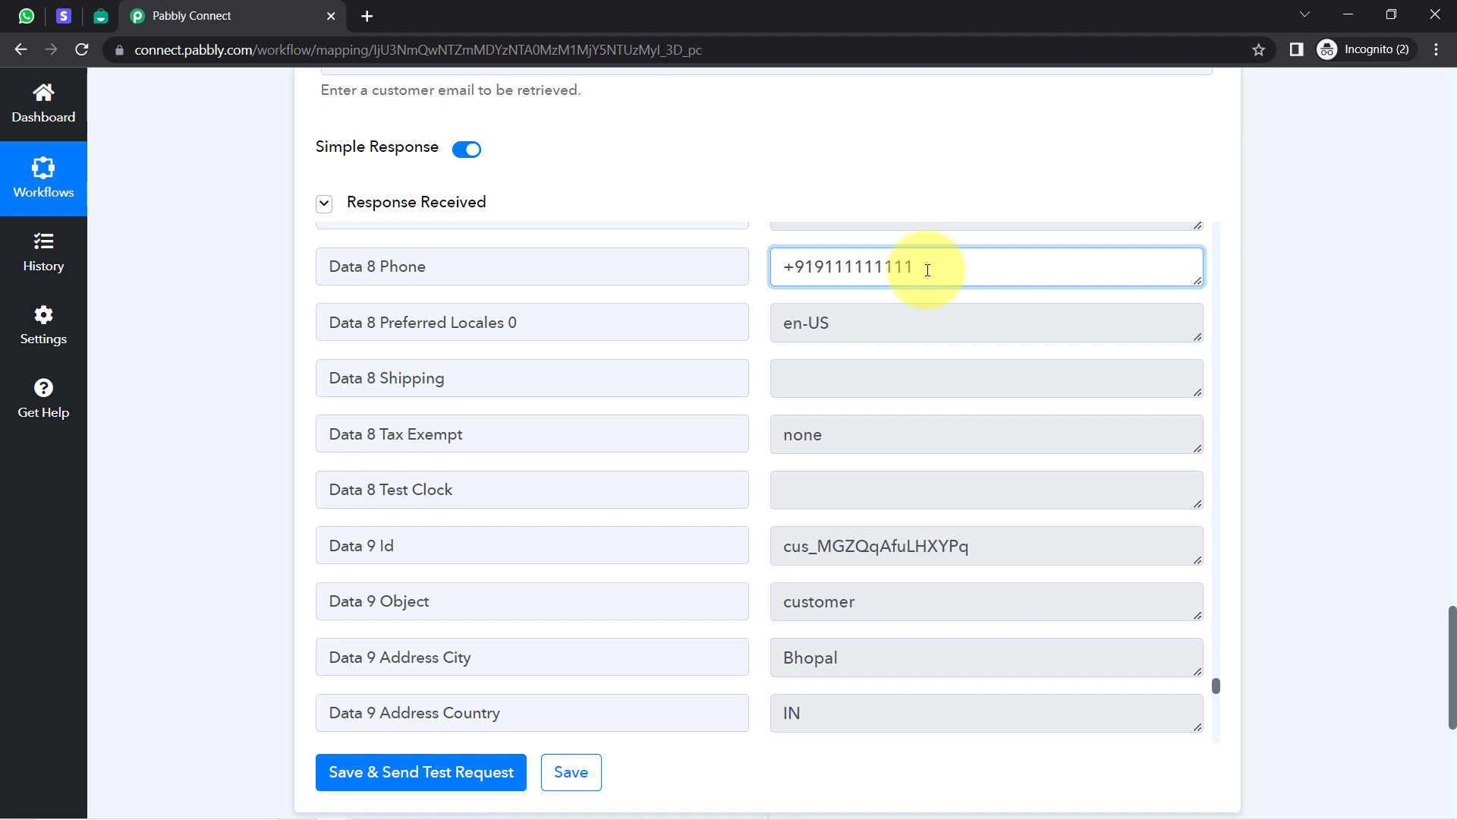
drag(927, 270, 779, 263)
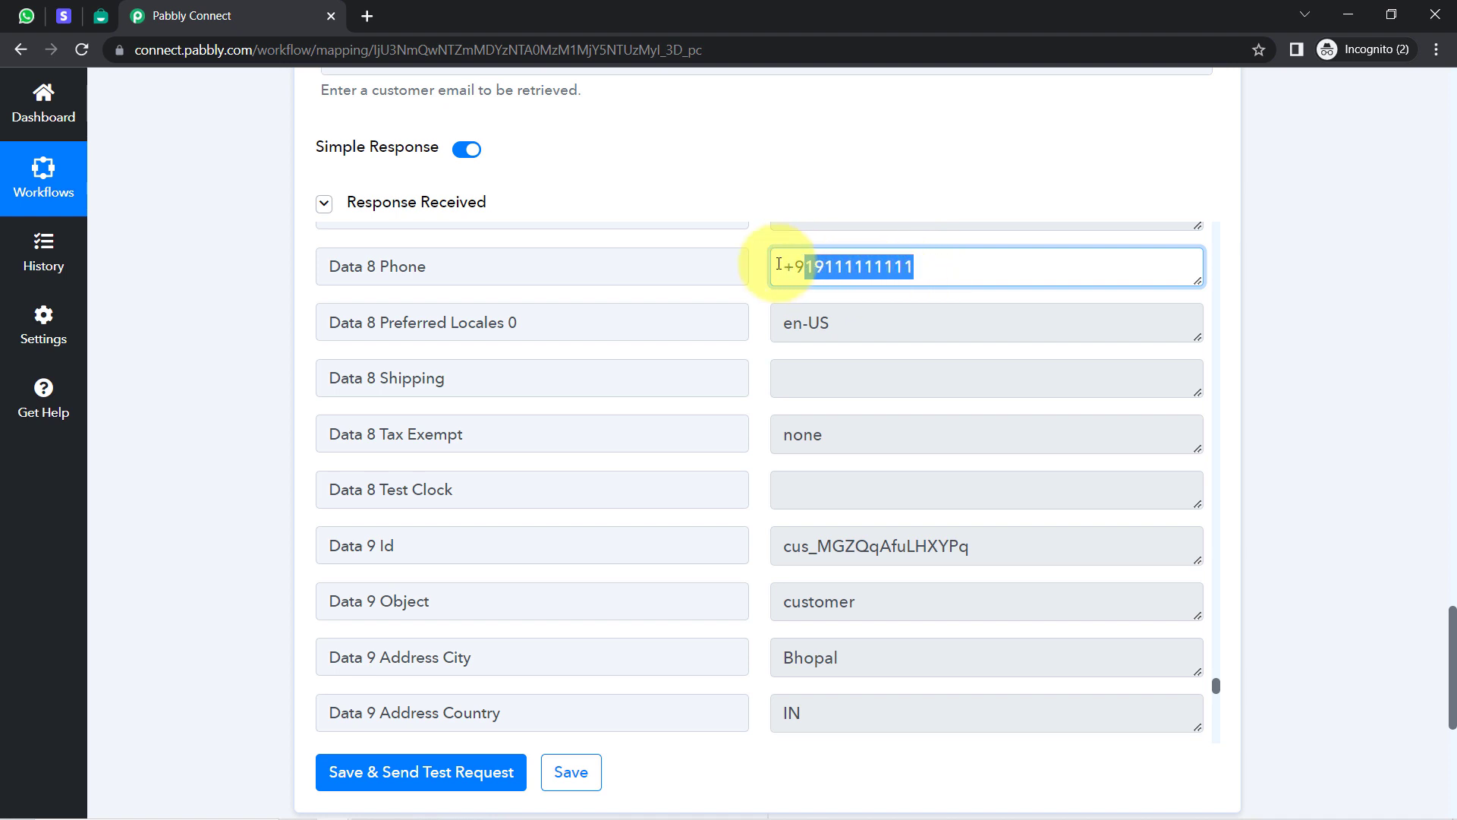
click(844, 258)
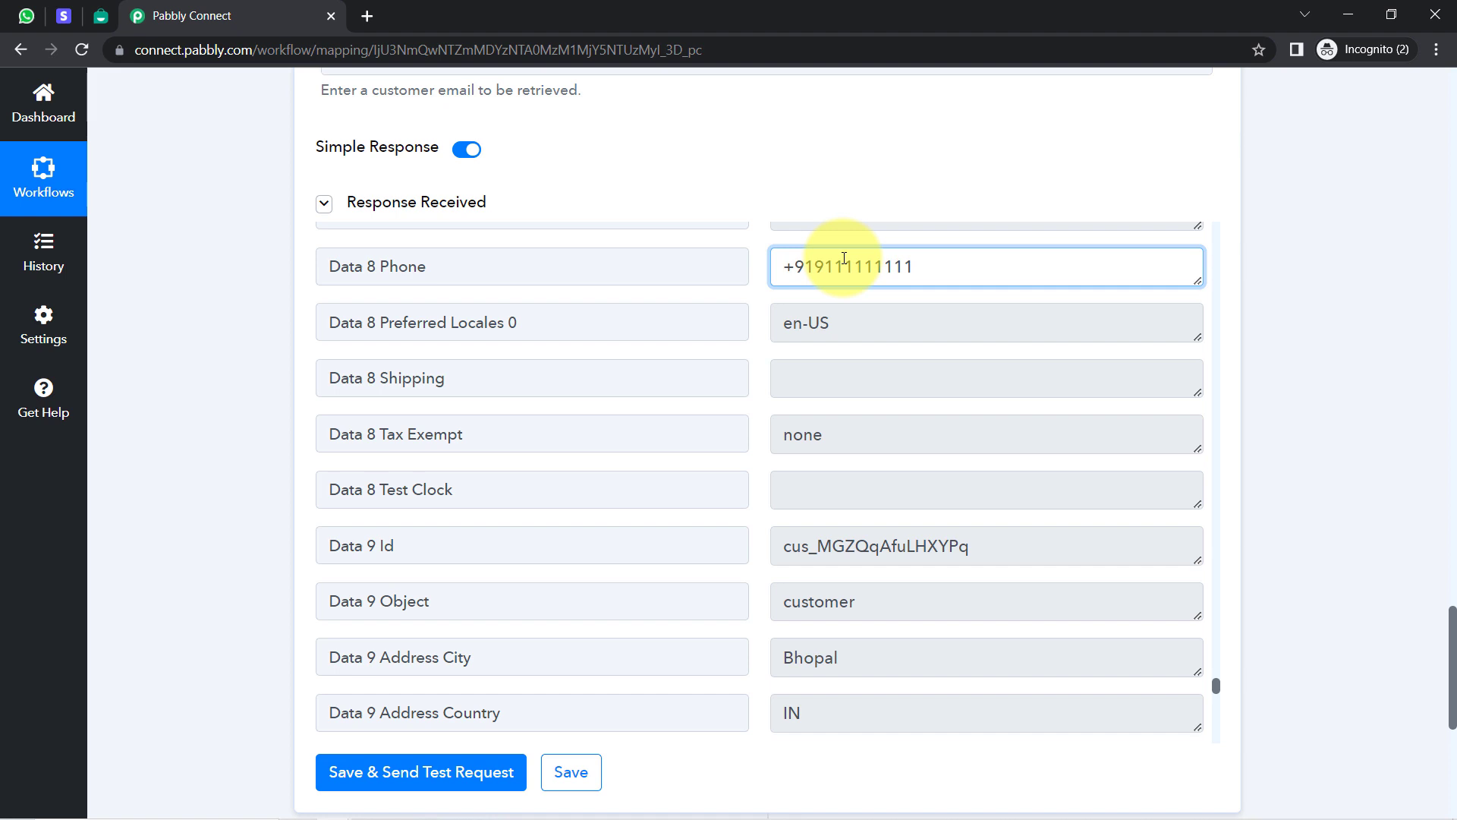
triple_click(898, 277)
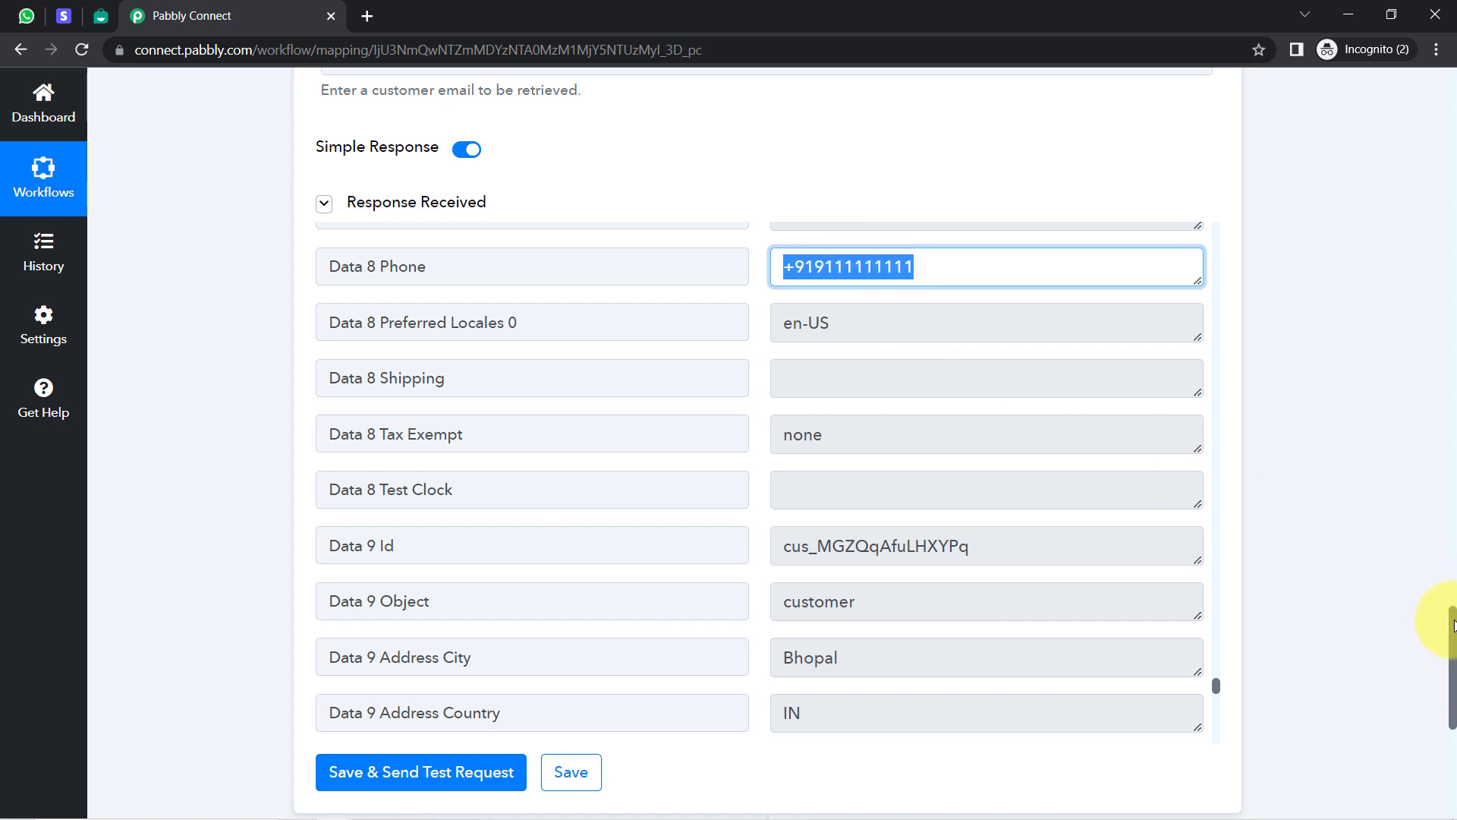
- Add an action step at the end of the workflow with Interakt as its app and Send WhatsApp Template Message as its action event
drag(1453, 628, 1452, 714)
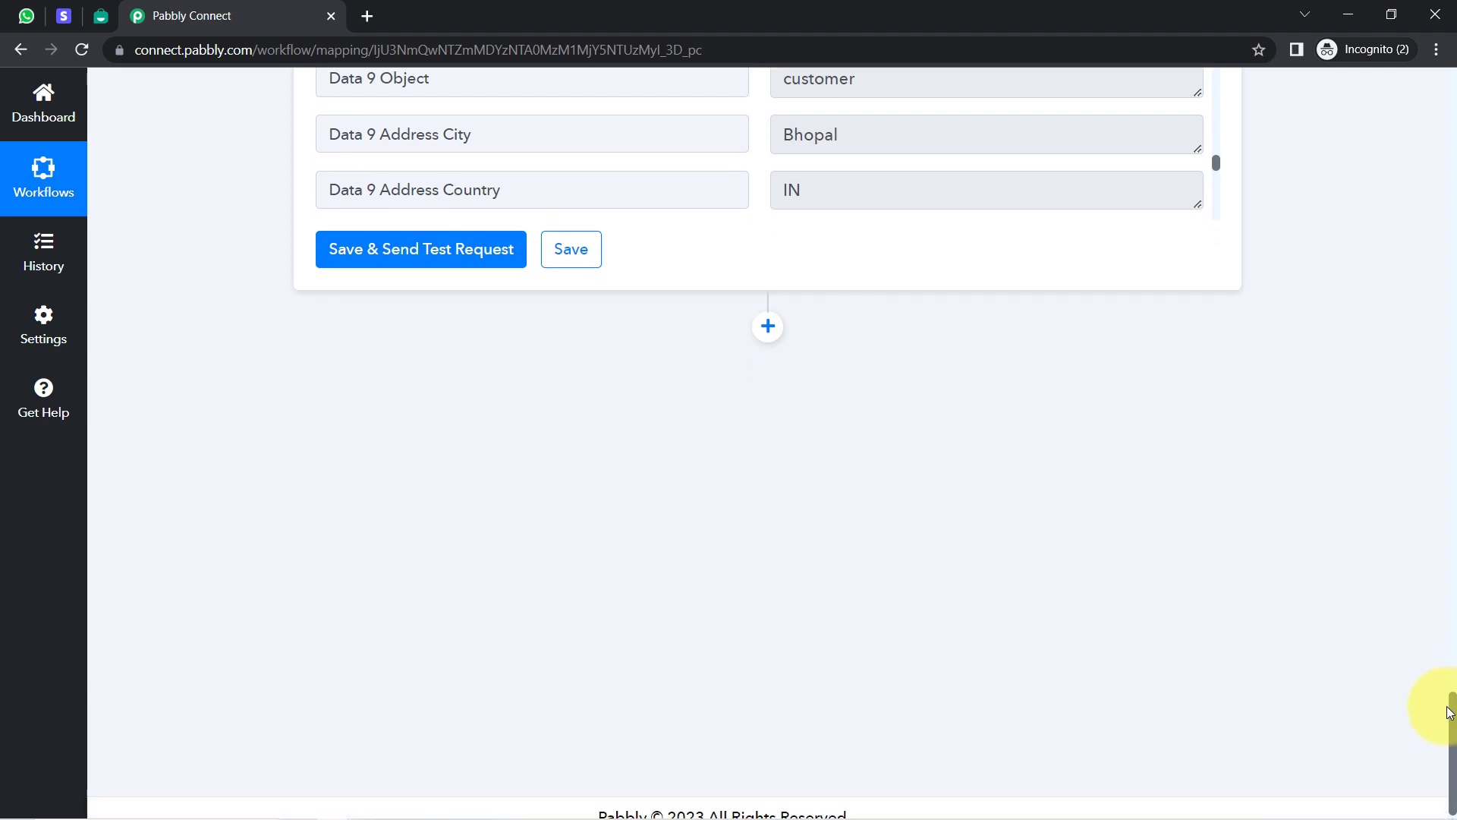
click(768, 327)
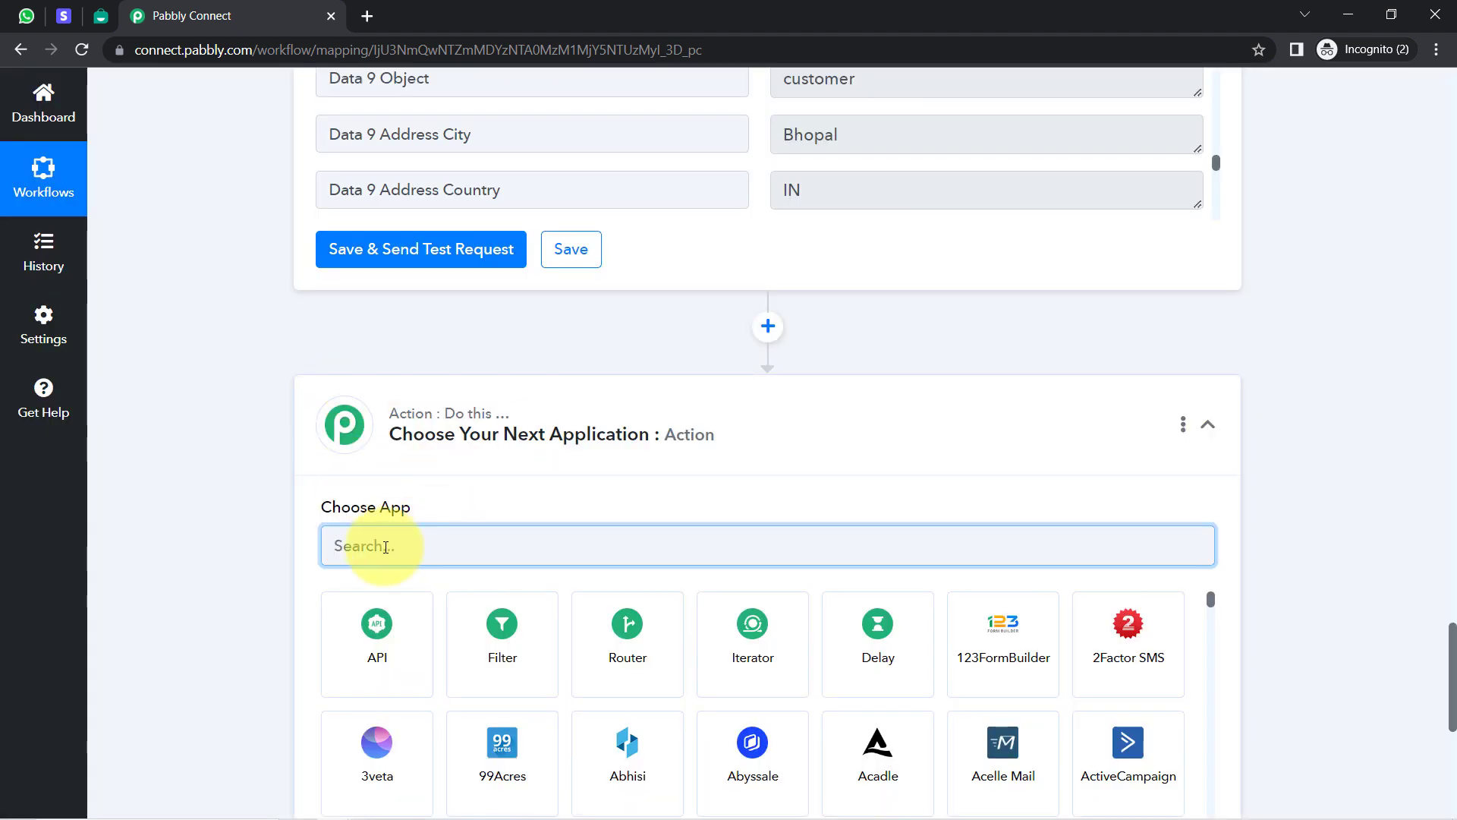
text(inter)
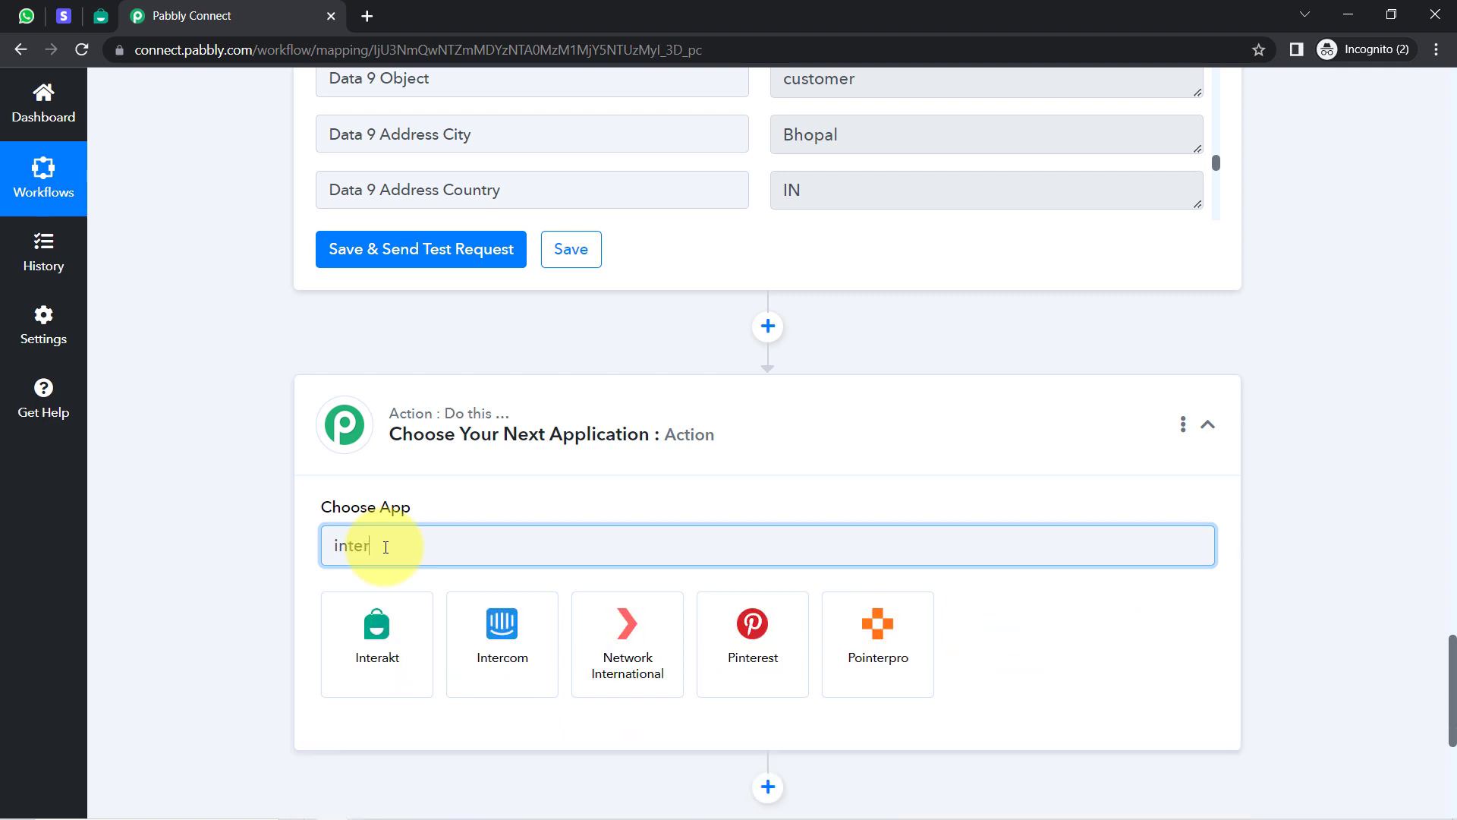
click(375, 616)
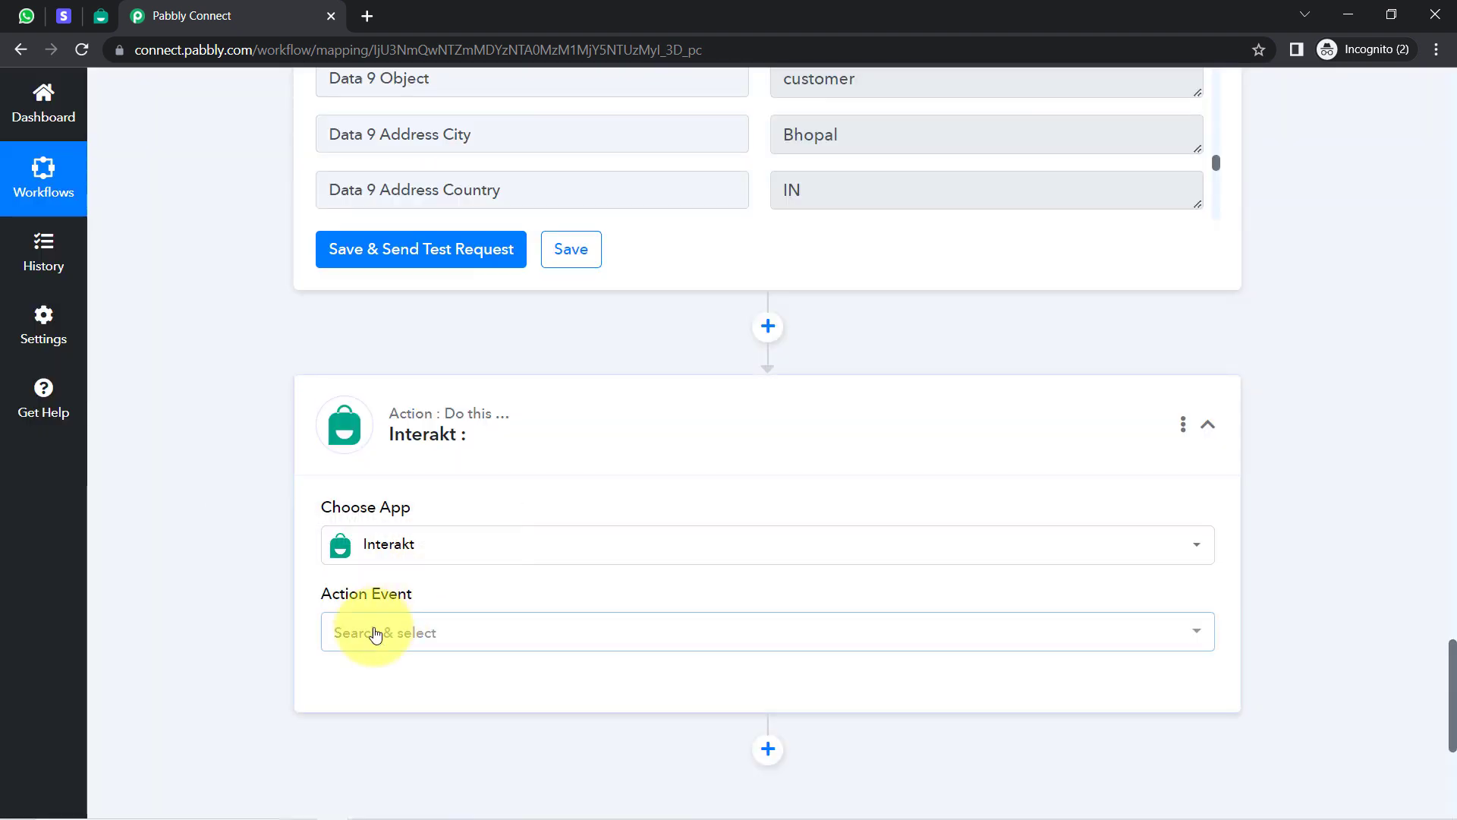
click(374, 632)
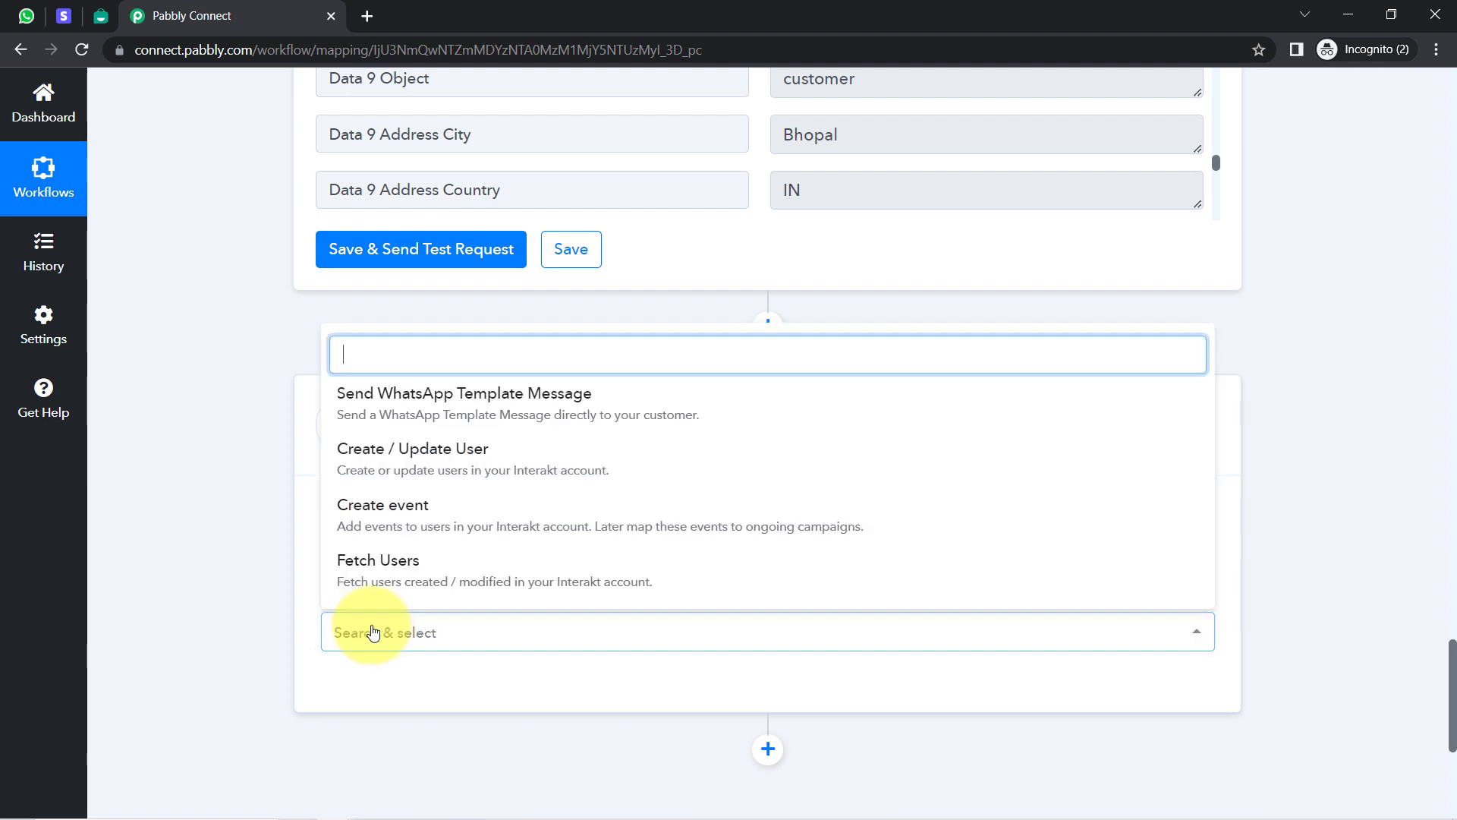
click(510, 410)
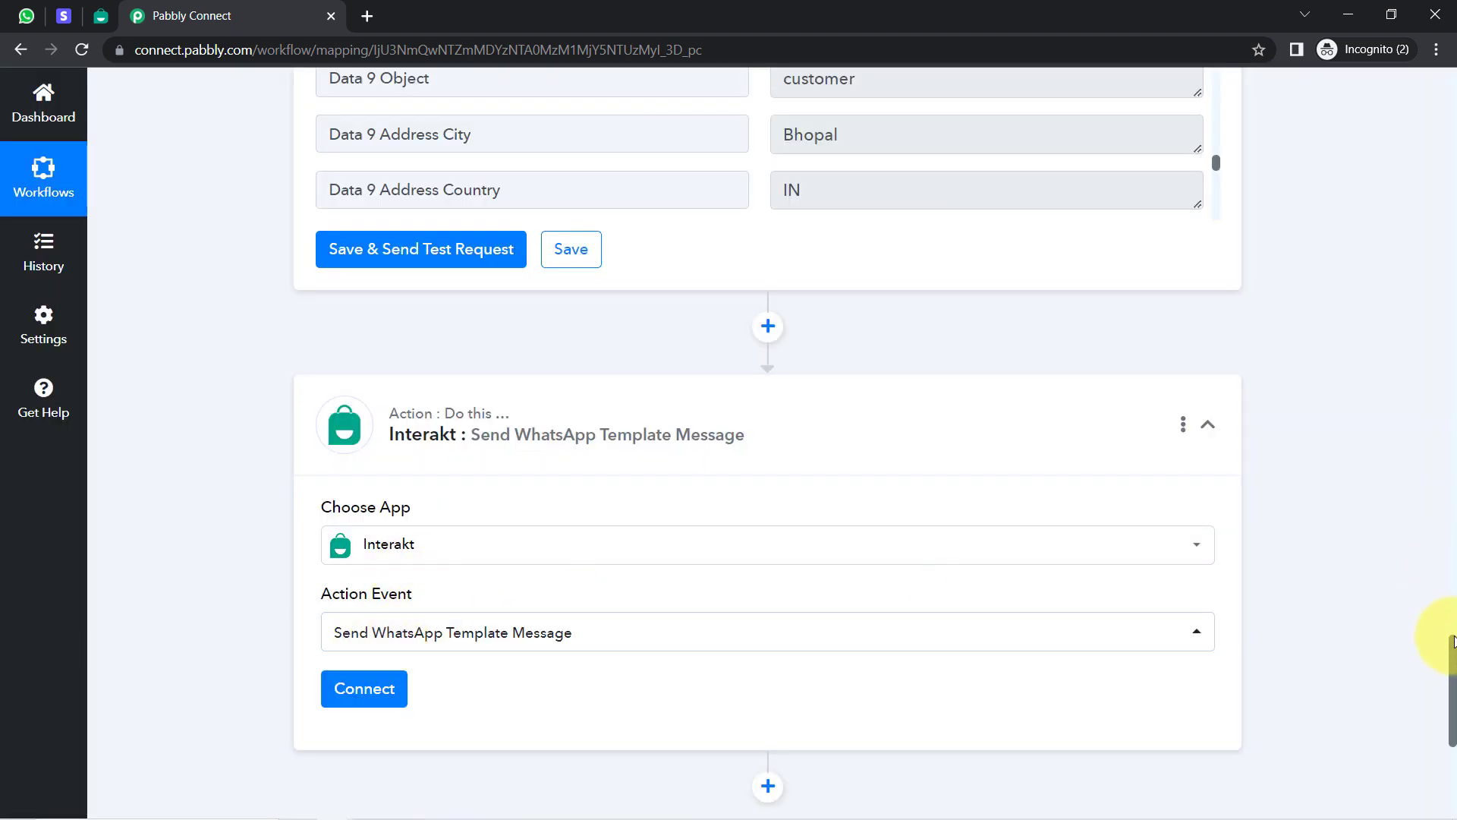
- Start a new Interakt connection for this step and copy the Secret Key from Interakt's linked developer settings page
drag(1454, 649, 1432, 674)
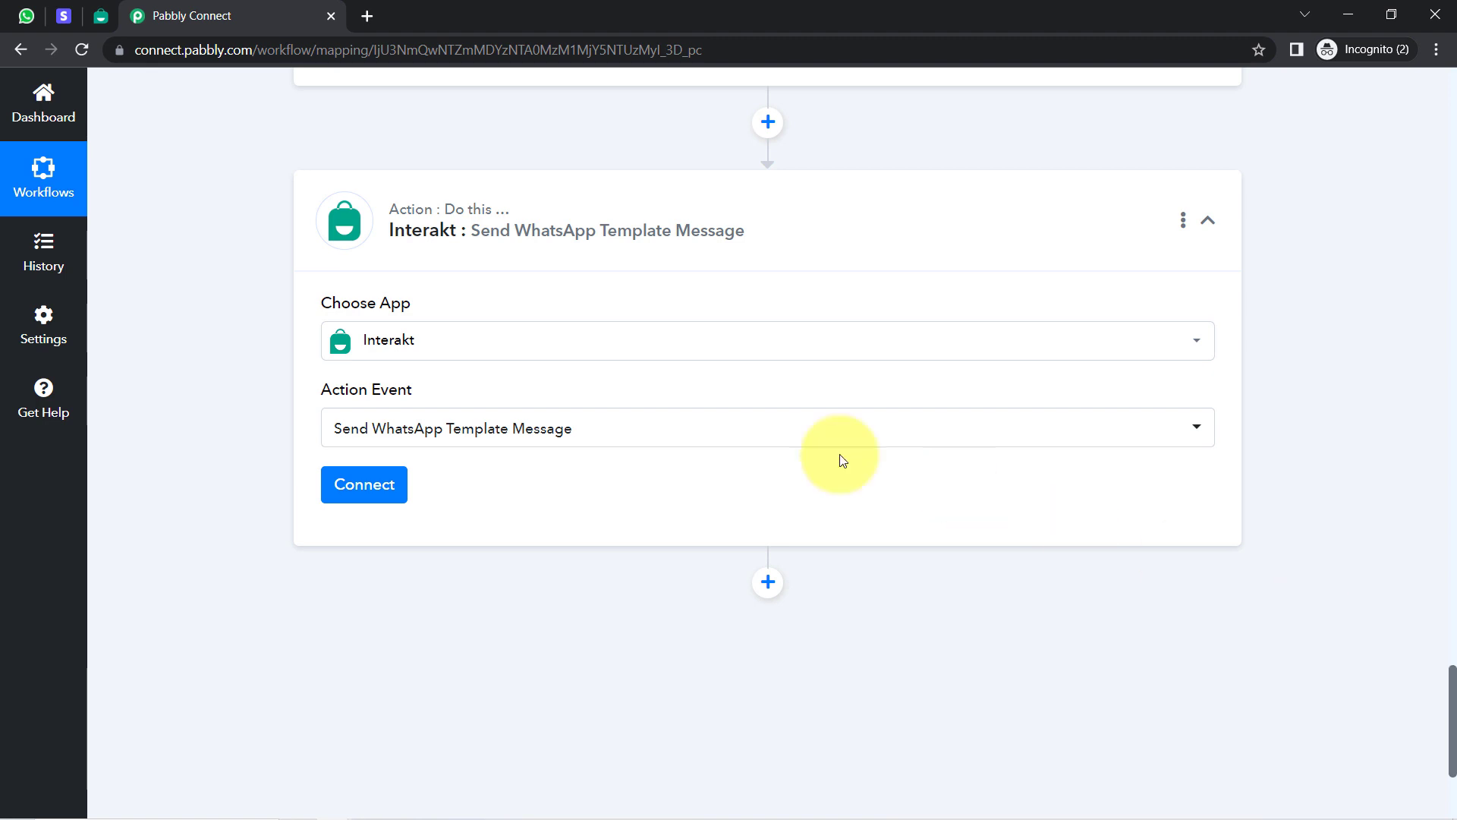
click(369, 498)
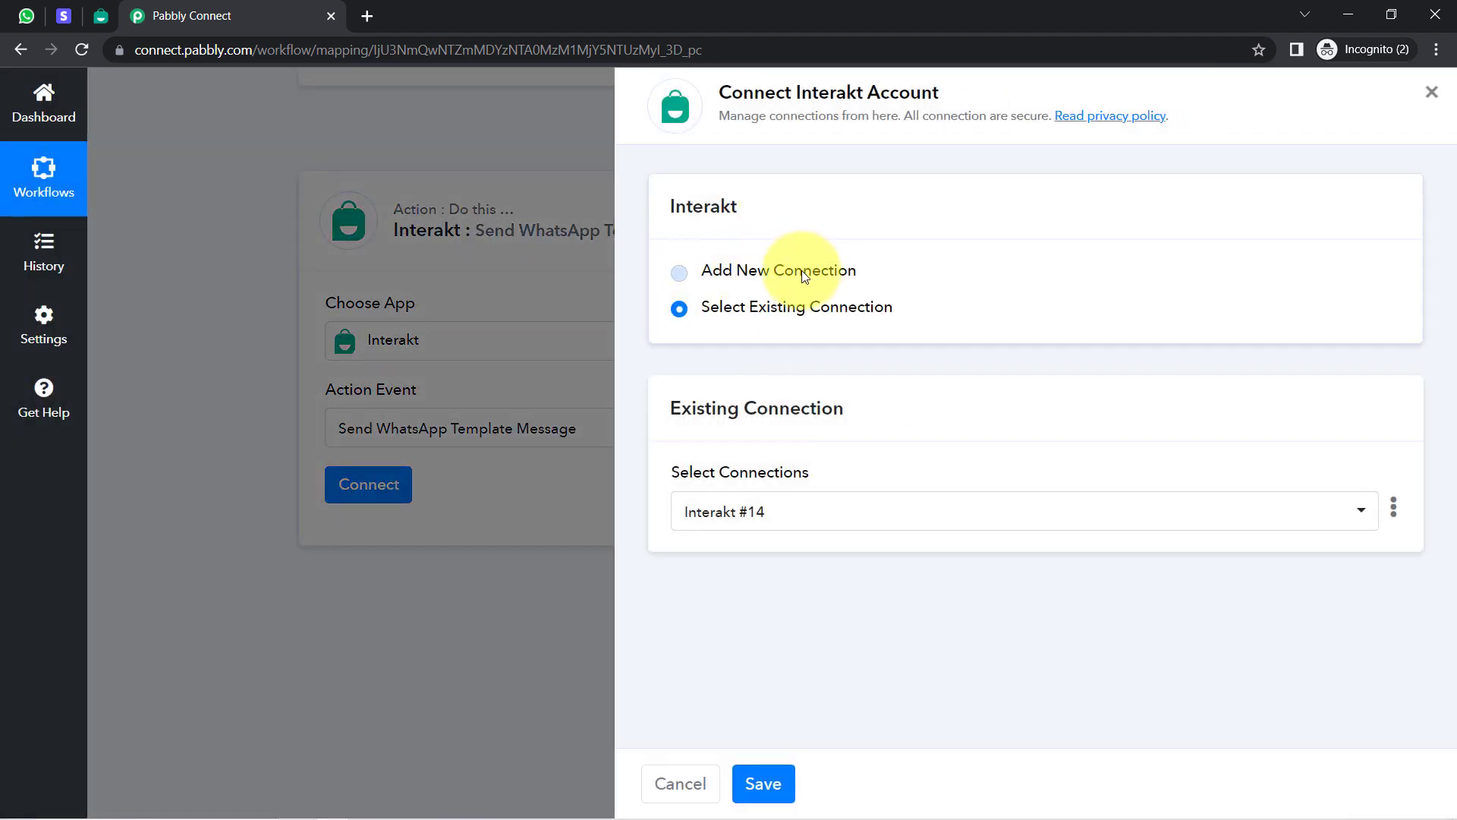
click(804, 273)
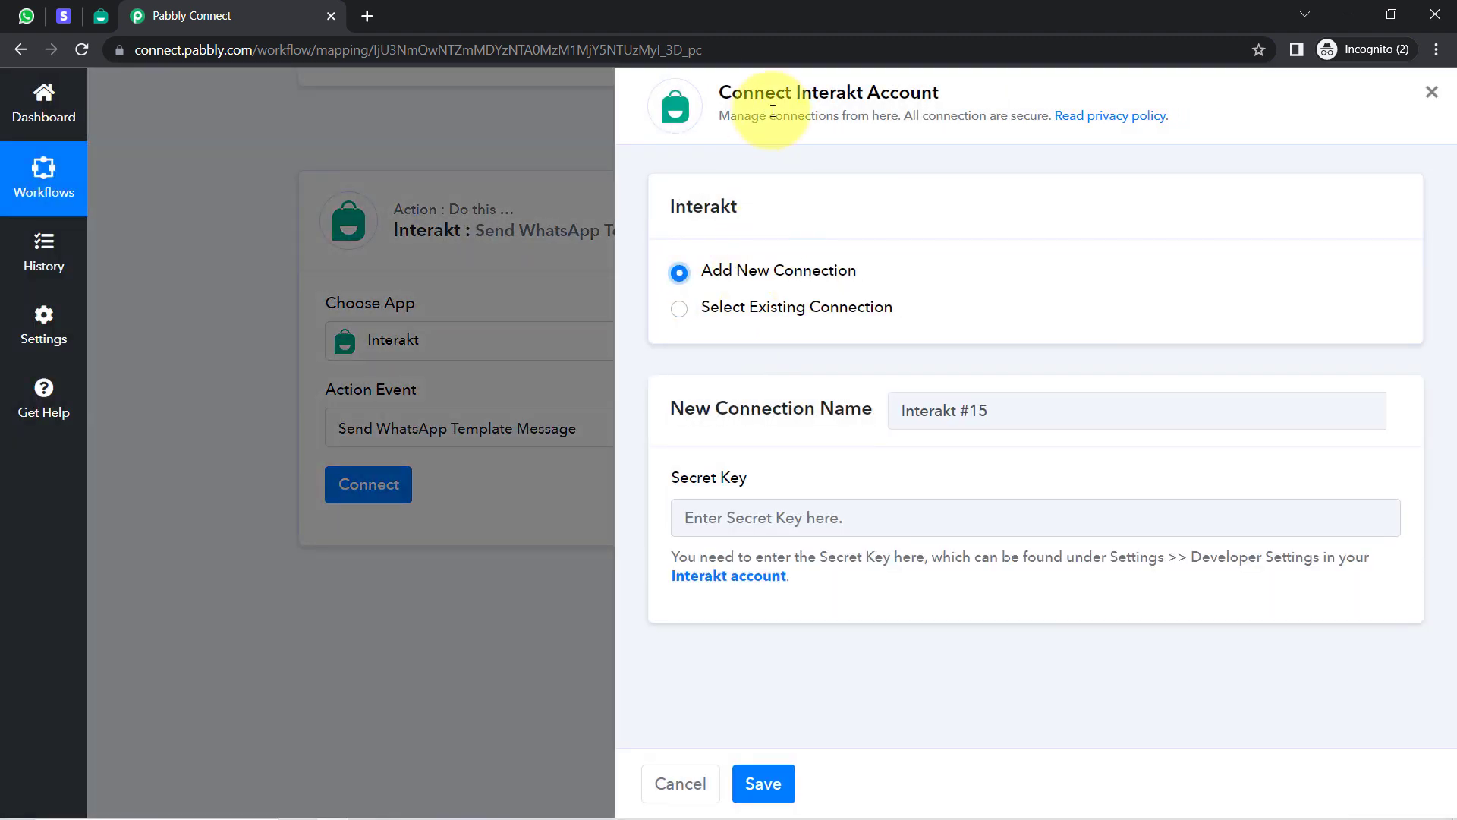
drag(753, 91, 921, 92)
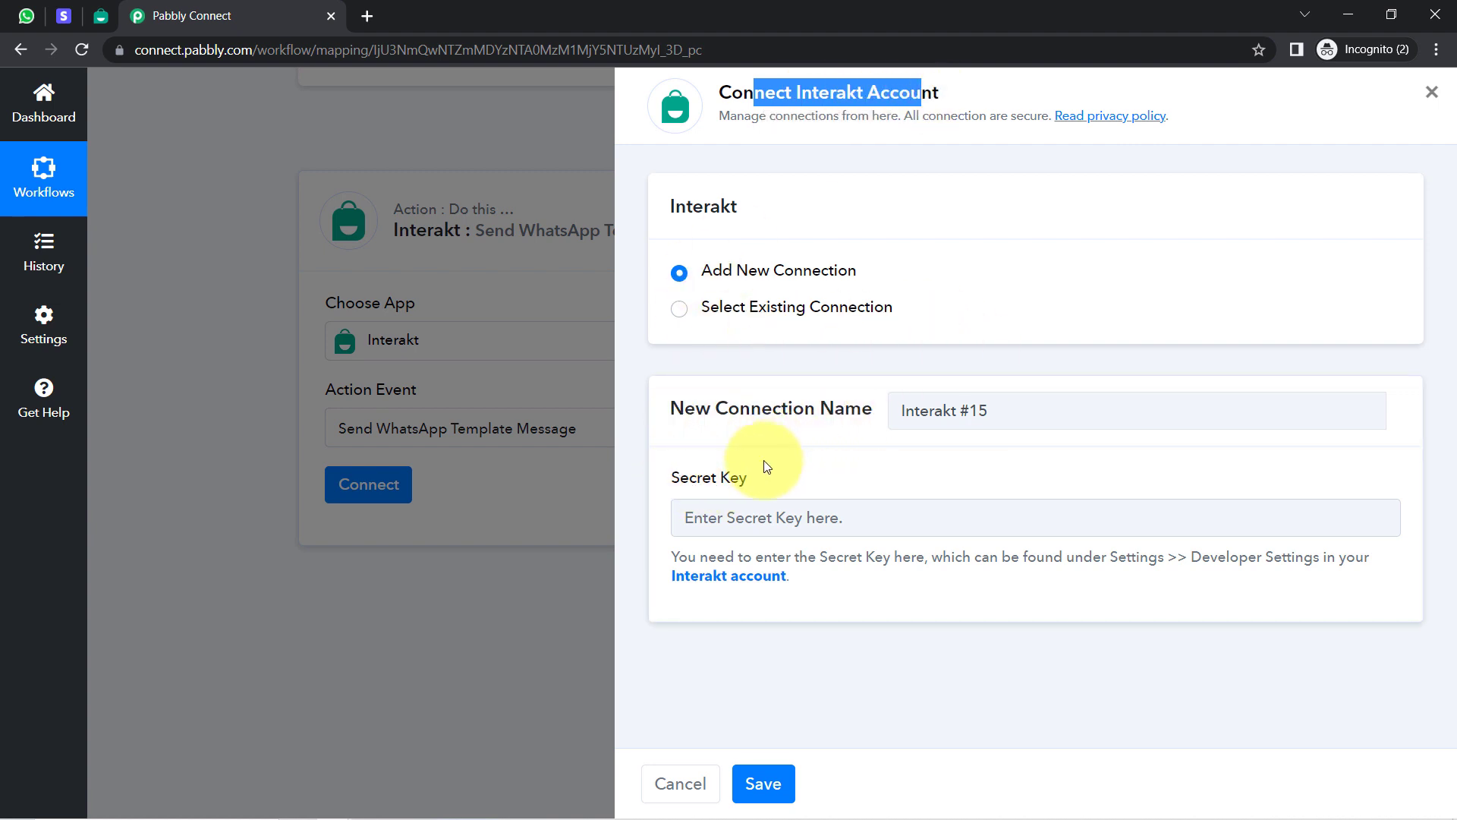
drag(673, 483, 748, 479)
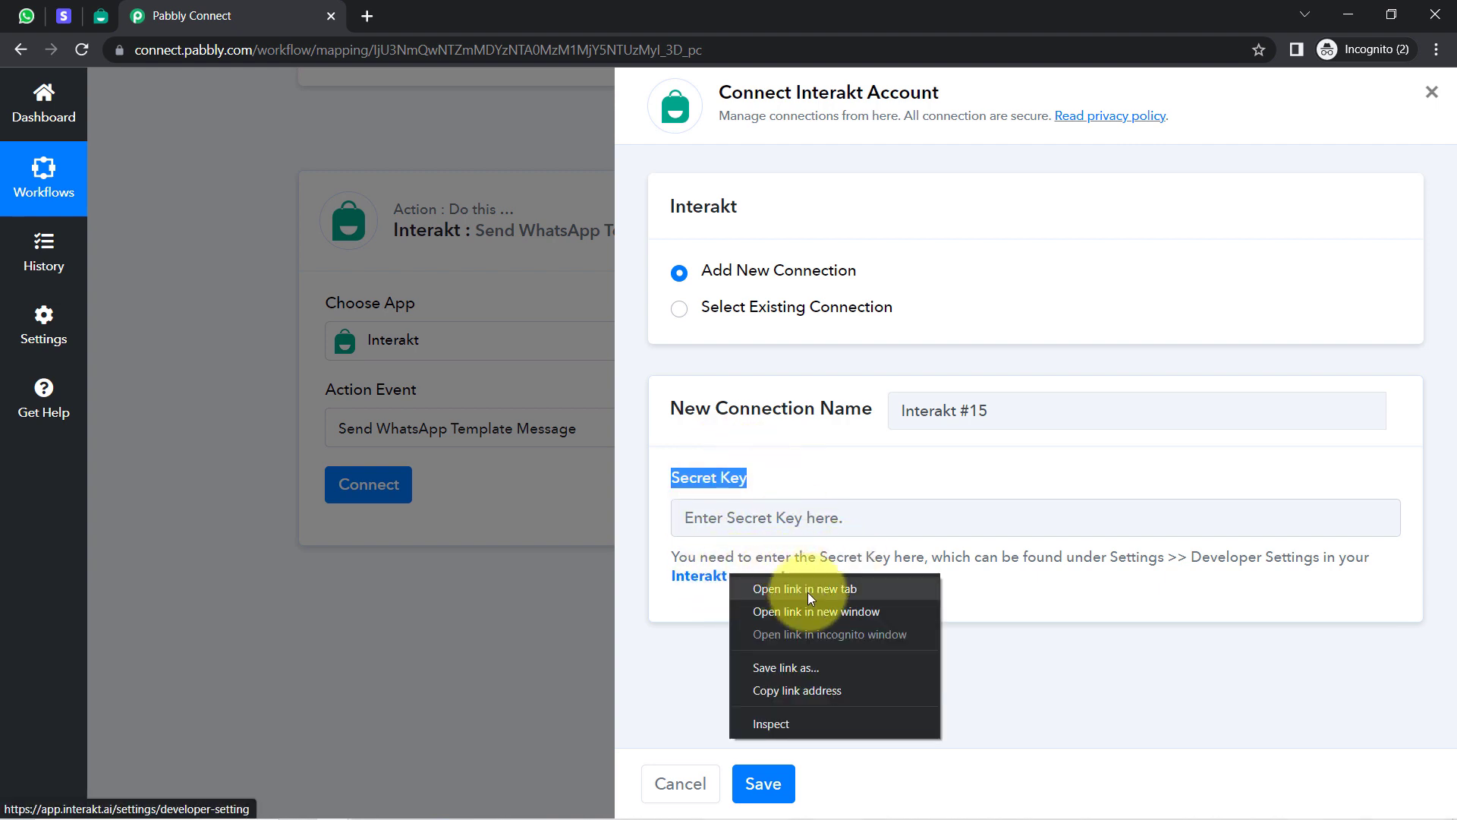
click(807, 593)
click(463, 9)
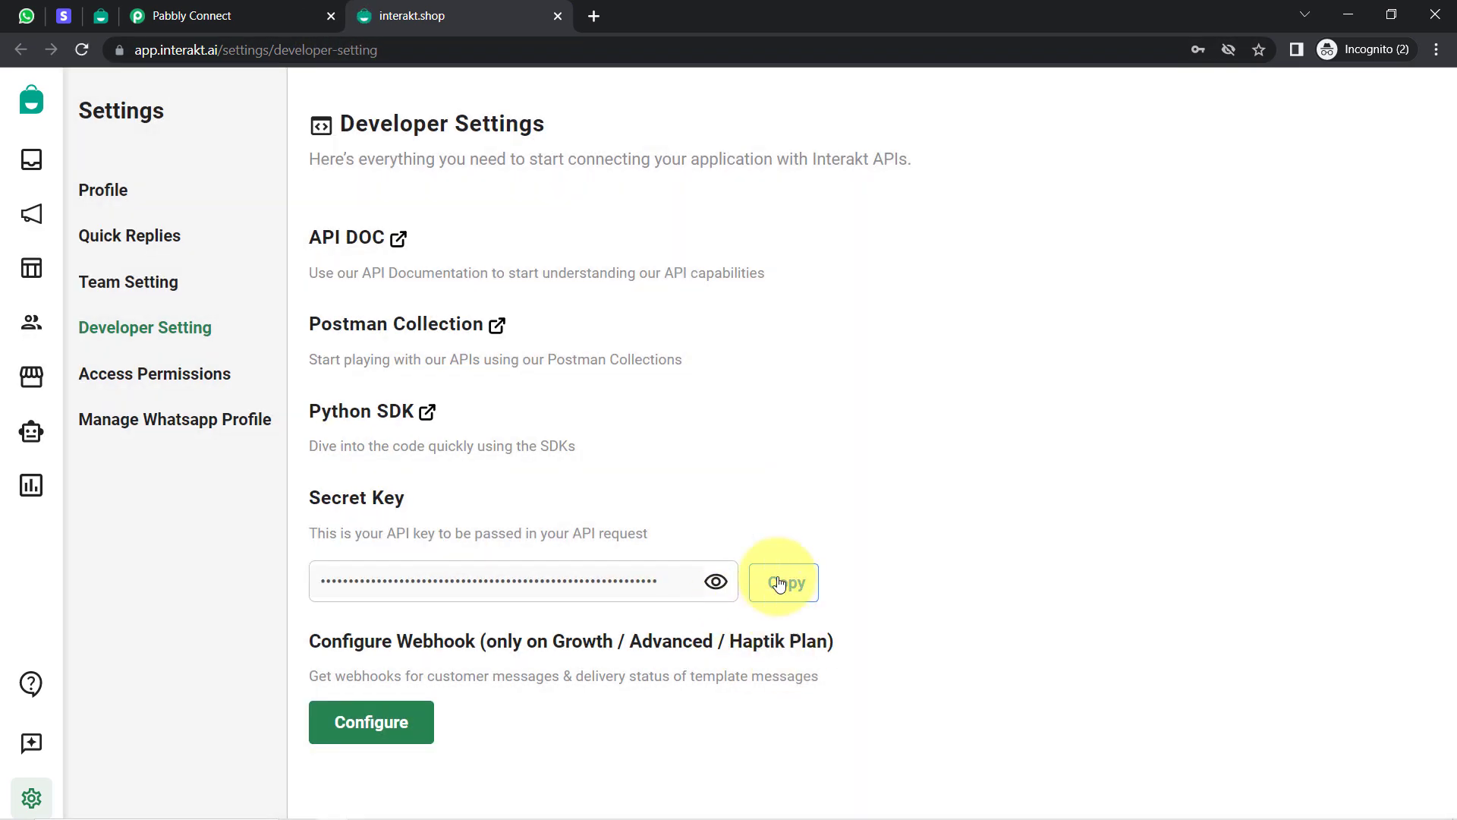
click(785, 582)
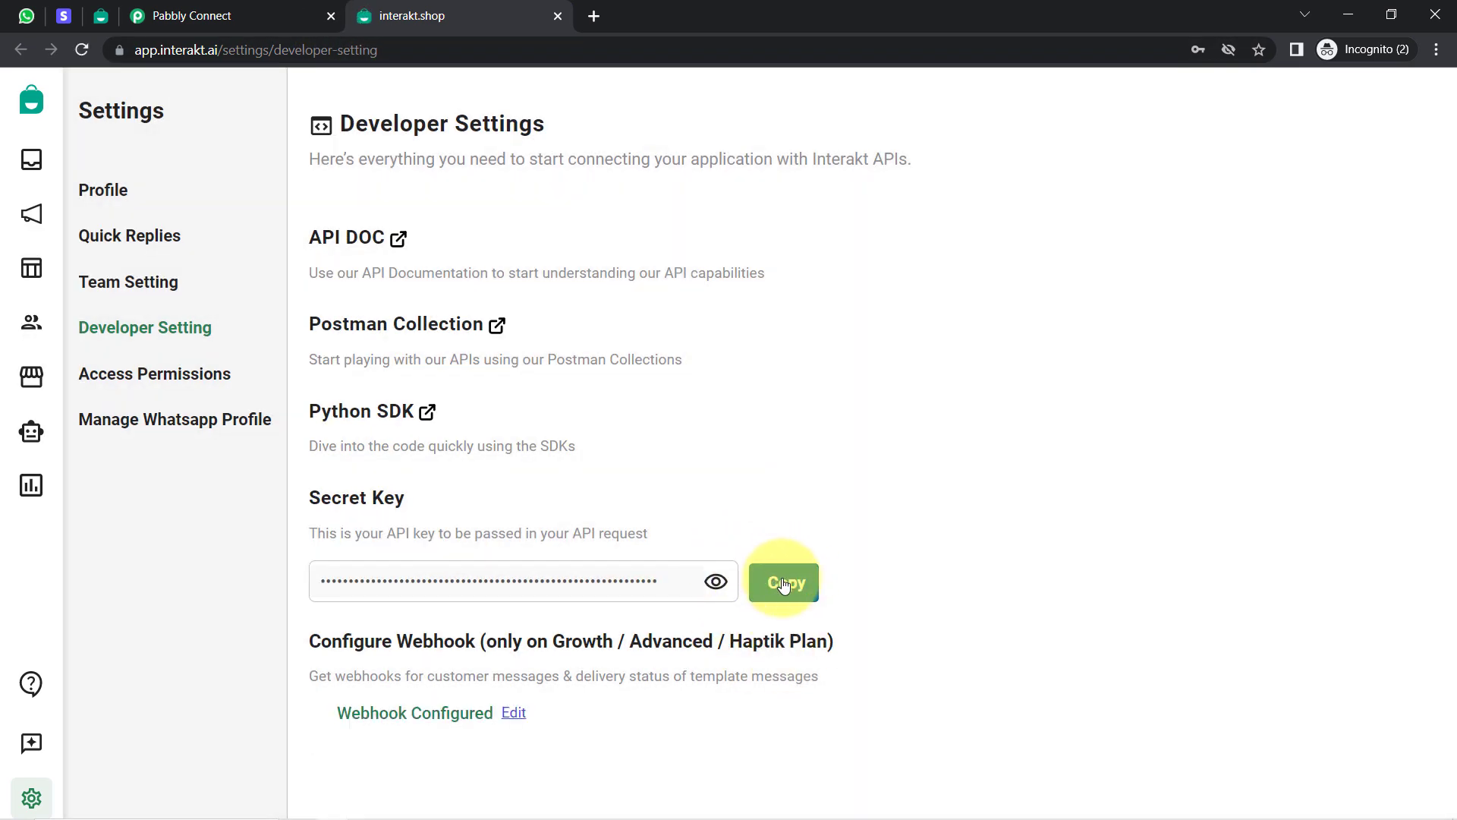
- Return to Pabbly Connect, paste the copied key into the Secret Key field and save the new Interakt connection
click(140, 15)
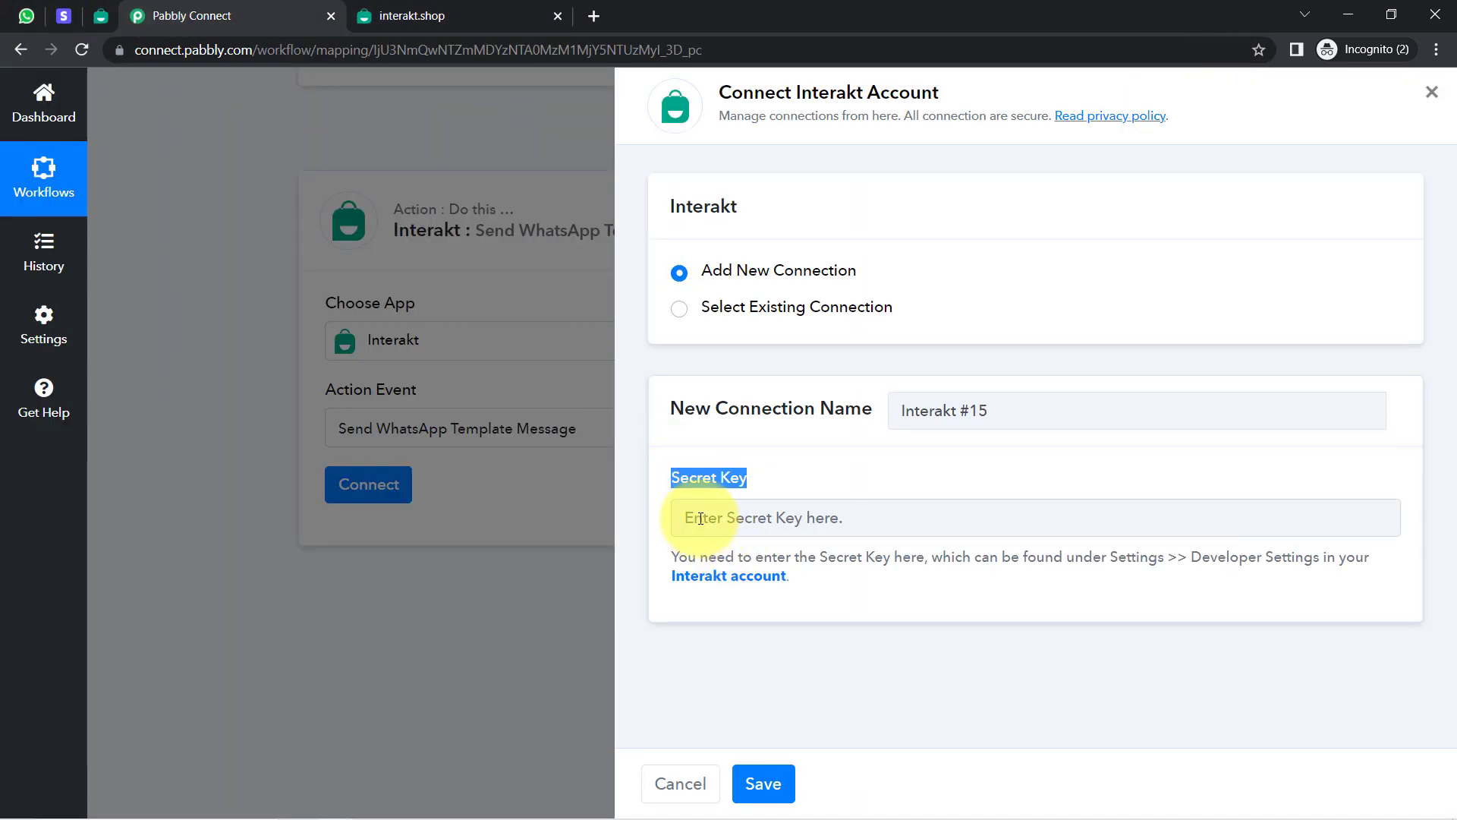
click(700, 518)
key(ctrl+v)
click(763, 783)
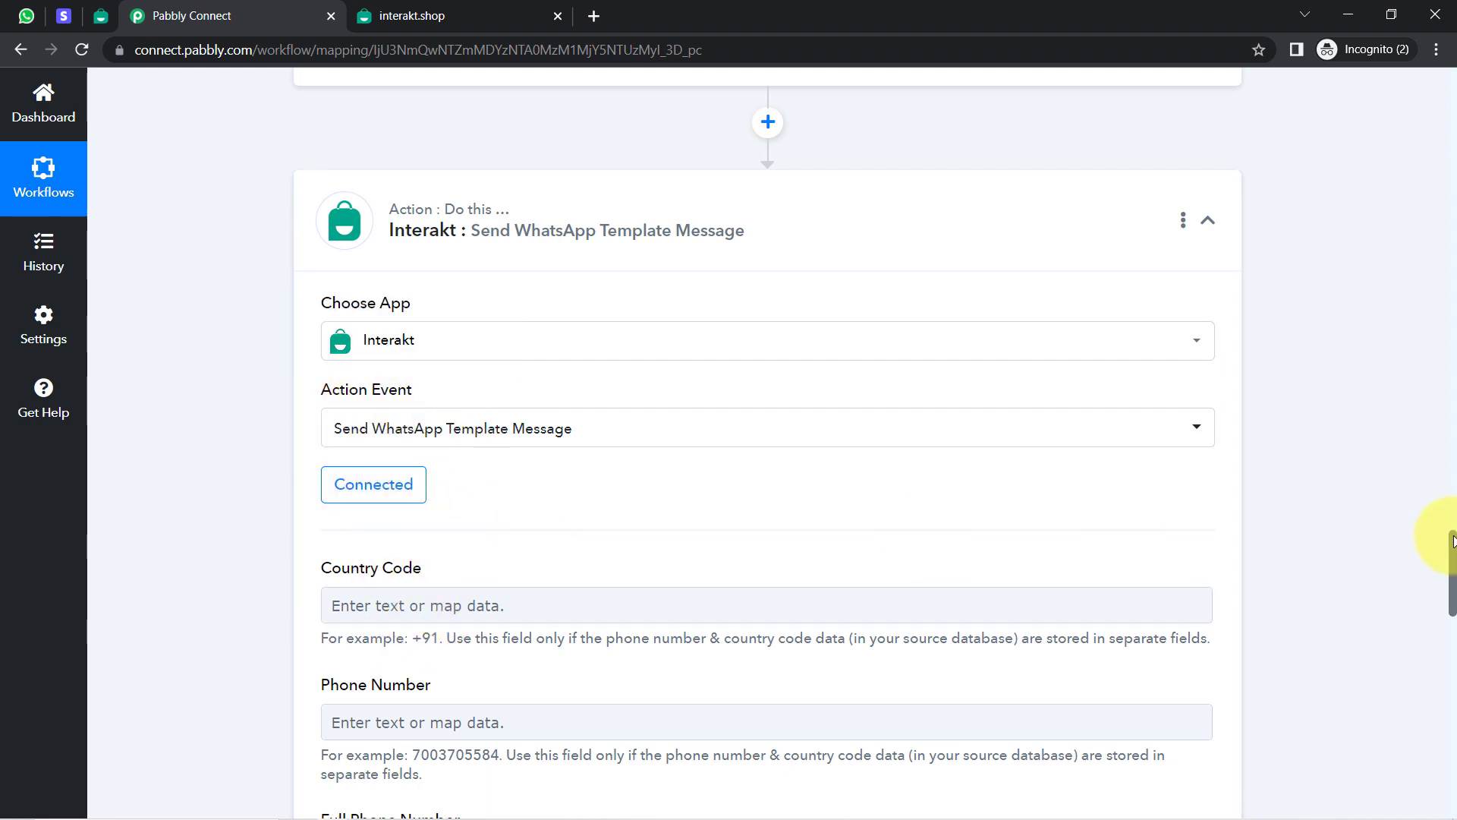
- Look over the phone number and template fields of the Interakt step, and switch to Interakt's WhatsApp Templates page
drag(1454, 540, 1454, 582)
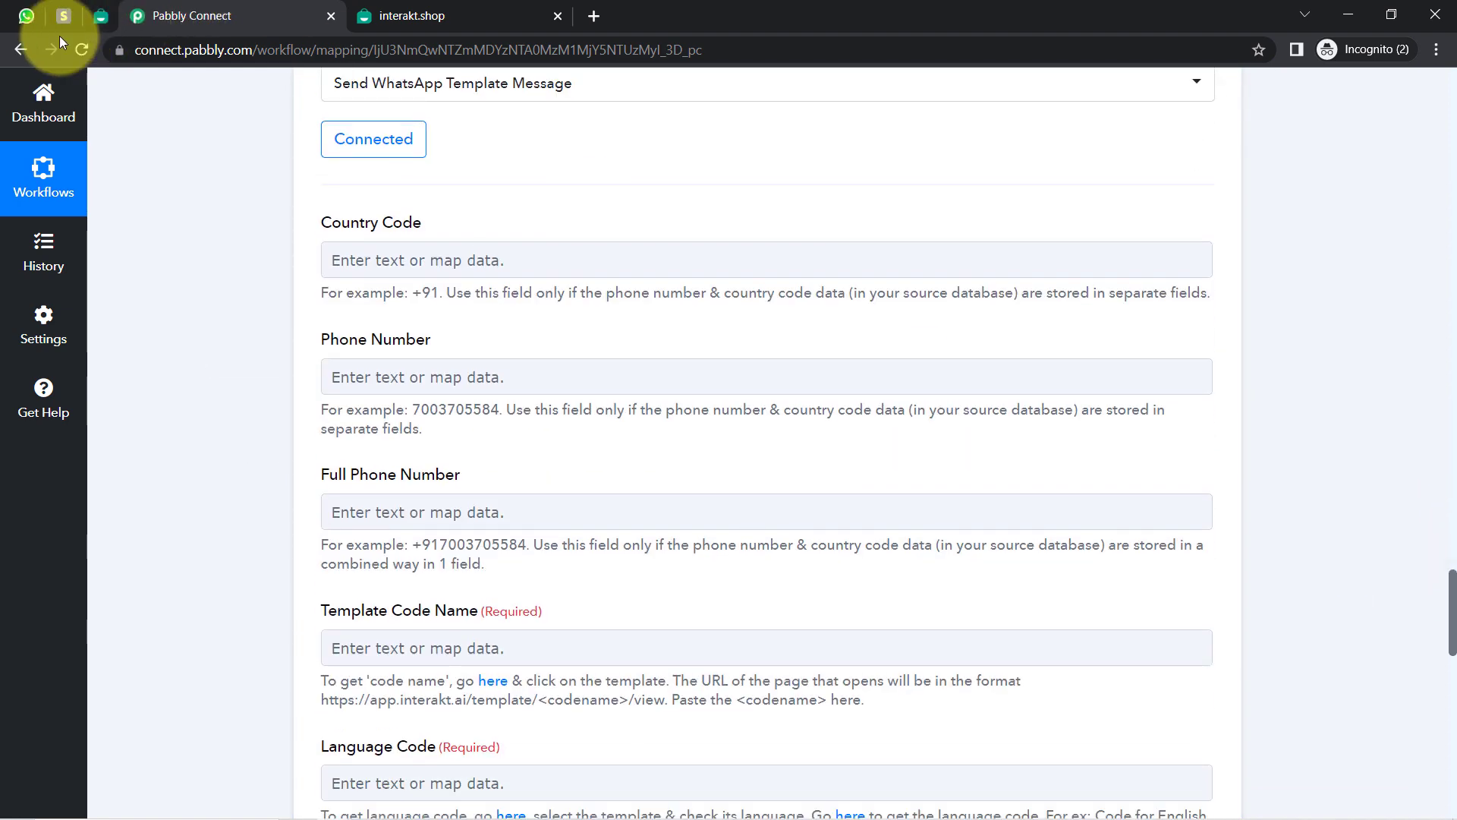
click(101, 15)
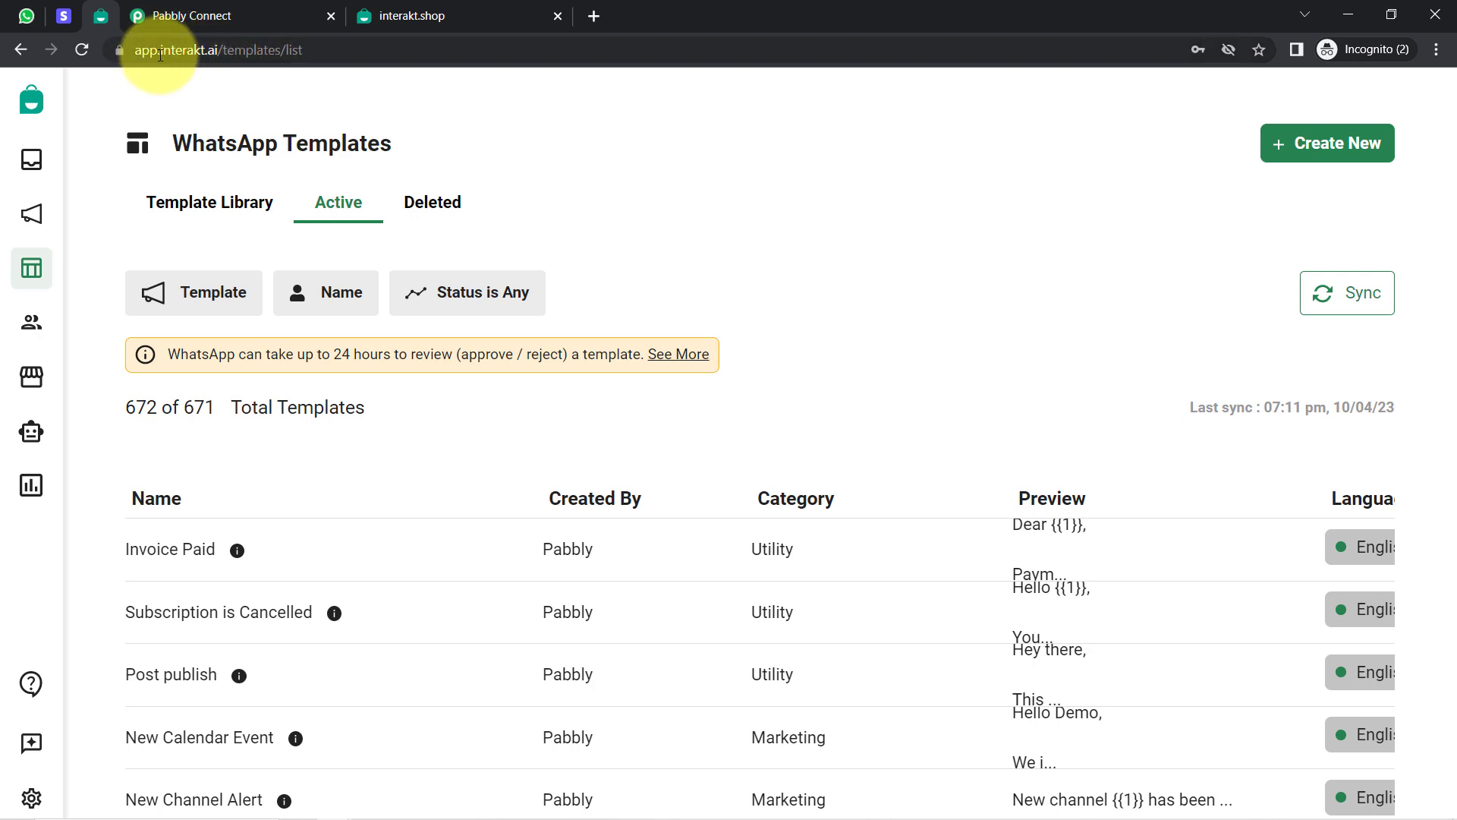
drag(161, 50, 220, 50)
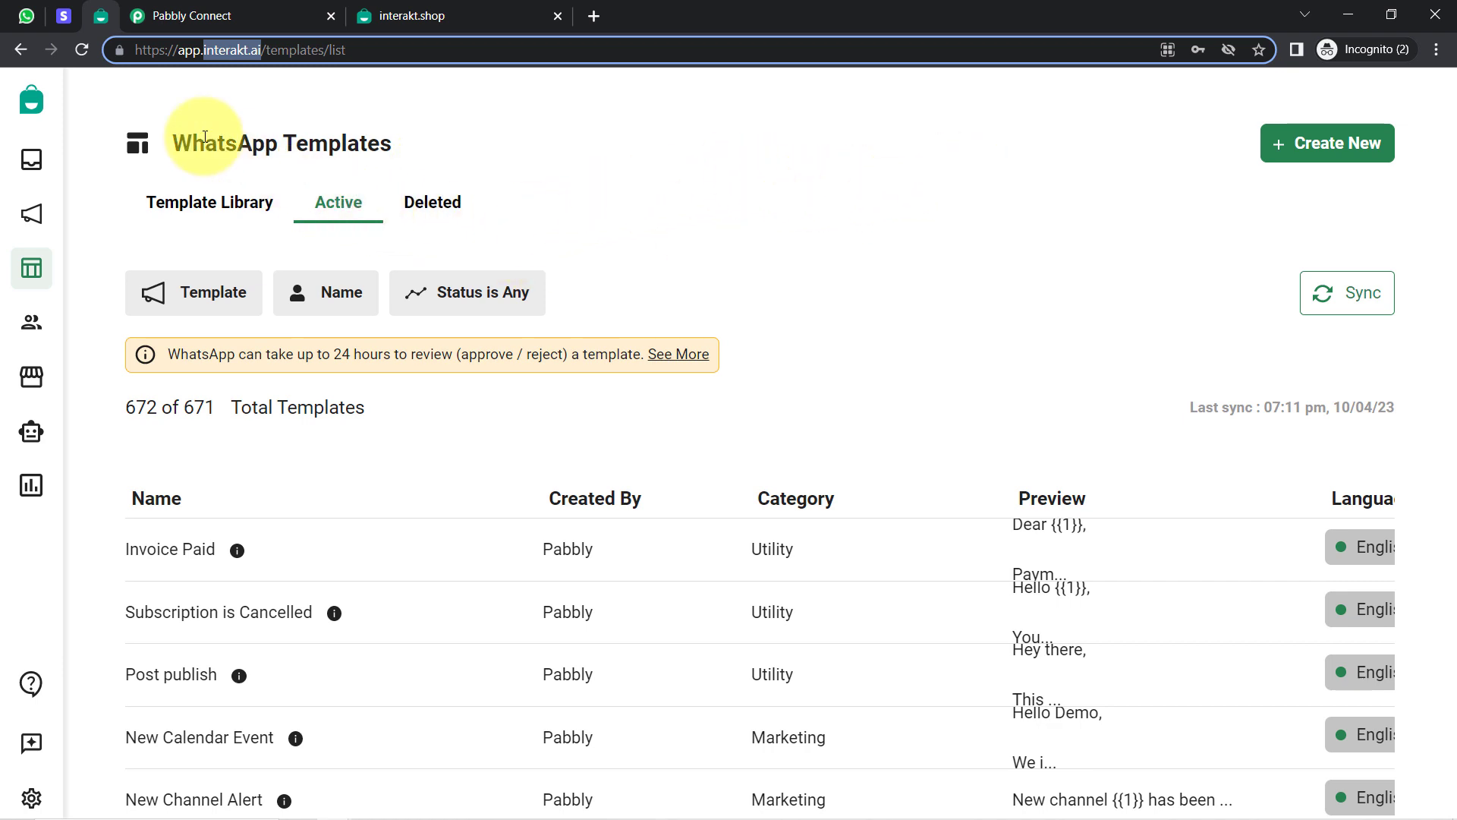
drag(181, 146, 504, 179)
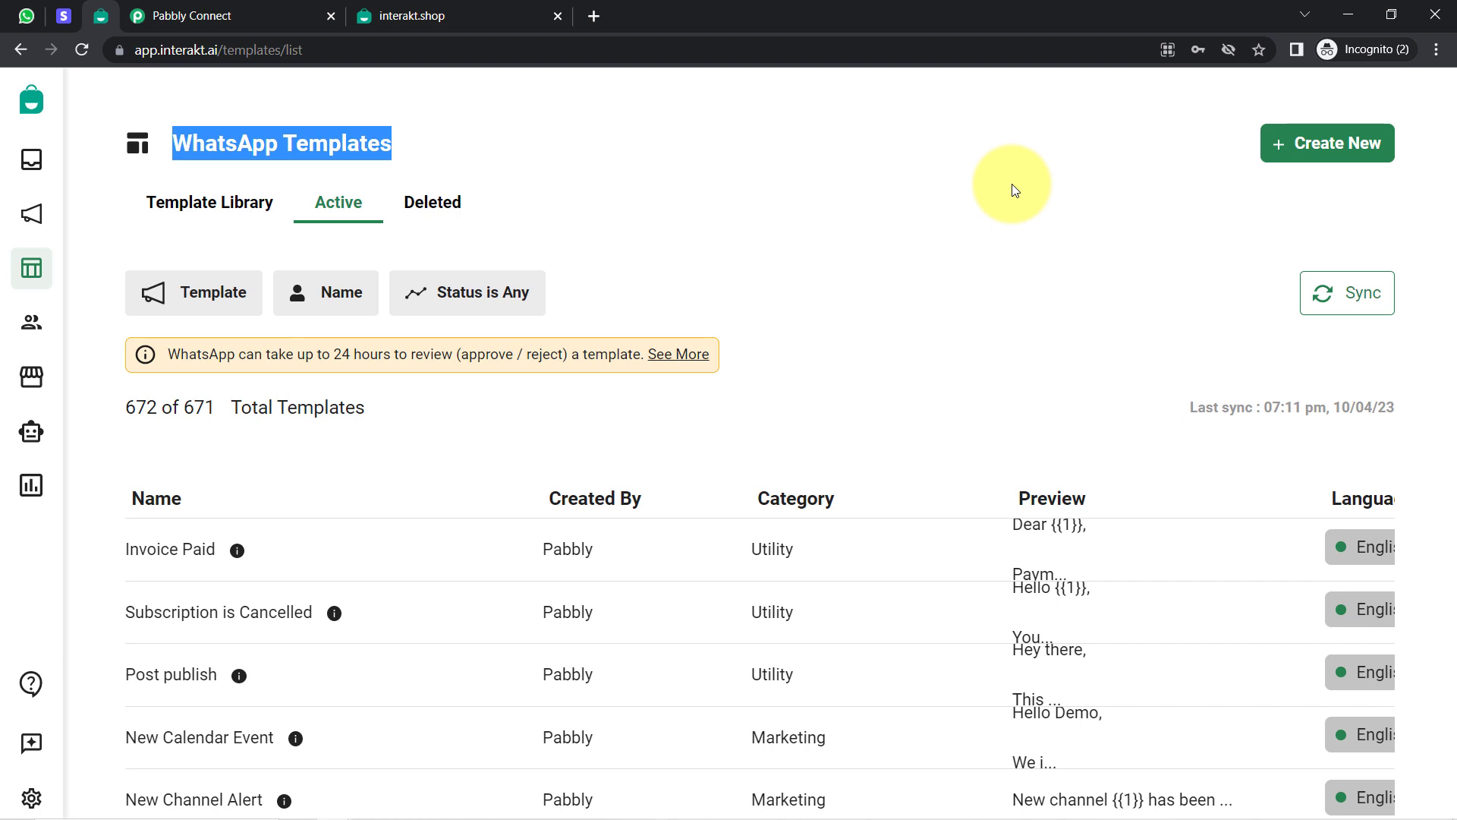
double_click(329, 144)
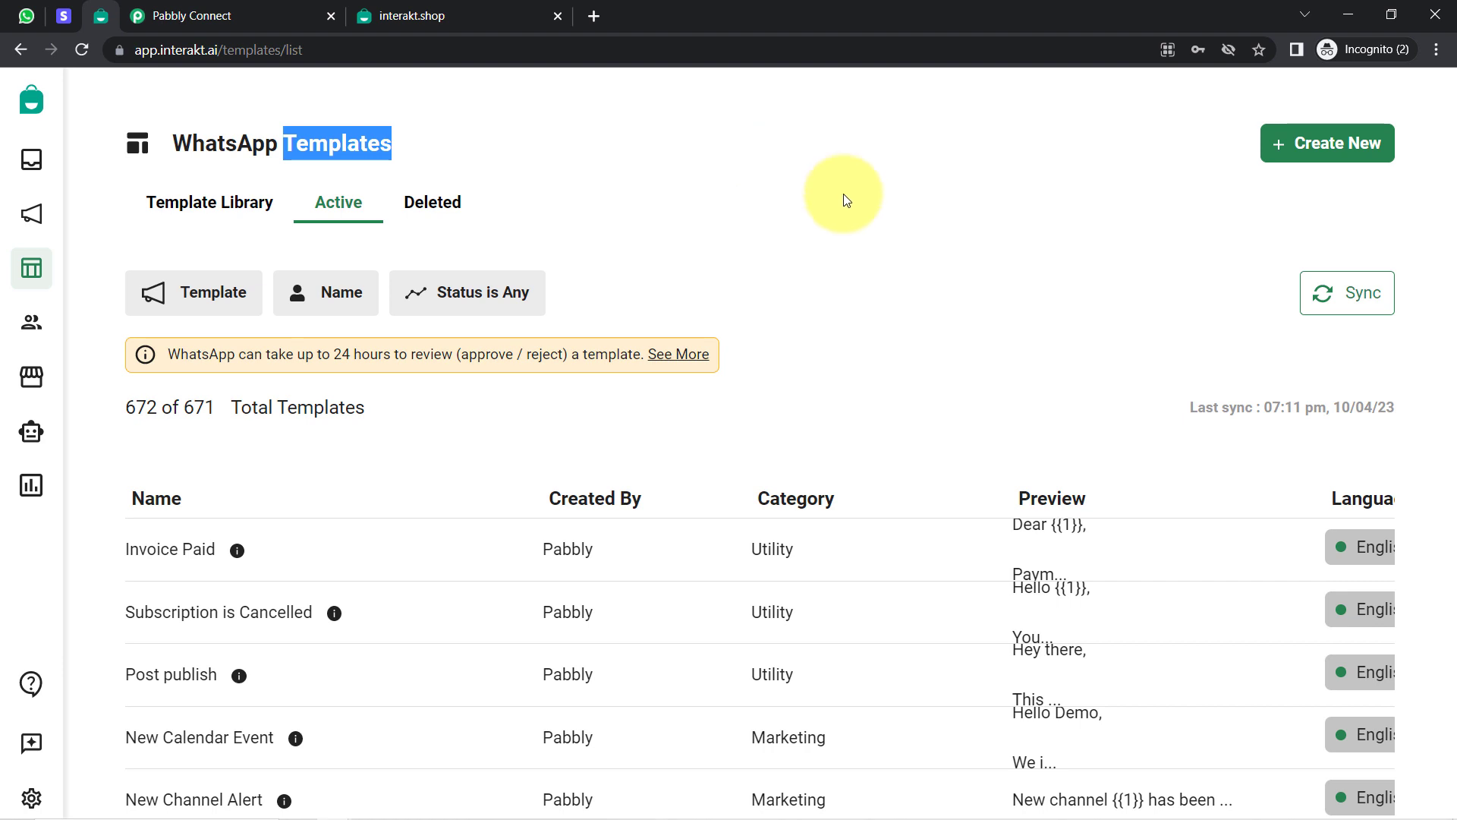
click(1059, 270)
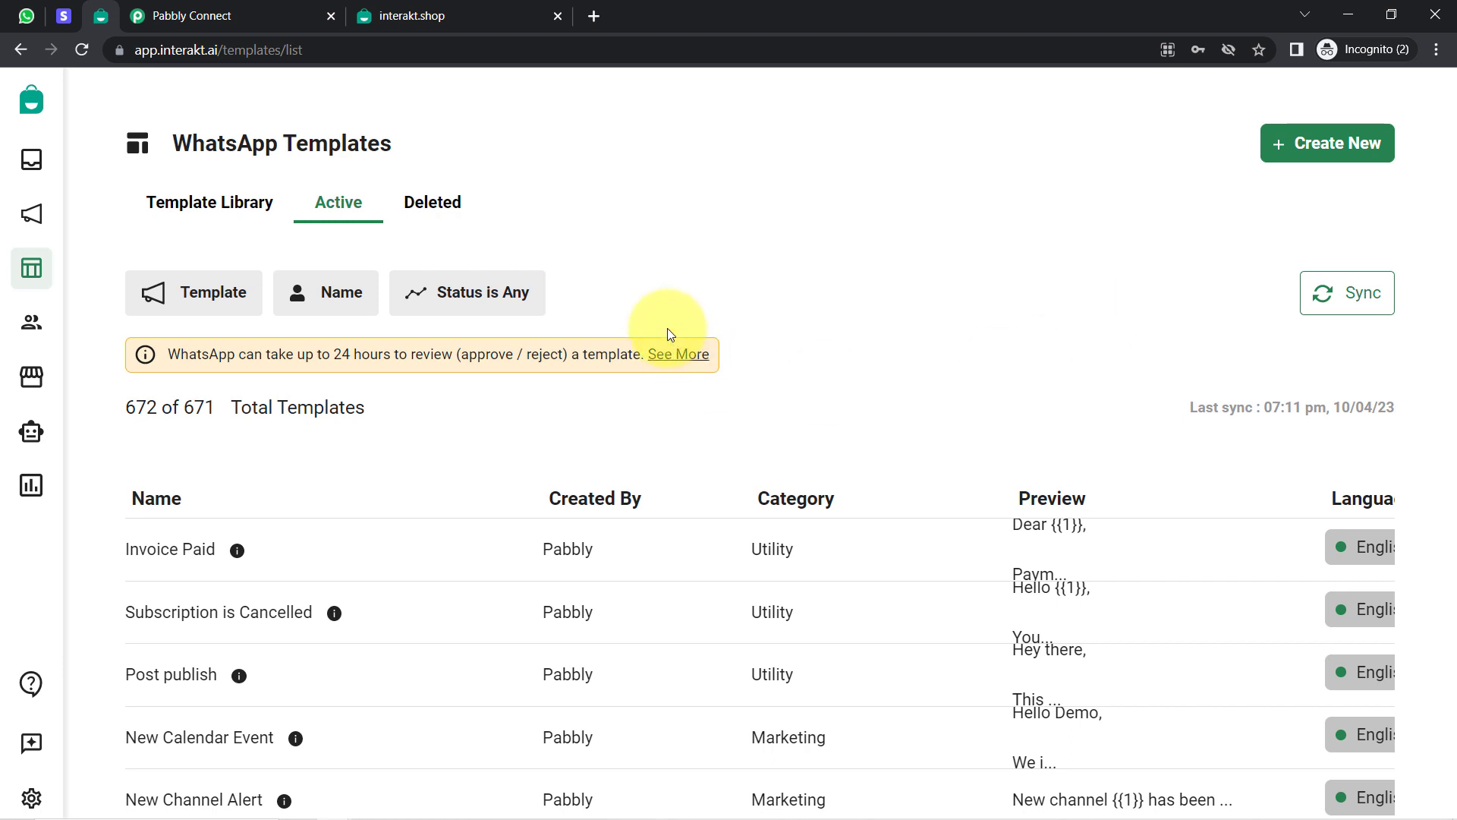
- Examine the list of active WhatsApp templates with their categories, previews, languages and actions
scroll(668, 334, down, 2)
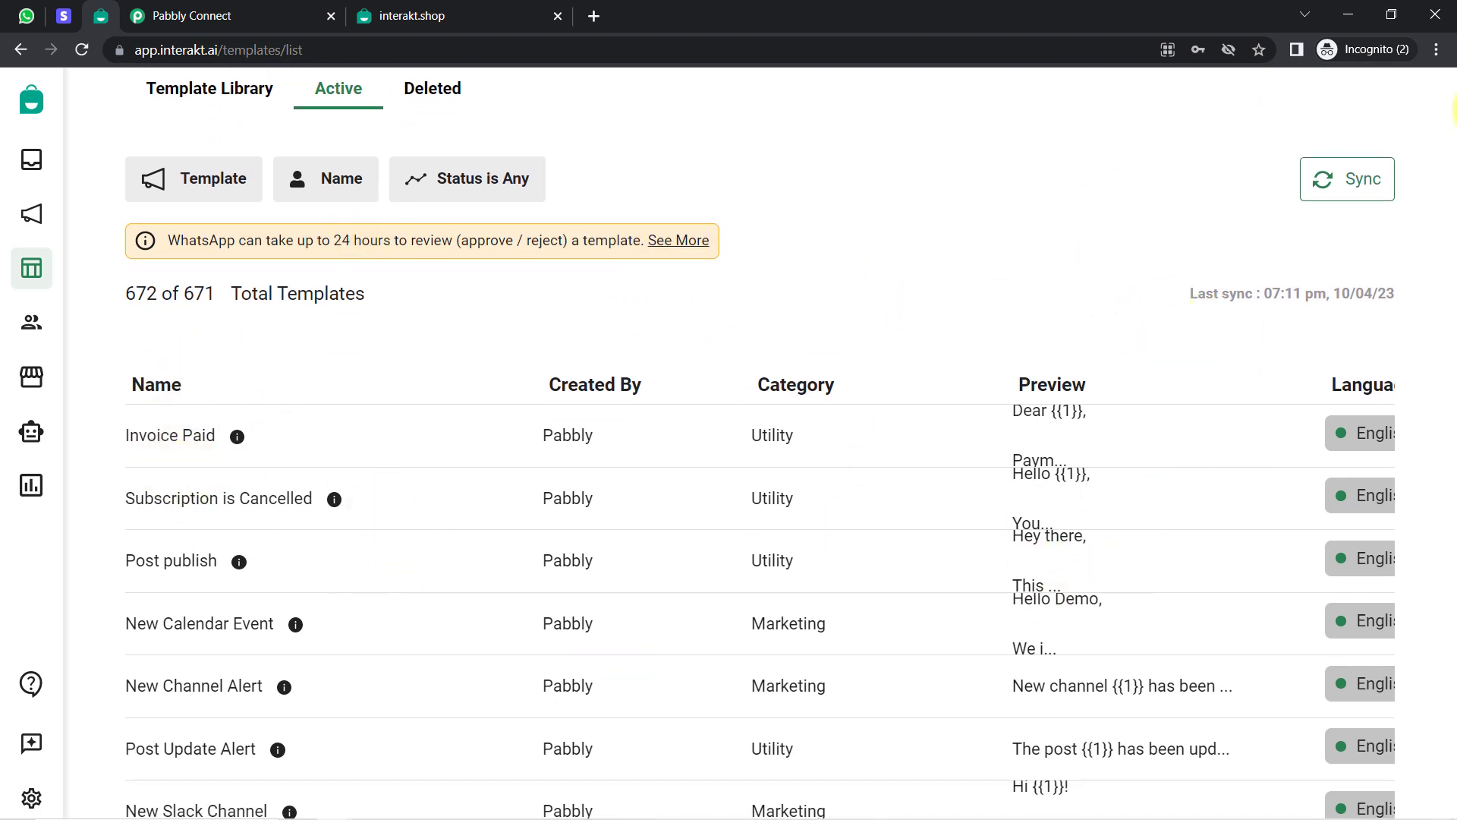
click(1437, 49)
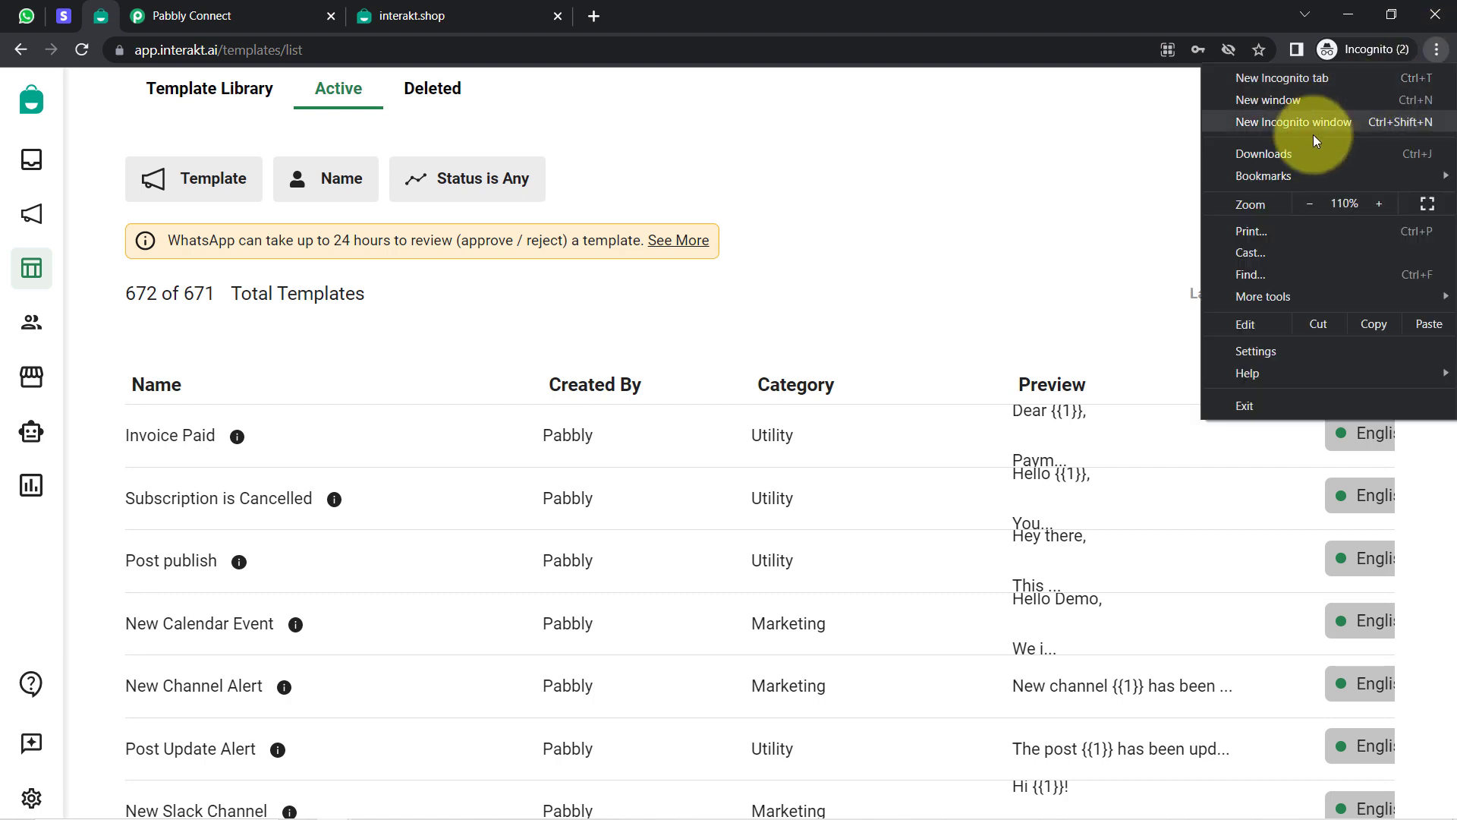
click(1308, 210)
click(1021, 223)
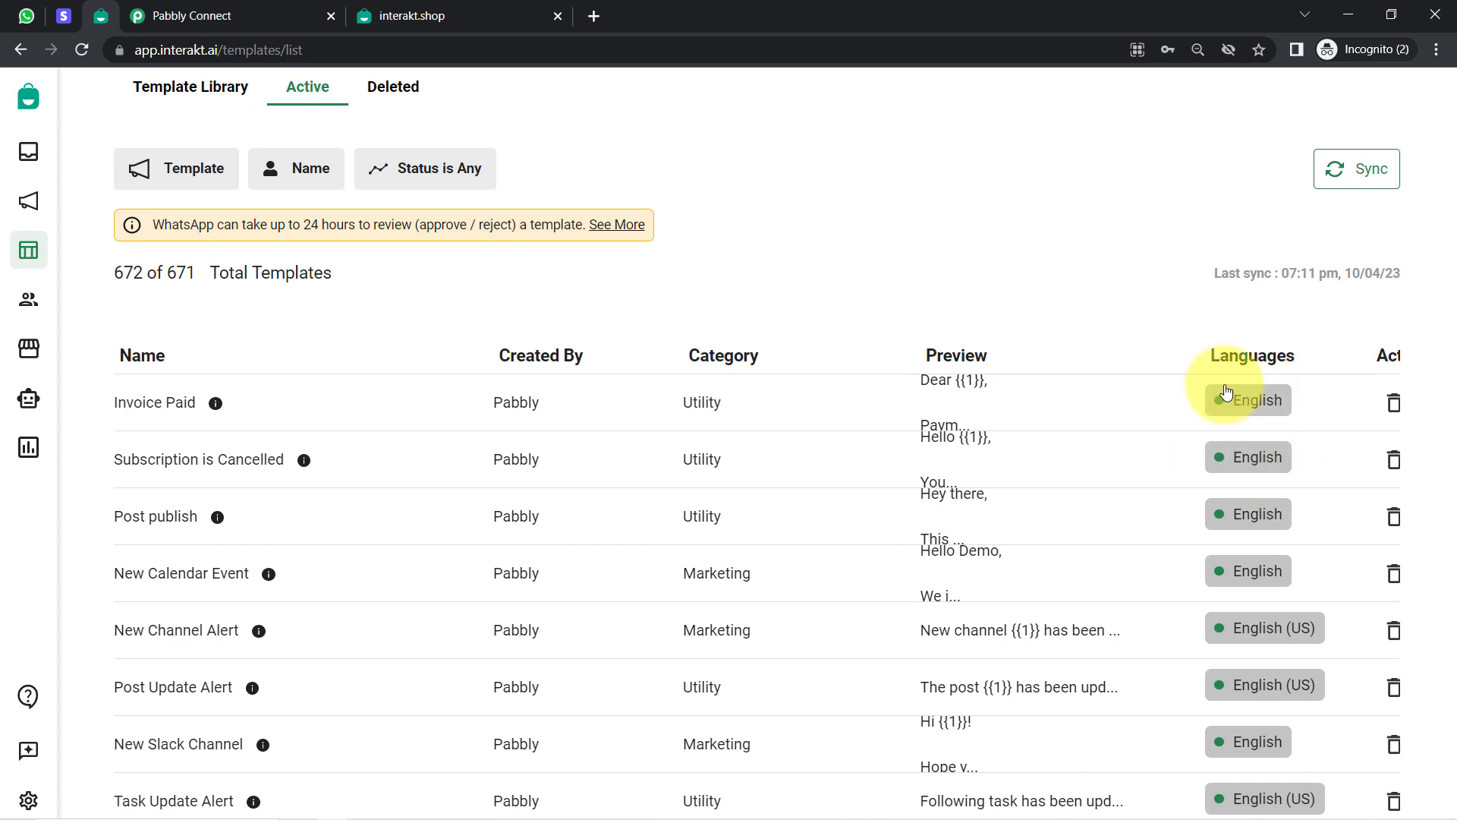
scroll(1200, 341, down, 2)
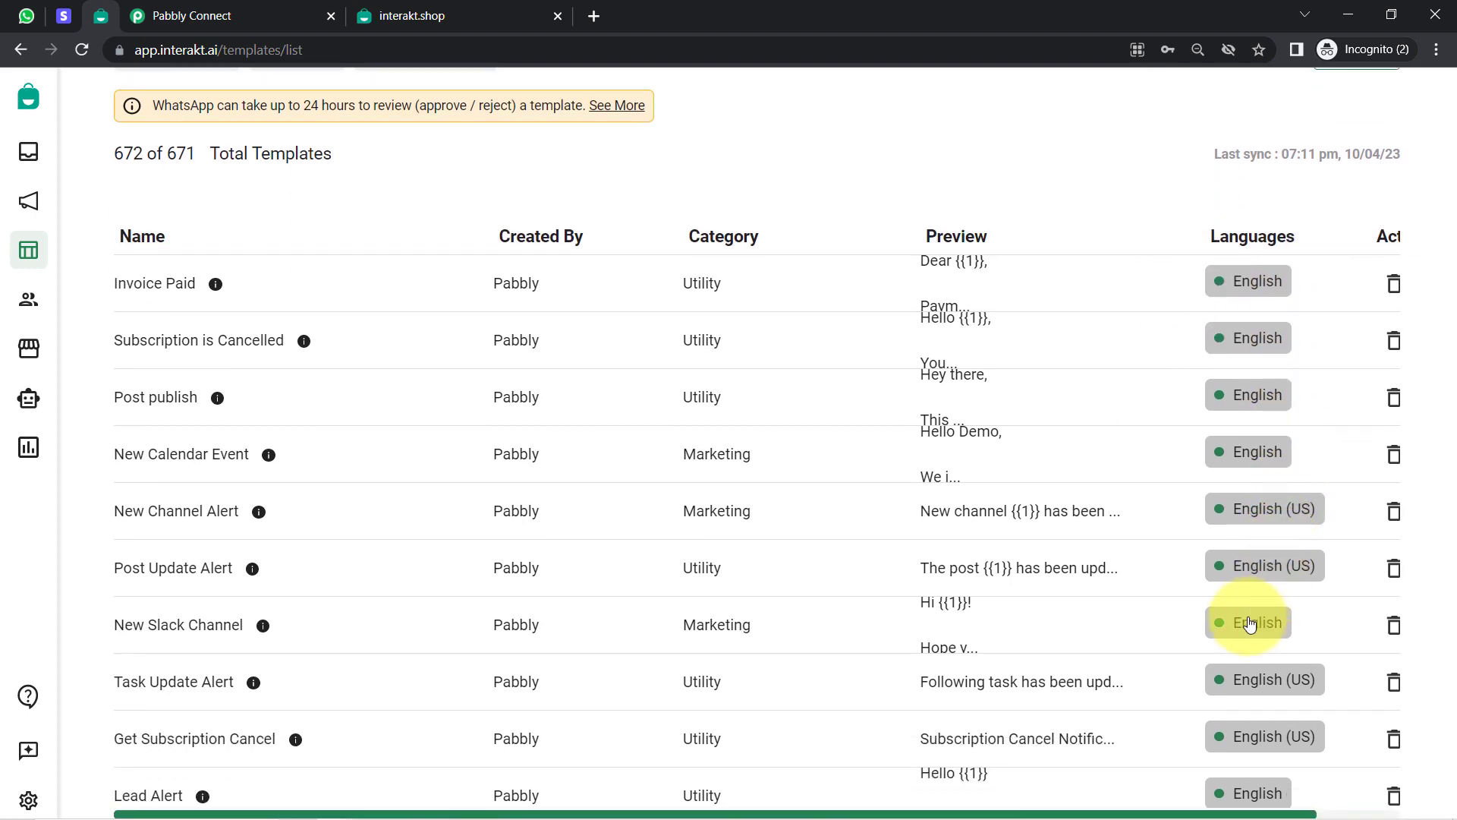
scroll(1251, 624, down, 6)
scroll(1246, 602, up, 6)
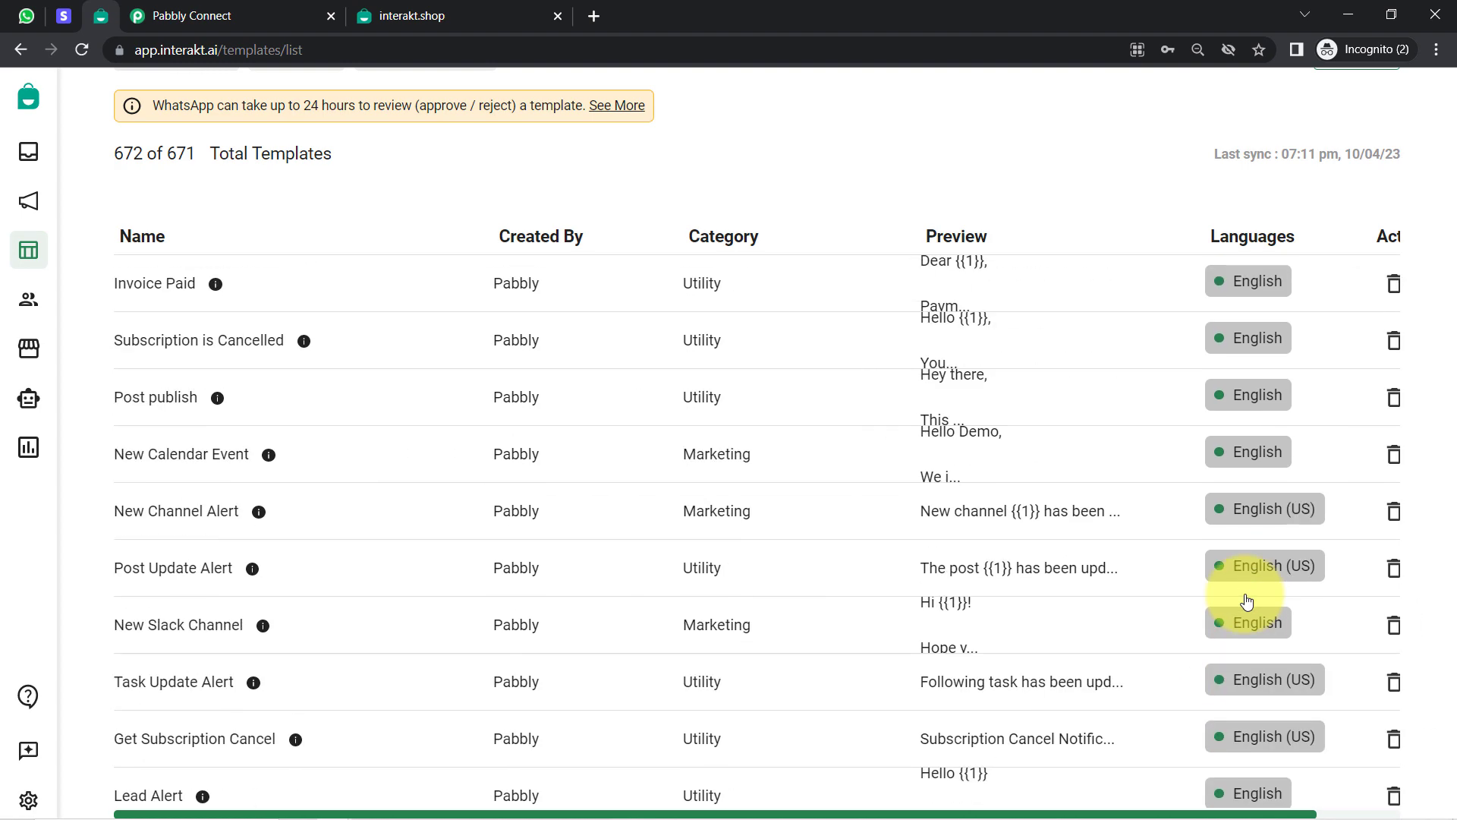
scroll(1247, 602, down, 3)
scroll(1247, 602, up, 3)
scroll(1248, 602, down, 3)
scroll(1247, 601, up, 3)
scroll(1247, 602, down, 2)
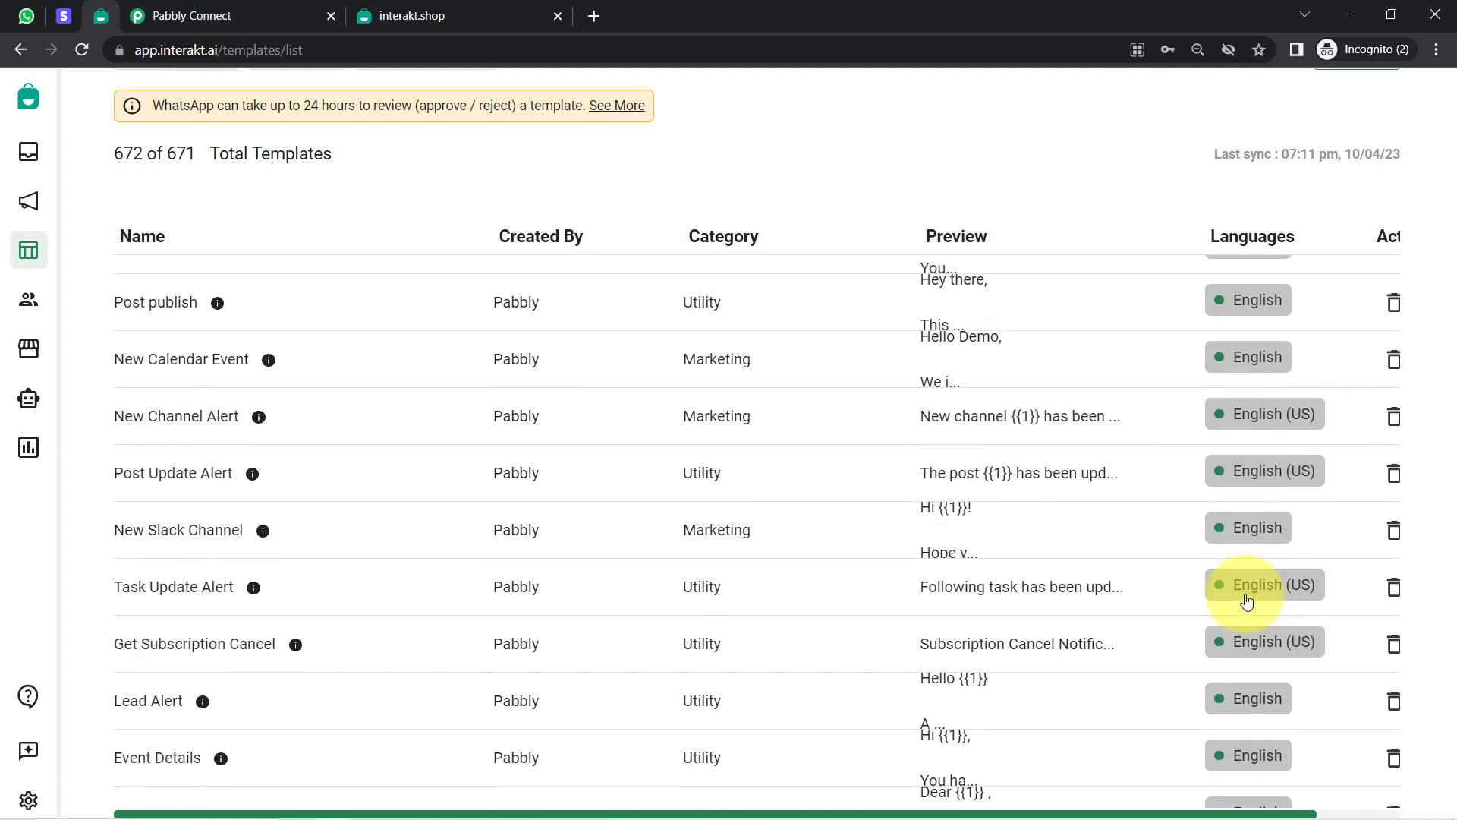
click(1437, 49)
click(1311, 199)
click(1101, 179)
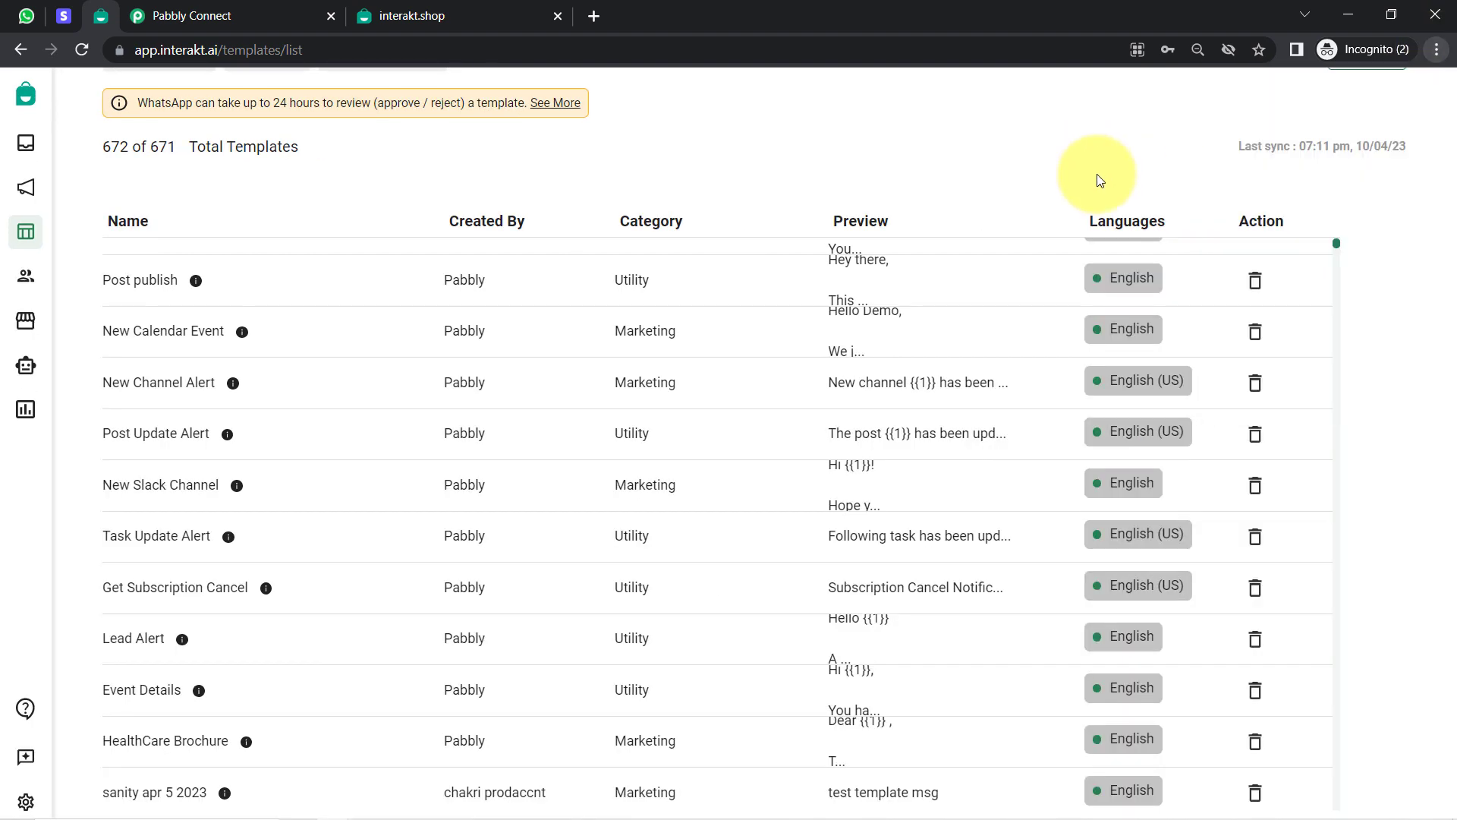
scroll(1101, 180, up, 5)
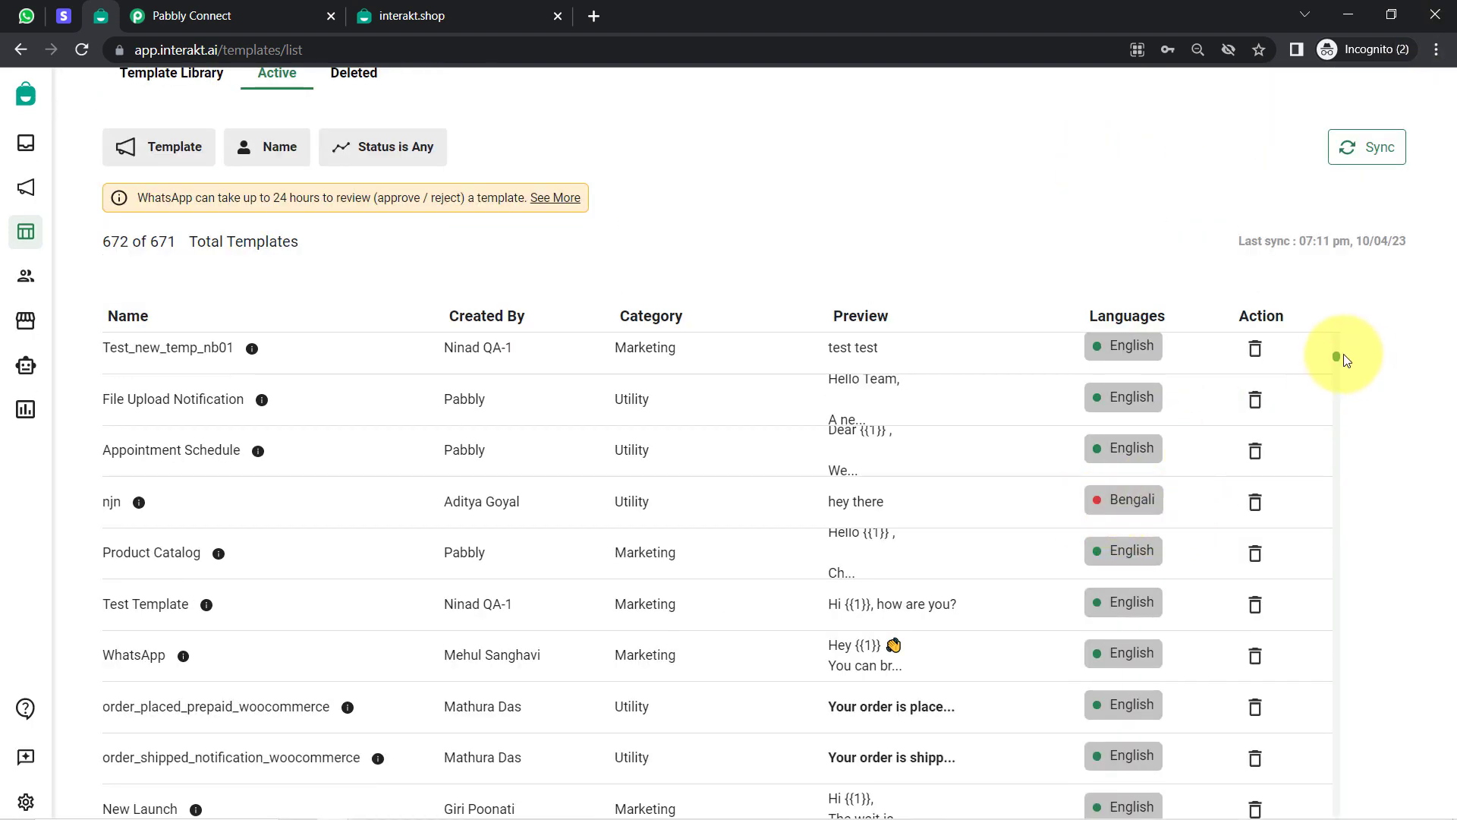
scroll(1333, 341, up, 3)
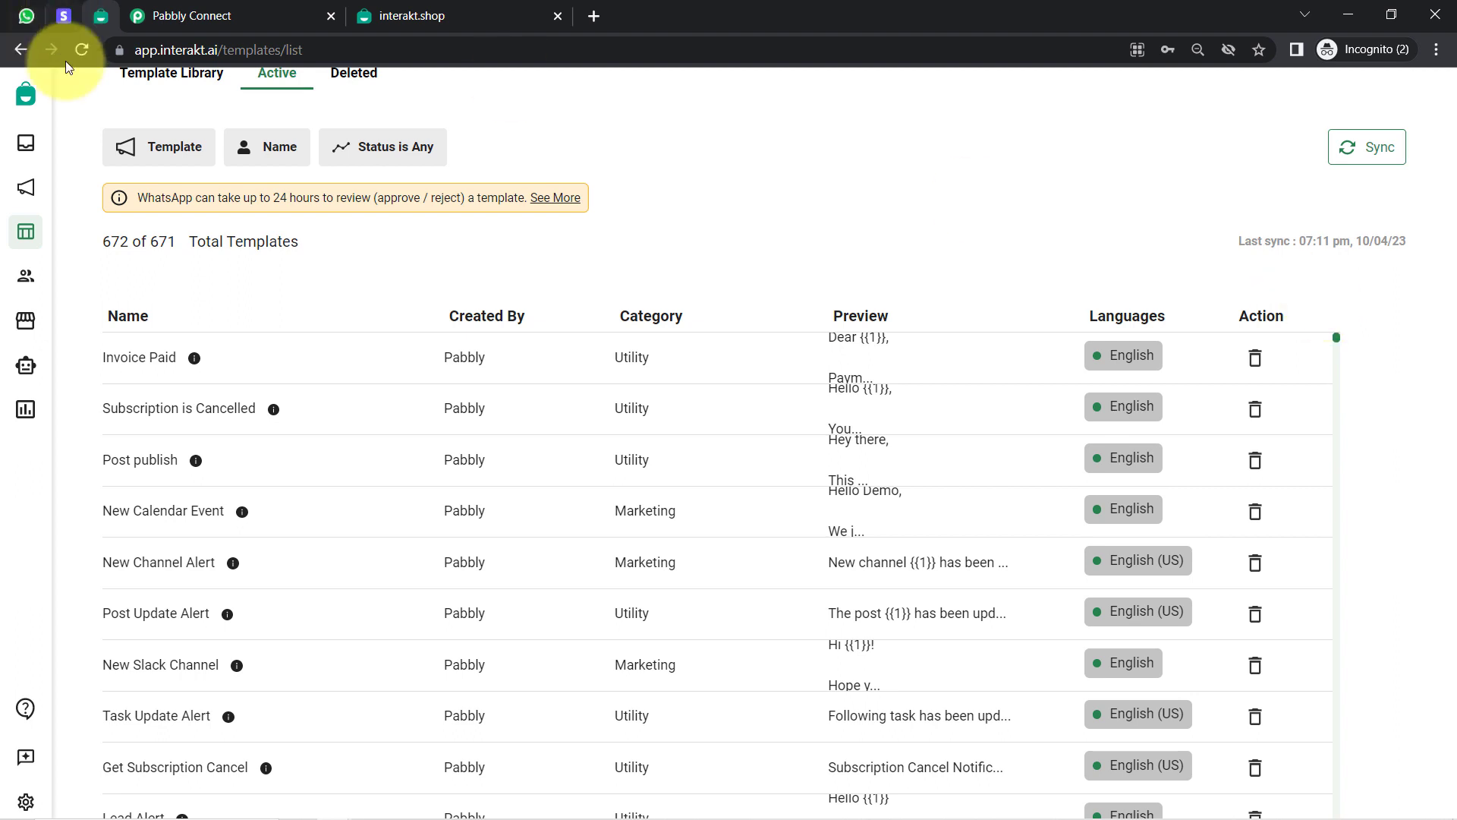
- Check the Approved, Pending and Rejected options of the template status filter and locate the option for creating a new template
click(360, 152)
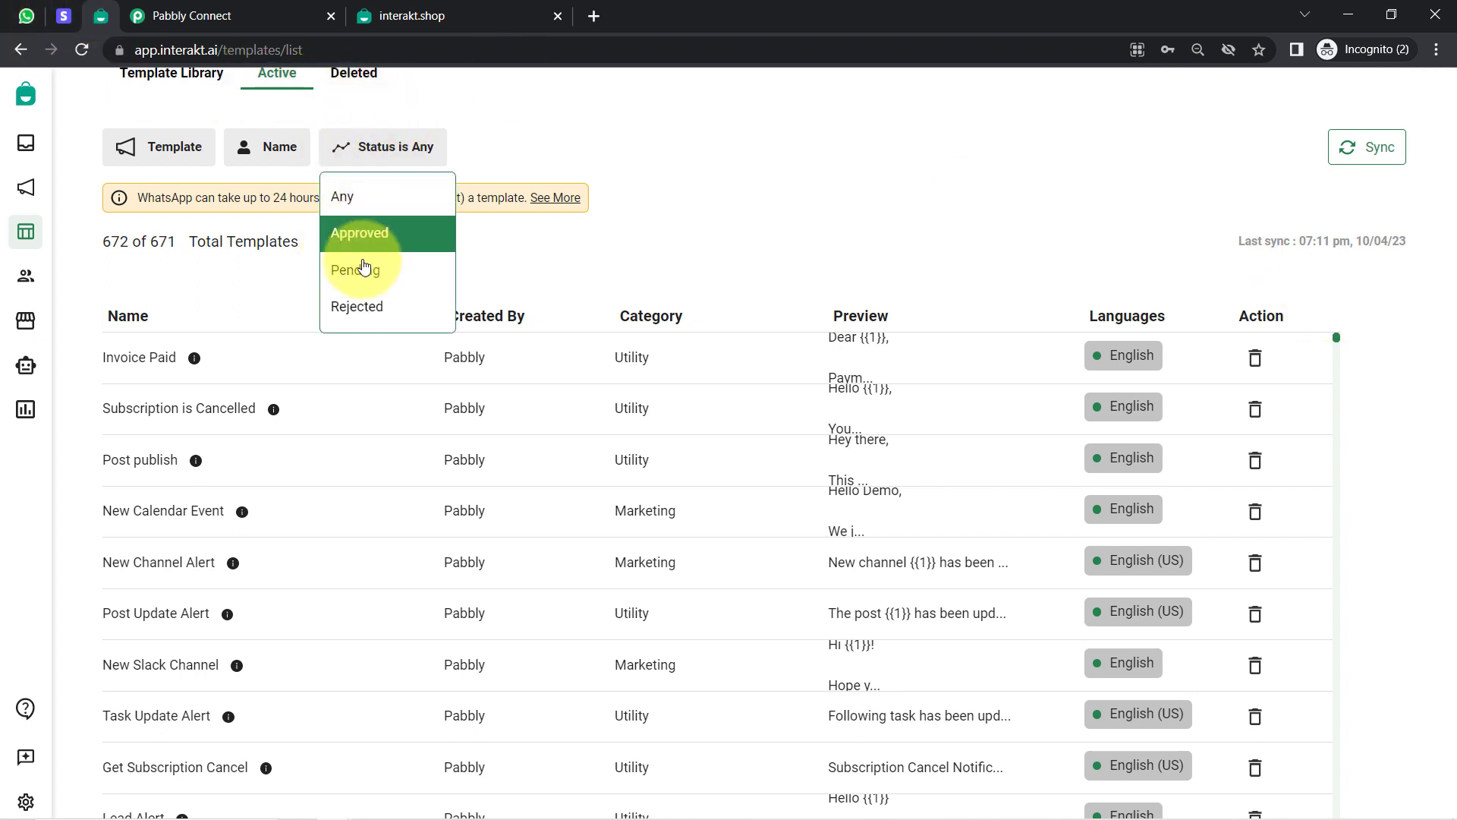
click(346, 282)
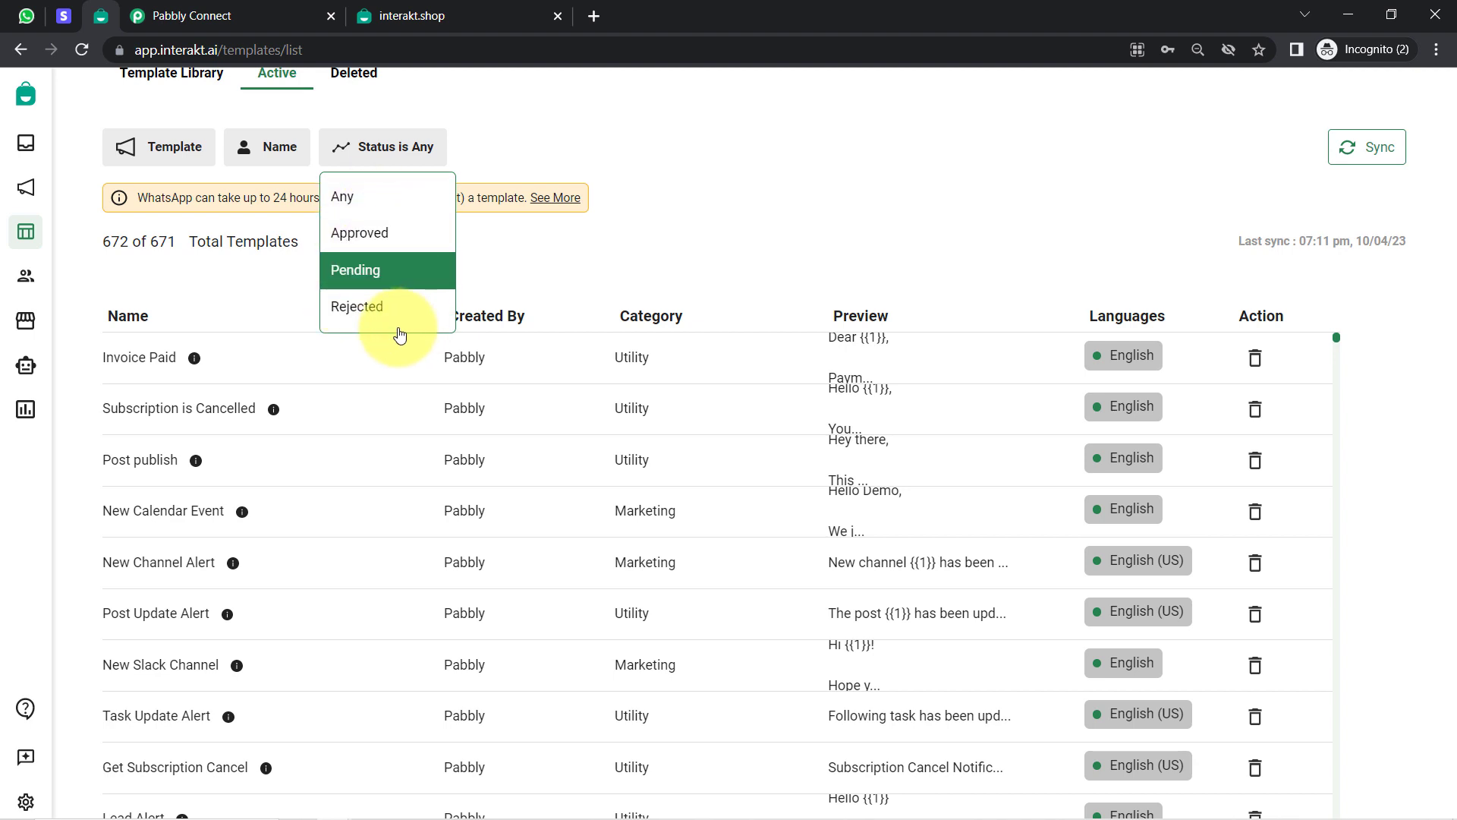
click(765, 256)
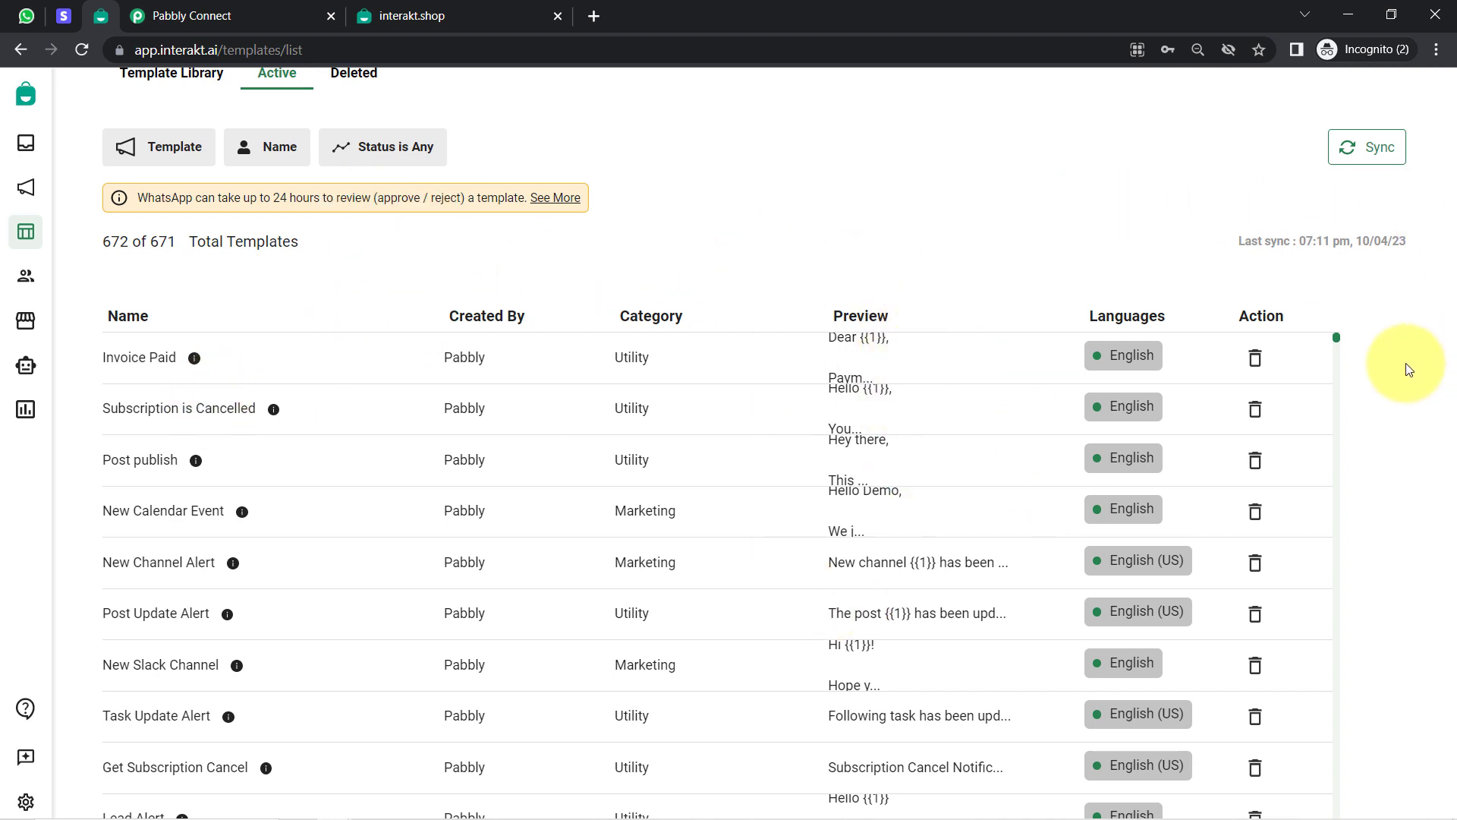
scroll(1210, 149, up, 2)
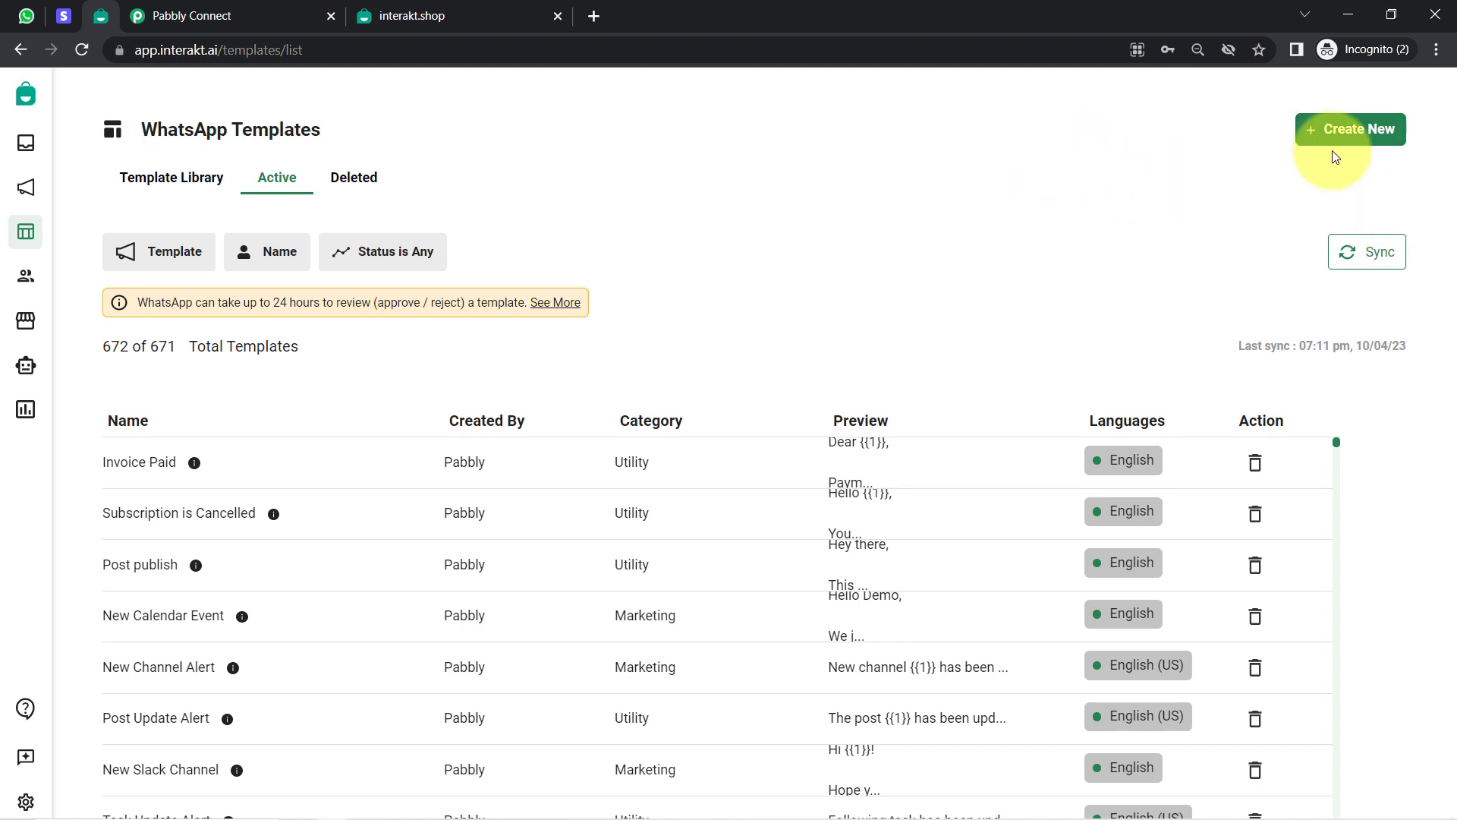
click(1351, 131)
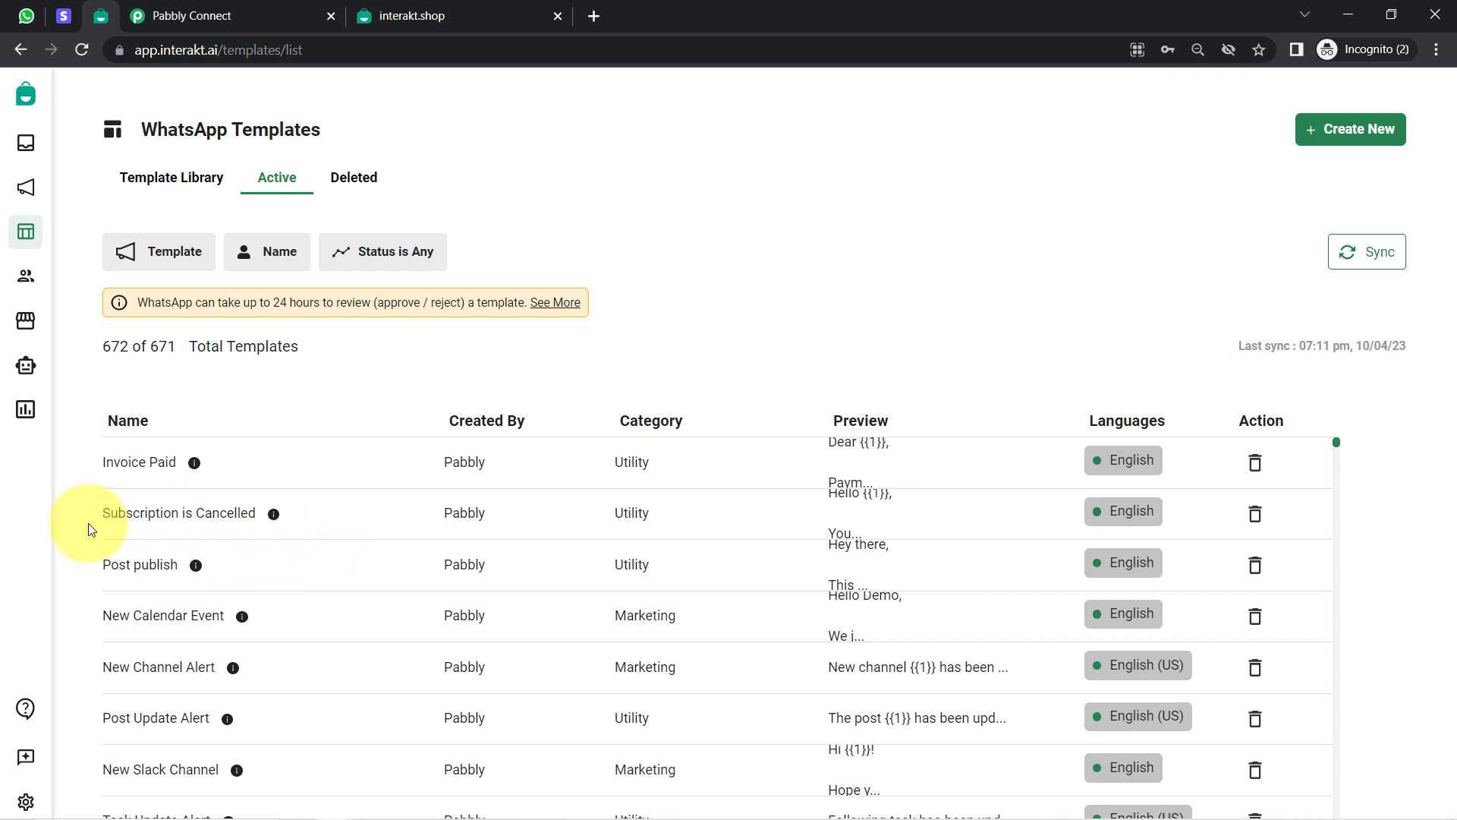
- Open the Subscription is Cancelled template from the list of active WhatsApp templates
mouse_move(231, 524)
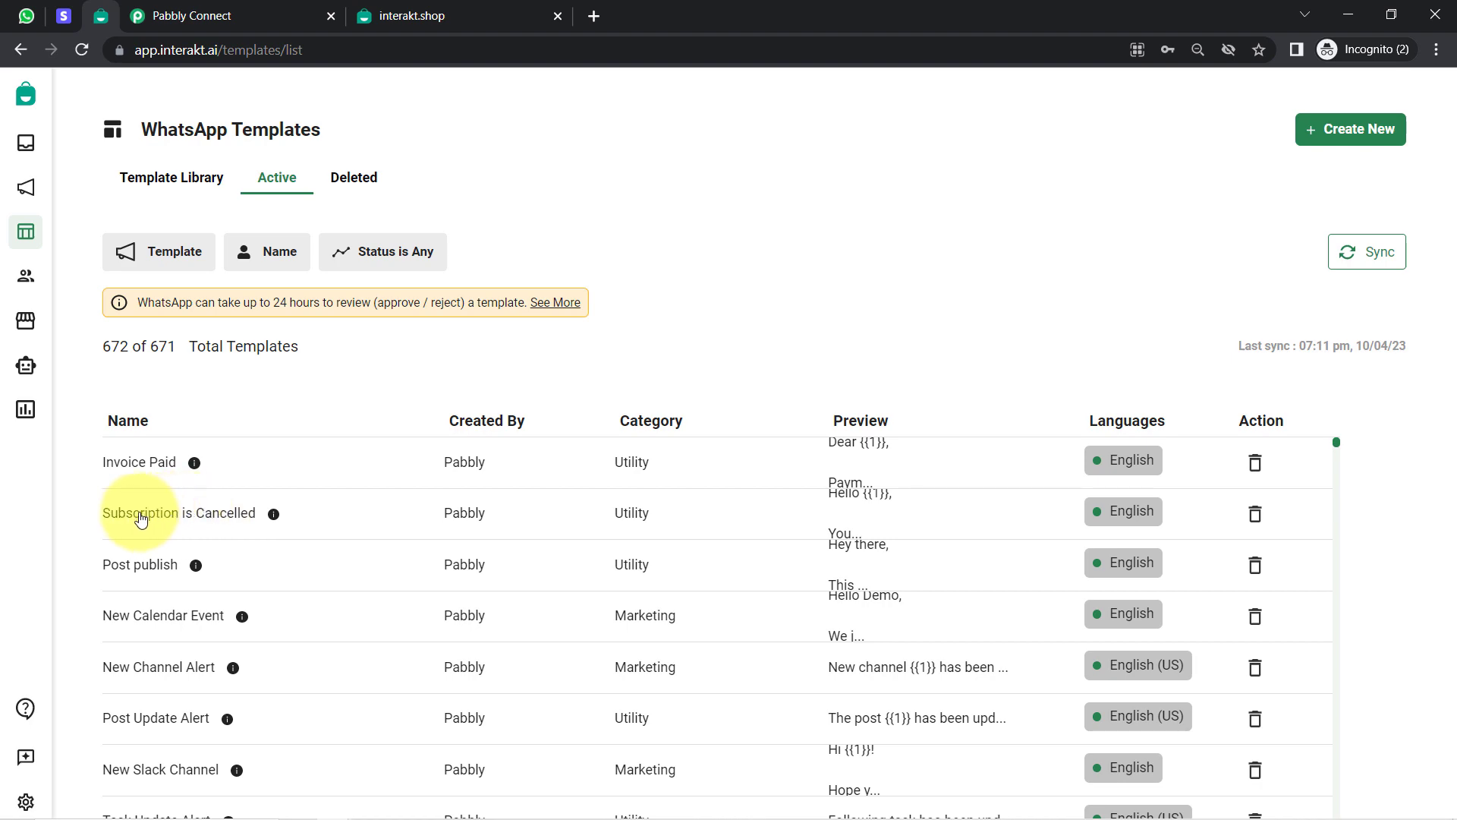
click(212, 513)
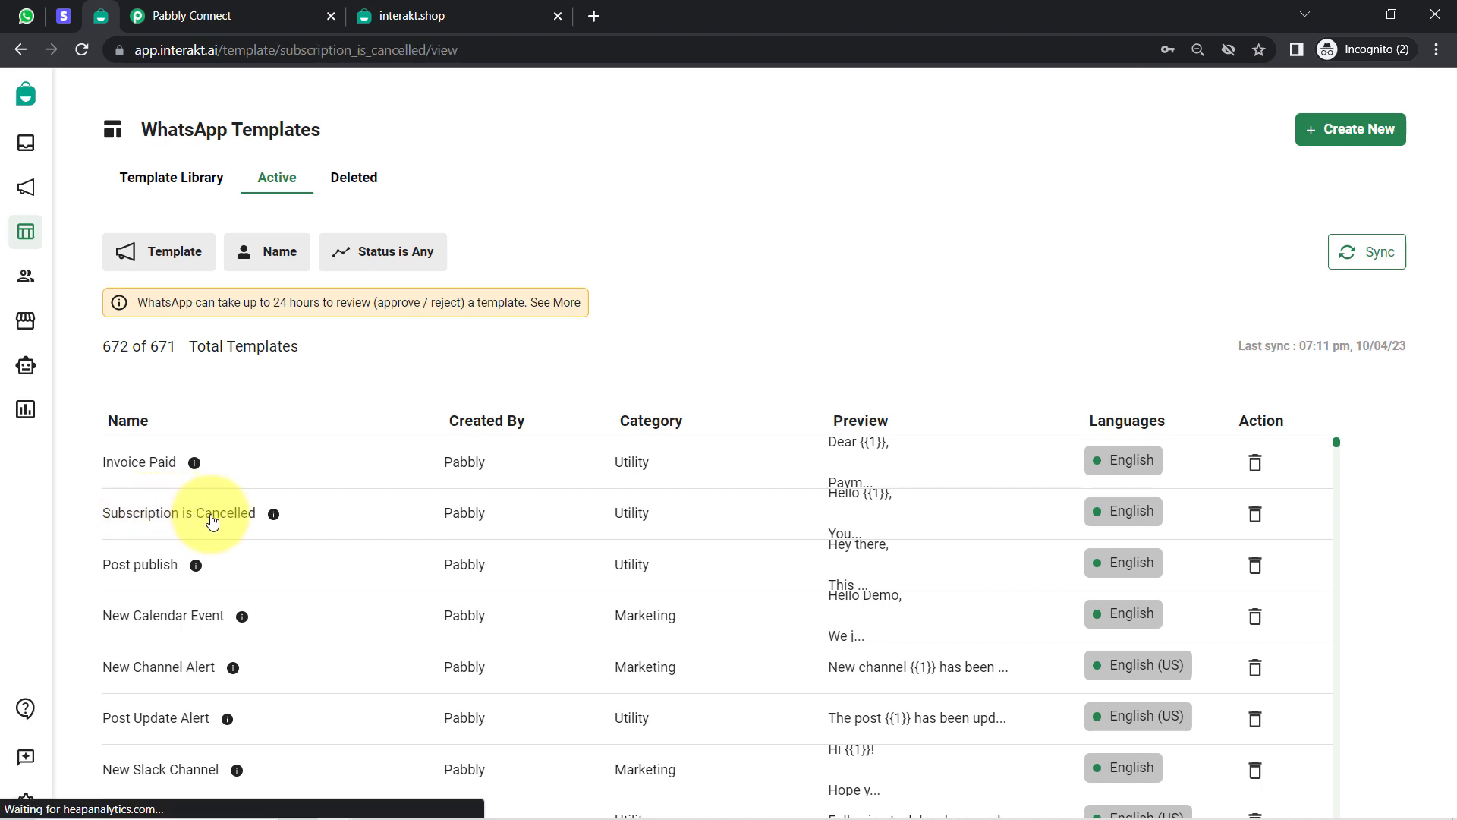
click(1437, 49)
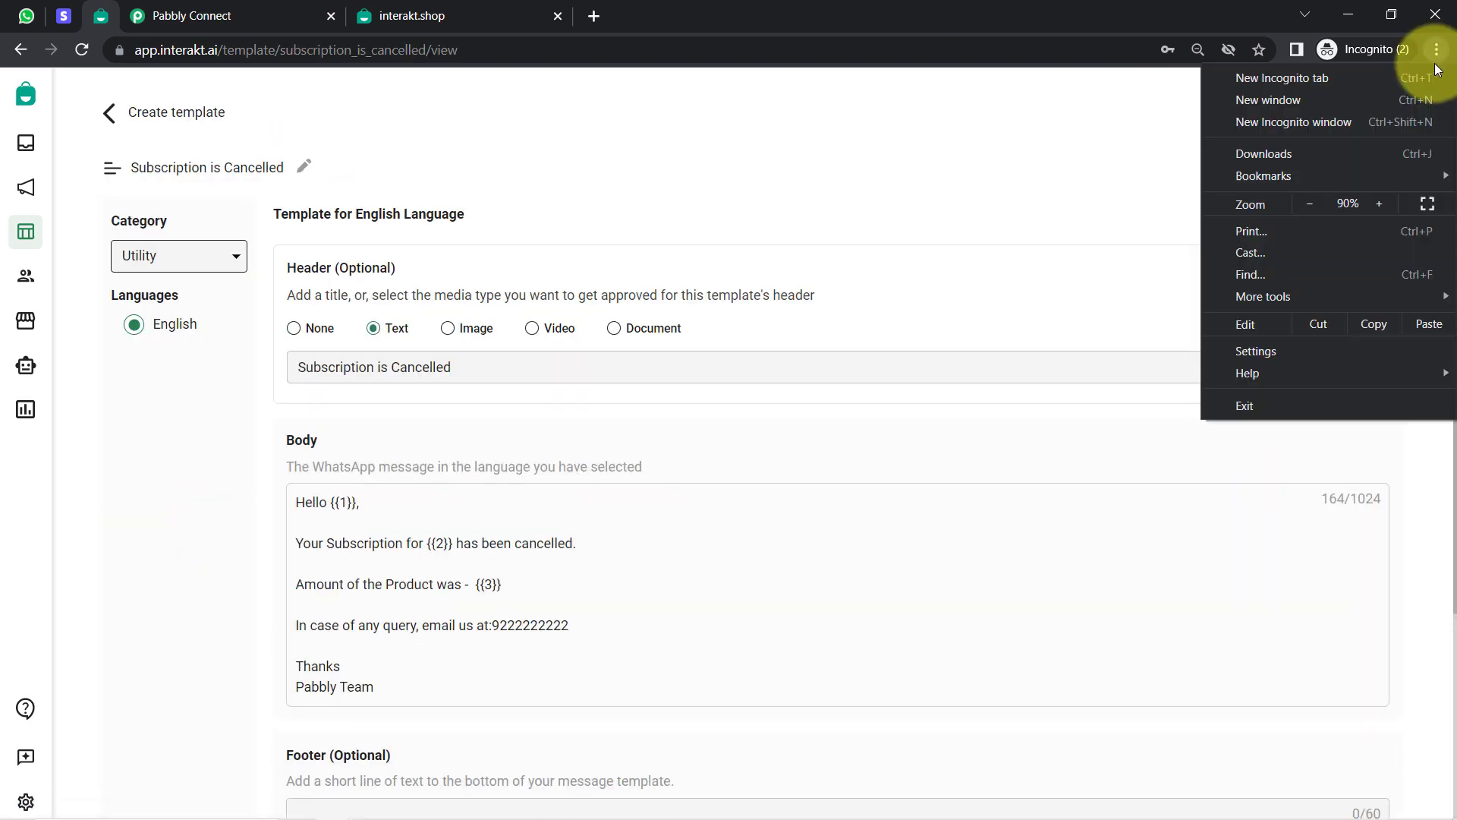
click(1379, 204)
click(1164, 201)
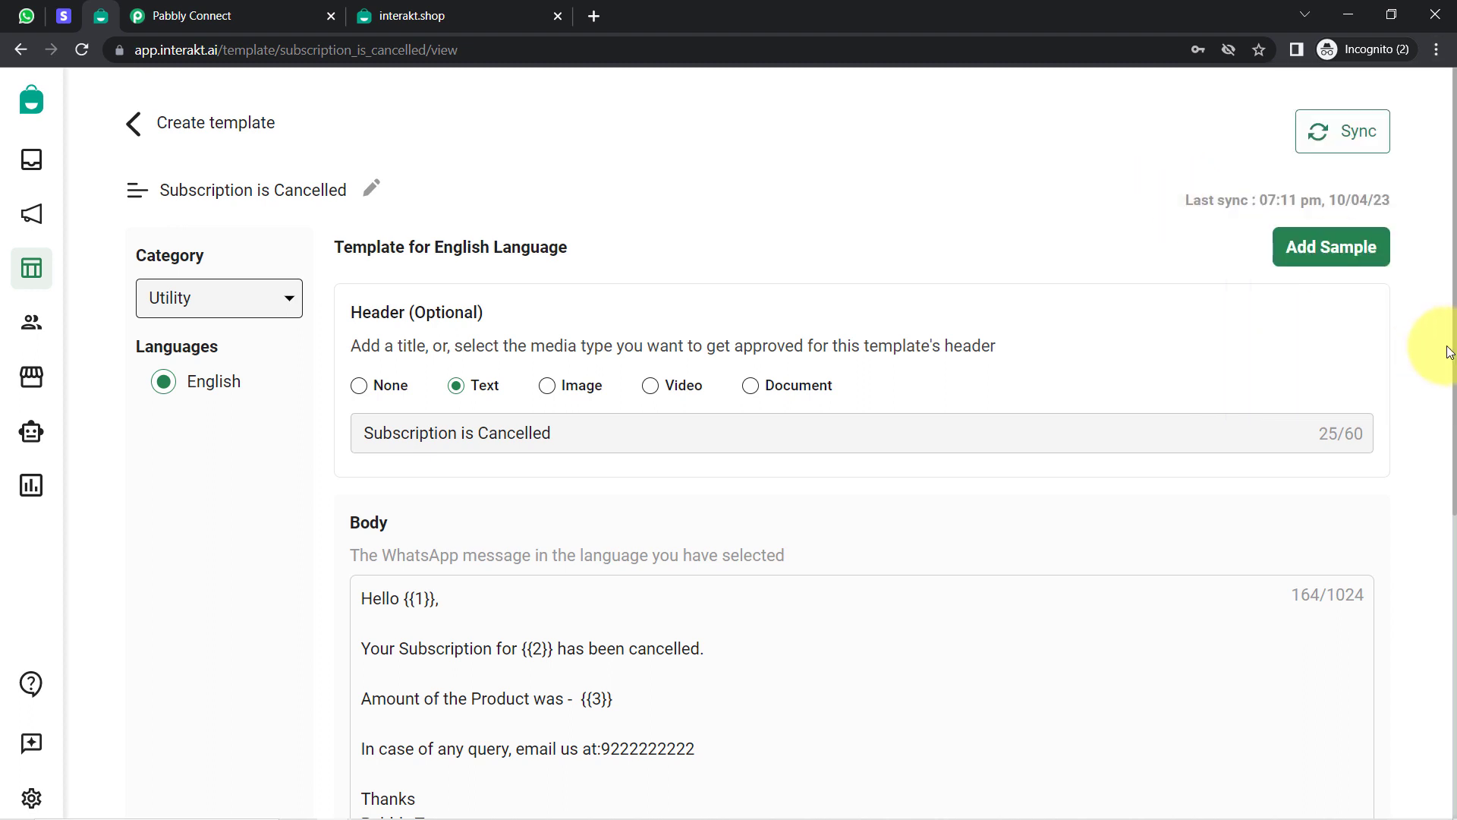
triple_click(1438, 380)
click(322, 545)
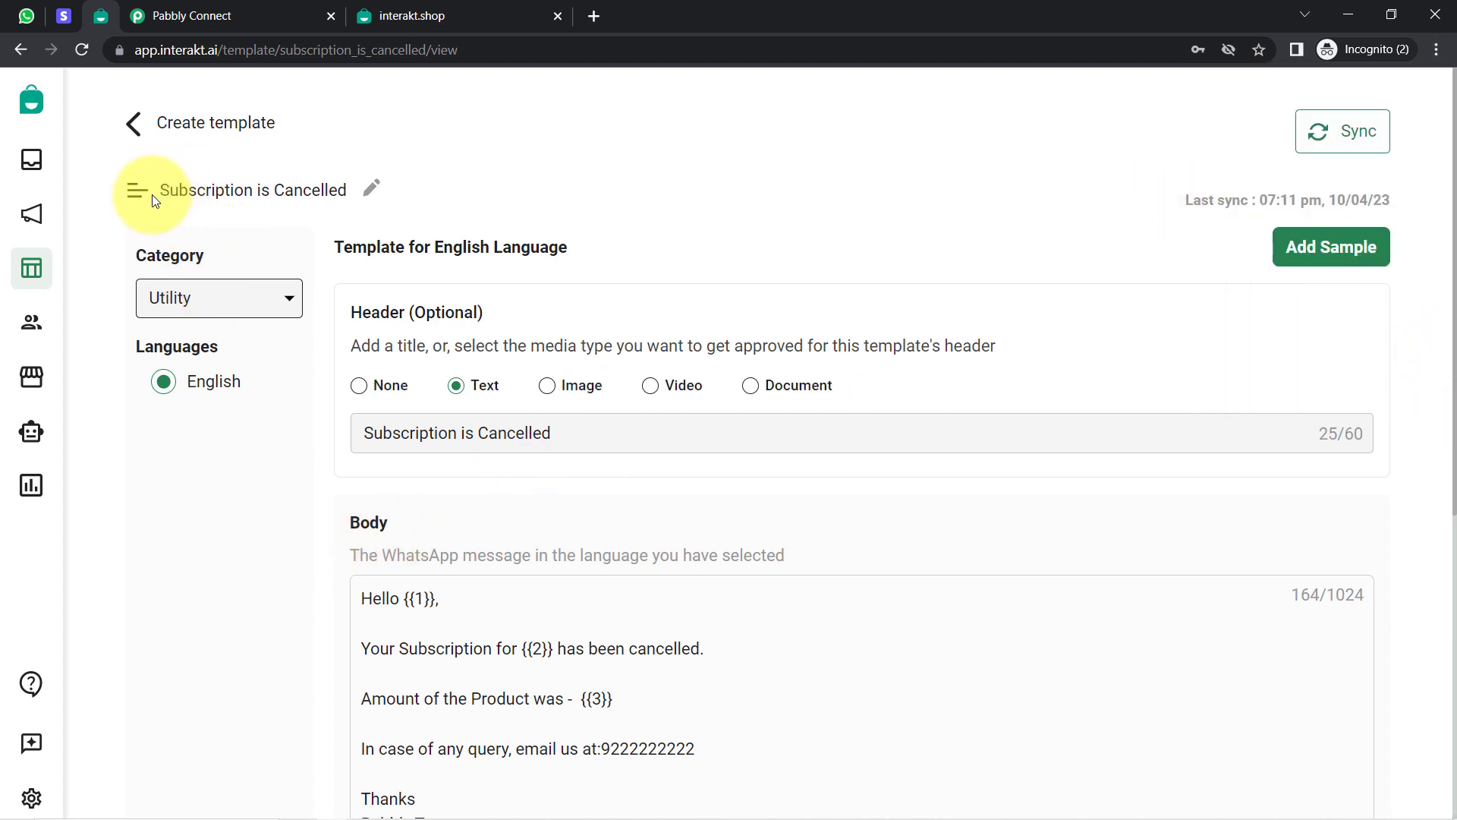
- Look over the template's name, category, language and header settings
drag(169, 190, 322, 191)
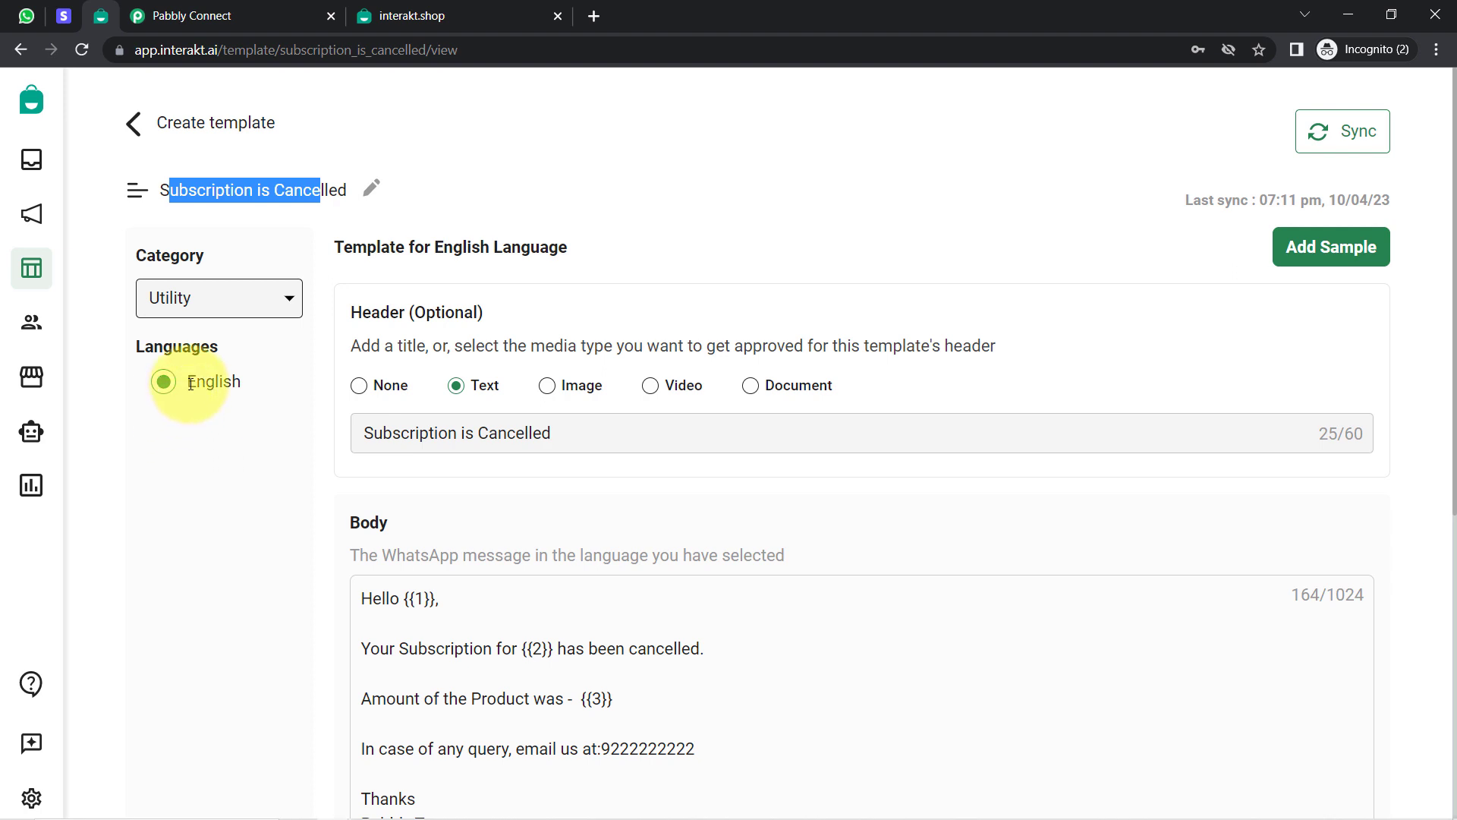
drag(362, 313, 483, 313)
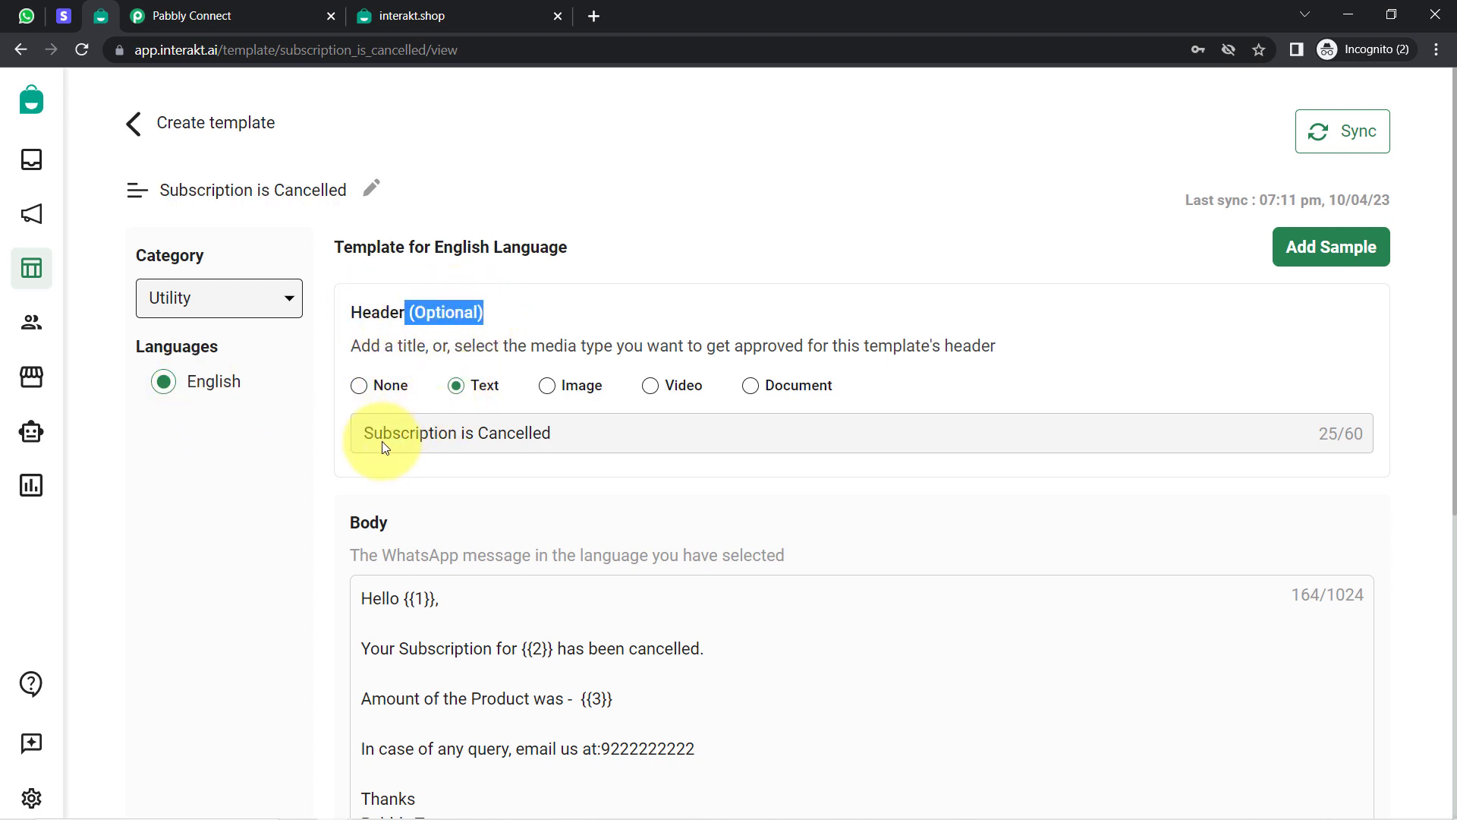
click(600, 423)
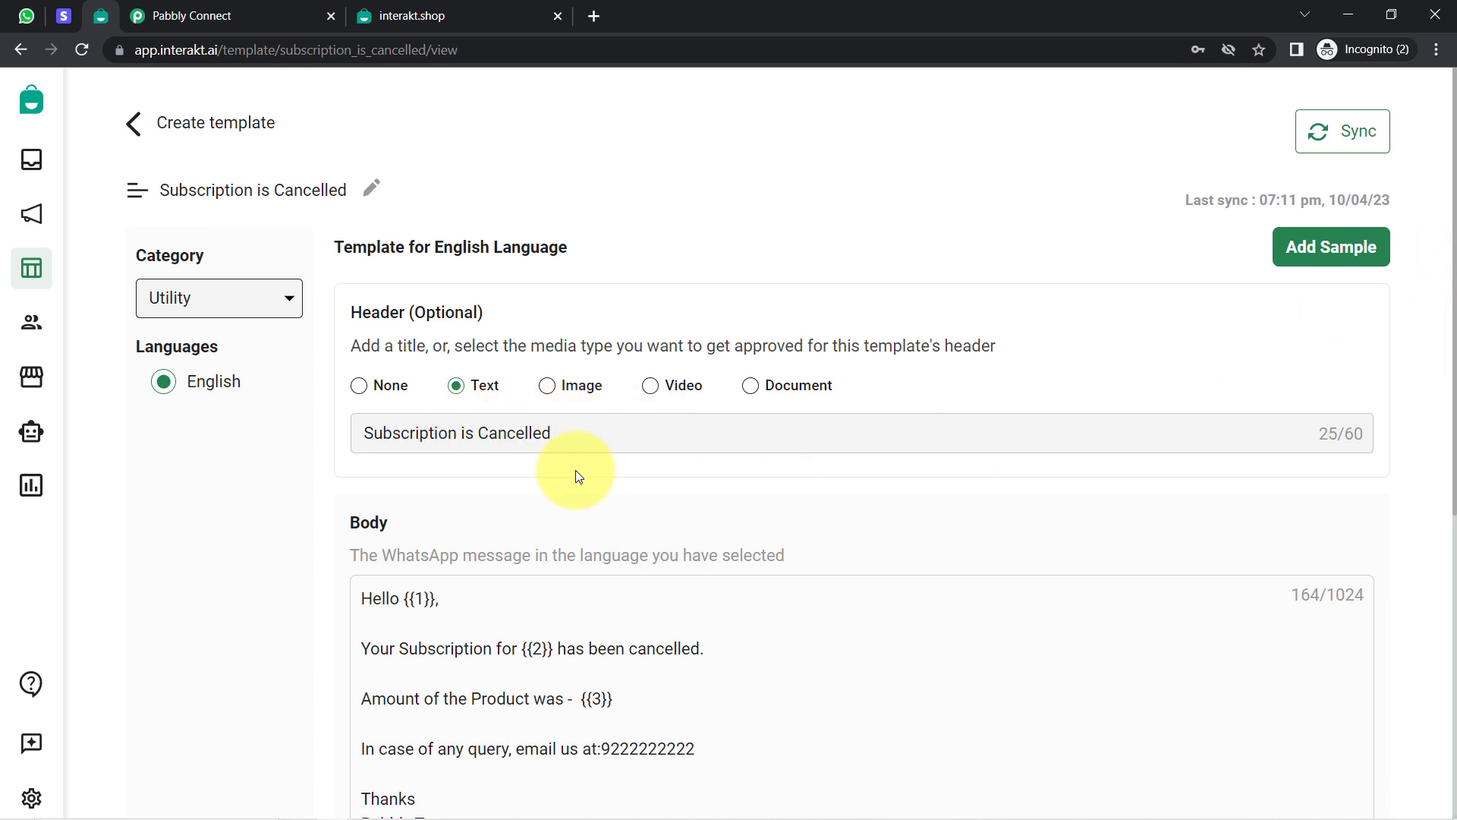
click(268, 476)
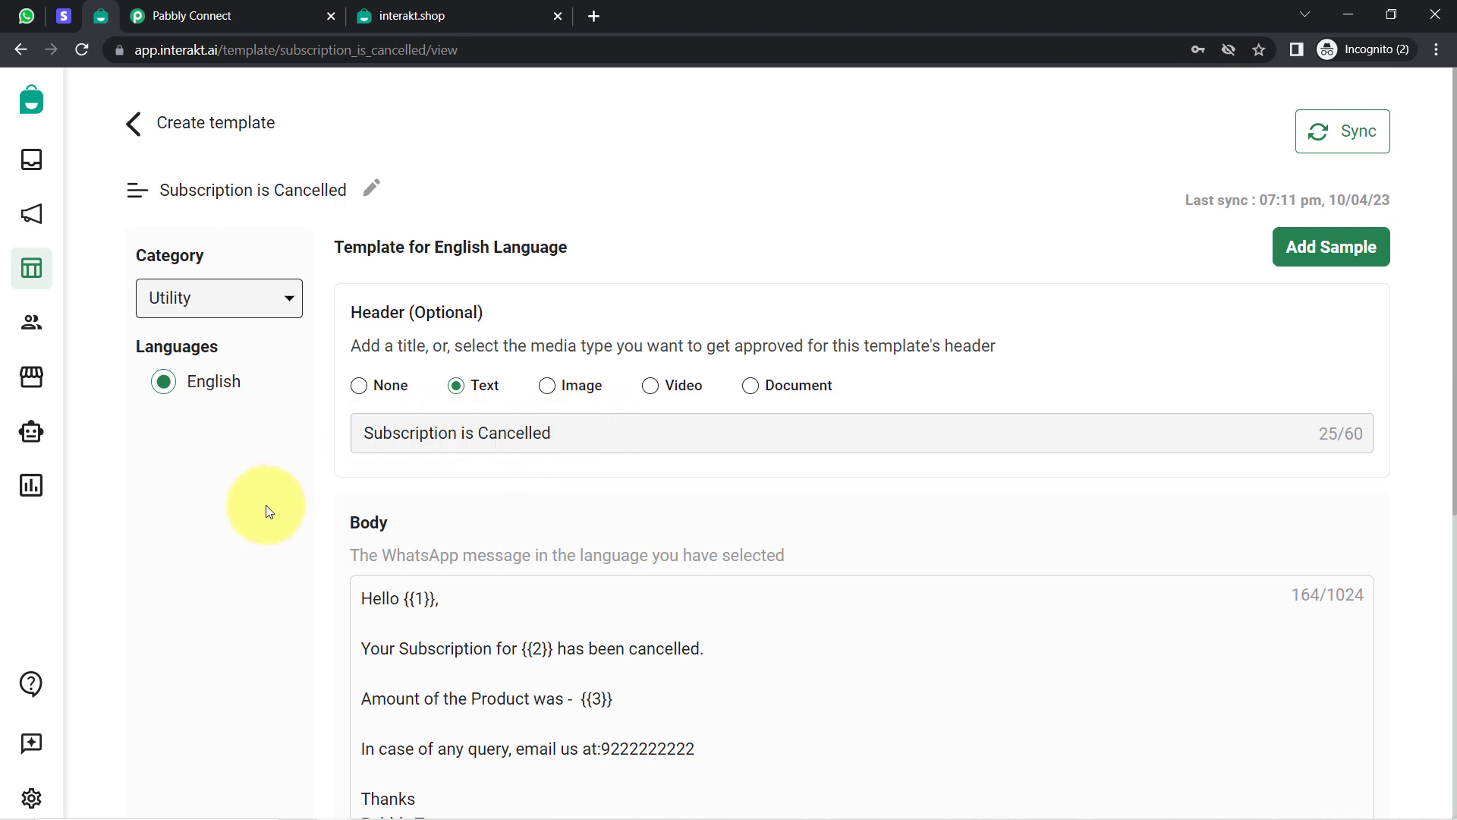
- Read the template's full body message and locate its code name in the page address
scroll(265, 504, down, 3)
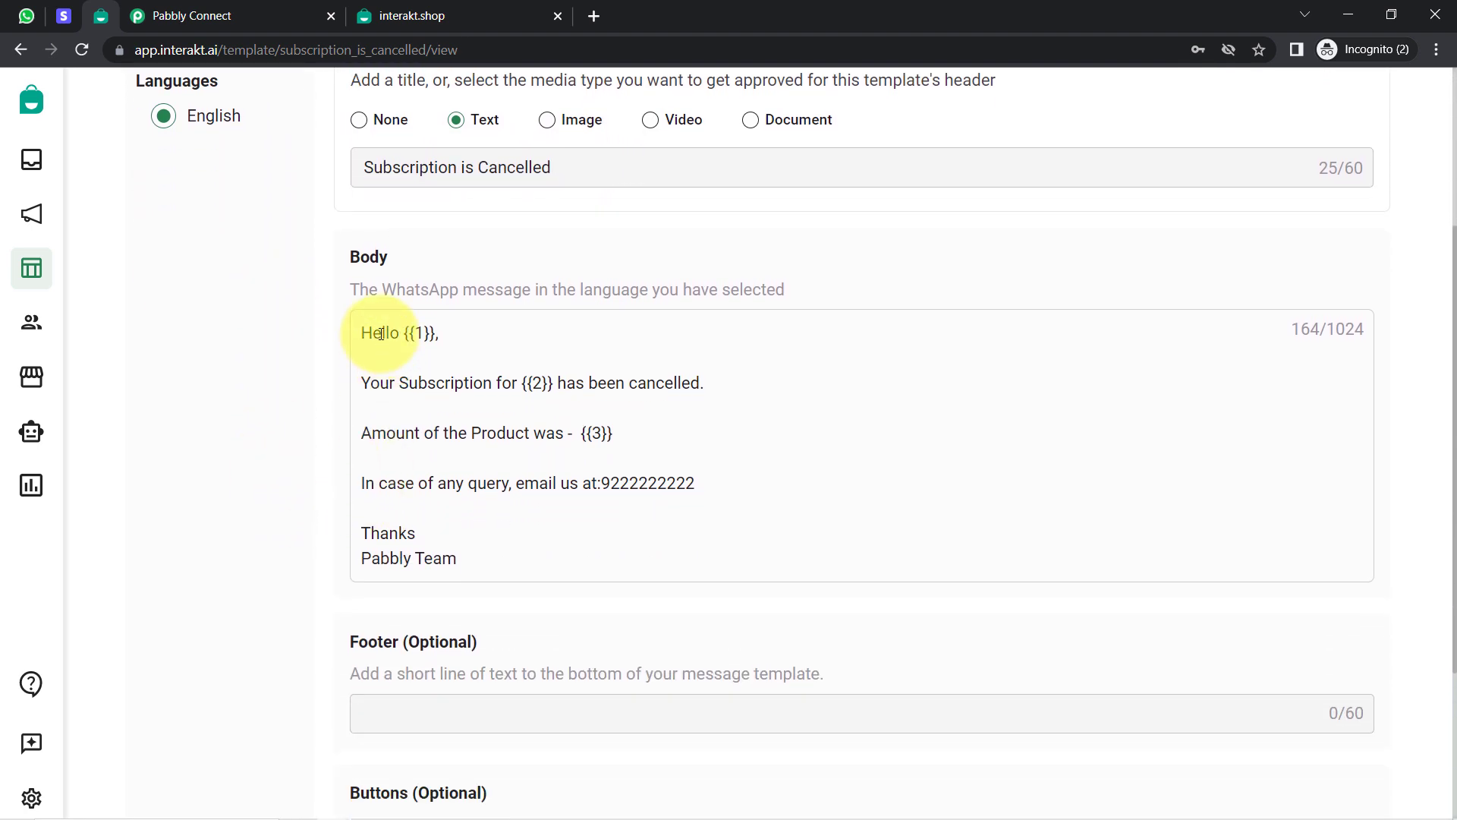
drag(375, 333, 465, 554)
click(463, 549)
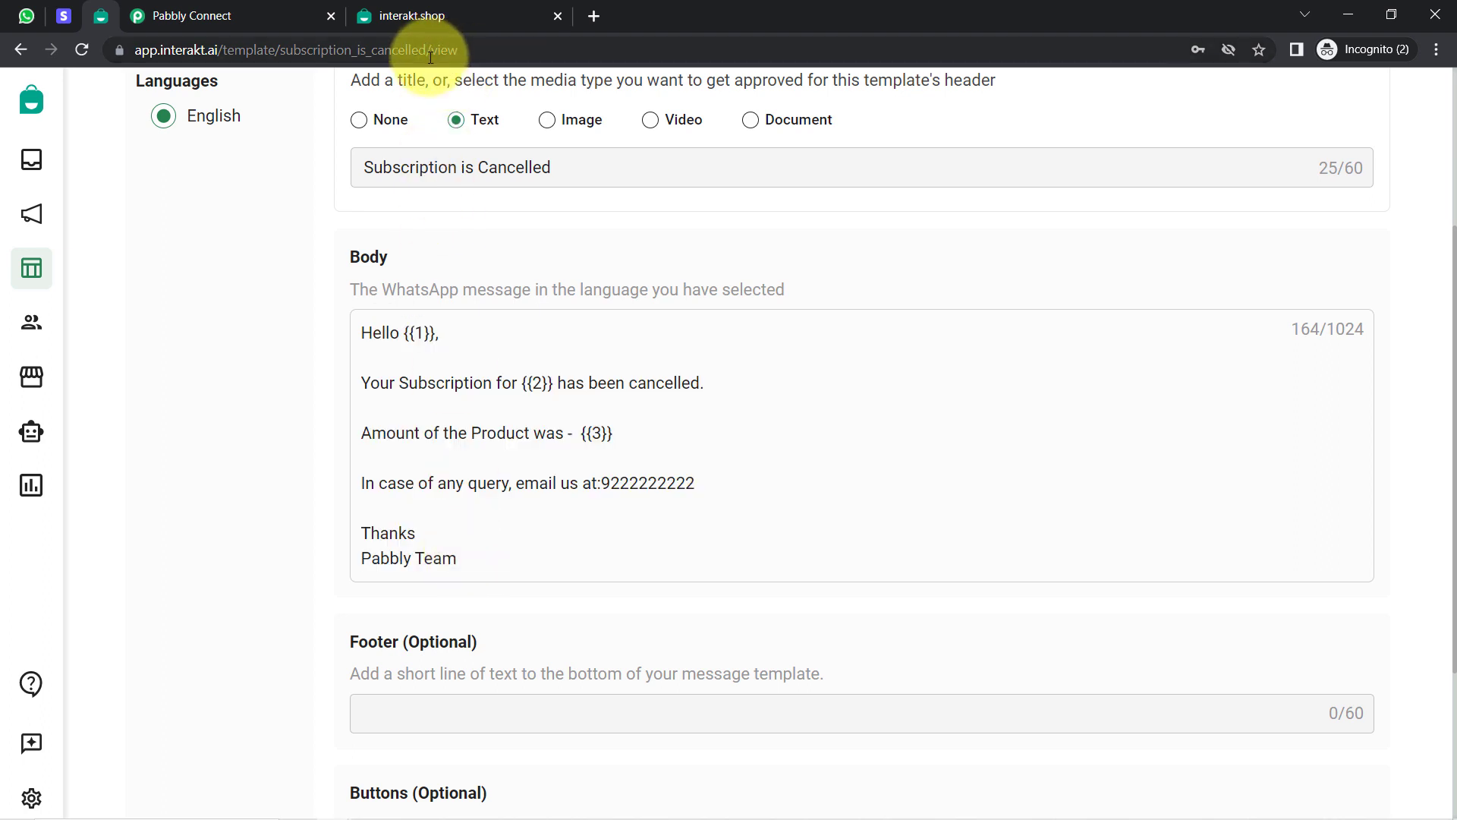
drag(431, 50, 471, 53)
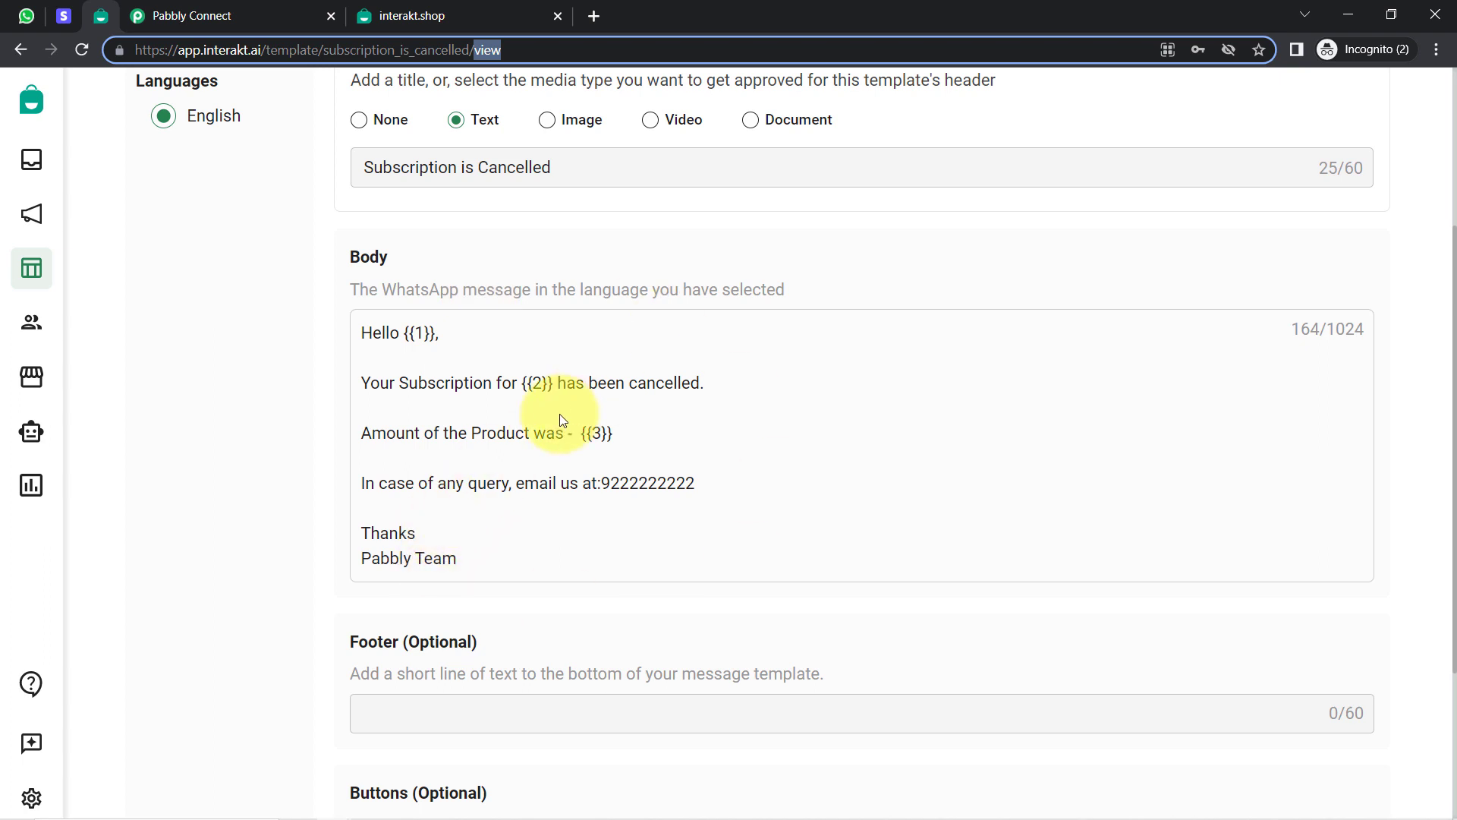
drag(382, 332, 461, 552)
click(477, 544)
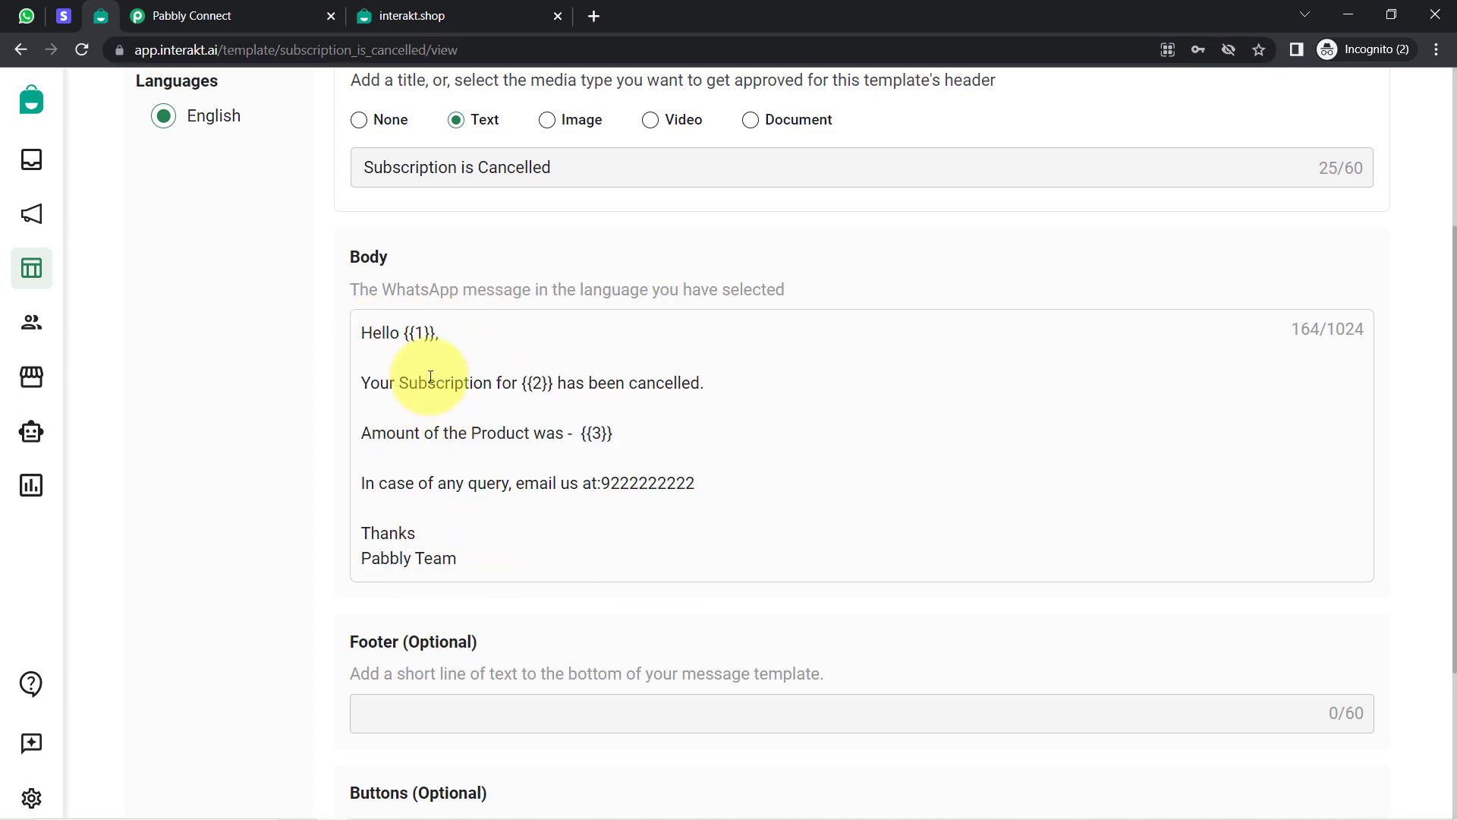
- Examine the {{1}}, {{2}} and {{3}} variable placeholders in the template's body
drag(400, 333, 439, 333)
click(534, 383)
drag(533, 382, 596, 382)
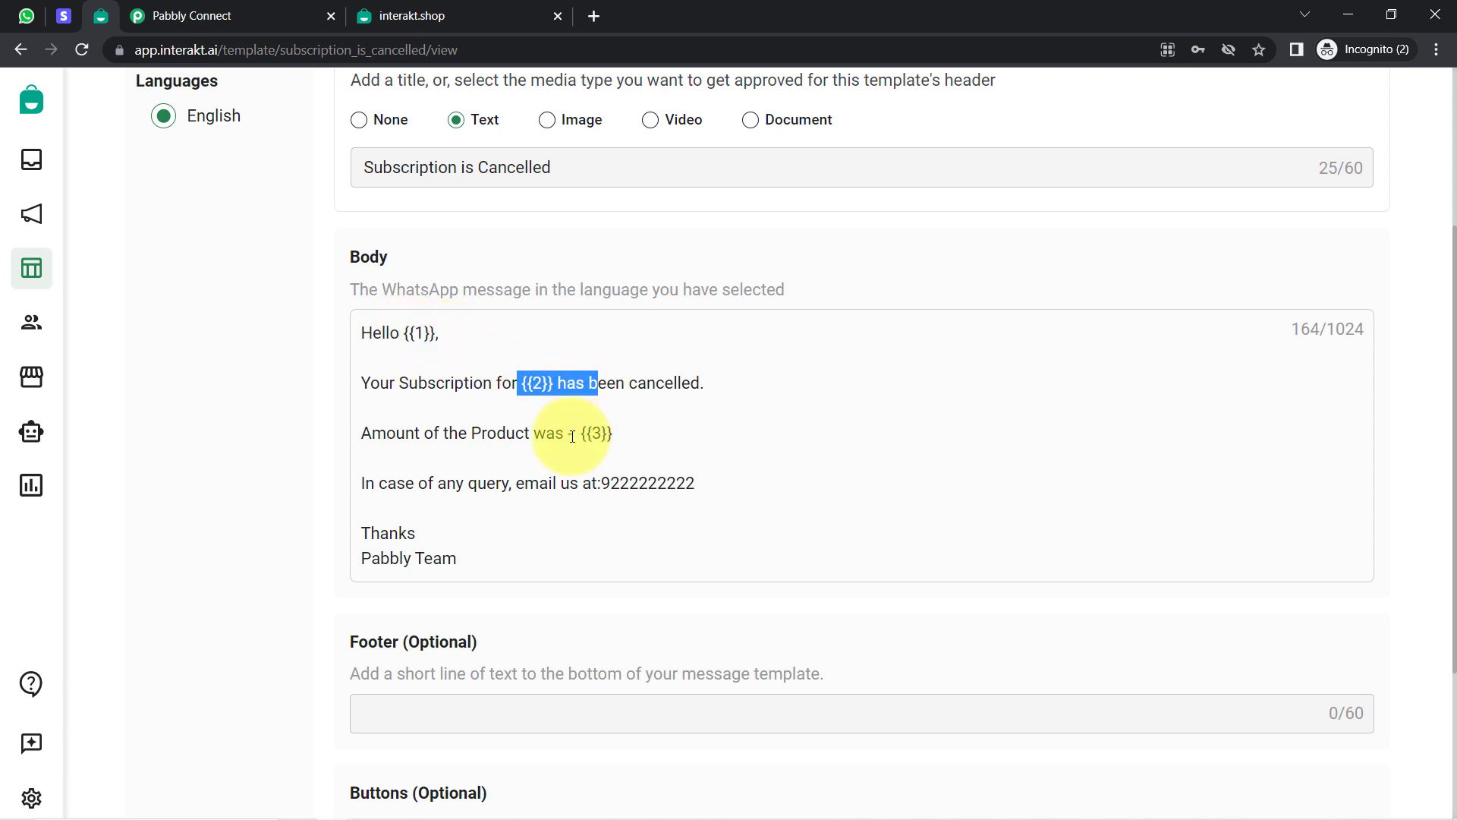
drag(571, 434, 645, 443)
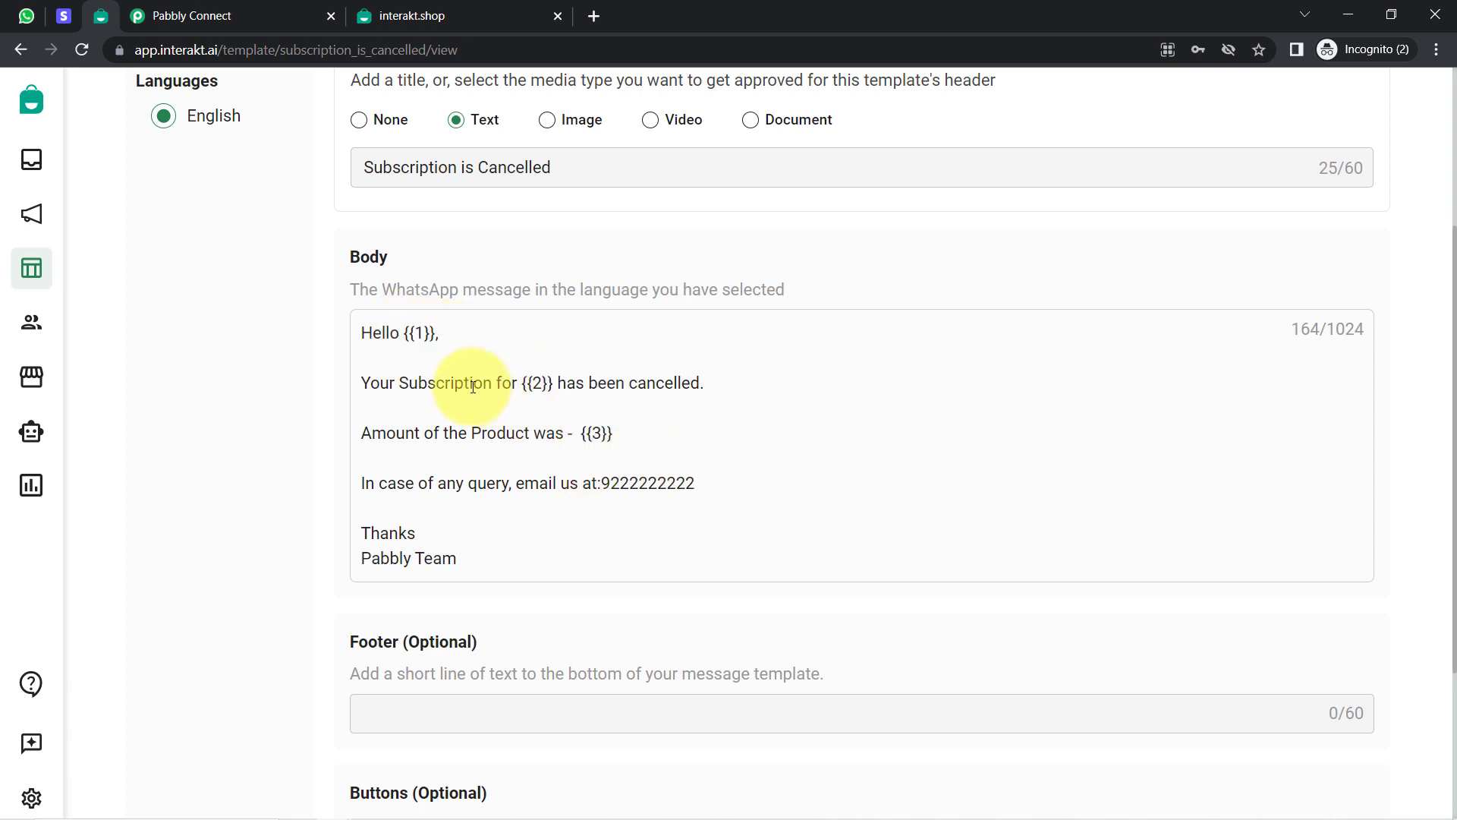
drag(389, 332, 448, 334)
drag(519, 384, 703, 384)
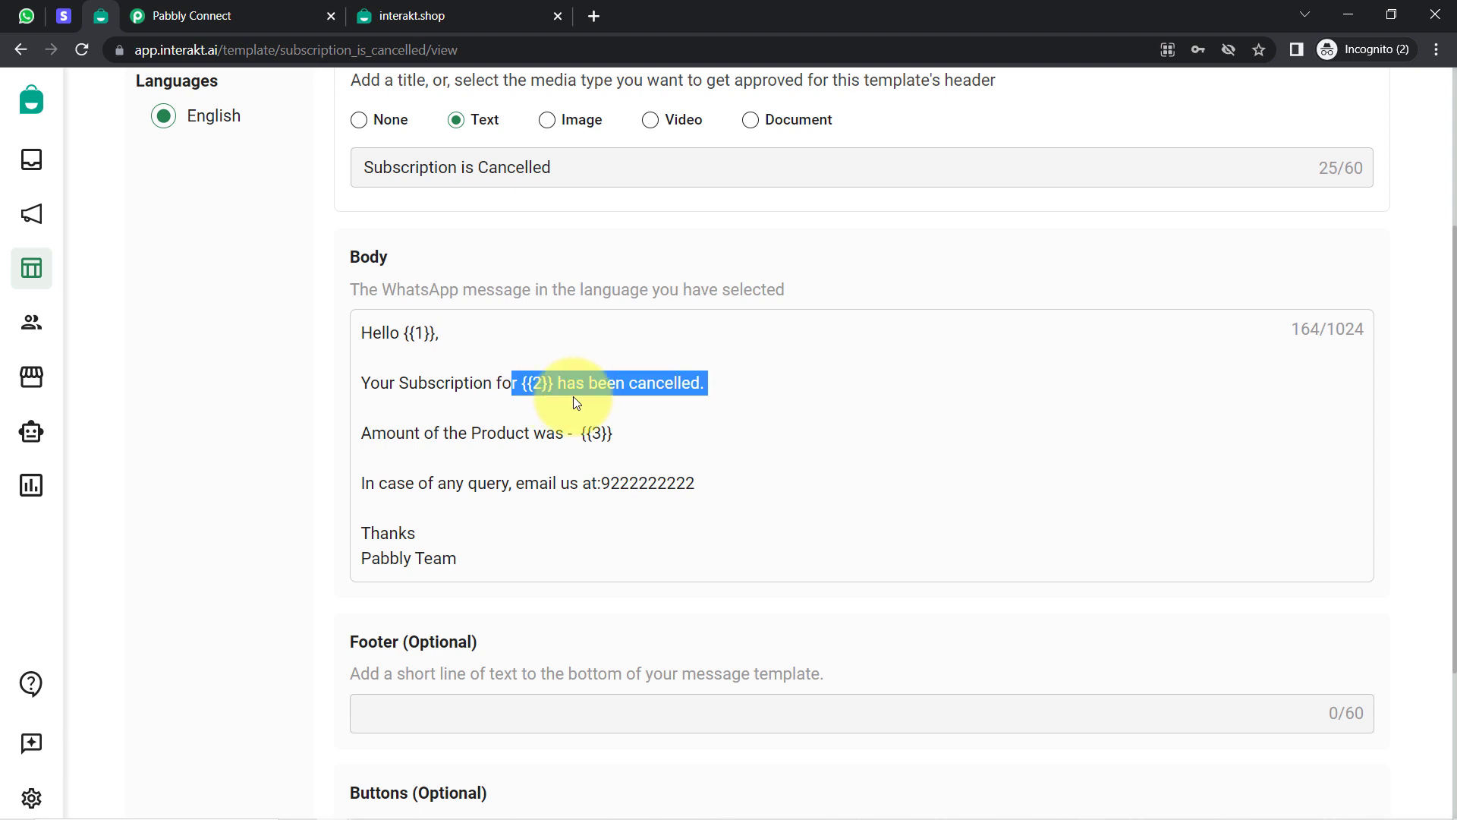
drag(400, 332, 439, 333)
drag(512, 383, 598, 383)
drag(565, 434, 649, 444)
drag(404, 335, 428, 334)
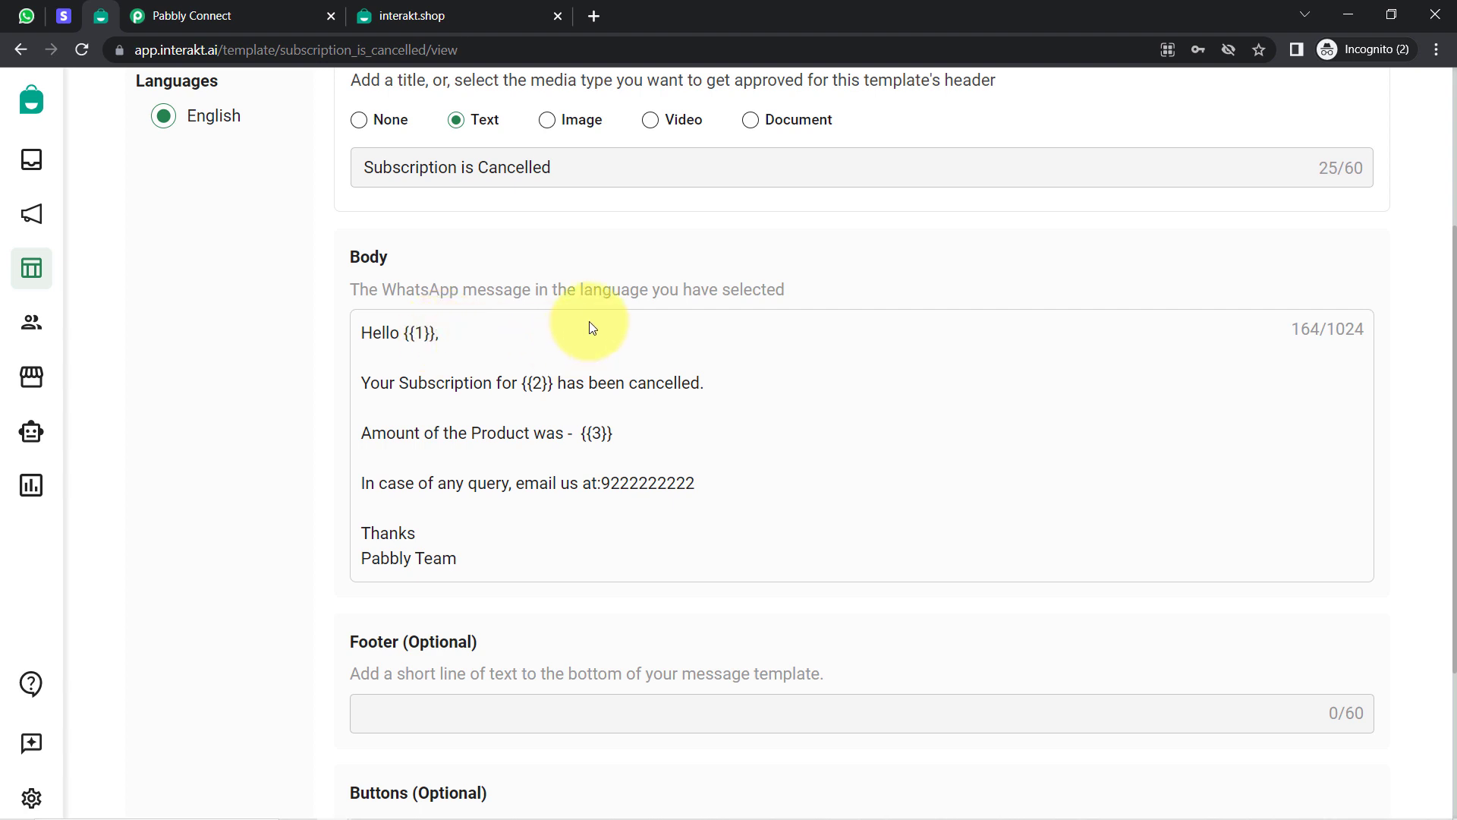
- Compare the fixed wording of the body message with the variables that need mapped customer data
drag(372, 332, 490, 558)
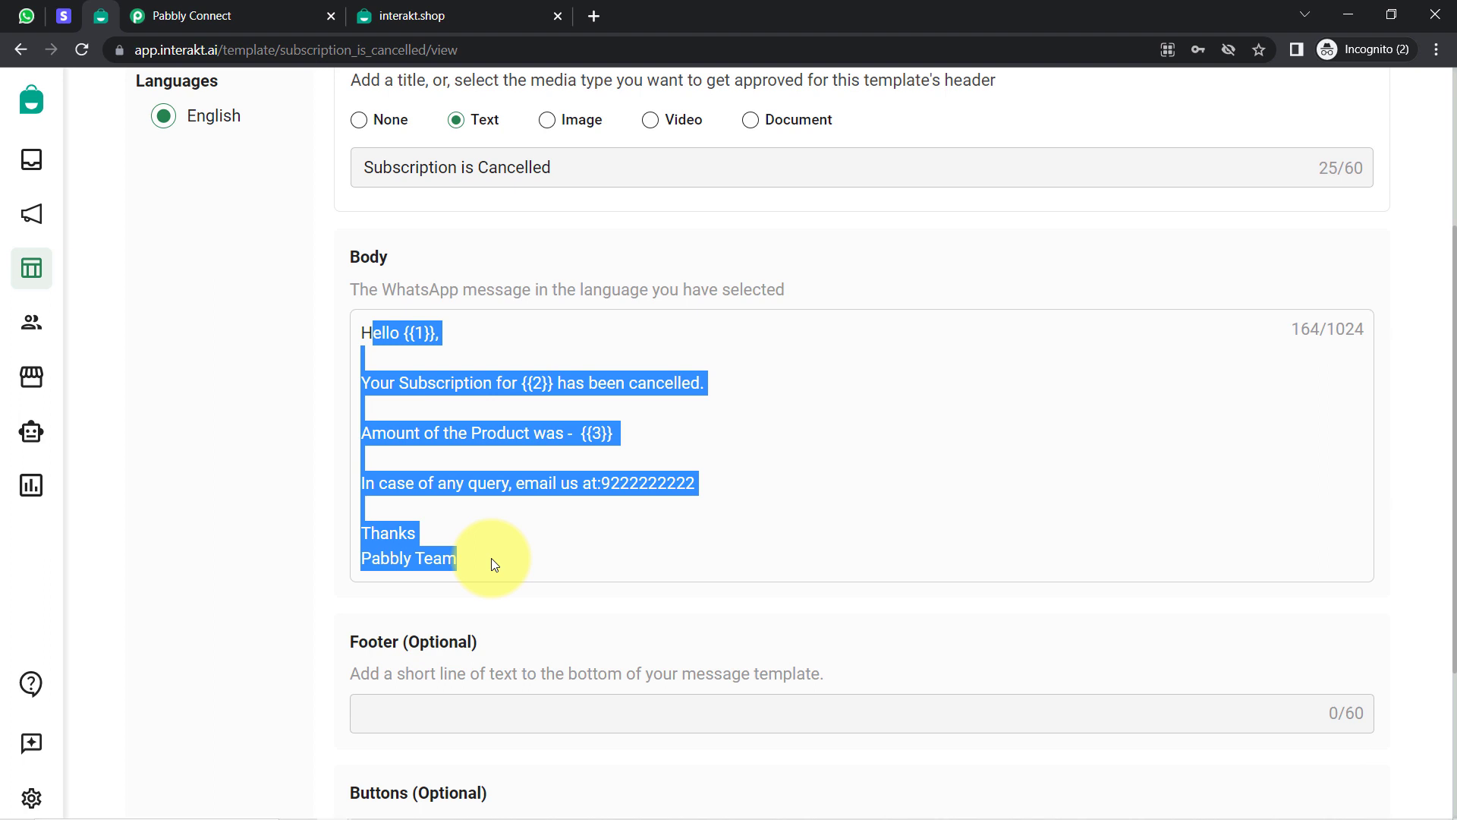
click(418, 418)
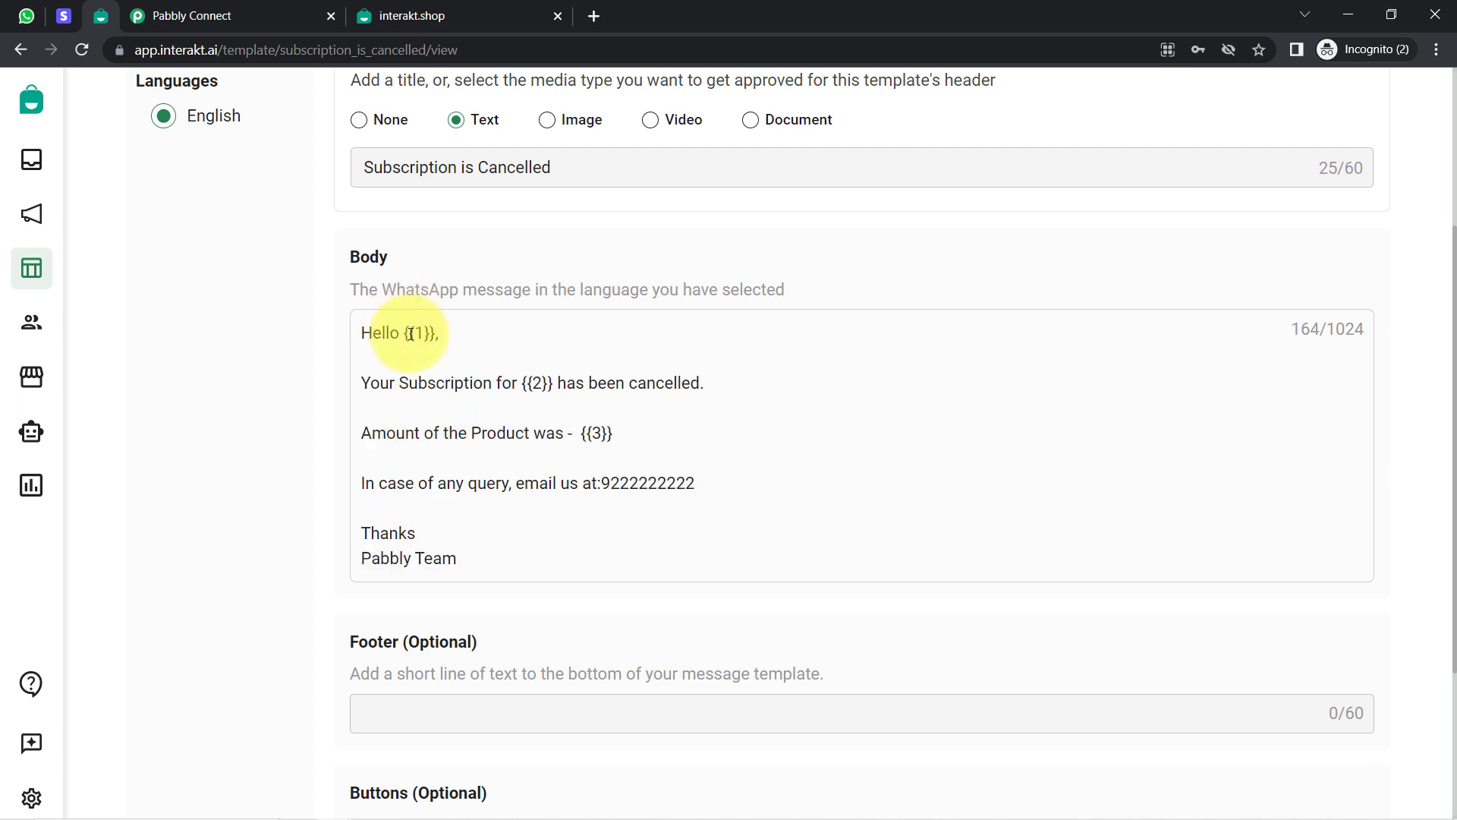
double_click(410, 334)
click(489, 347)
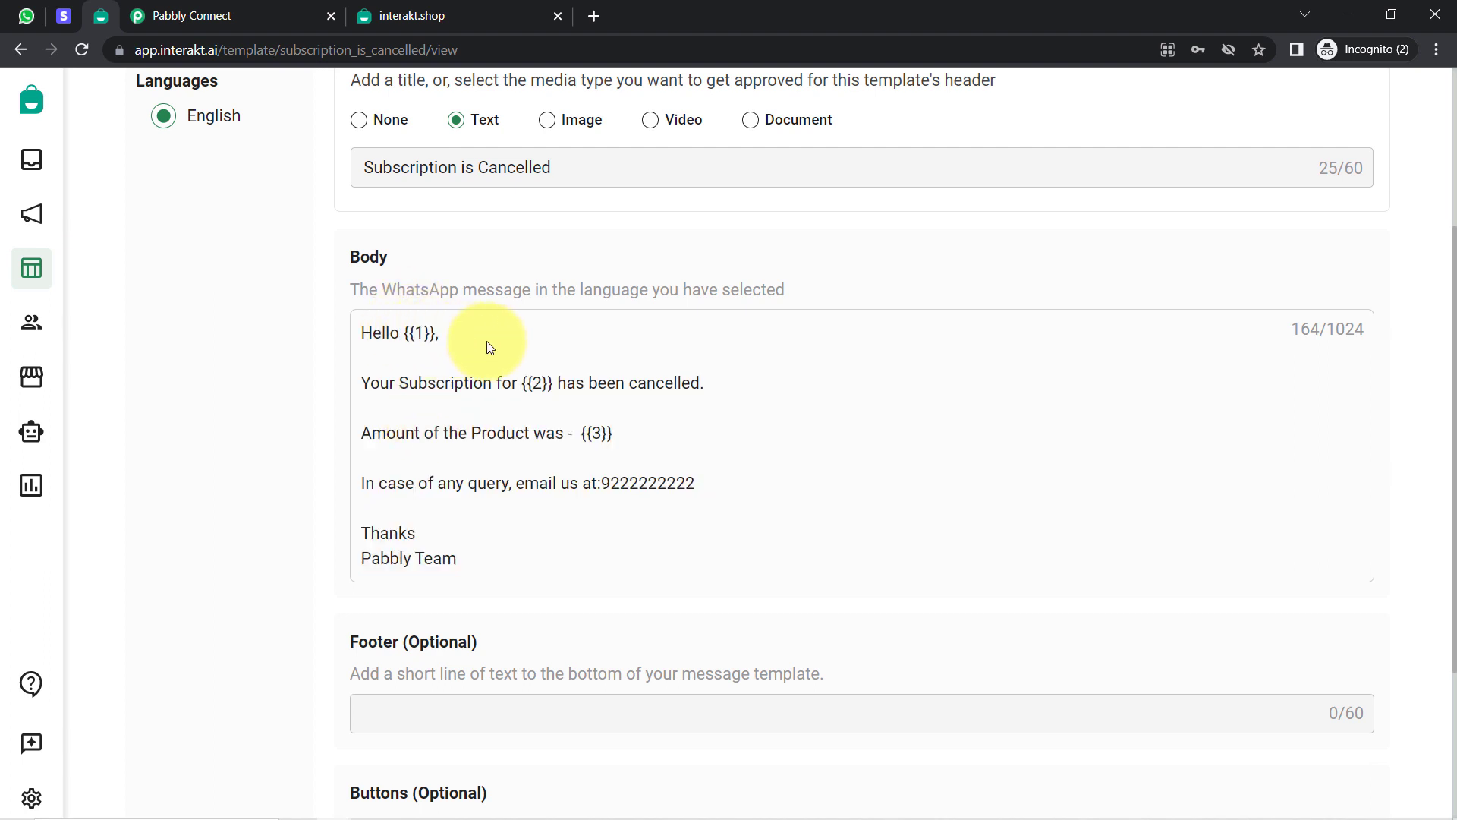
double_click(380, 333)
click(390, 383)
drag(390, 382, 454, 382)
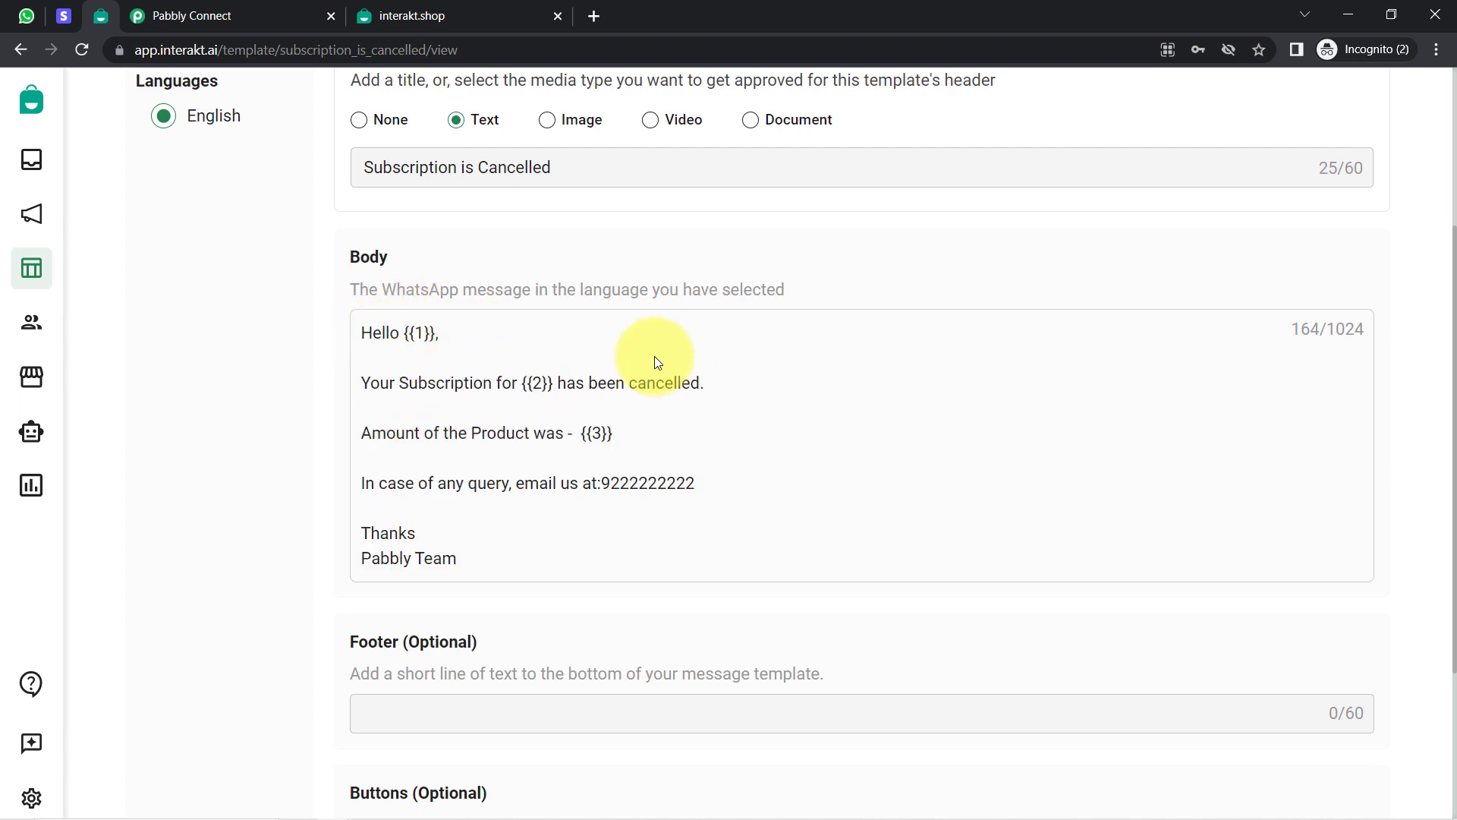
double_click(414, 333)
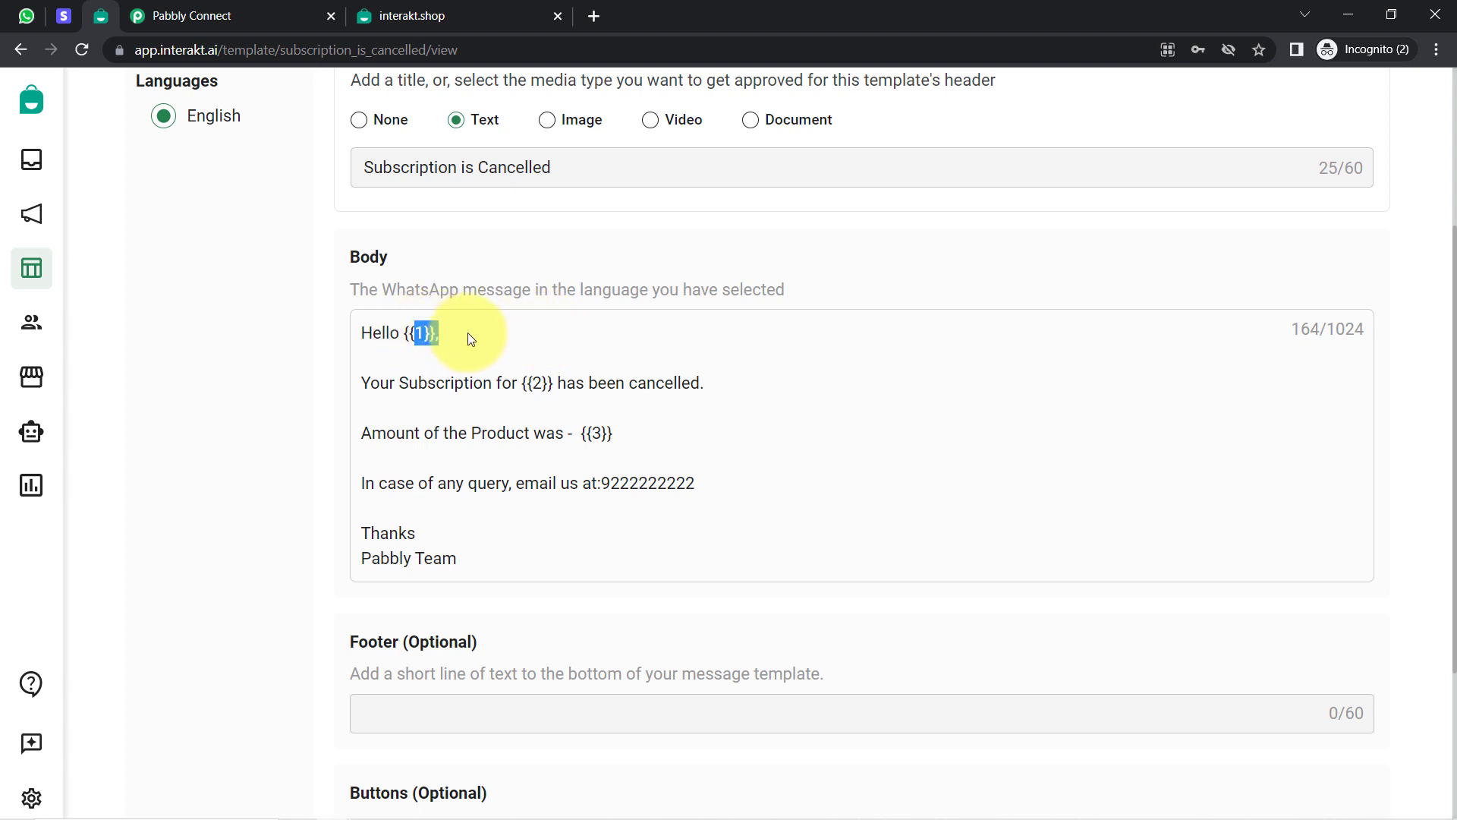
click(539, 331)
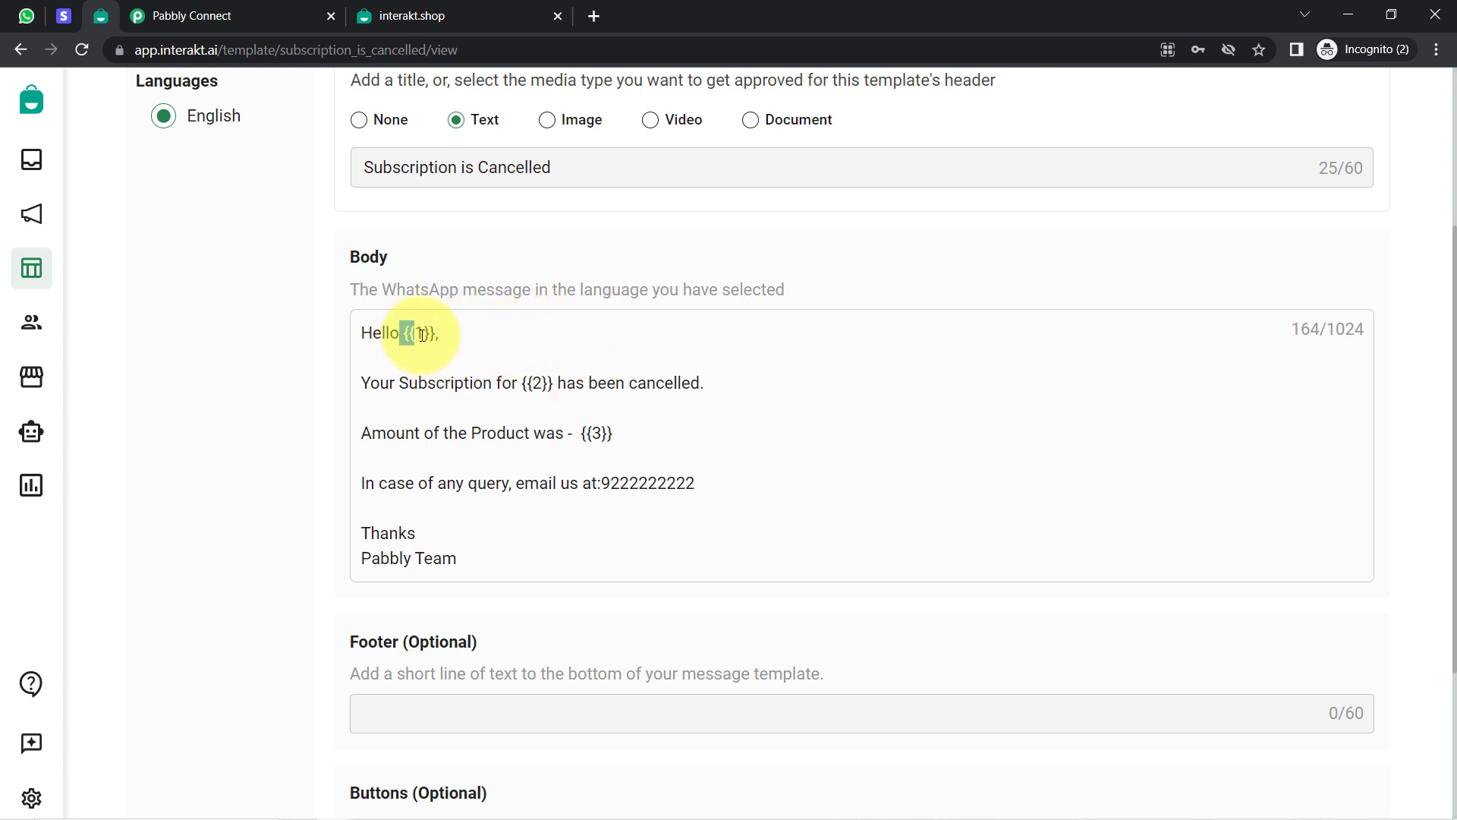
drag(438, 334, 394, 321)
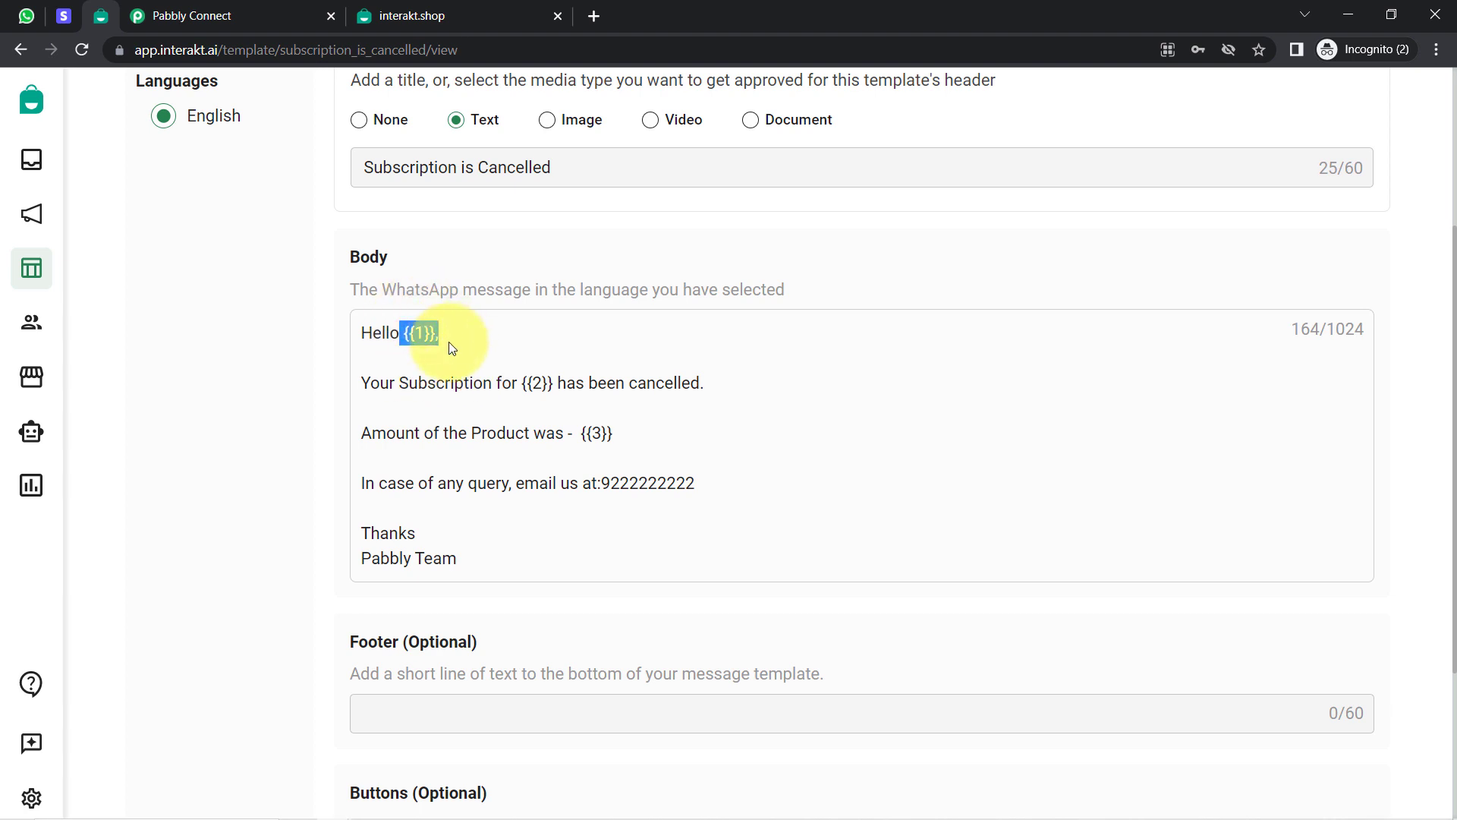
drag(526, 382, 613, 435)
click(365, 449)
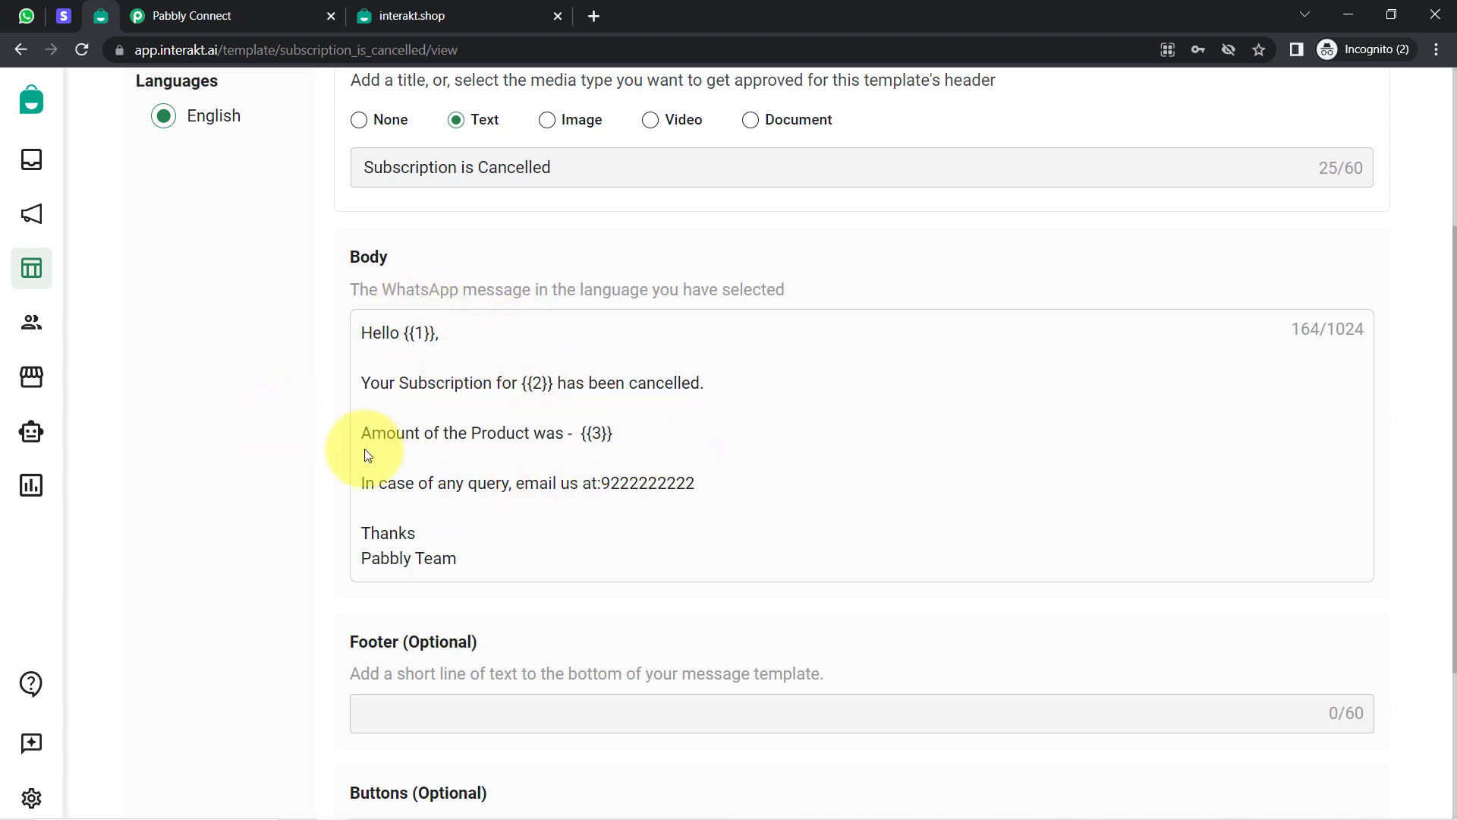
- Review the end of the body message, the optional footer and buttons, and the template's approval status
scroll(1406, 454, down, 3)
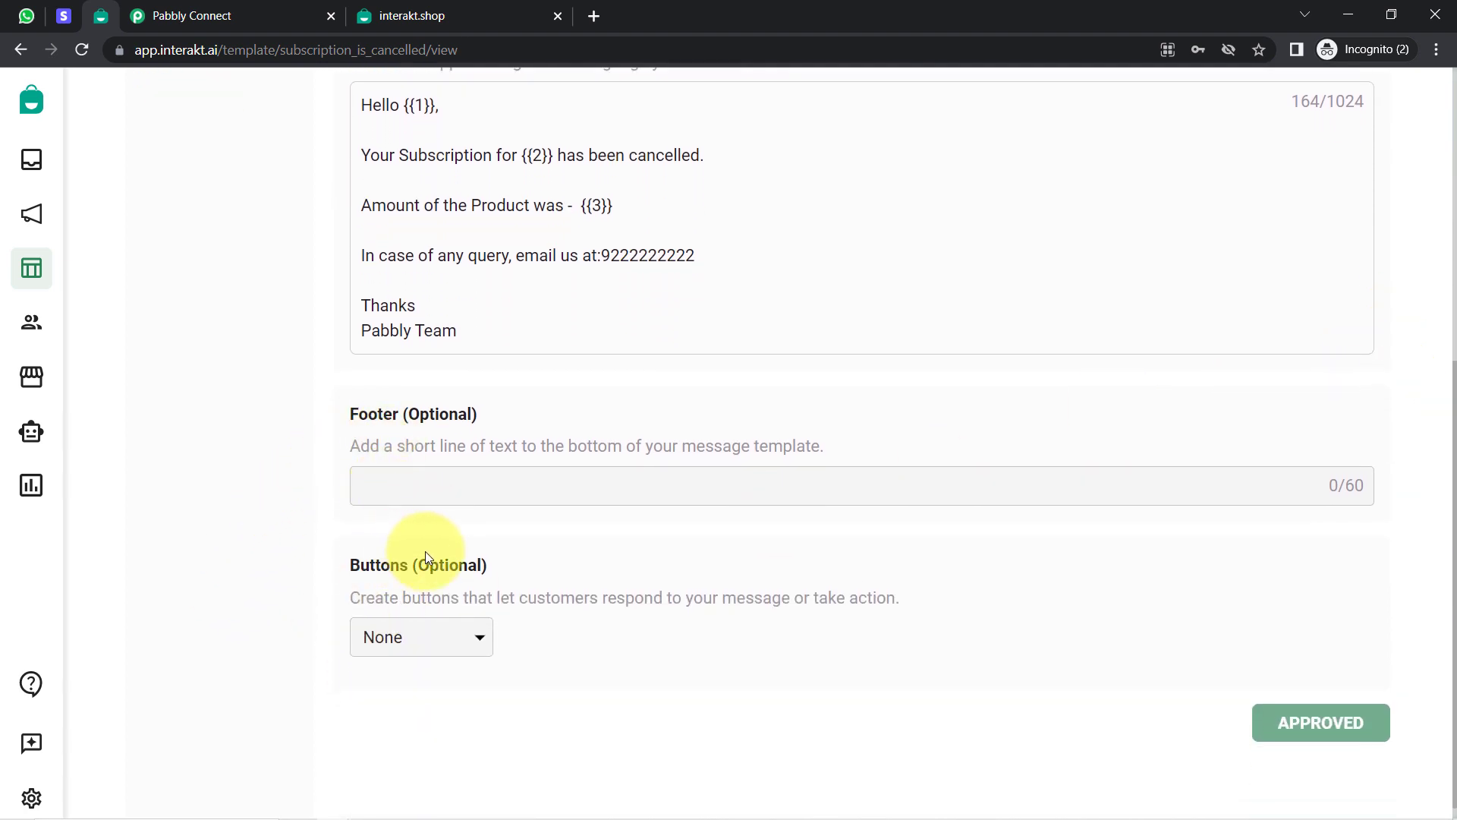
drag(409, 107, 387, 106)
drag(422, 156, 521, 367)
click(359, 398)
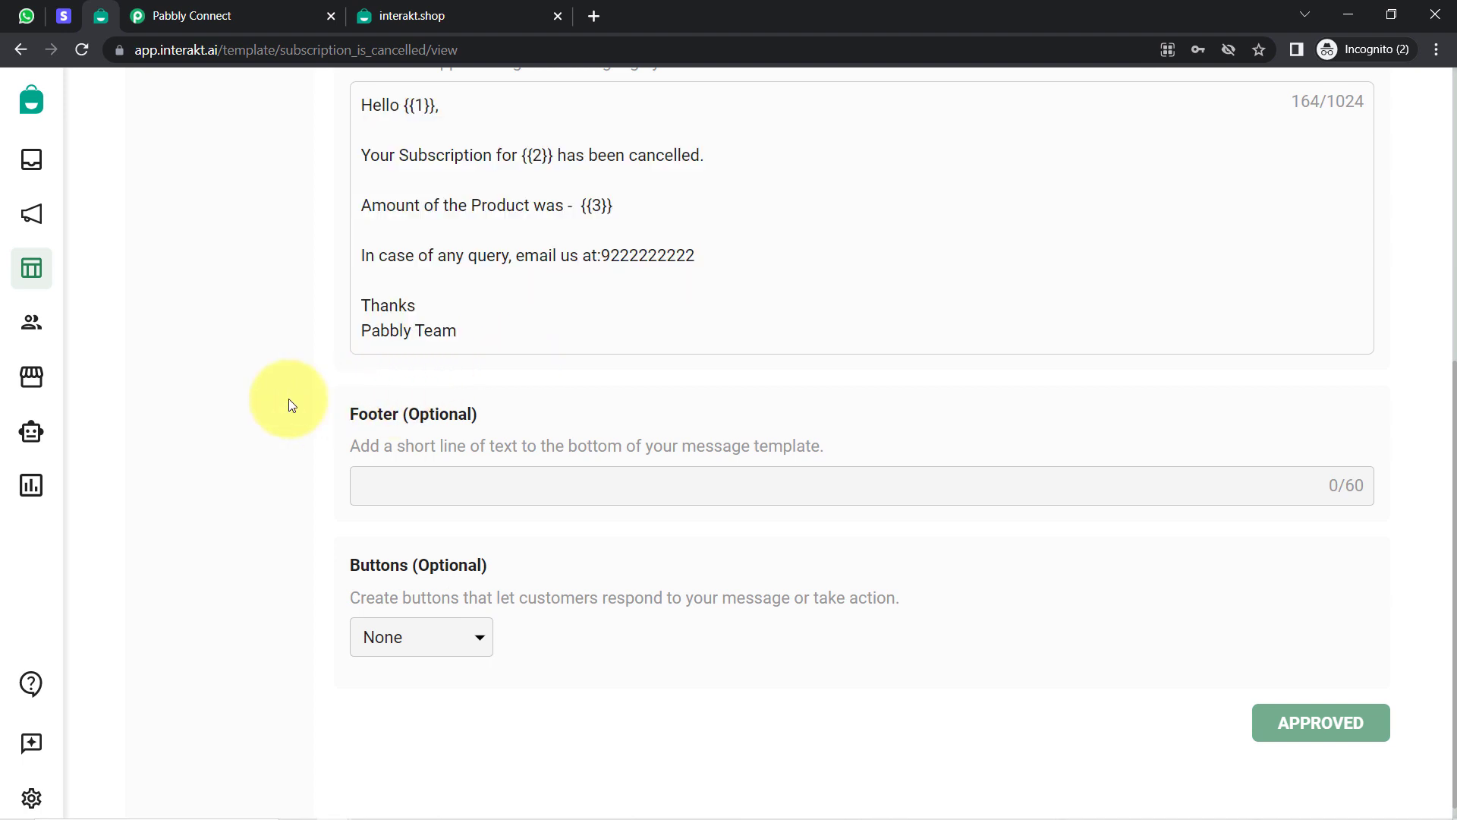
scroll(289, 398, up, 2)
scroll(288, 398, down, 2)
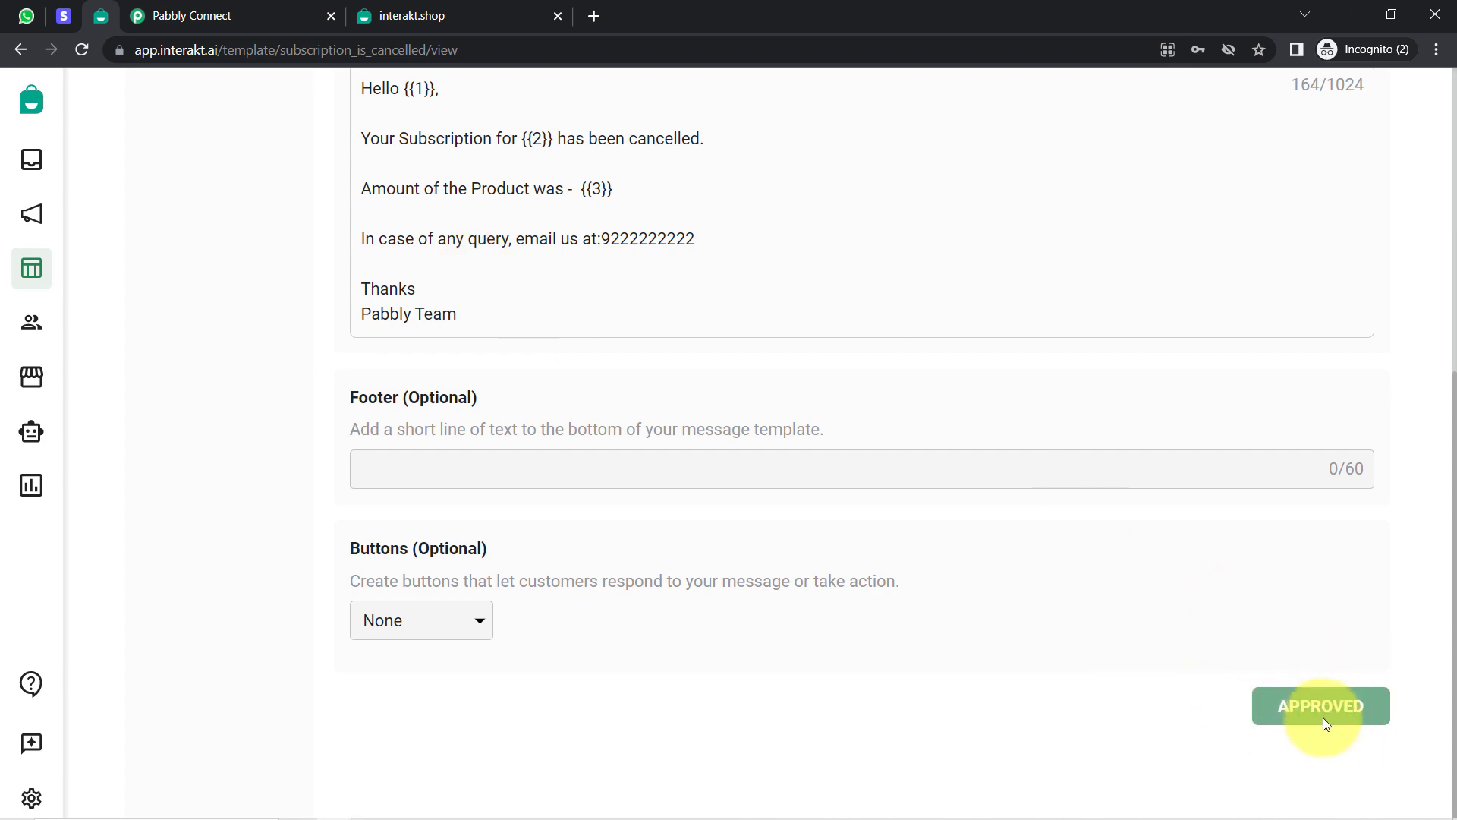
- Copy the code name subscription_is_cancelled from the template's page address and paste it into Template Code Name in Pabbly Connect
scroll(1306, 719, up, 7)
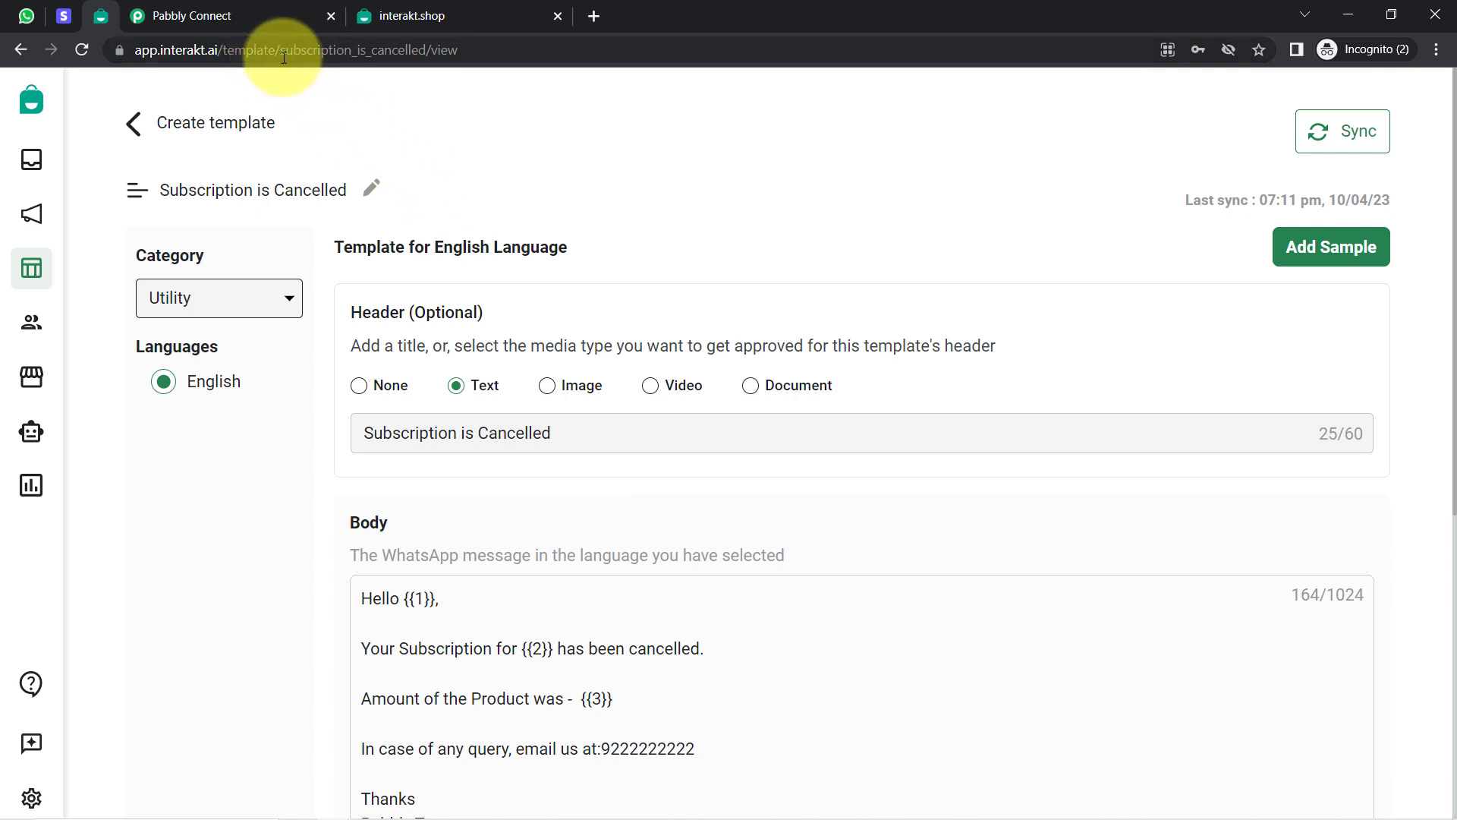
drag(281, 51, 427, 48)
key(ctrl+c)
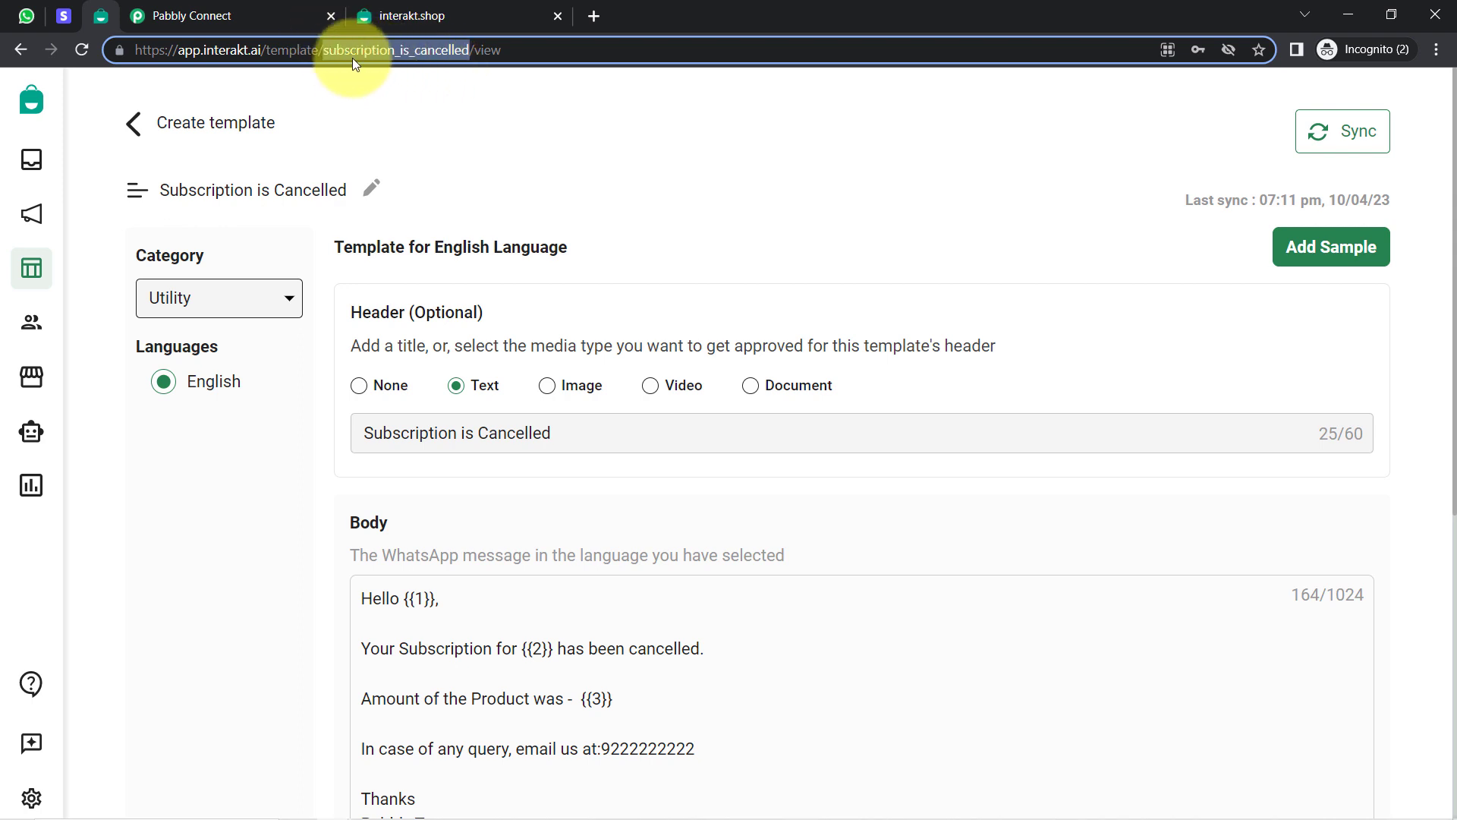
click(160, 17)
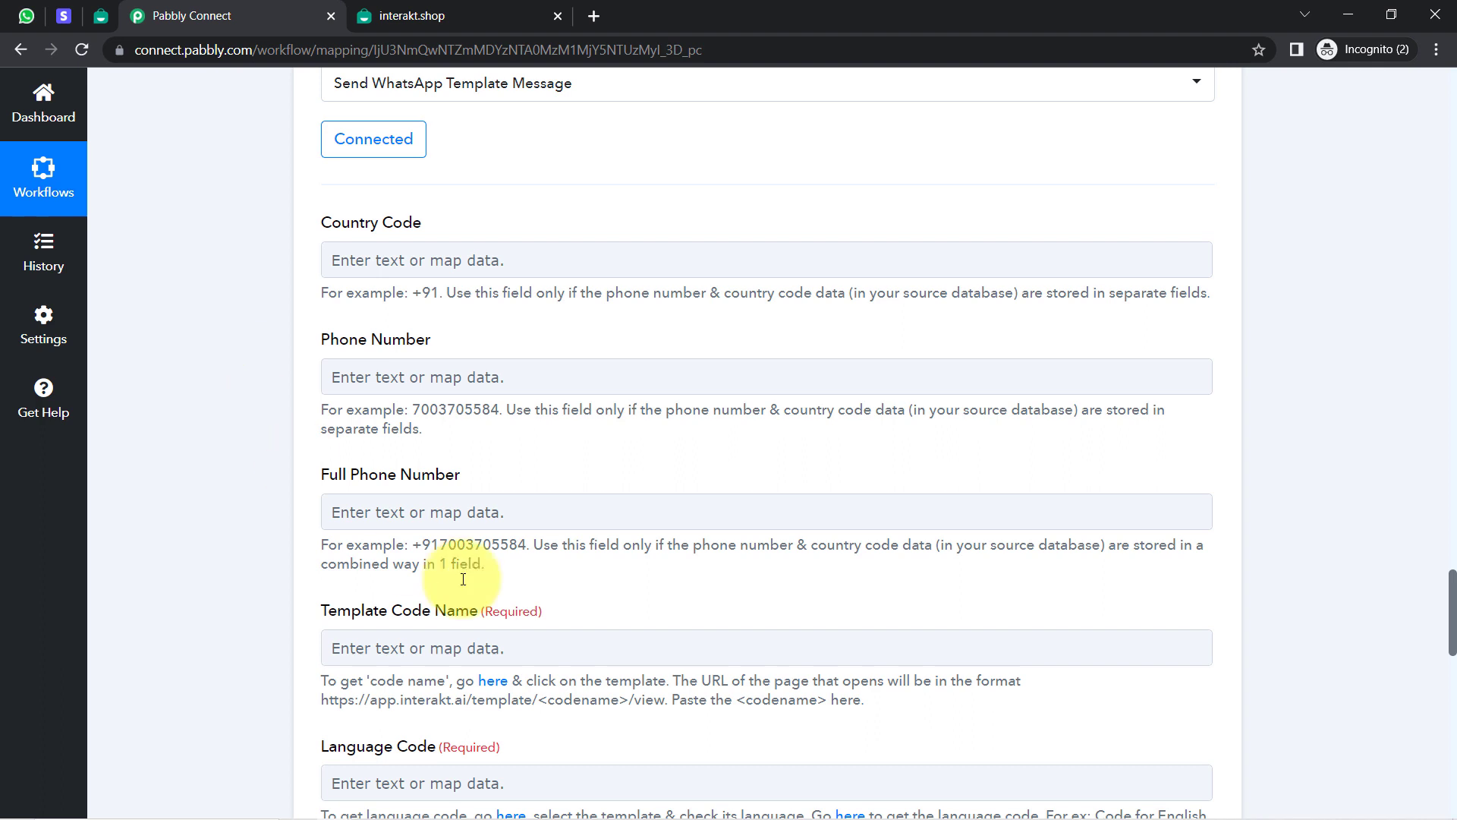
drag(329, 622, 478, 622)
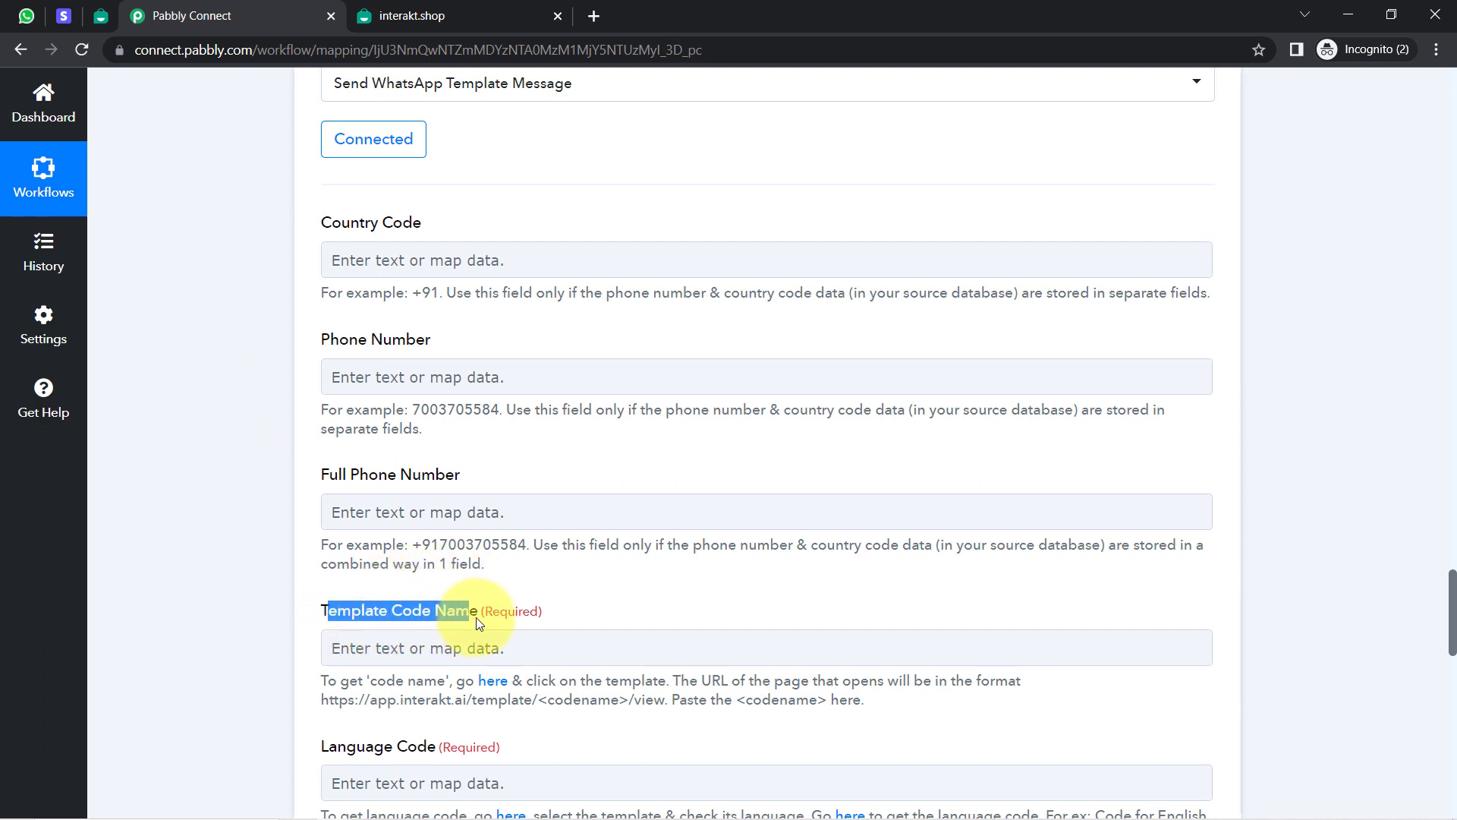
click(413, 639)
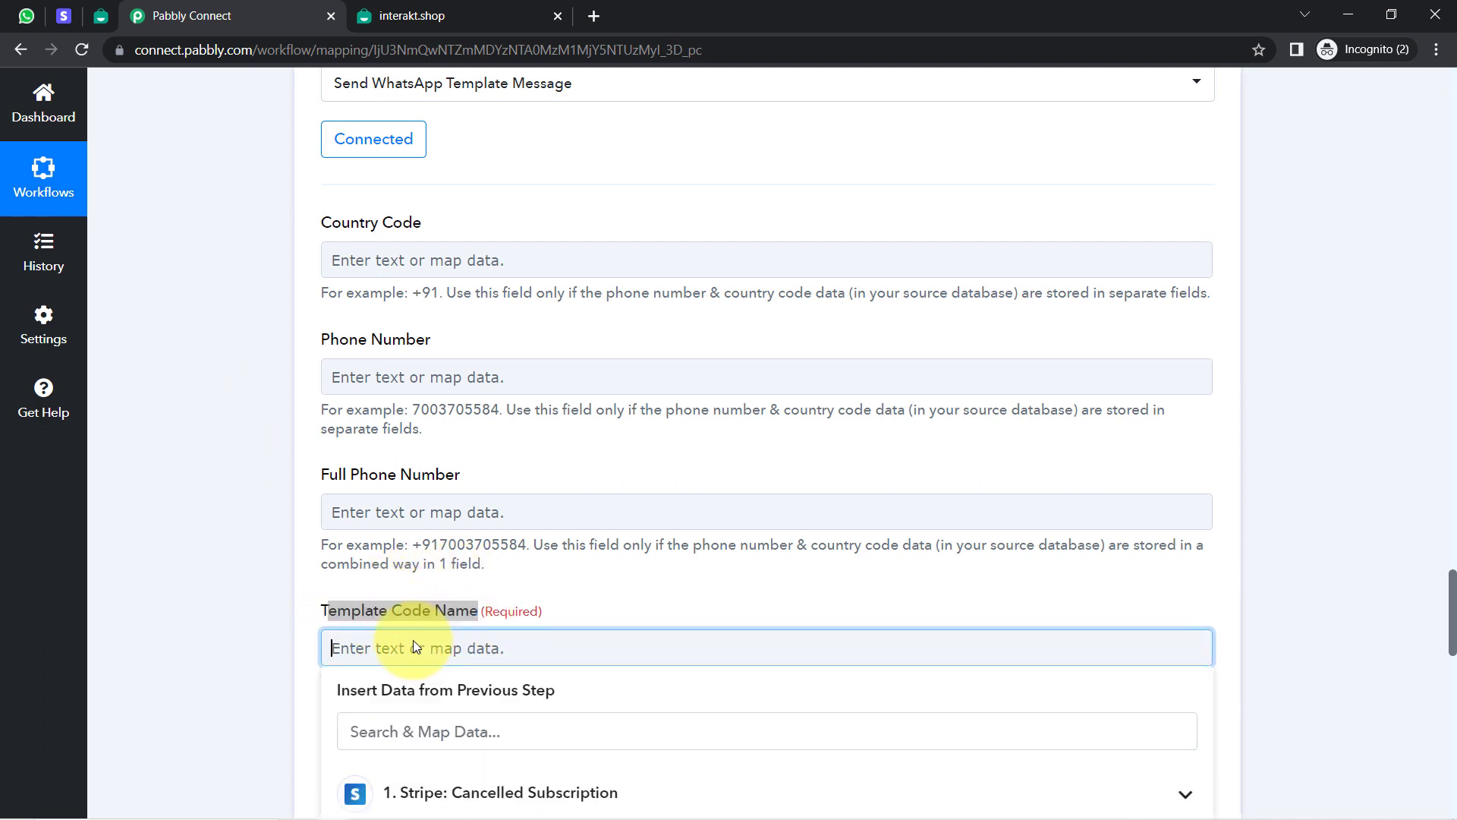
key(ctrl+v)
click(267, 609)
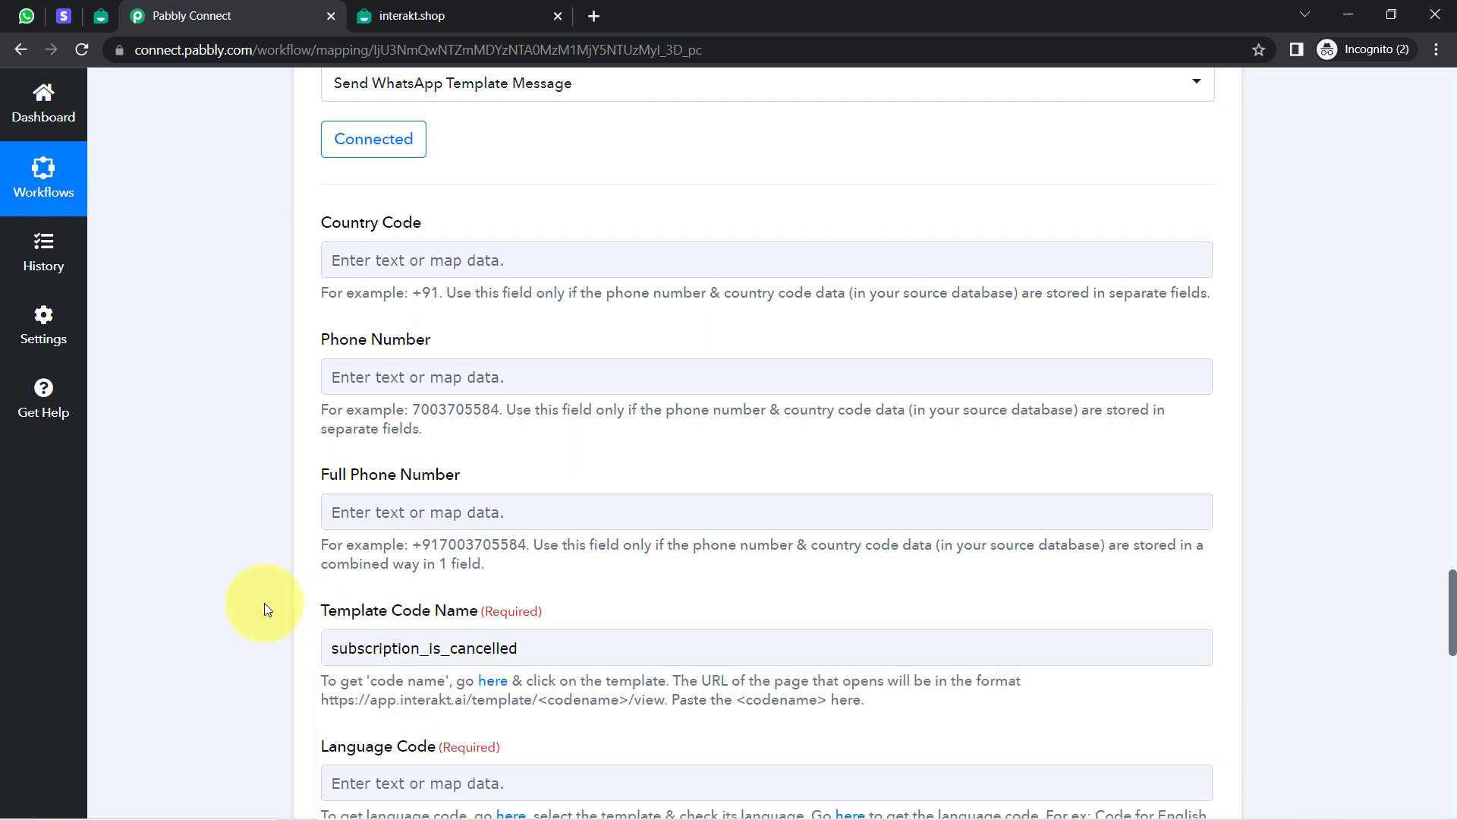
- Review the Country Code, Phone Number and Full Phone Number fields and the note on which of them are mandatory
drag(354, 225, 374, 284)
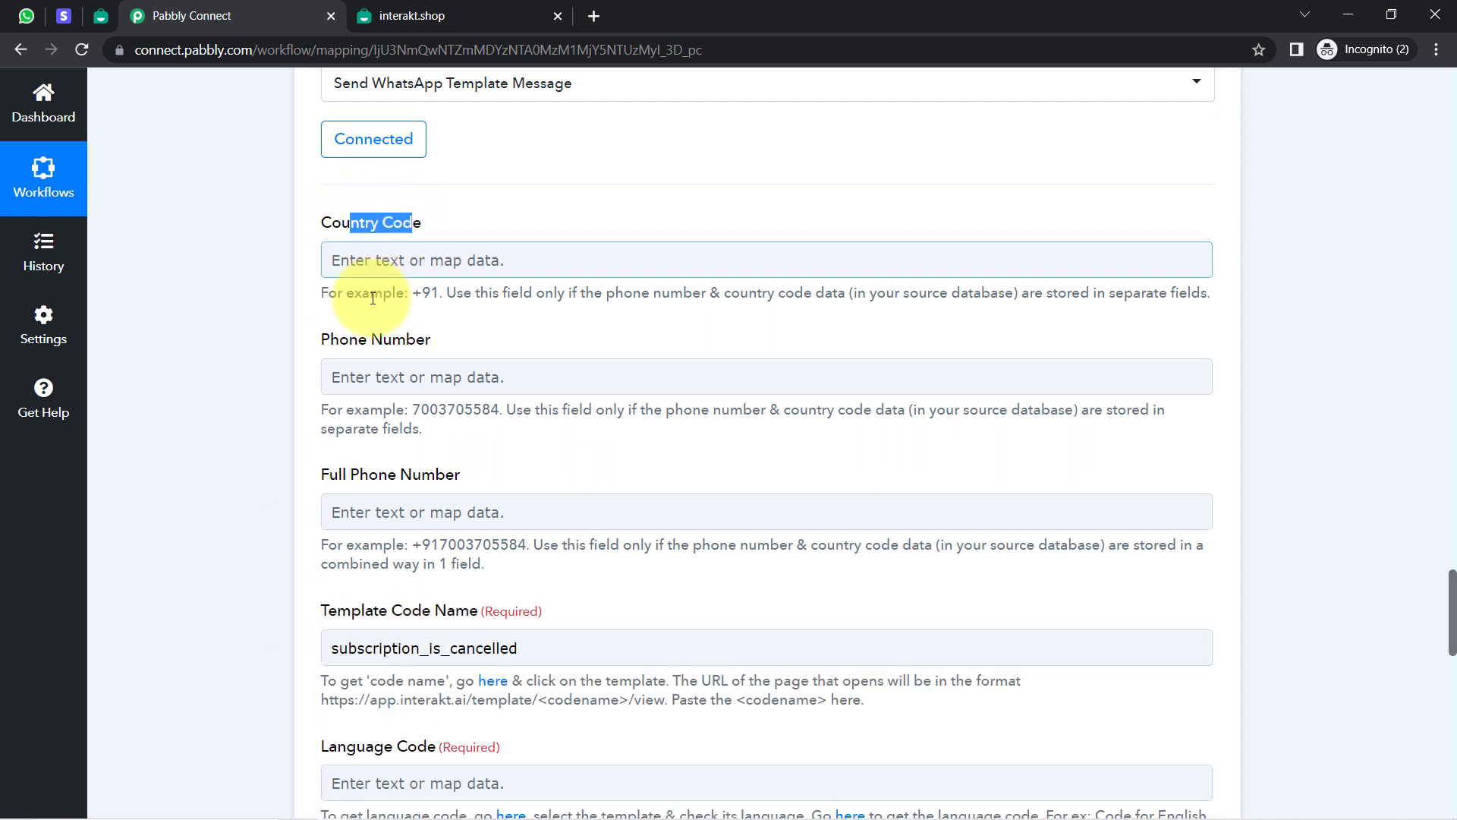
mouse_move(431, 339)
mouse_down()
mouse_move(340, 340)
mouse_move(425, 339)
mouse_up()
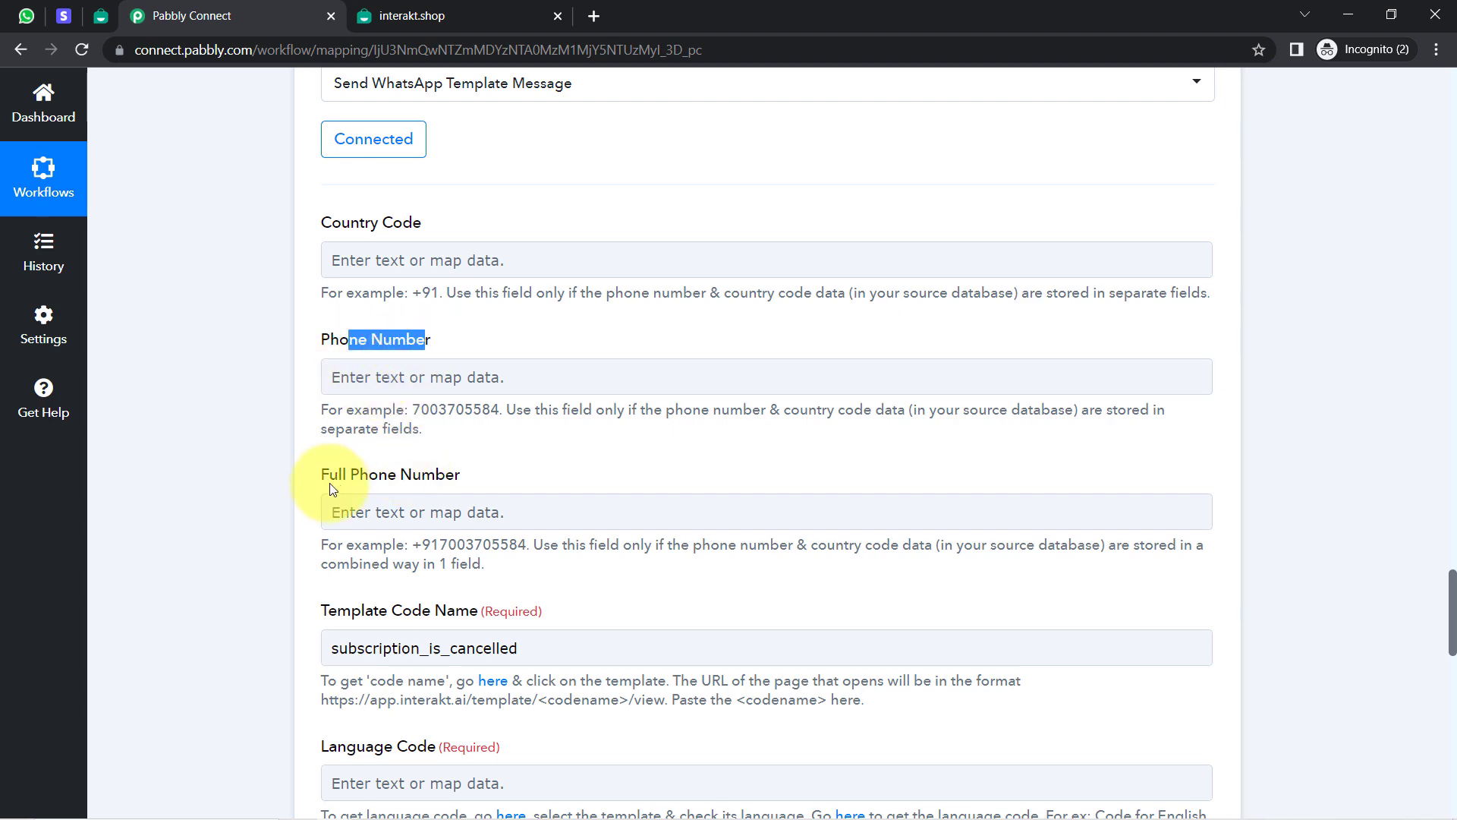
drag(330, 477, 1452, 510)
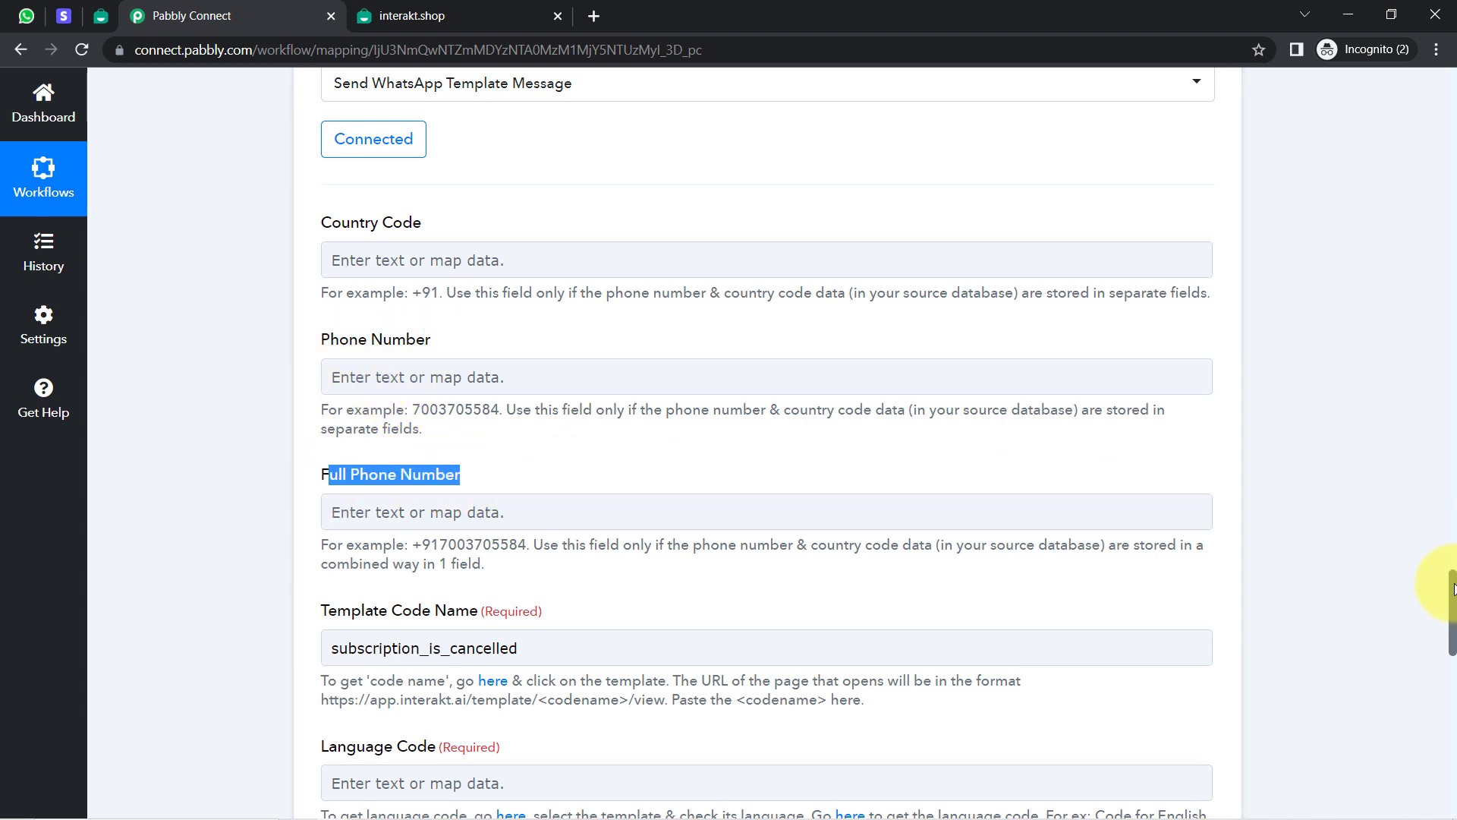
drag(1454, 588, 1440, 710)
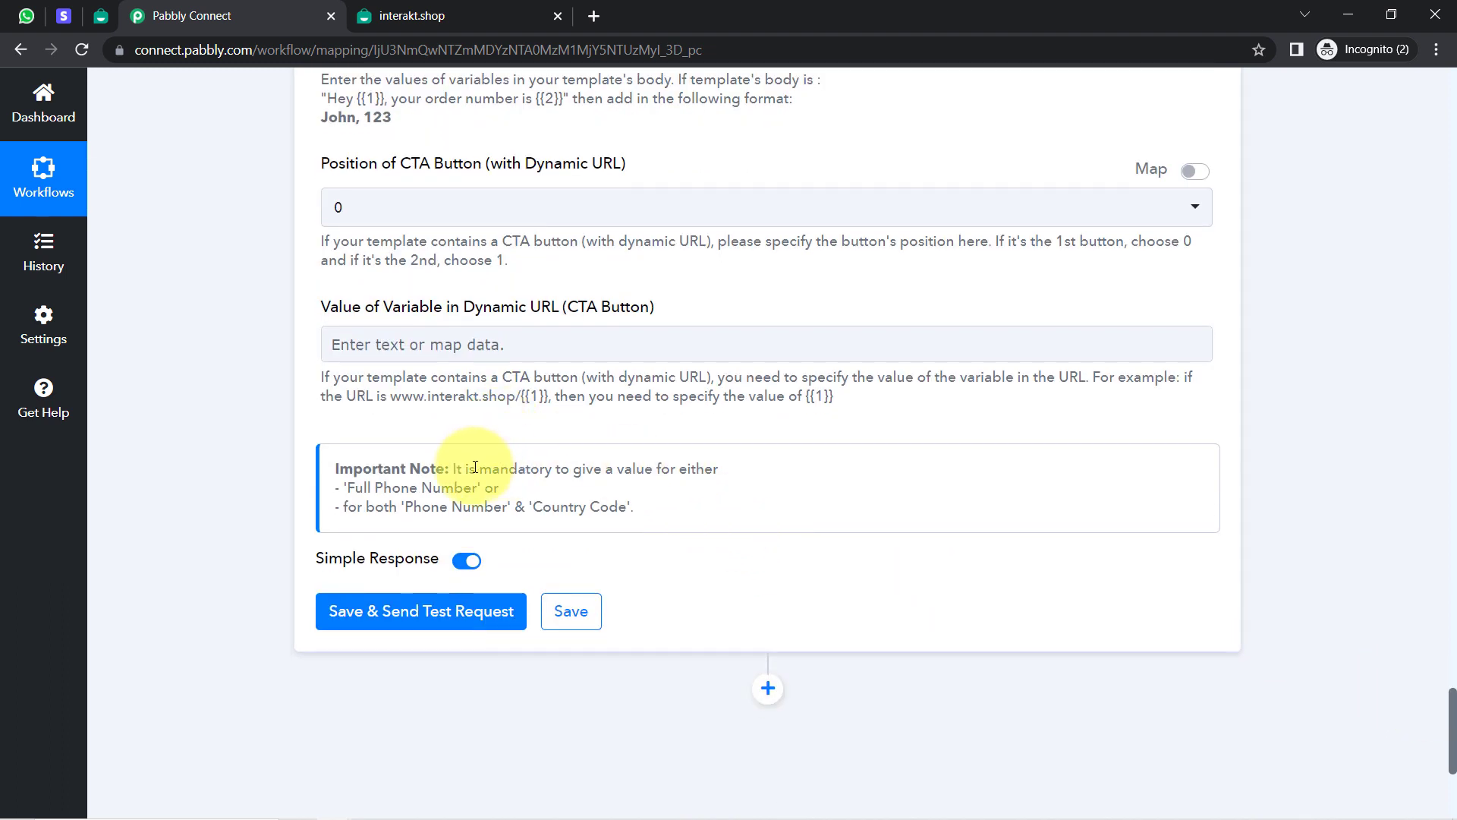
drag(475, 467, 717, 475)
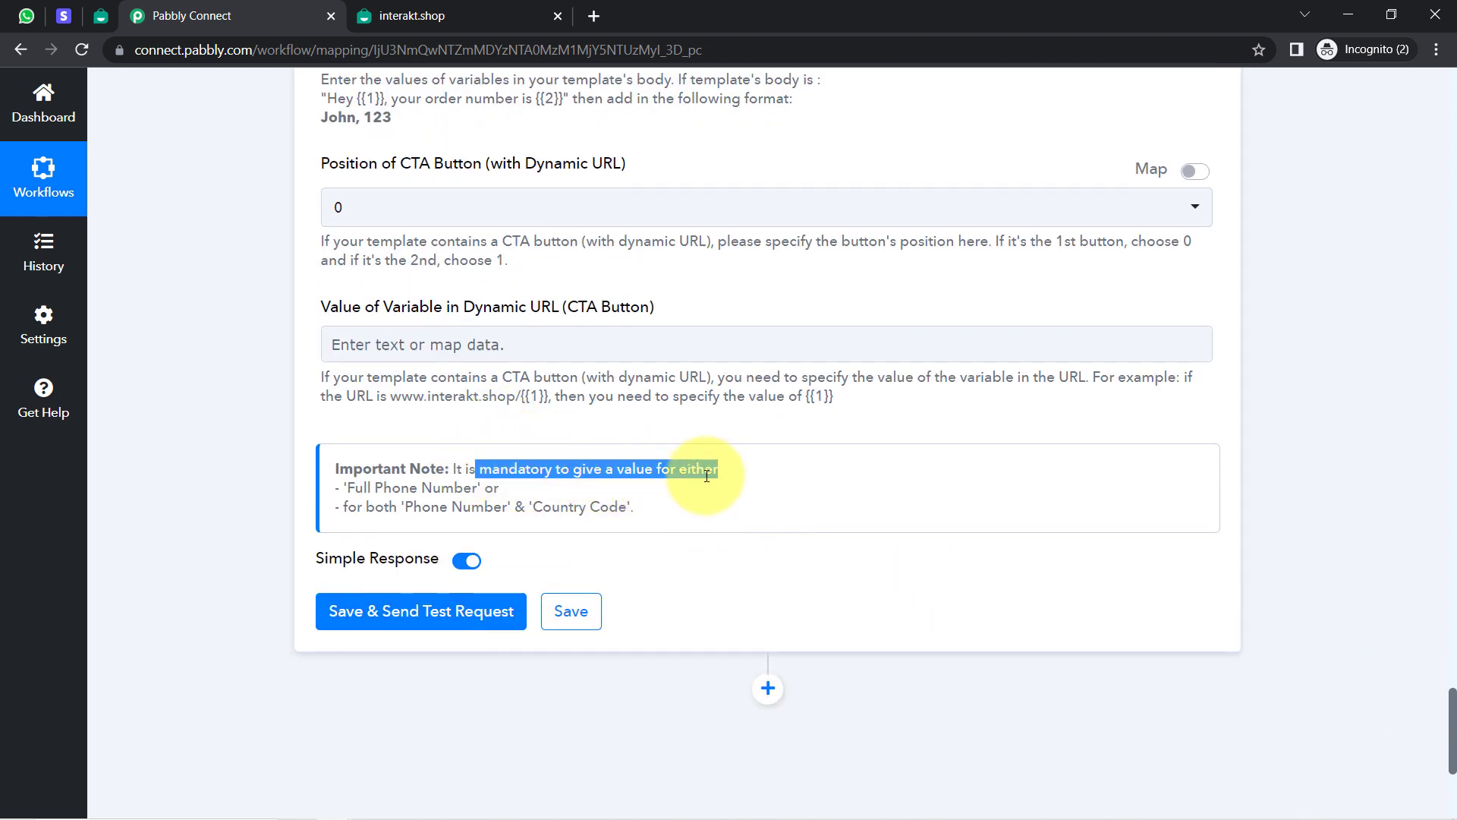
drag(374, 488, 653, 507)
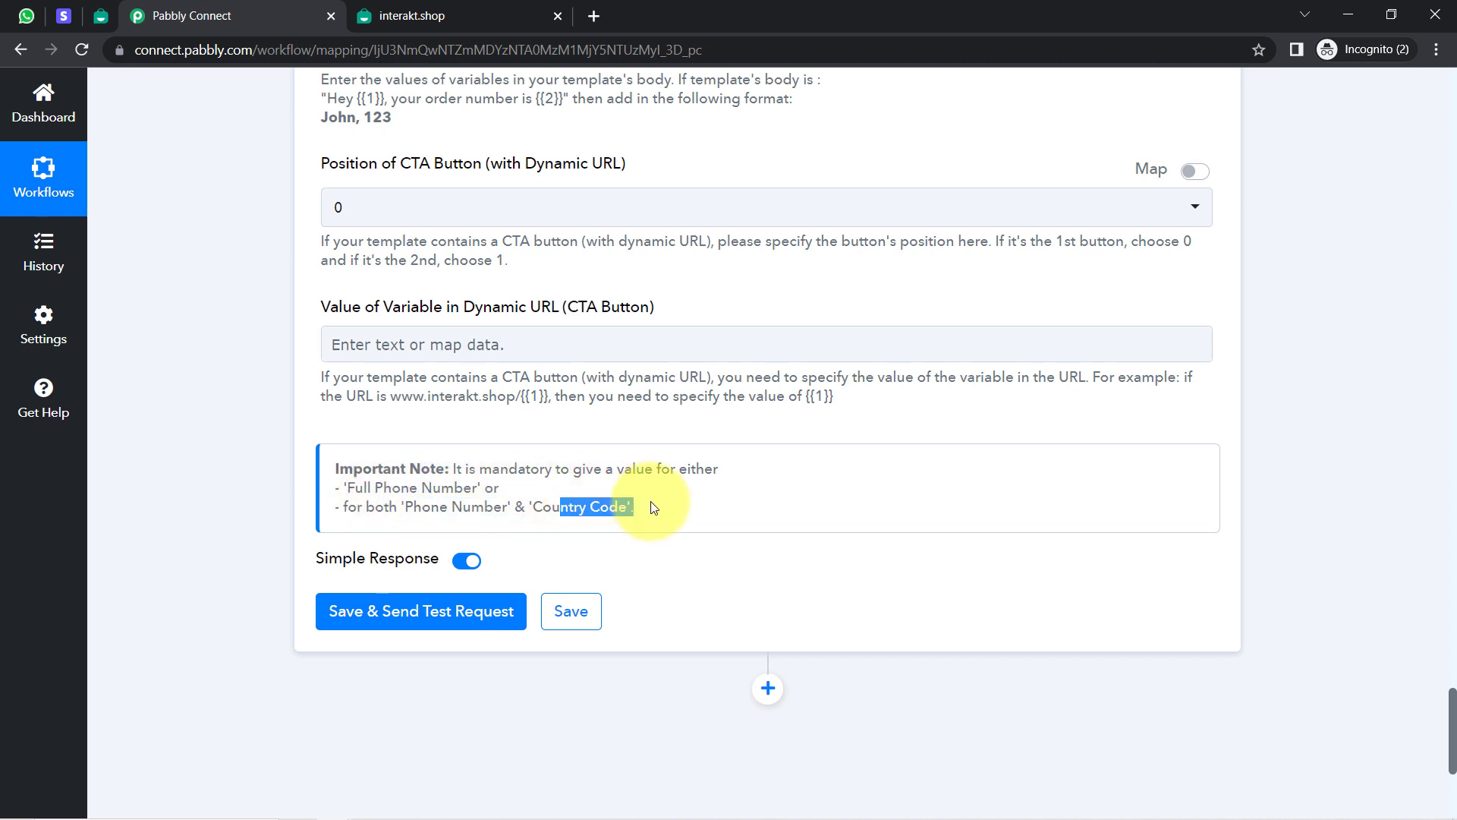
- Compare the format of the retrieved Stripe customer's phone number with the Interakt step's separate and full phone number fields
drag(1452, 721, 1410, 474)
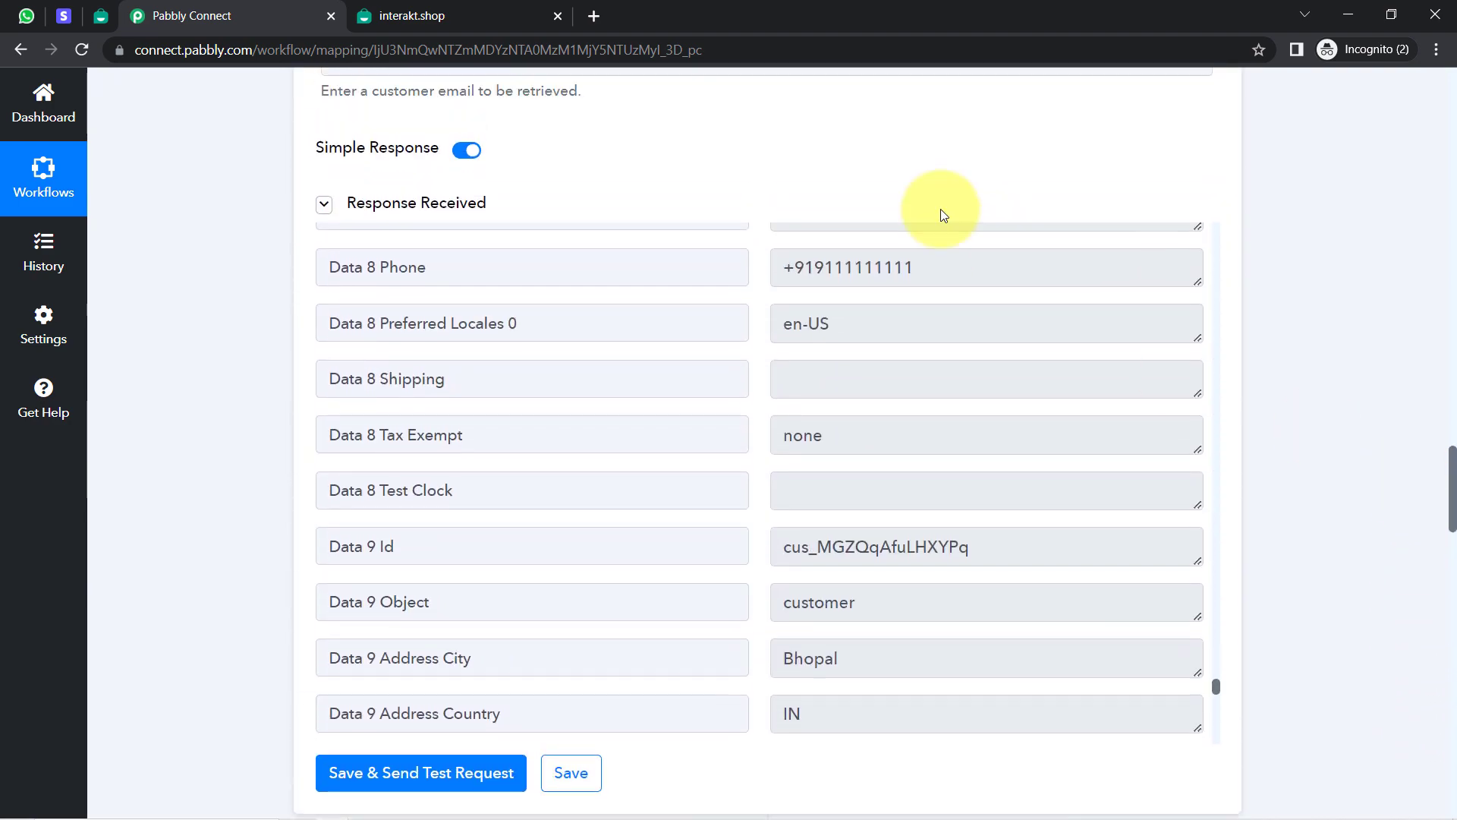
drag(822, 267, 940, 266)
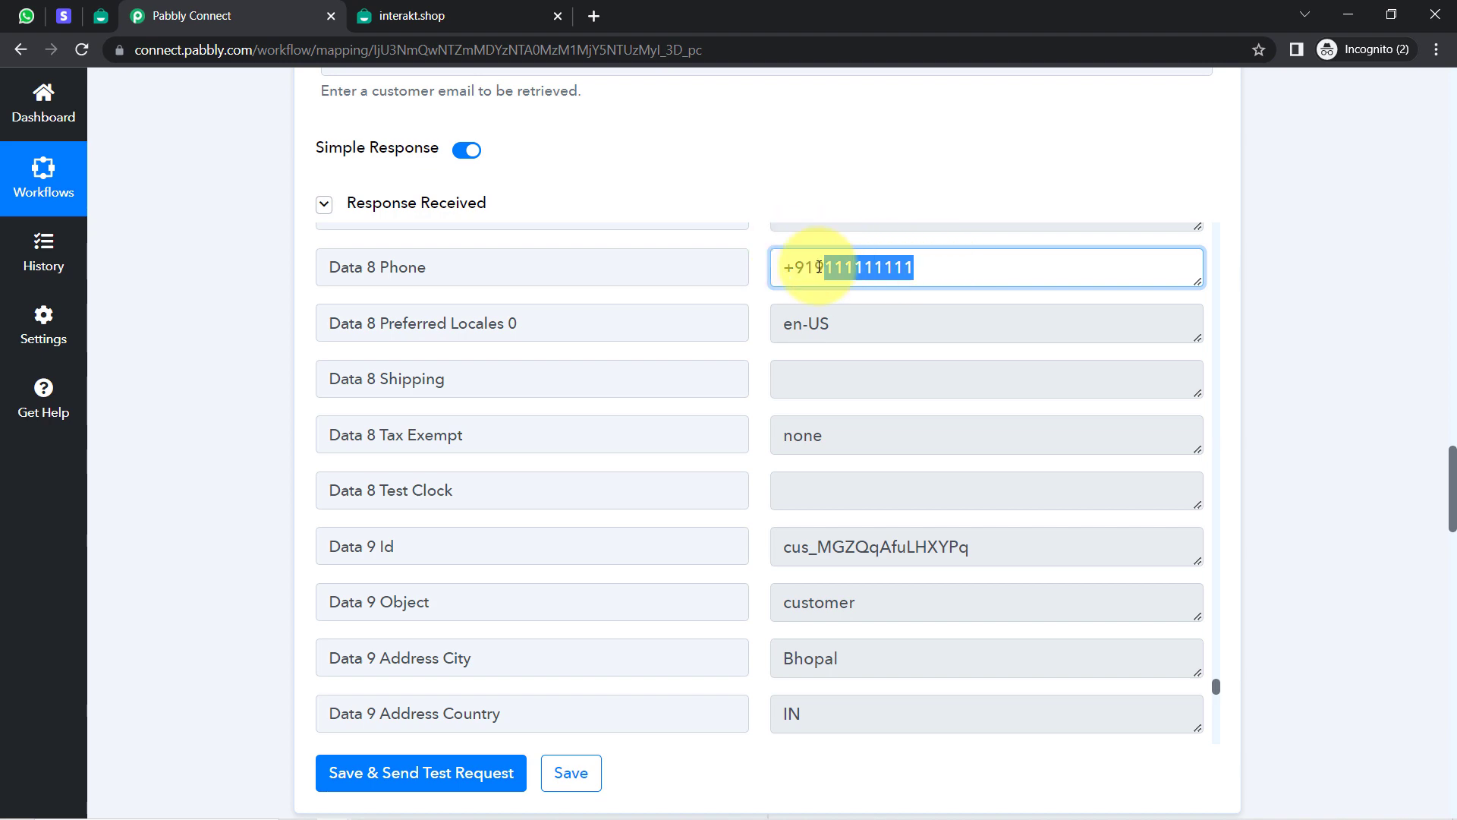
drag(815, 268, 783, 268)
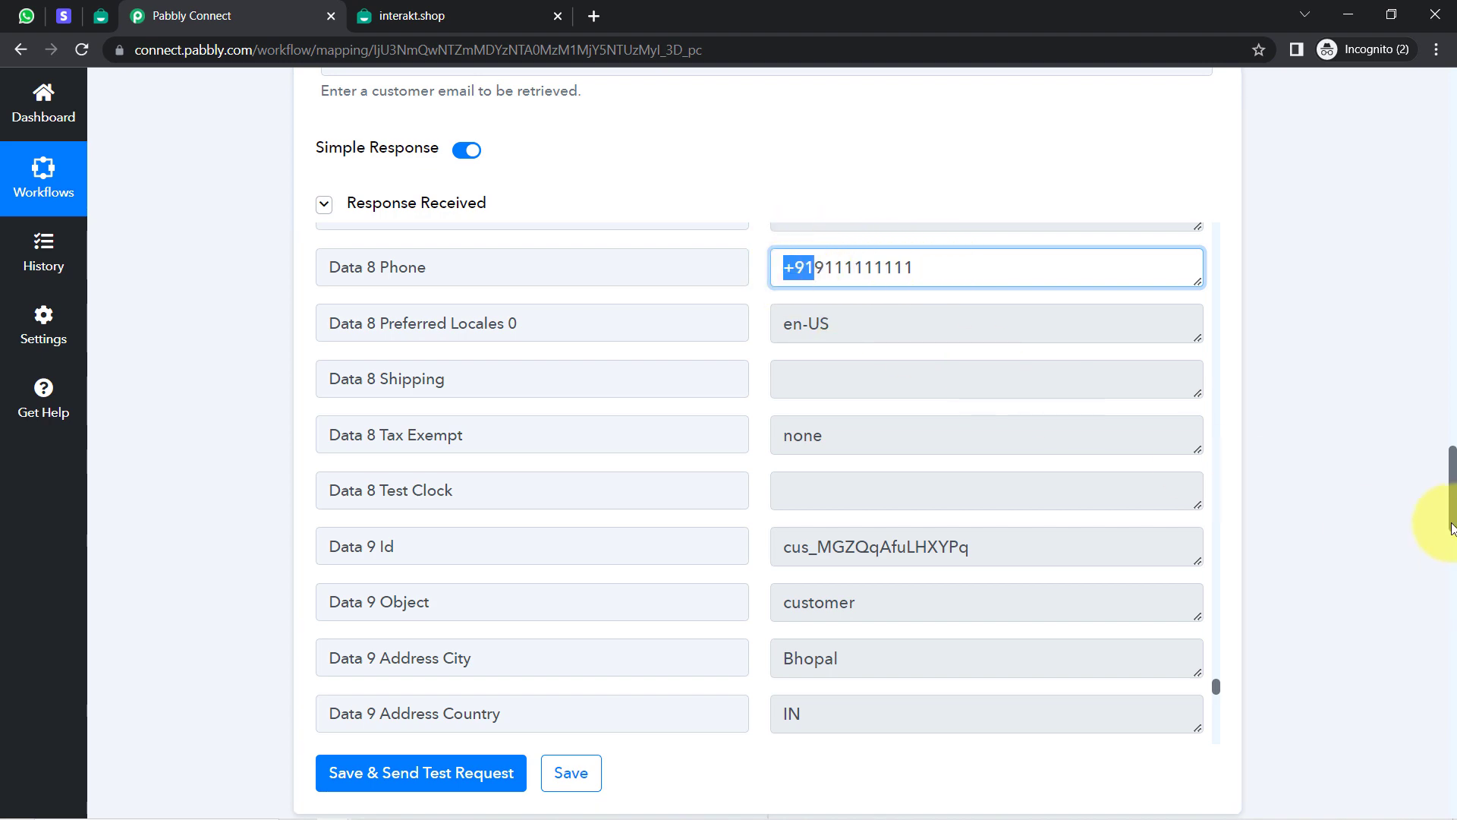
drag(1451, 529, 1432, 667)
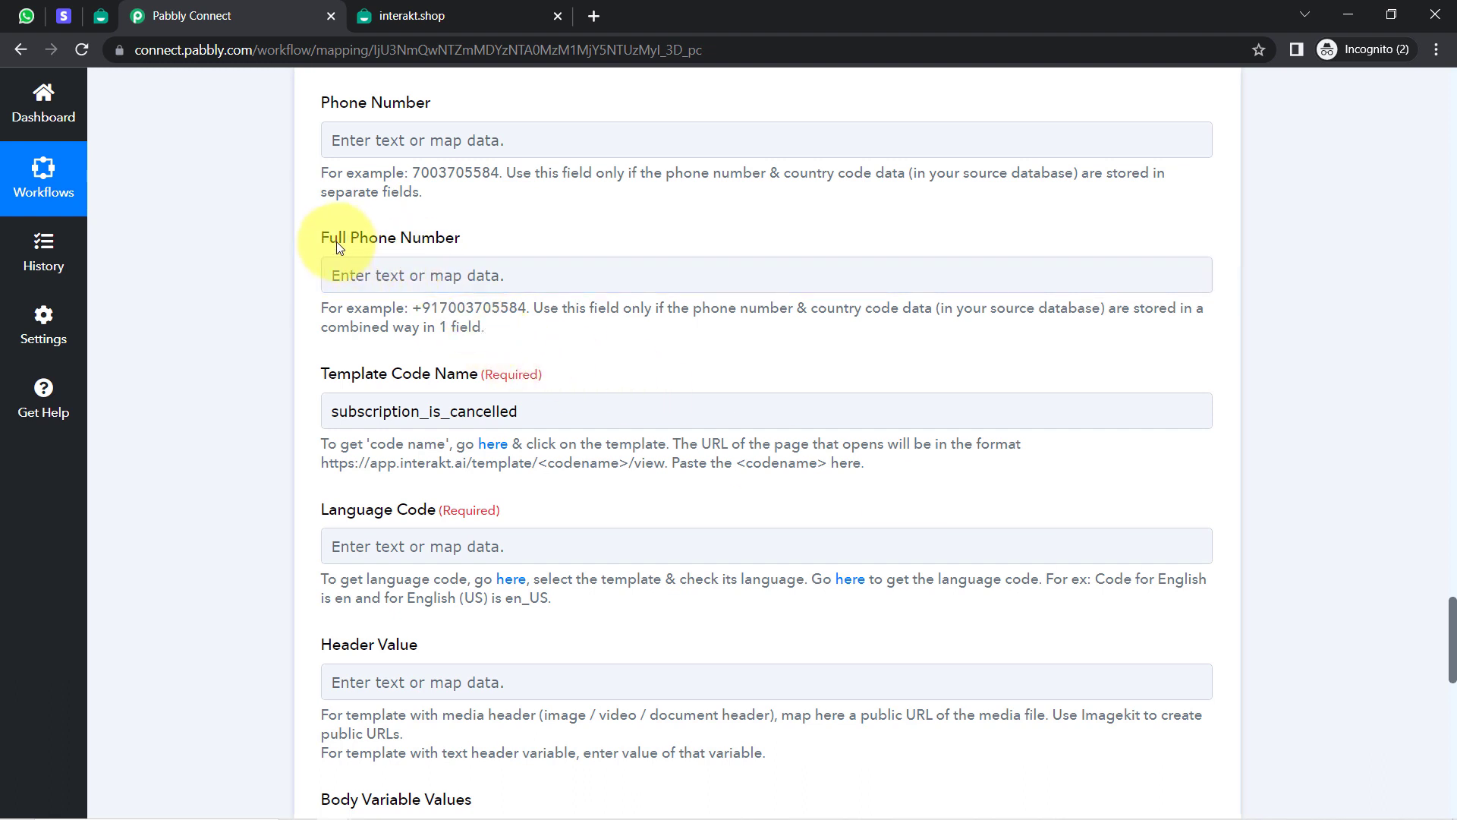
drag(338, 245, 453, 241)
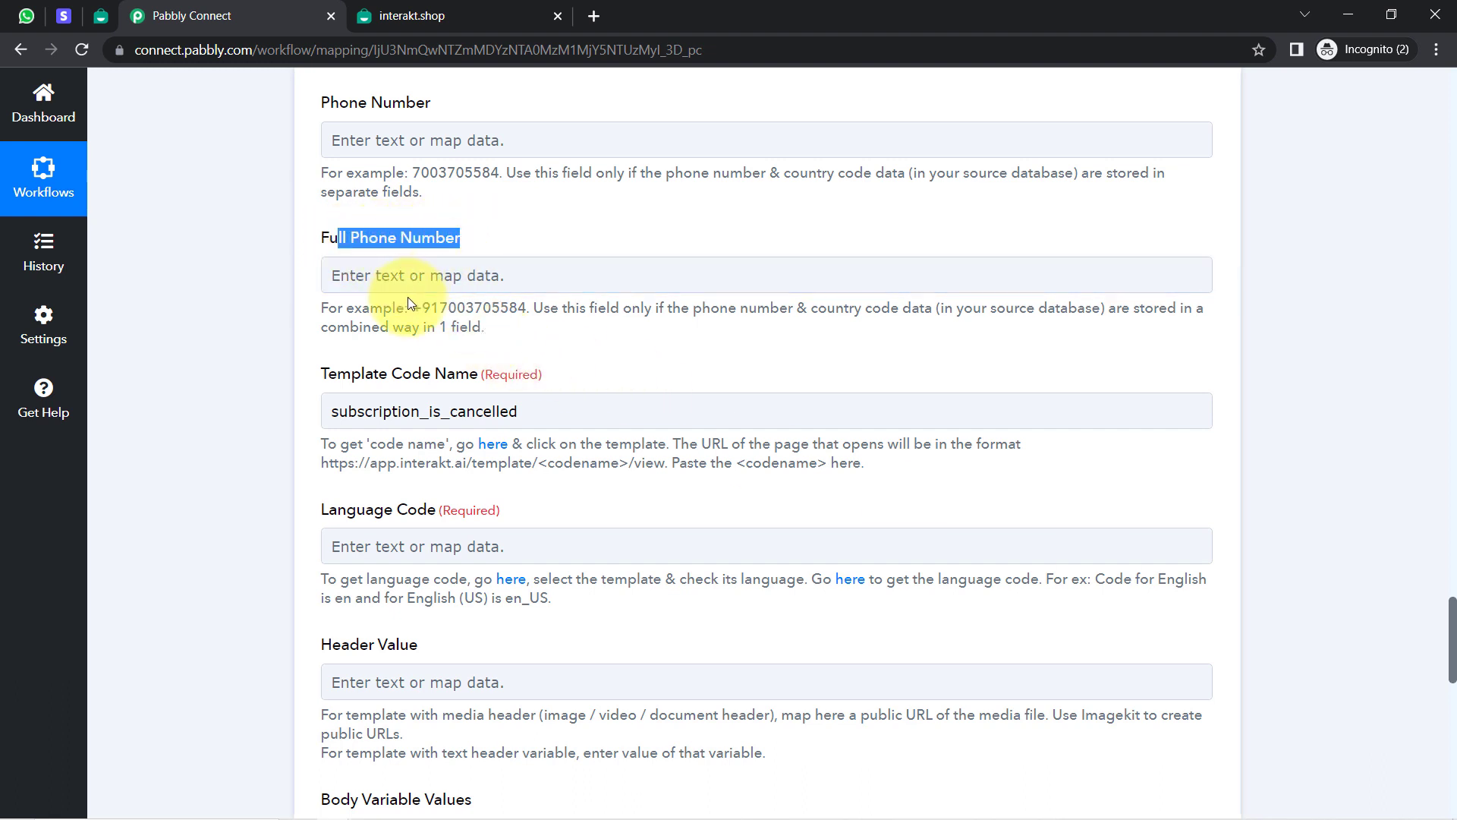
drag(412, 181, 489, 176)
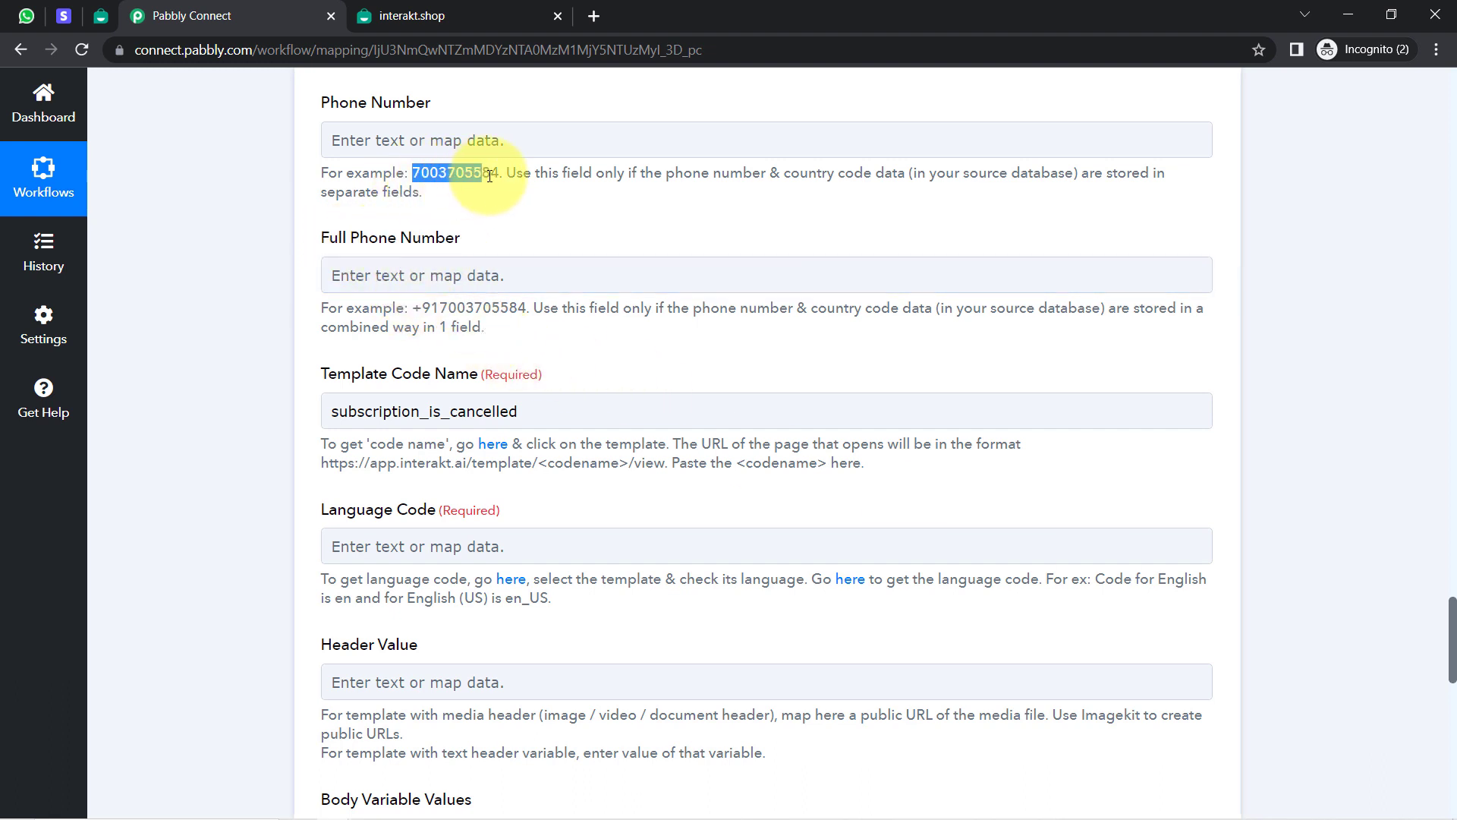
scroll(235, 231, up, 2)
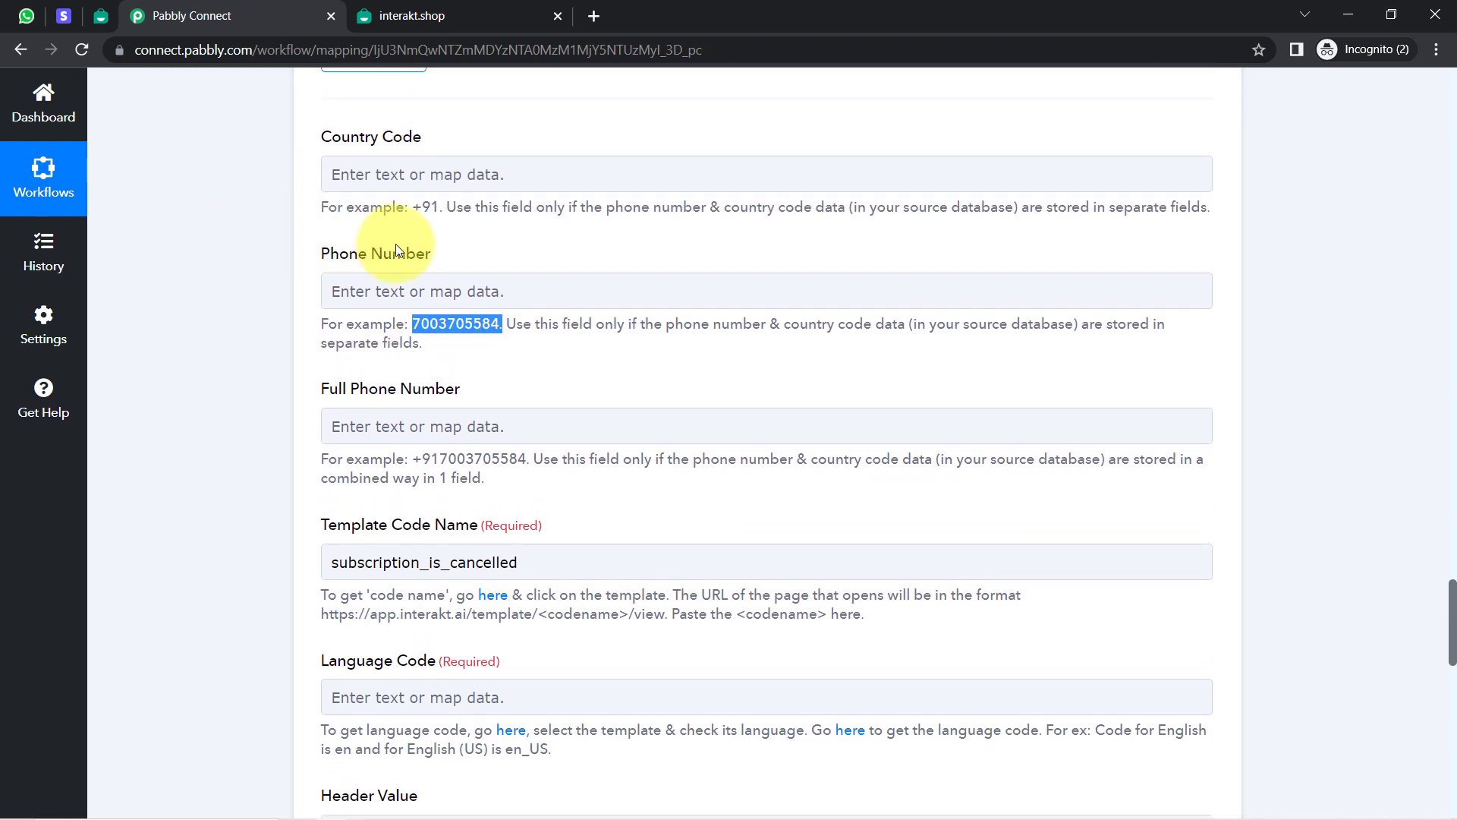
drag(342, 255, 444, 262)
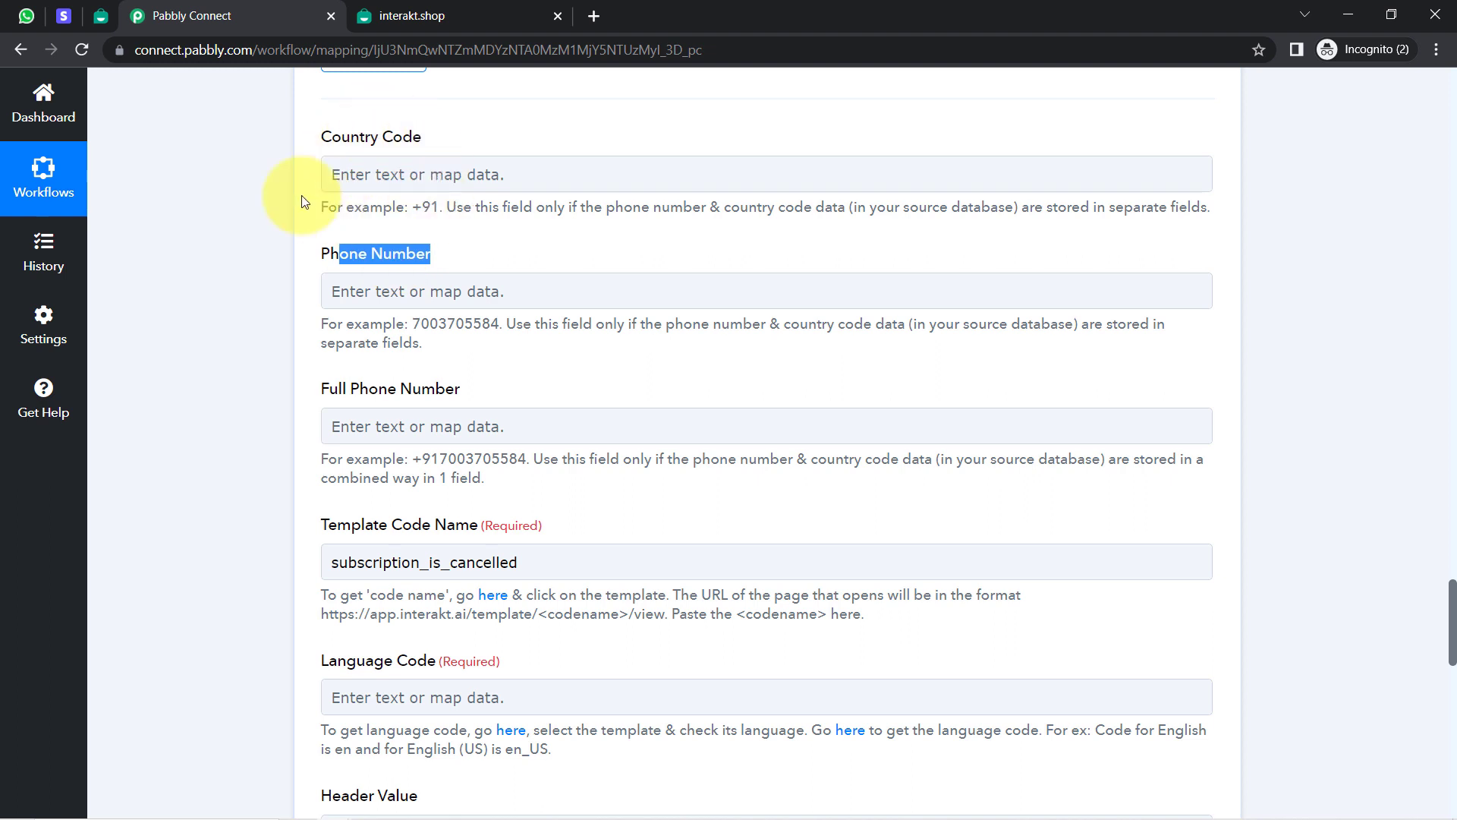
drag(322, 138, 417, 139)
click(243, 317)
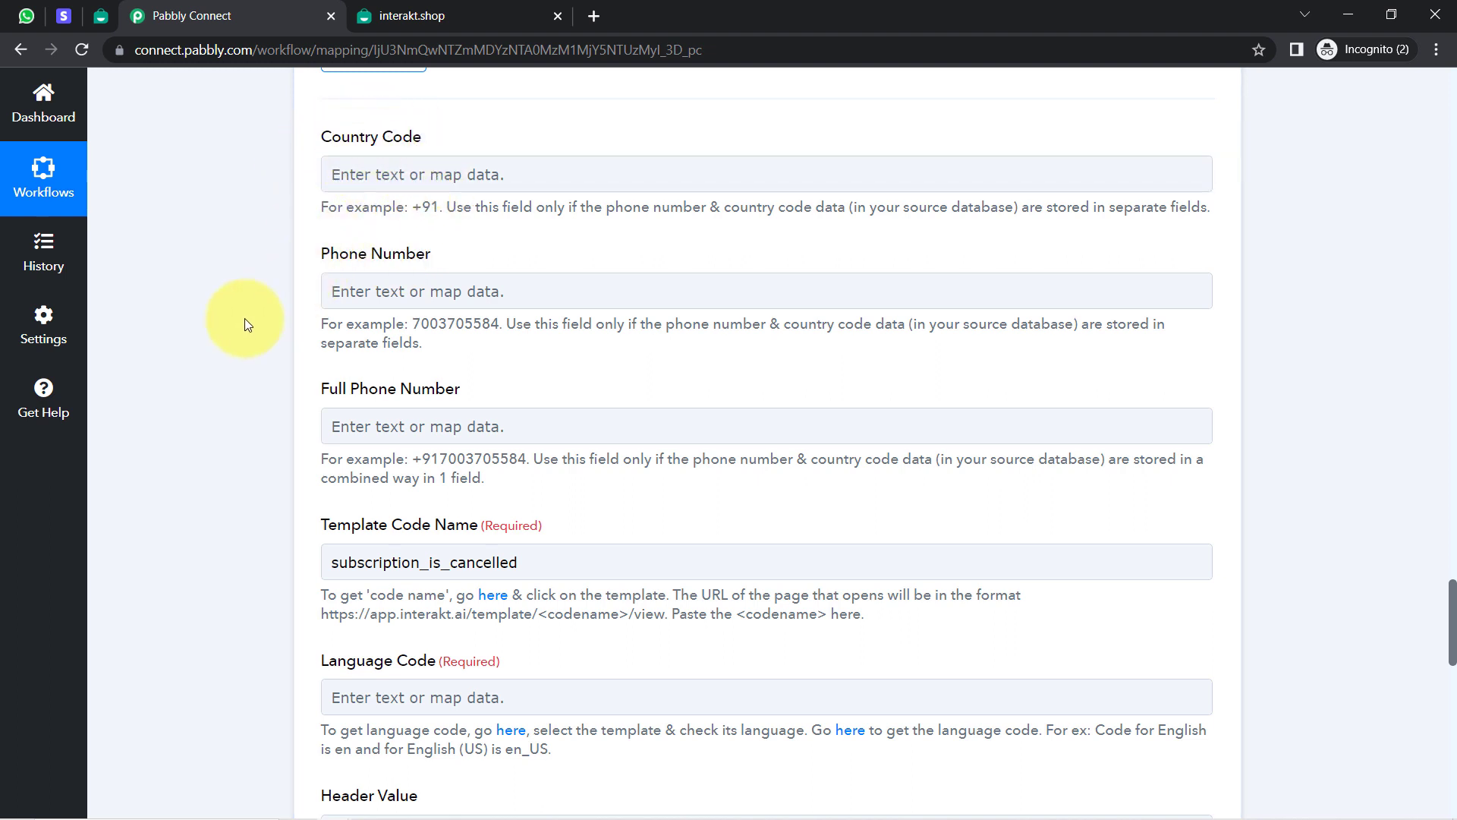
- Search the previous steps' data for +91 and map Data 8 Phone from Retrieve a Customer by Email to Full Phone Number
click(370, 425)
click(382, 515)
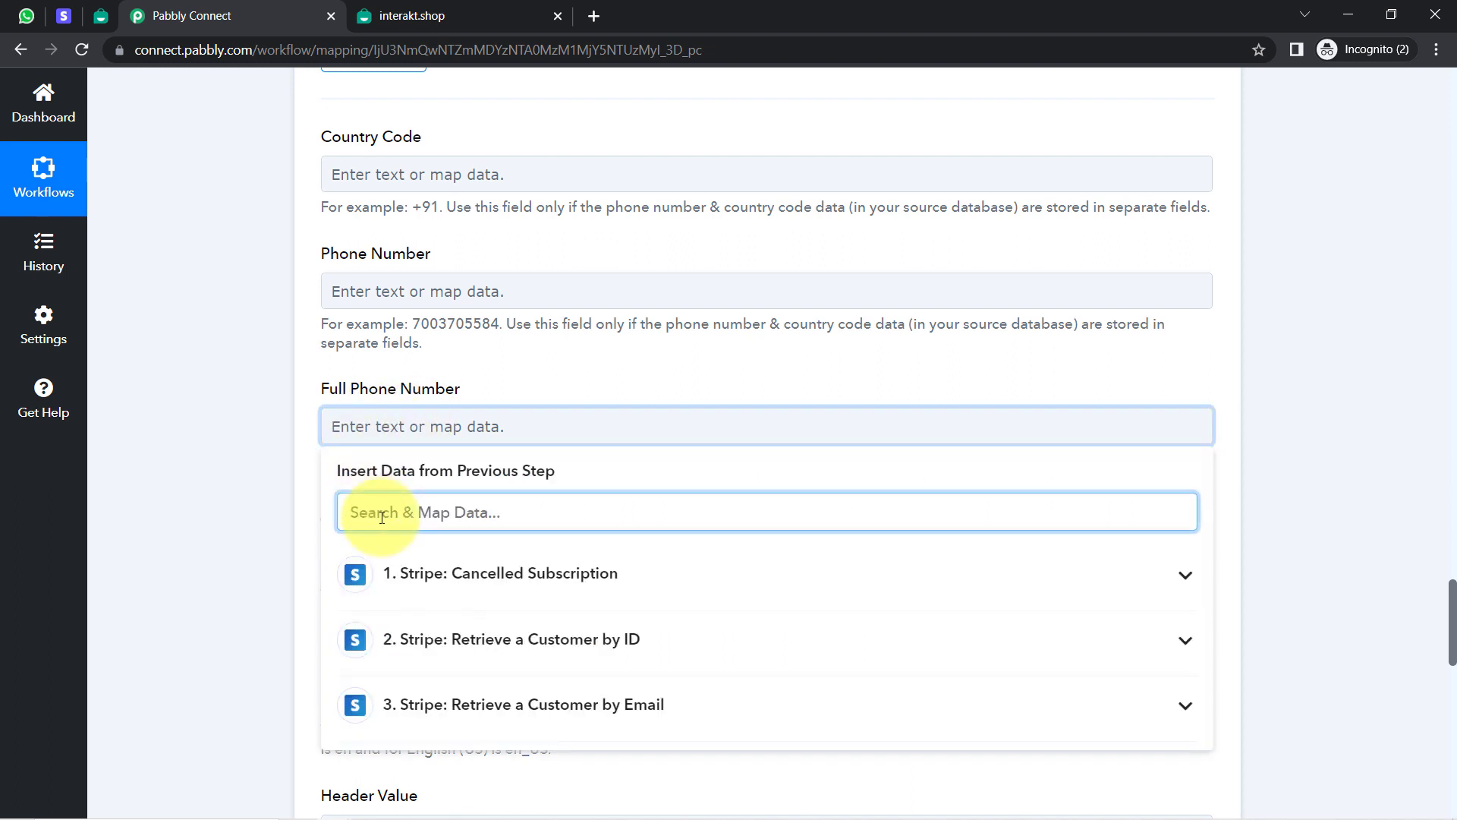
text(+91)
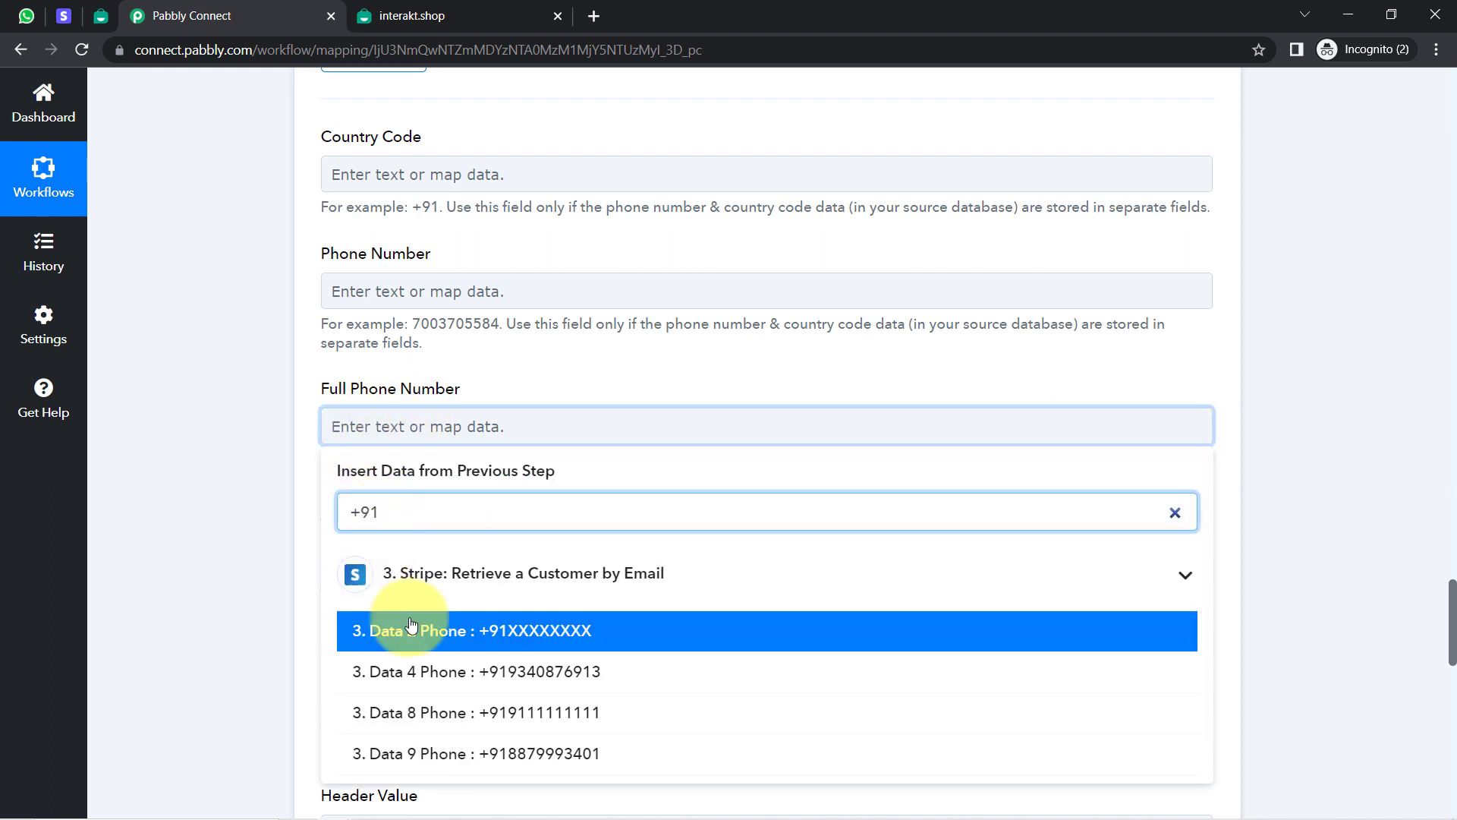
click(485, 714)
click(1446, 593)
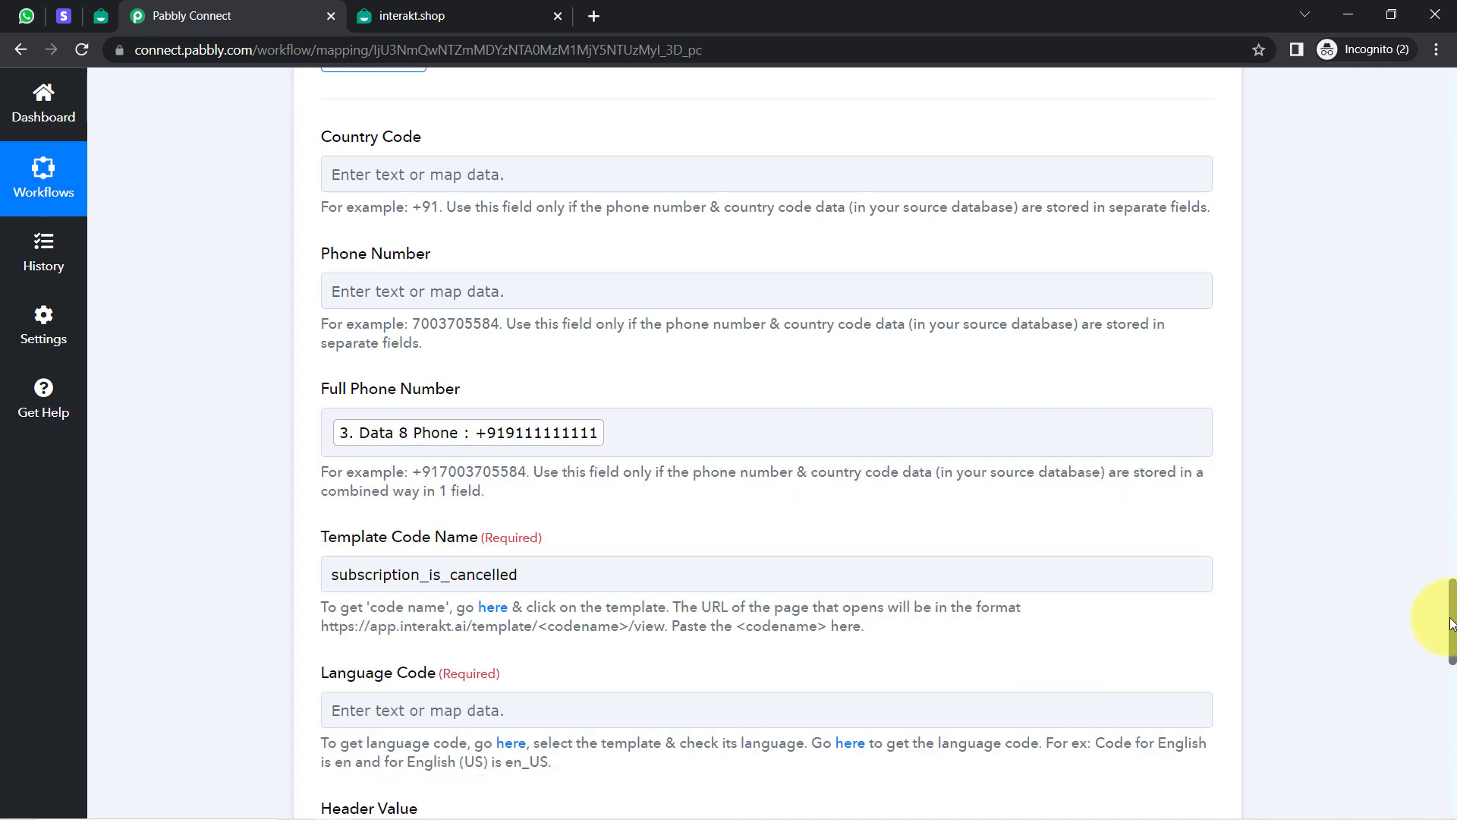
- Check the template's language in Interakt against the language code hint and set Language Code to en in Pabbly Connect
drag(1451, 624, 1443, 674)
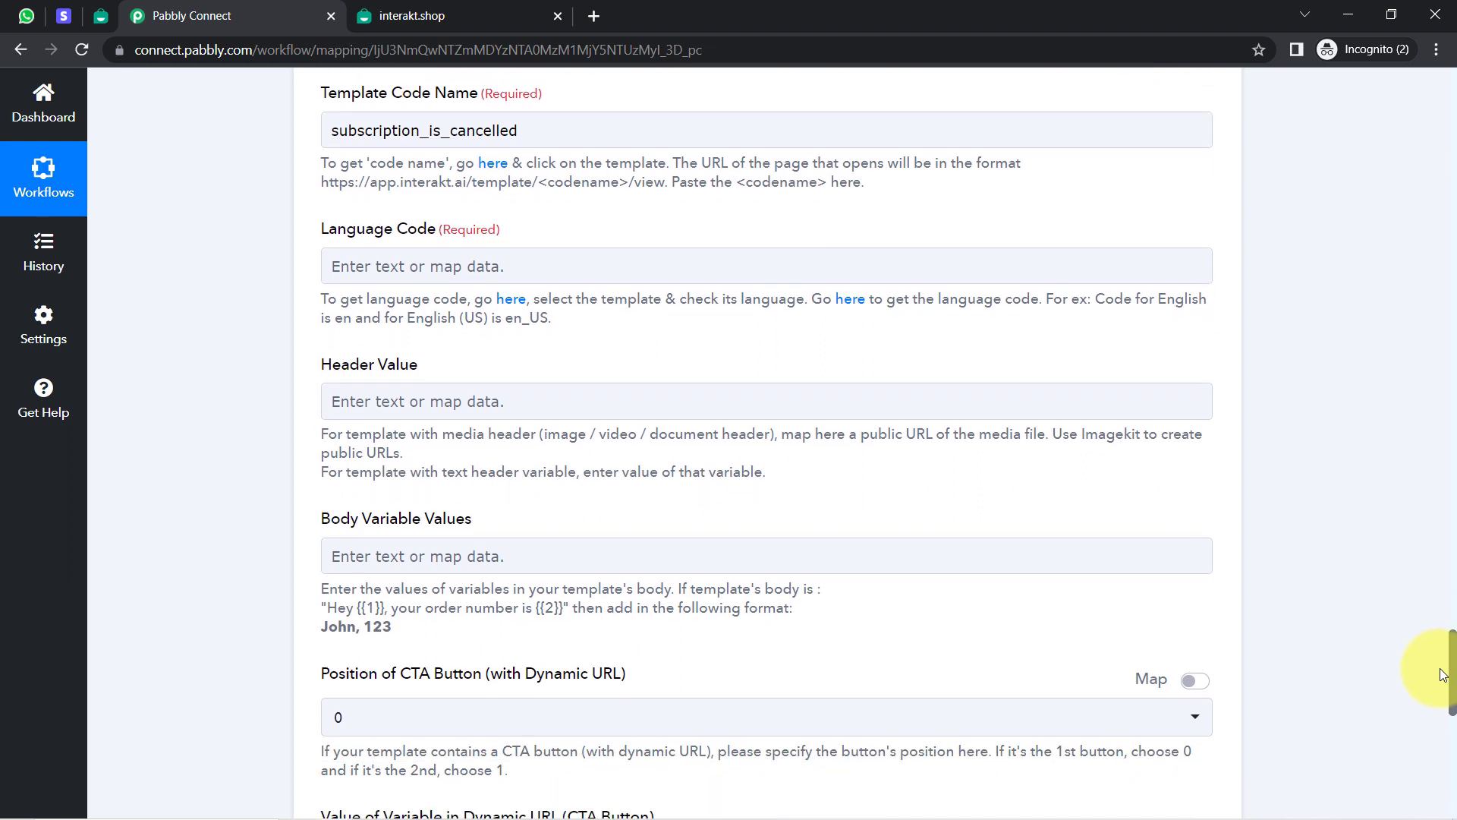
double_click(1169, 305)
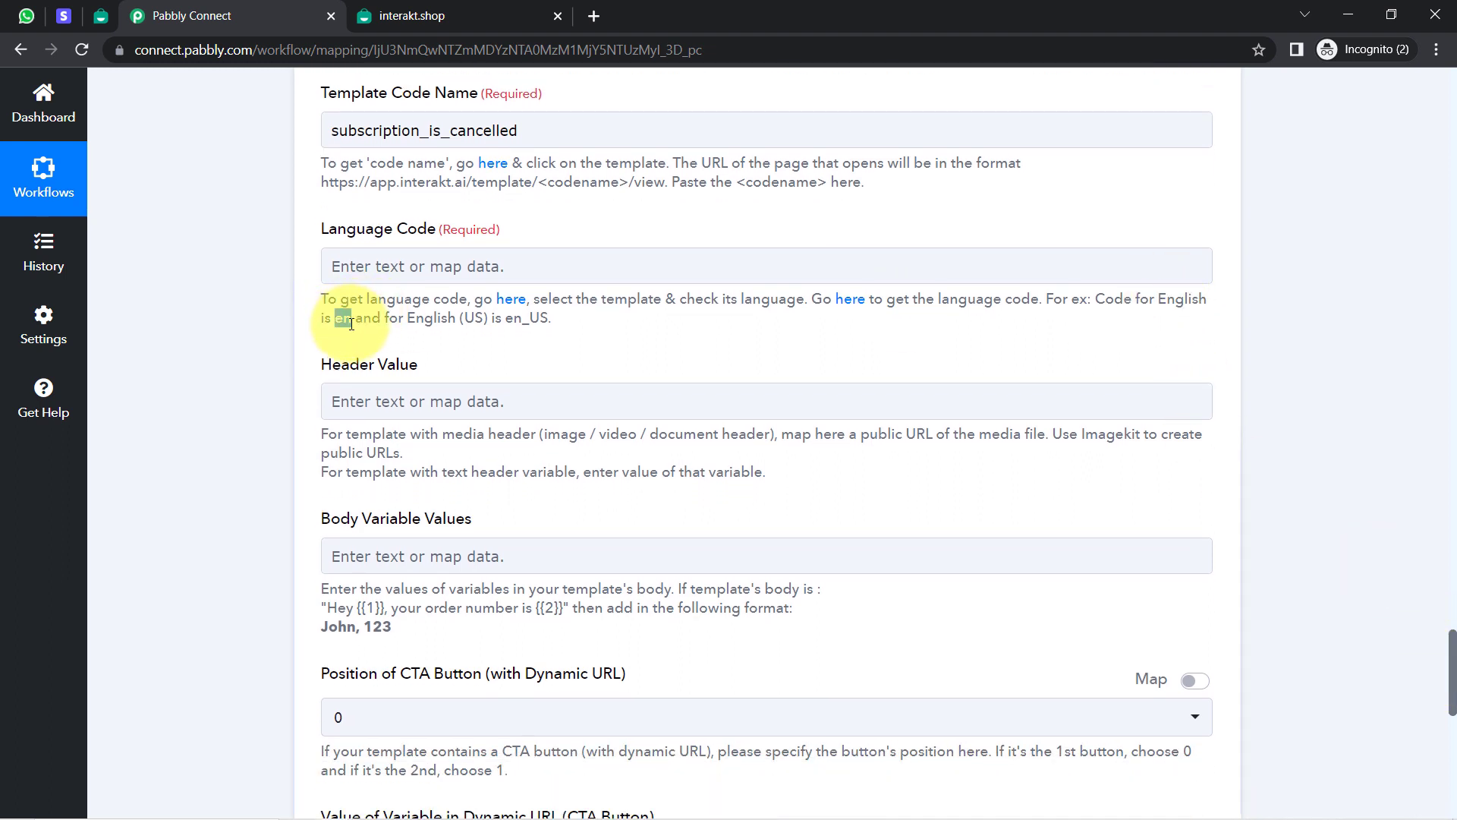
drag(424, 319, 555, 319)
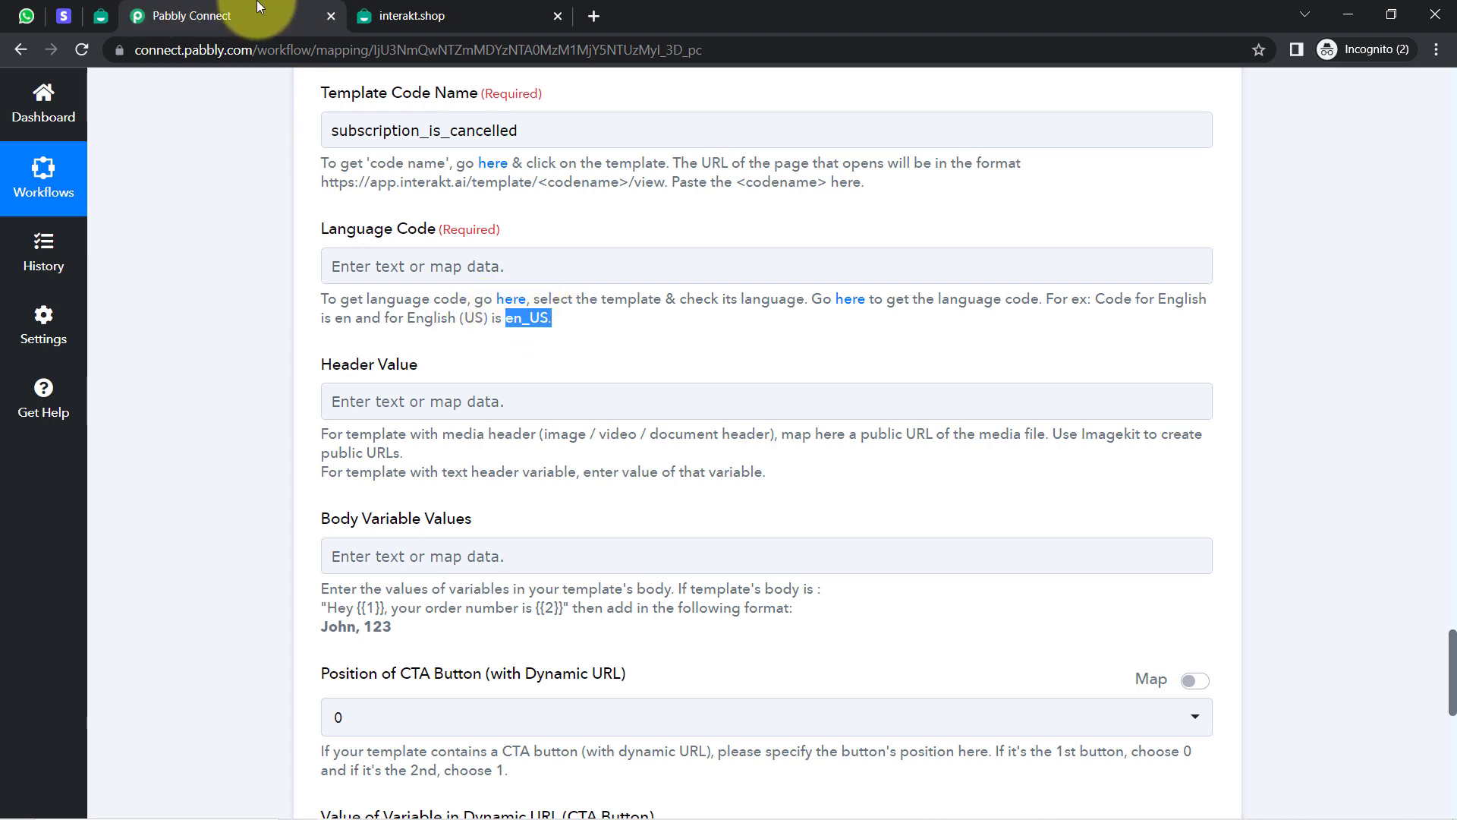
click(401, 6)
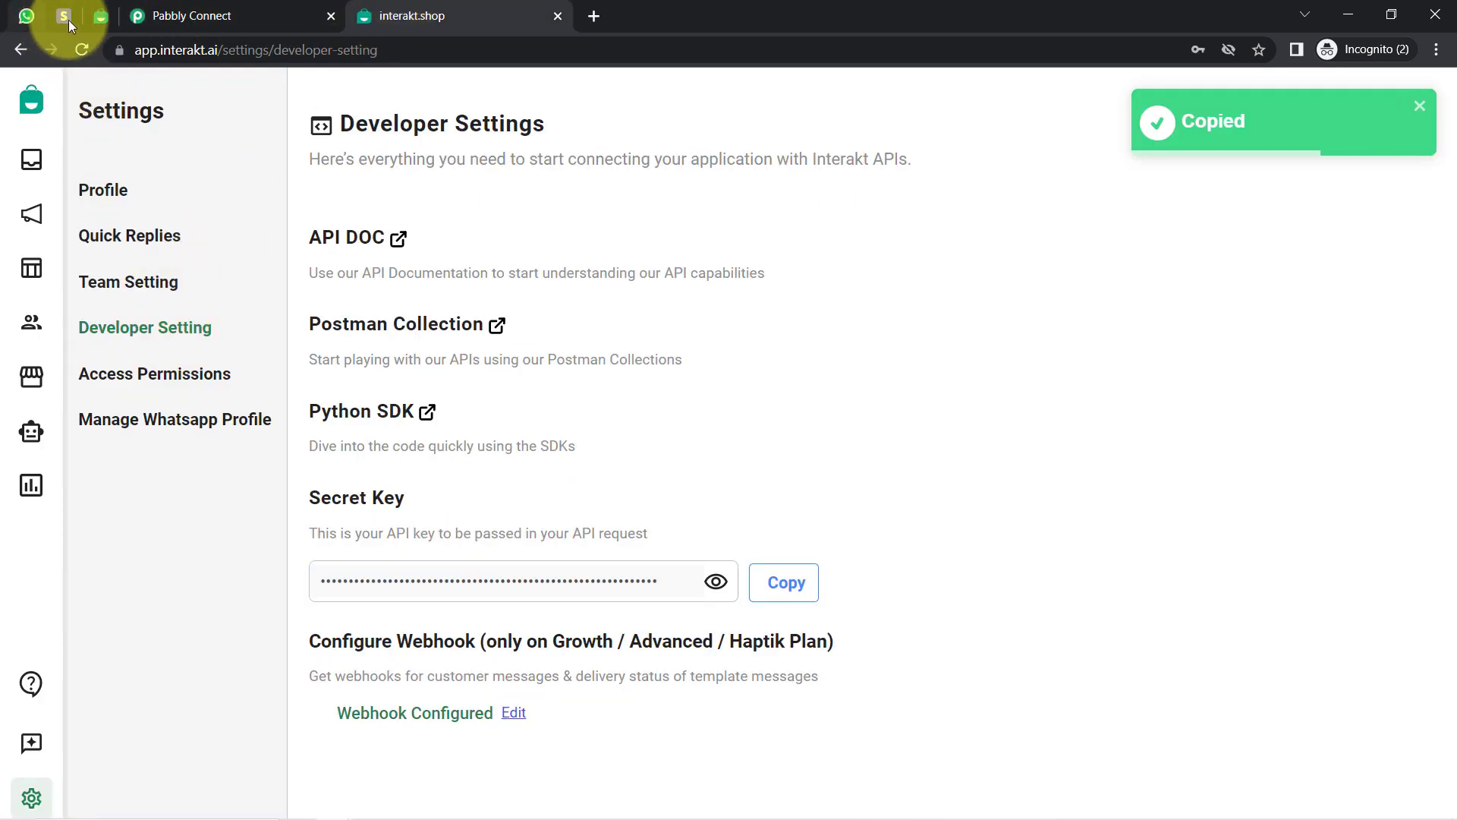
click(96, 14)
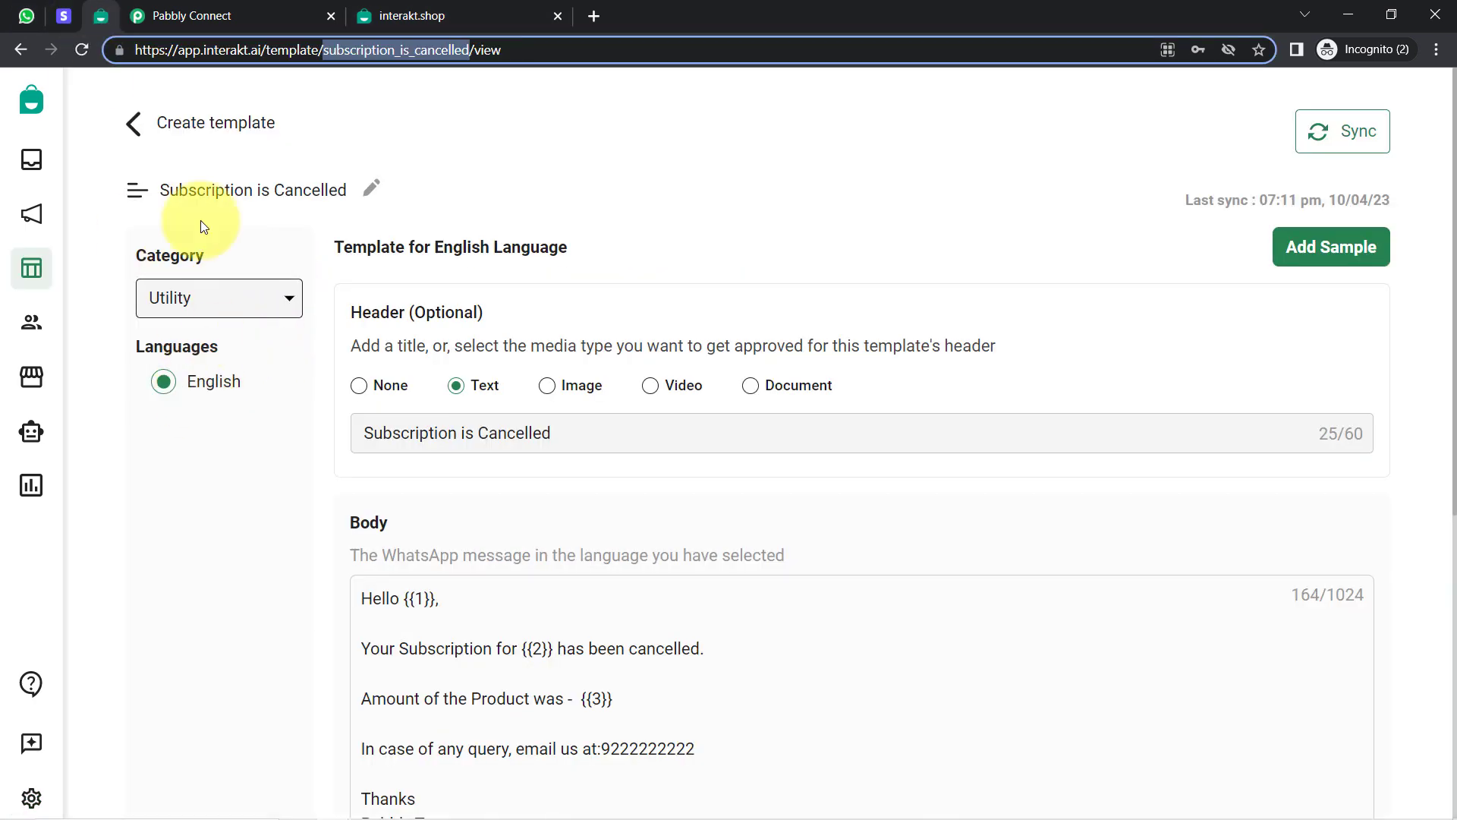
click(182, 15)
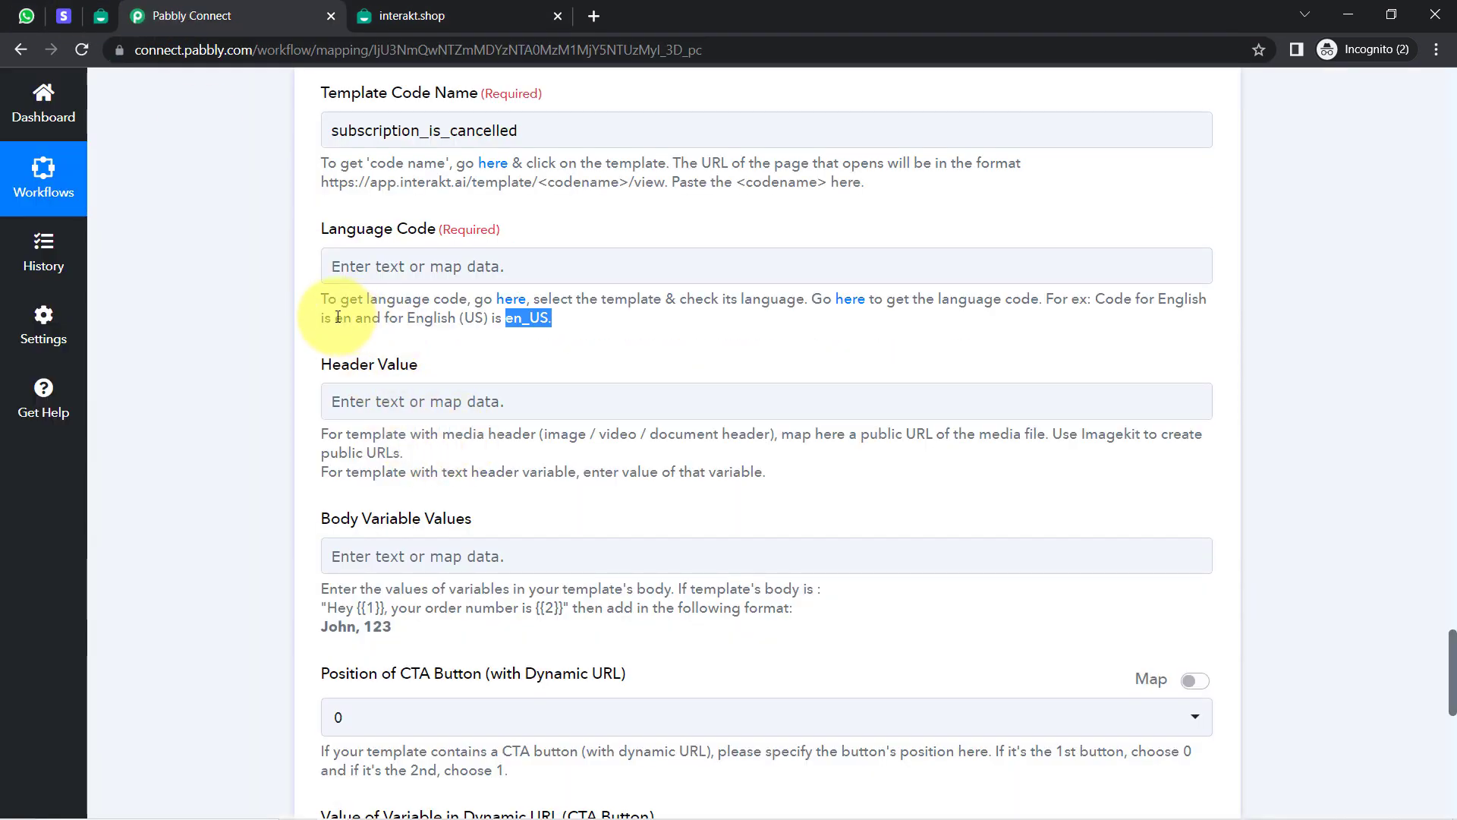
drag(351, 318, 356, 265)
drag(337, 229, 473, 230)
drag(335, 318, 455, 317)
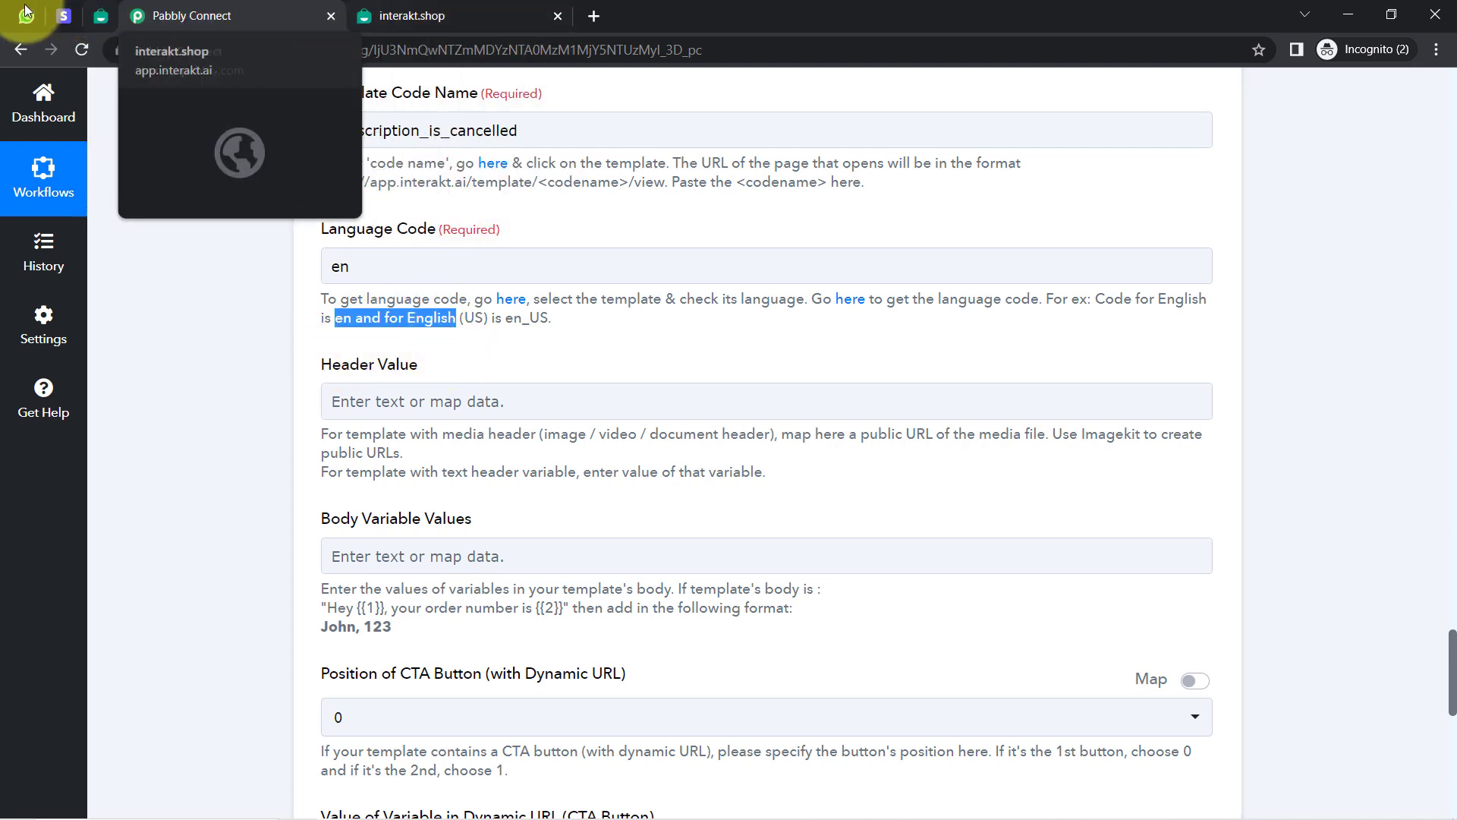
- Copy the header text Subscription is Cancelled from the Interakt template and paste it into Header Value in Pabbly Connect
click(102, 18)
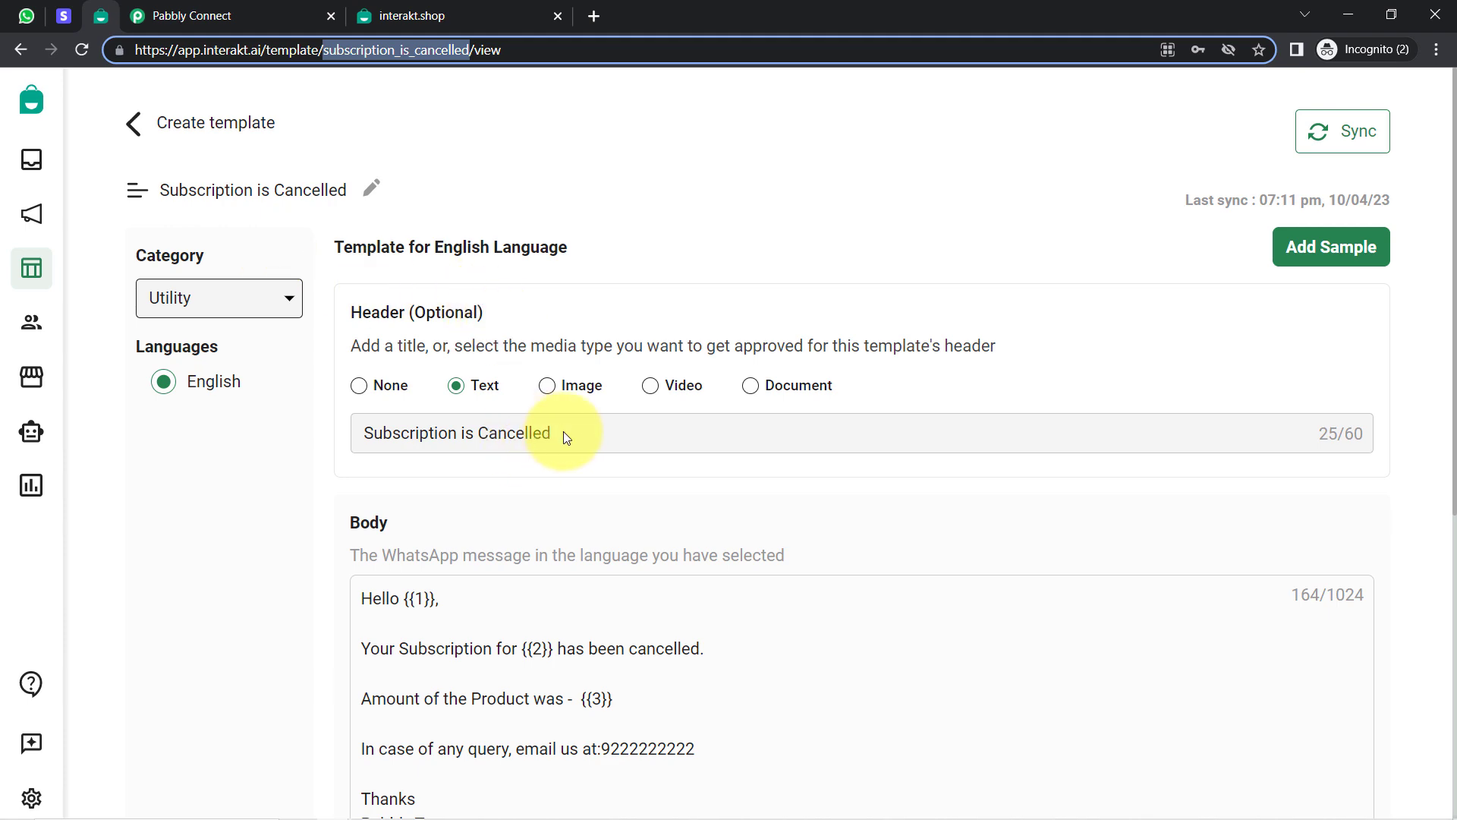
drag(563, 431, 351, 436)
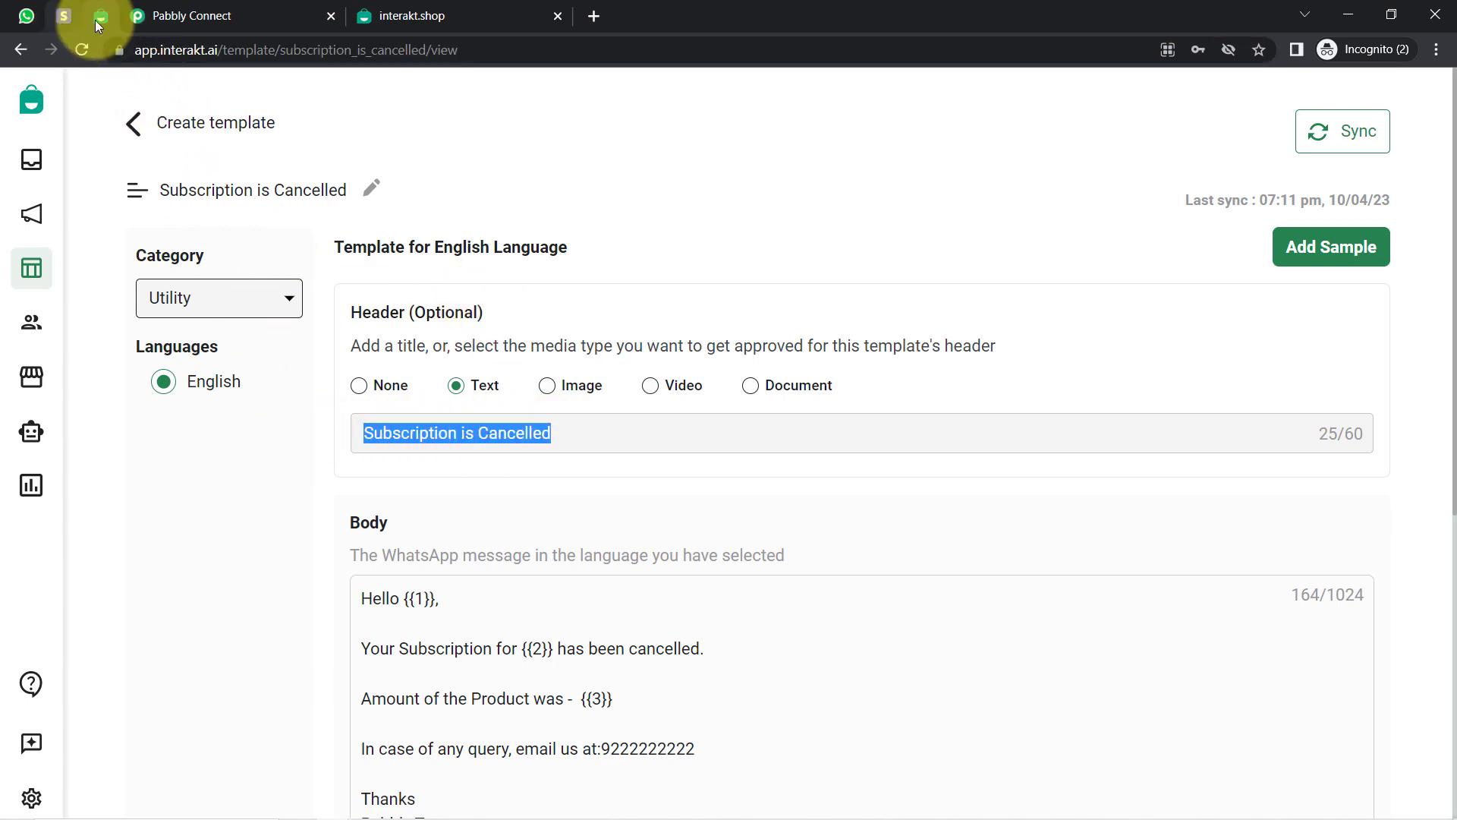
click(195, 15)
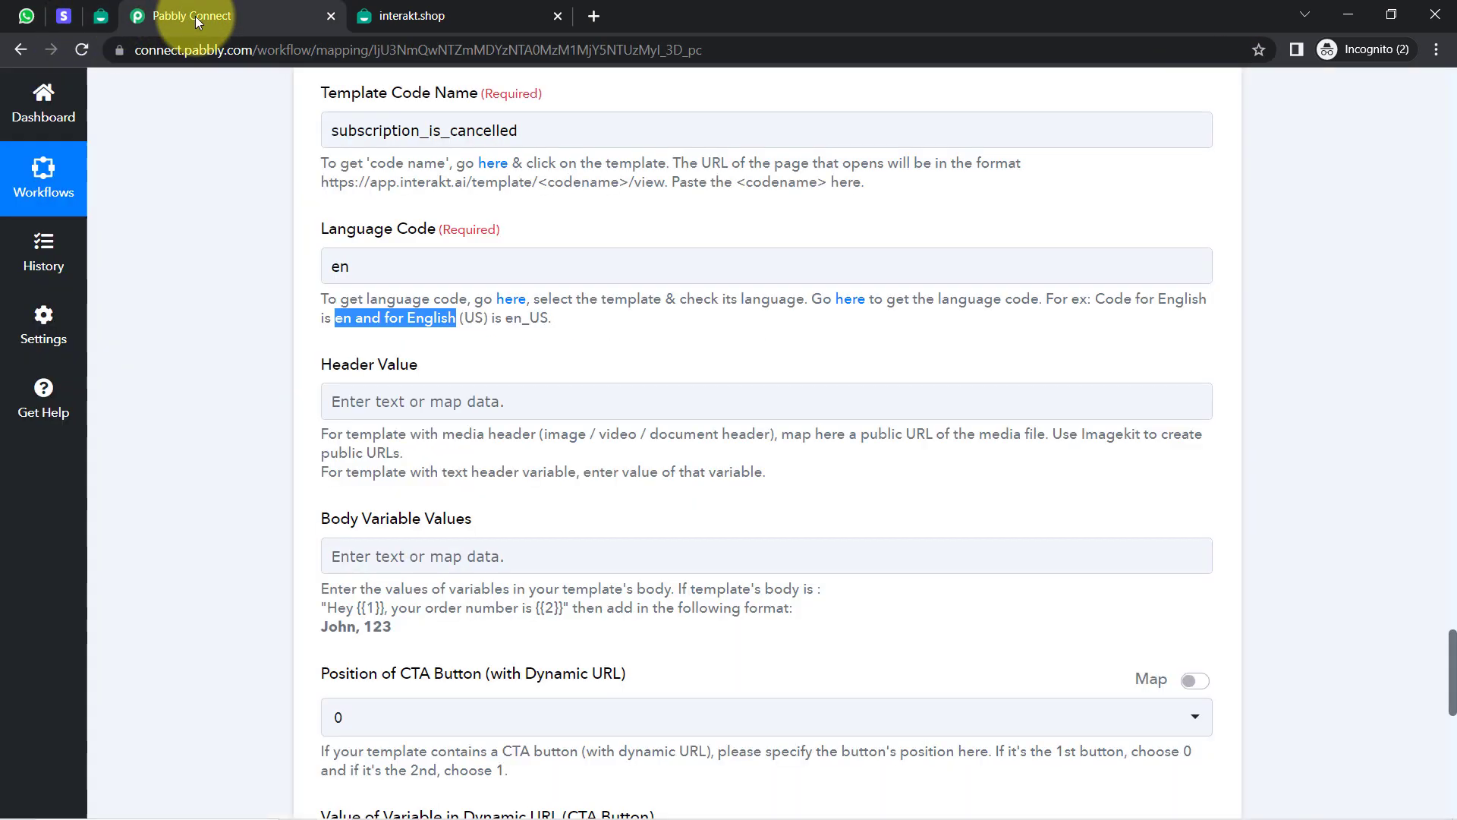
click(384, 402)
key(ctrl+v)
click(231, 434)
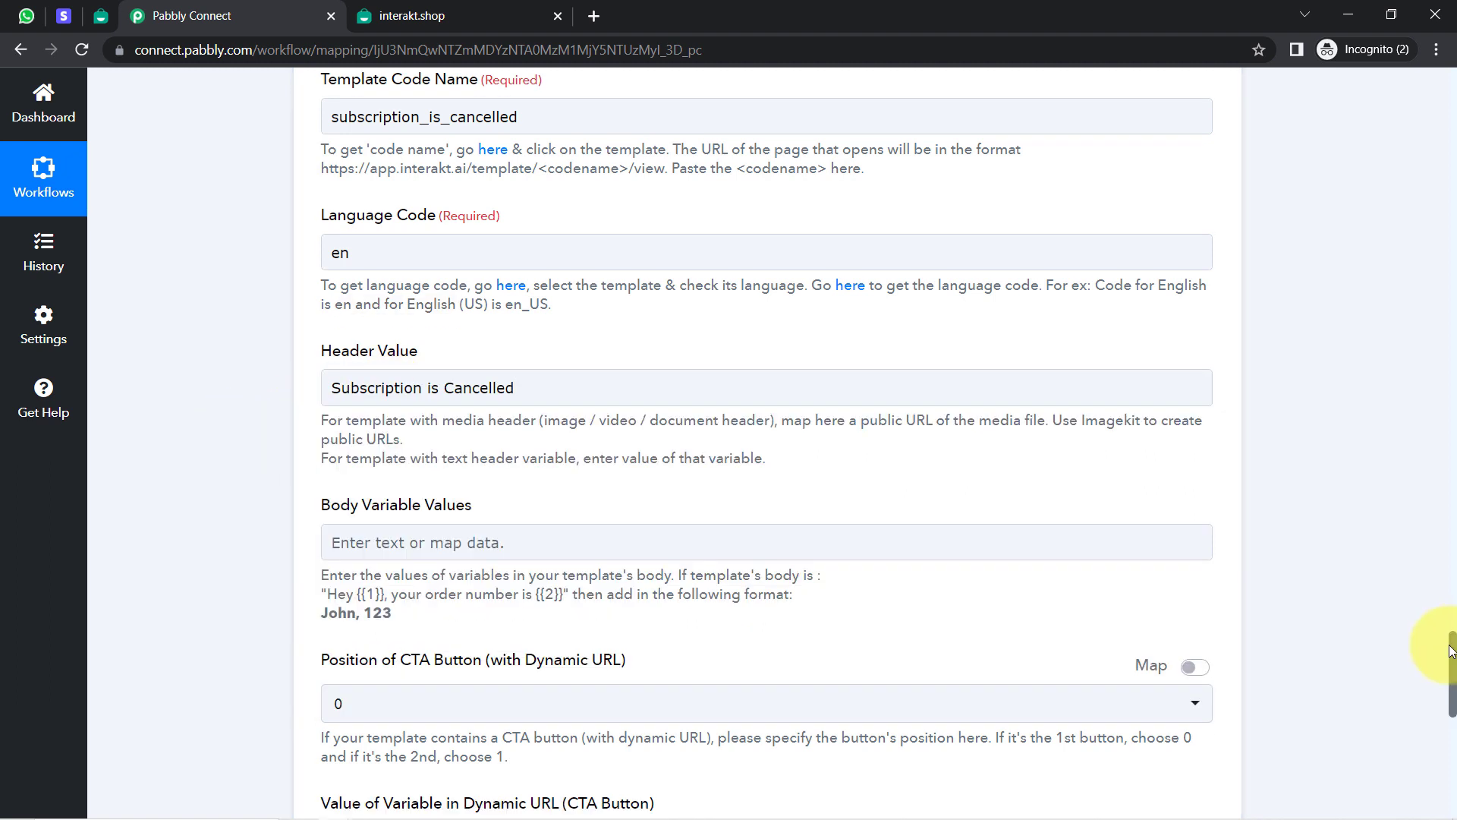
- Check the Body Variable Values format, close Interakt's developer settings page, and examine {{1}}, {{2}} and {{3}} in the Interakt template's body
drag(1450, 644, 1445, 677)
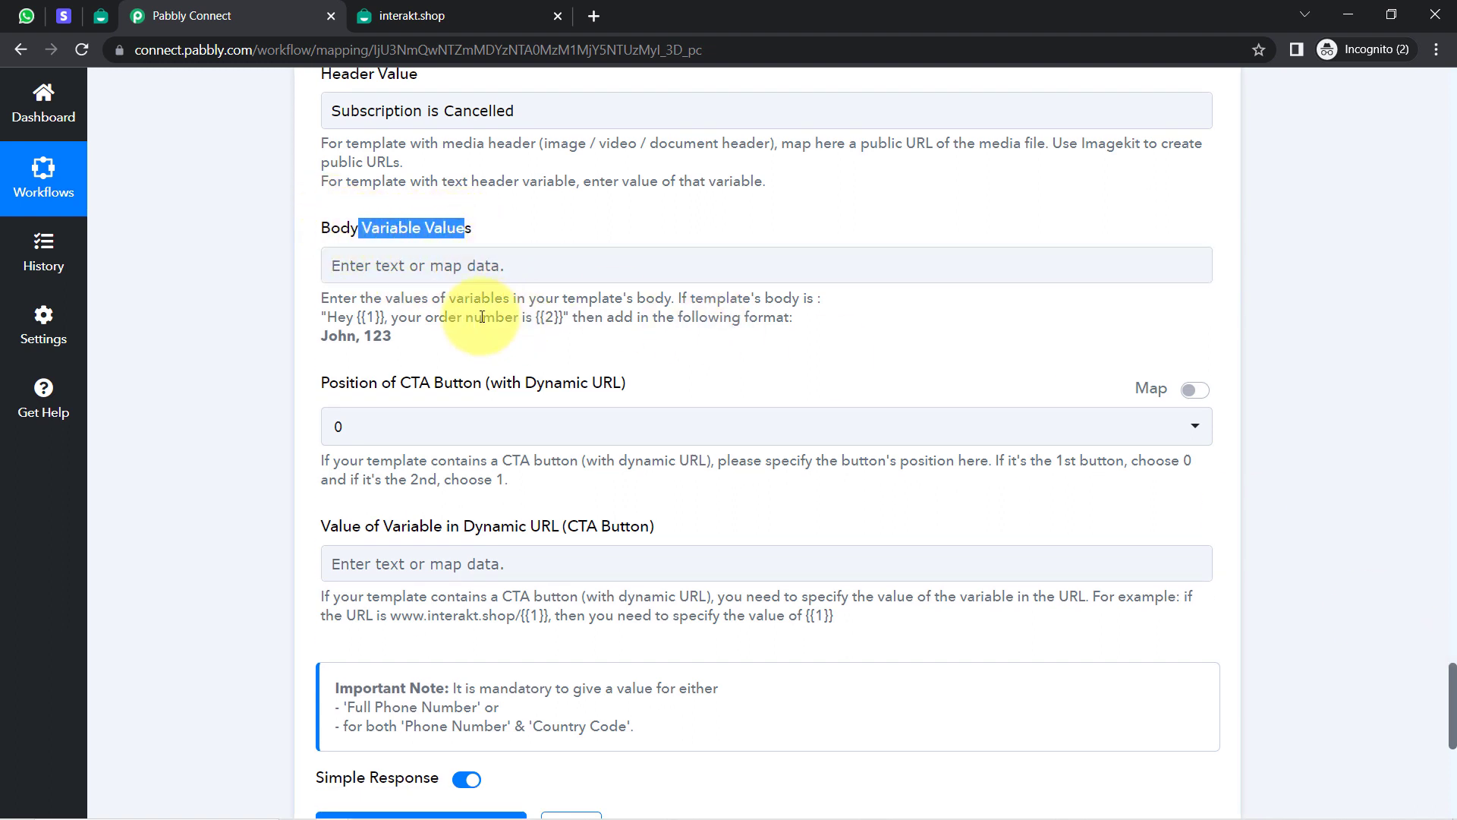
click(416, 280)
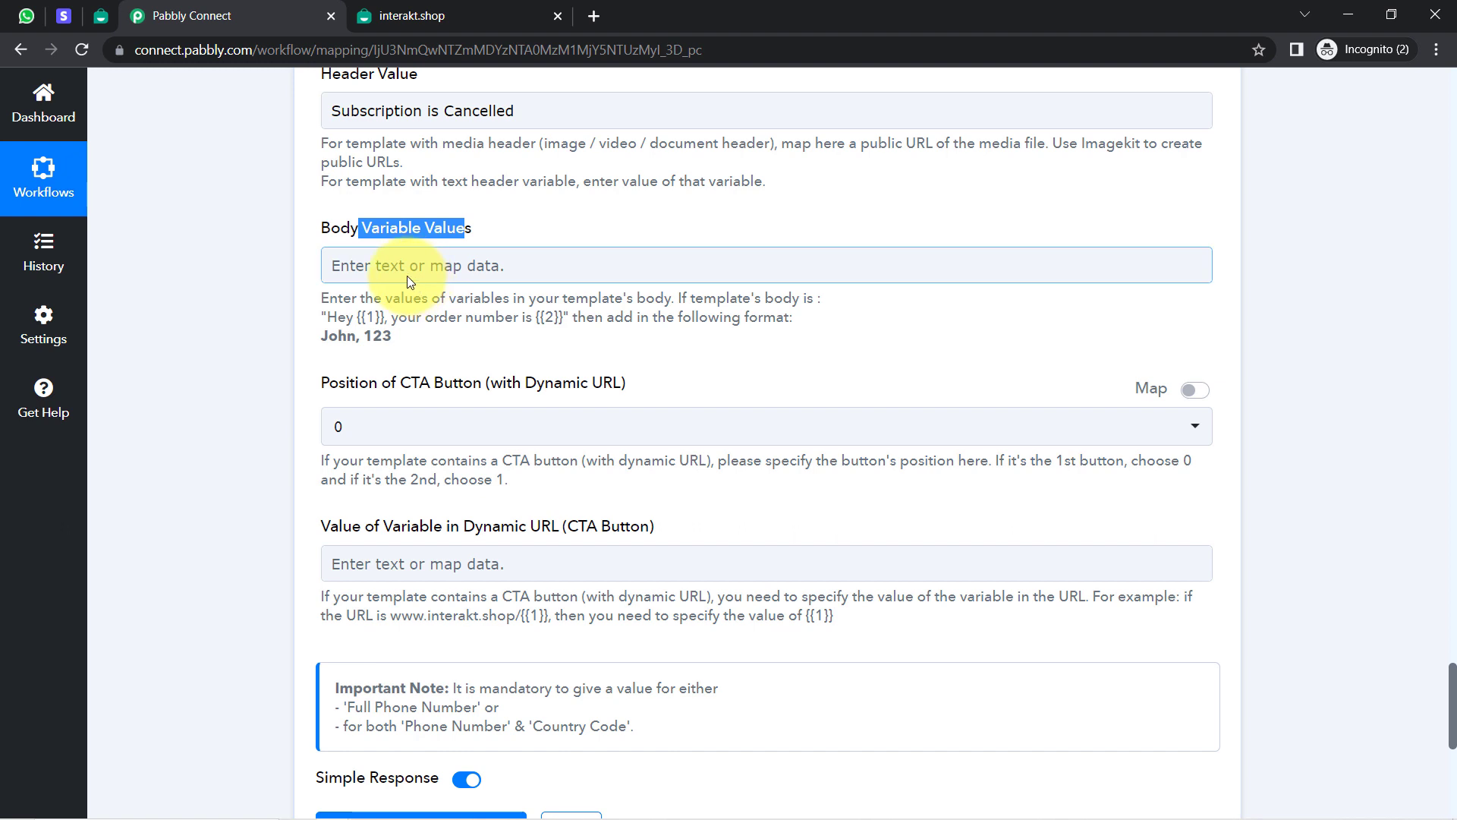
click(557, 16)
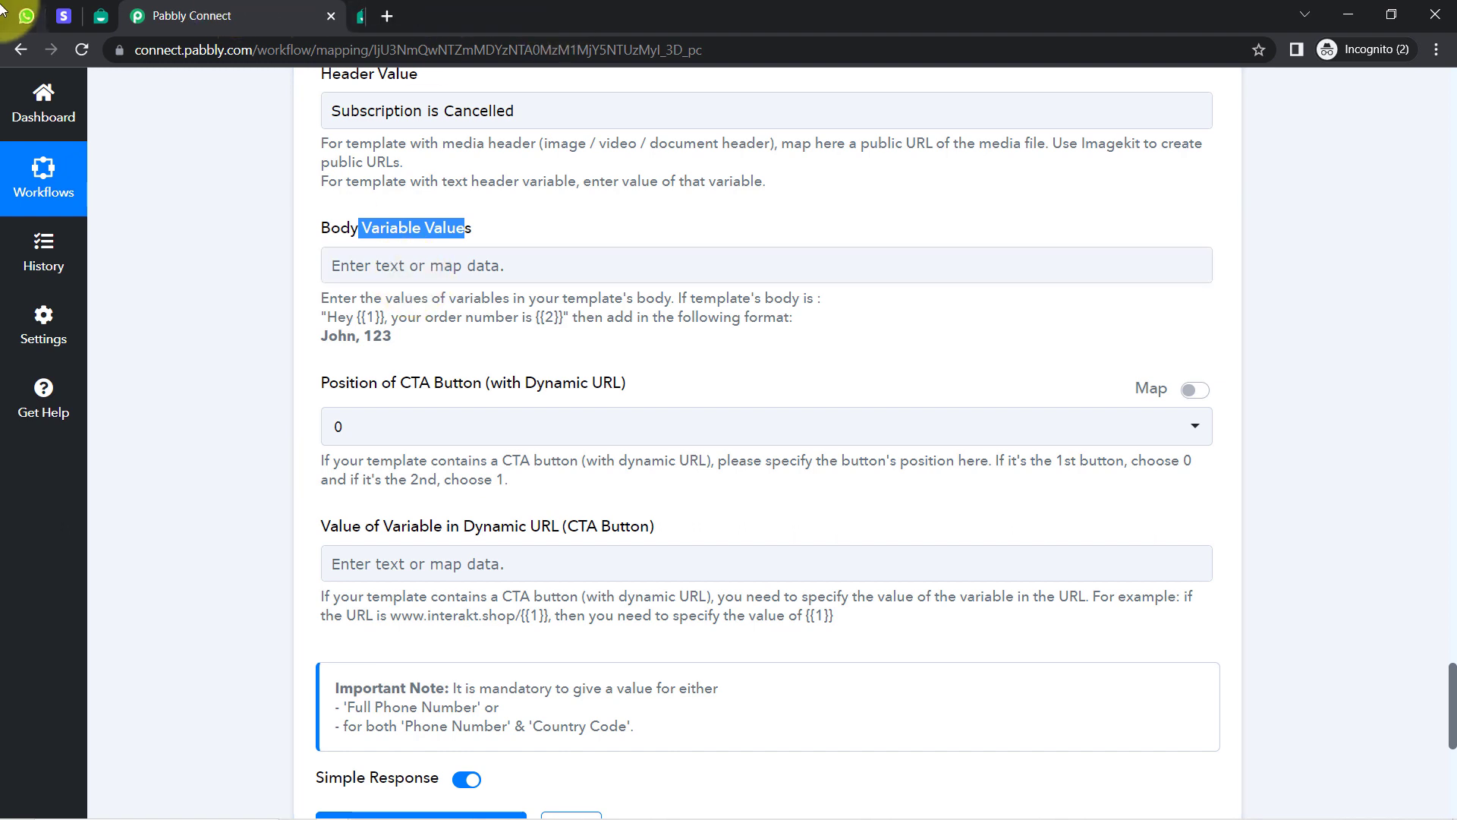
click(101, 16)
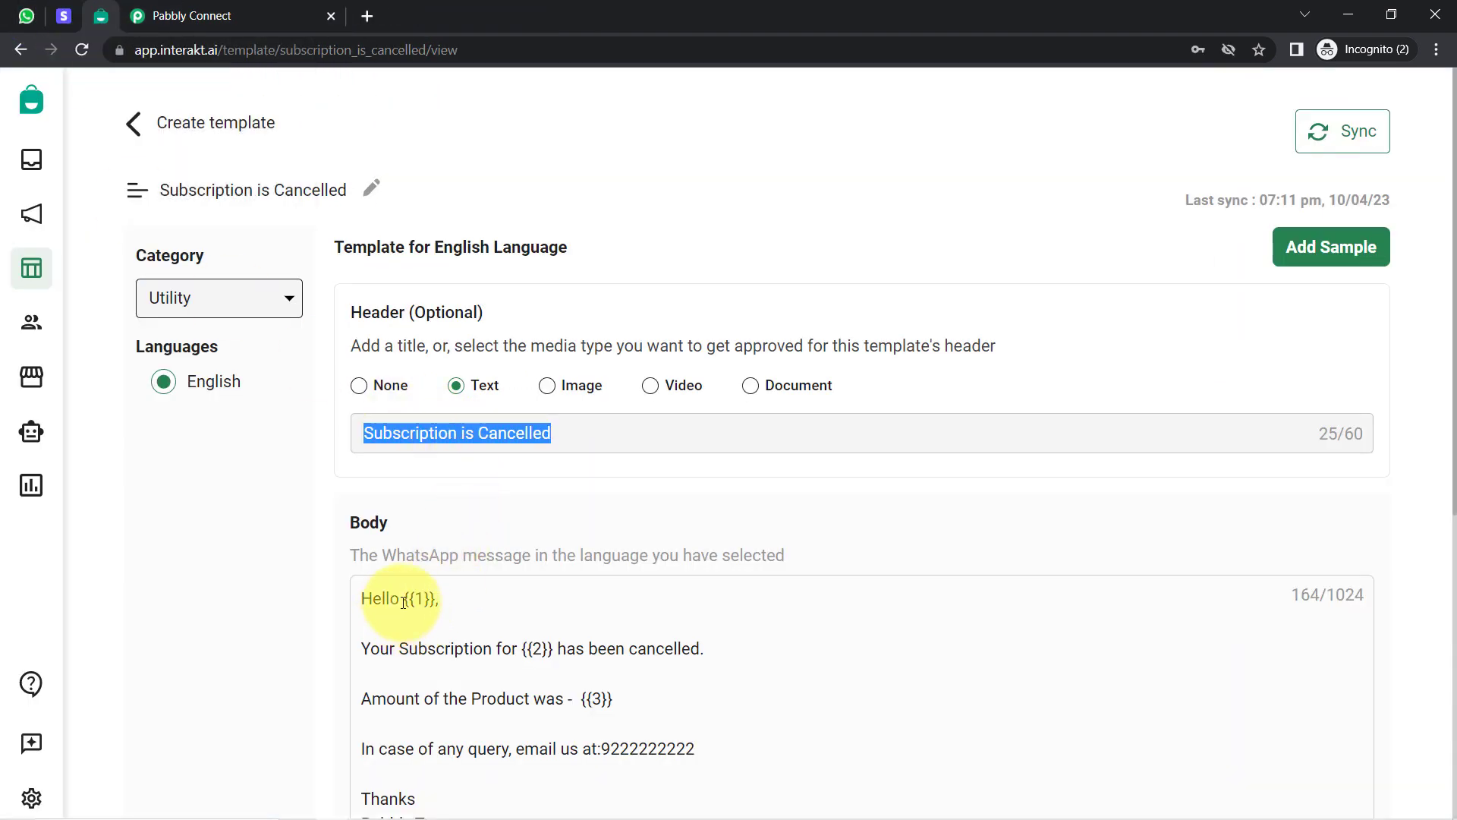
drag(403, 599, 439, 599)
drag(1454, 485, 1454, 618)
click(586, 453)
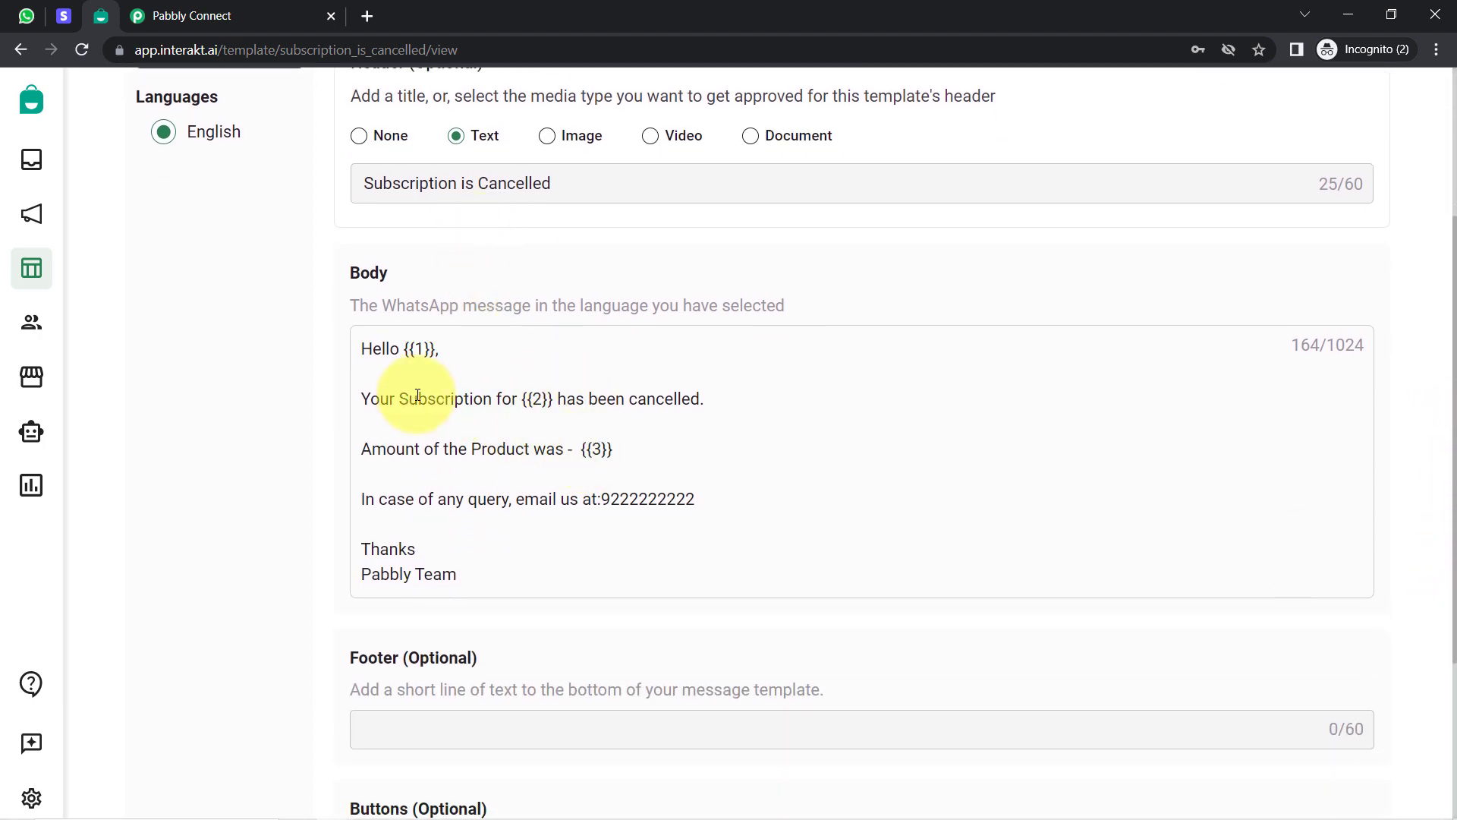
drag(404, 349, 437, 348)
drag(502, 398, 581, 448)
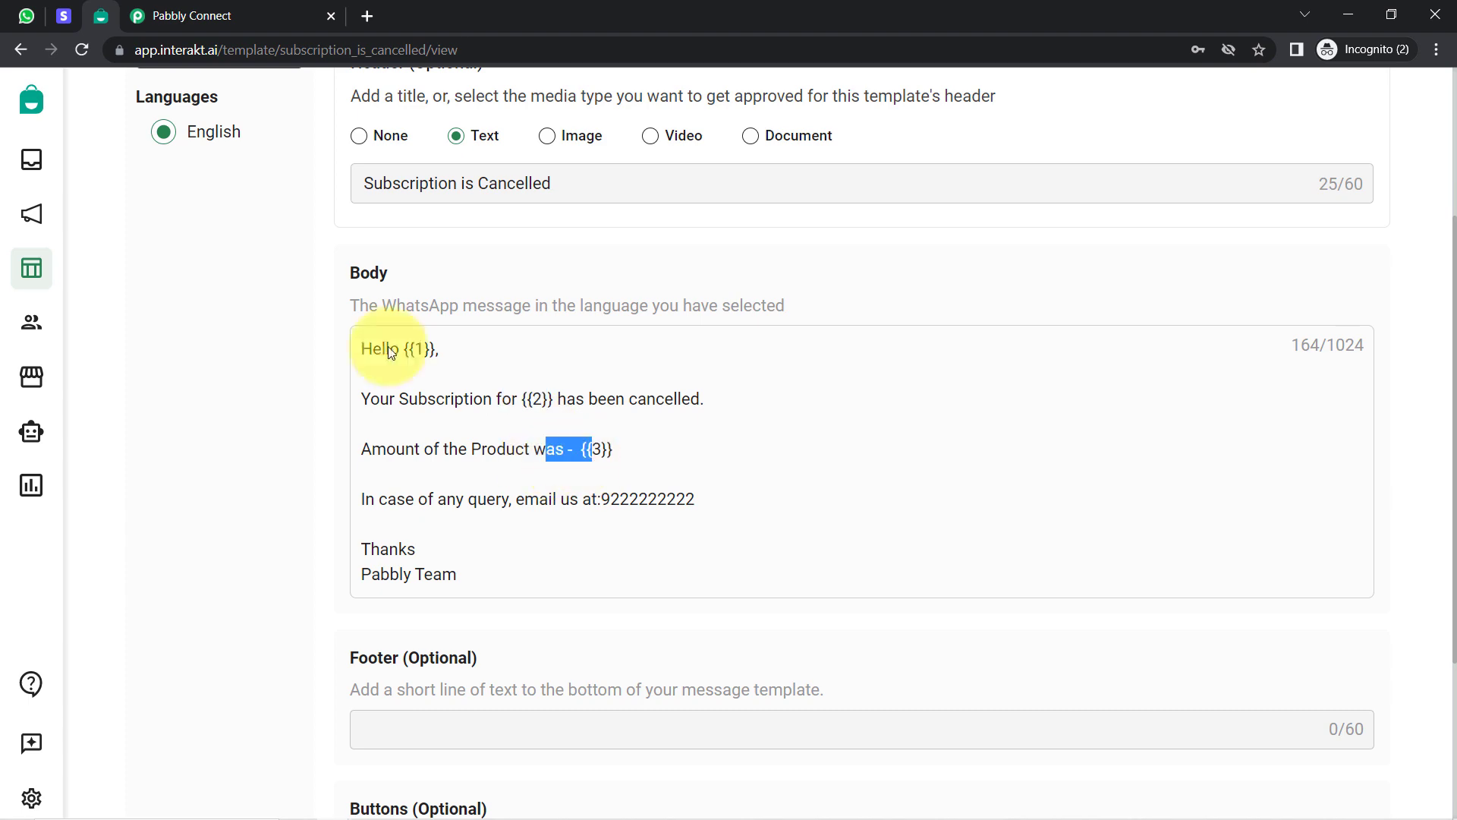
- Compare the comma-separated example format for Body Variable Values in Pabbly Connect with {{1}} in the Interakt template's body
click(228, 15)
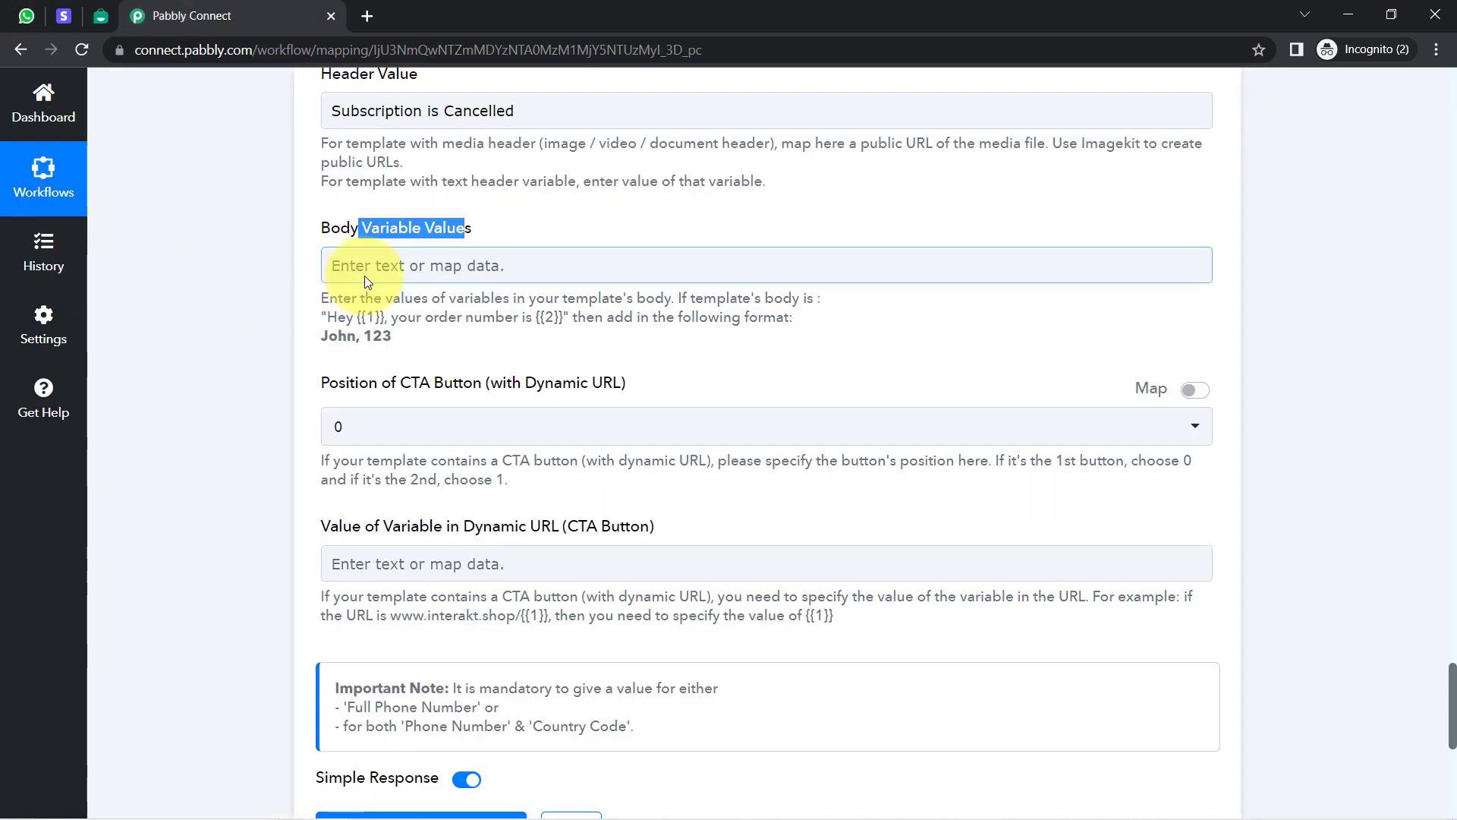
click(328, 274)
click(271, 350)
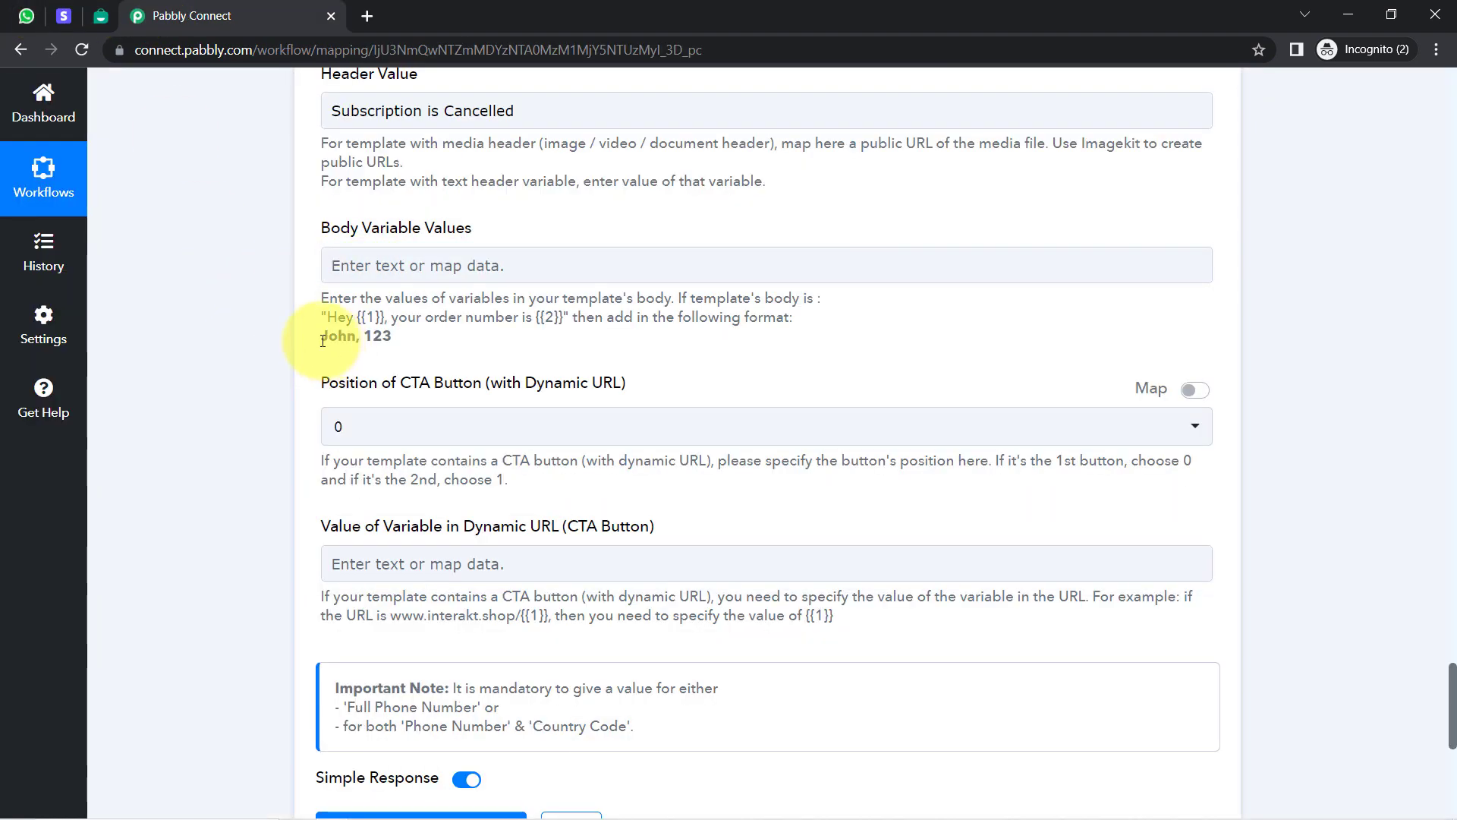
drag(323, 340, 365, 341)
click(355, 336)
click(338, 252)
click(86, 9)
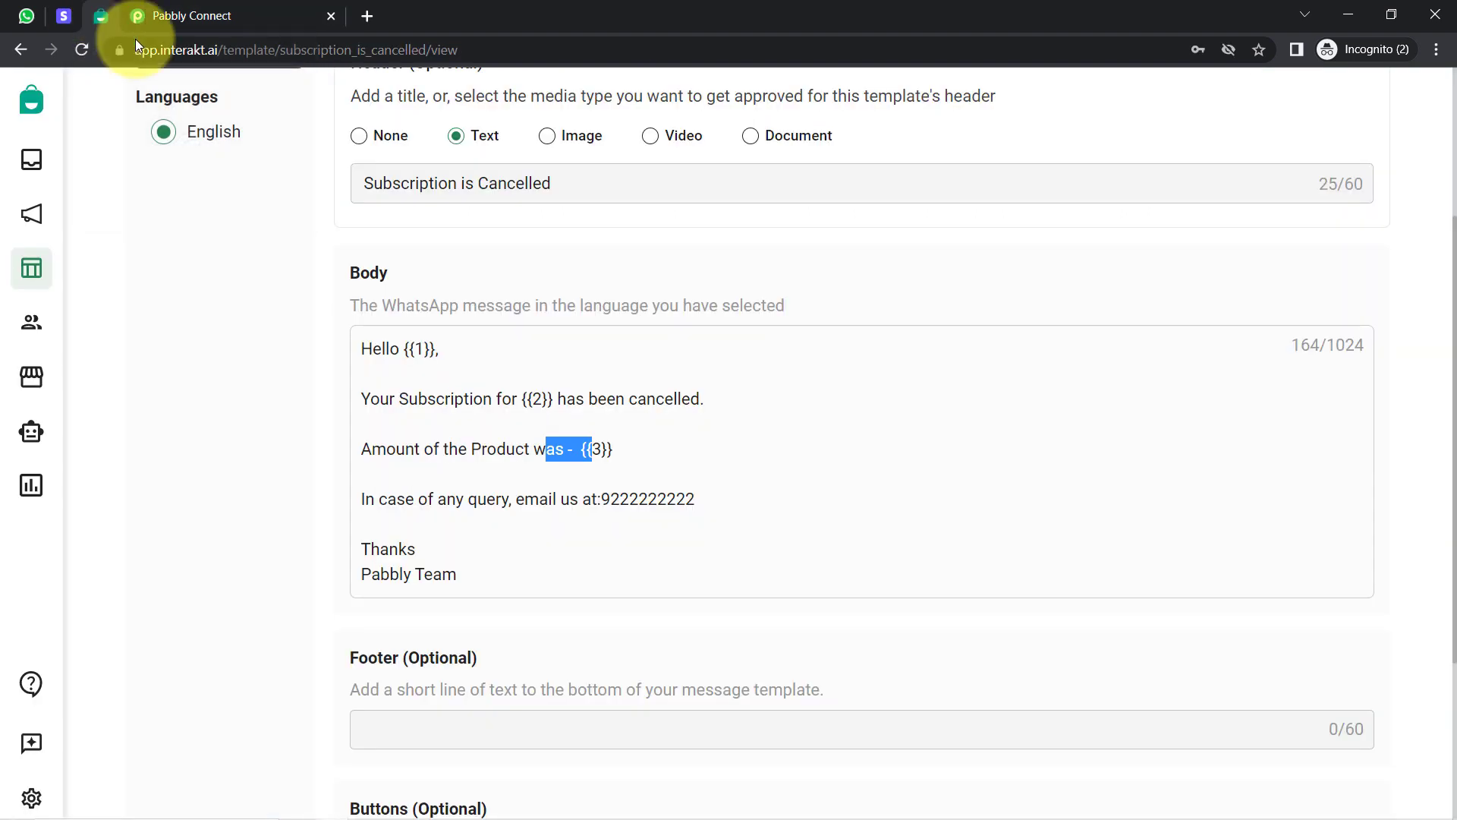
drag(405, 348, 466, 361)
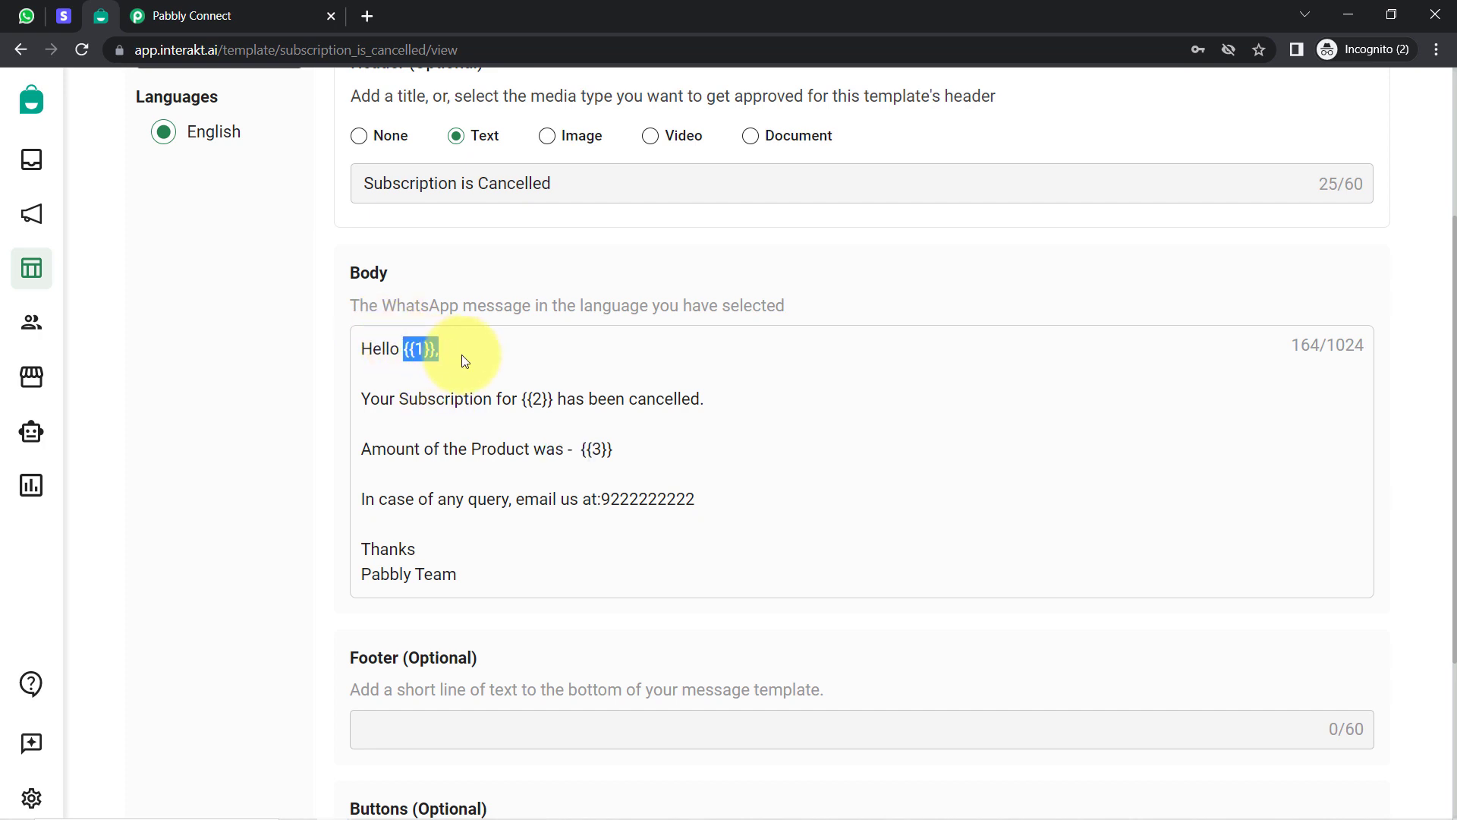
click(183, 15)
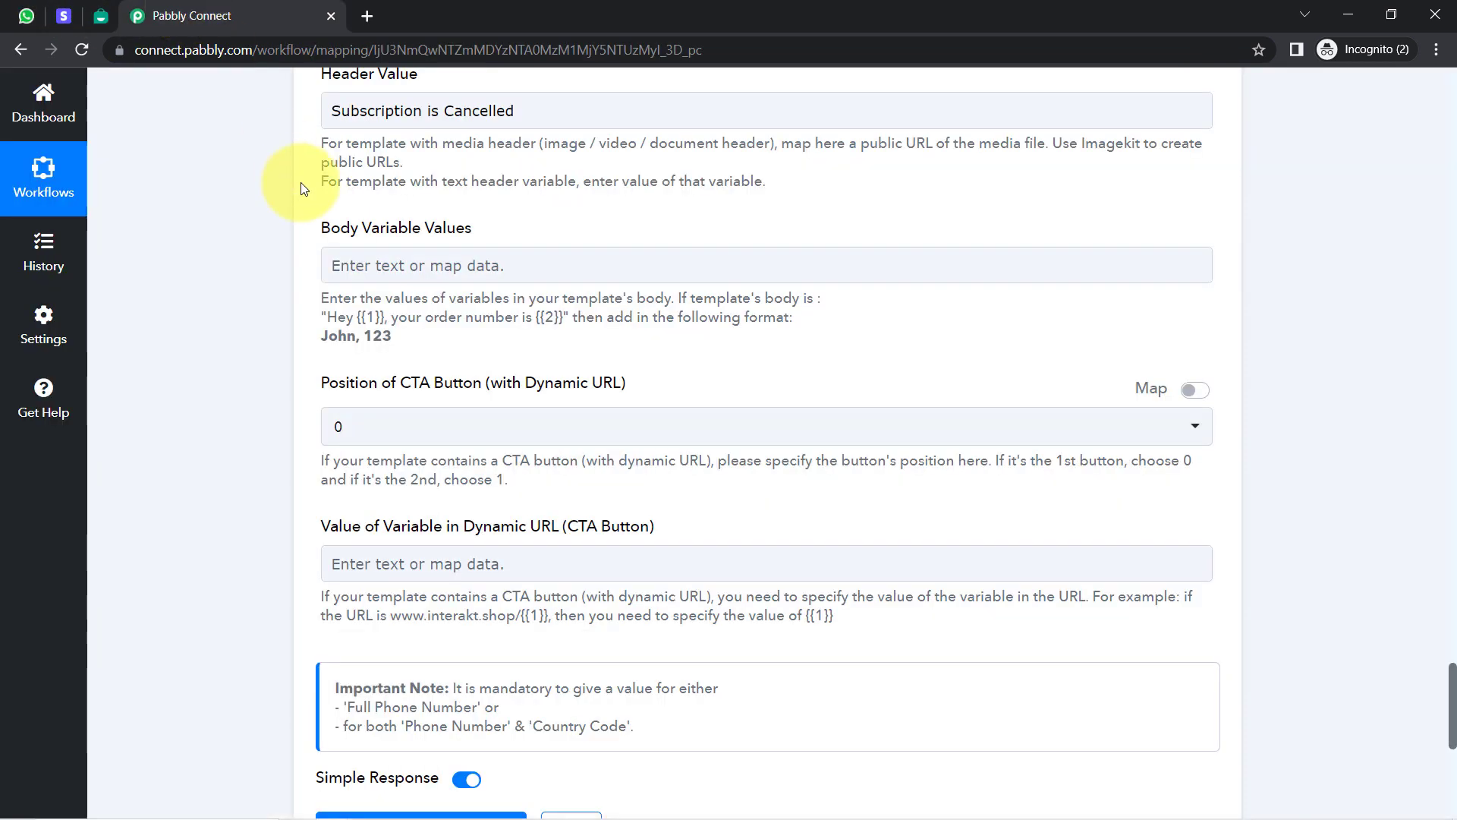
- Search the previous steps' data for demo and map Data 0 Name from Retrieve a Customer by Email into Body Variable Values
click(371, 264)
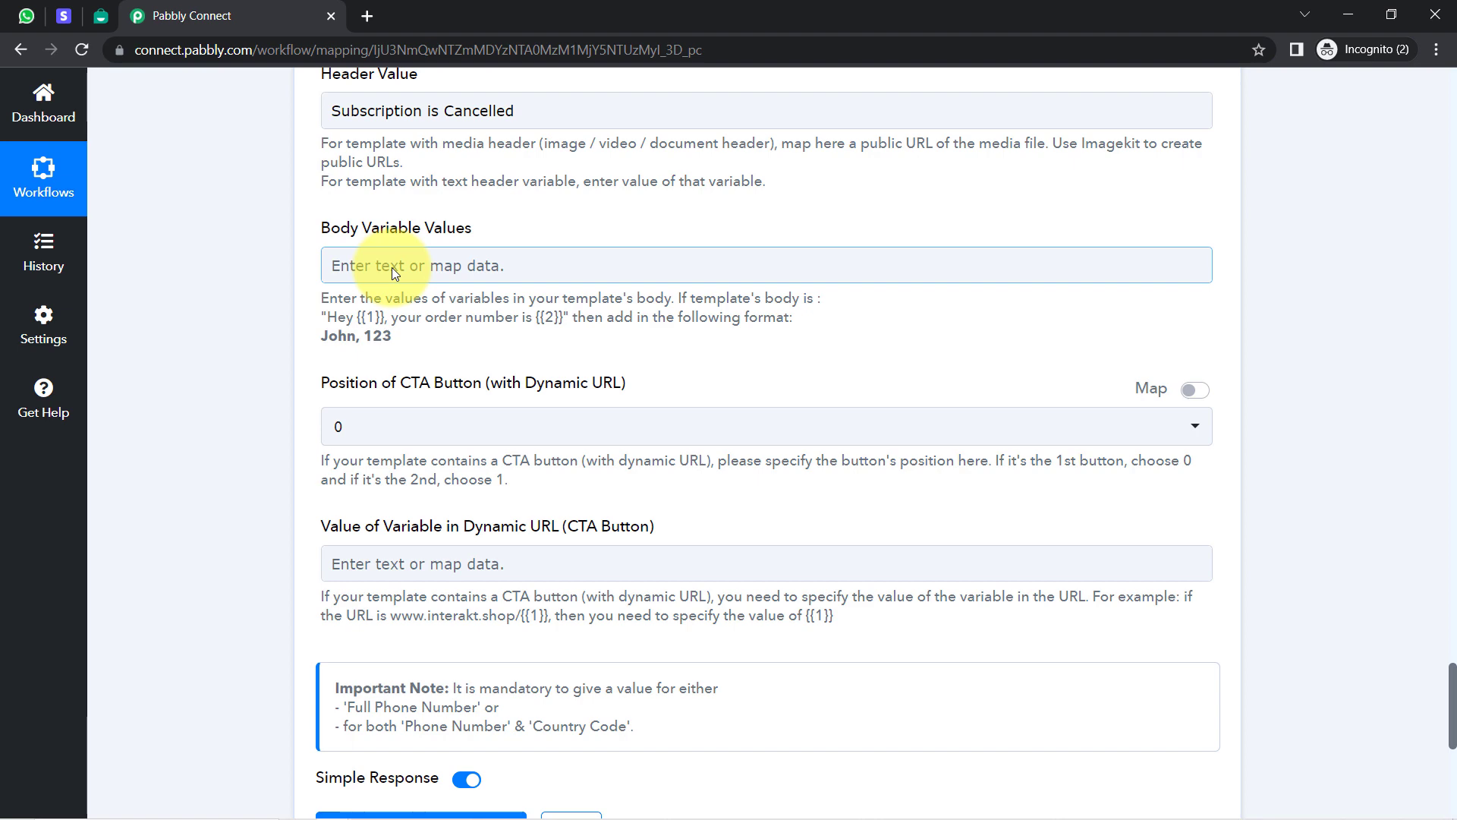
click(395, 268)
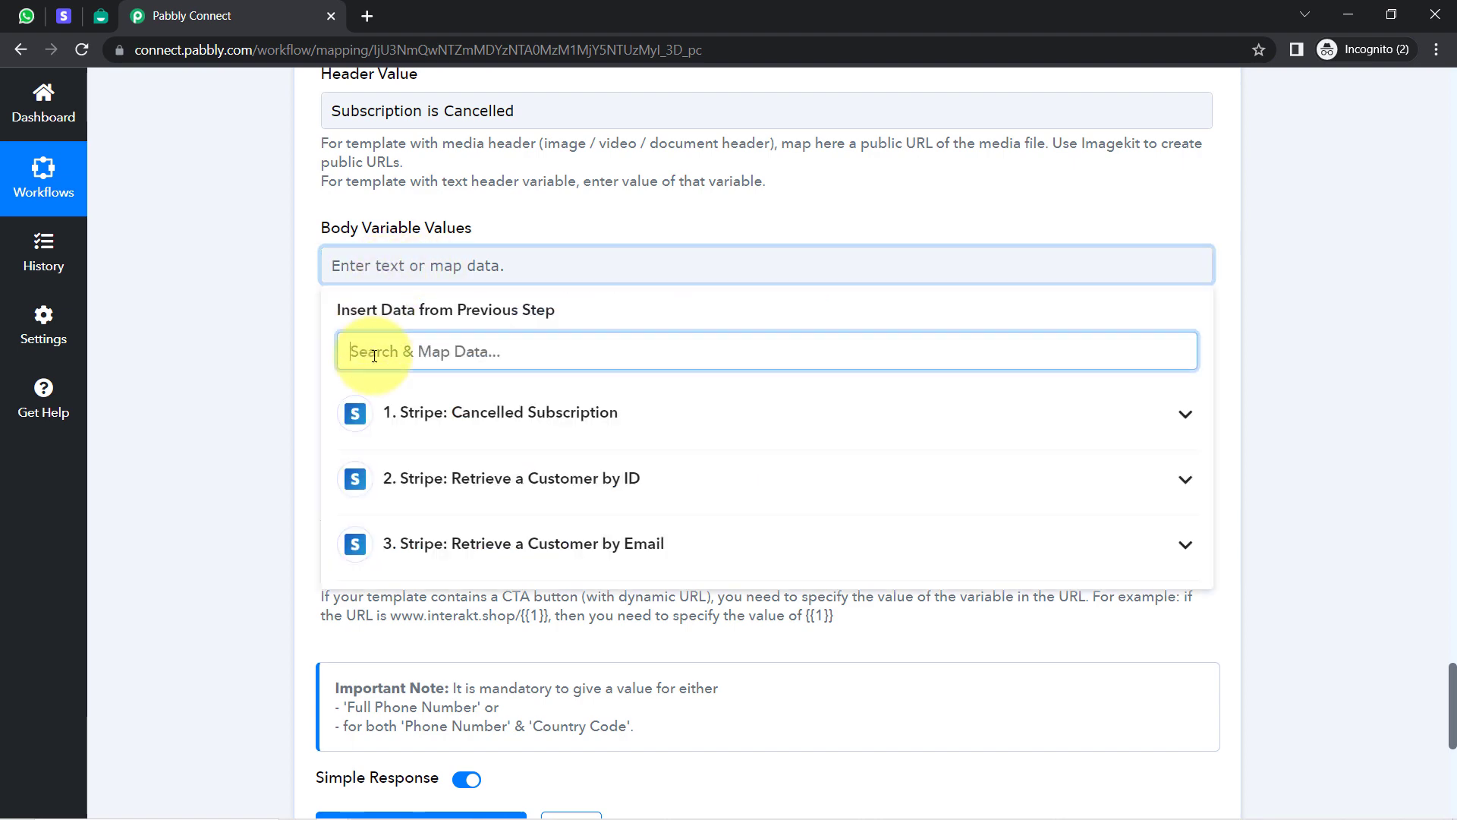
text(demous)
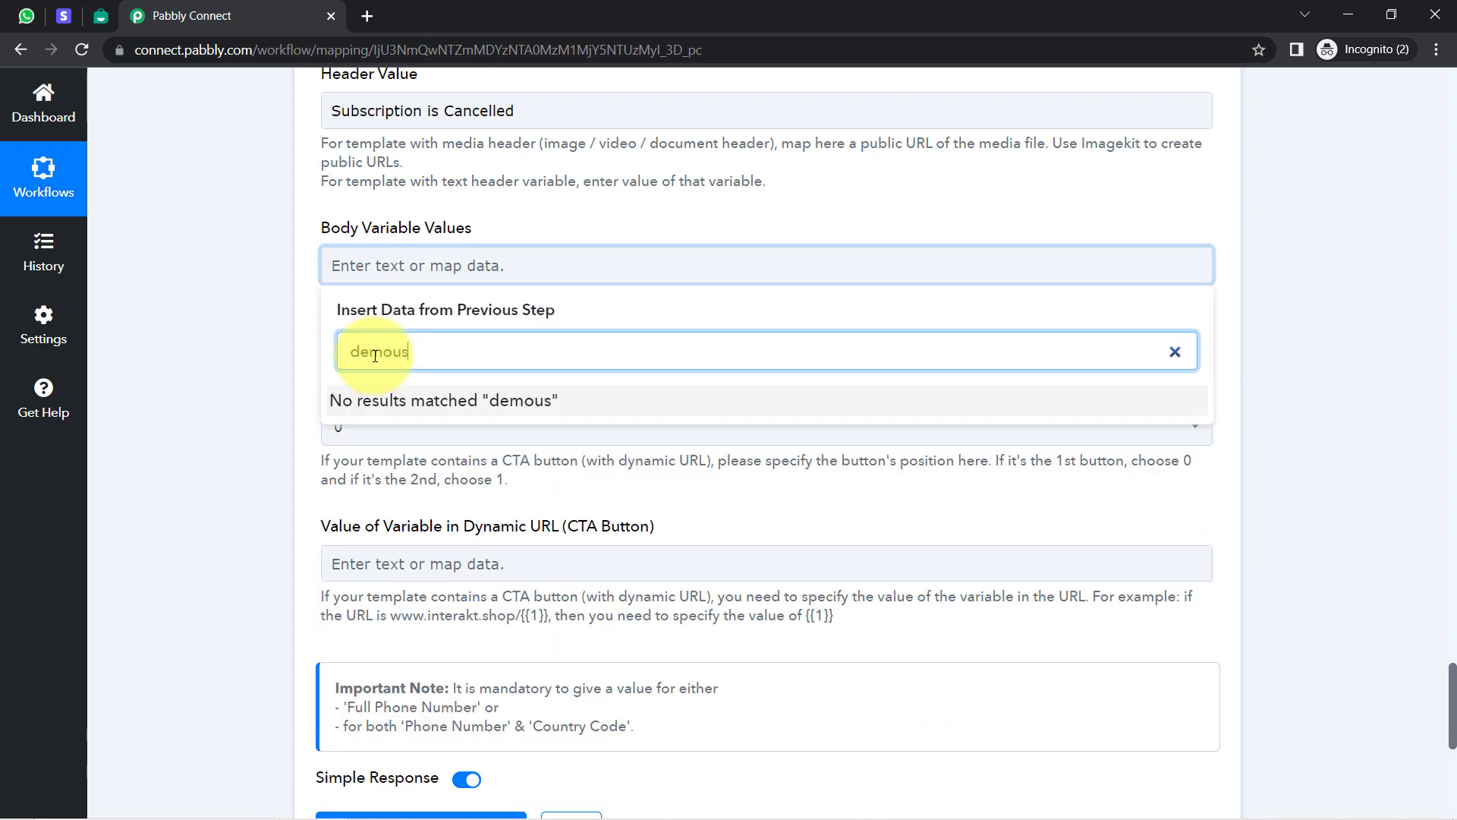
key(BackSpace)
key(BackSpace)
key(BackSpace)
key(BackSpace)
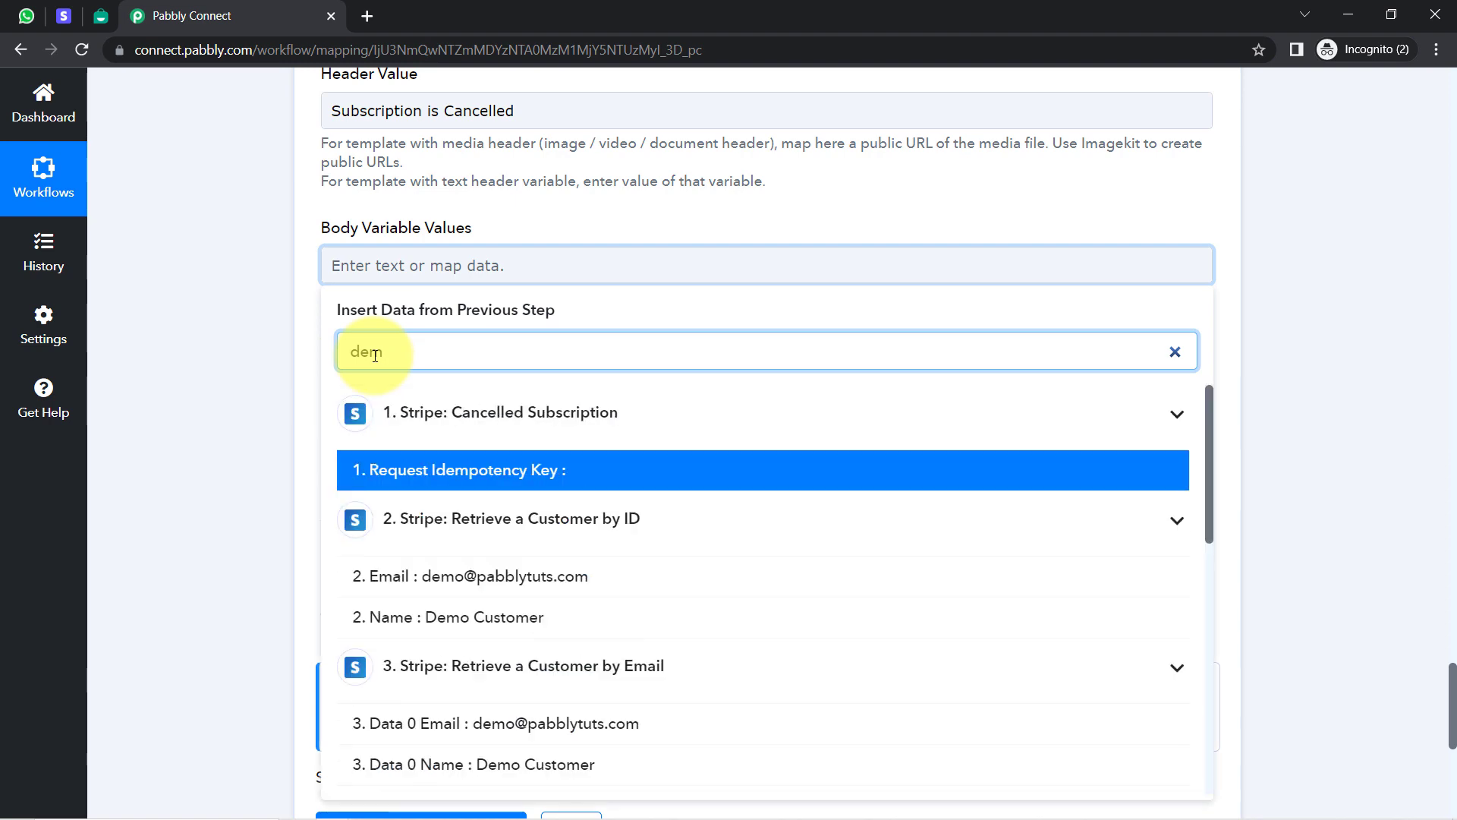
text(o)
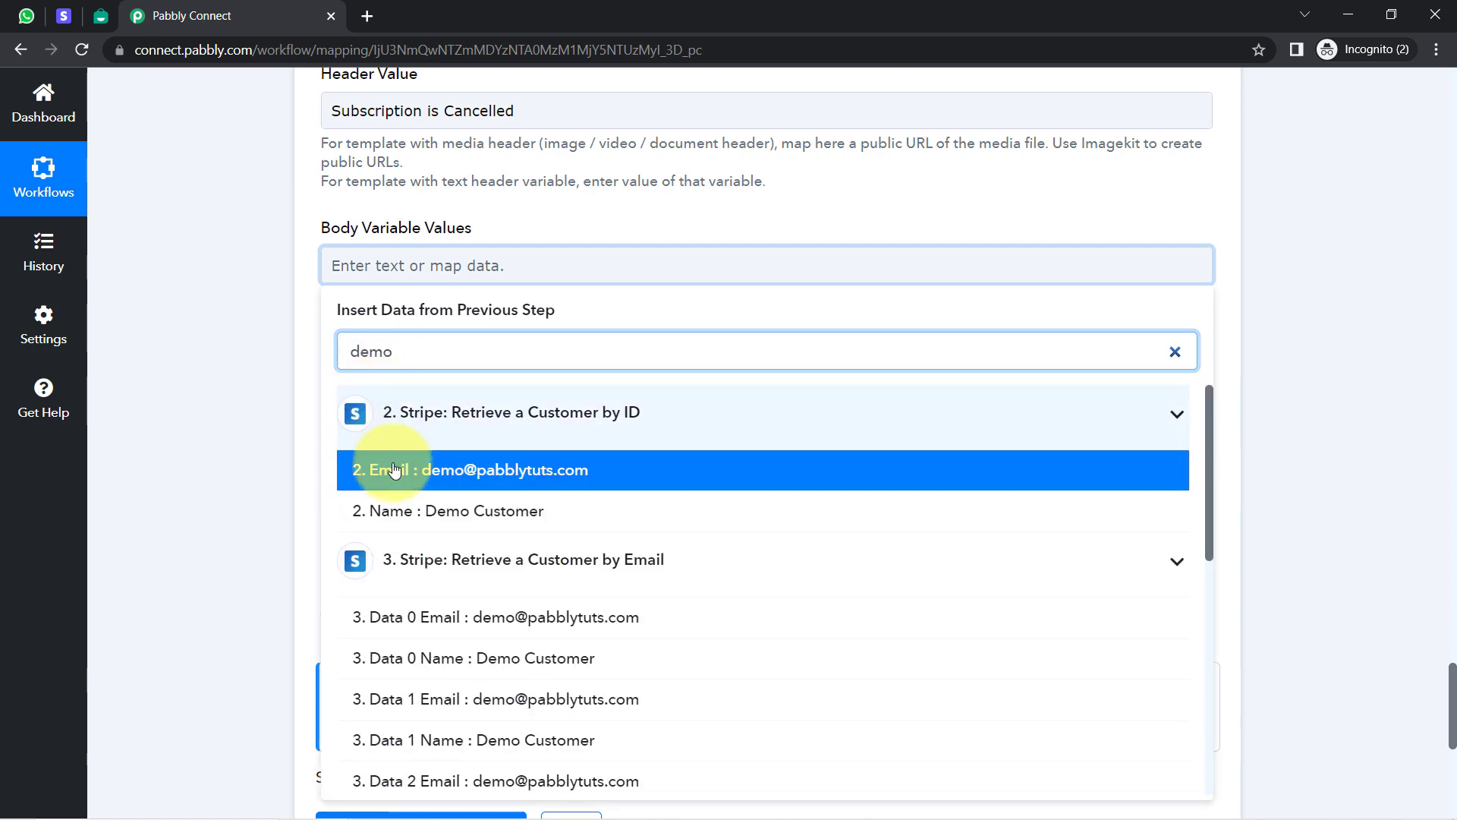
click(384, 658)
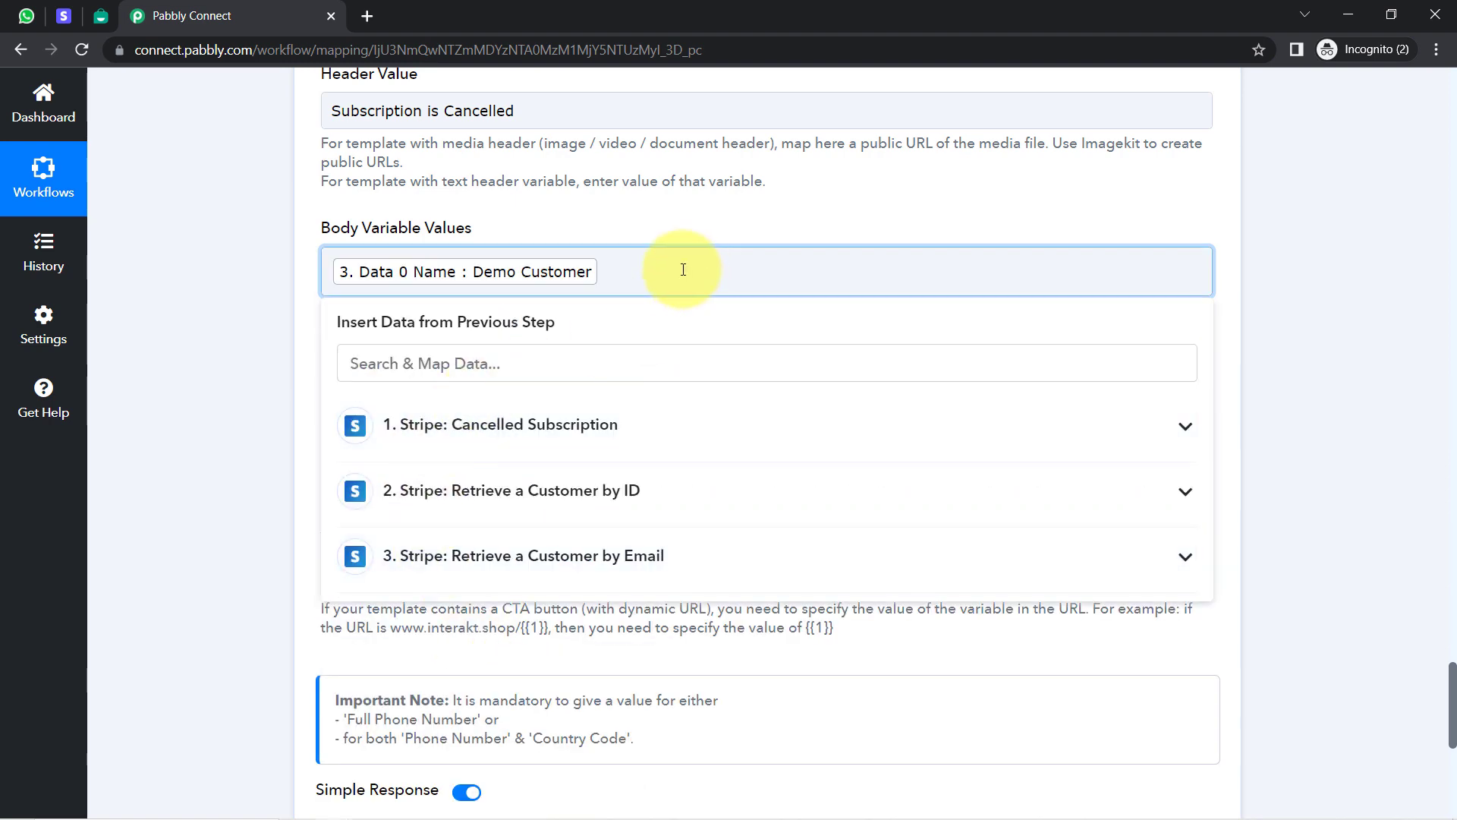
click(244, 400)
- Check {{2}} in the Interakt template, append a comma to Body Variable Values and map the PHP Course for Beginners (8 Weeks) description from Cancelled Subscription
click(90, 19)
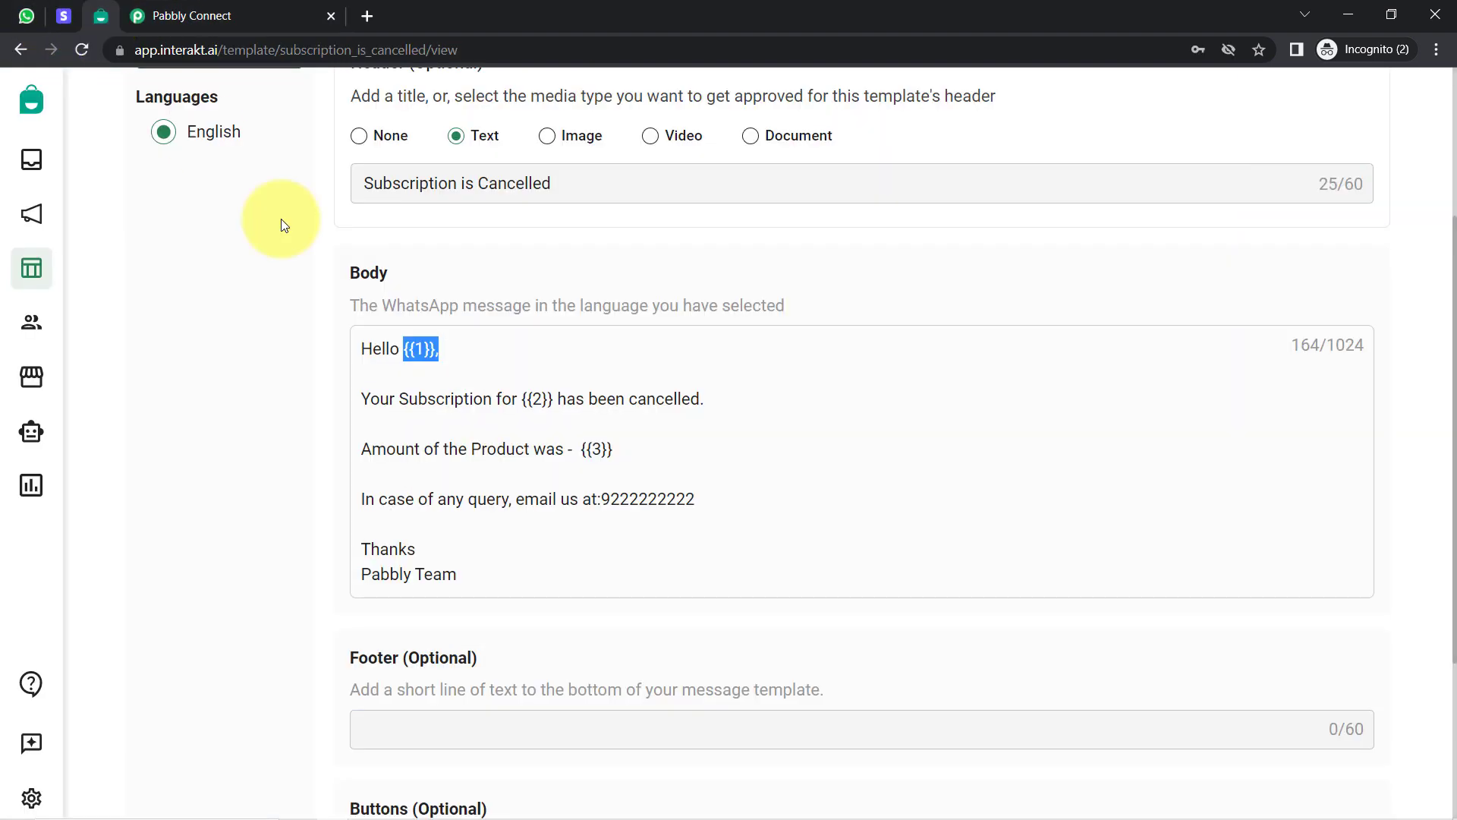
drag(464, 400, 704, 396)
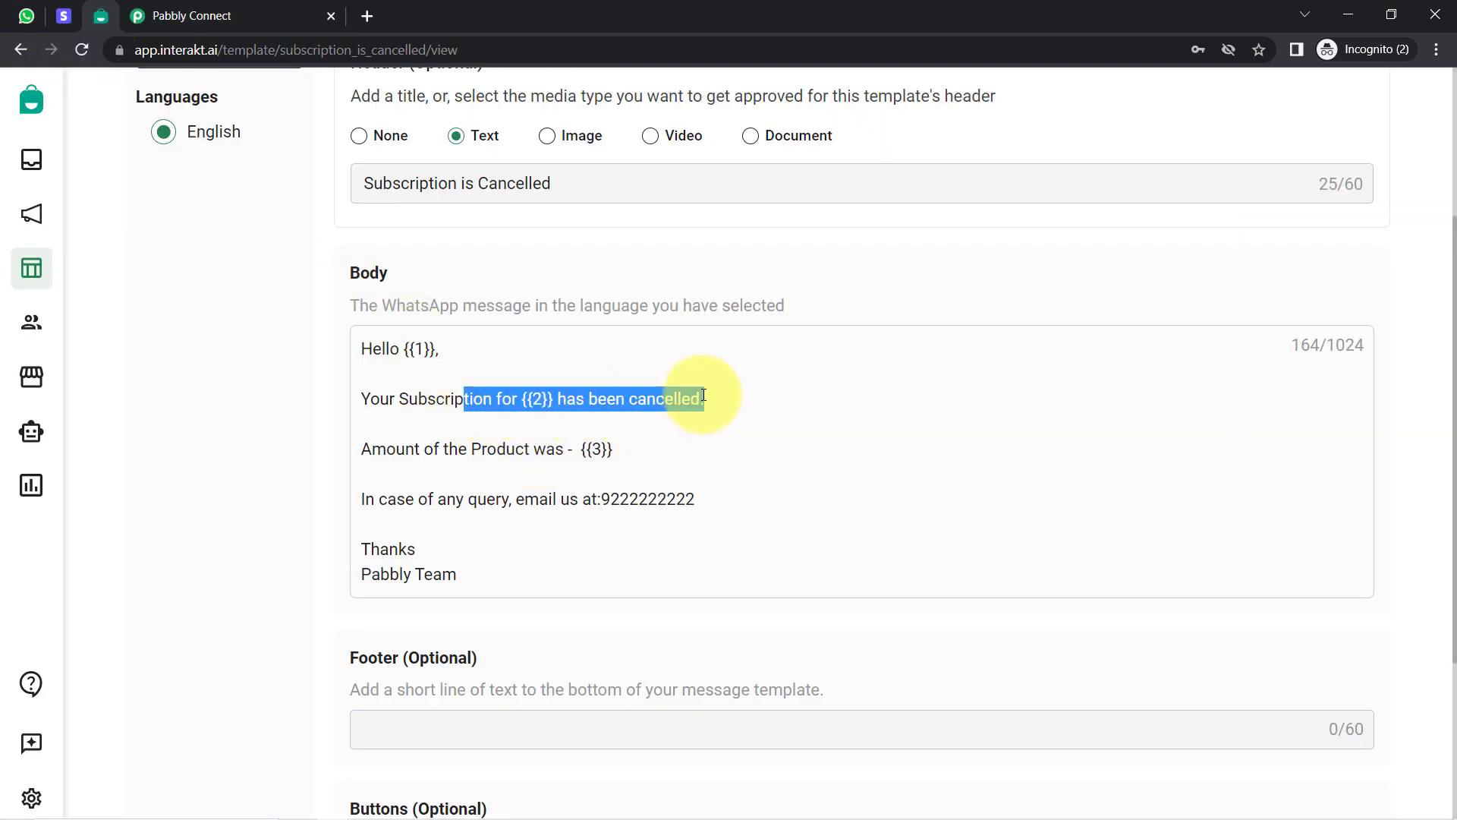
click(239, 15)
click(638, 272)
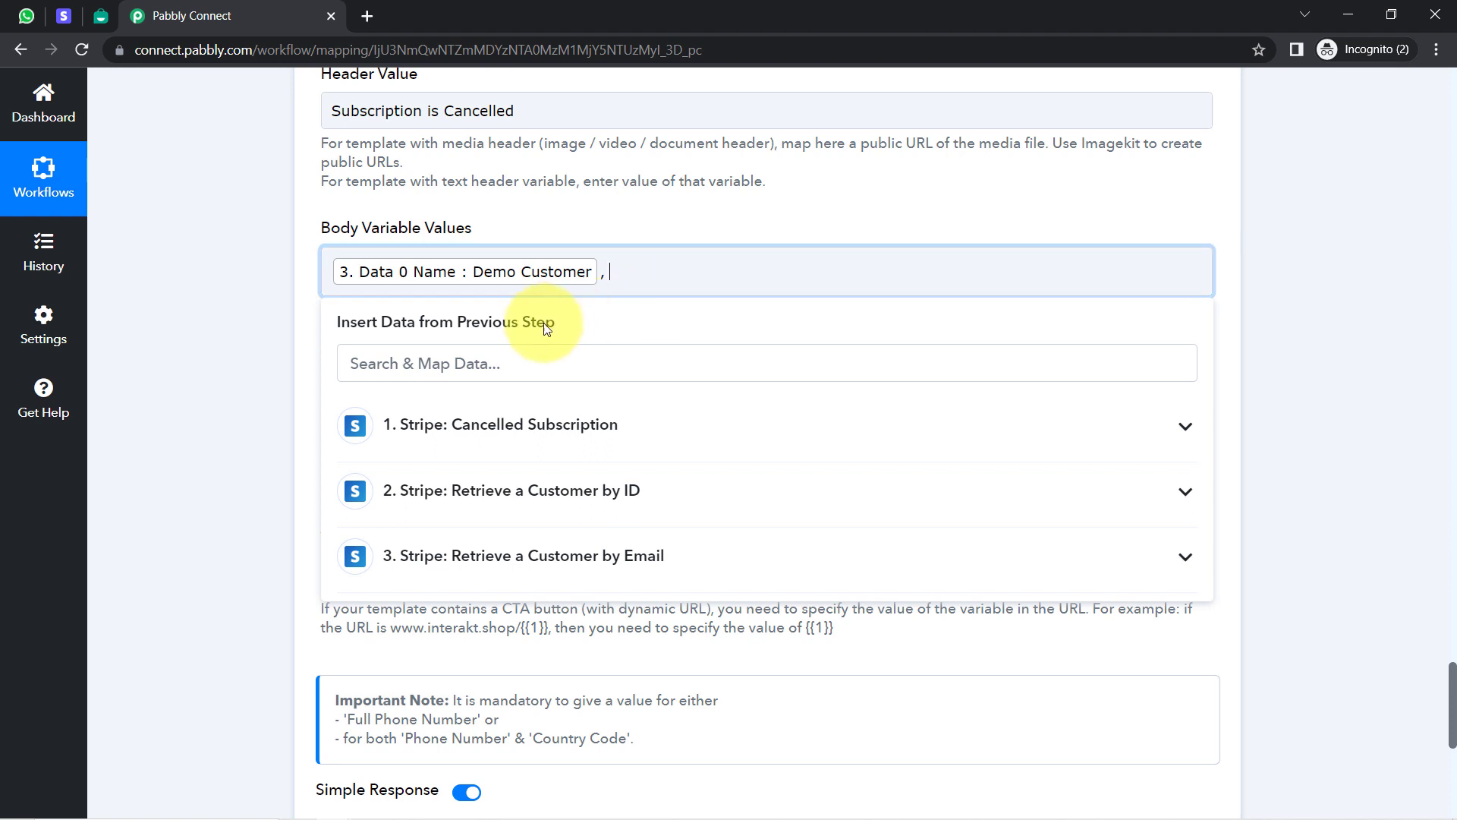
click(516, 352)
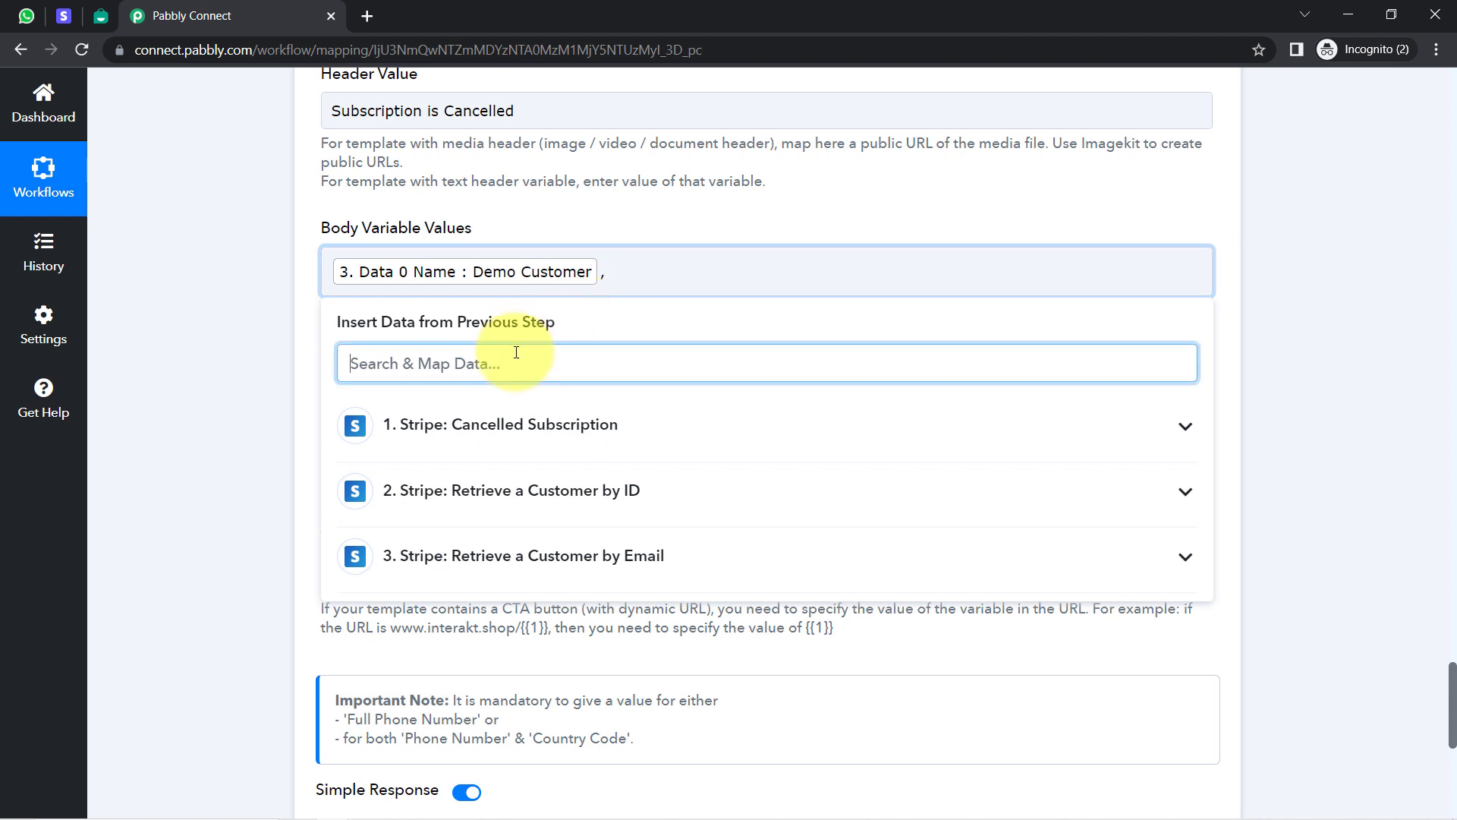
text(php)
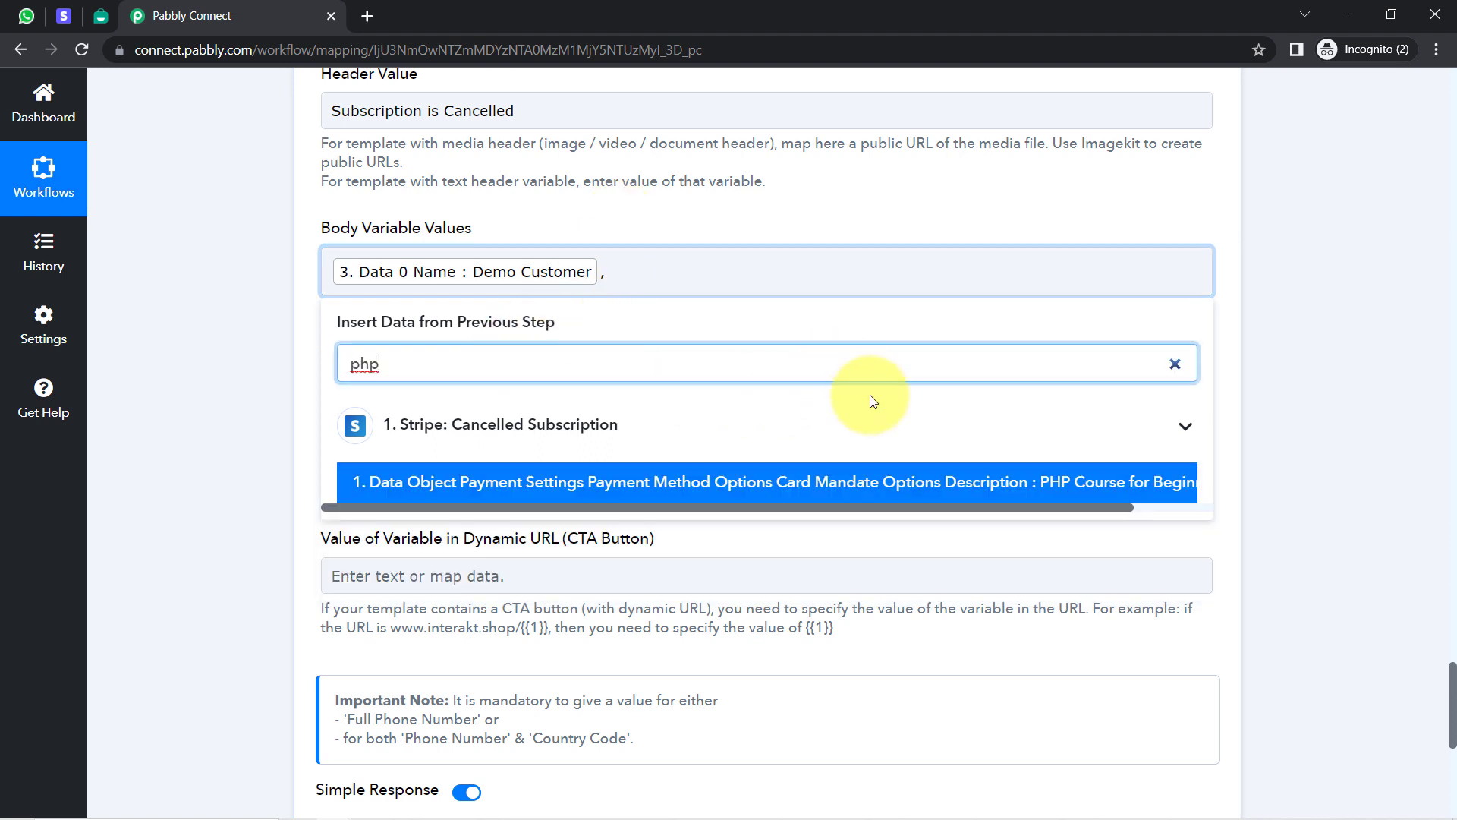
click(1116, 483)
- Examine the subscription line and the amount variable {{3}} in the Interakt template's body, and return to Pabbly Connect
click(107, 16)
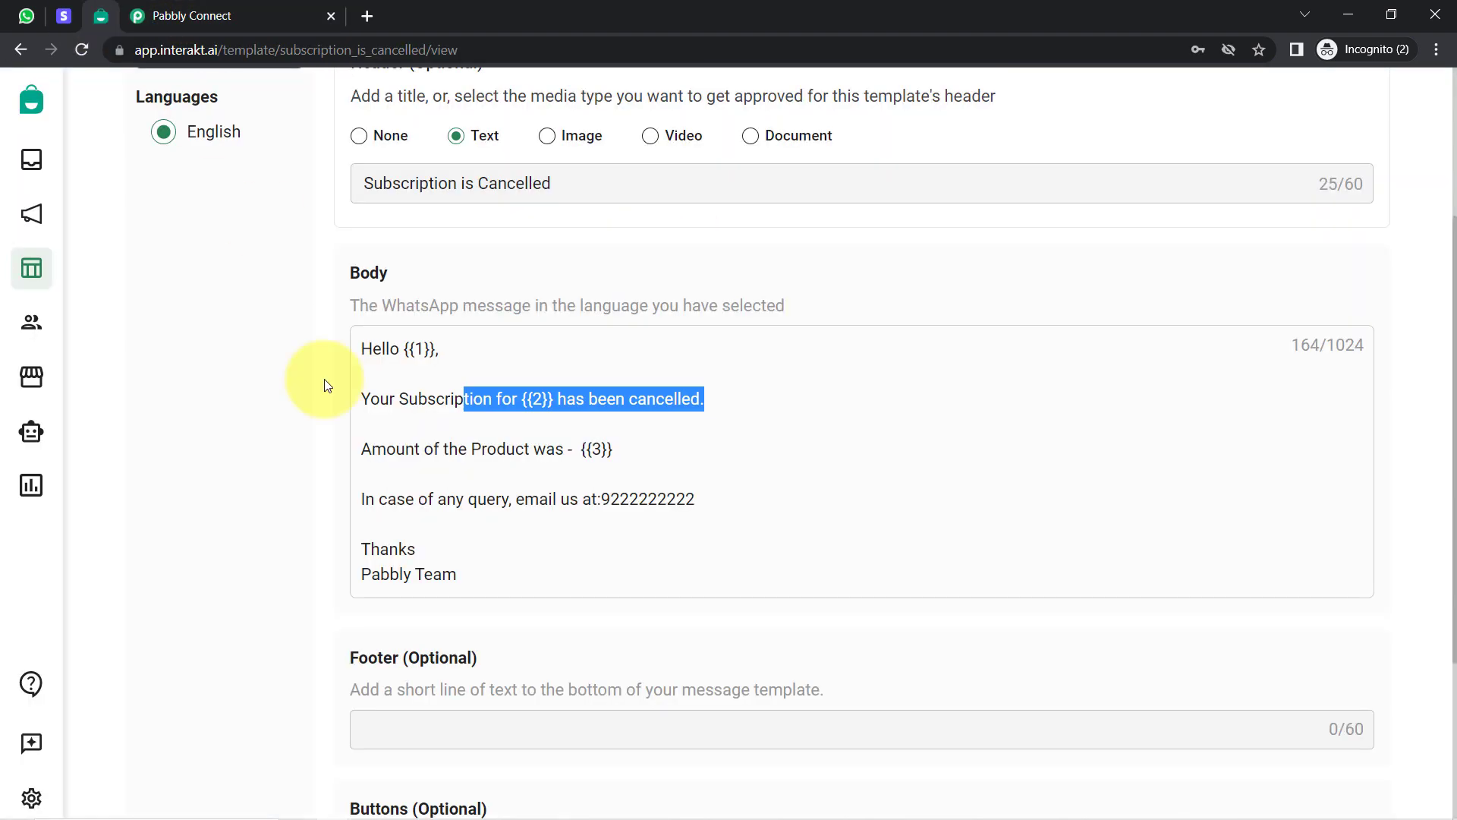
click(400, 463)
mouse_move(390, 398)
mouse_down()
mouse_move(703, 396)
mouse_move(410, 399)
mouse_up()
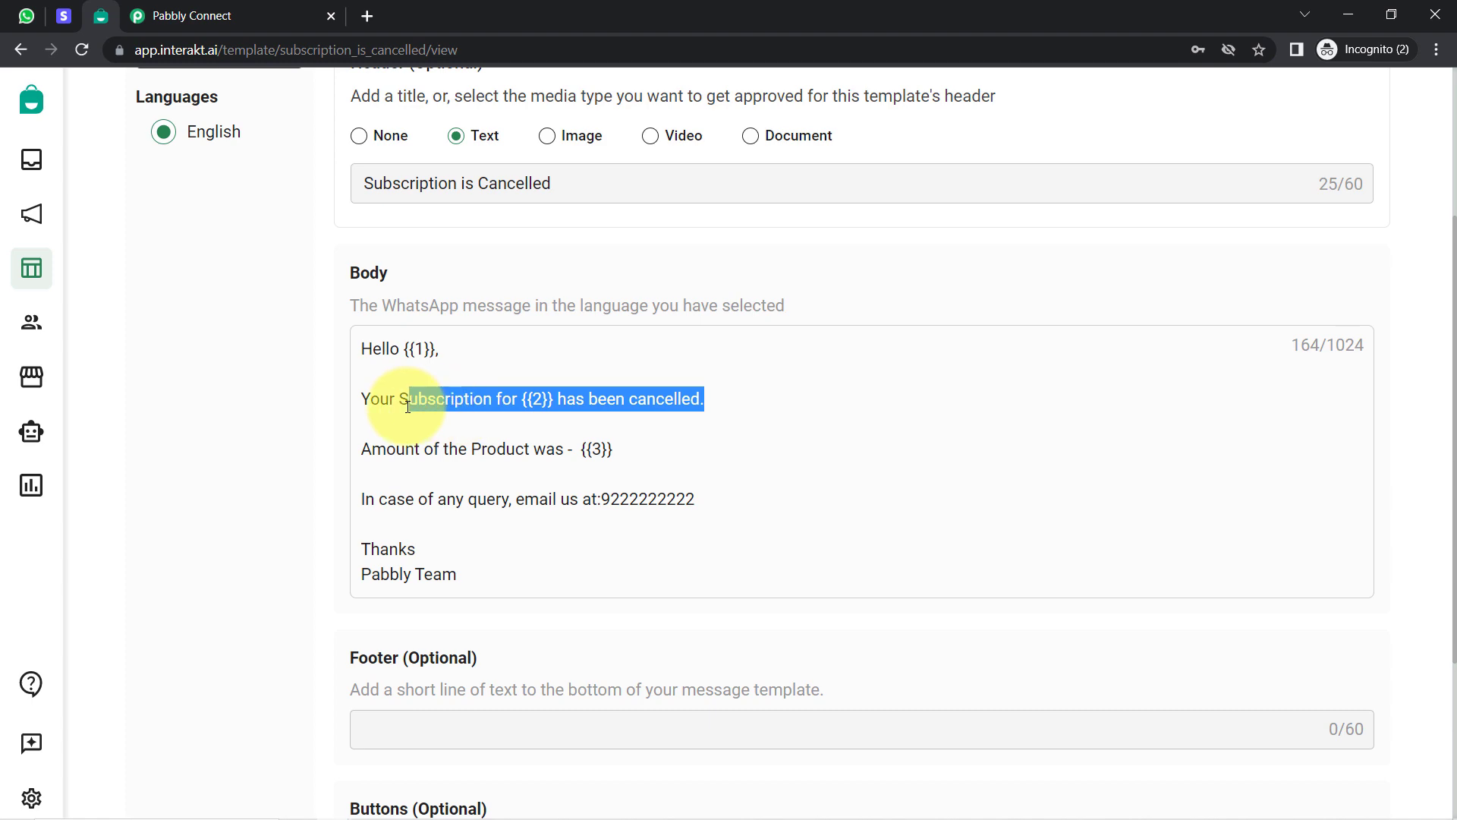
click(206, 15)
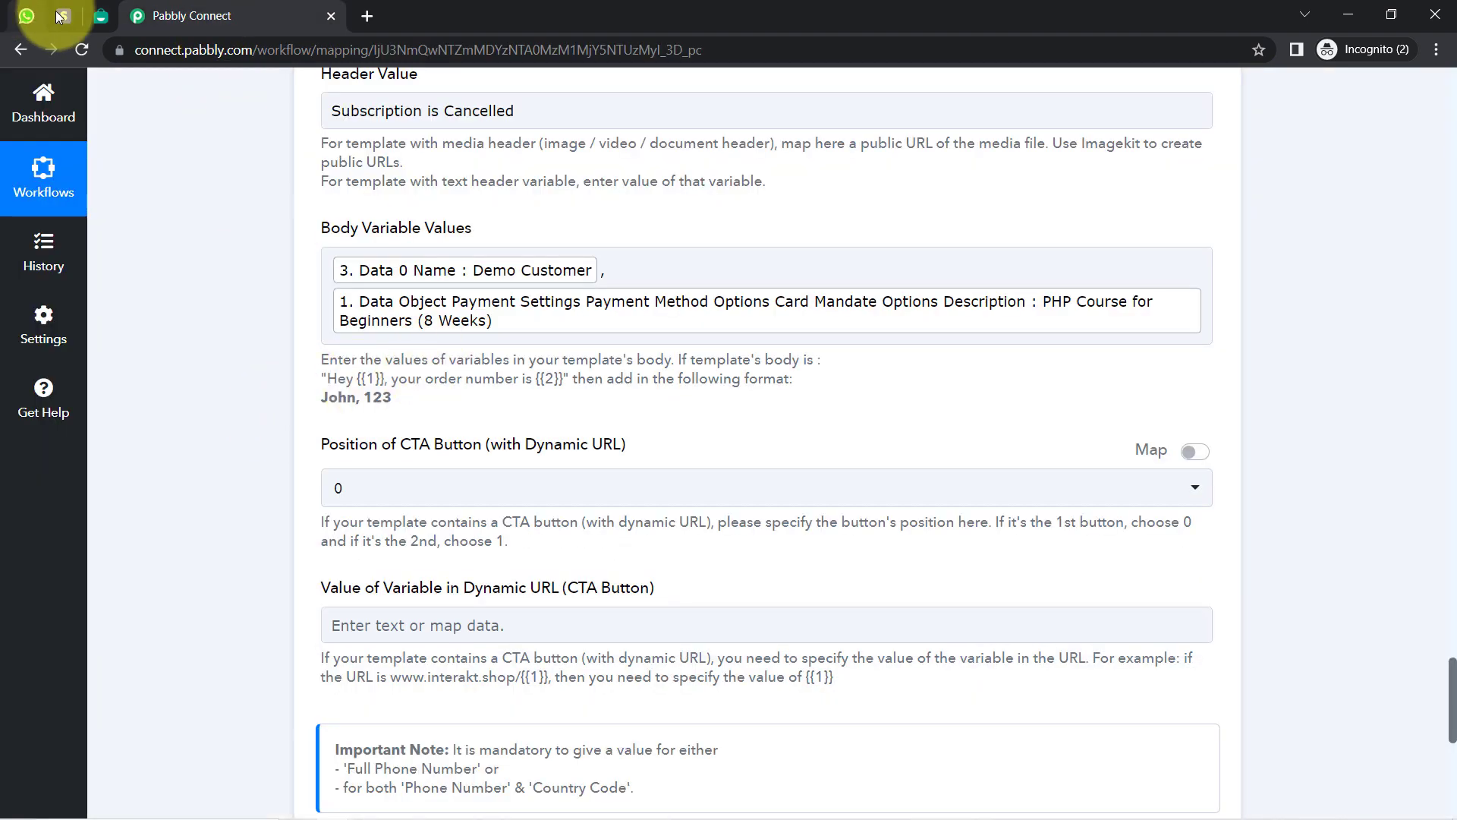
click(100, 16)
click(575, 447)
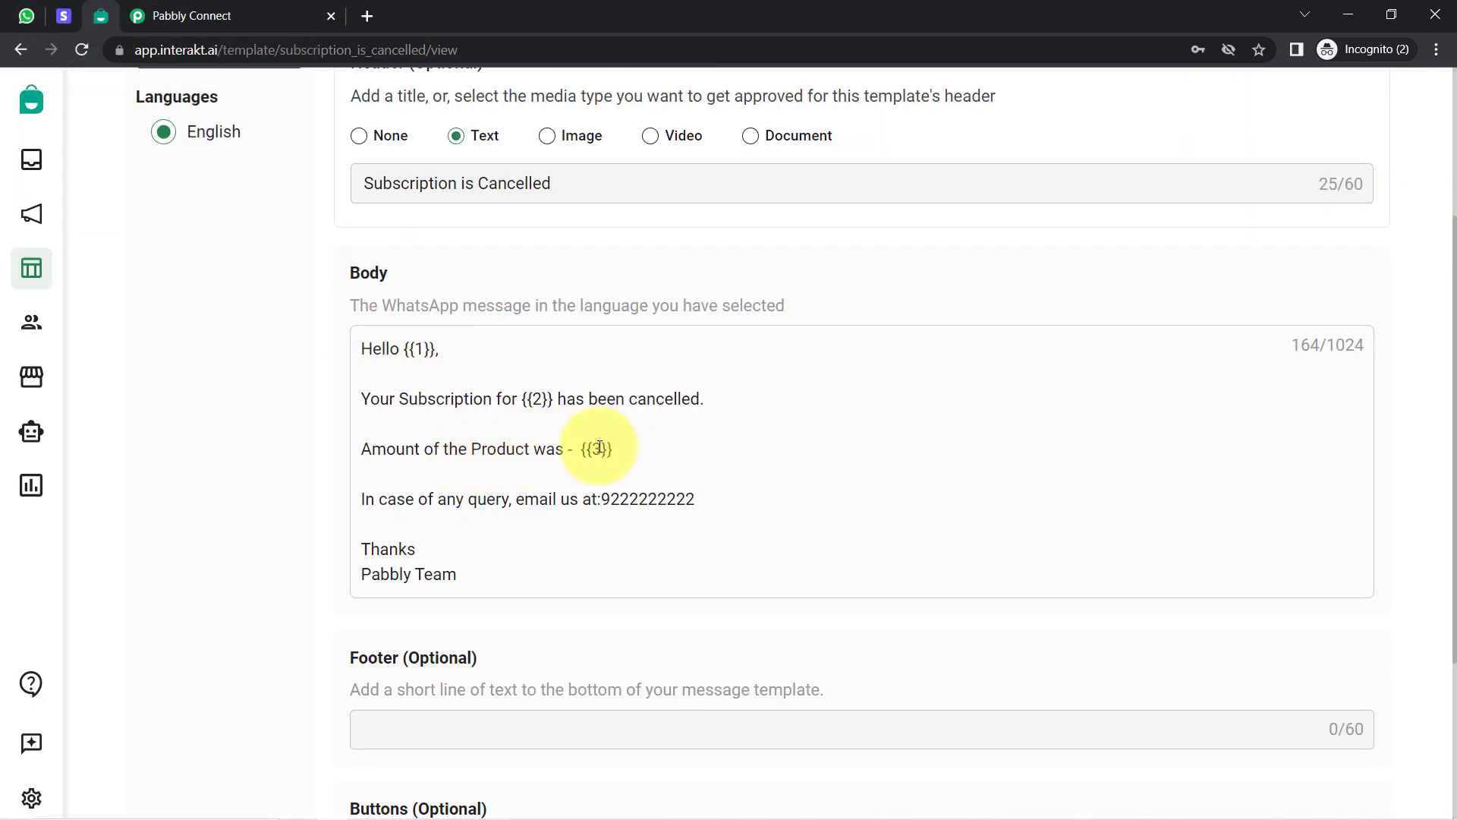
drag(614, 448, 580, 448)
click(192, 15)
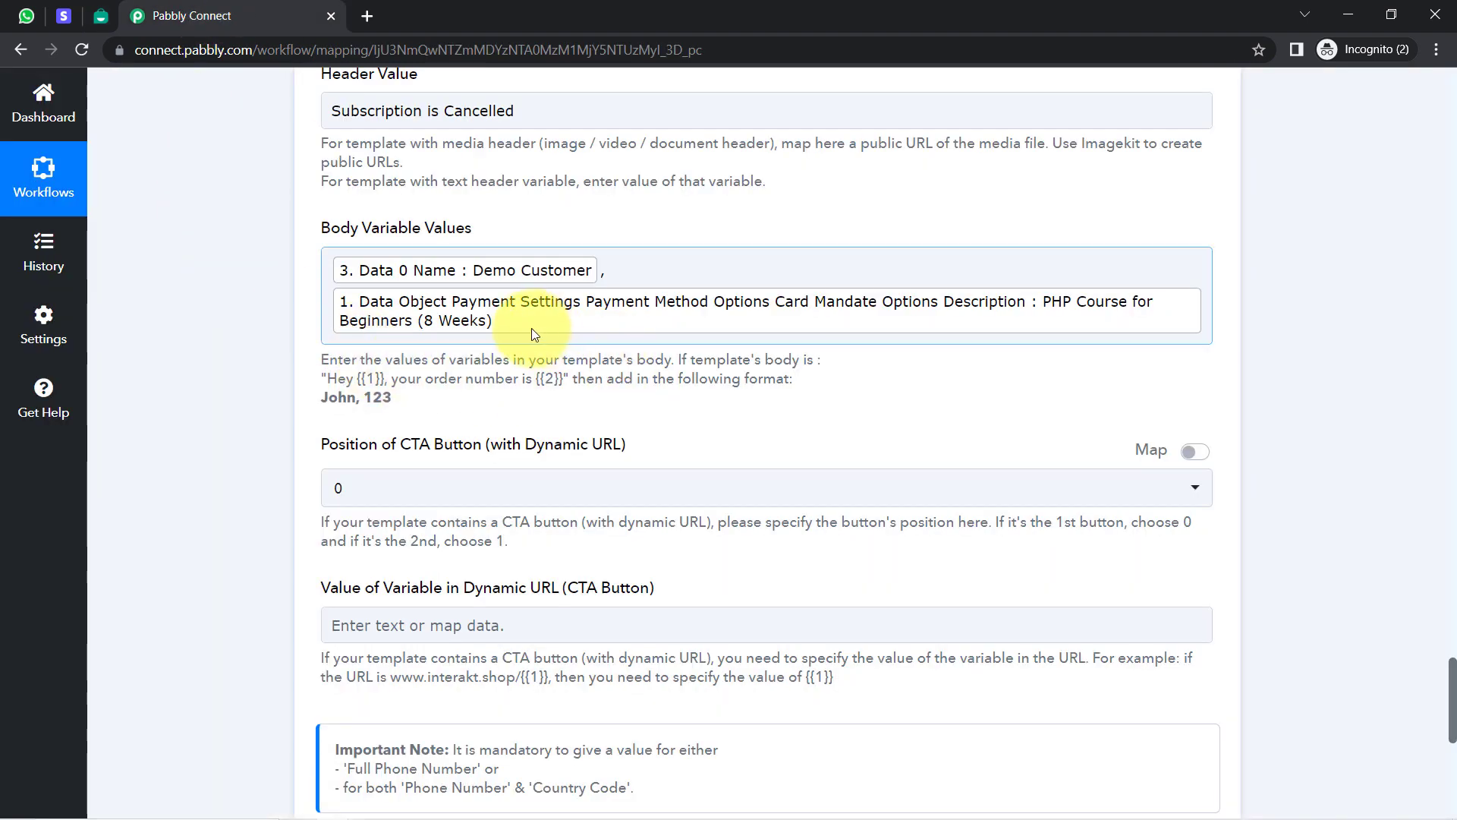
- Add a comma after the course description in Body Variable Values and search the previous steps' data for 499
click(1206, 325)
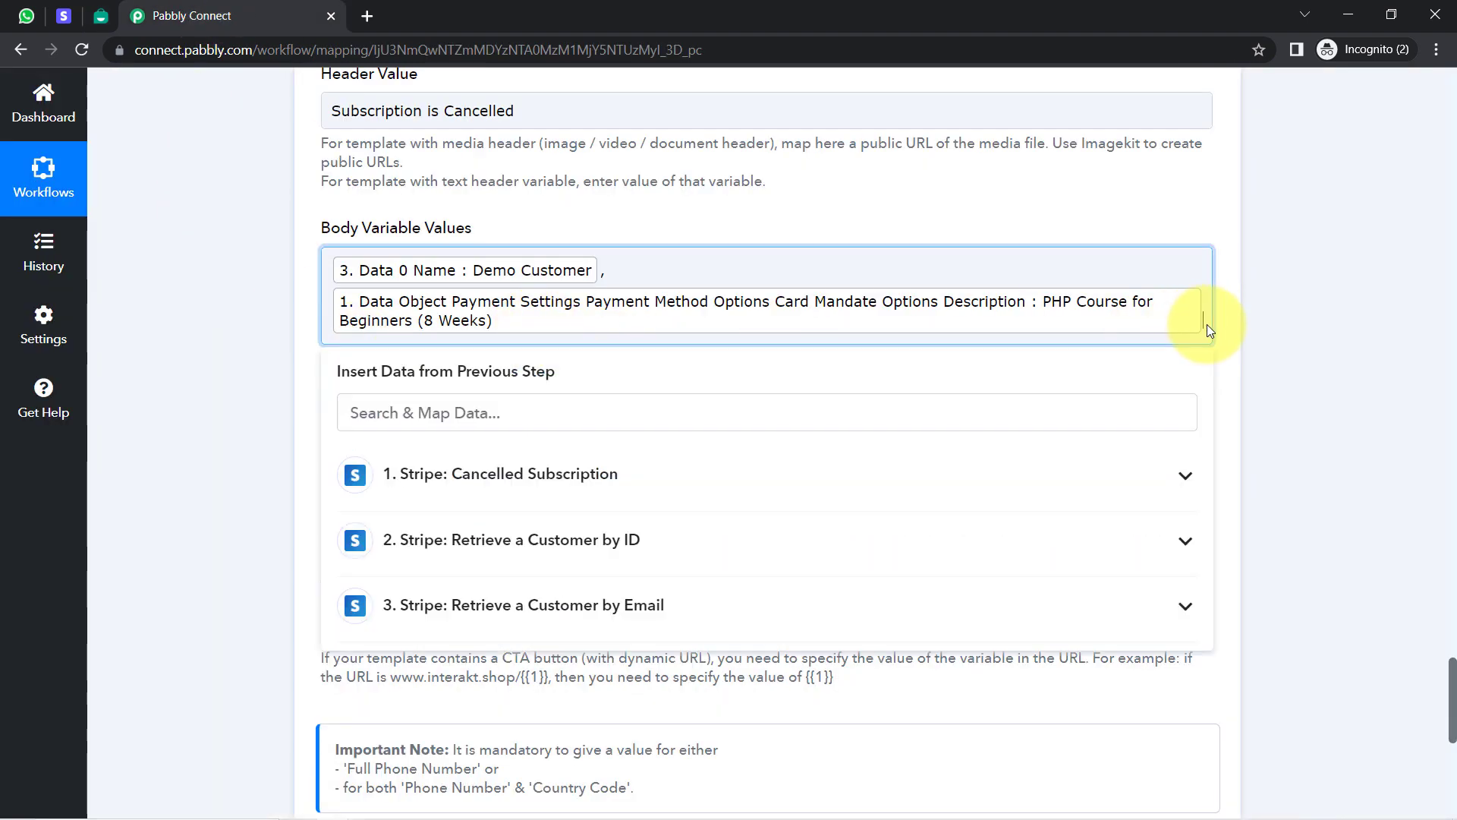
text(,)
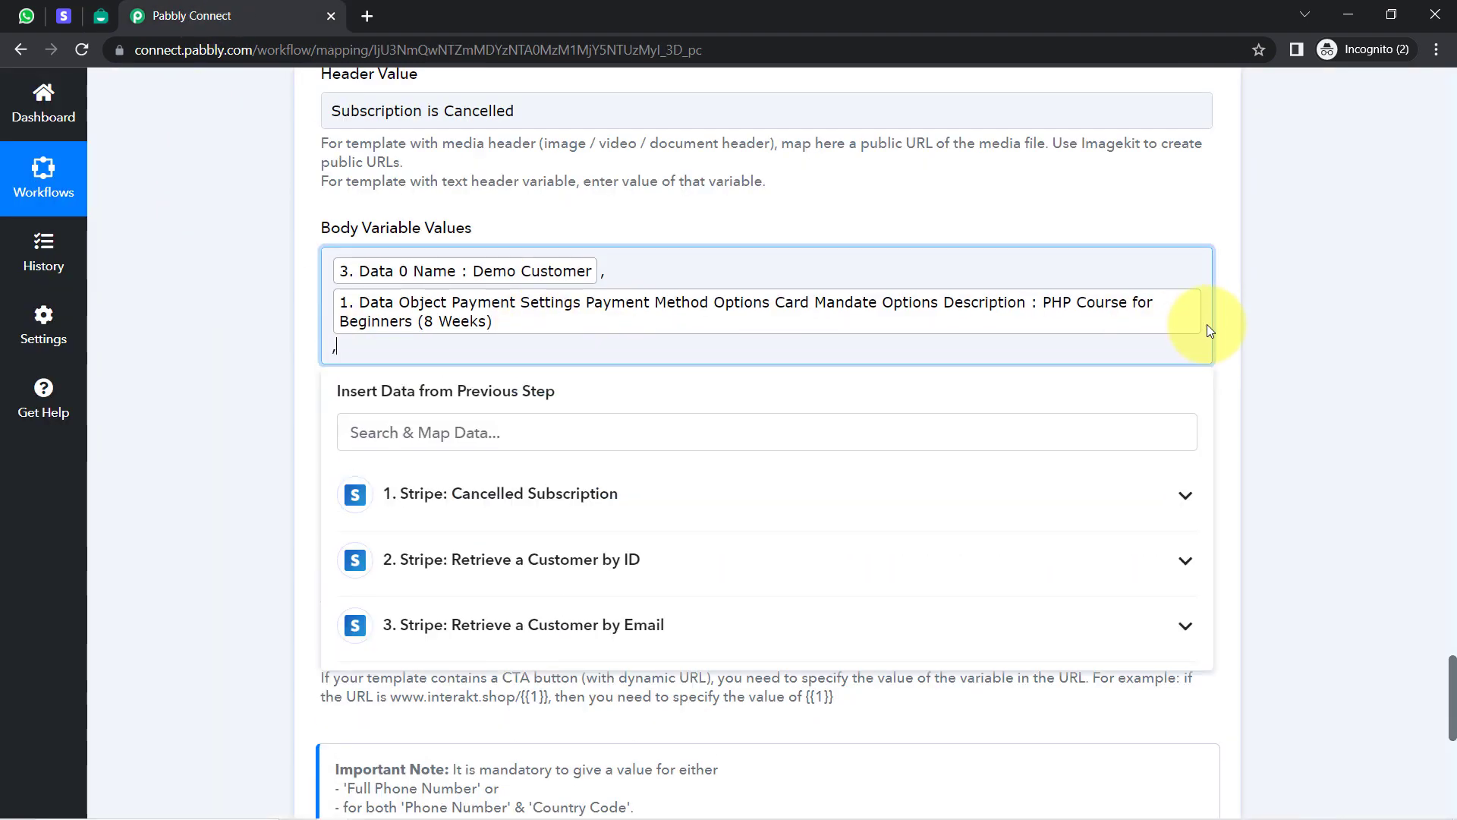
click(410, 429)
text(499)
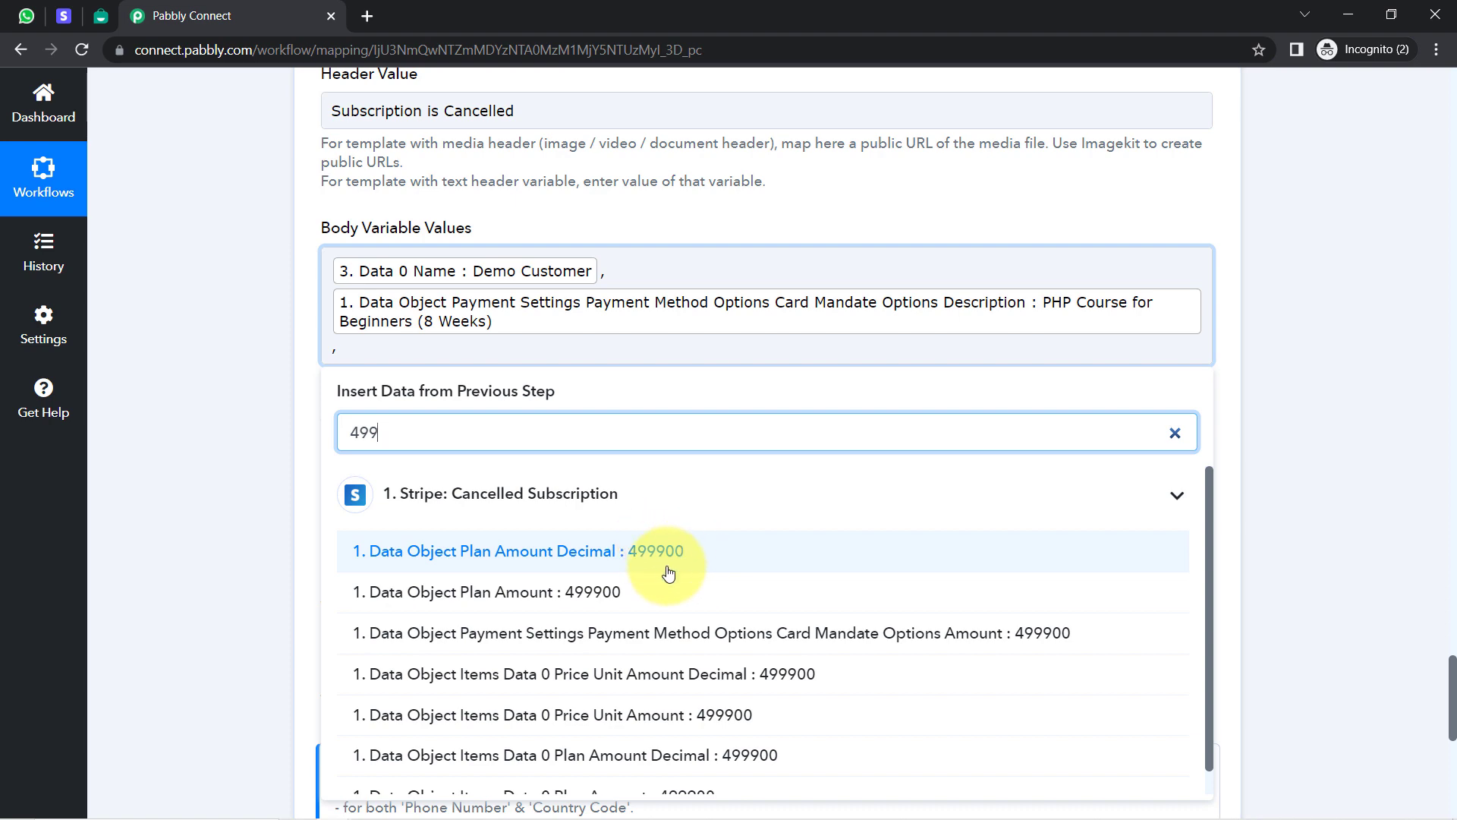
click(258, 532)
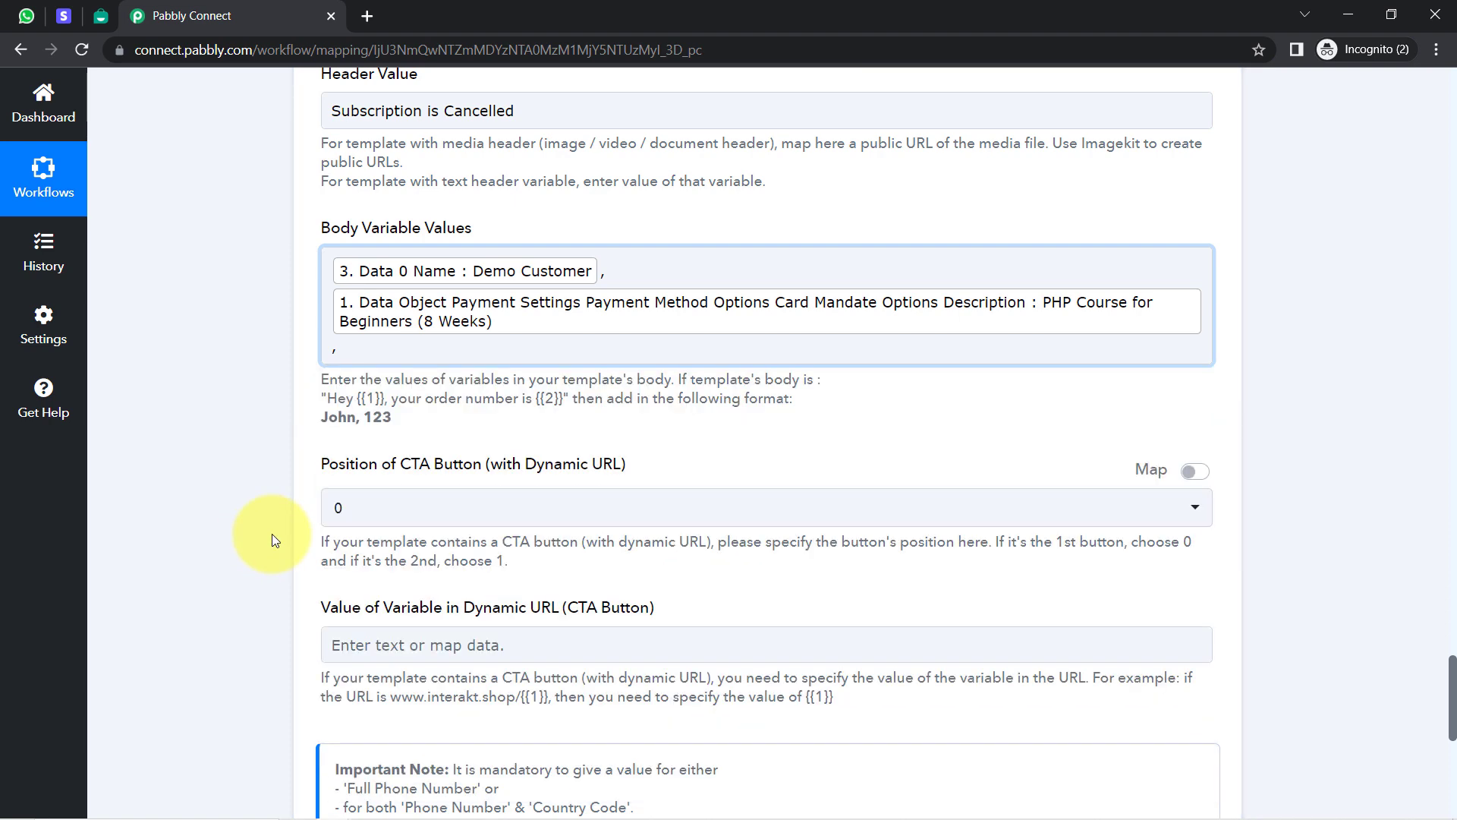
- Insert an action step between Retrieve a Customer by Email and the Interakt step, using the Number Formatter app
drag(1454, 672, 1425, 540)
scroll(1419, 530, up, 3)
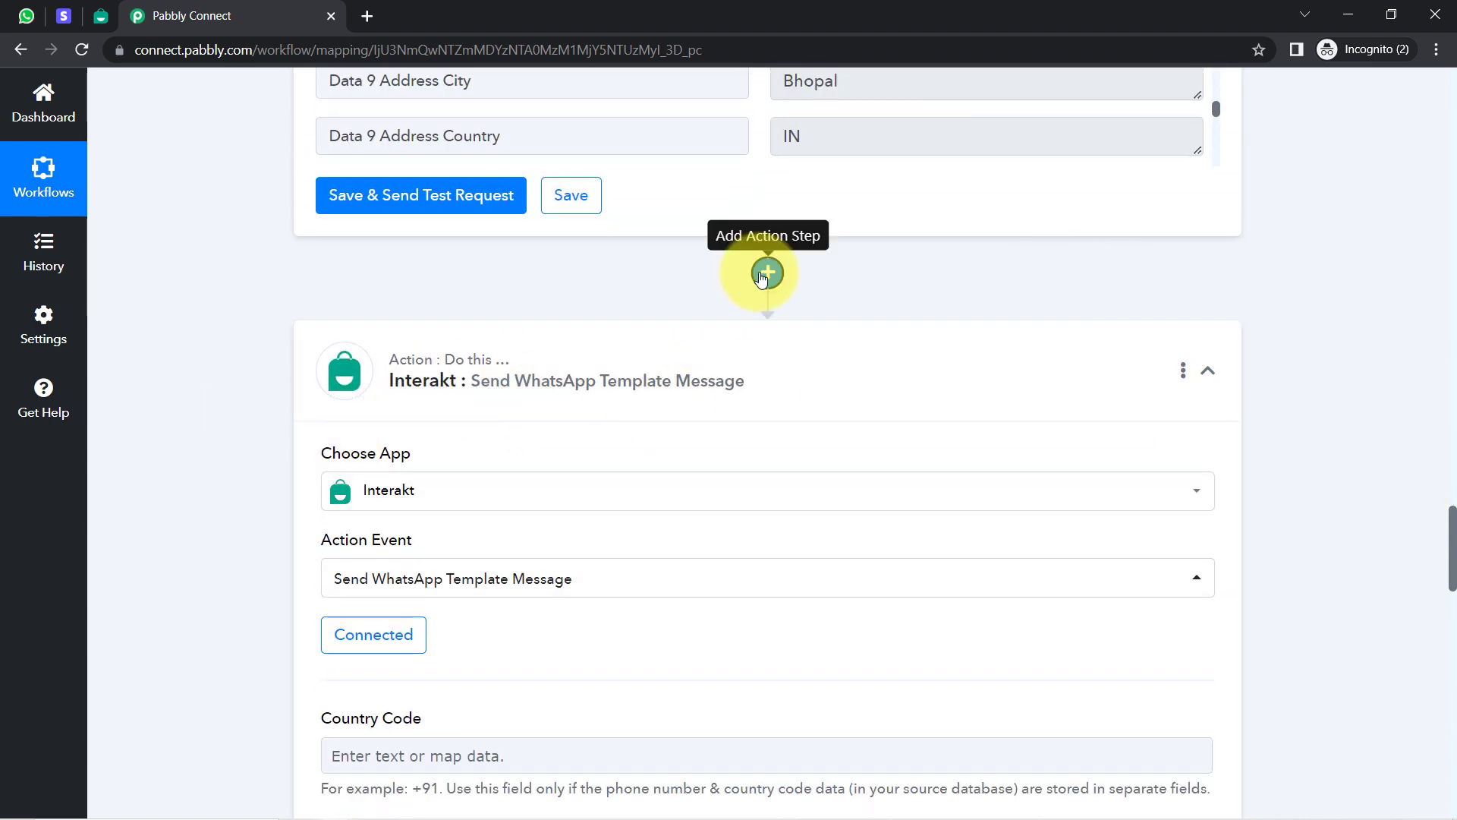
click(769, 271)
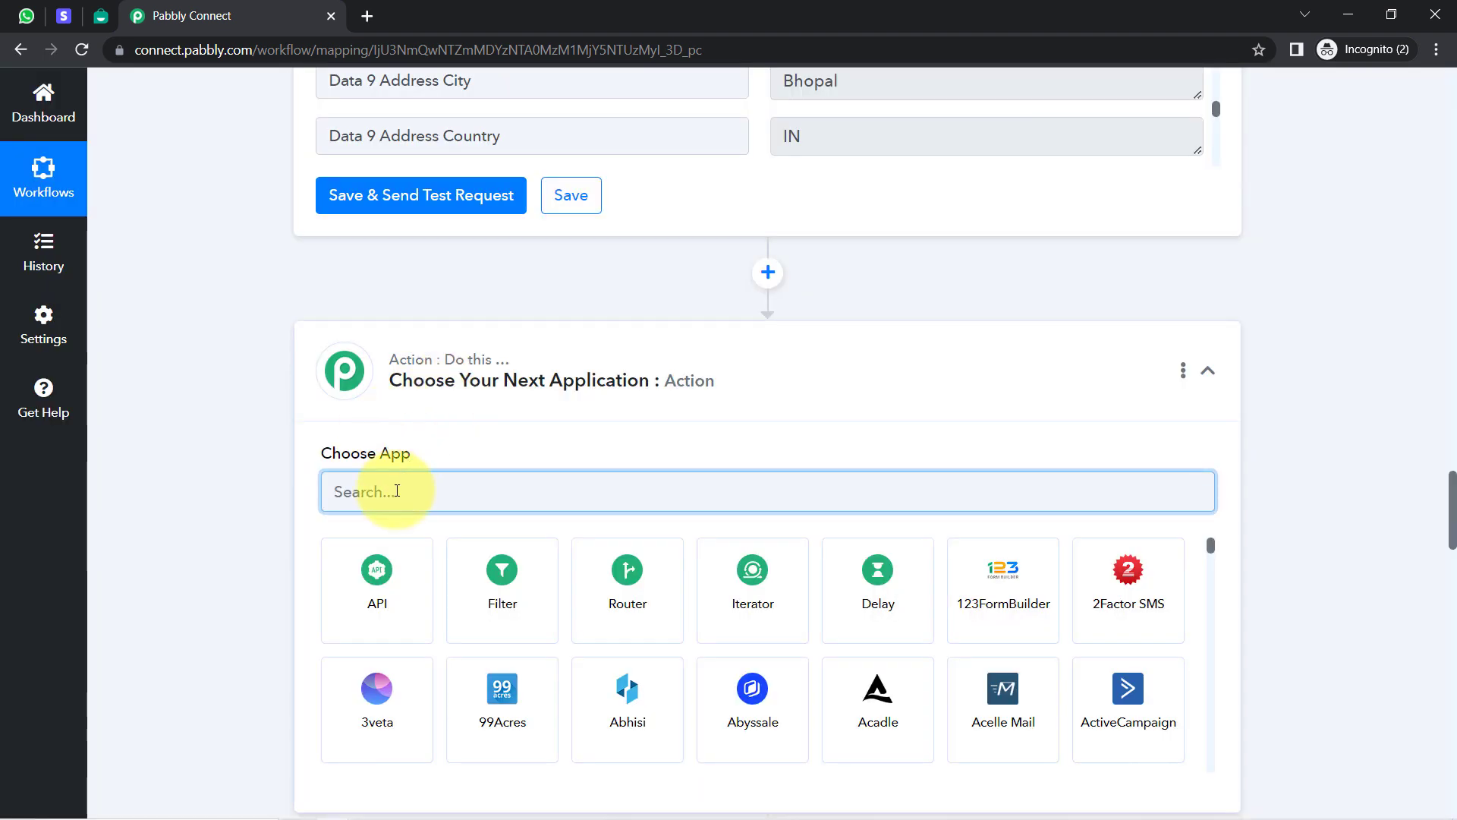
text(number)
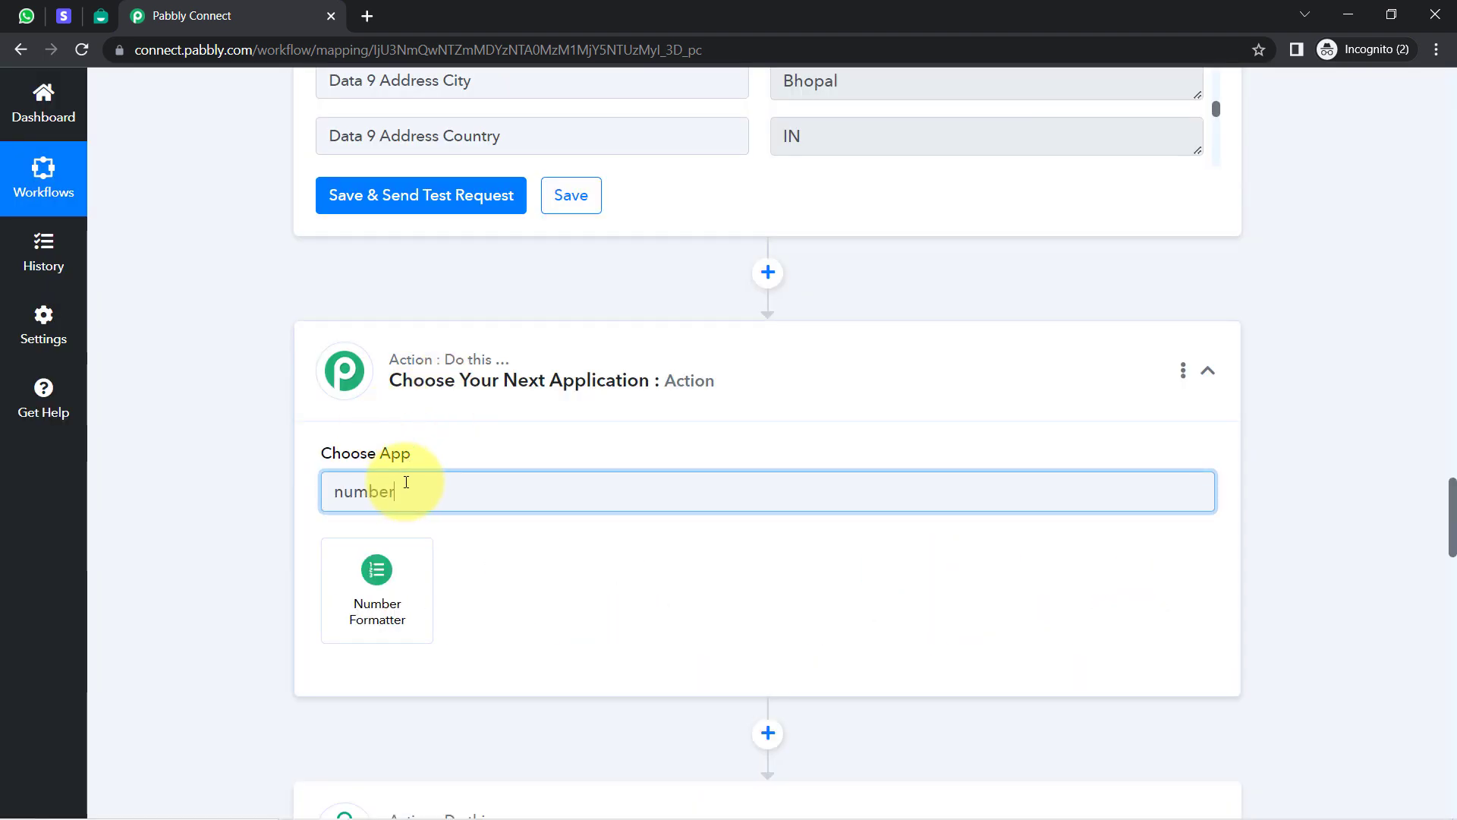
click(349, 588)
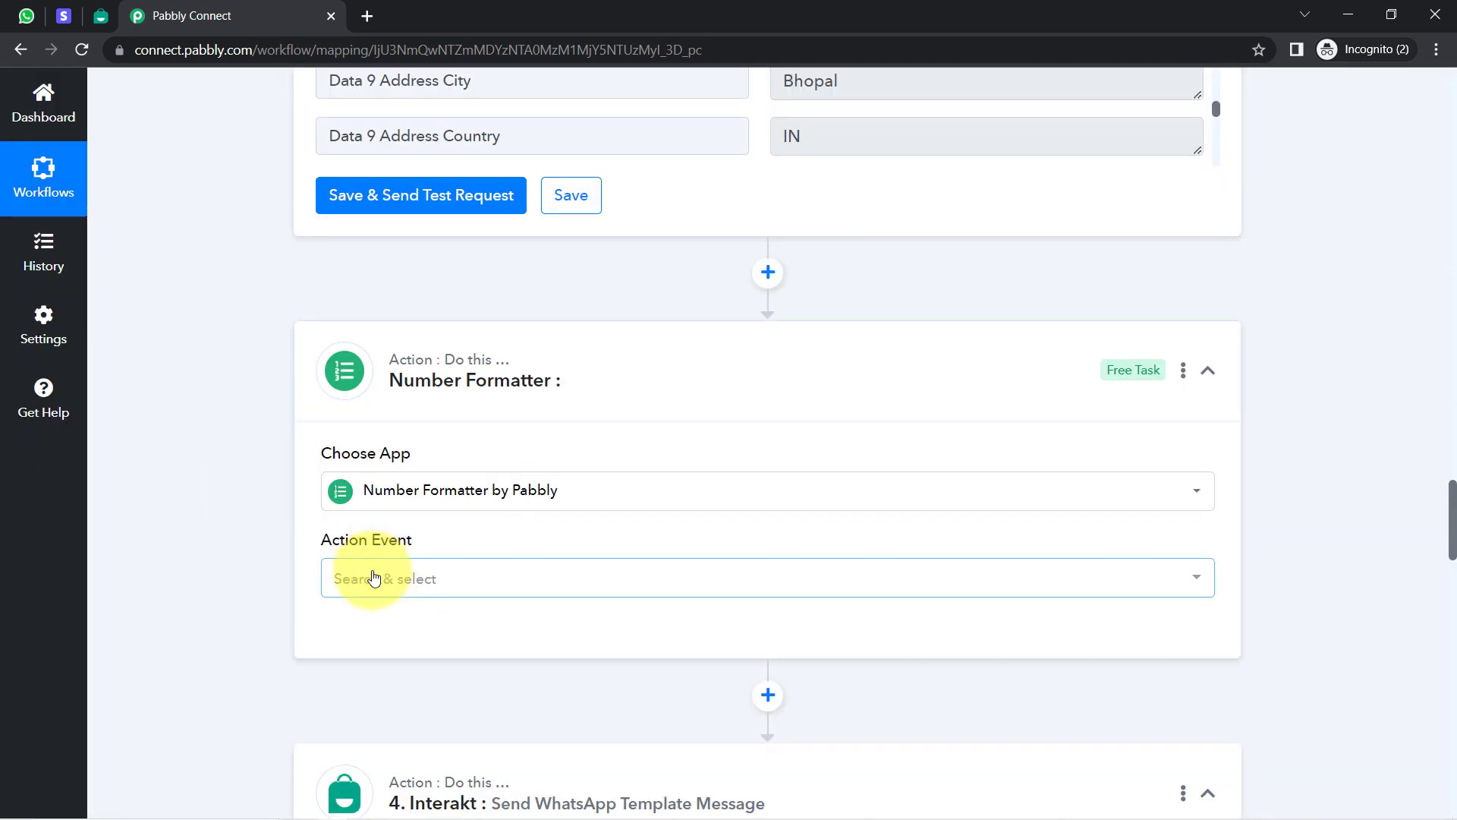
- Set the Number Formatter's action event to Perform Math Operation and connect it
click(373, 578)
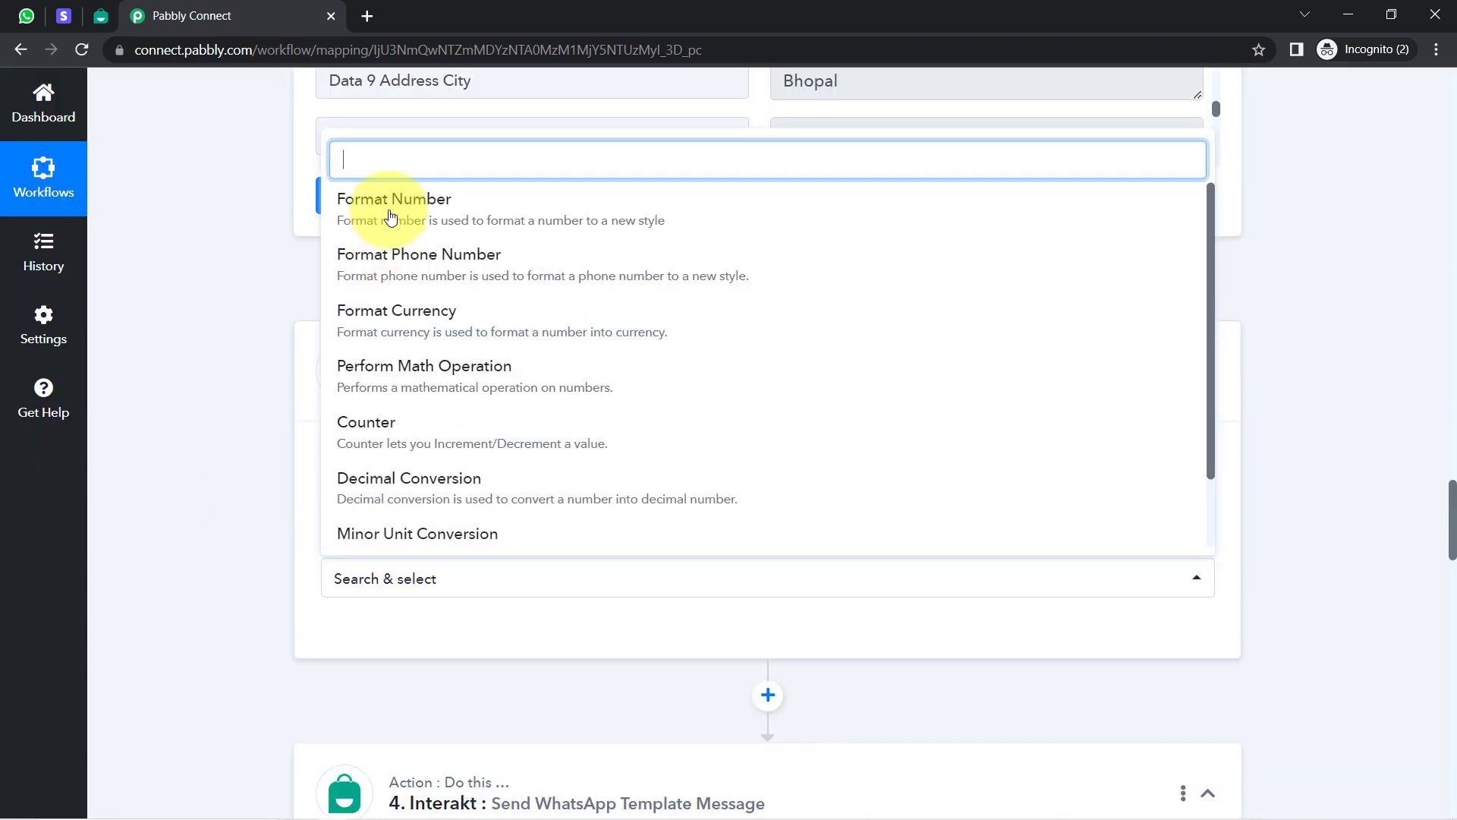
text(perf)
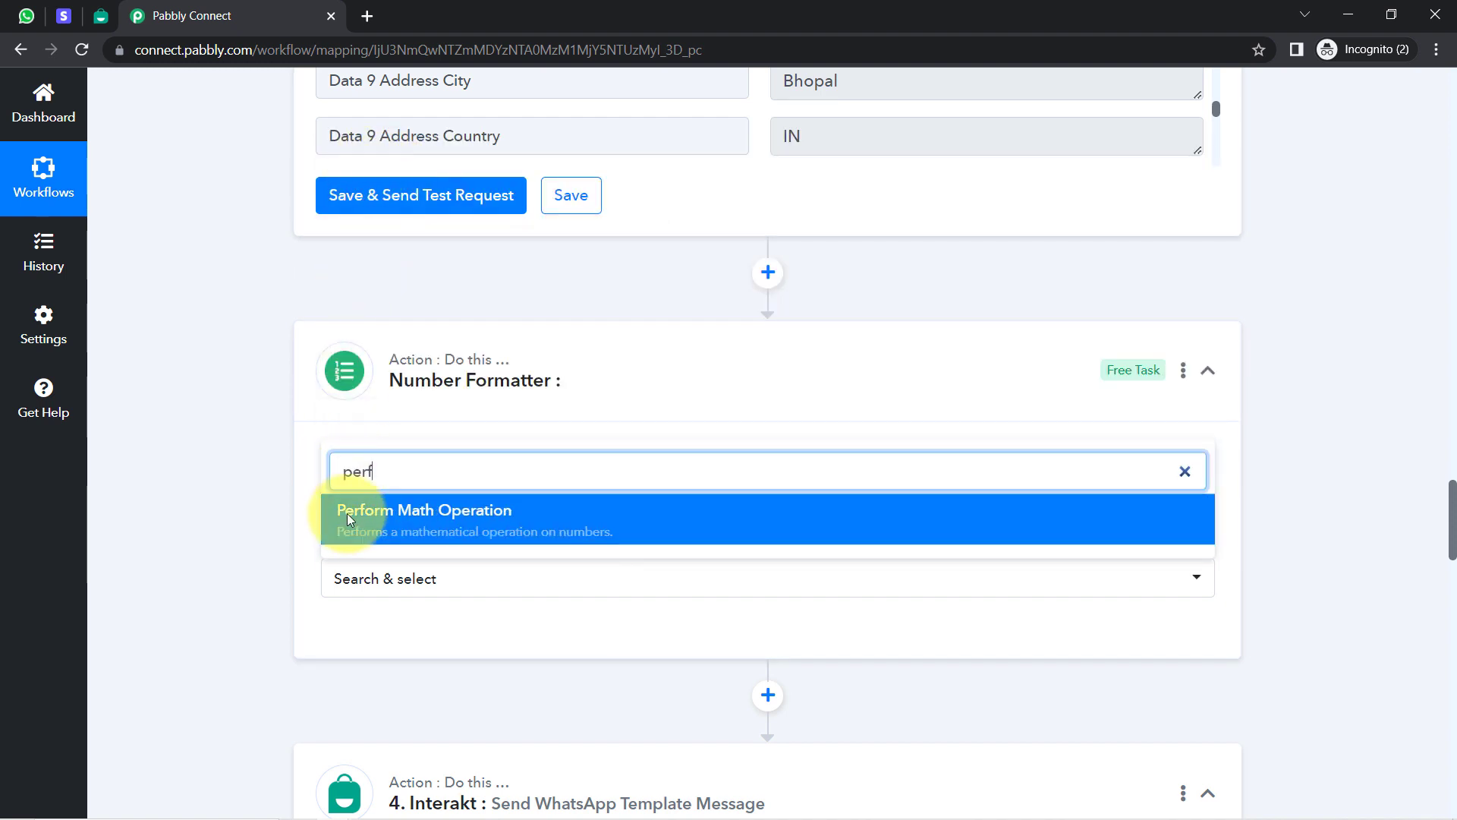
click(337, 510)
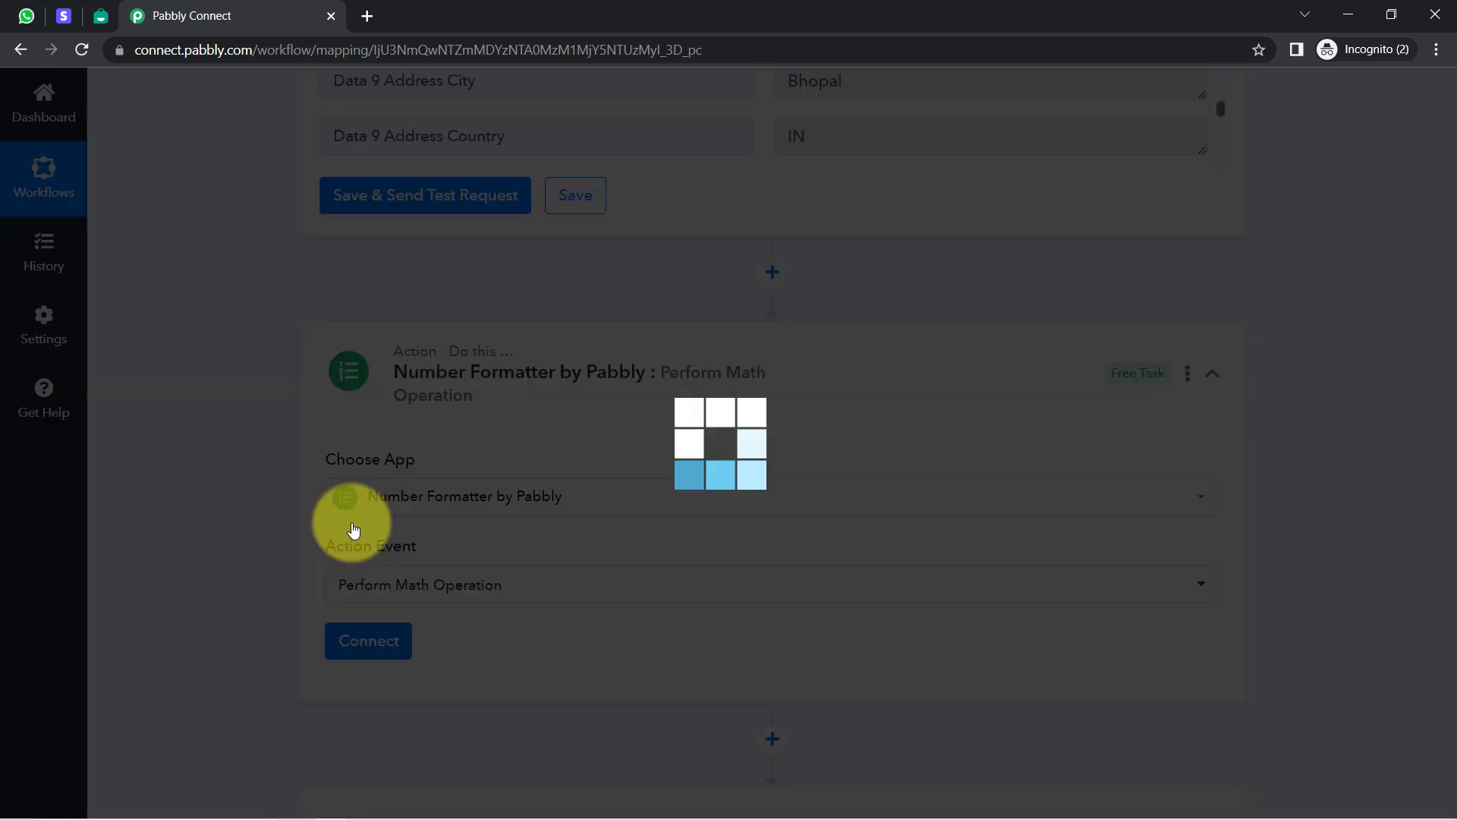
click(349, 642)
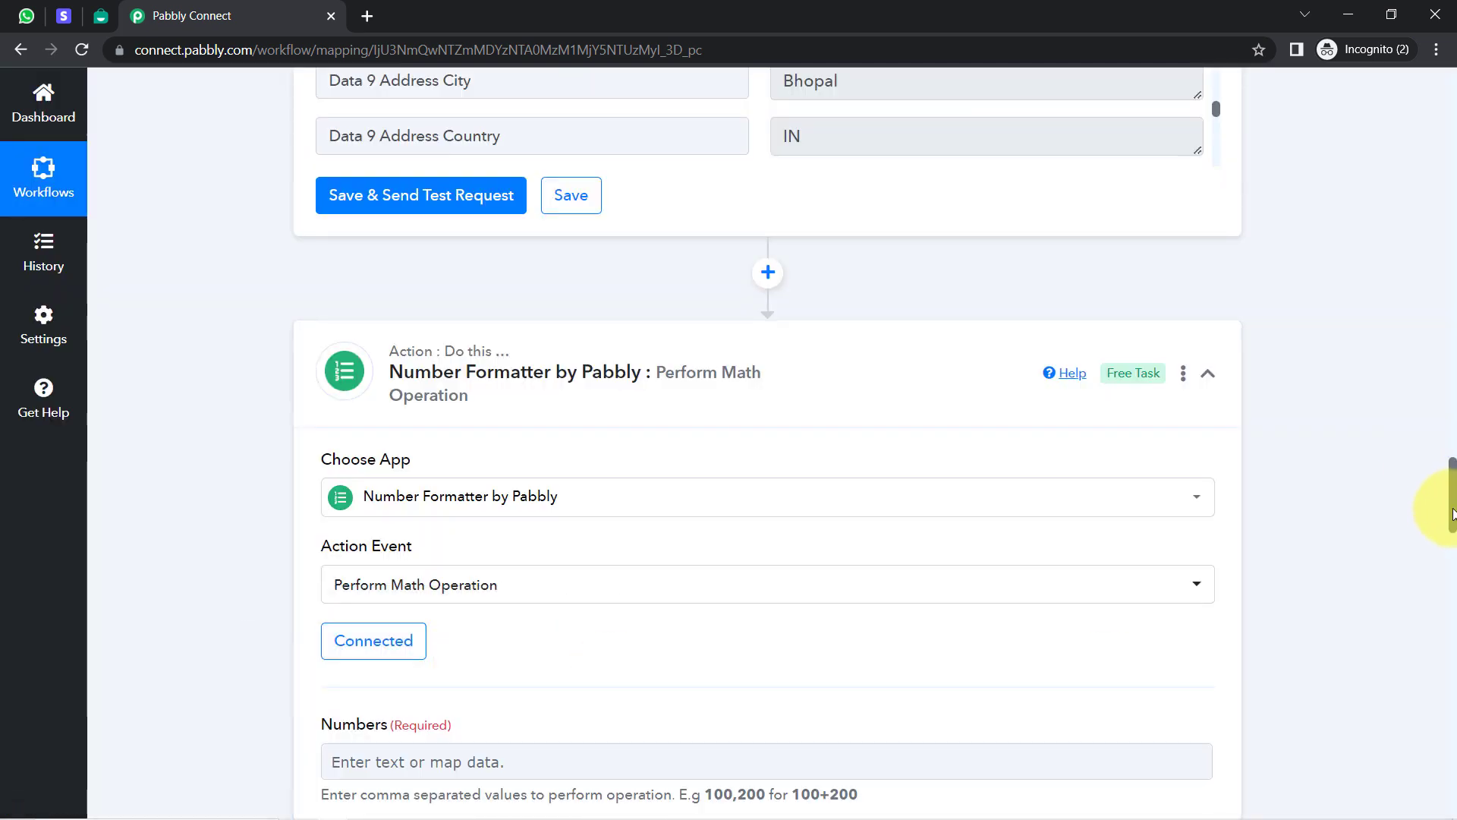
- Map Data Object Plan Amount Decimal from the Cancelled Subscription step into the Number Formatter's Numbers field, searching for 499
scroll(1453, 514, down, 6)
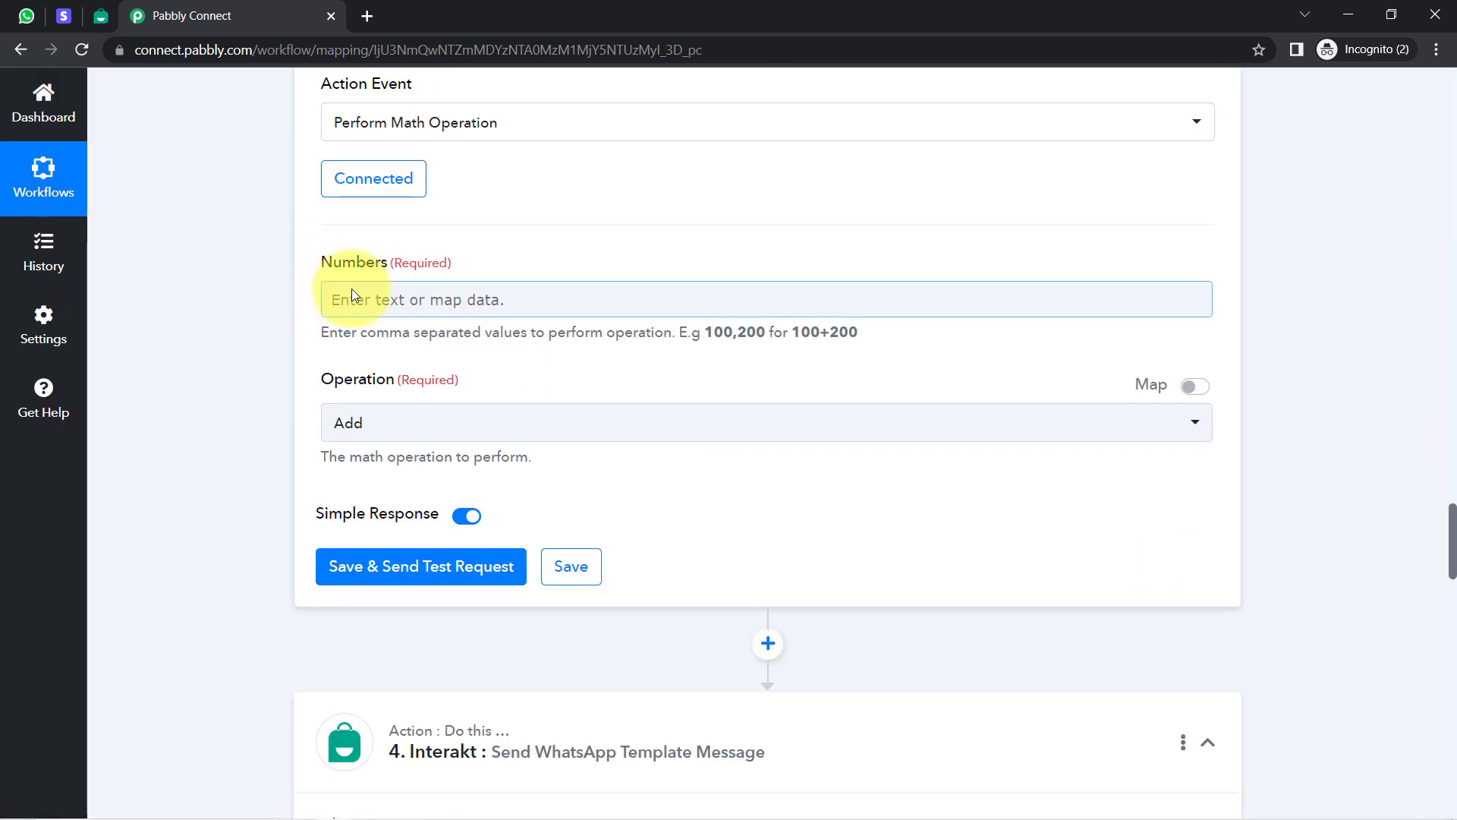
click(351, 295)
click(378, 387)
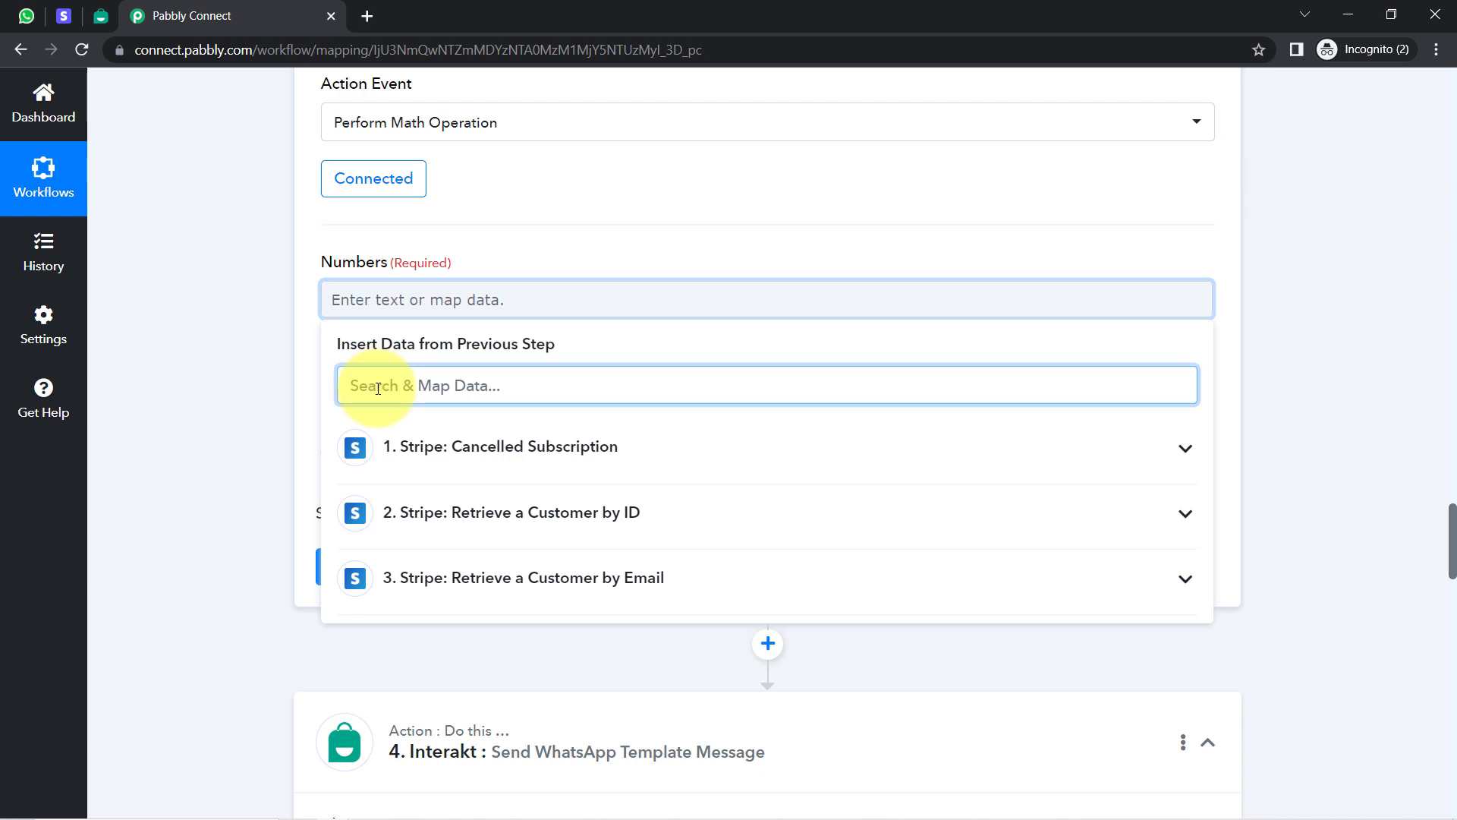
text(499)
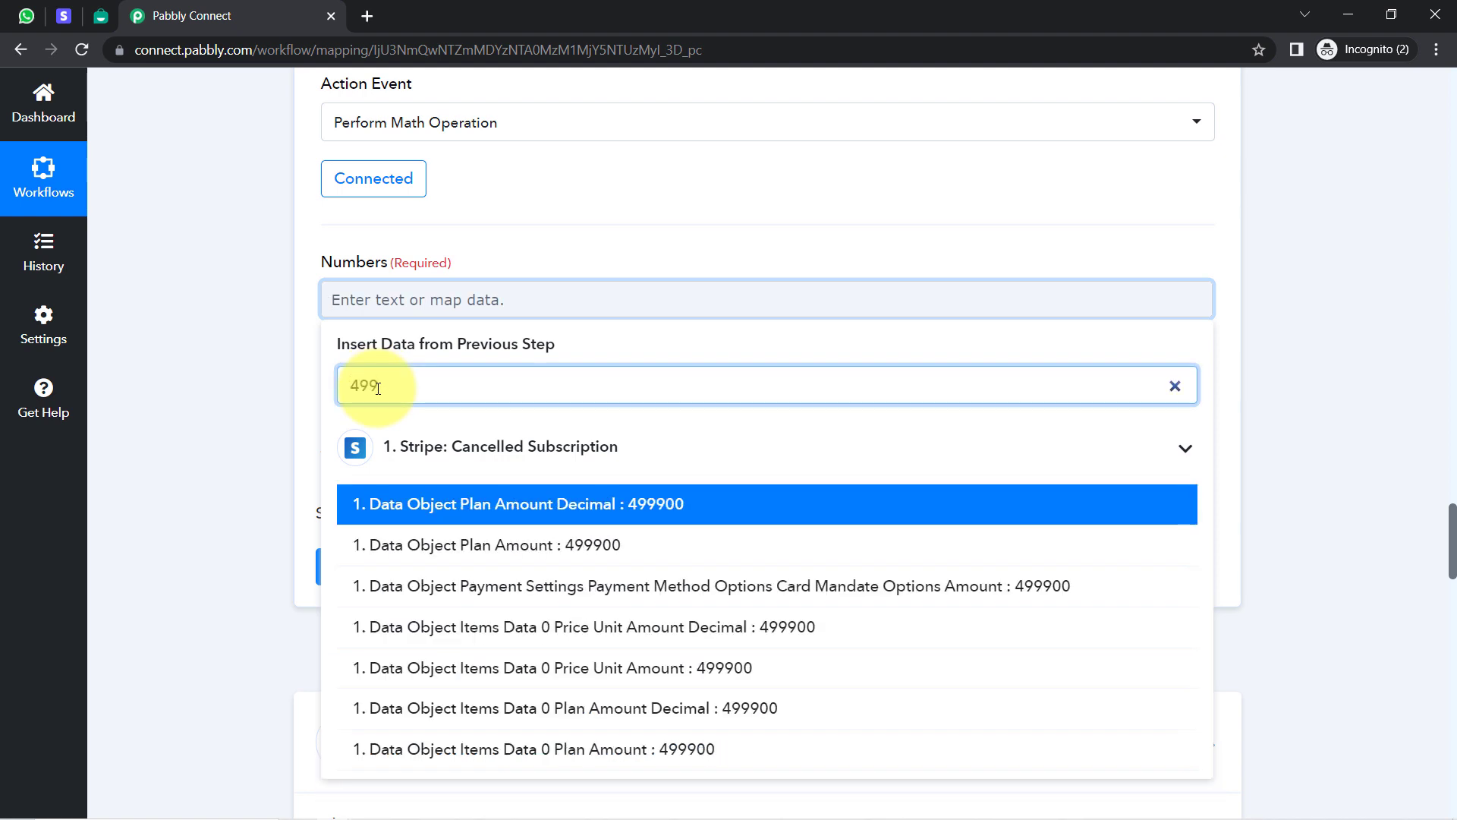
click(520, 504)
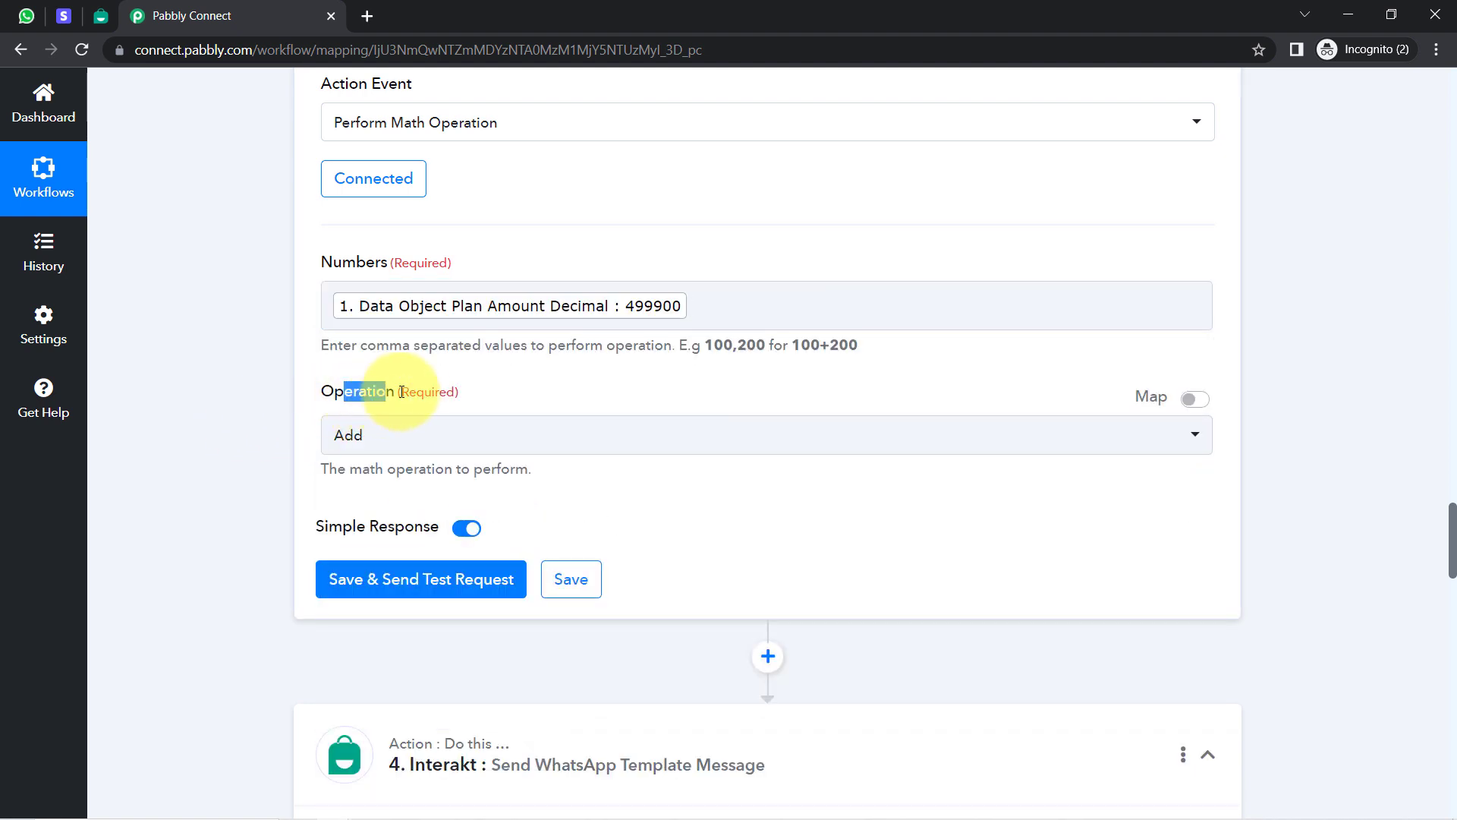
- Set the math operation to Divide and add ,100 after the mapped plan amount in Numbers
click(355, 433)
click(355, 639)
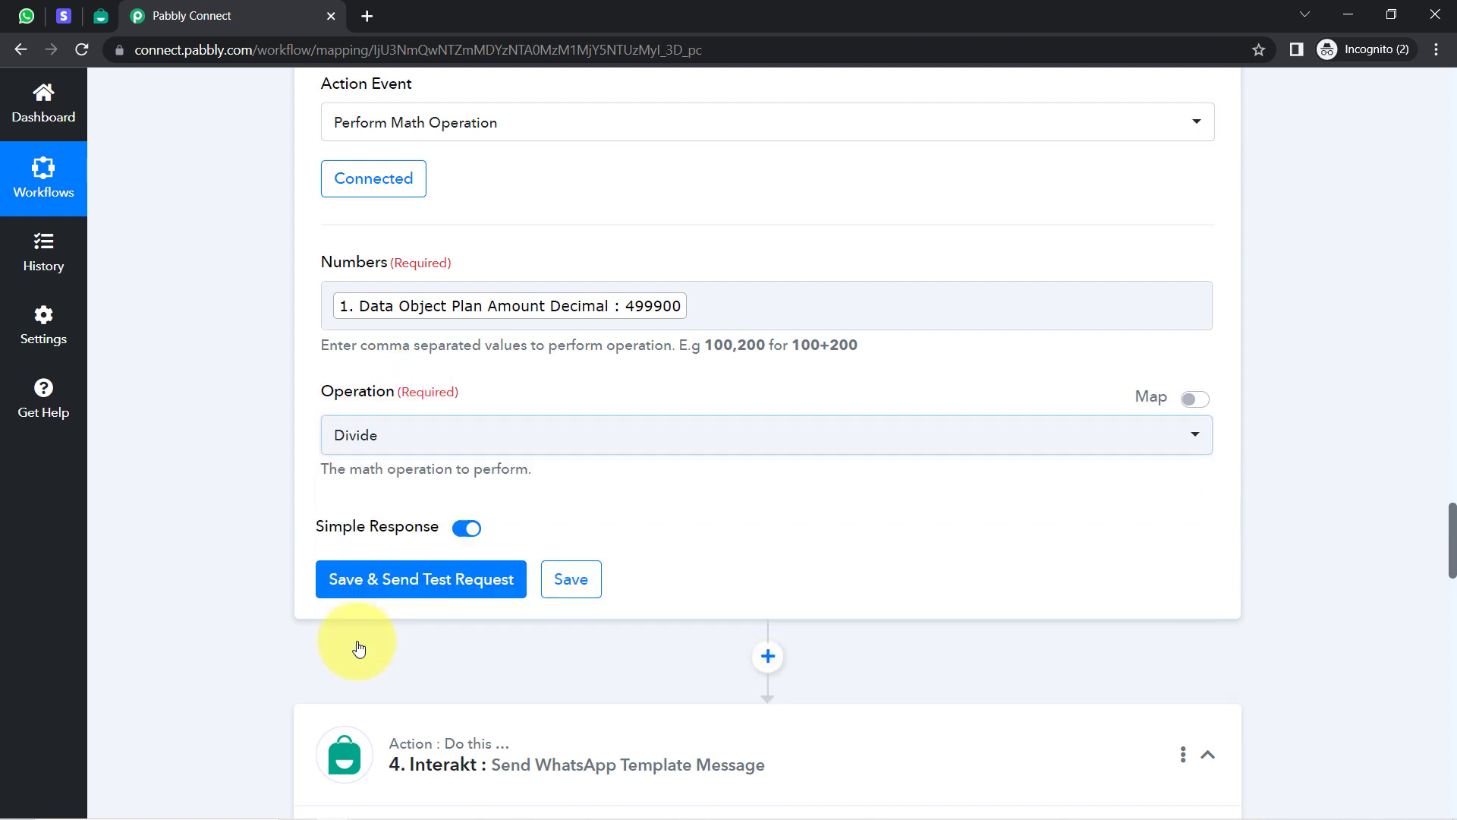
click(712, 310)
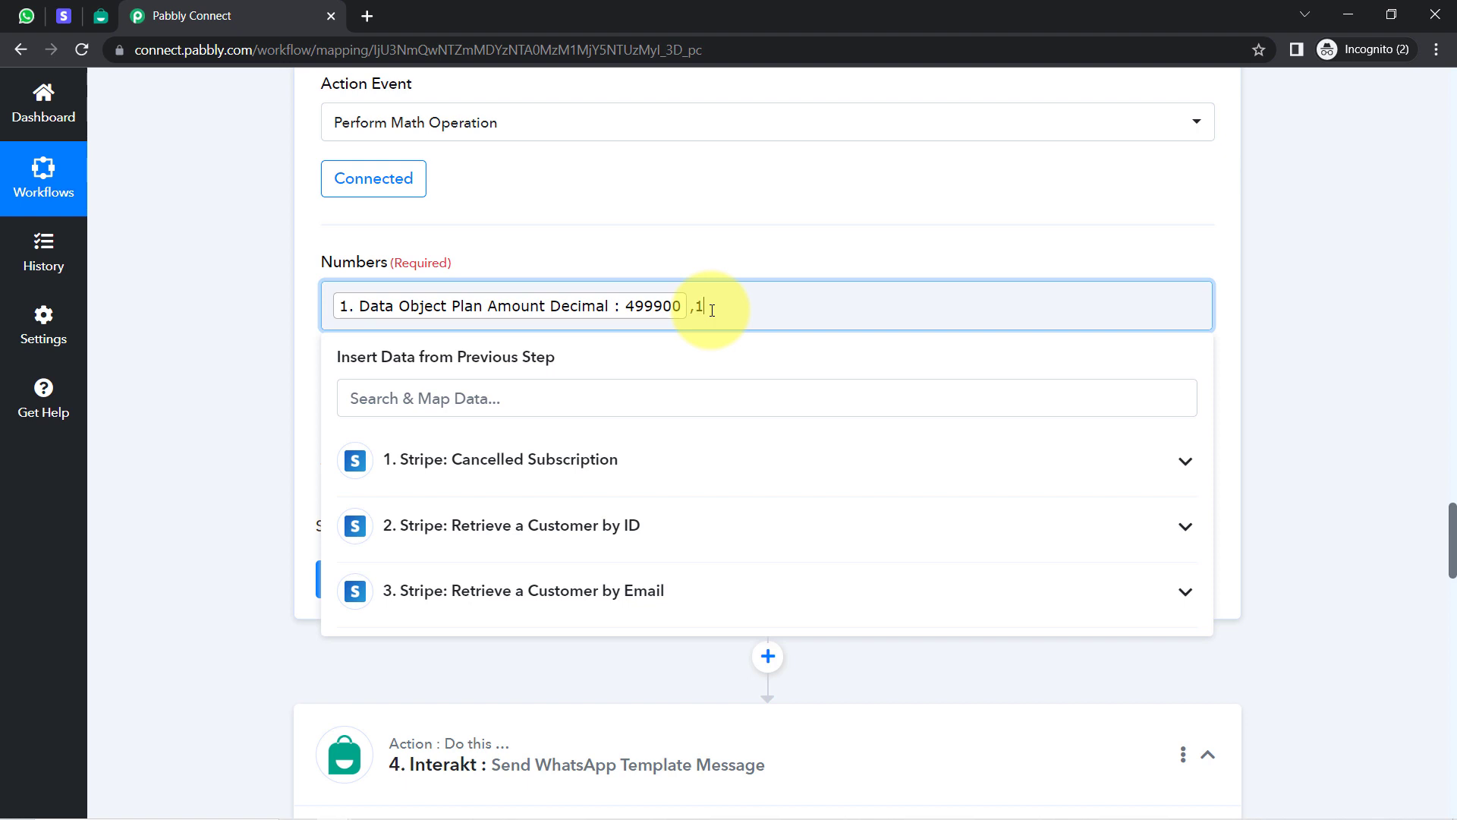
click(687, 227)
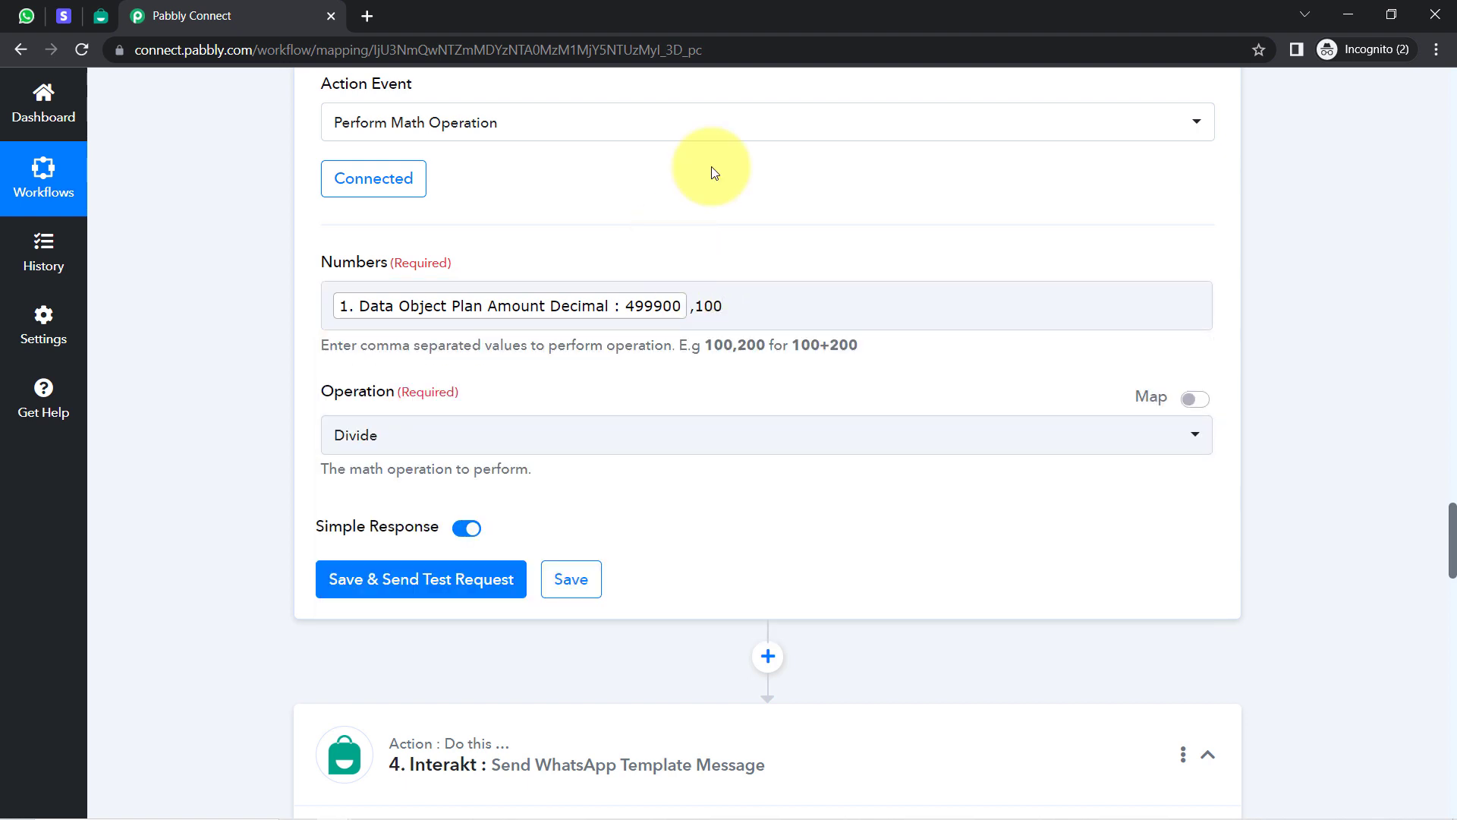
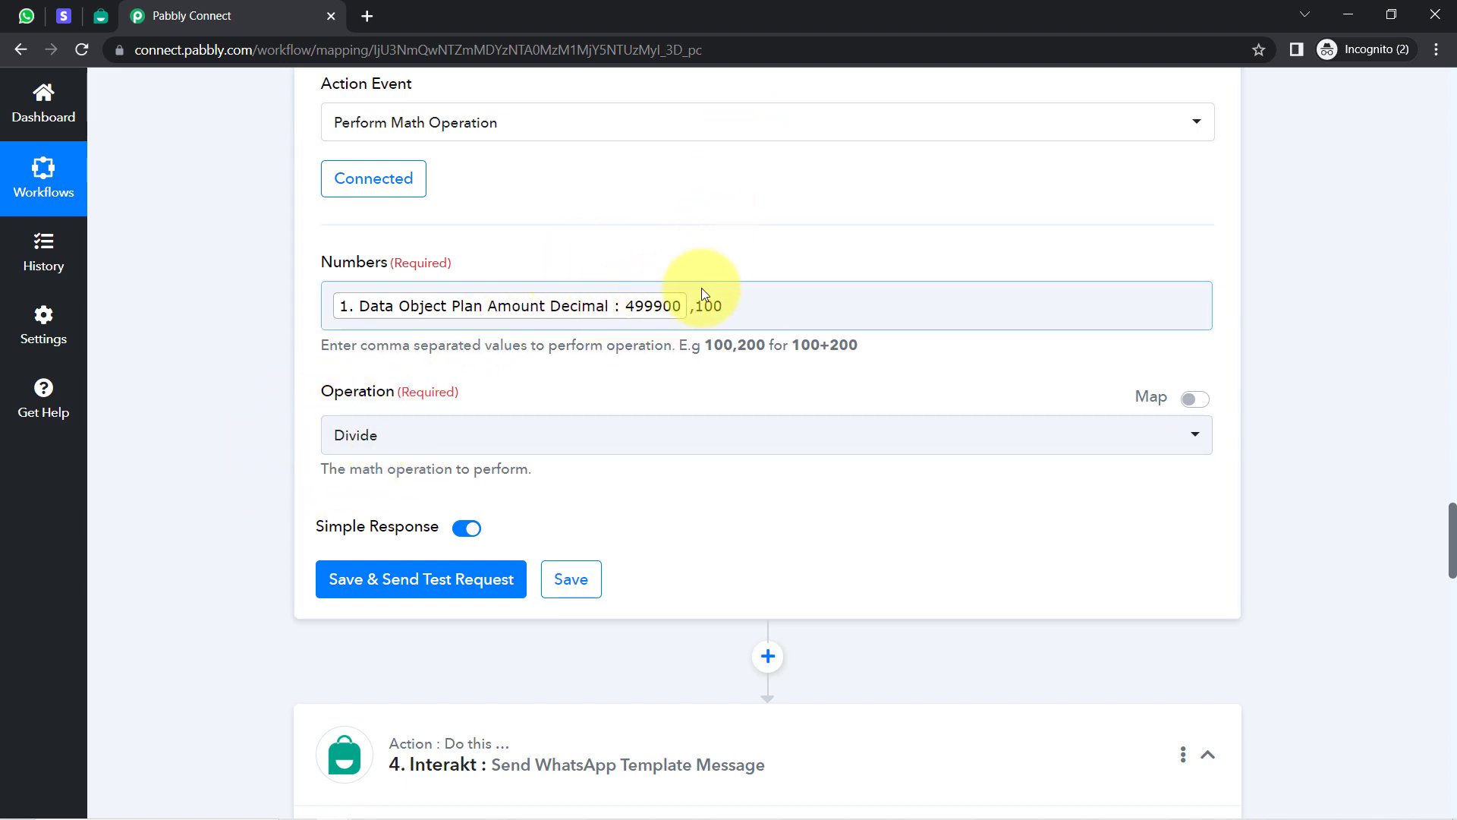
- Save the Number Formatter step with a test request and check the returned Result value
click(494, 579)
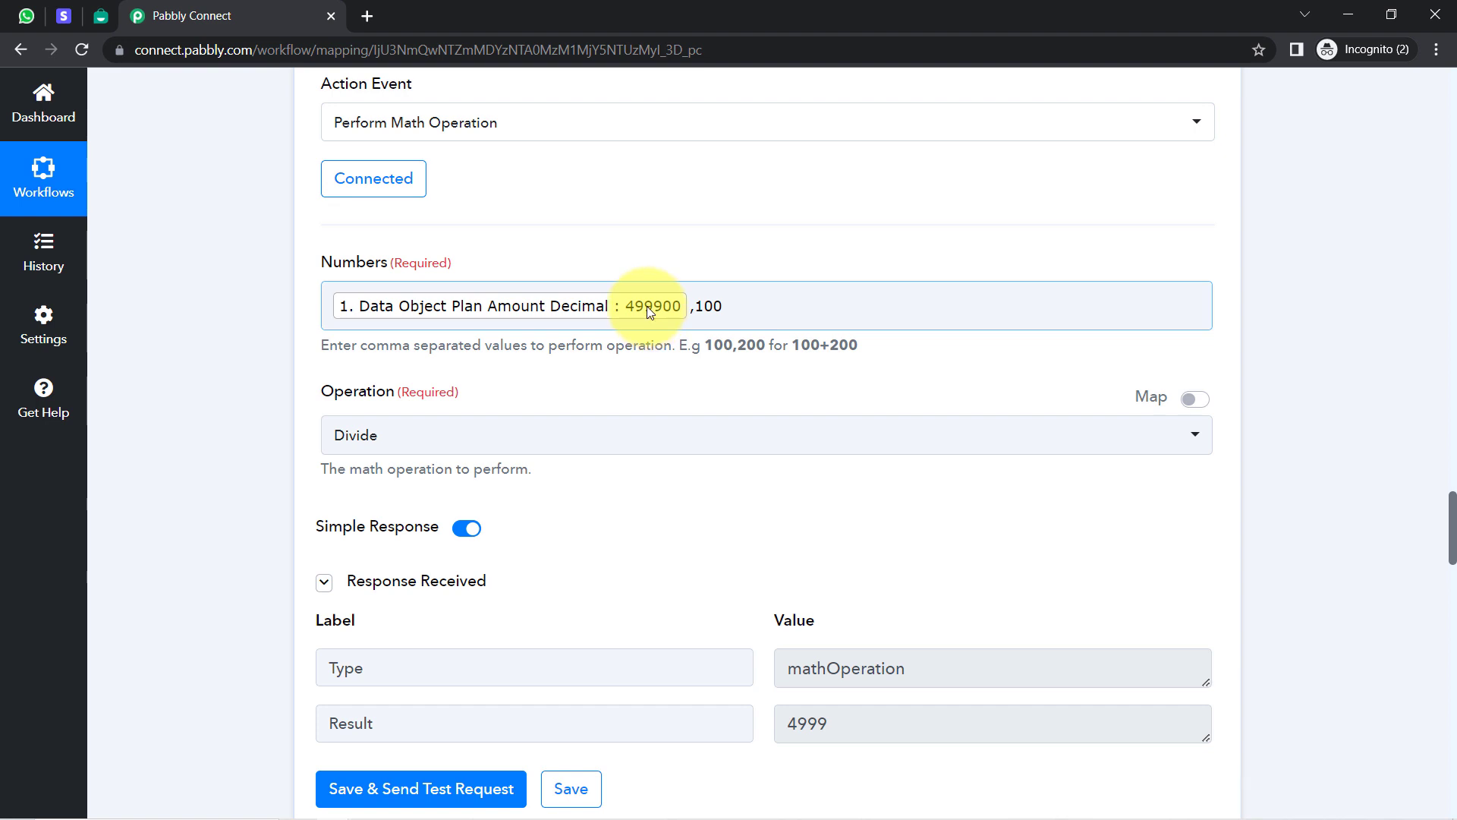
click(725, 323)
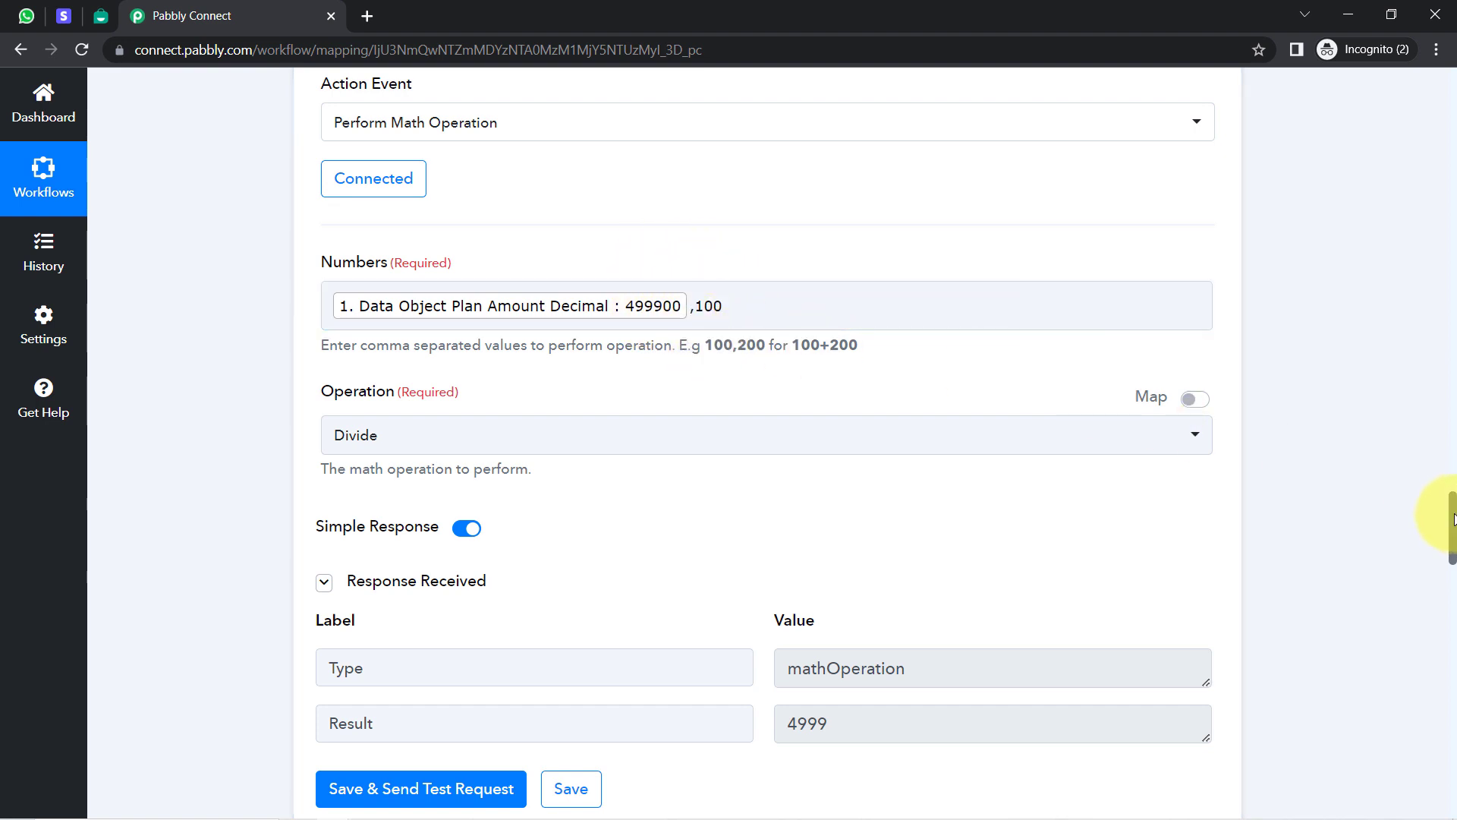
drag(1453, 518, 1454, 559)
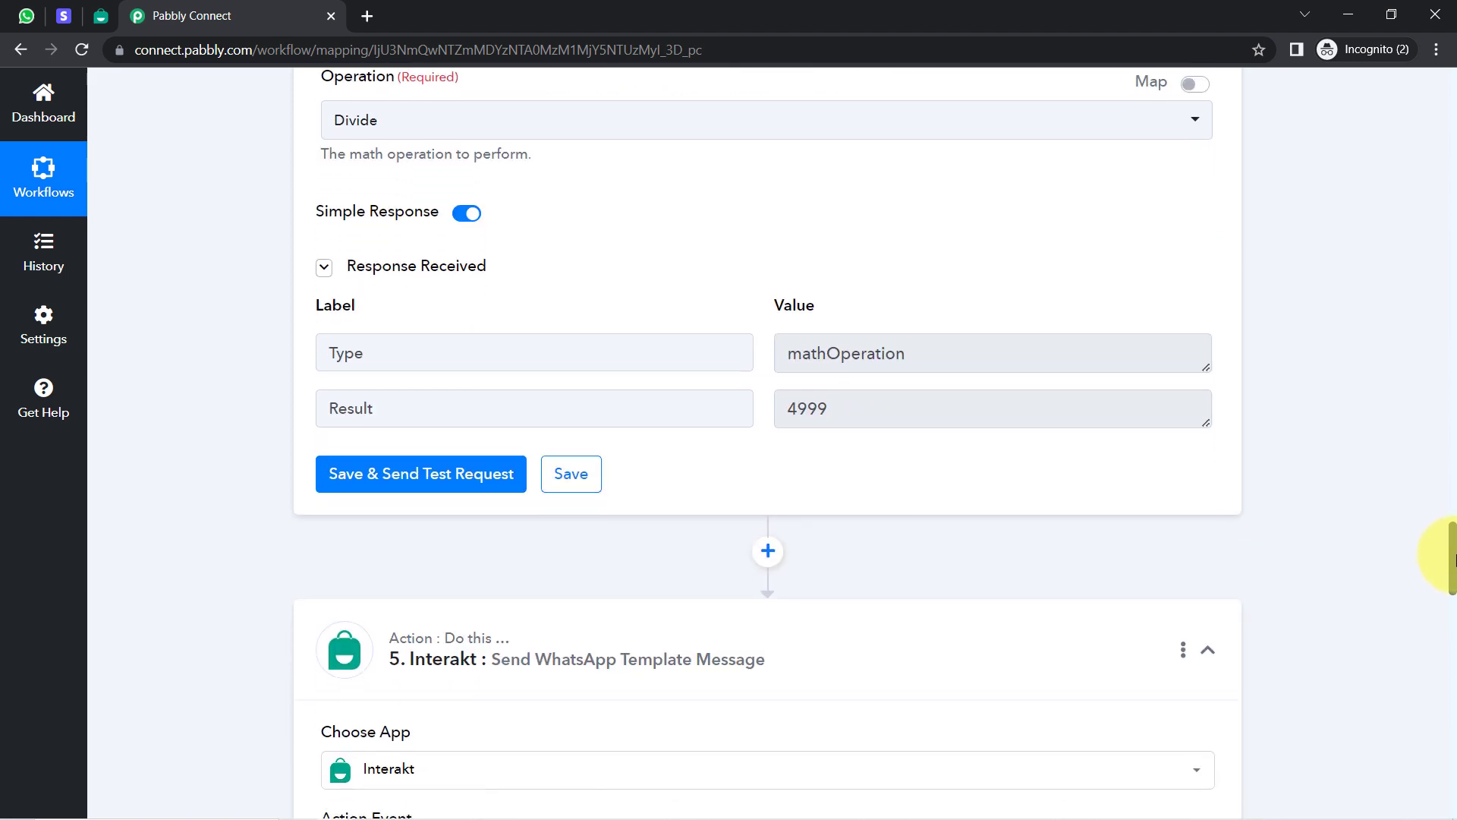
scroll(944, 348, down, 1)
drag(841, 302, 693, 302)
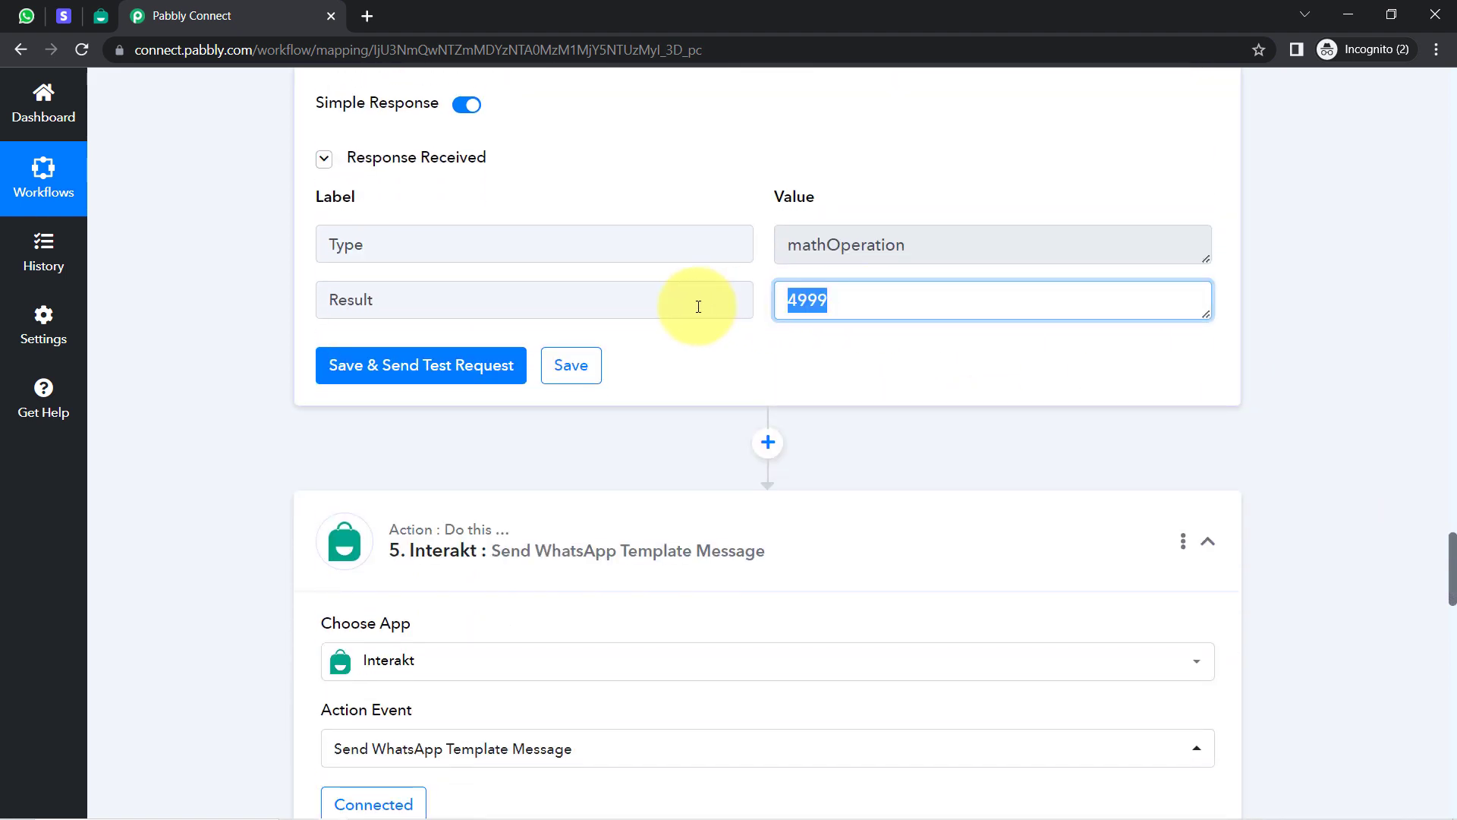
click(814, 299)
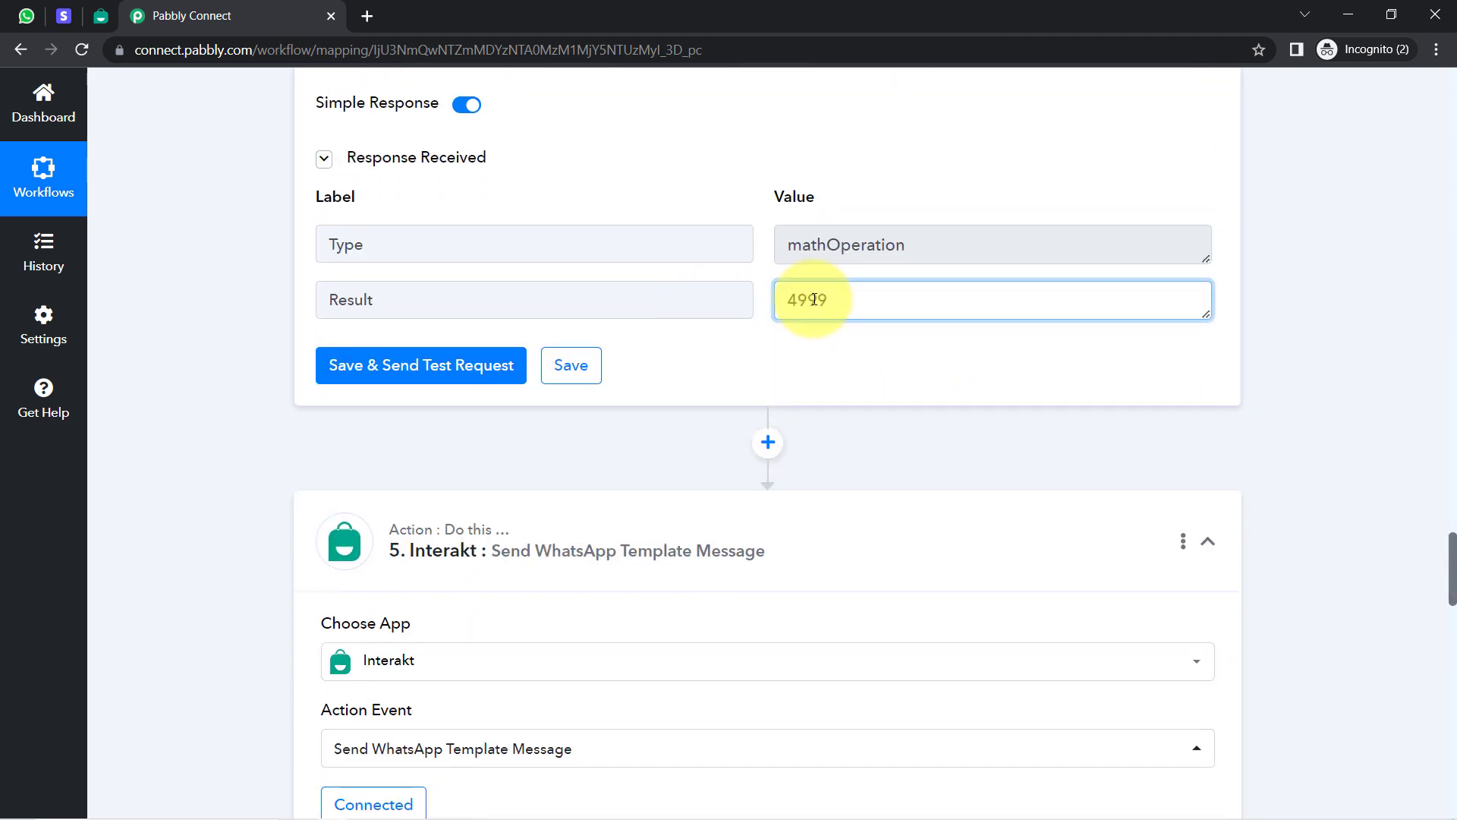
click(1277, 411)
- Refresh the Interakt step's mapping data by saving its existing connection Interakt #15 again
drag(1451, 581, 1451, 727)
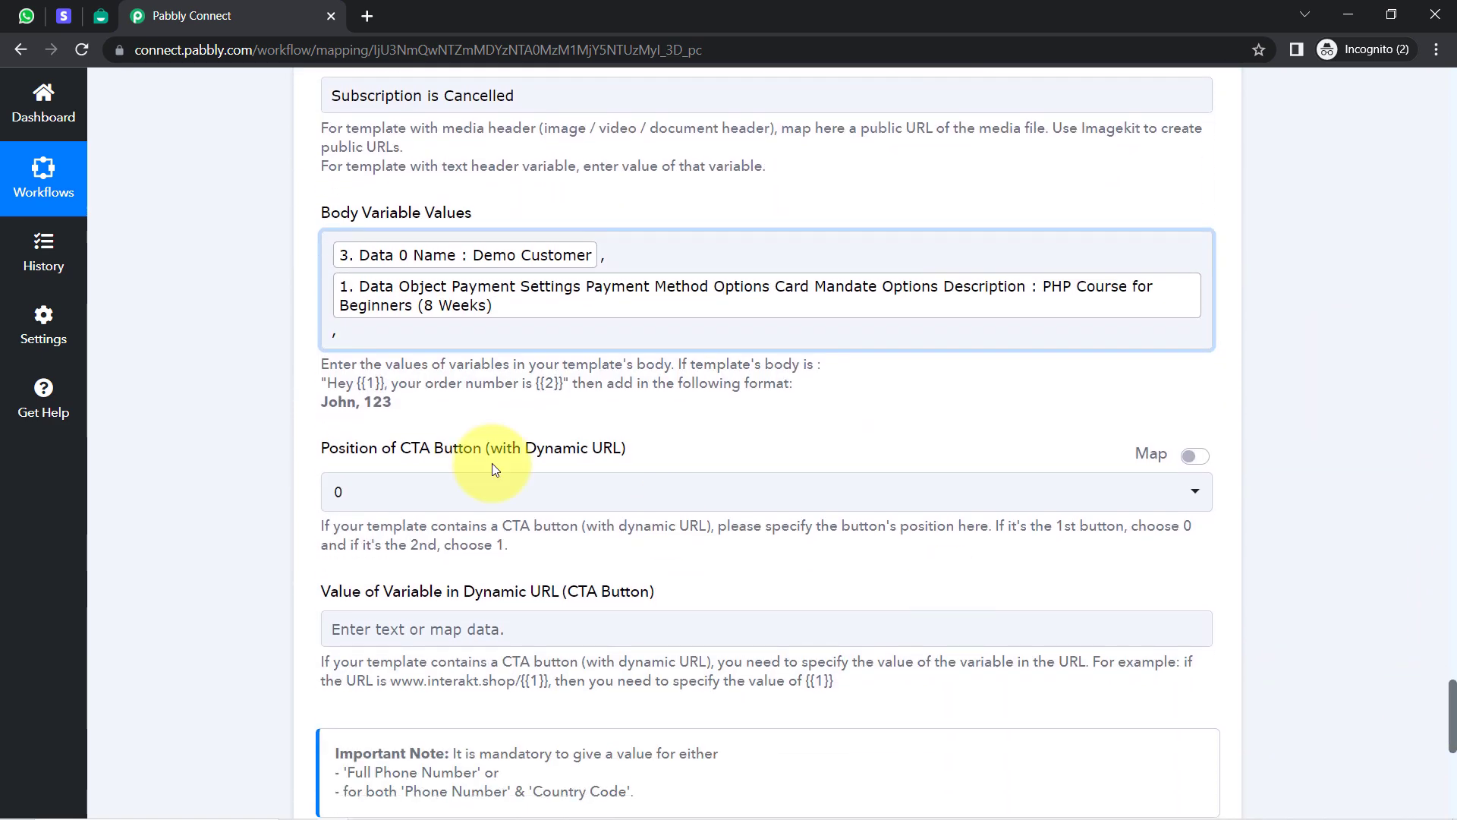
click(353, 326)
click(261, 422)
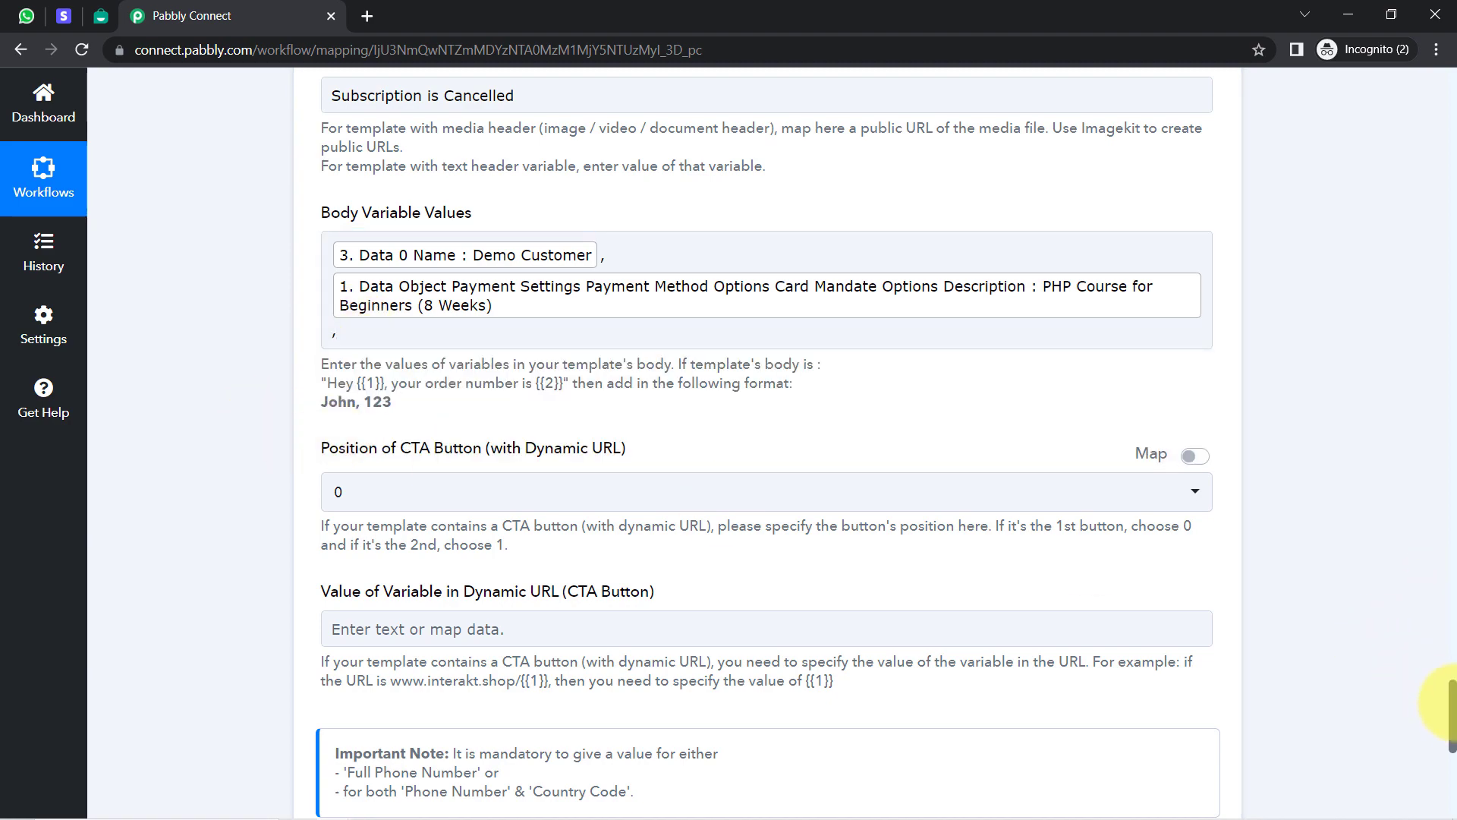
drag(1452, 709, 1442, 602)
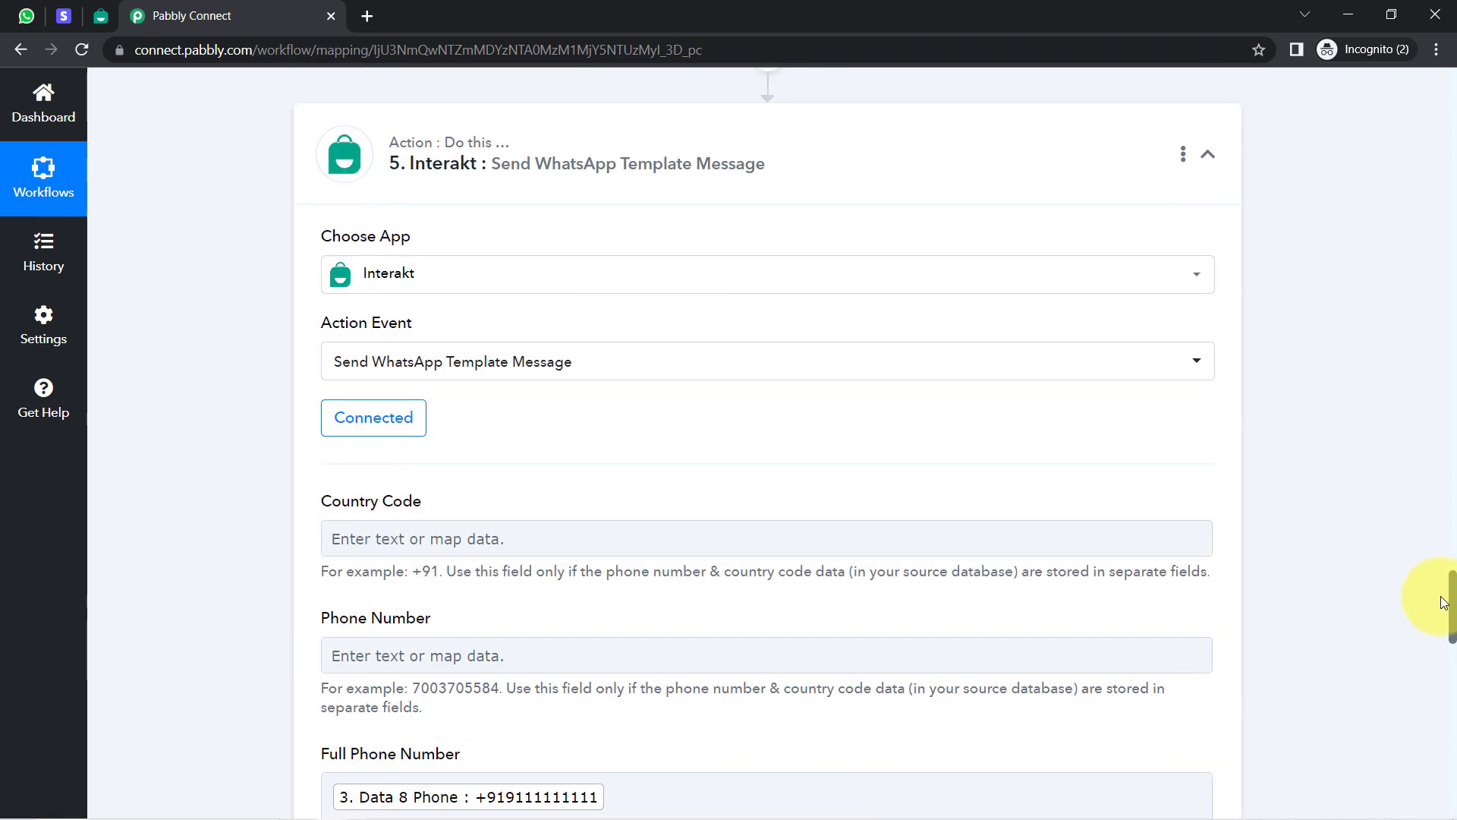
click(400, 423)
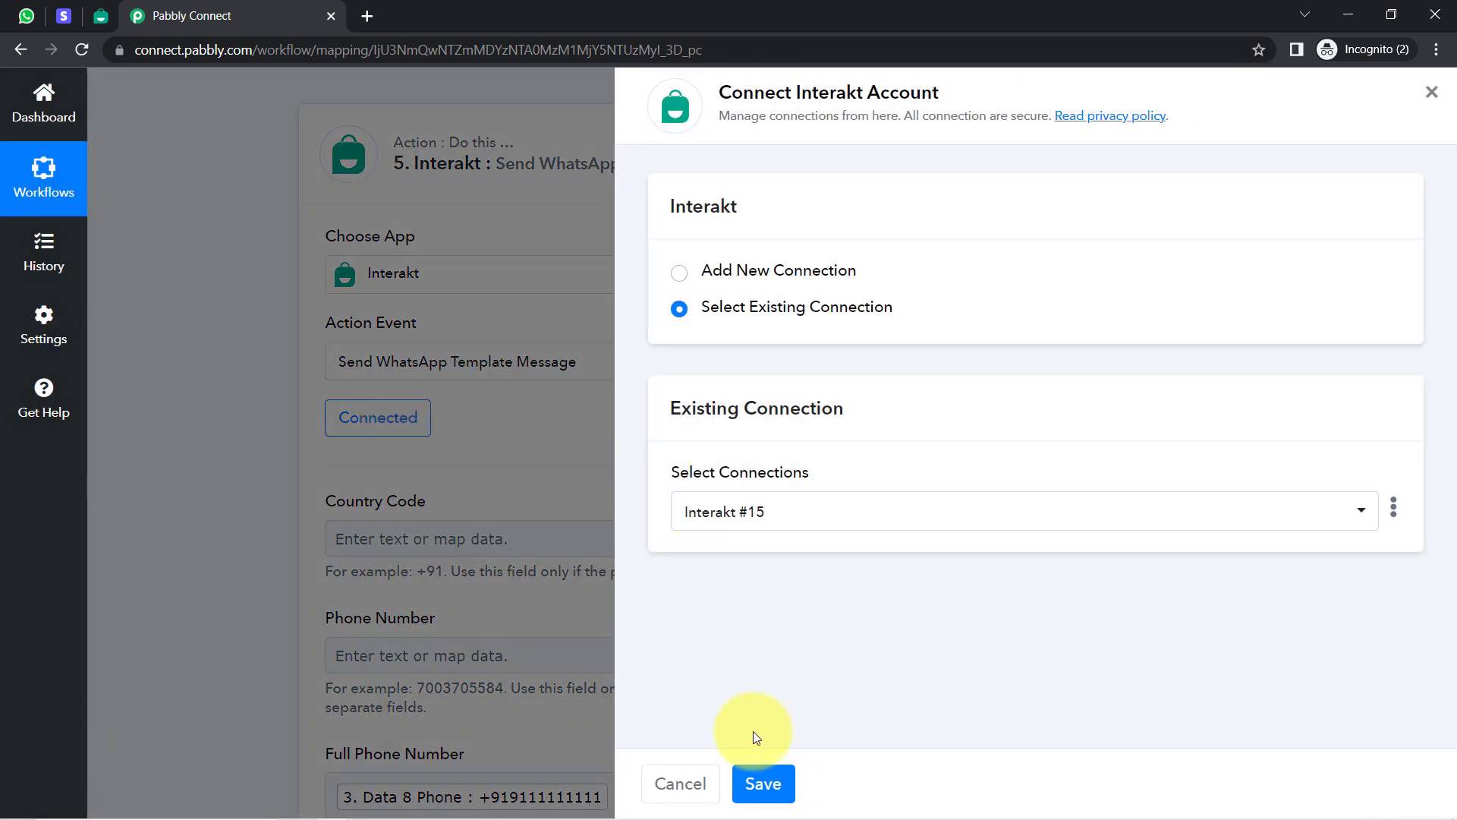
click(760, 783)
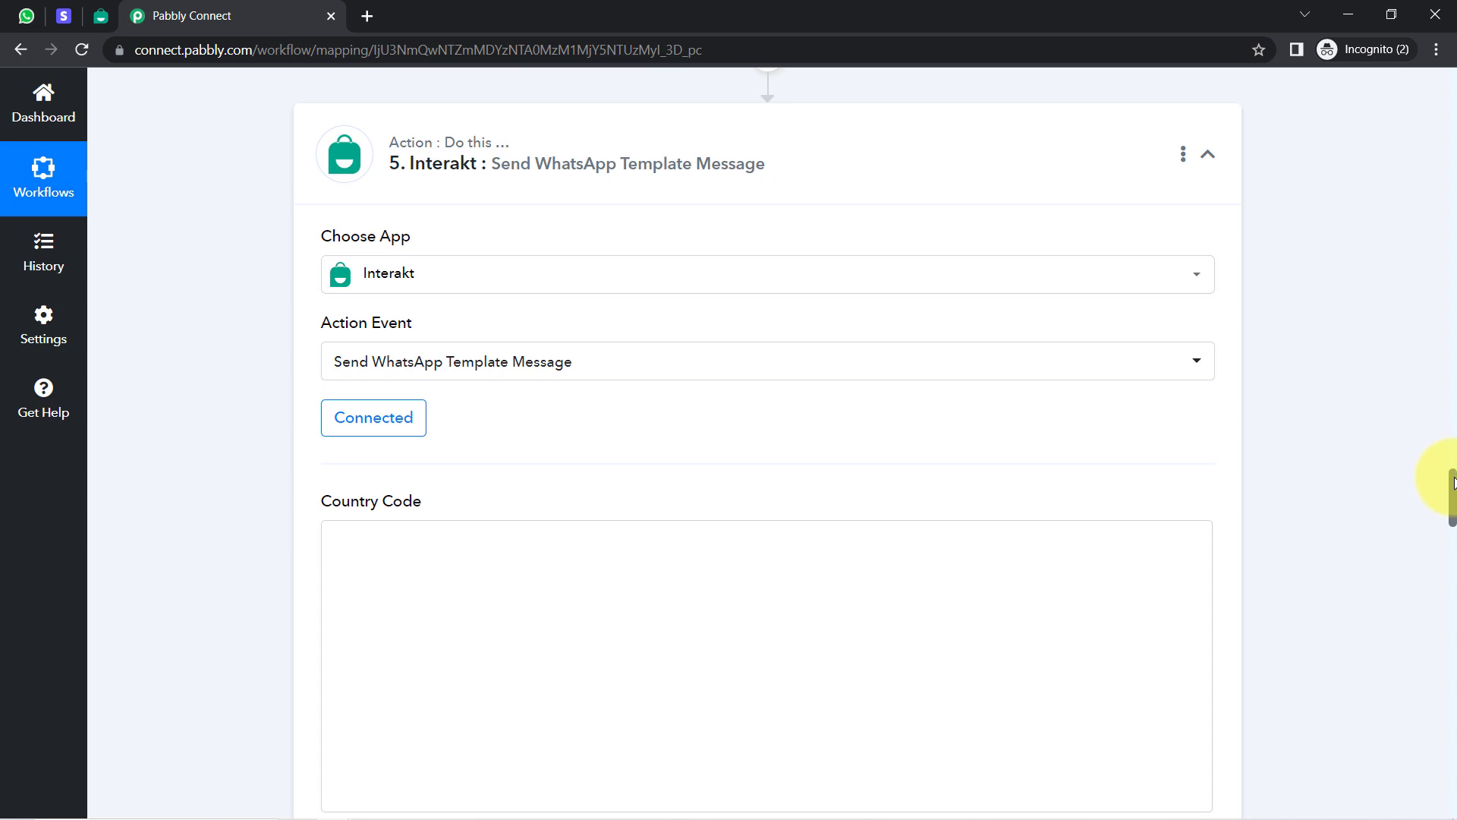
- Map the Number Formatter's Result after the last comma in the Interakt step's Body Variable Values, searching for 4999
scroll(1432, 488, down, 5)
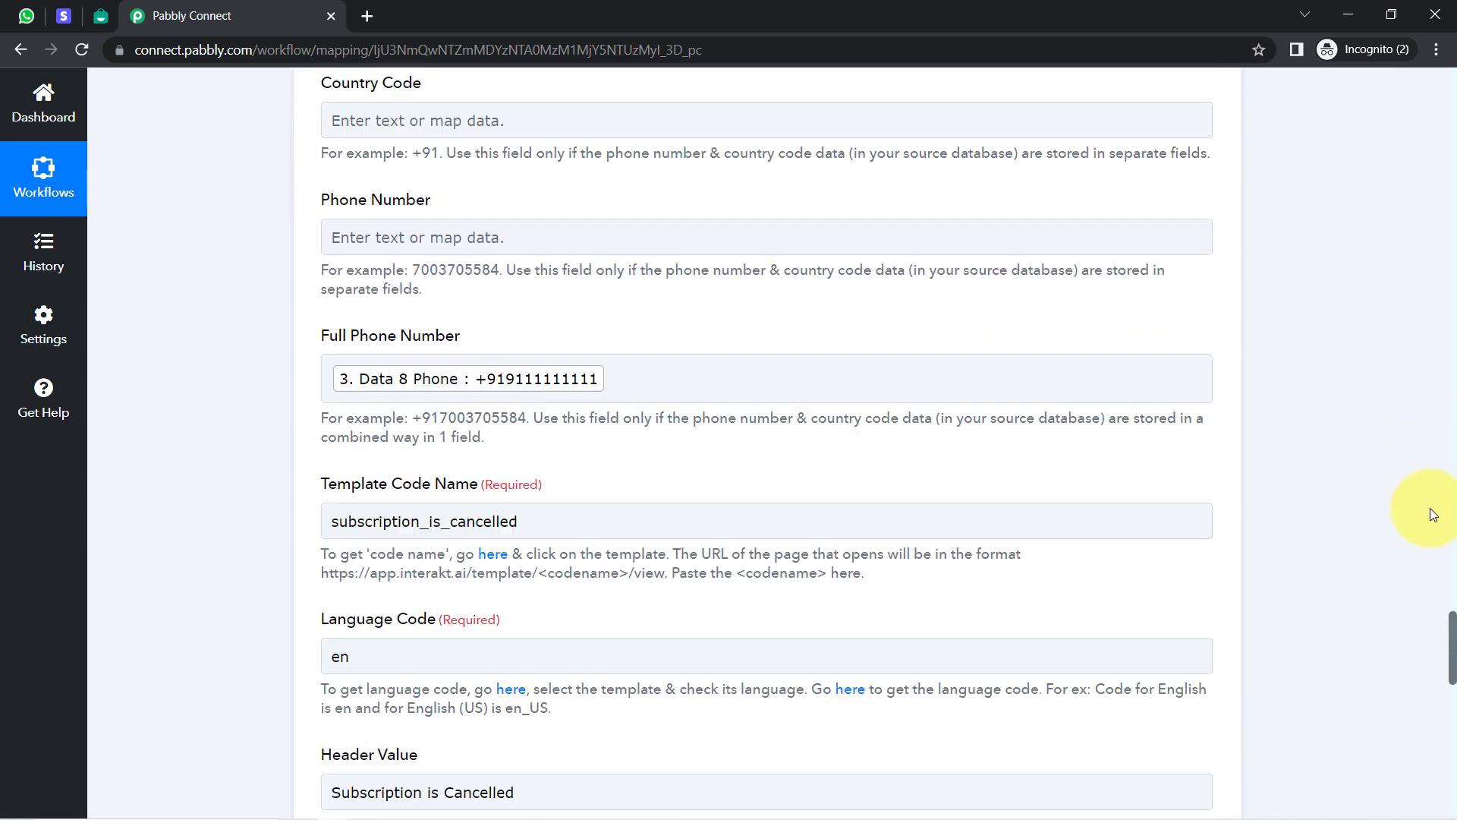
scroll(1430, 508, down, 8)
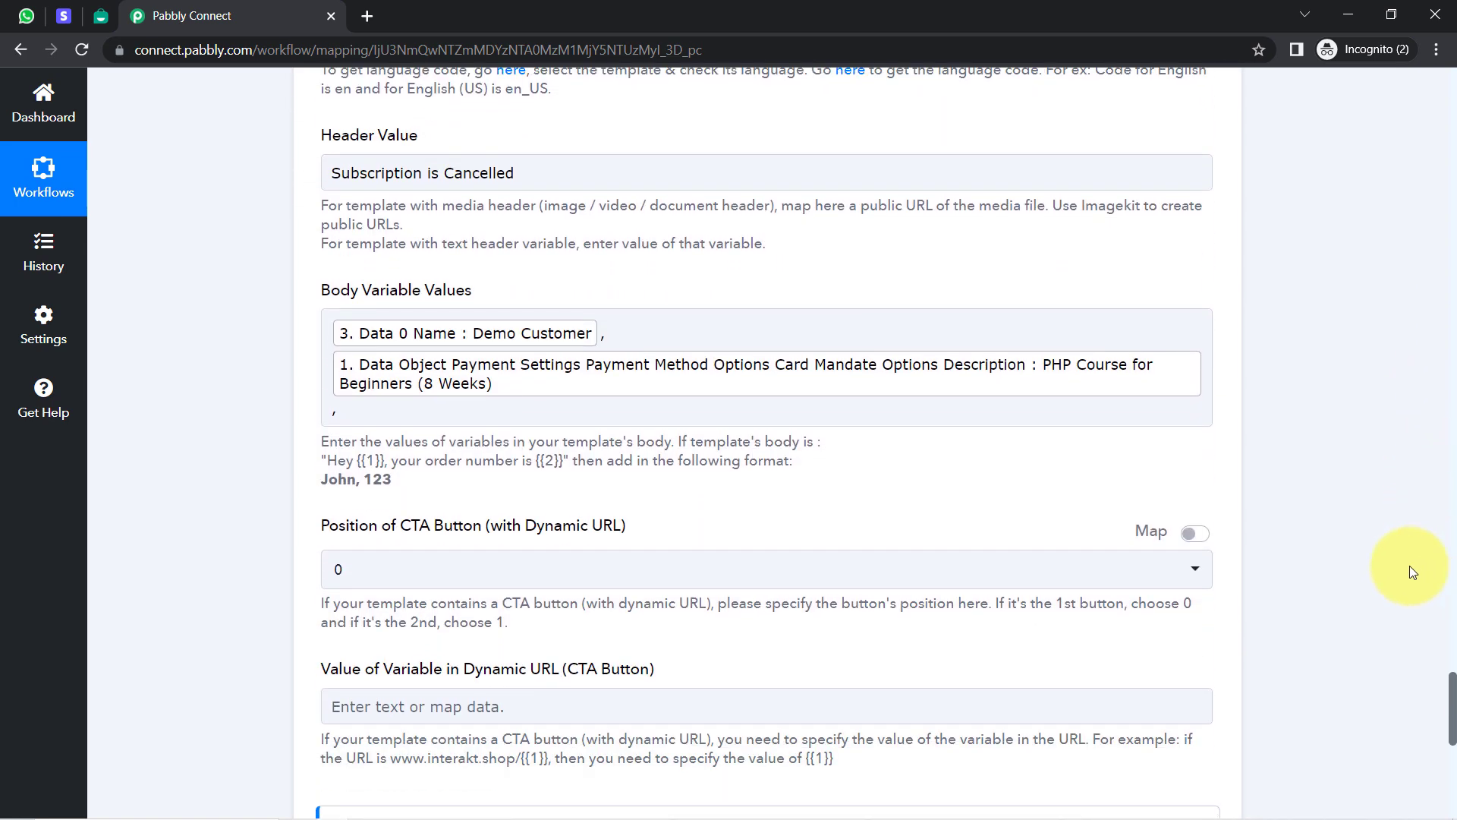
click(362, 422)
click(346, 410)
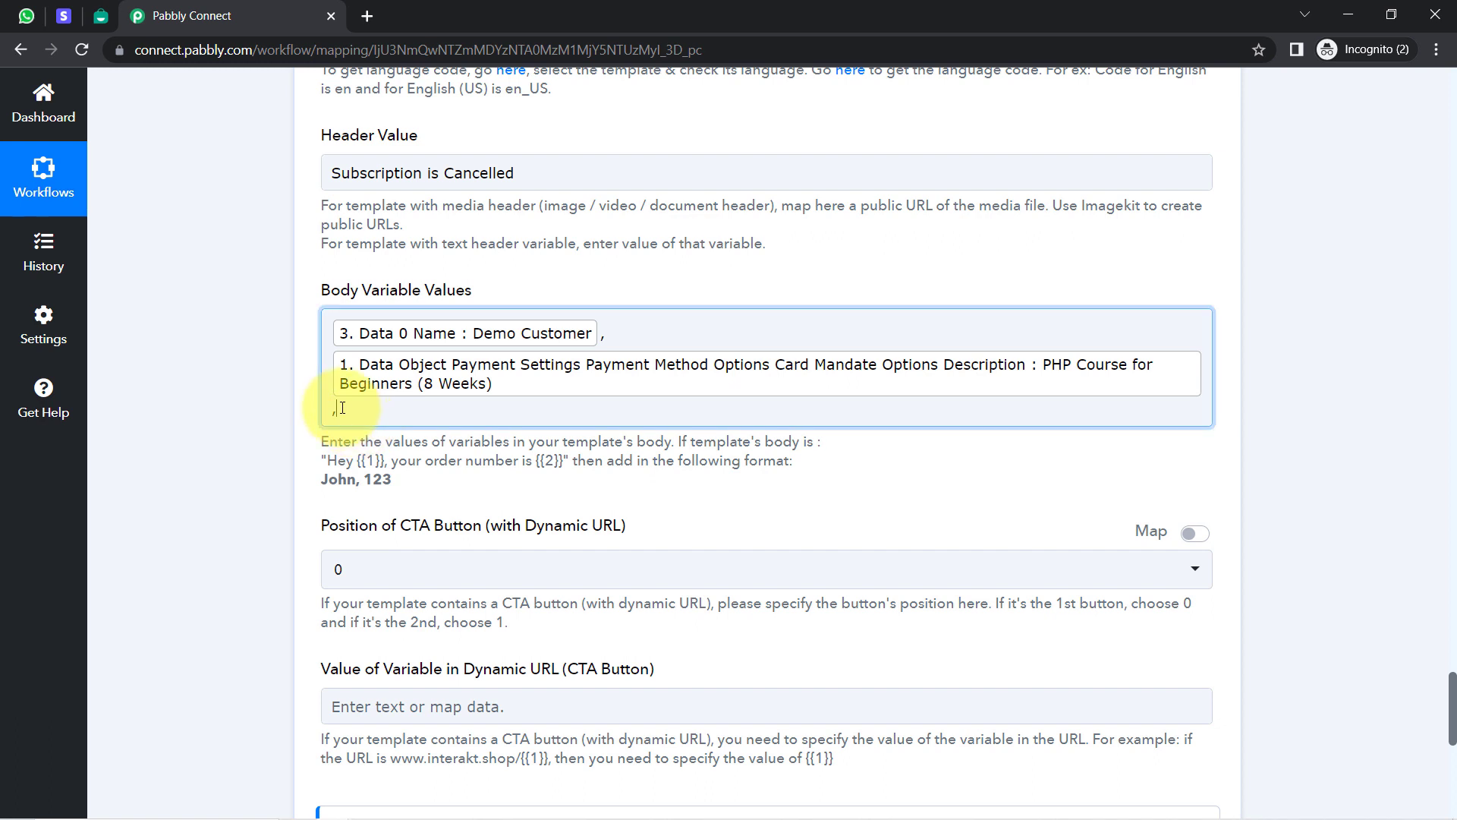
click(360, 501)
text(4999)
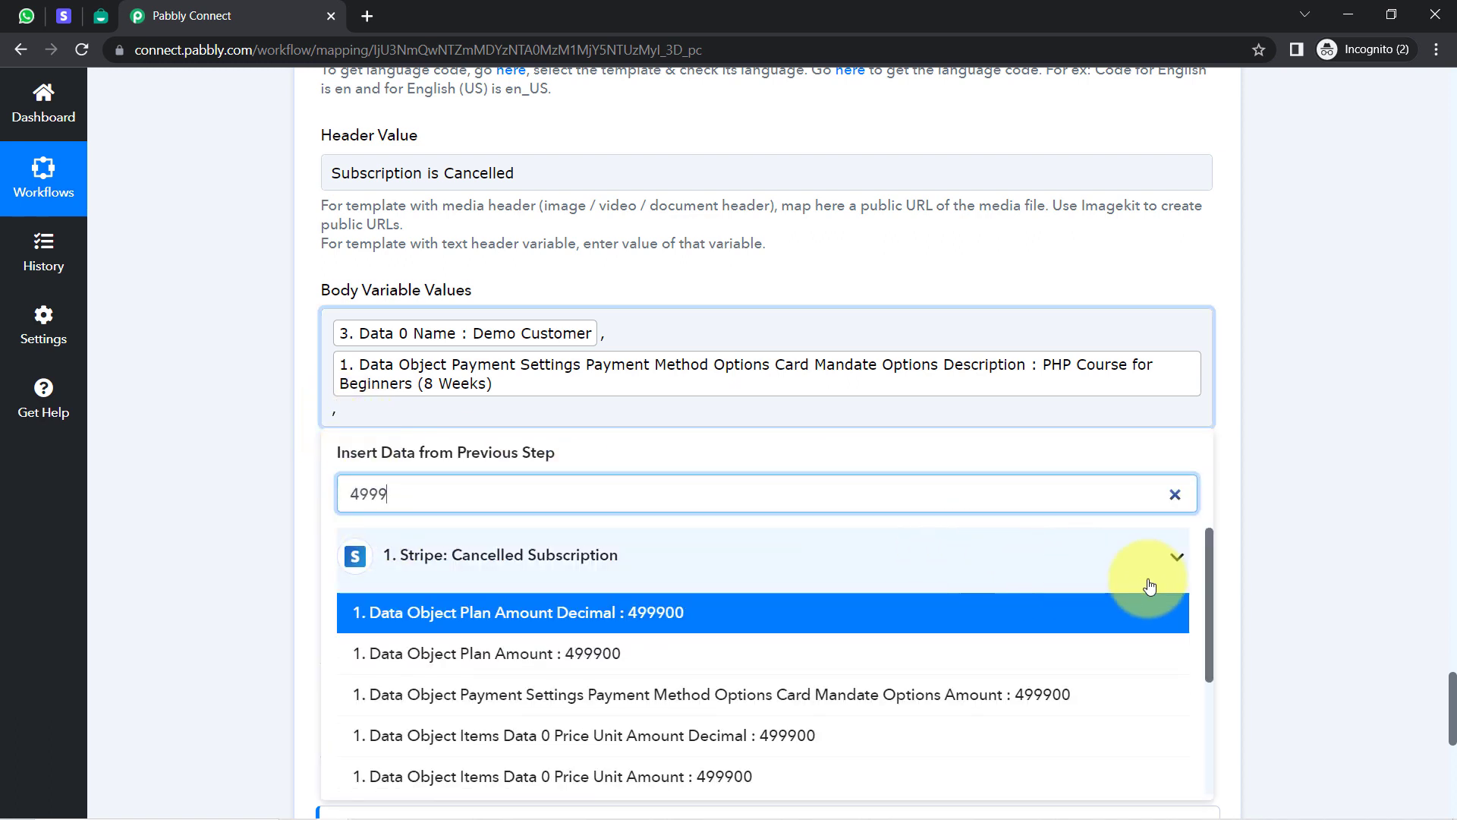
click(1210, 561)
drag(1209, 558, 1188, 740)
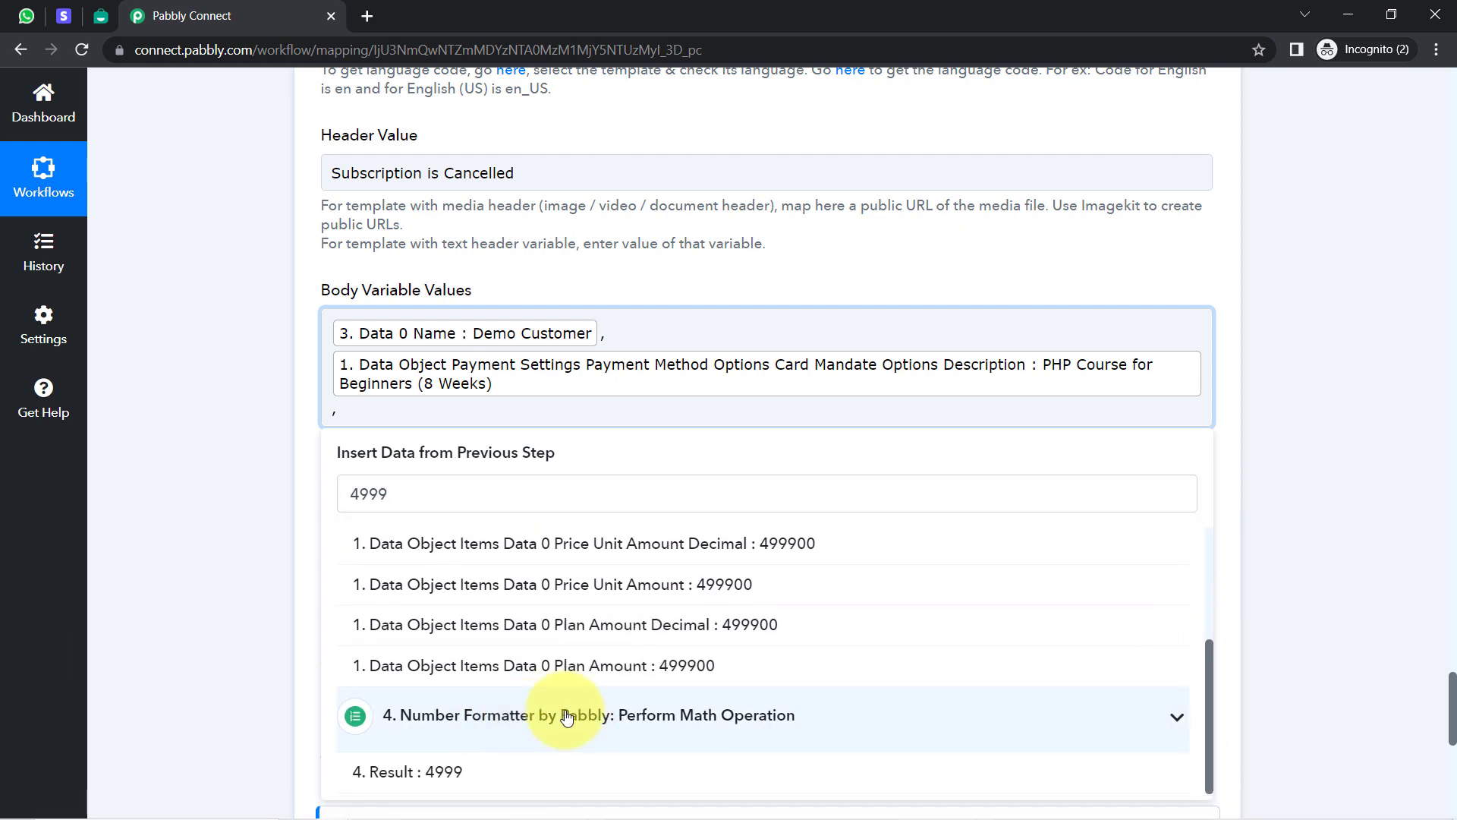
click(414, 773)
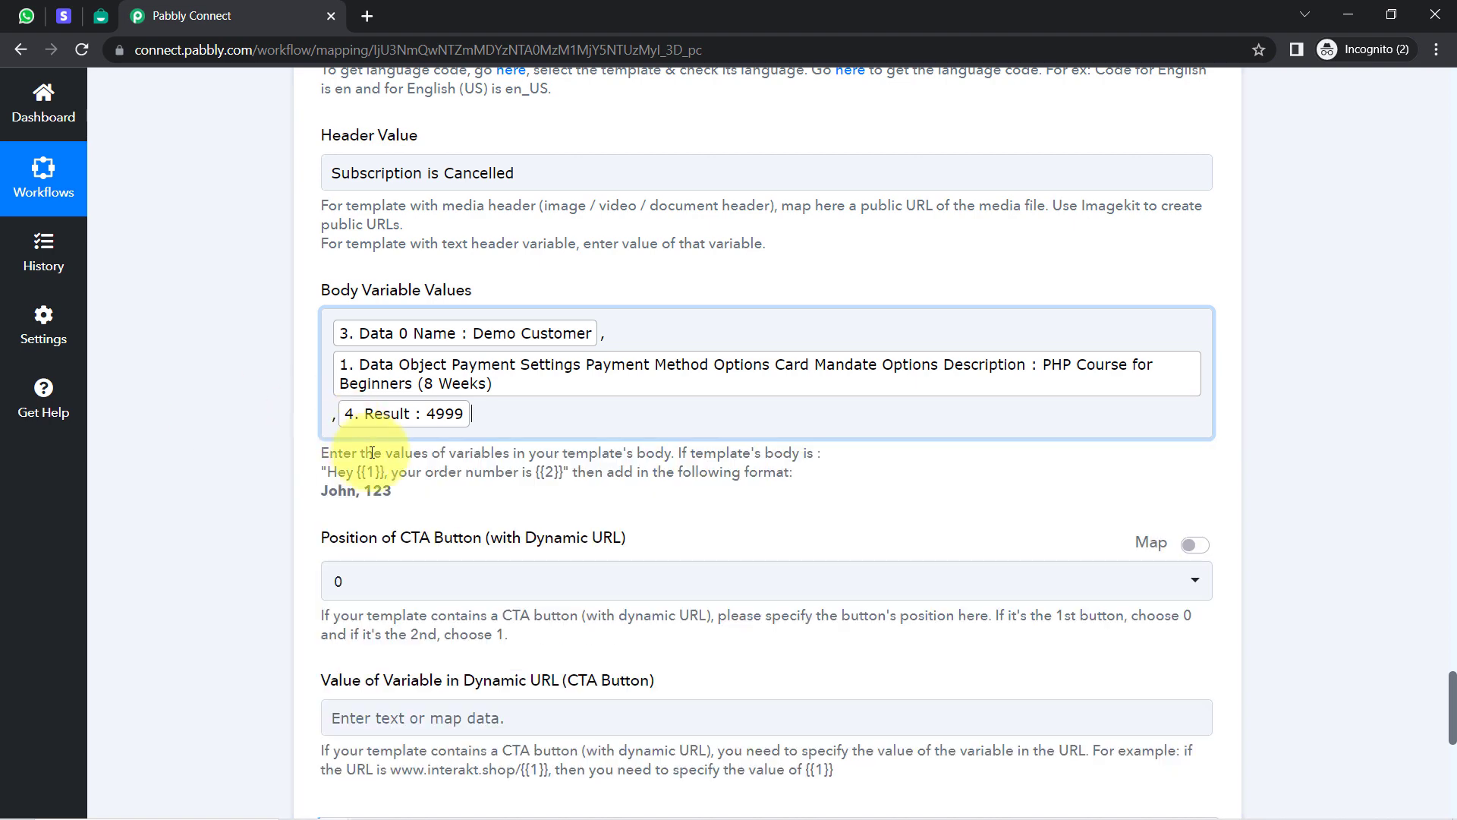
- Review the body variables and page address of the Interakt template, and return to Pabbly Connect
click(108, 17)
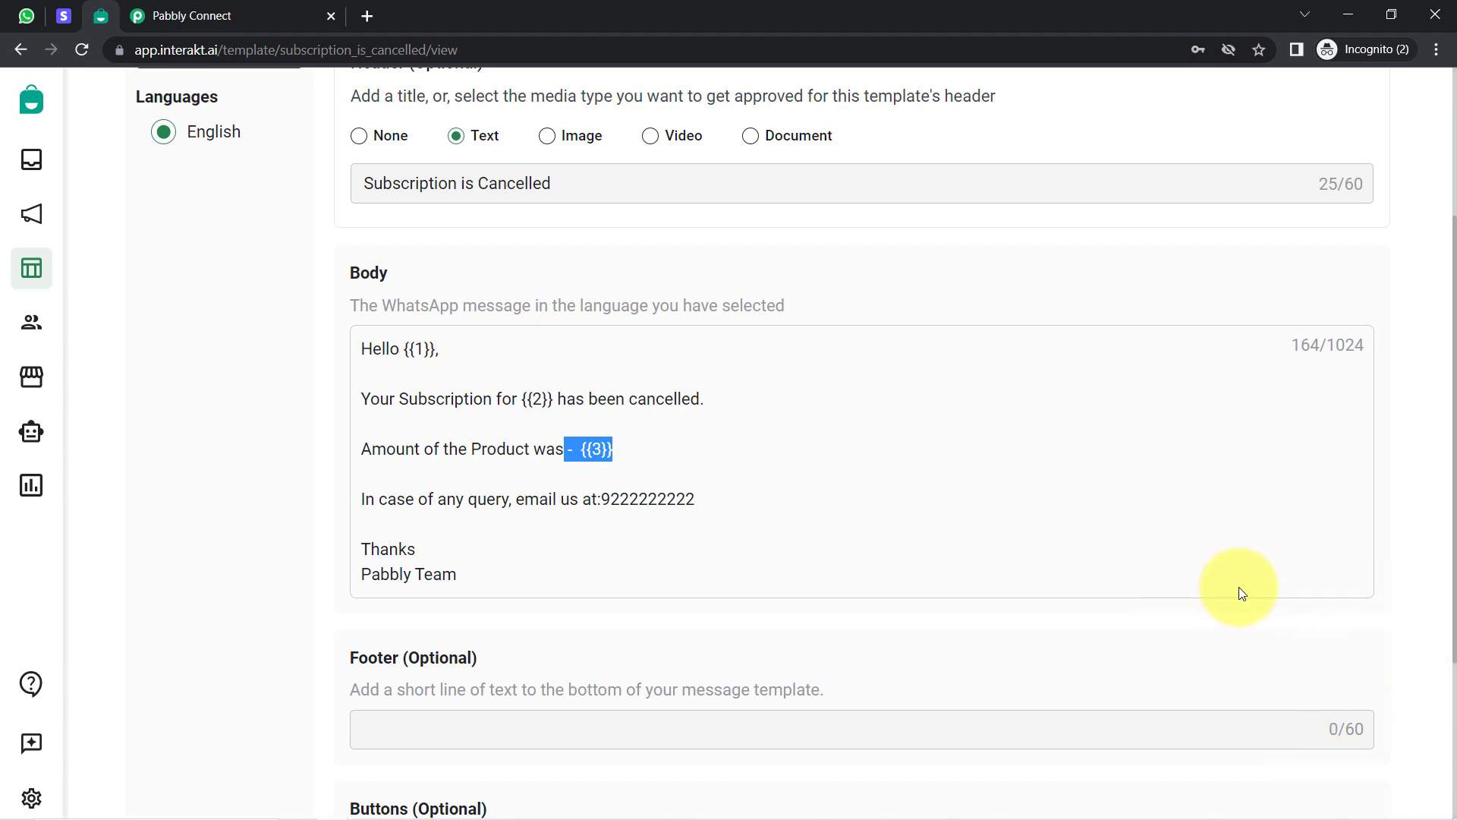
double_click(486, 49)
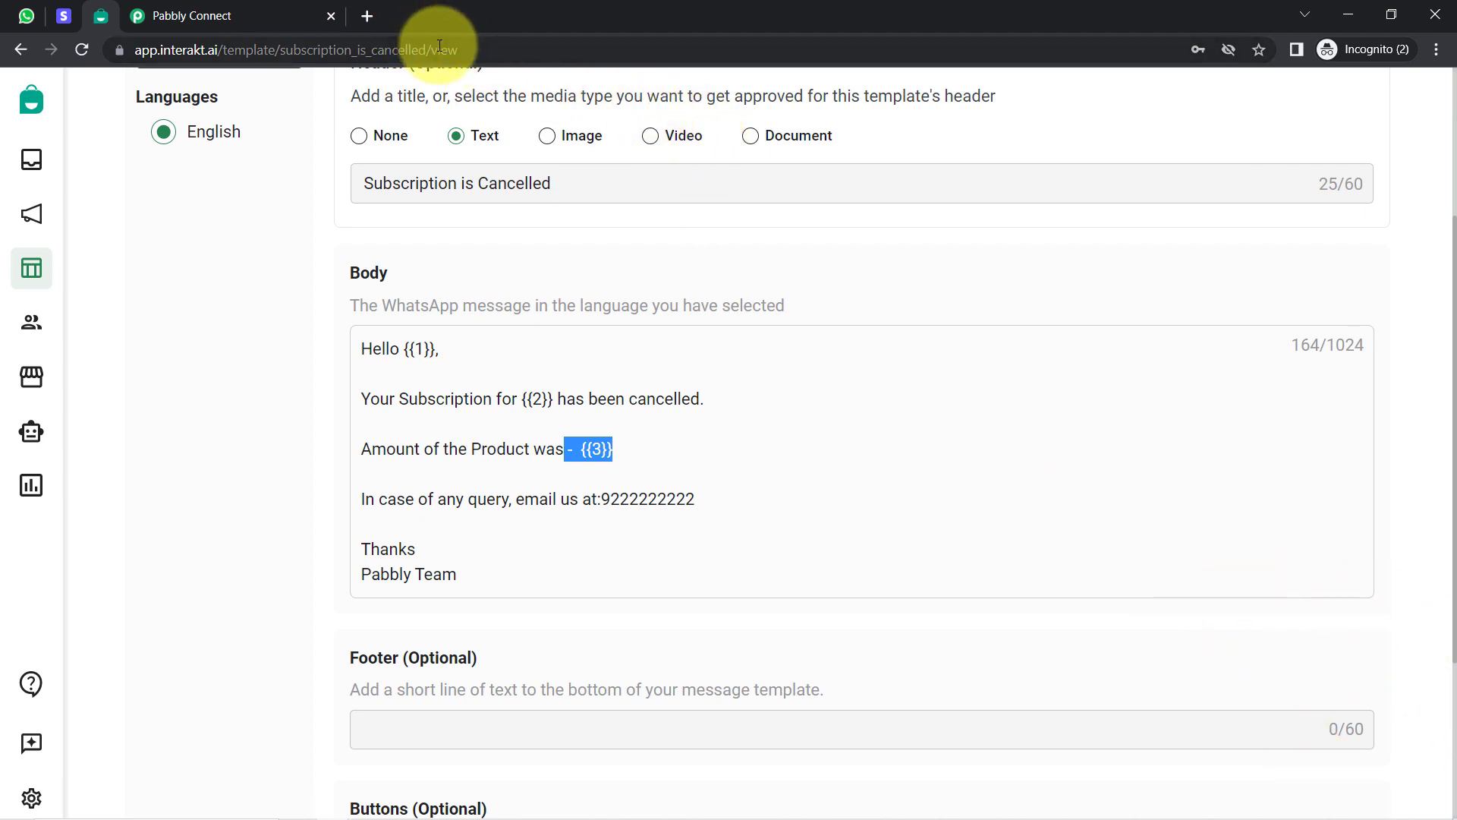
click(186, 11)
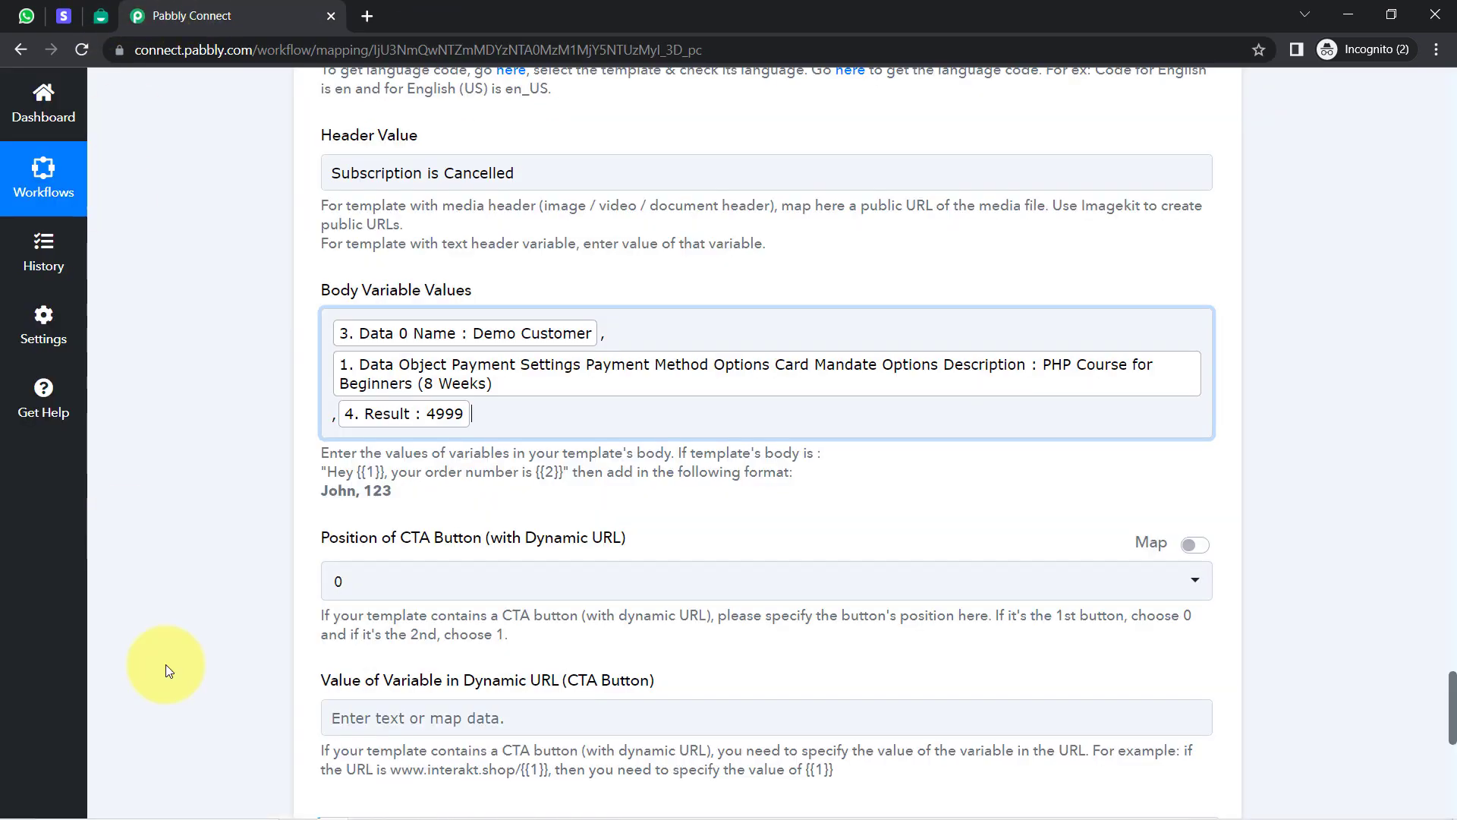
click(216, 578)
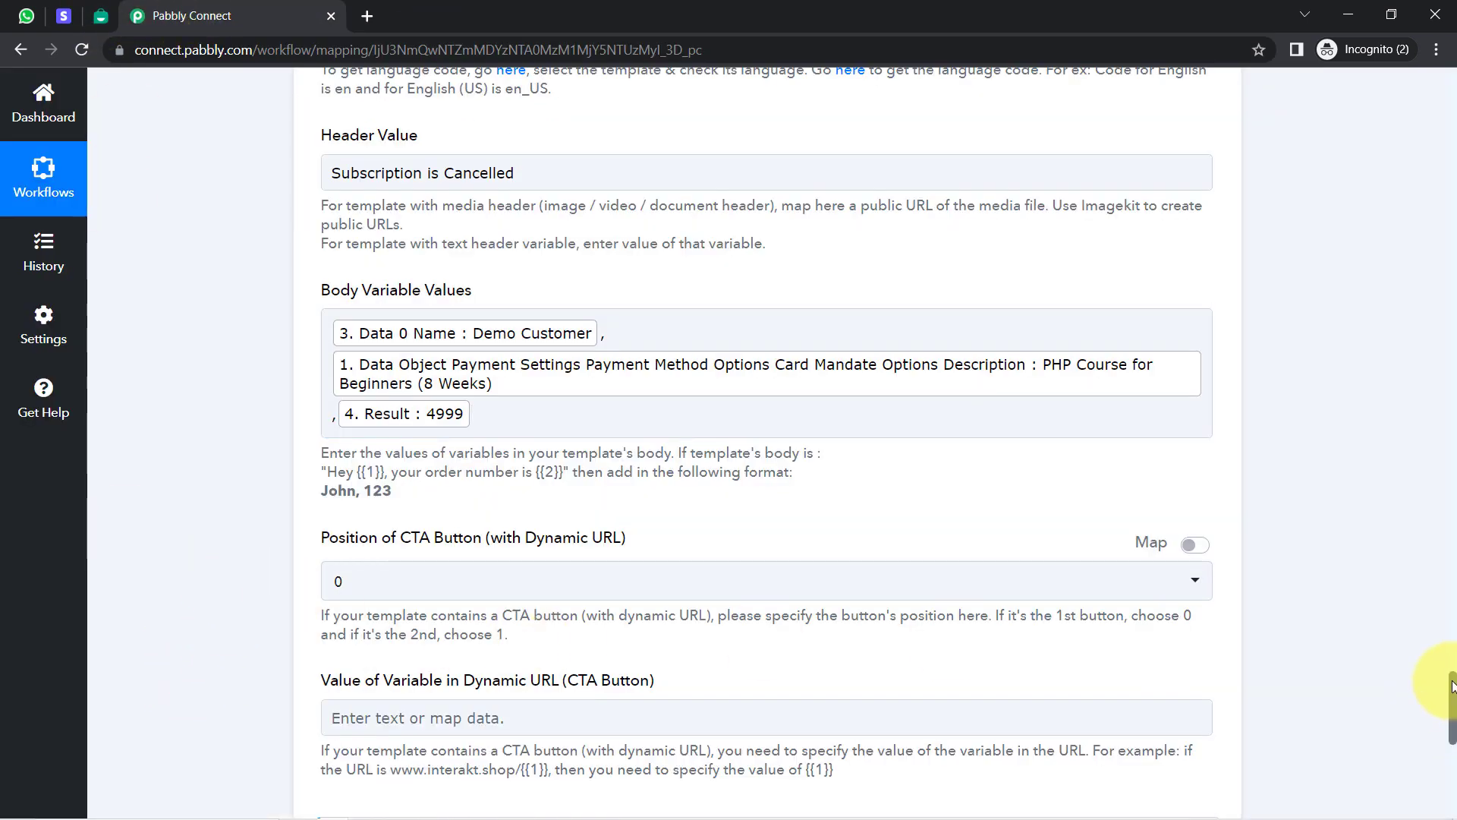
- Move the WhatsApp Web tab beside the Pabbly Connect tab and return to the Pabbly Connect workflow
drag(1452, 687, 1433, 741)
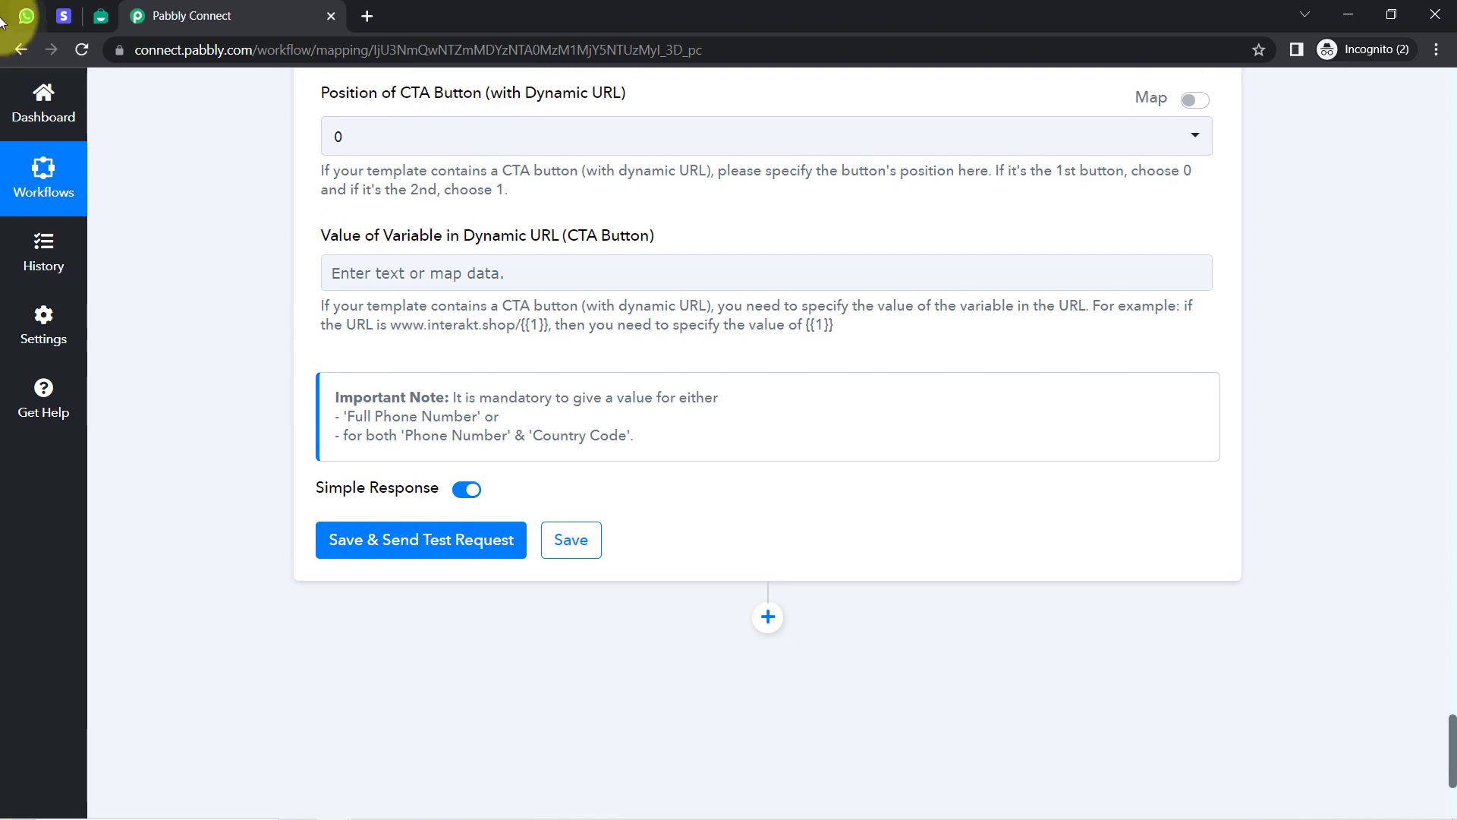
drag(26, 15, 89, 21)
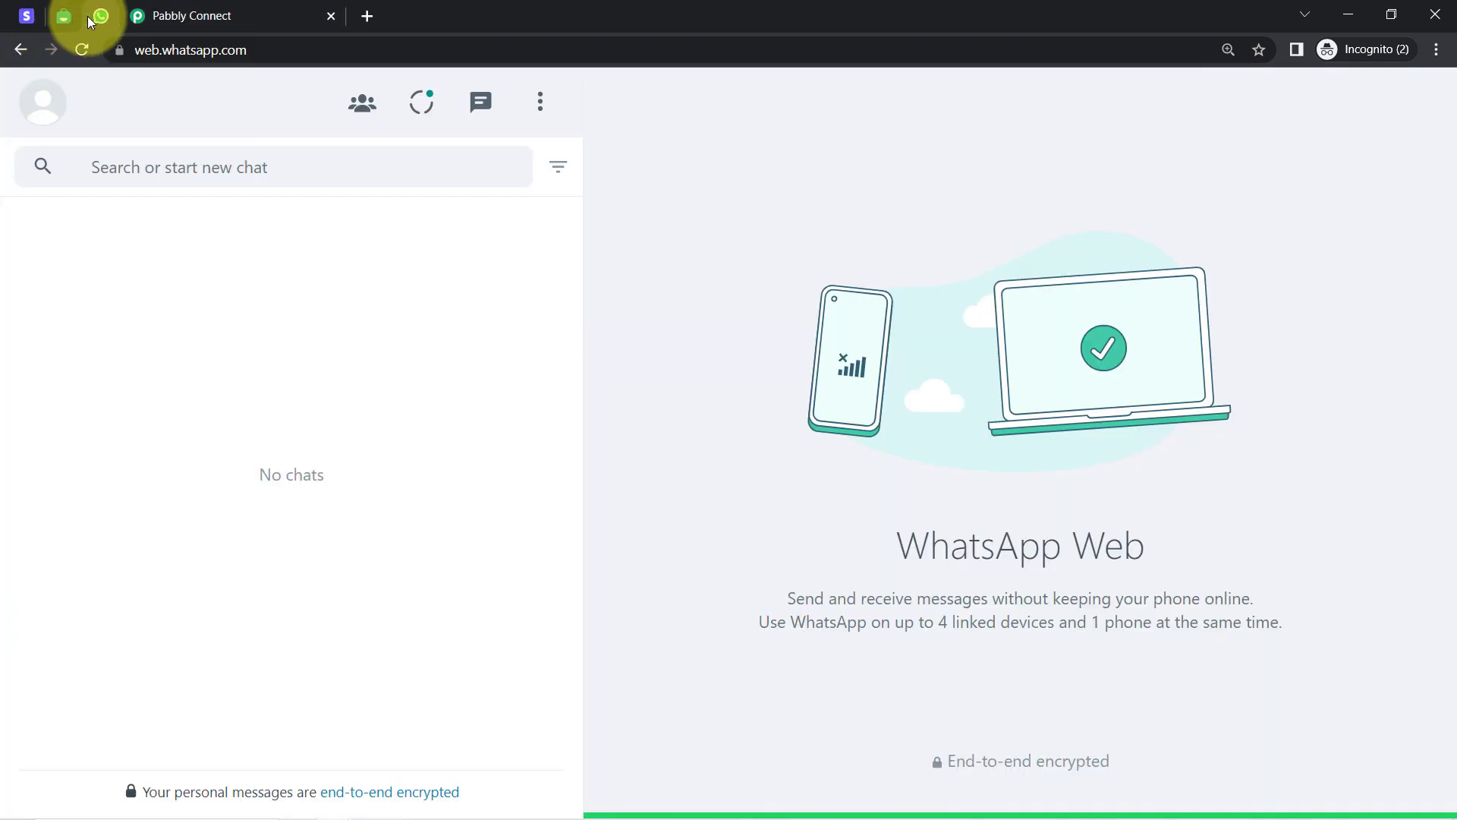
click(148, 15)
- Trim the end of the Full Phone Number entry in the Interakt step and save it with a test request
drag(1449, 717, 1451, 634)
click(642, 264)
click(644, 251)
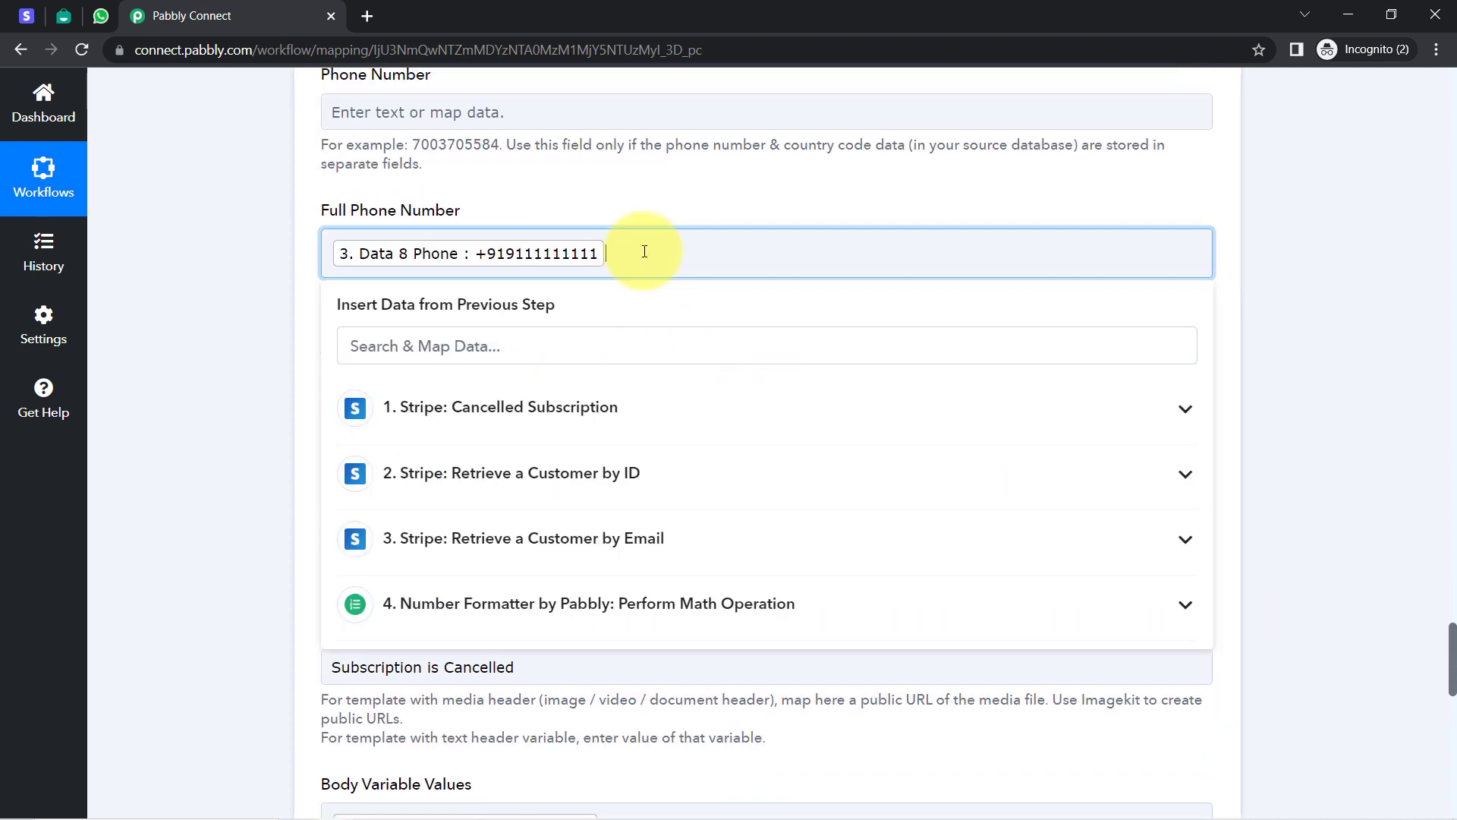
key(BackSpace)
scroll(580, 768, down, 10)
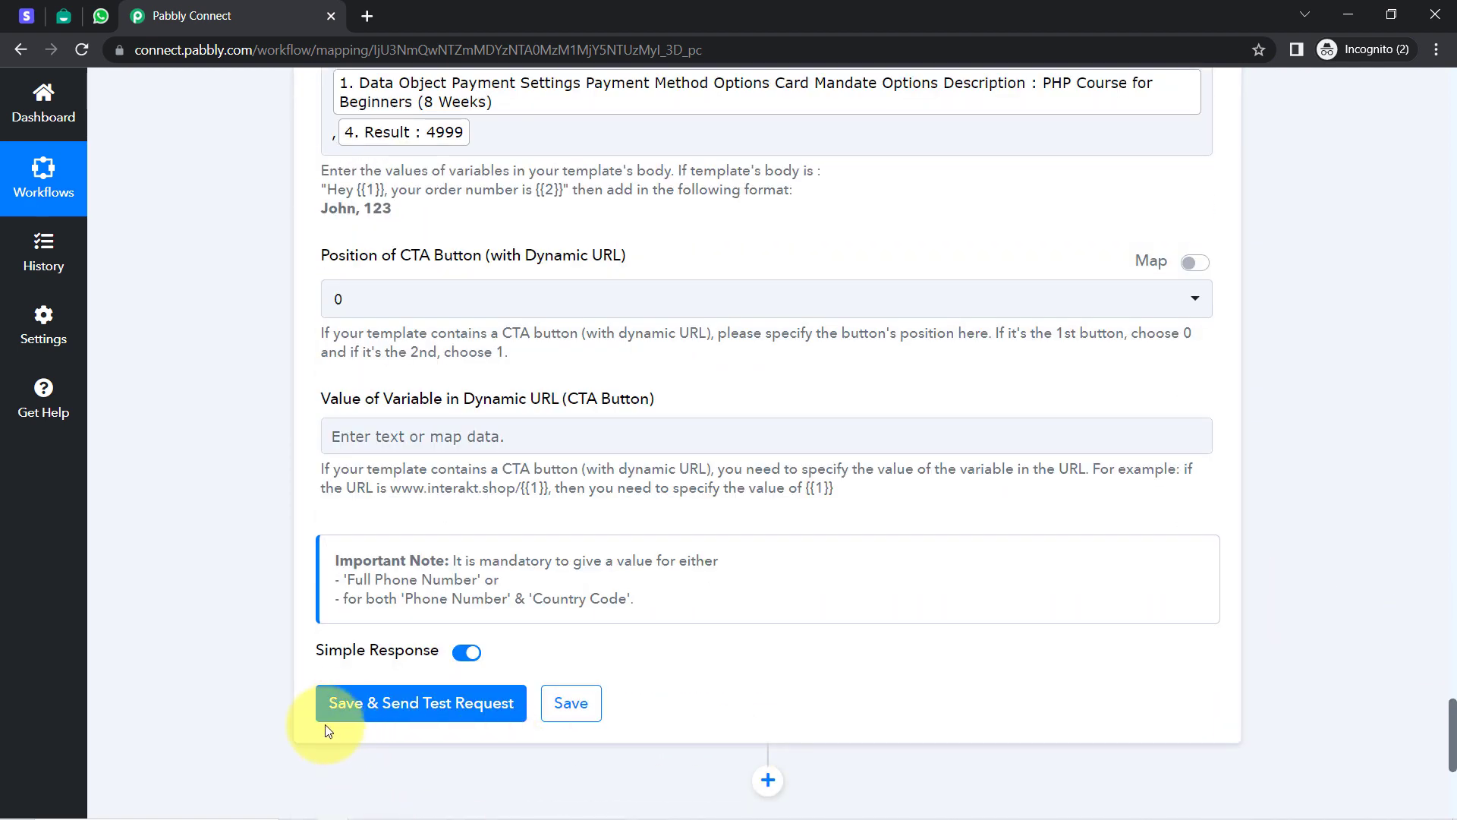
click(338, 707)
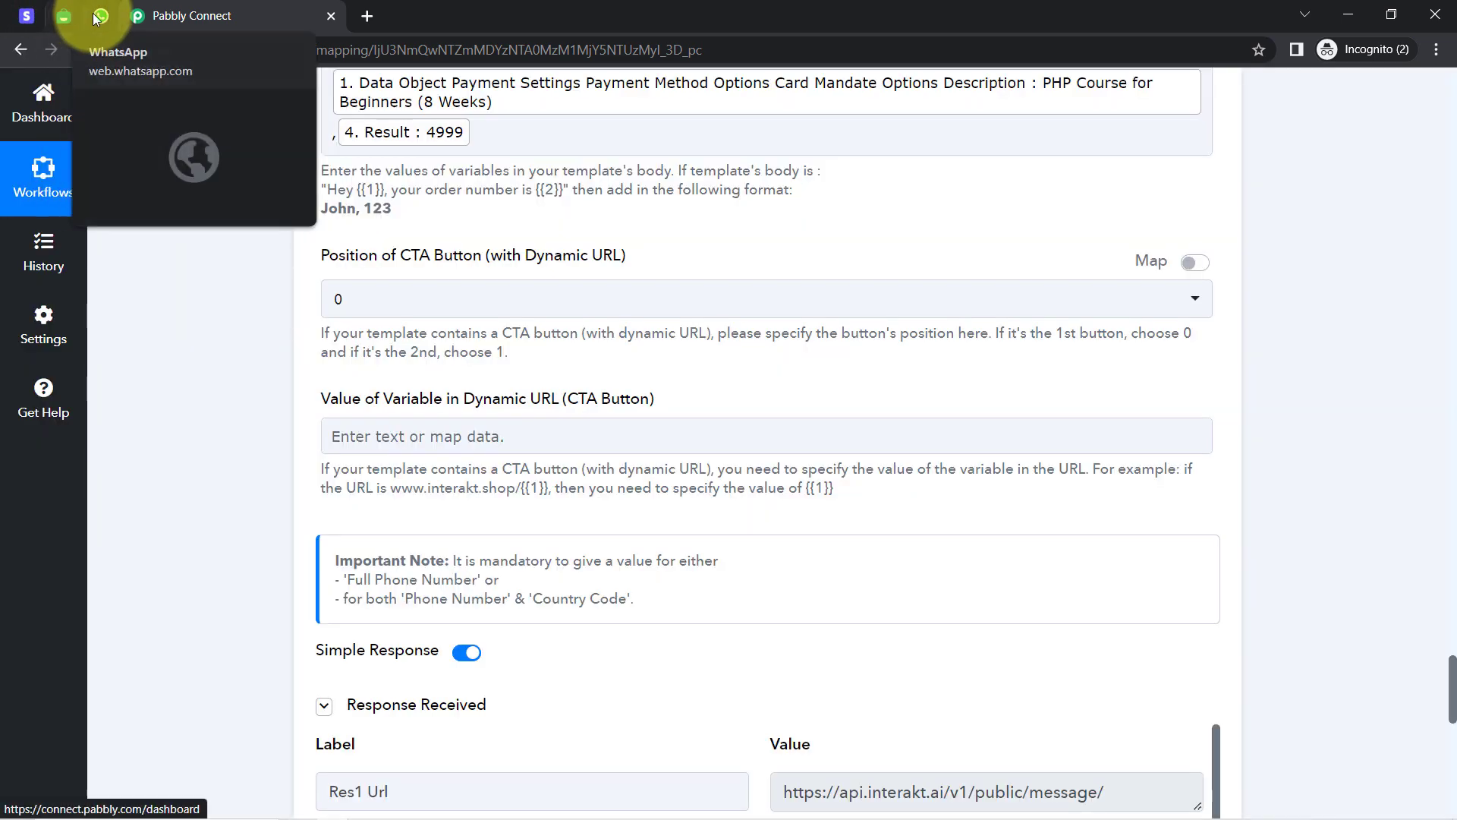
- Switch to WhatsApp Web and open the Pabbly Team - Interakt chat to read the received template message
click(92, 15)
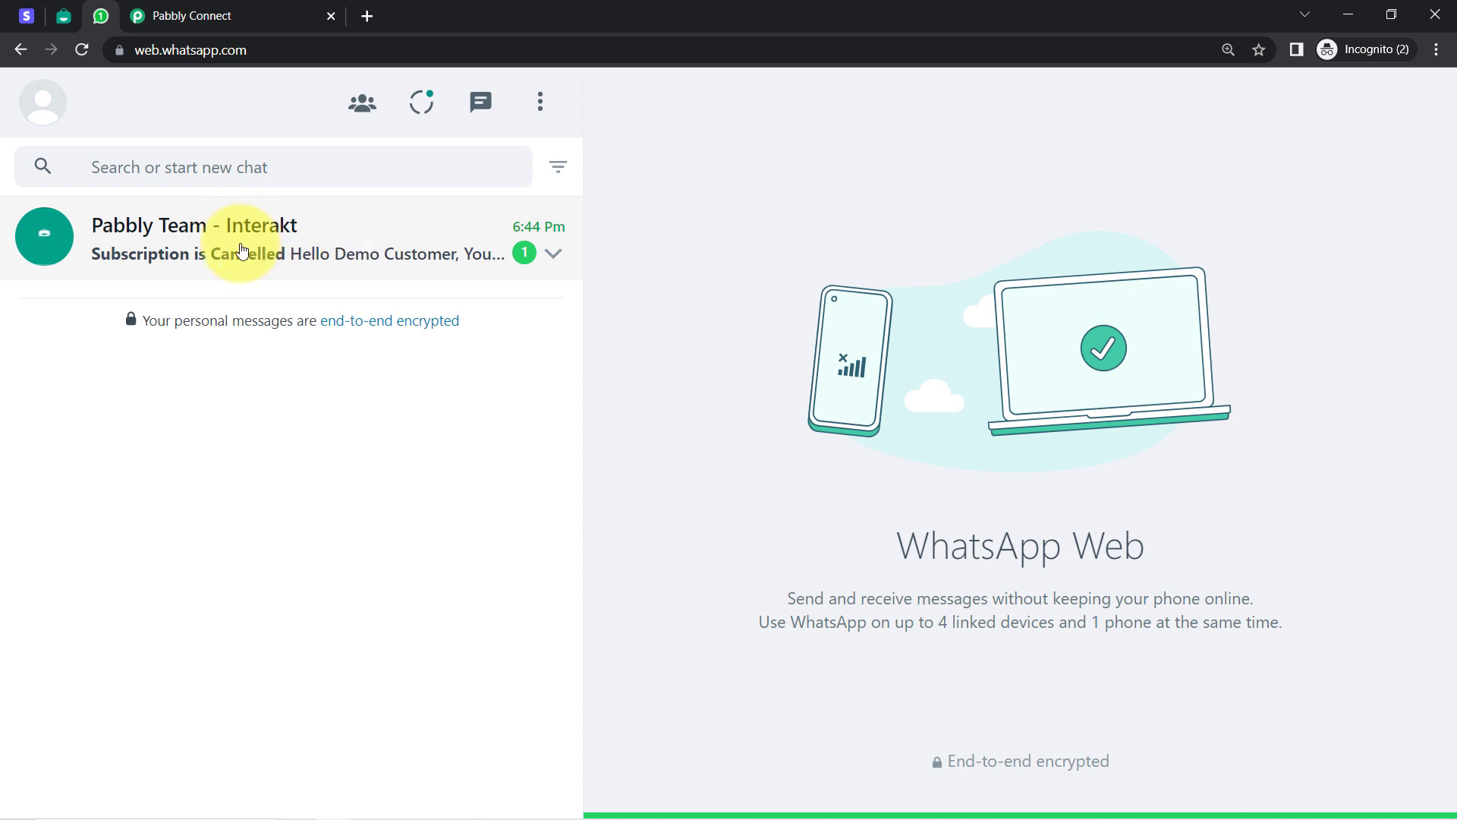
click(226, 233)
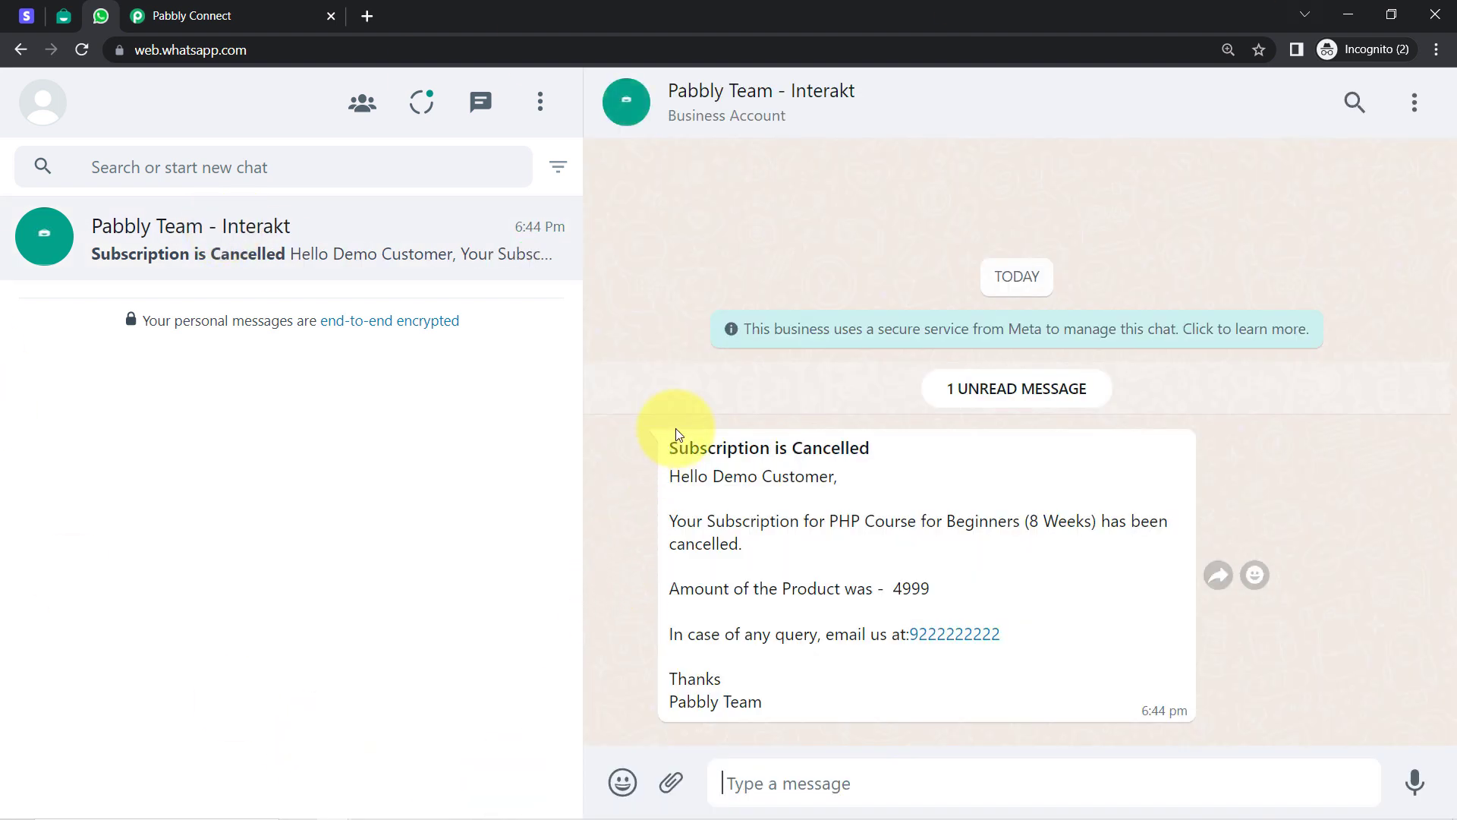
- Check the heading, customer name, product and amount in the received subscription cancellation message
drag(691, 444, 858, 435)
click(858, 435)
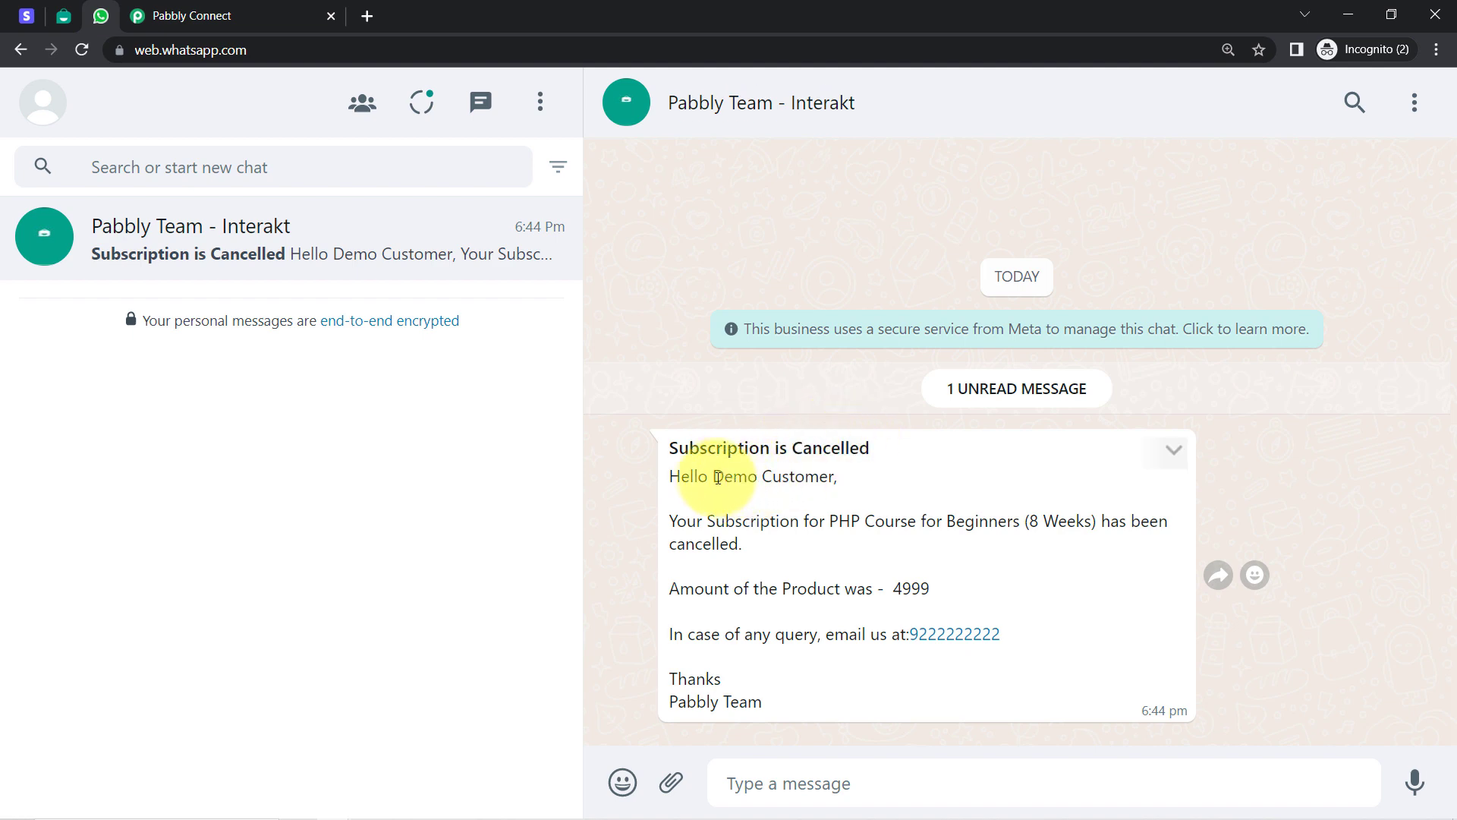
drag(715, 476, 813, 480)
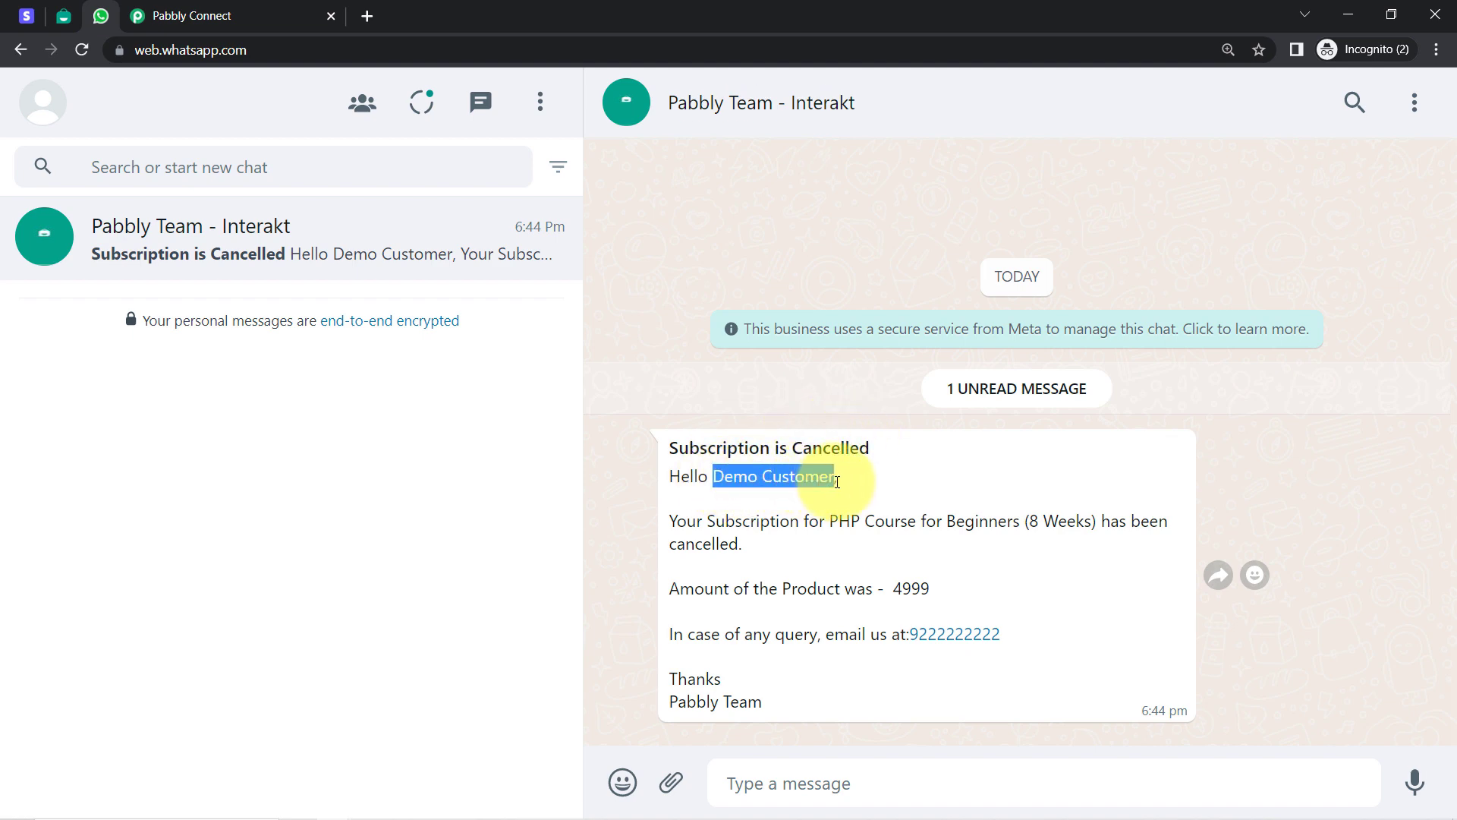
drag(832, 521, 1002, 521)
double_click(911, 589)
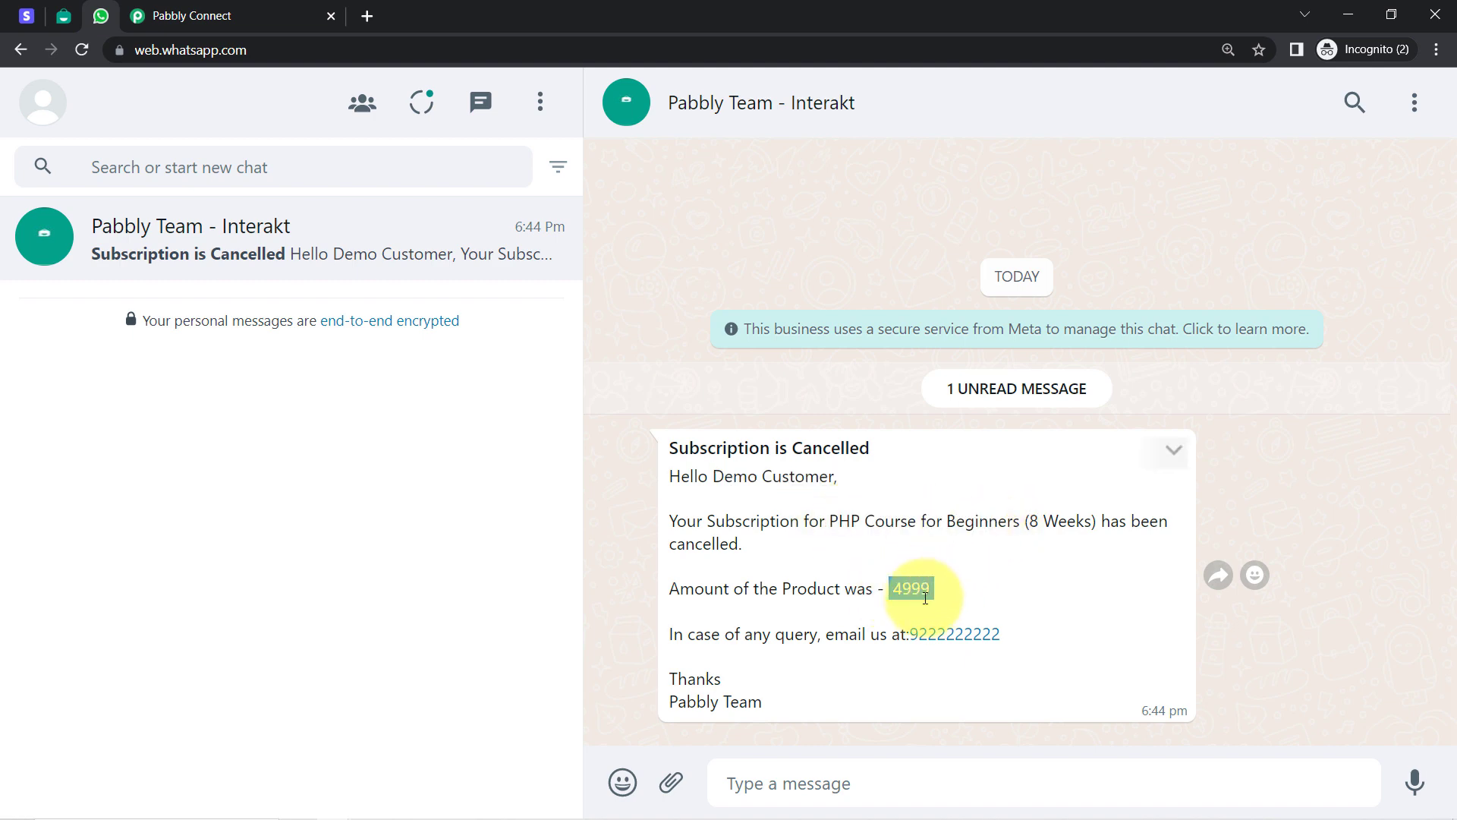
click(990, 576)
drag(687, 451, 870, 450)
drag(772, 477, 832, 478)
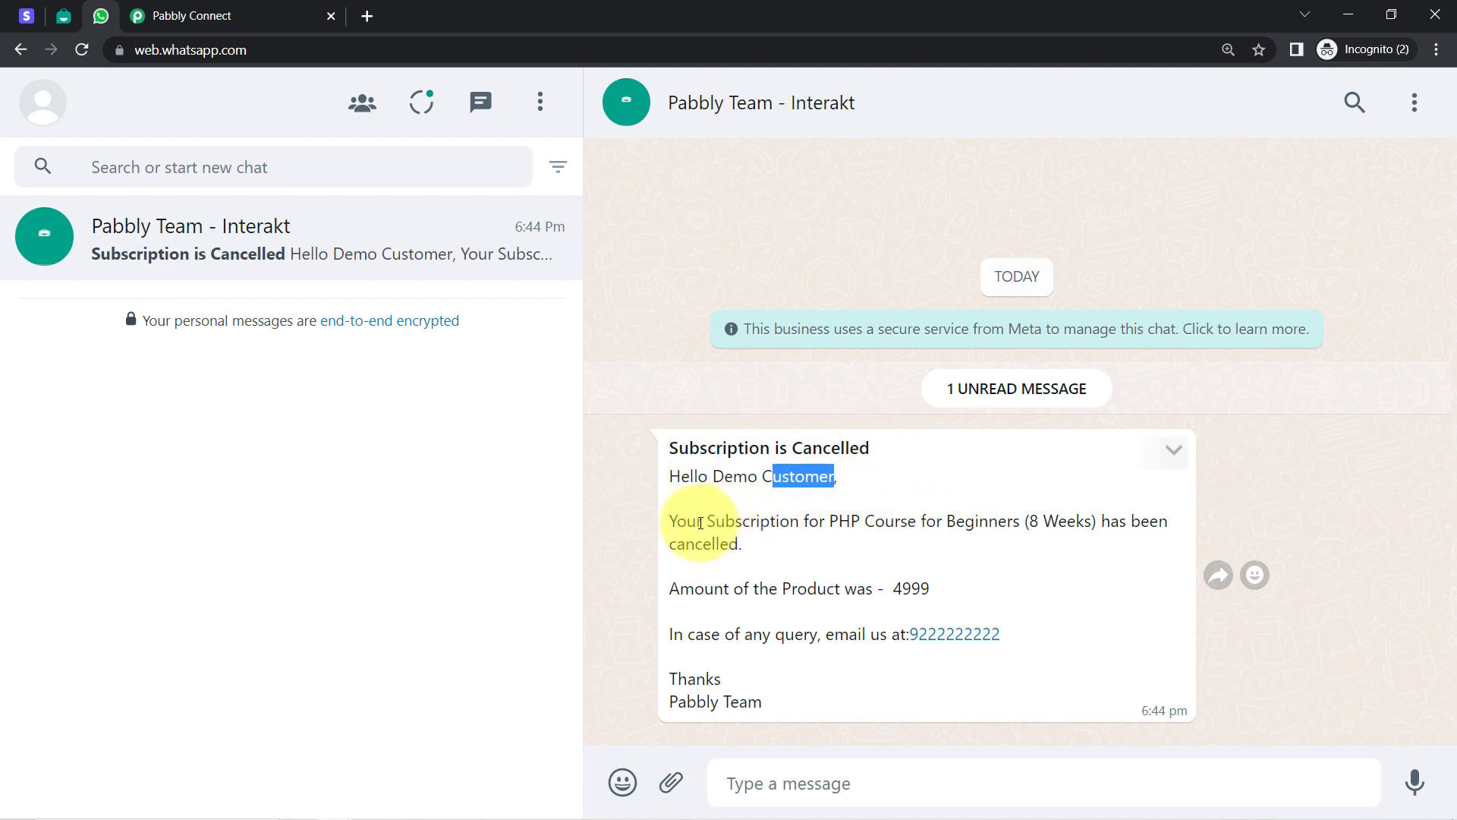
drag(697, 521, 1041, 589)
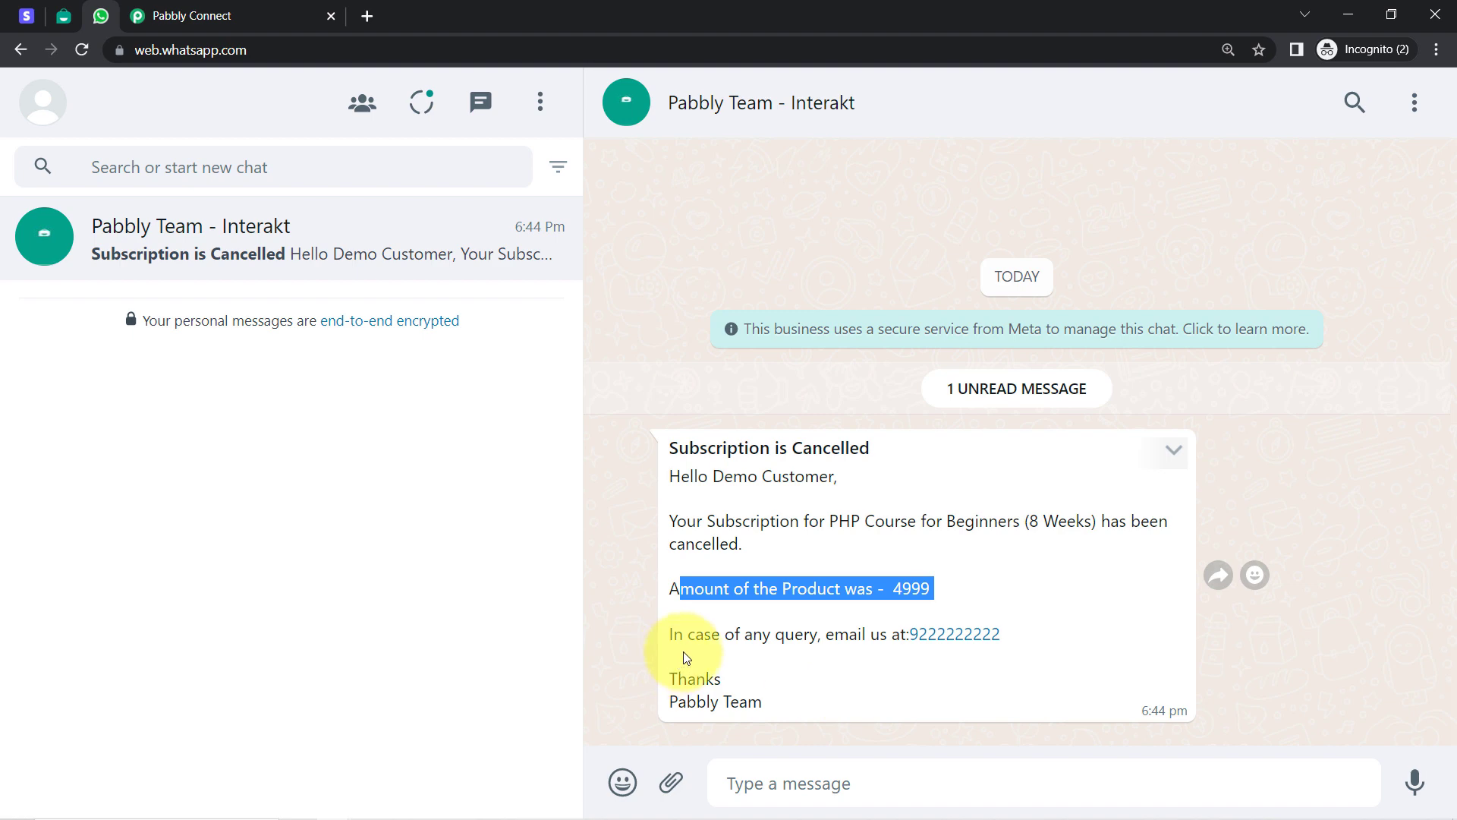
- Look at the Stripe subscriptions list and the WhatsApp Web chat, and return to the Pabbly Connect workflow
click(30, 22)
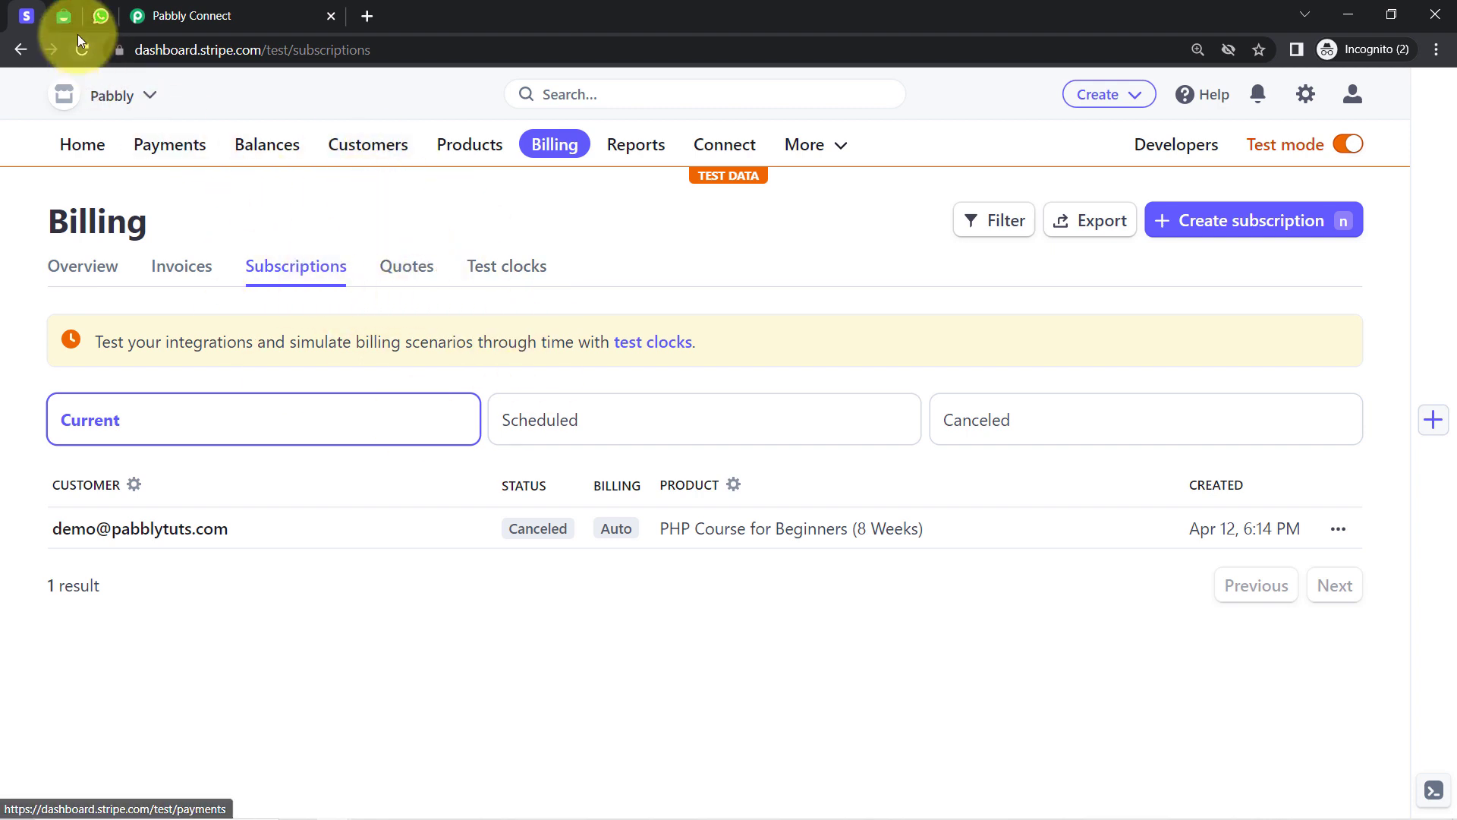
click(97, 18)
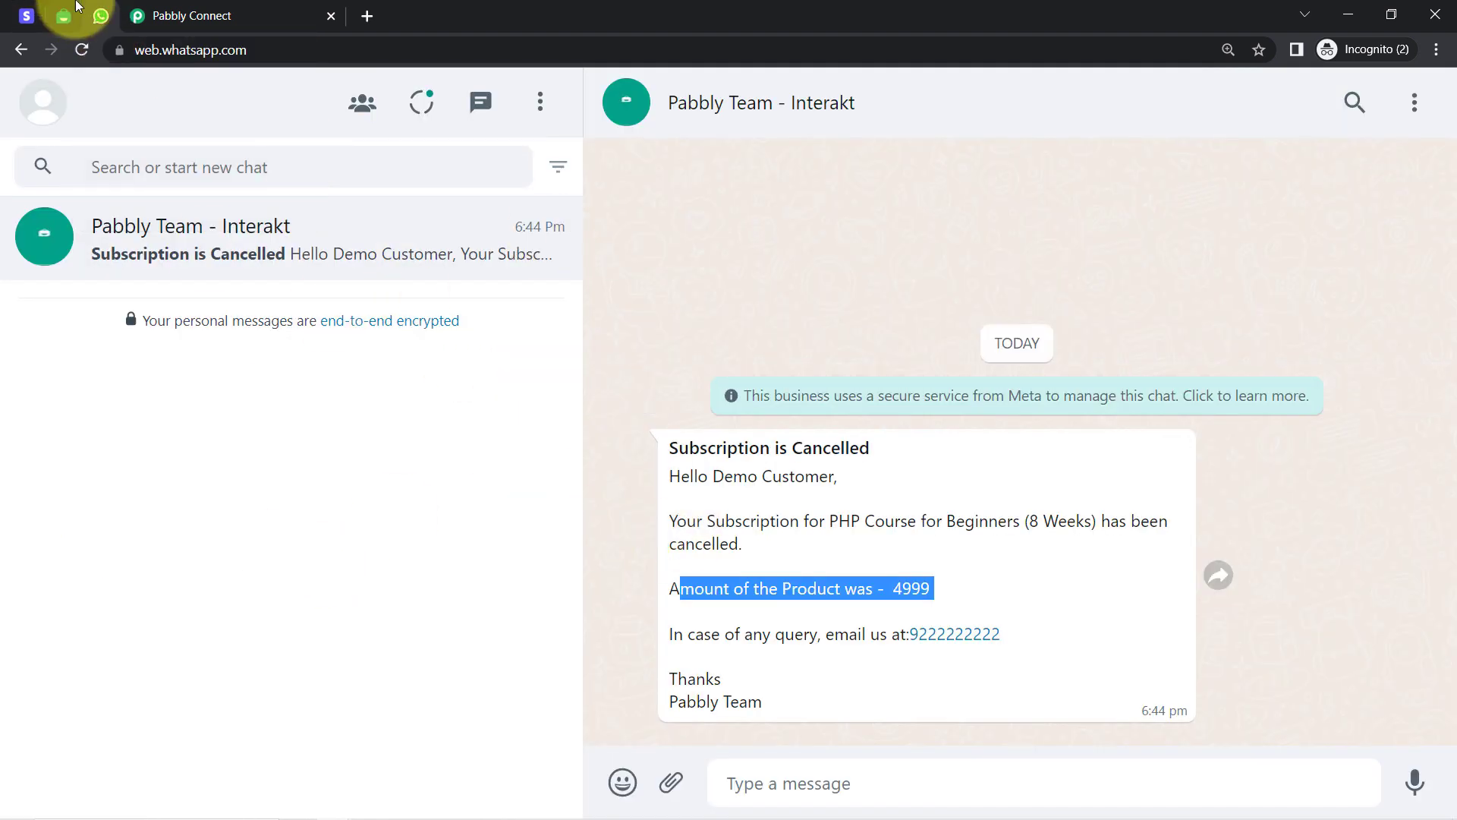
click(190, 15)
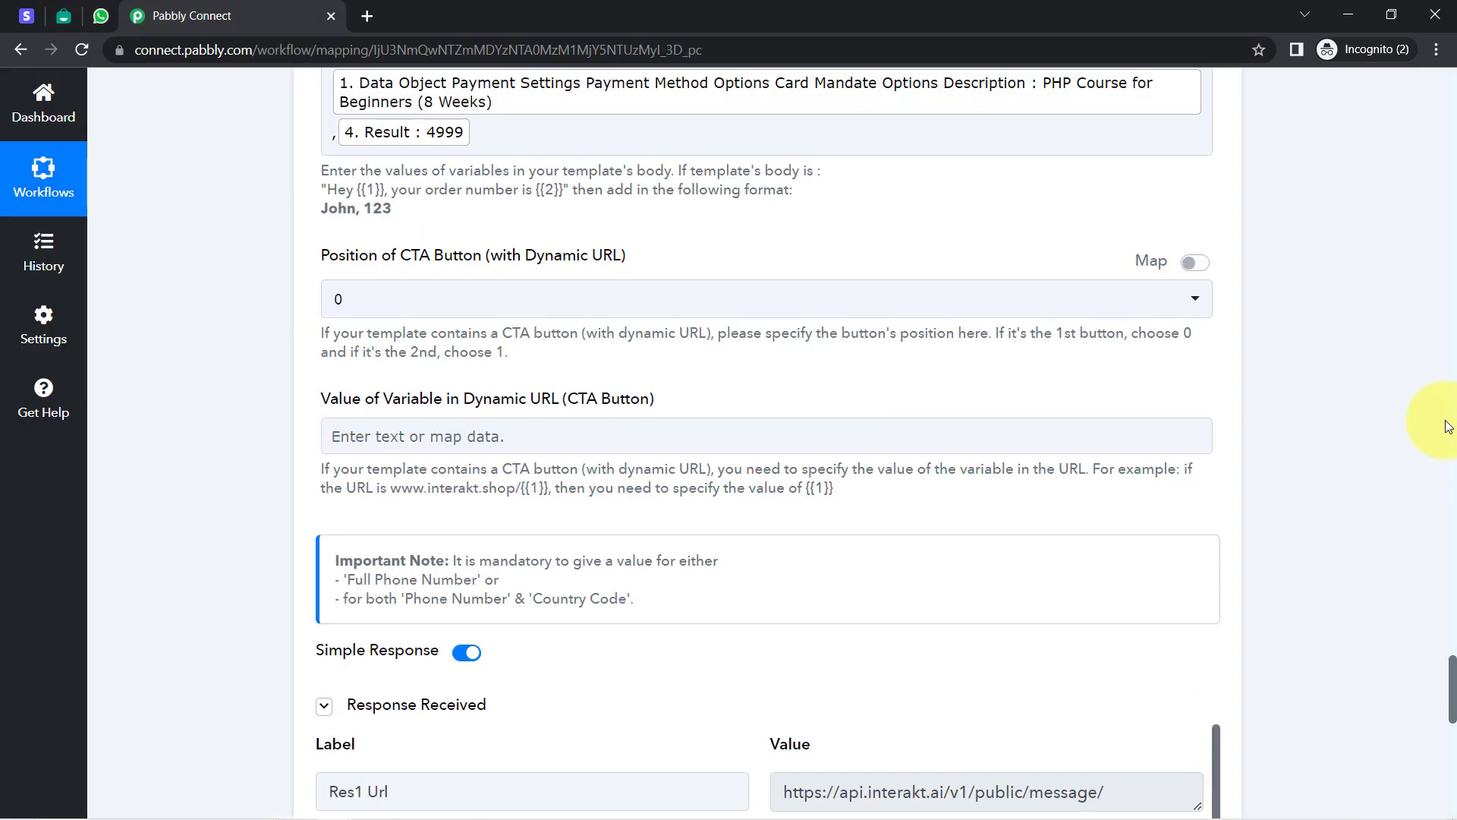
- Collapse all five workflow steps, from the Stripe Cancelled Subscription trigger to the Interakt Send WhatsApp Template Message action
drag(1448, 427, 1446, 76)
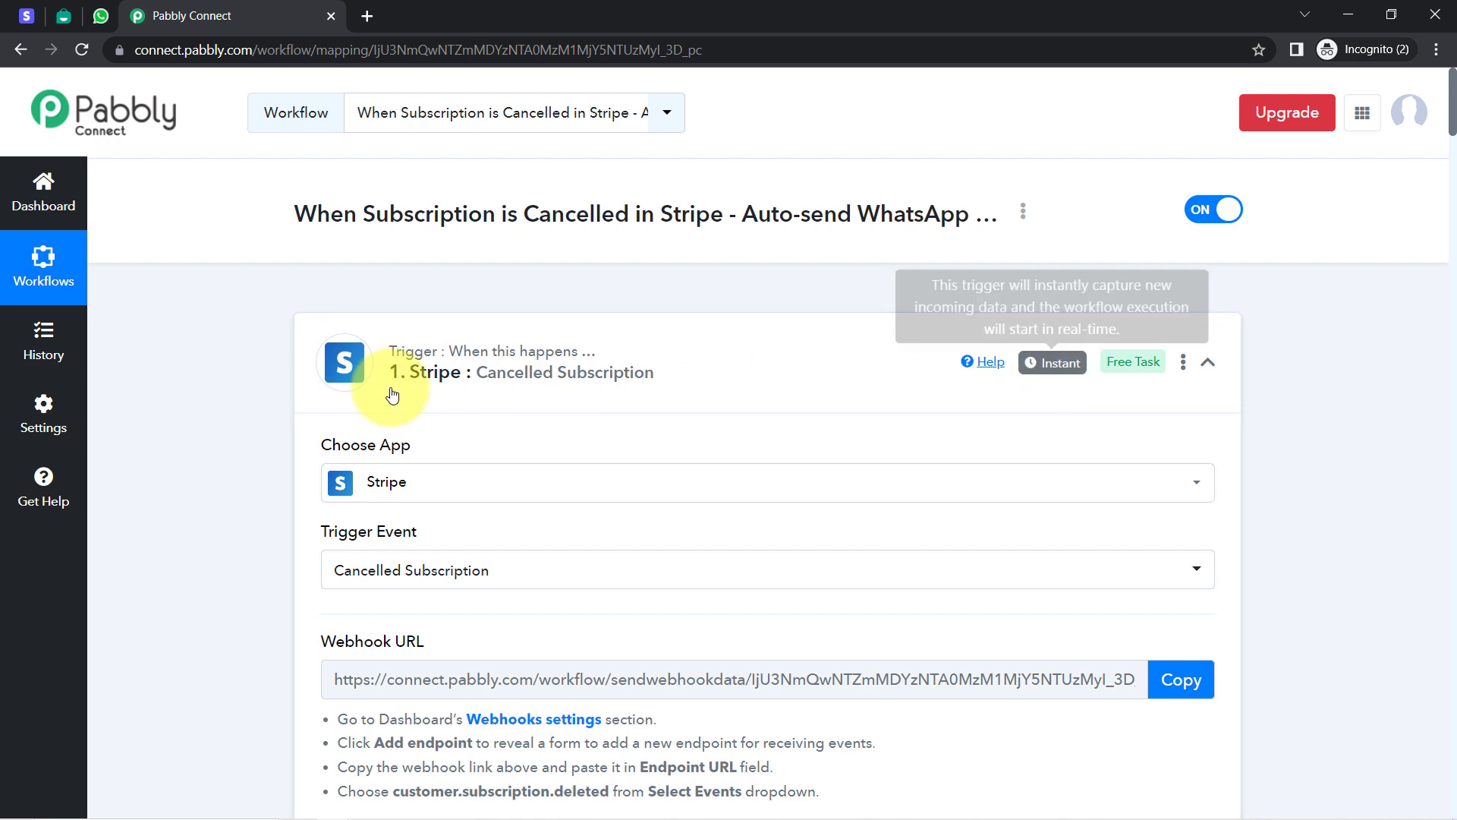
click(451, 388)
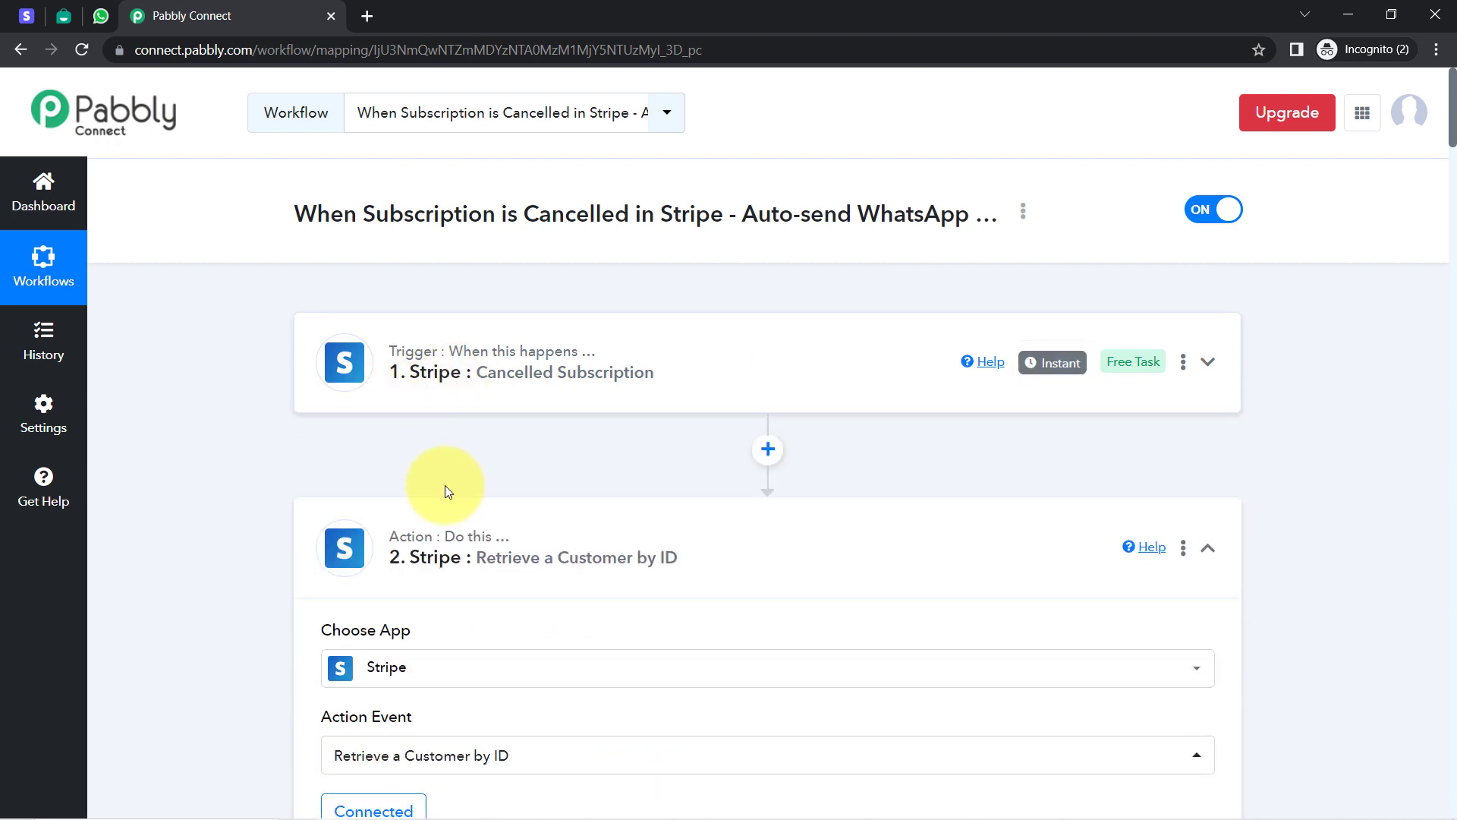
click(440, 542)
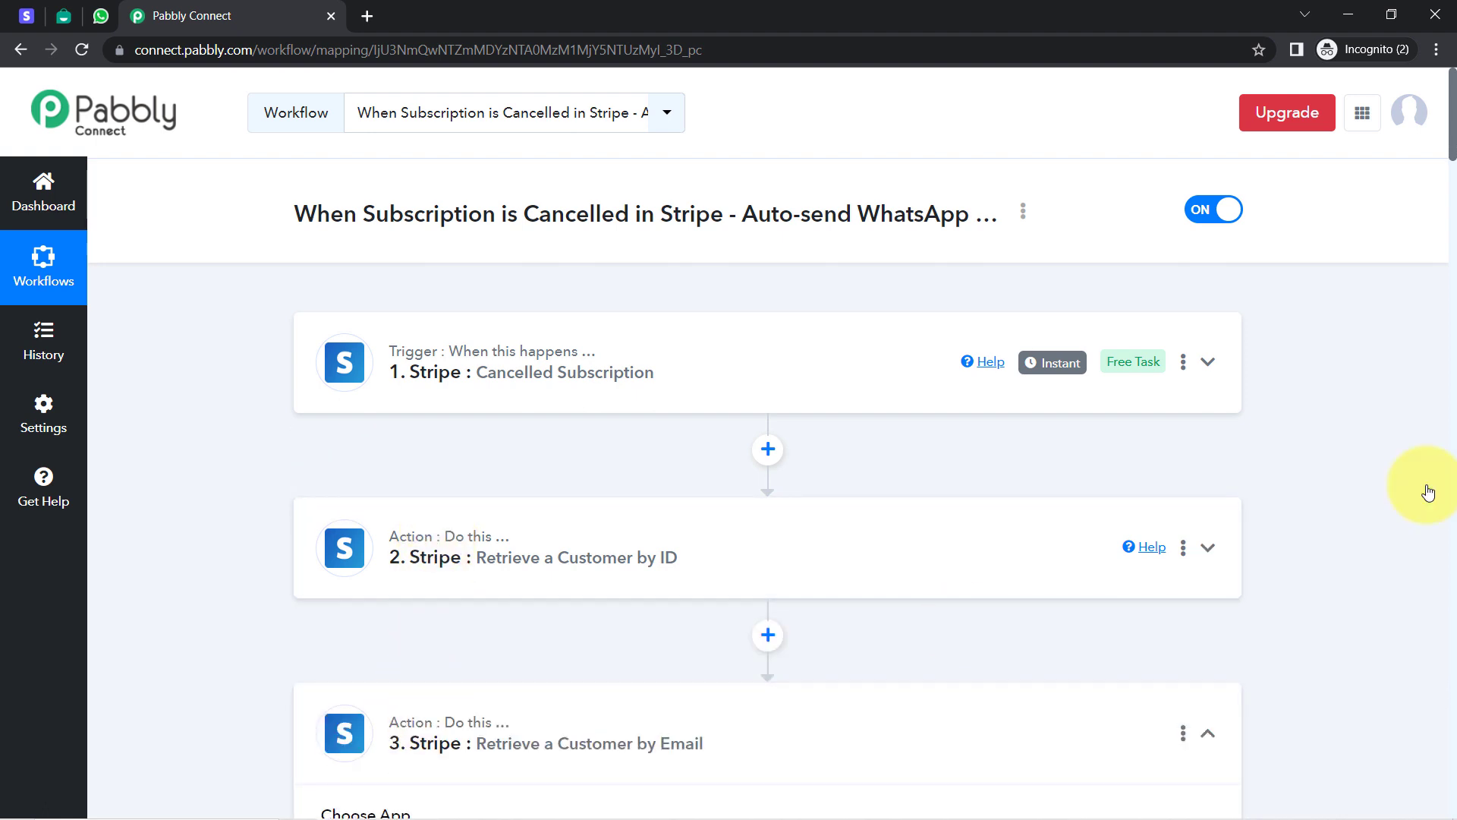
scroll(1452, 148, down, 3)
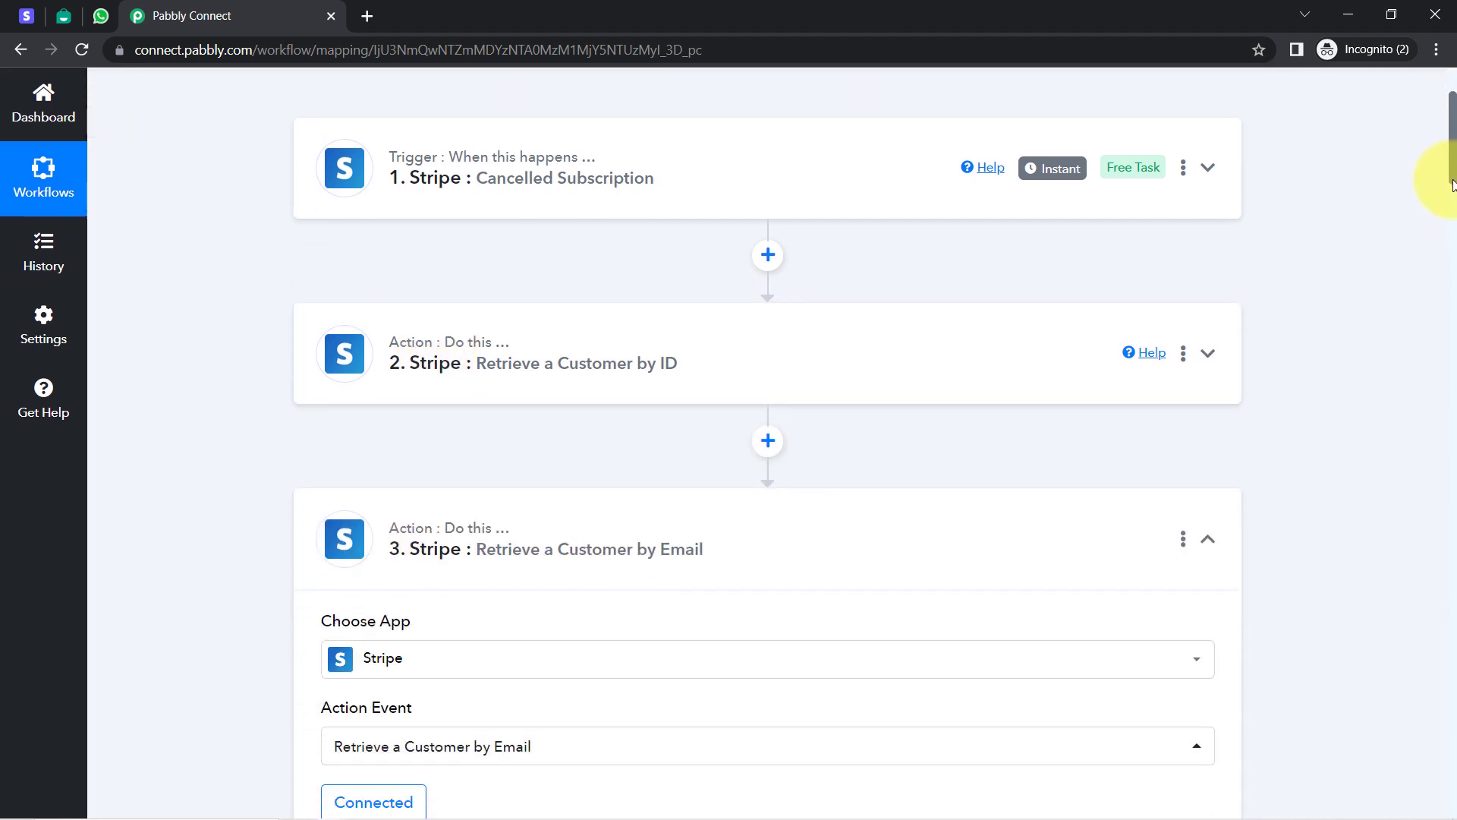
click(607, 486)
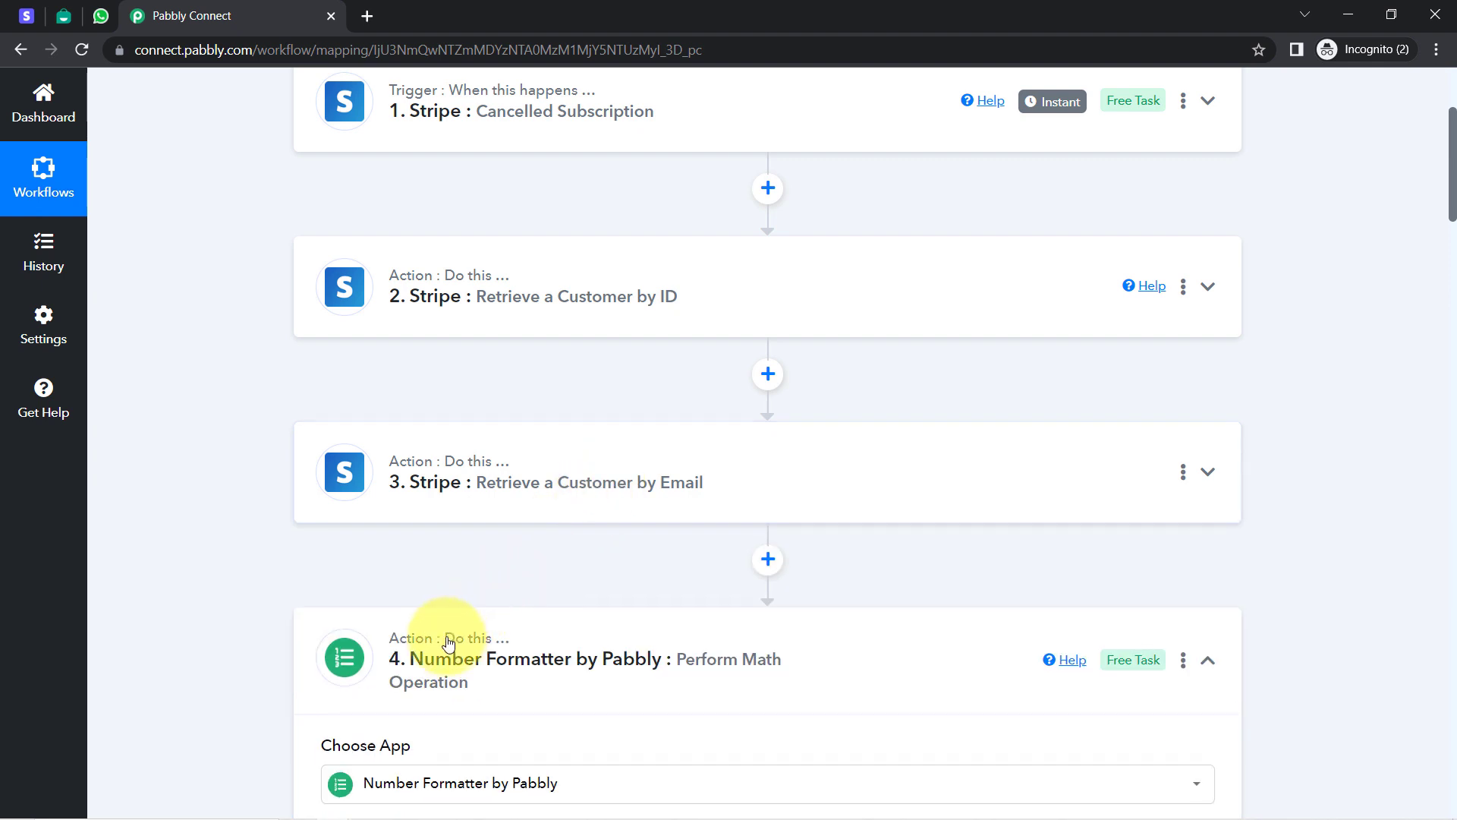
click(471, 682)
drag(1452, 221, 1452, 271)
click(621, 582)
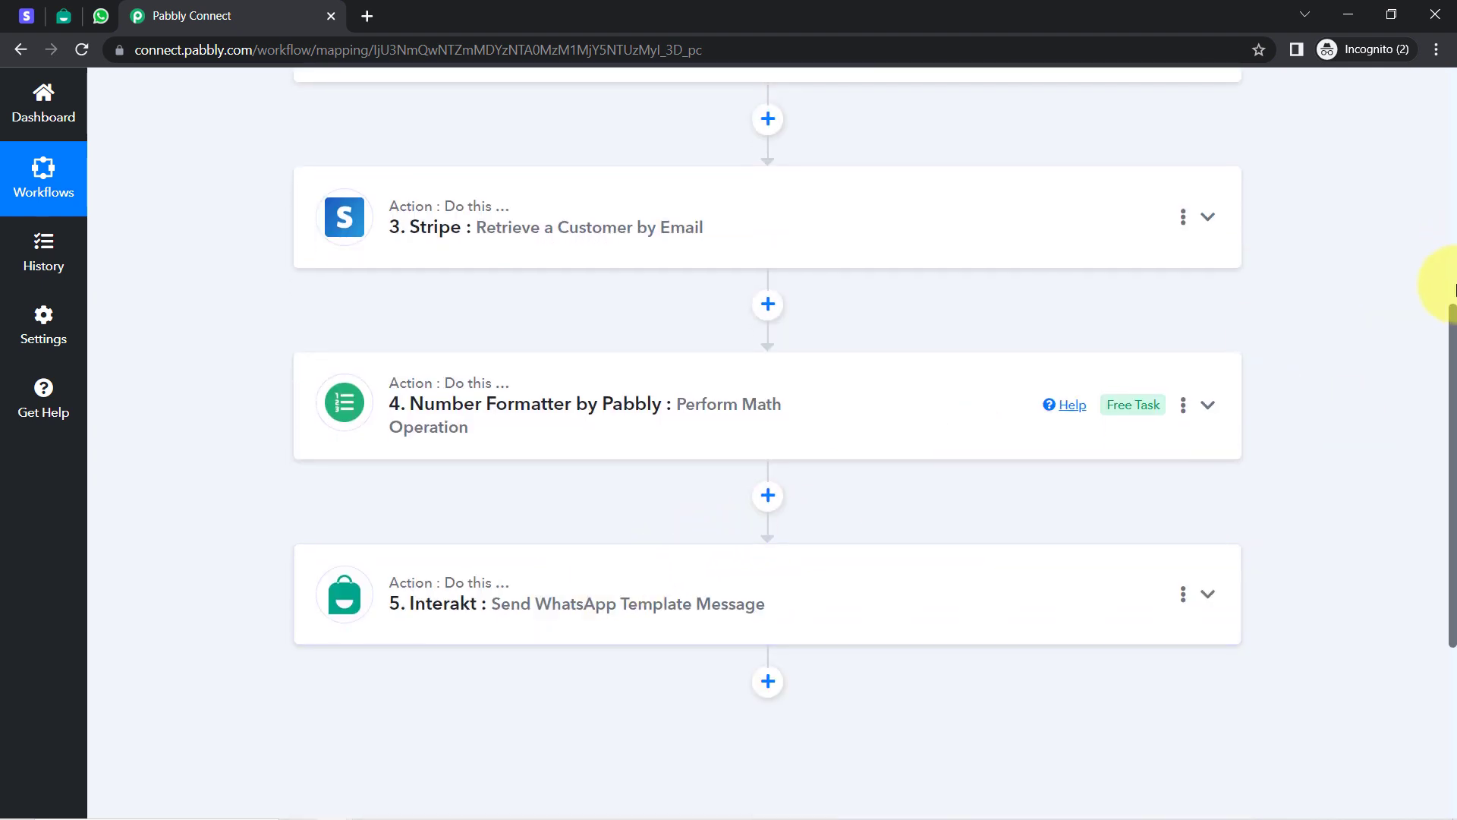
- Copy the share link of the cancelled-subscription workflow and switch back to the WhatsApp Web chat
drag(1454, 323, 1427, 101)
scroll(1424, 95, down, 7)
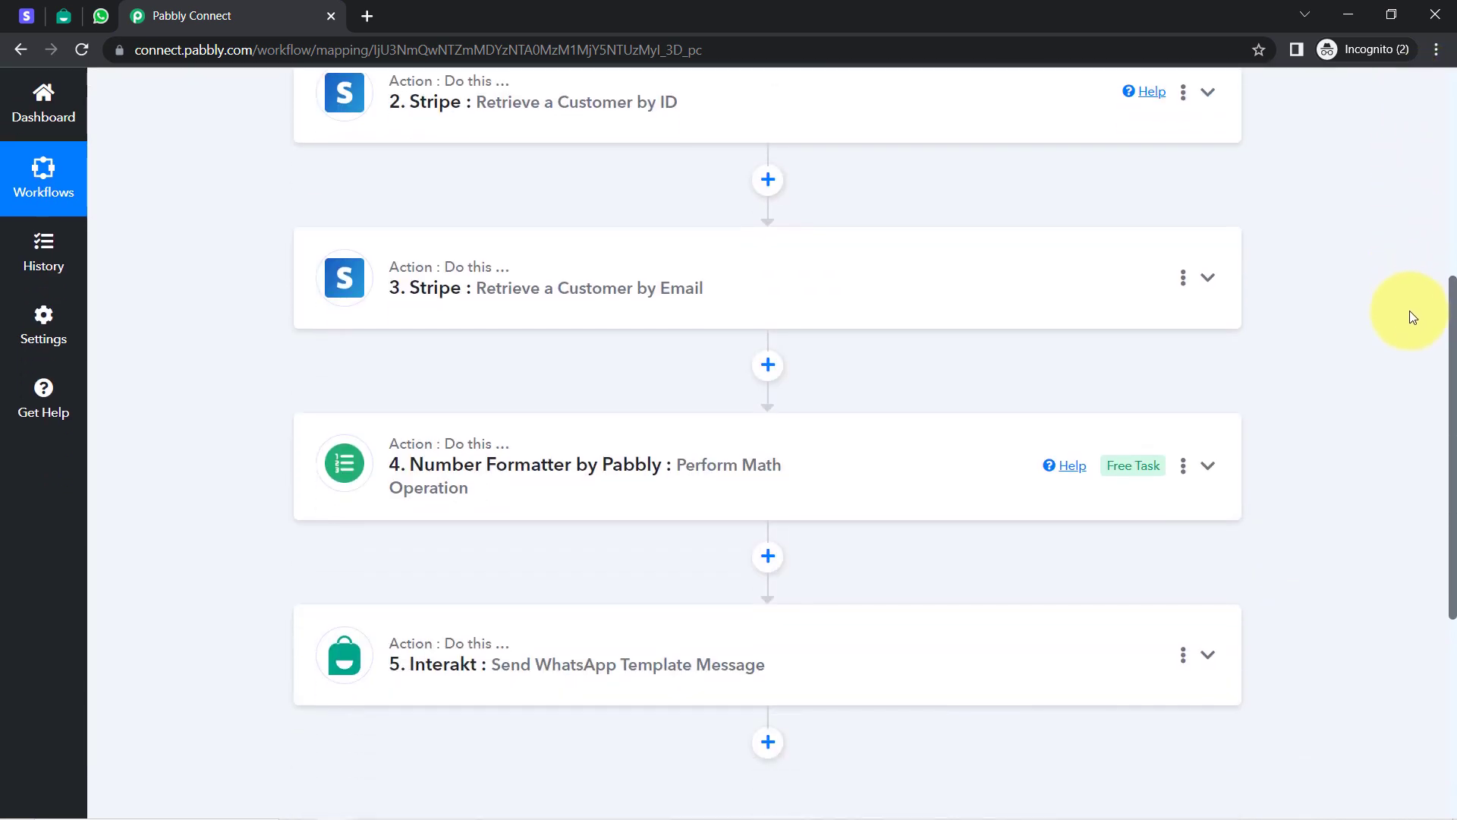
scroll(1409, 330, up, 7)
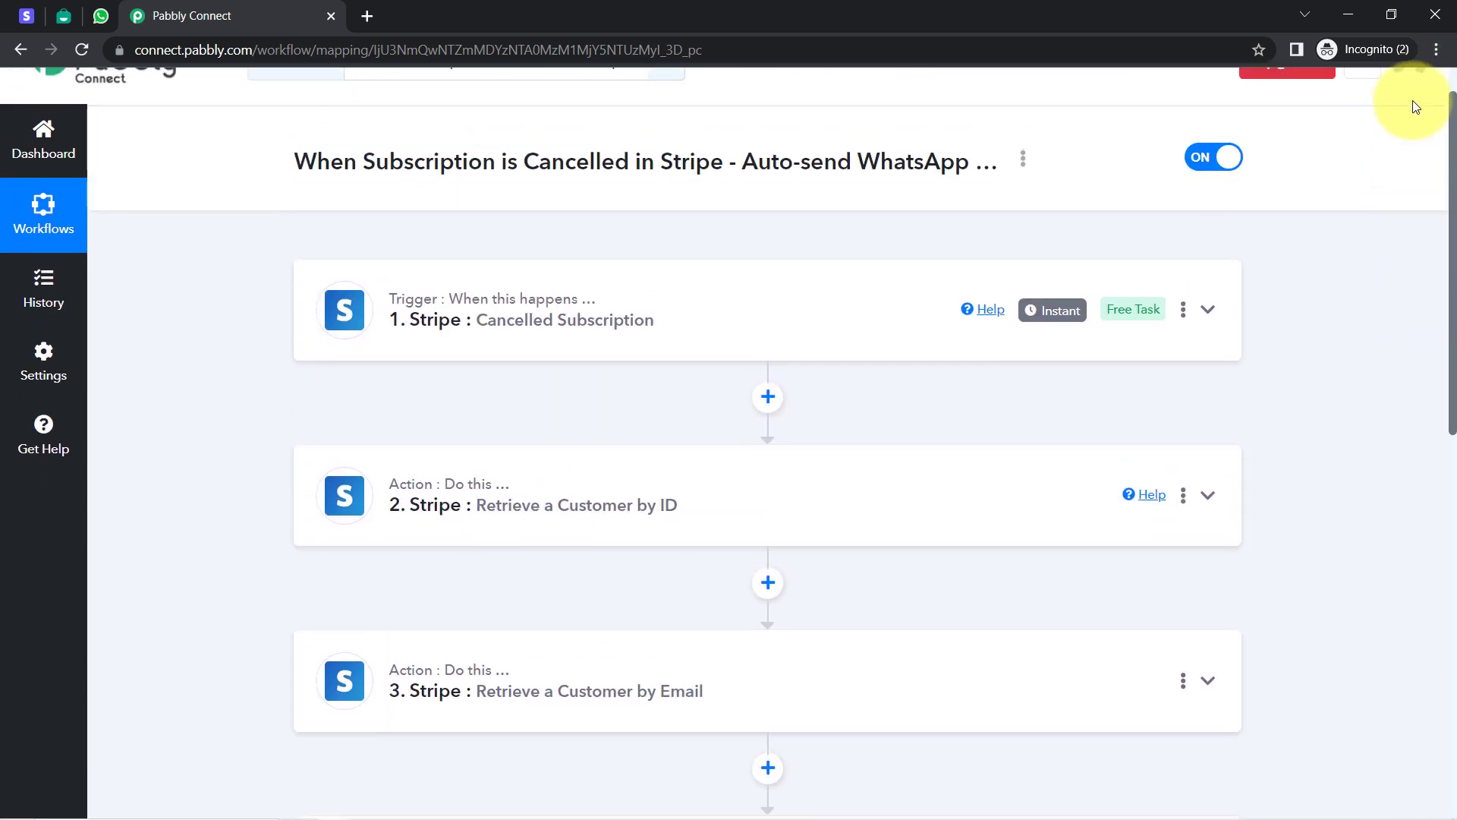
click(1023, 213)
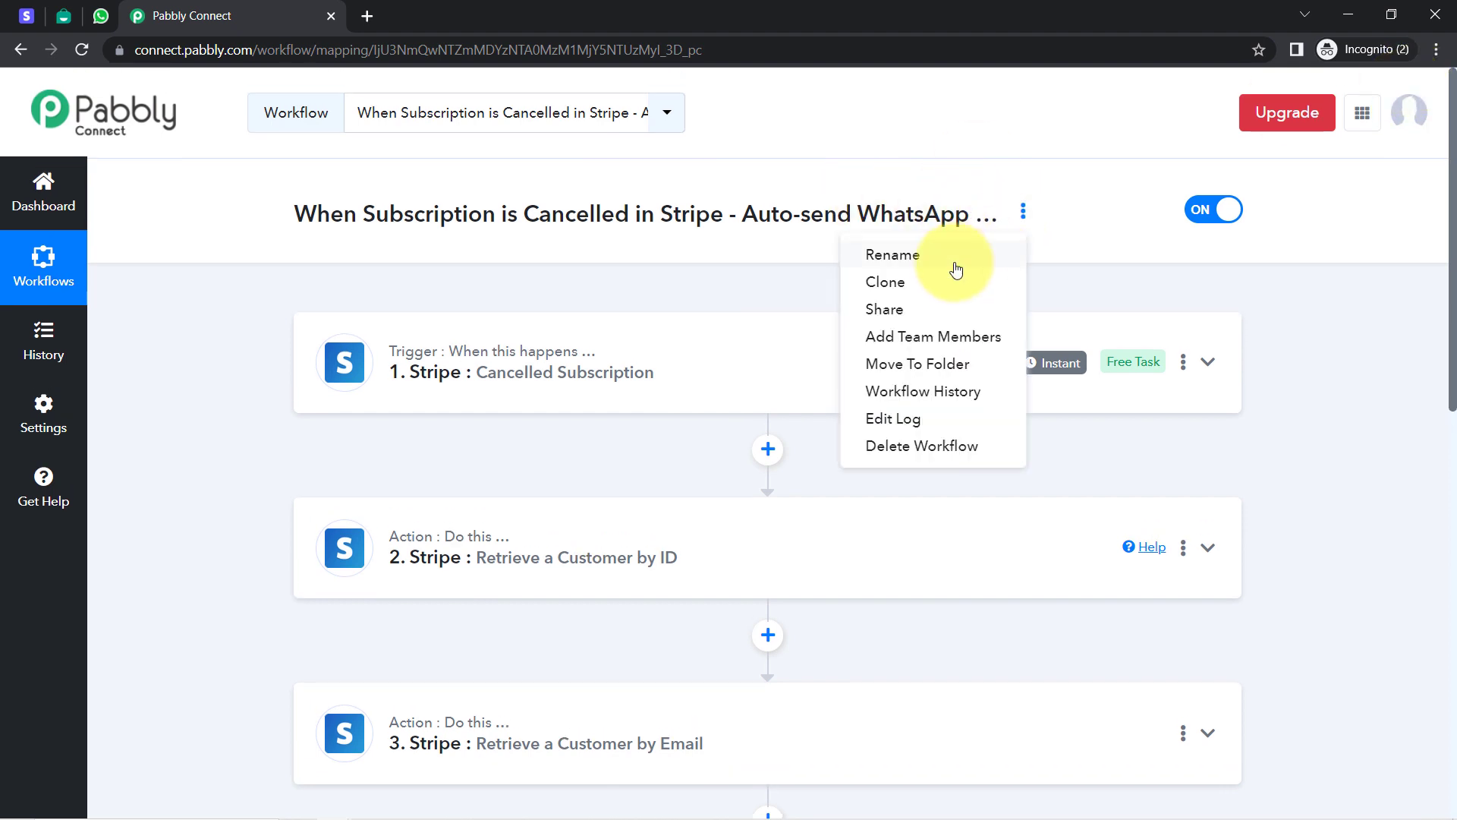
click(885, 310)
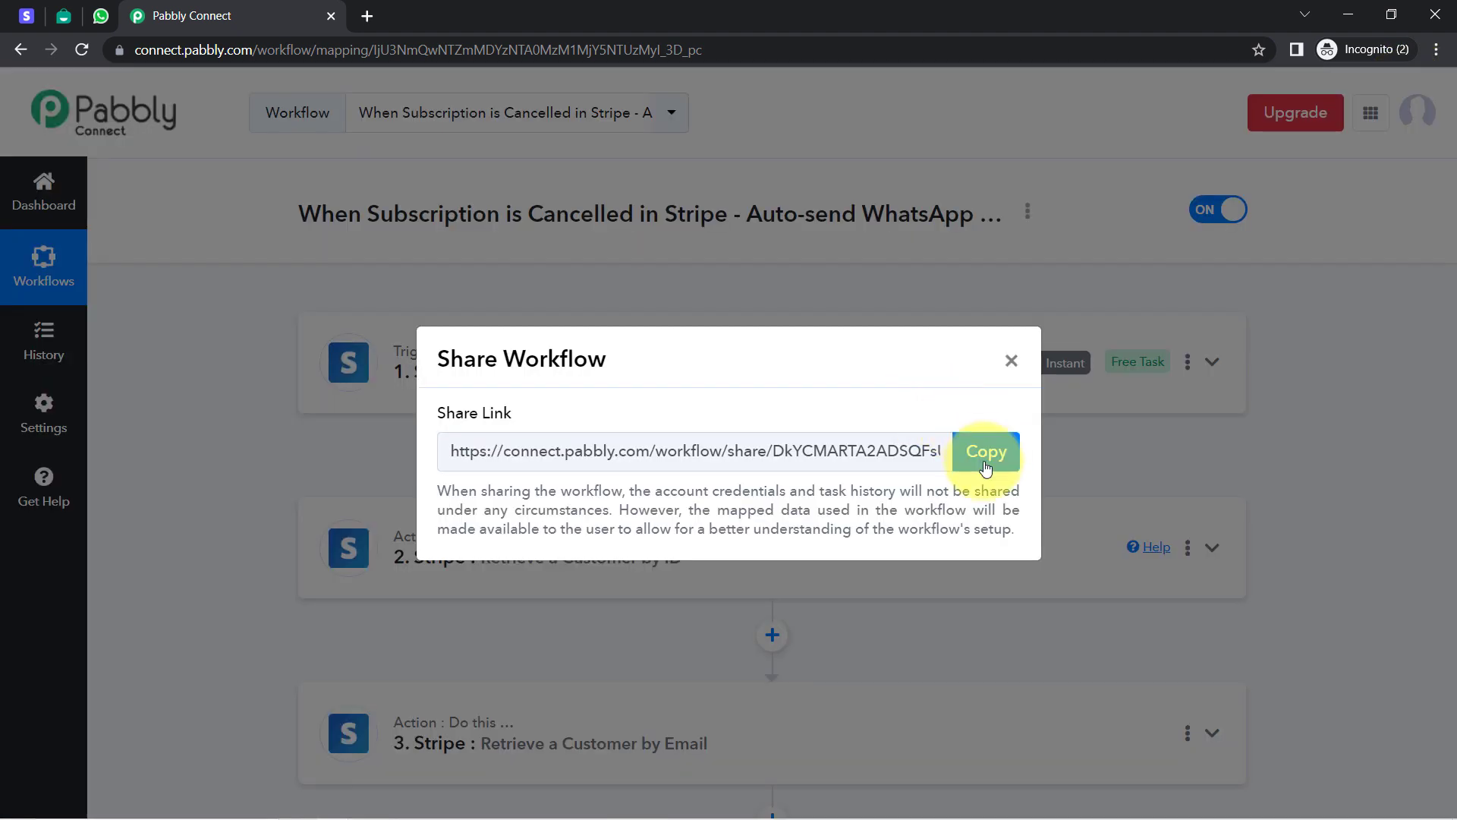
click(979, 452)
click(983, 454)
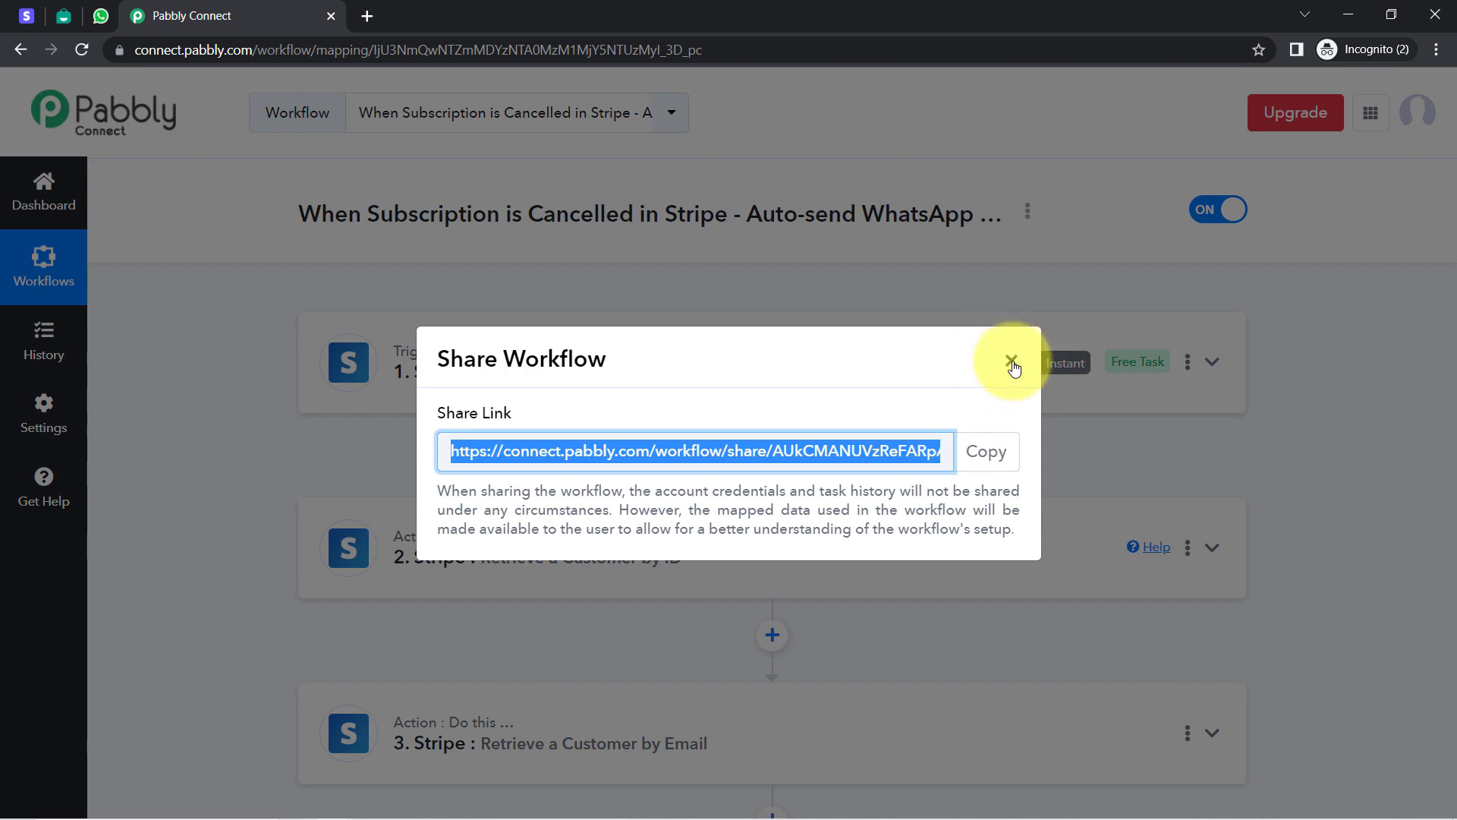
click(1012, 363)
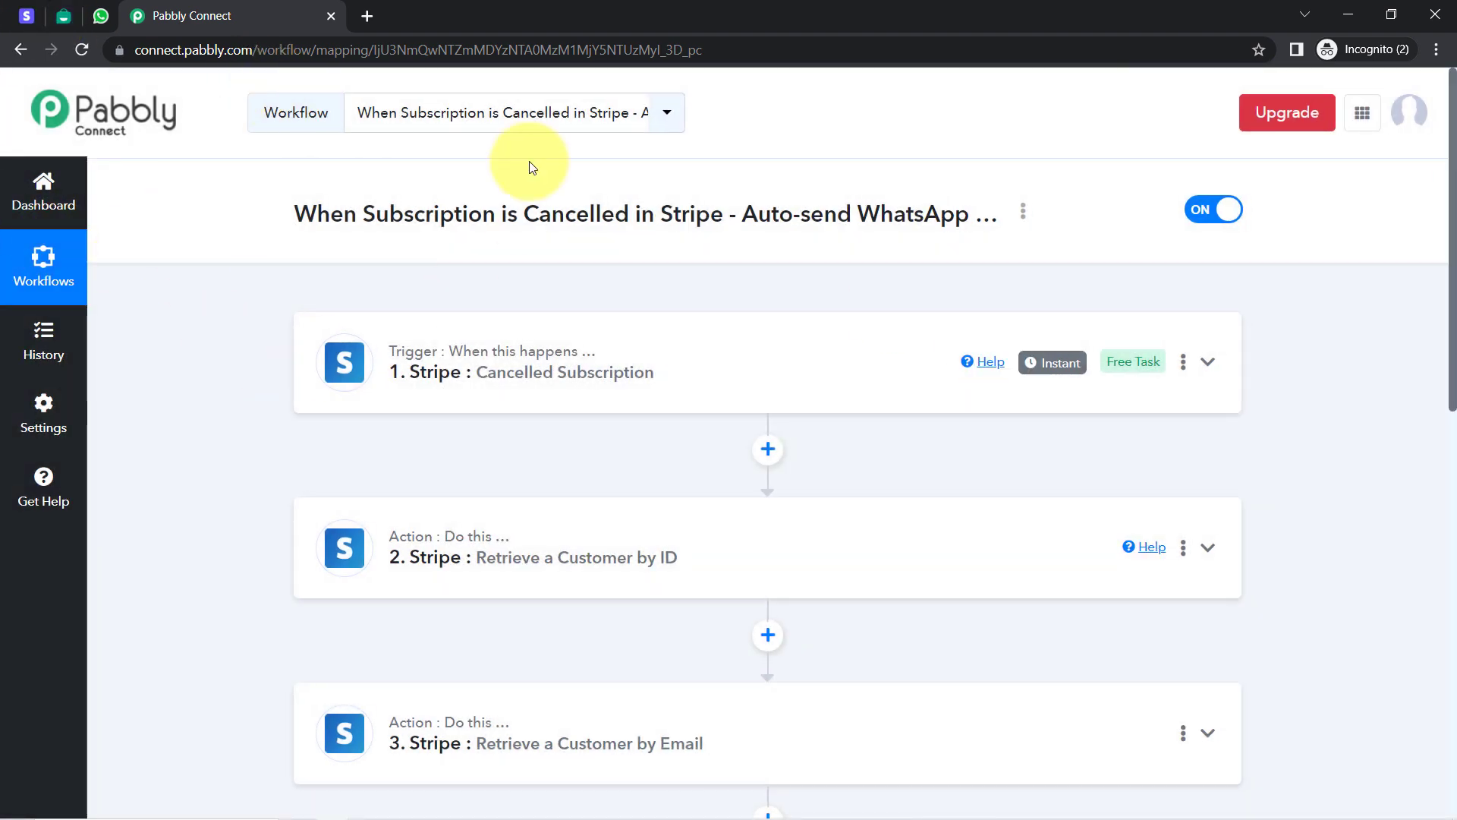
click(114, 14)
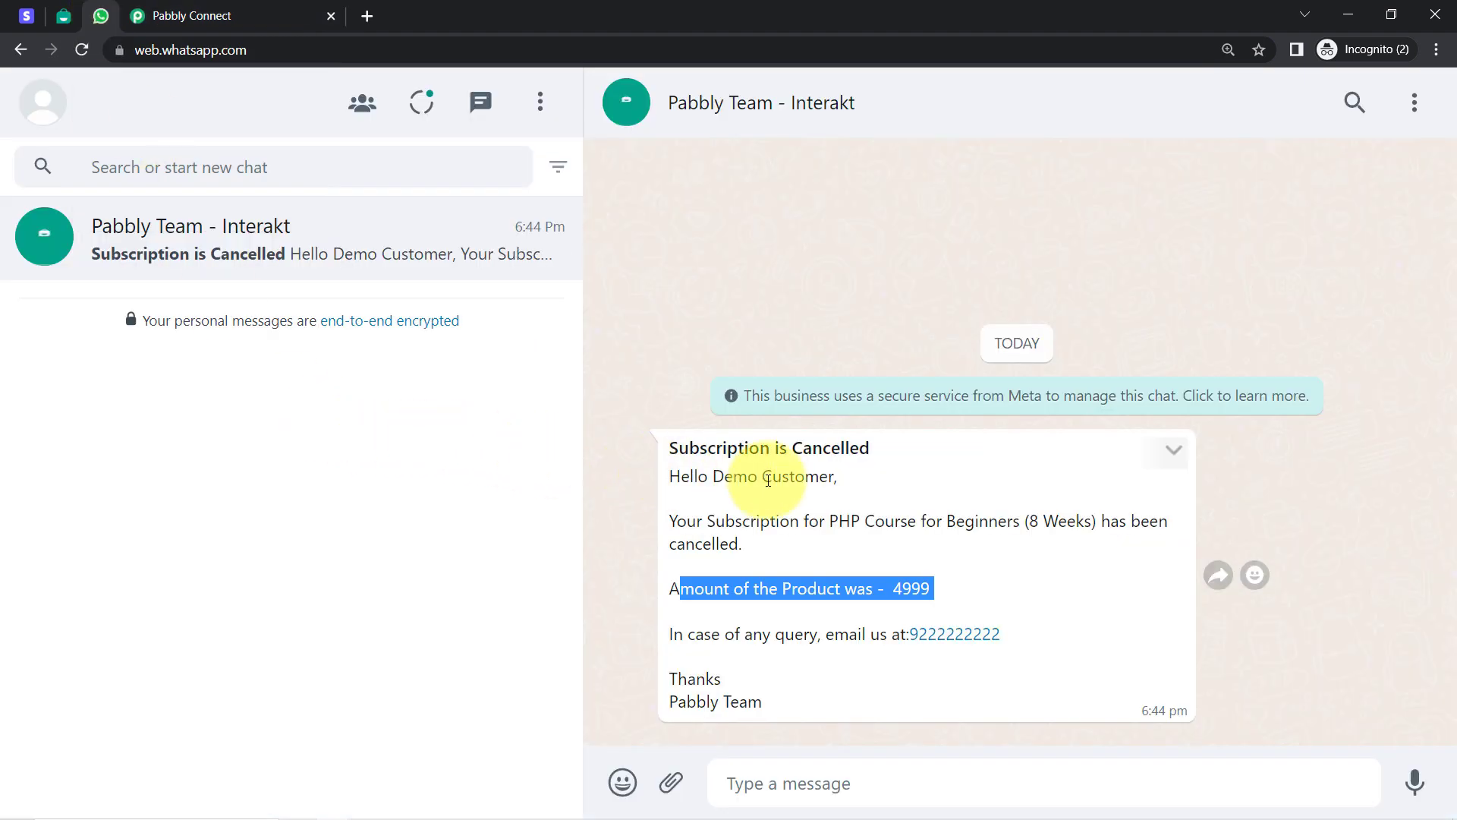